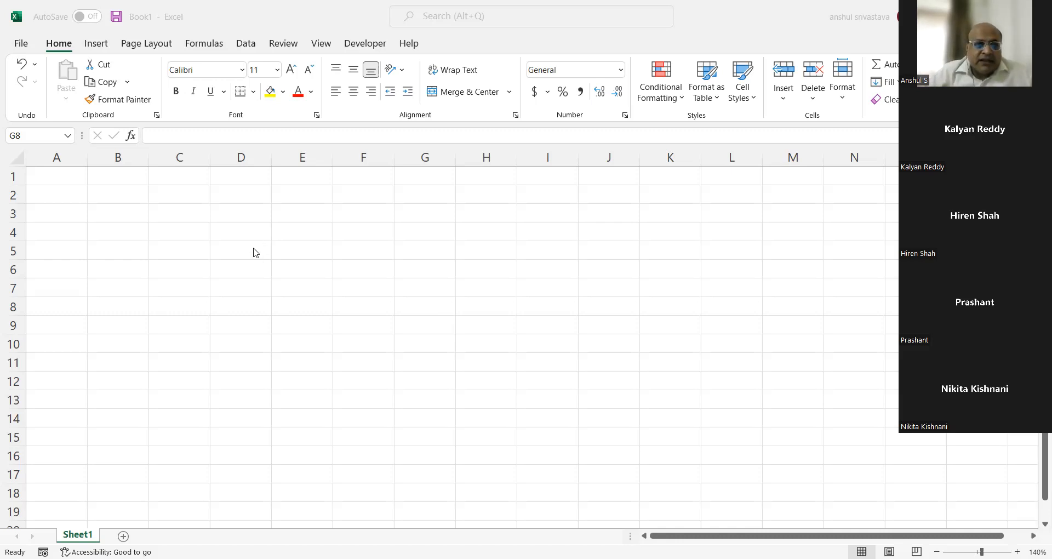
Step: Enter the label Investment Amount in cell E5
left_click(290, 247)
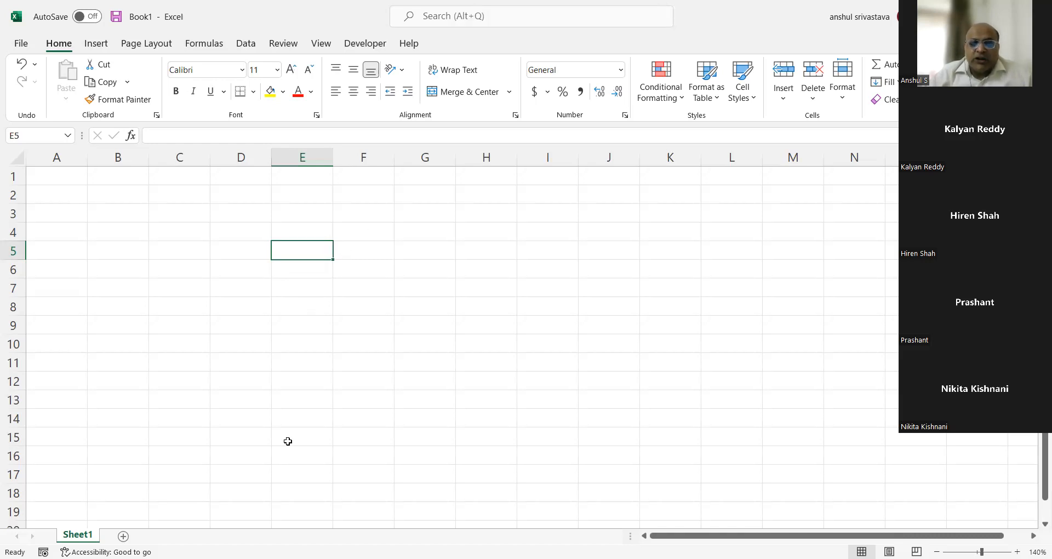
double_click(298, 250)
type("Inve A")
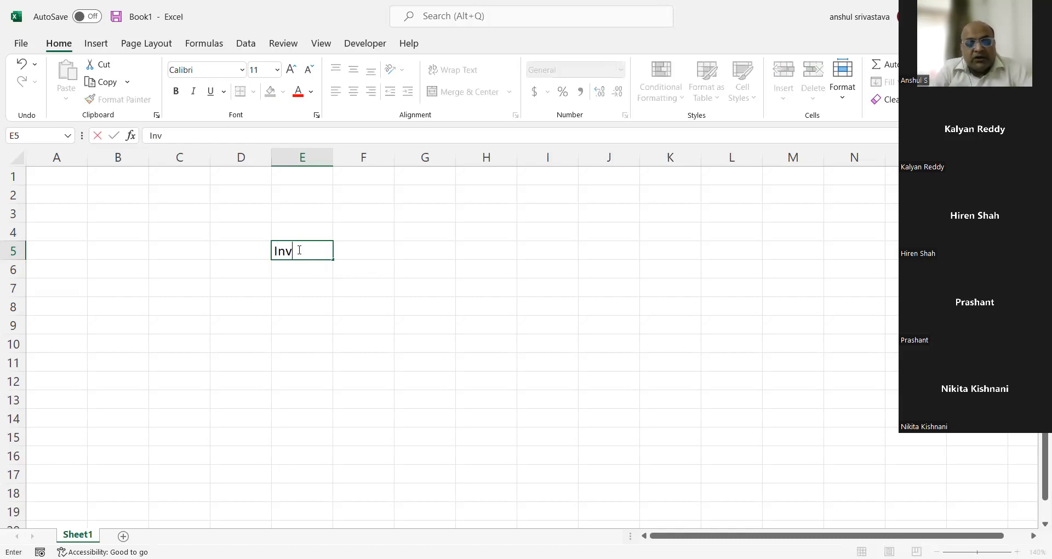
key("BackSpace")
key("BackSpace")
type("stment Amount")
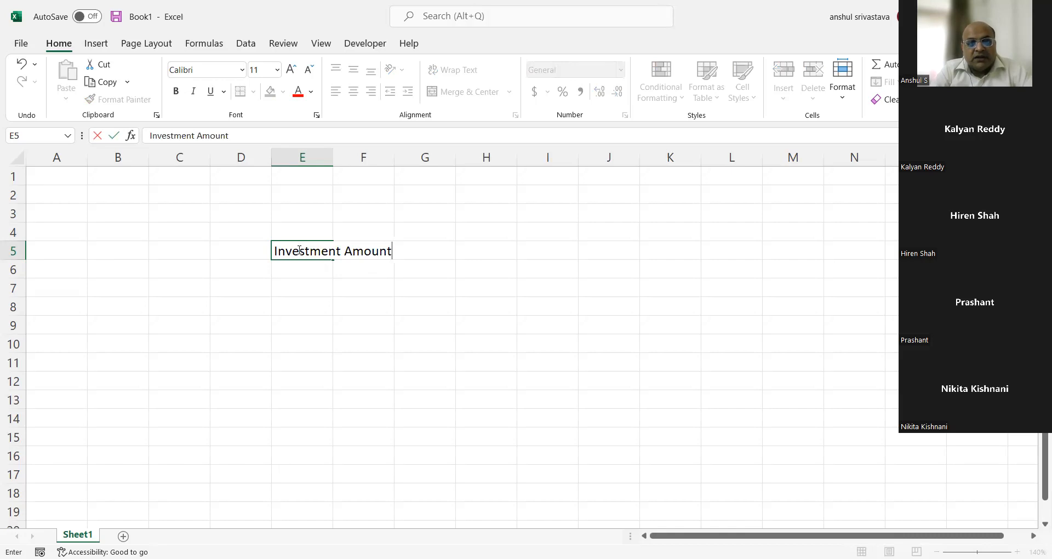
left_click(376, 302)
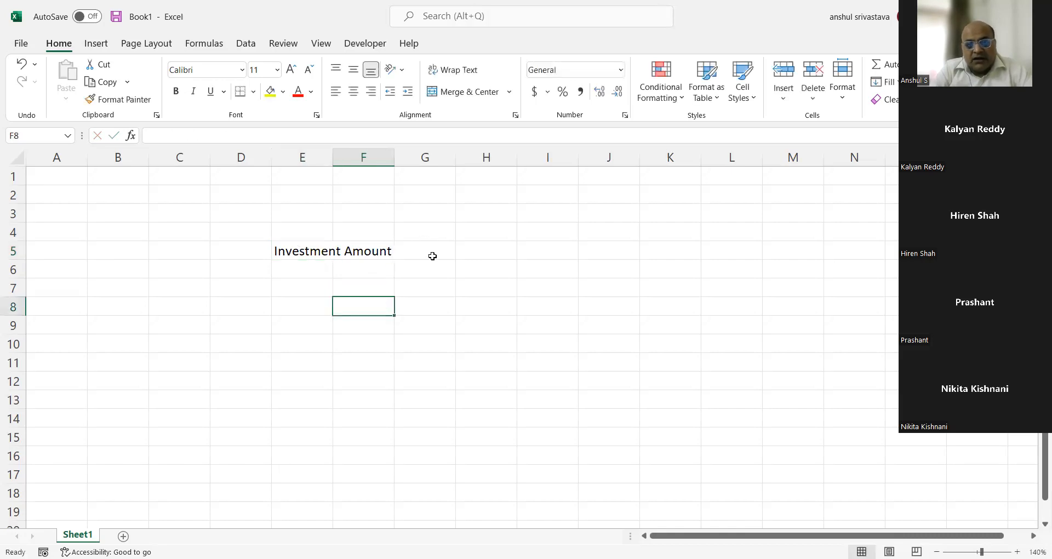
Step: Enter 5000 in cell F5 as the investment amount and widen column E to fit its label
left_click(385, 247)
type("5000")
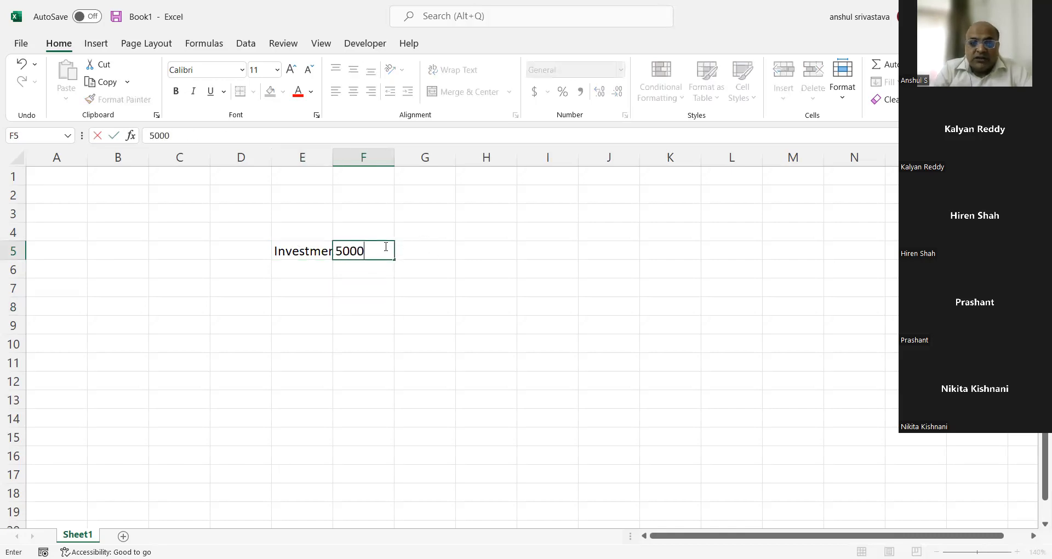
key("Return")
key("Left")
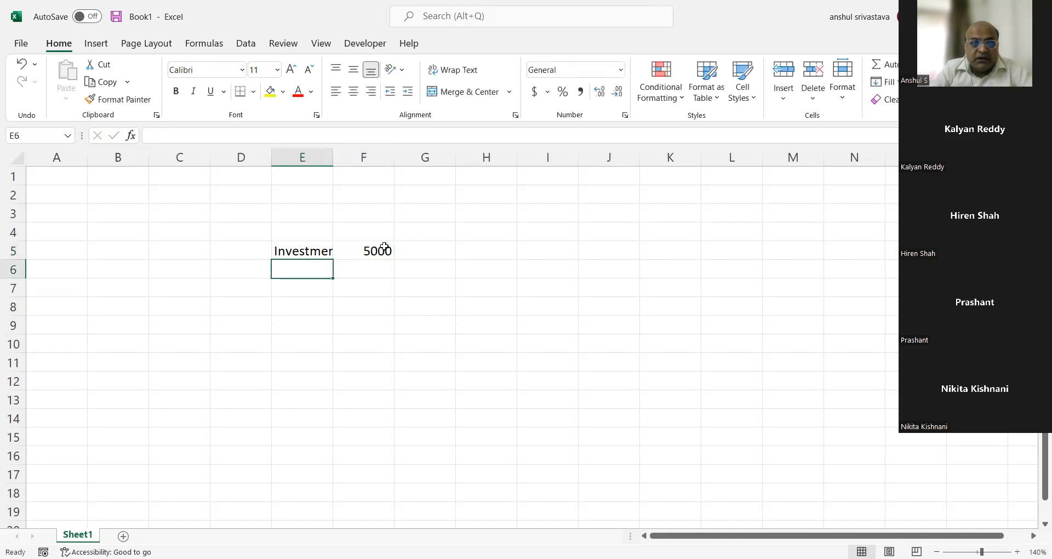
left_click(295, 254)
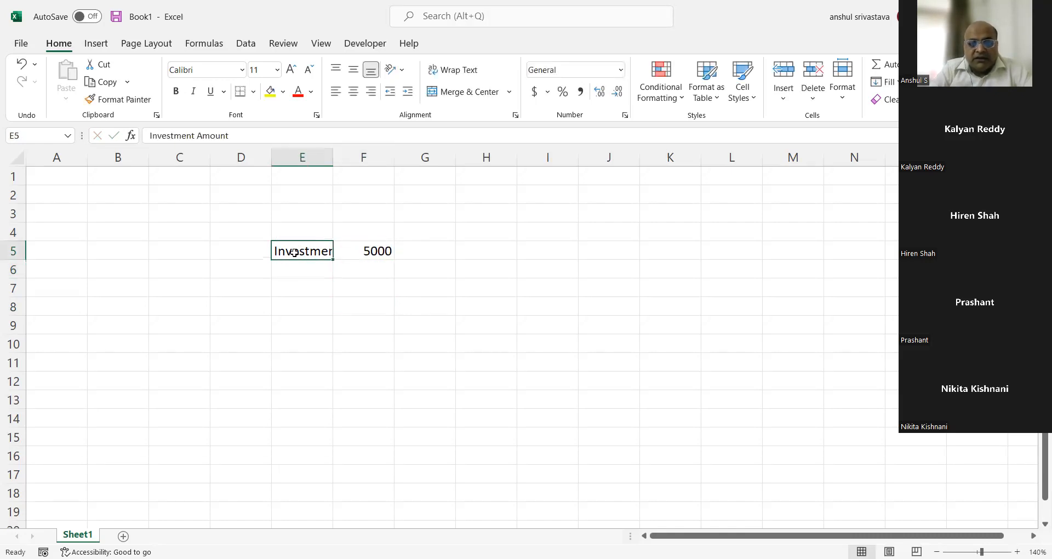
double_click(329, 160)
Step: Add a Rate row below the investment amount, with the label in E6 and 12% in F6
left_click(312, 267)
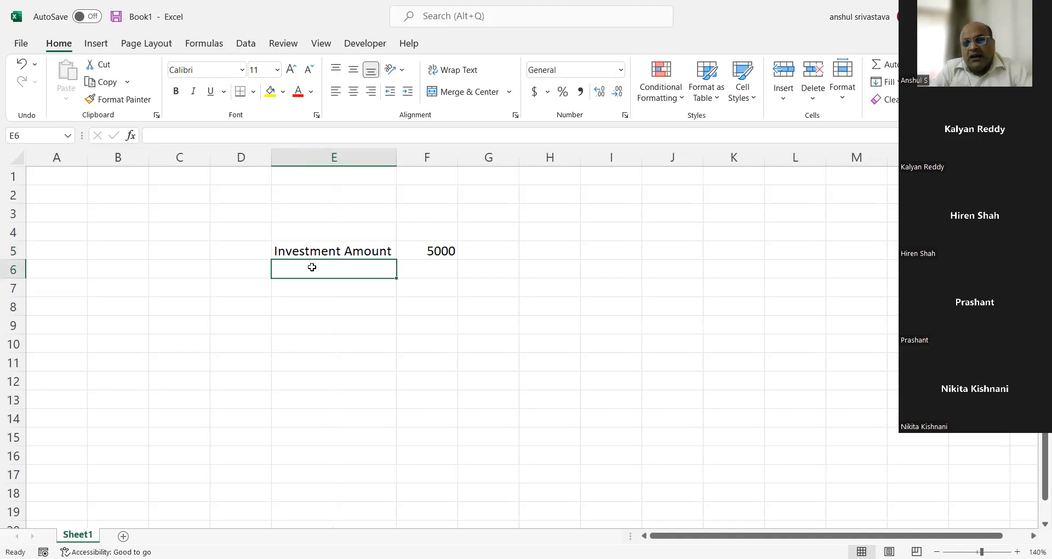
type("Rate")
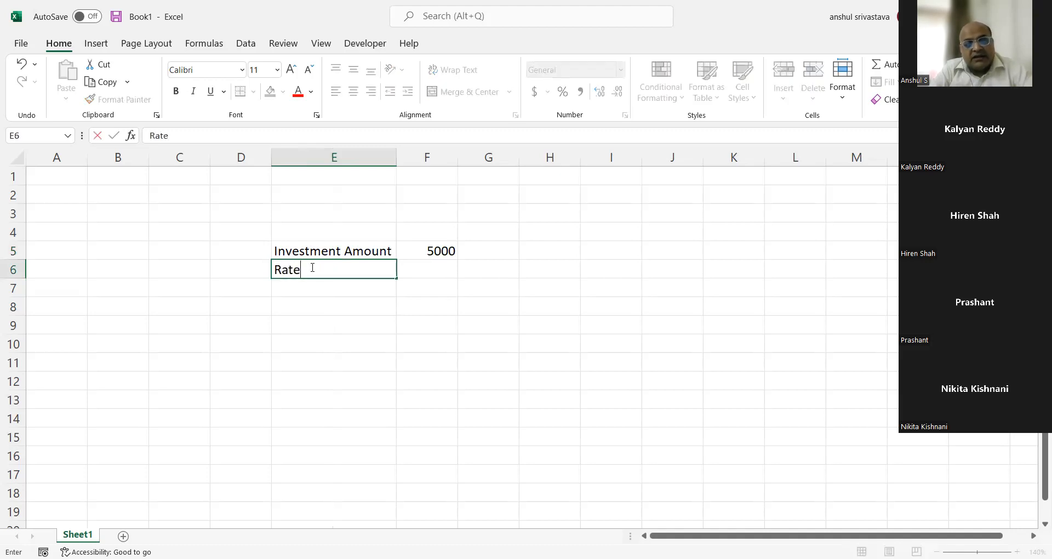
key("Tab")
type("12")
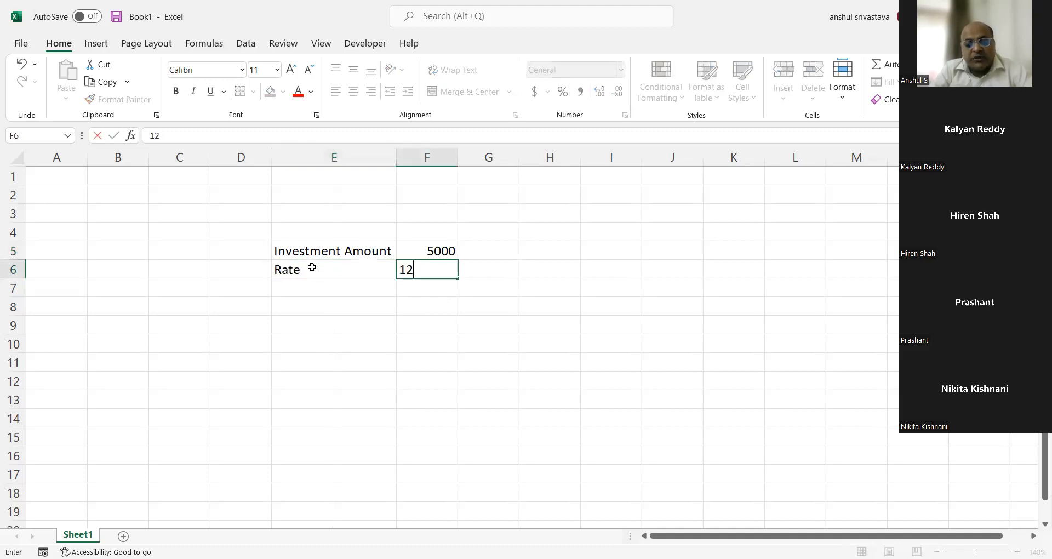
type("%")
key("Return")
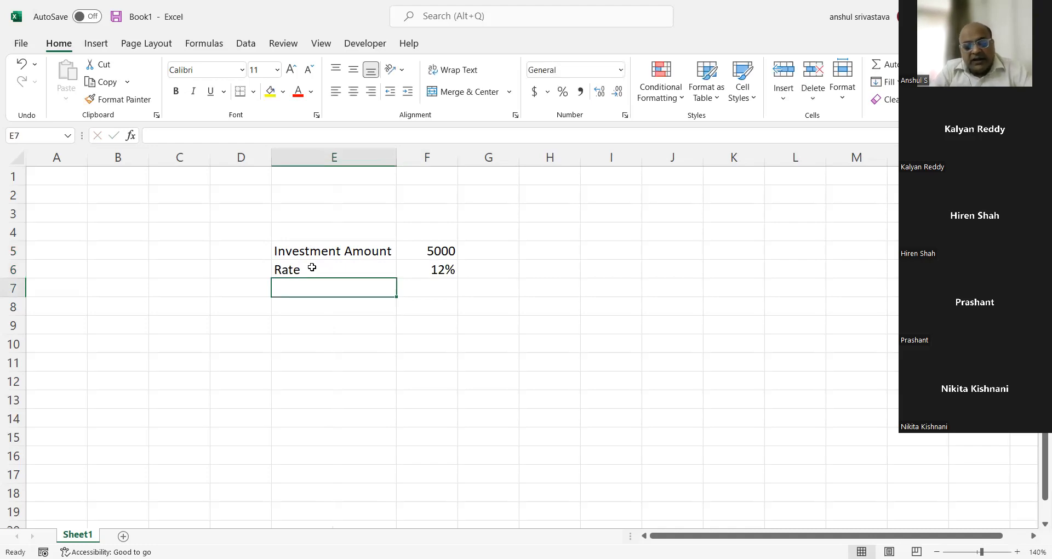
Step: Add an NPER row below the rate, with the label in E7 and 5 in F7
type("NPER")
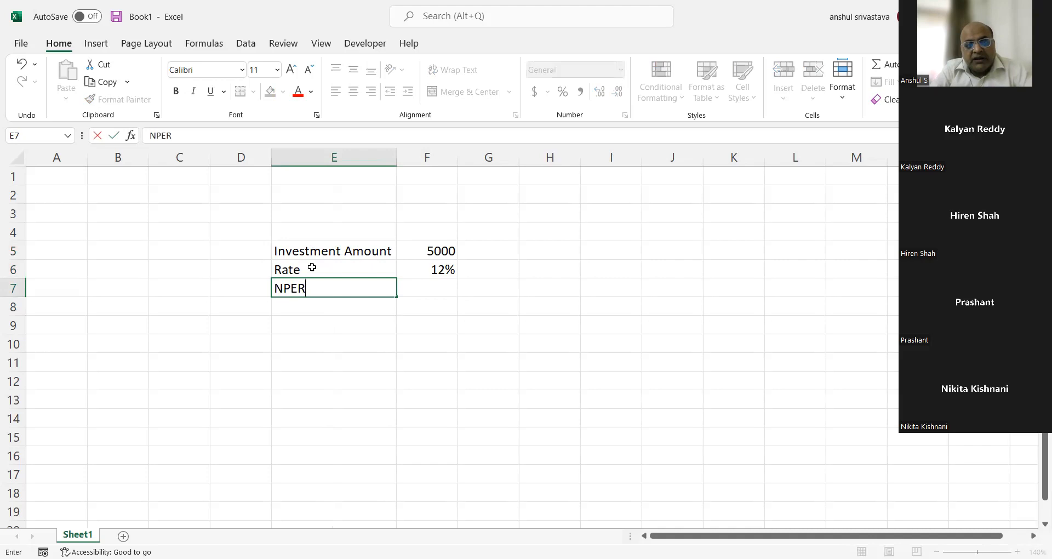
key("Tab")
type("5")
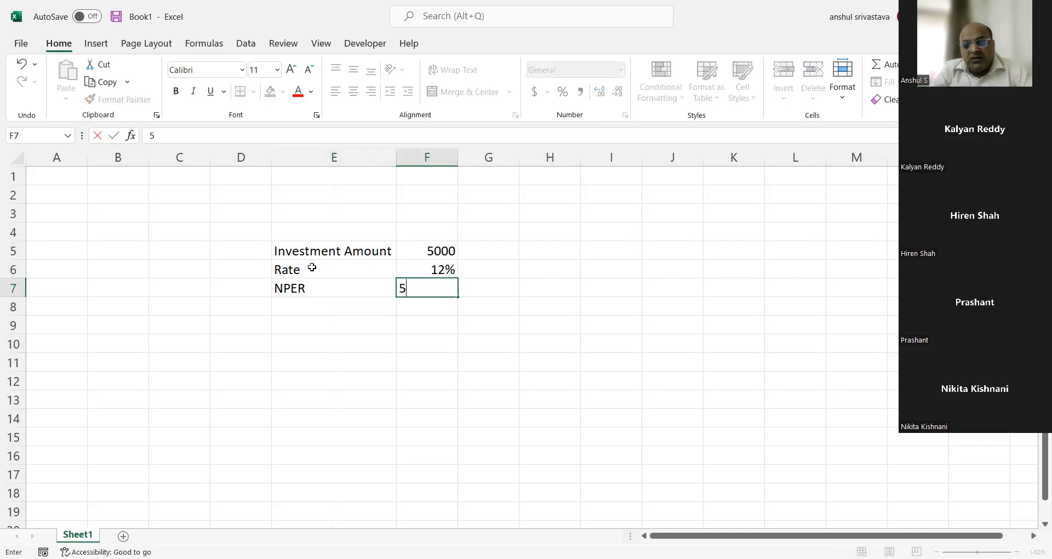
key("Return")
key("Left")
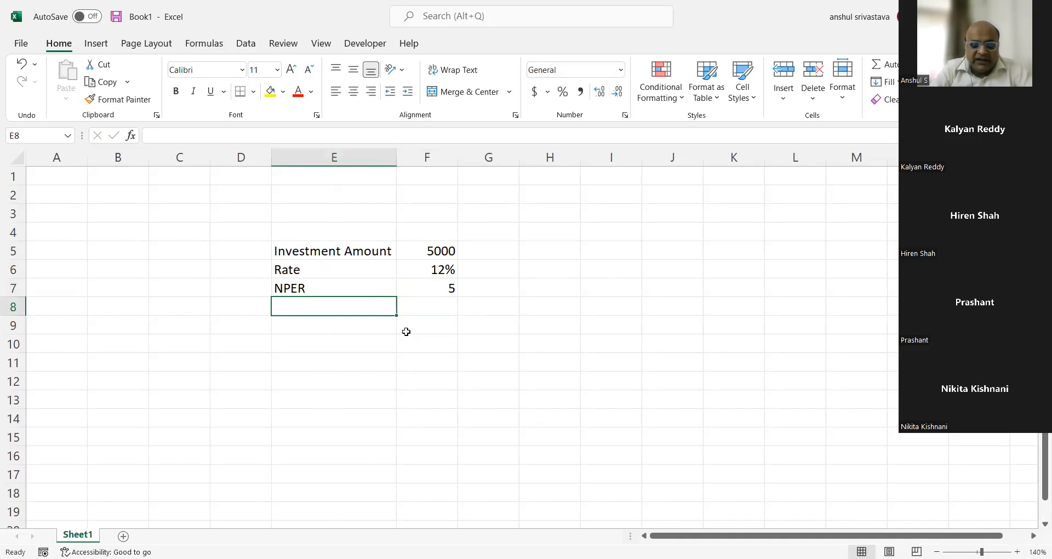
left_click(412, 268)
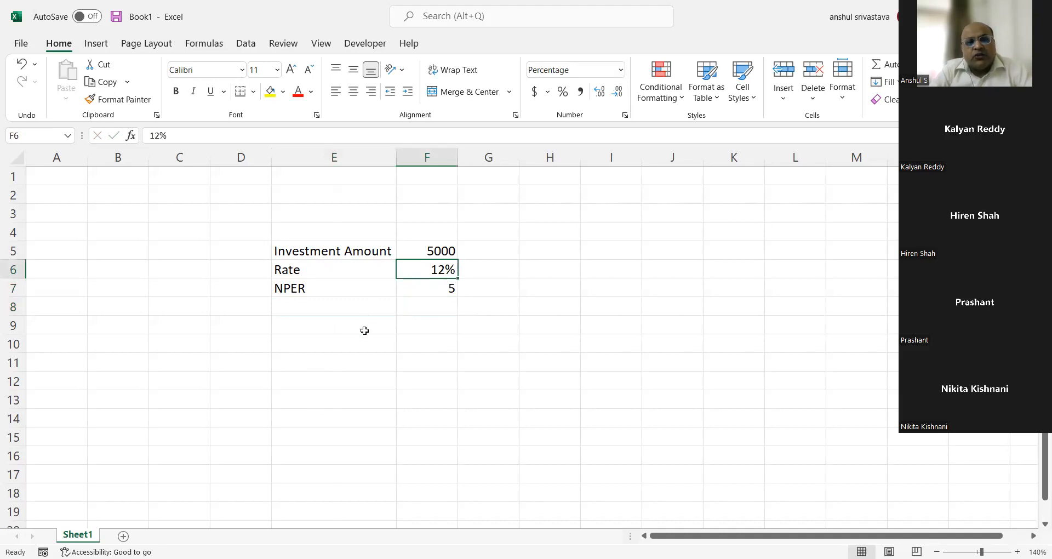
Step: Enter the label Accumulation in cell E11
left_click(377, 355)
type("Acc")
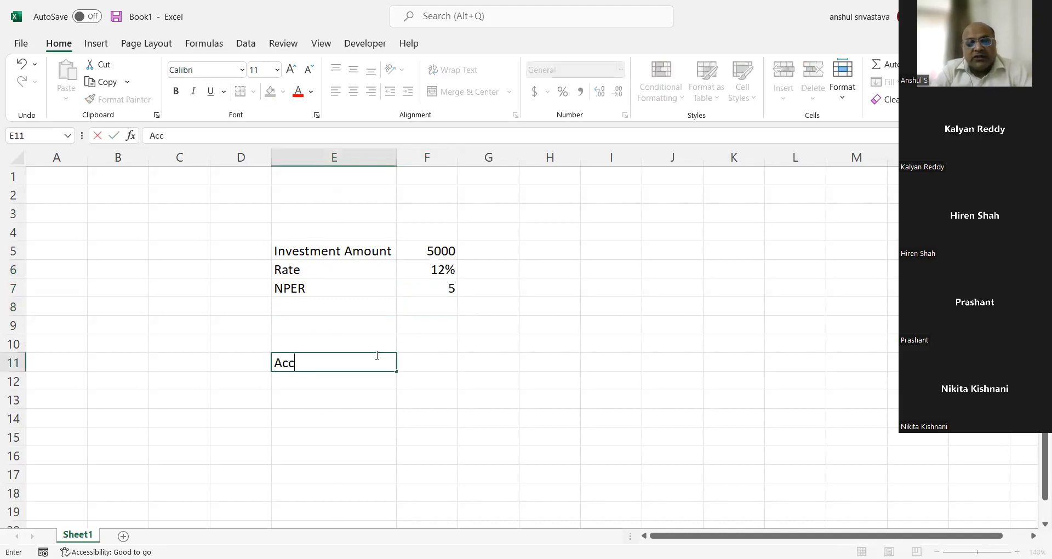
type("umulation")
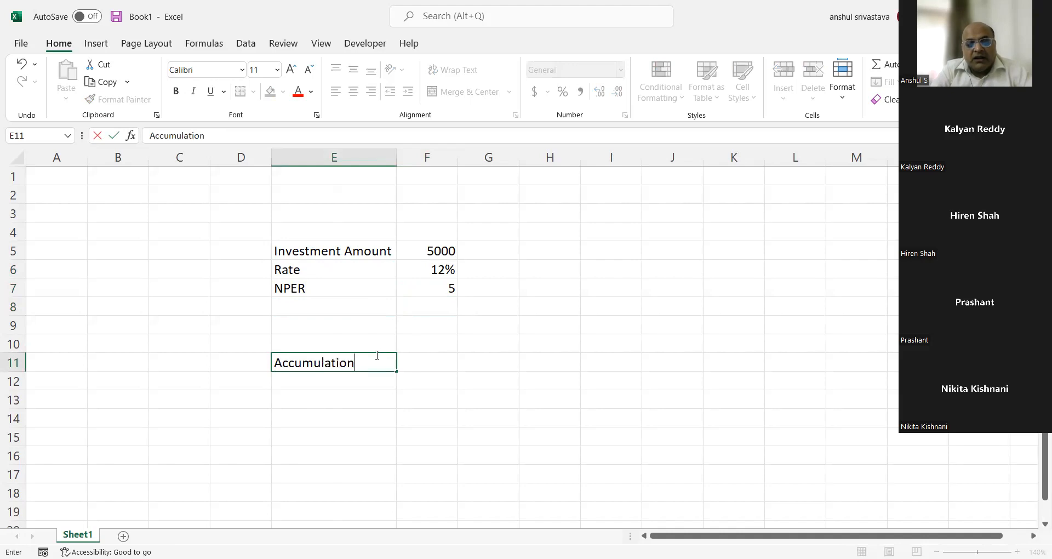
key("Return")
Step: Insert the FV function in cell F11 and move its arguments dialog clear of the input values
left_click(406, 358)
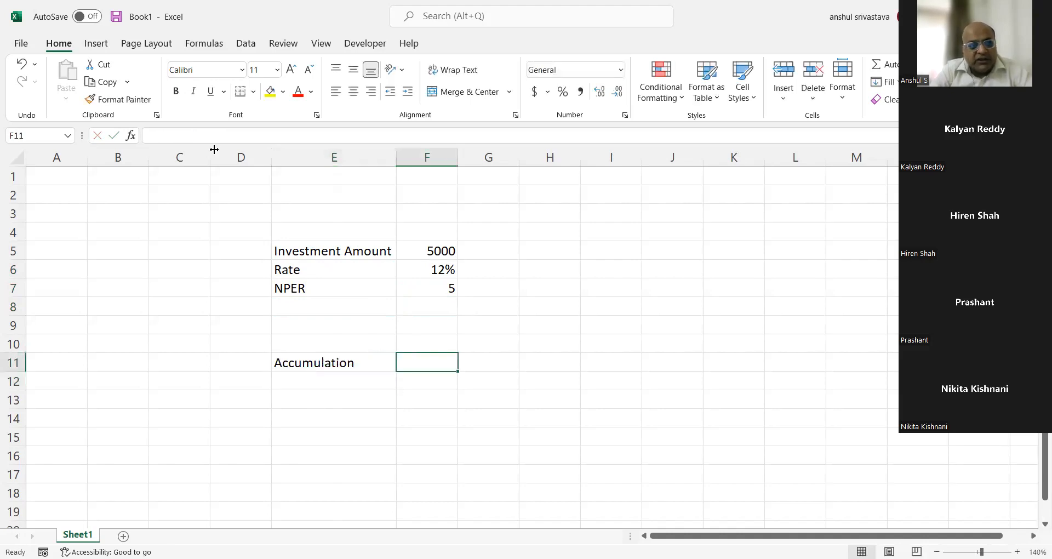
left_click(132, 136)
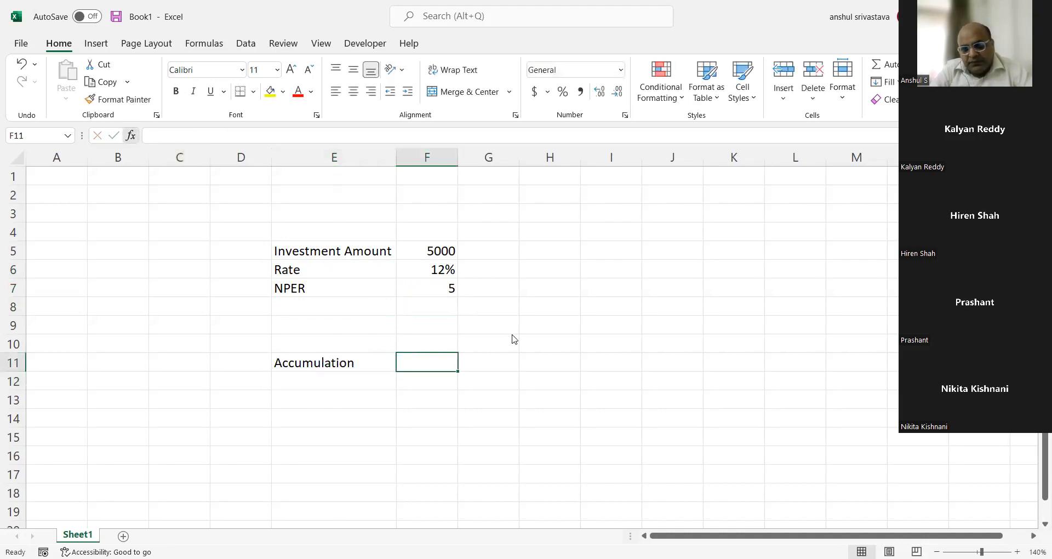
left_click(504, 263)
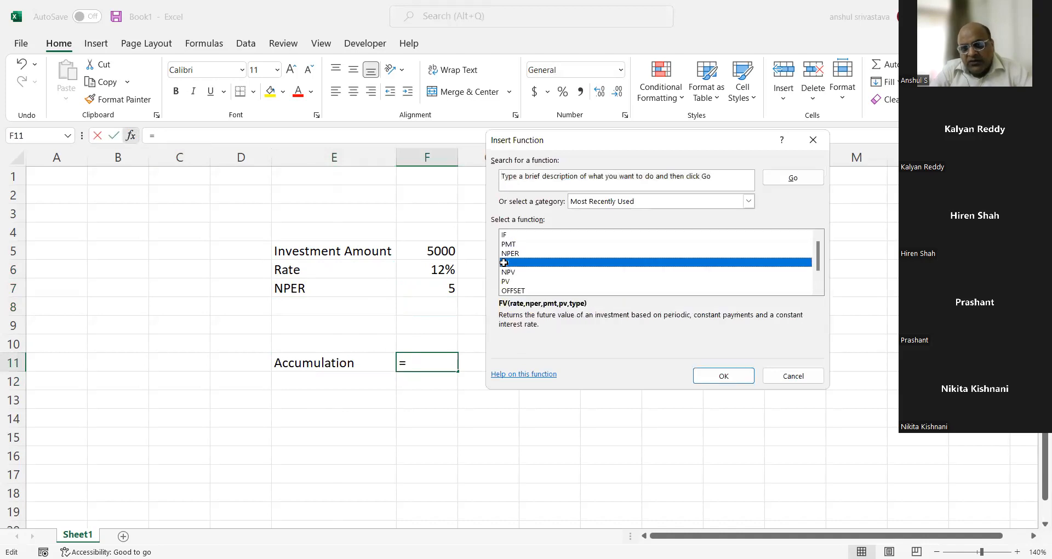
double_click(504, 263)
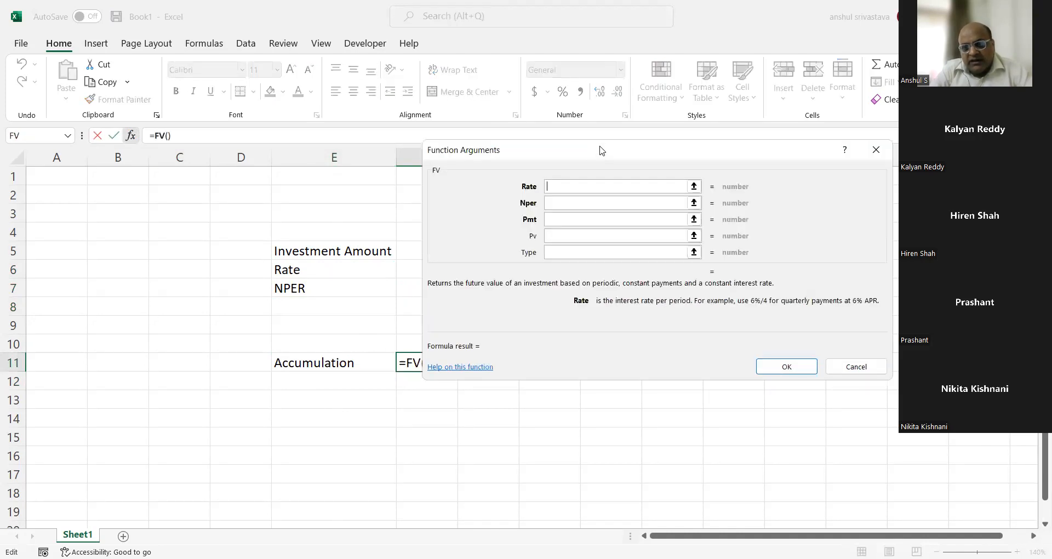
left_click_drag(602, 151, 664, 307)
Step: Set the FV function's Rate argument to the monthly effective rate (1+F6)^(1/12)-1
type("(1+")
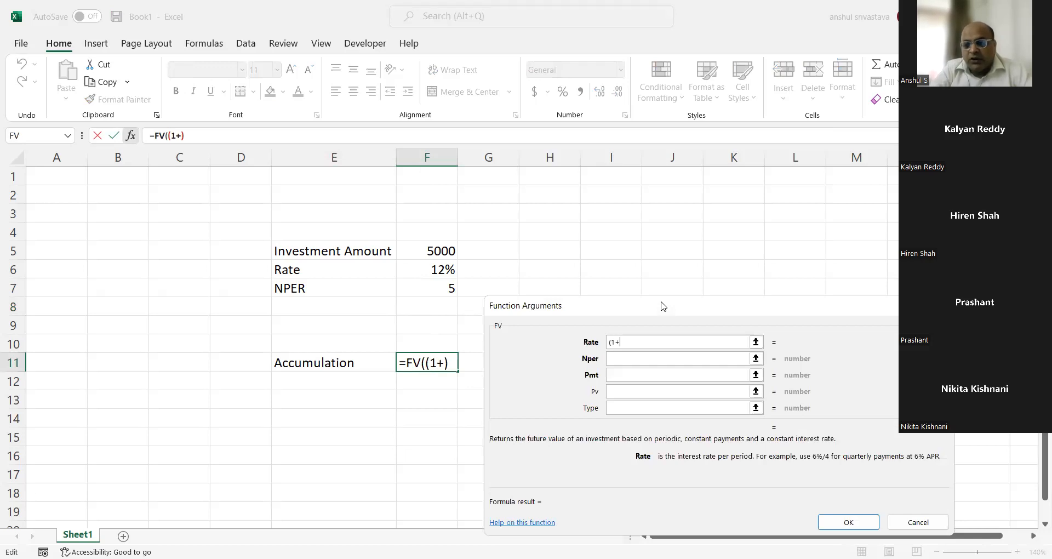
left_click(436, 269)
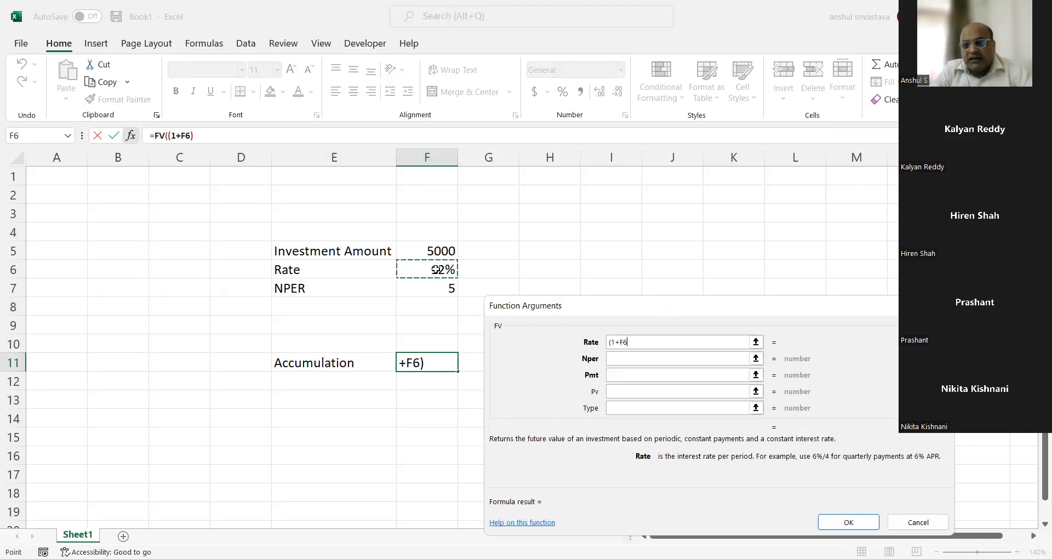
type(")^(")
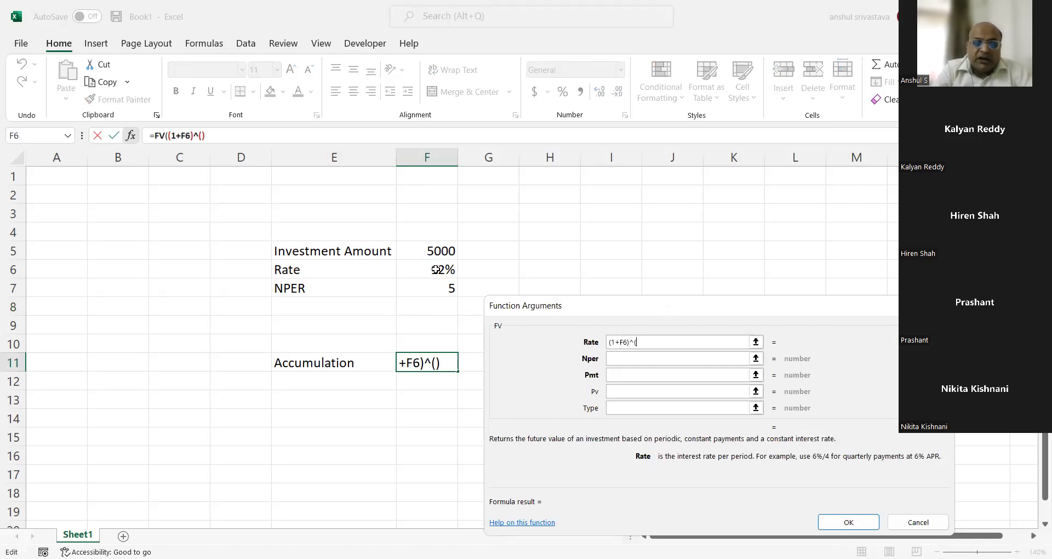
type("1/12)-1")
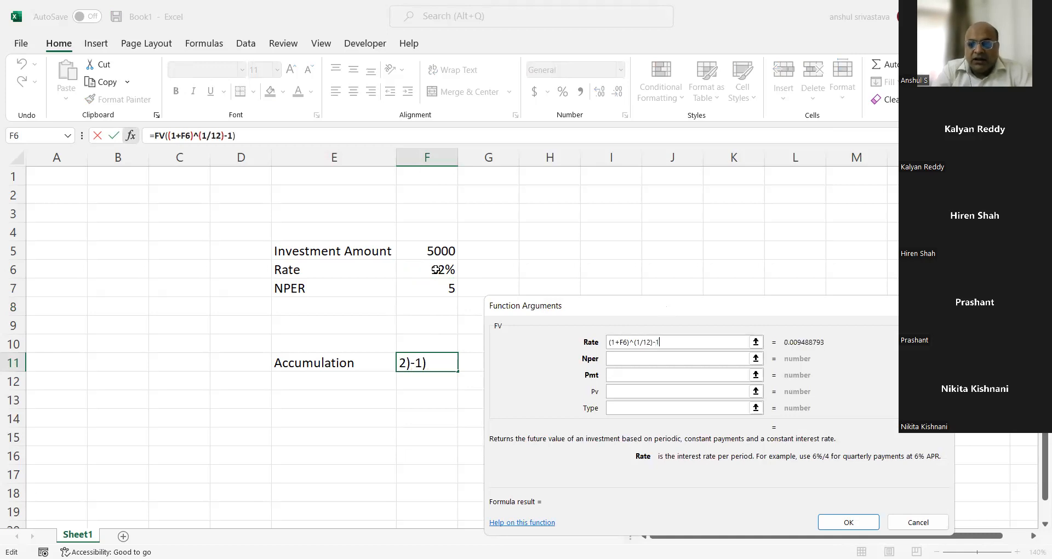
Step: Set the FV function's Nper argument to F7*12 and its Pmt argument to -F5
left_click(622, 361)
left_click(448, 289)
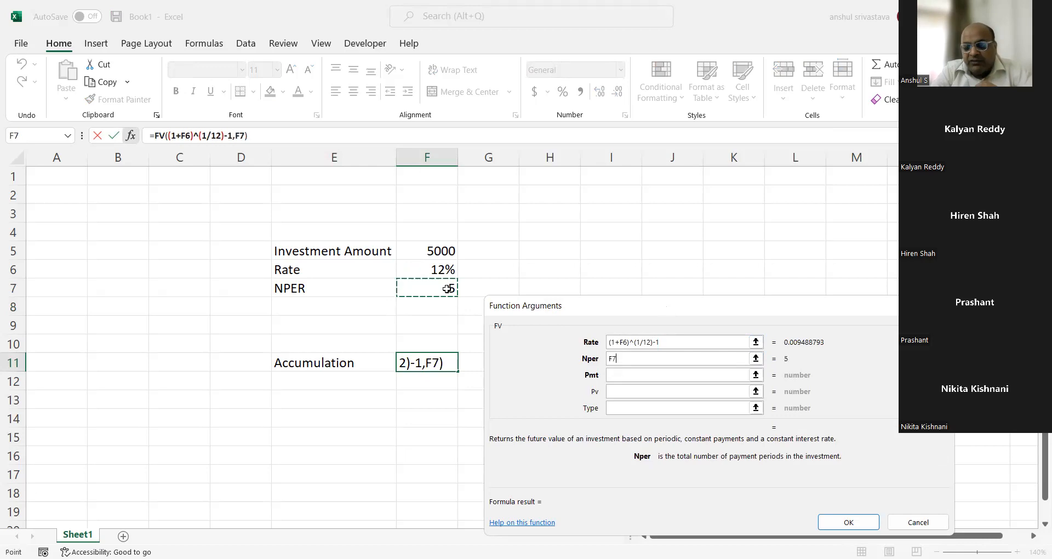
type("*12")
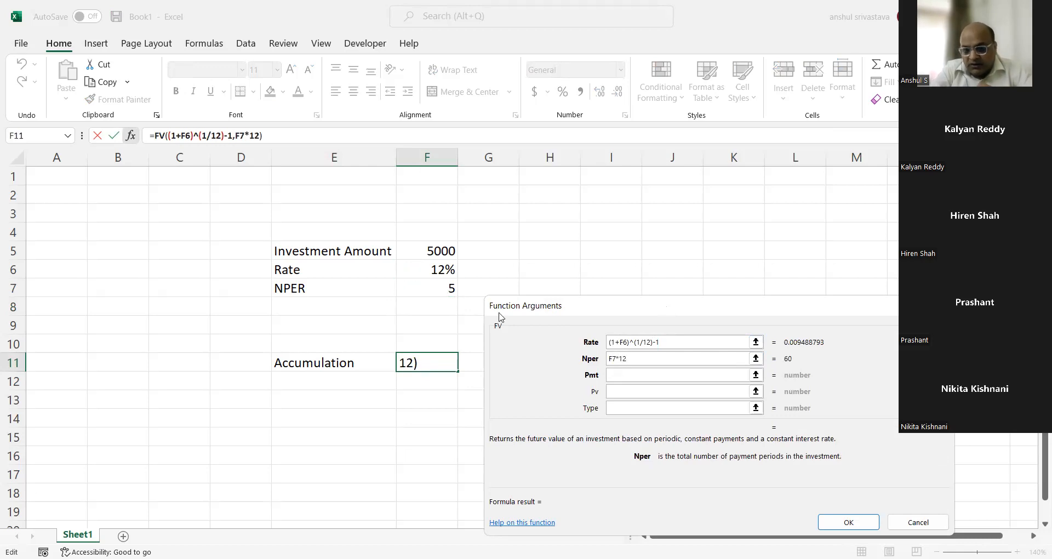
left_click(620, 372)
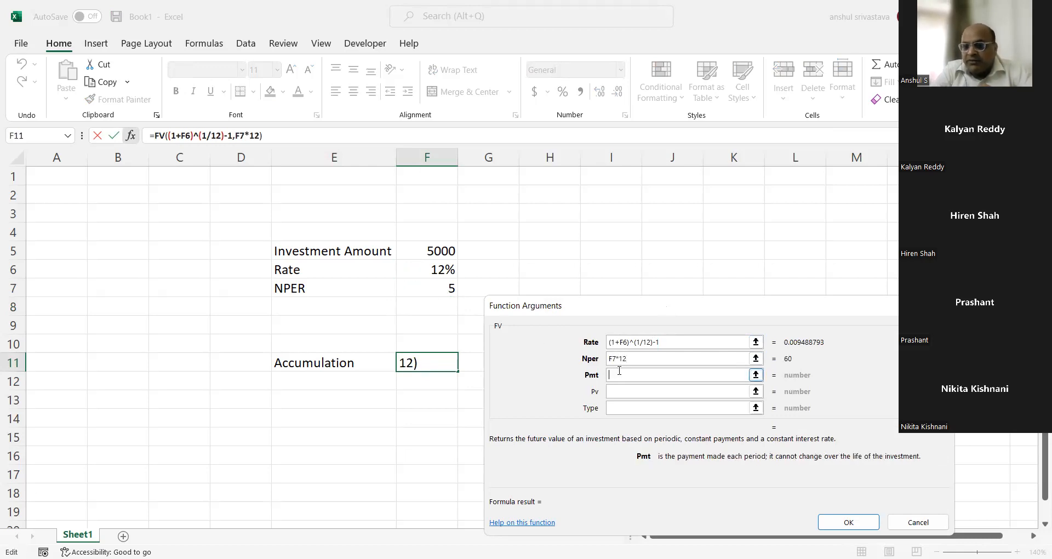
type("-")
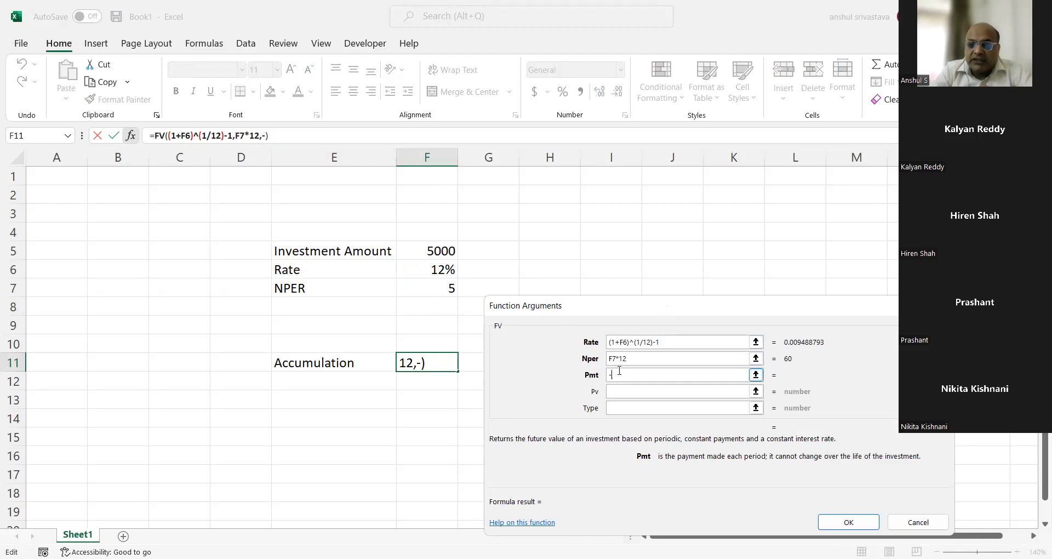
left_click(442, 248)
Step: Set the FV function's Pv argument to 0 and Type to 1, and complete the formula
left_click(662, 387)
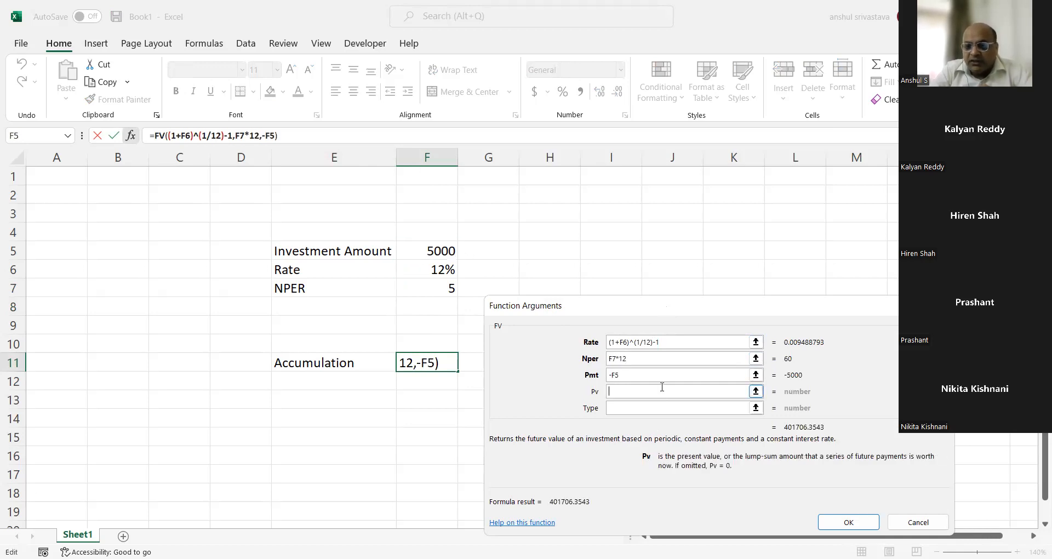
type("0")
left_click(654, 408)
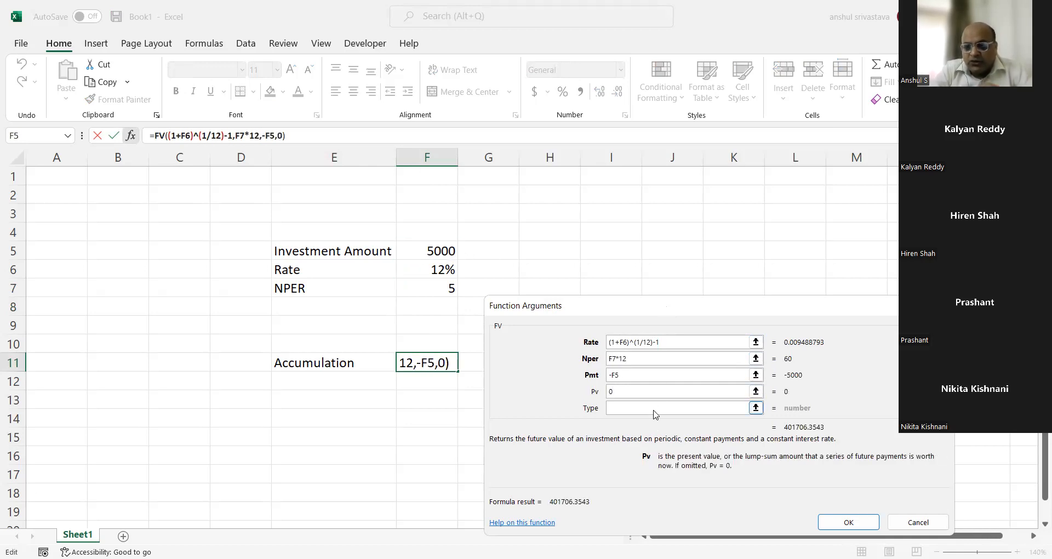
type("1")
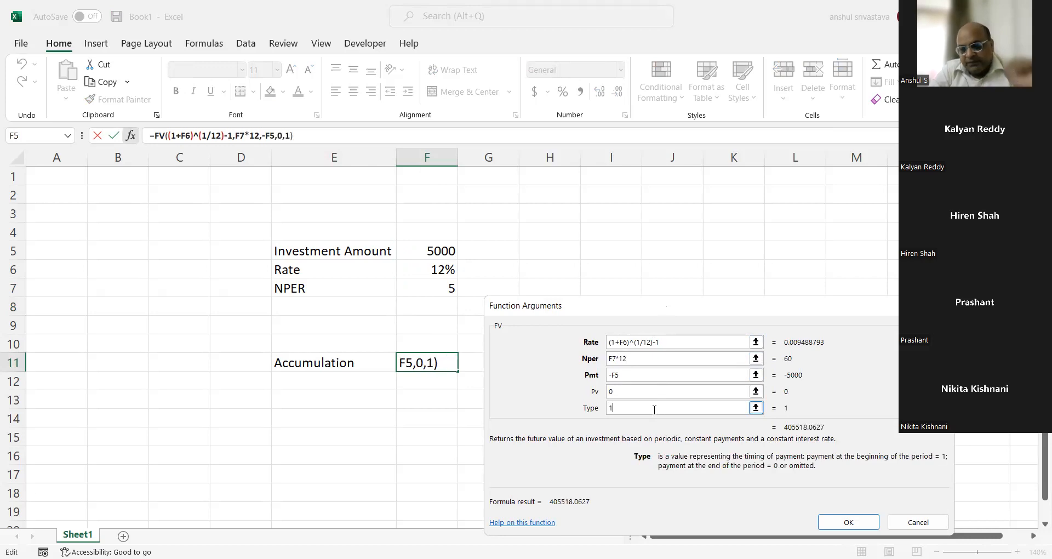
left_click(842, 523)
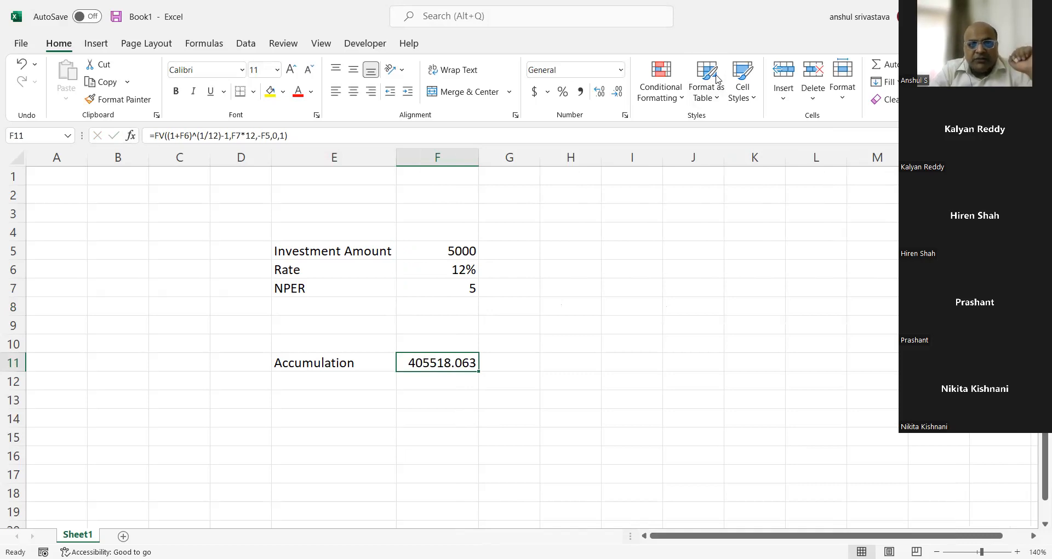
left_click(515, 114)
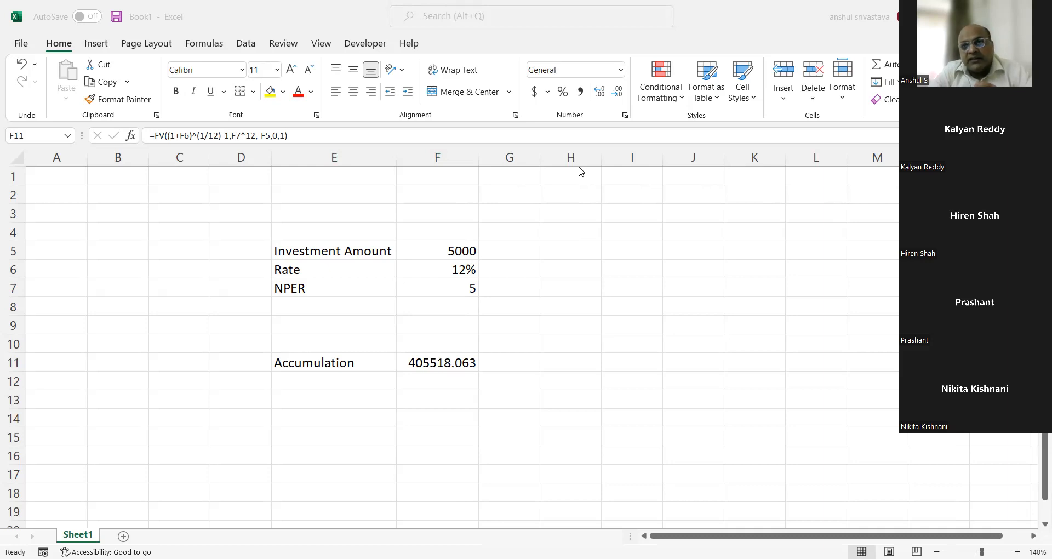
left_click(514, 372)
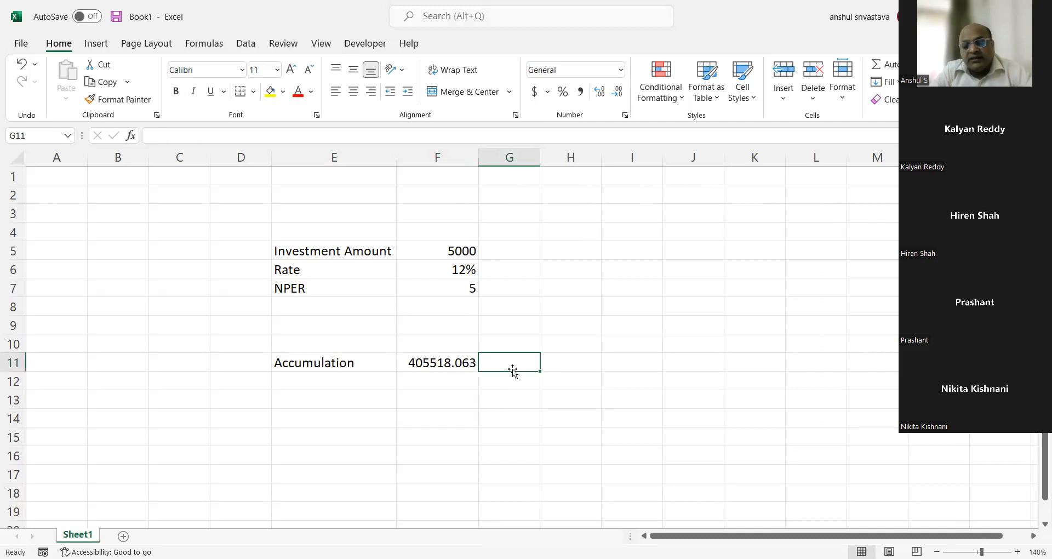
Step: Enter the interest rates 8%, 12% and 16% across cells G11 to I11, beside the accumulation result
type("8%")
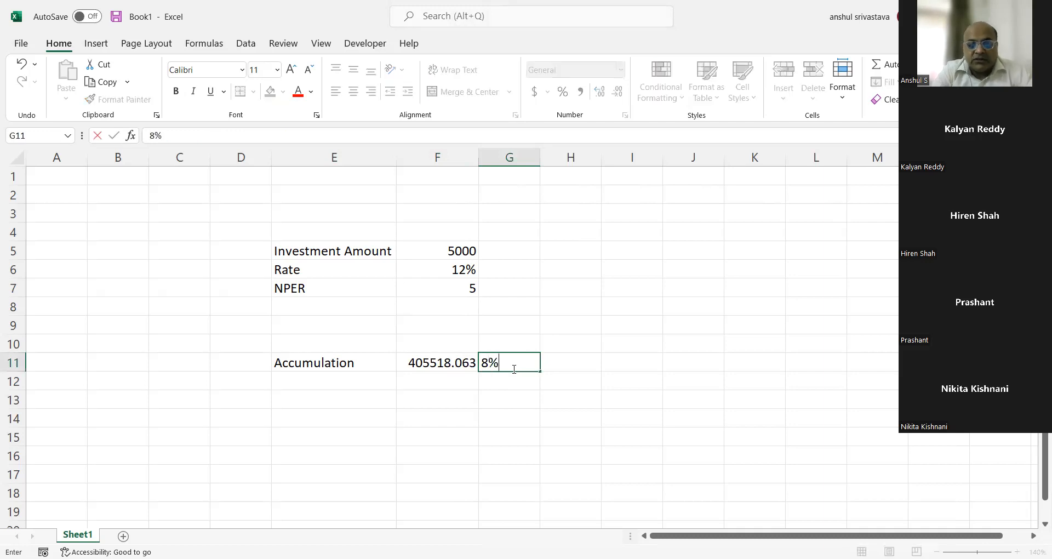
key("Tab")
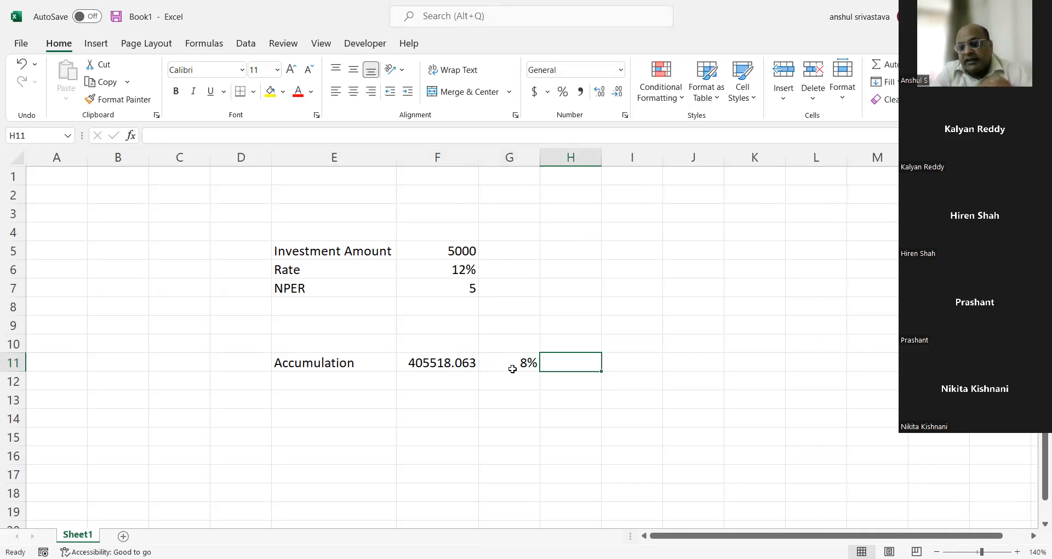
type("12%")
key("Tab")
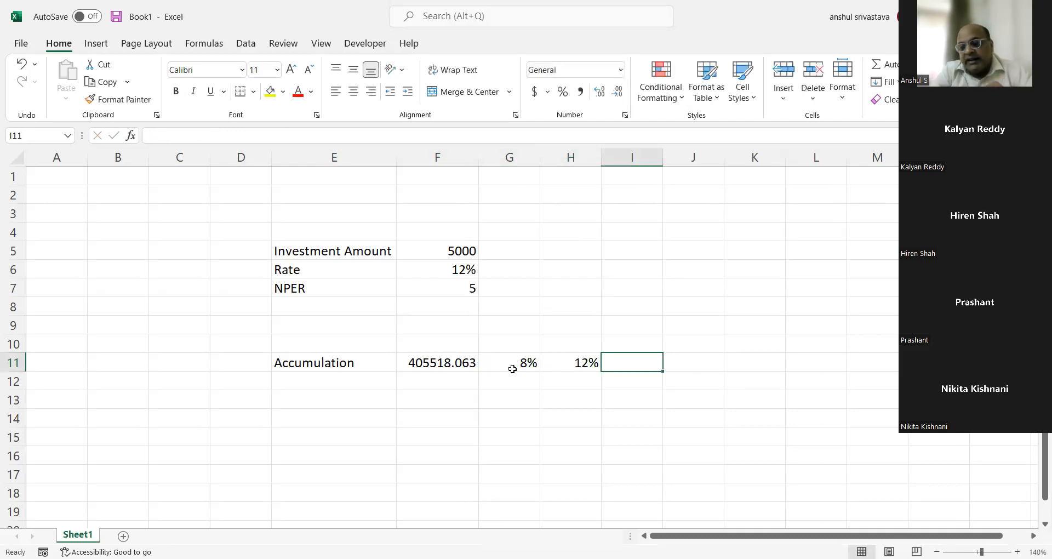
type("16%")
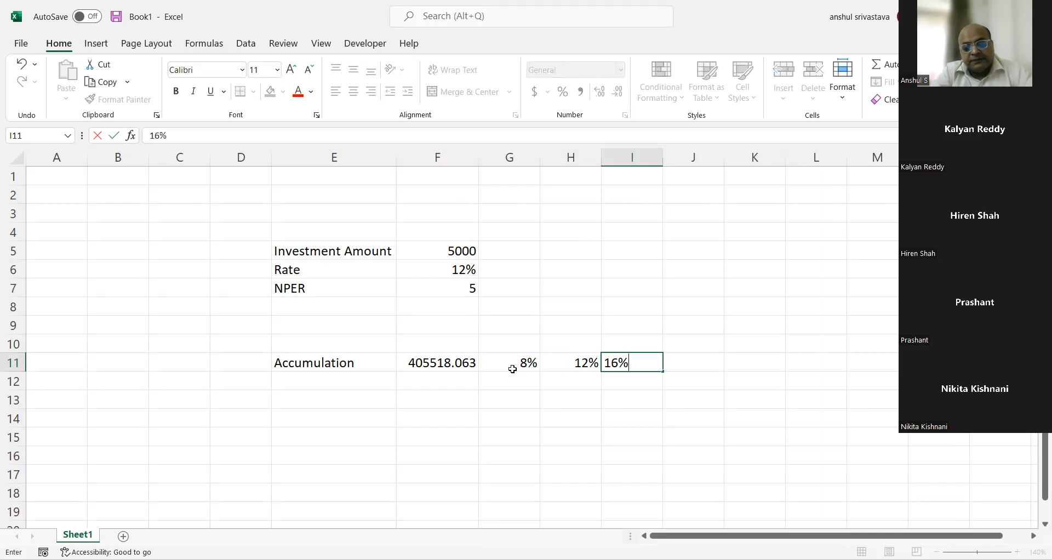
key("Return")
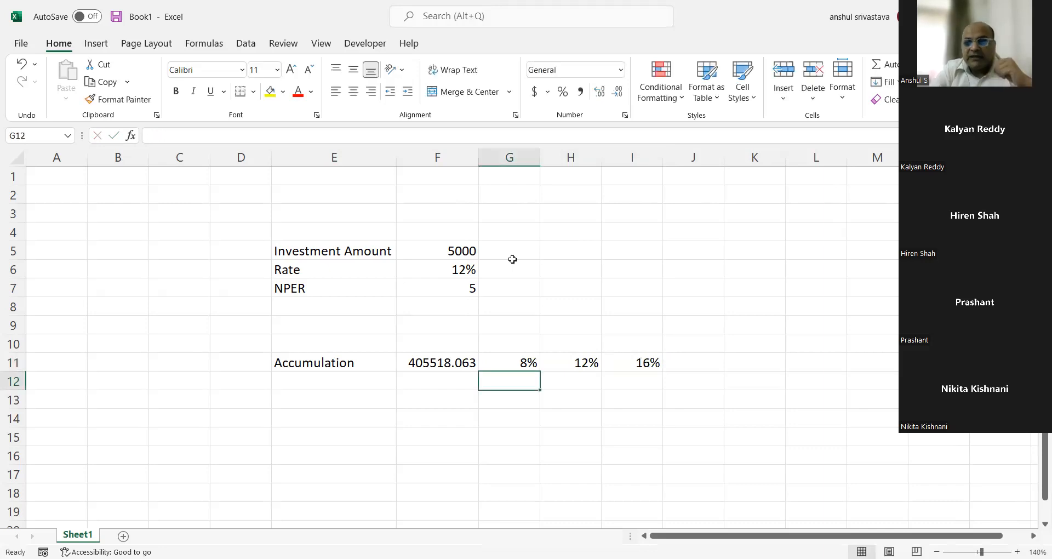
Step: Enter the year values 3, 5 and 7 down cells F12 to F14, below the accumulation result
left_click(425, 382)
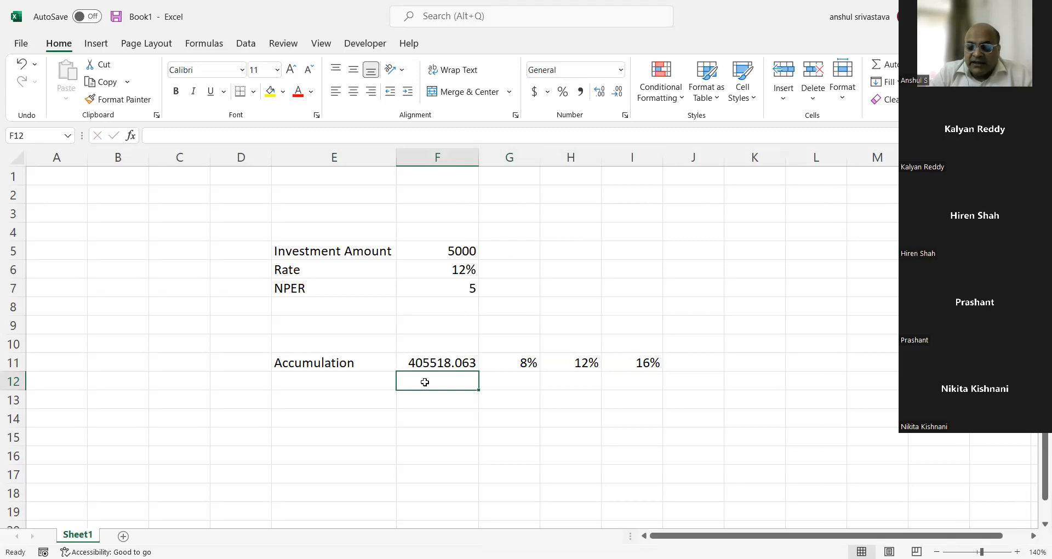
type("3")
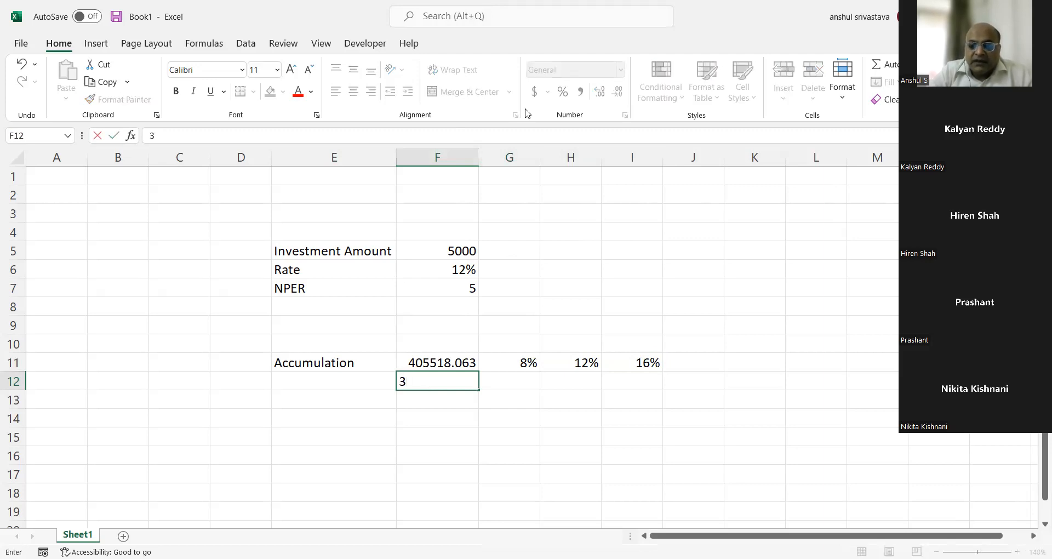
key("Return")
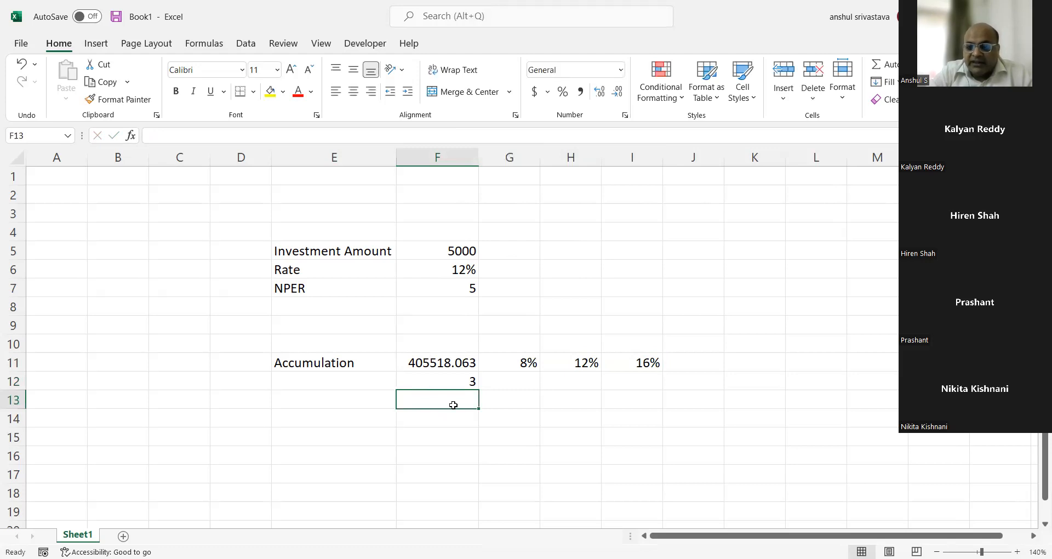
type("5")
left_click(447, 430)
key("Up")
type("7")
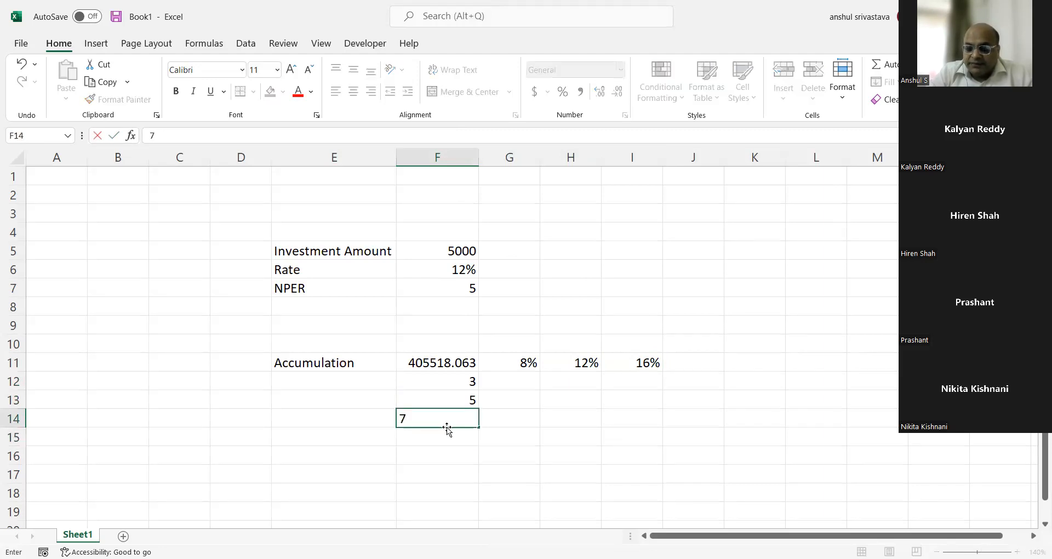
left_click(447, 430)
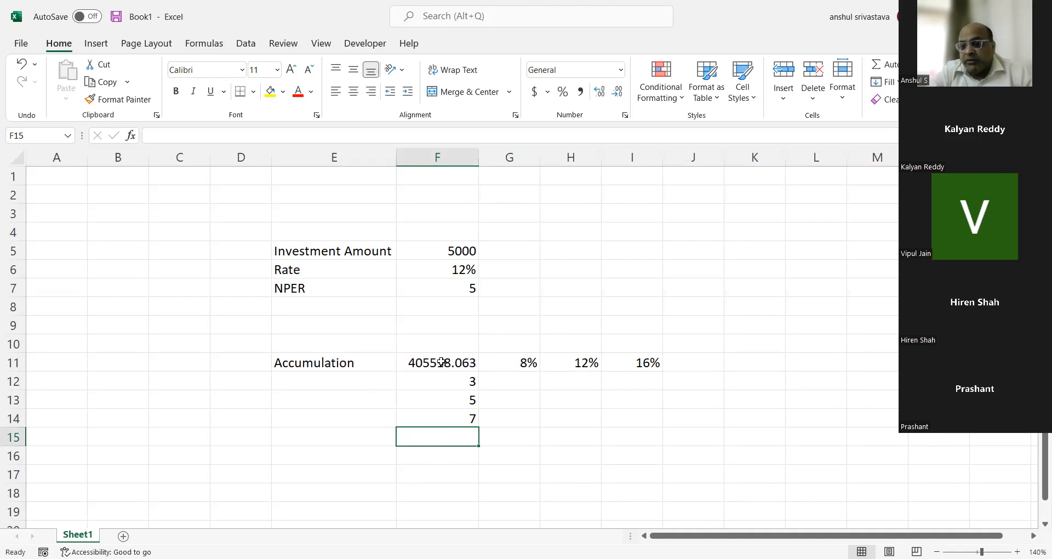
Step: Create a two-variable what-if data table on F11:I14 with row input cell F6 and column input cell F7
left_click(441, 362)
left_click_drag(441, 362, 640, 418)
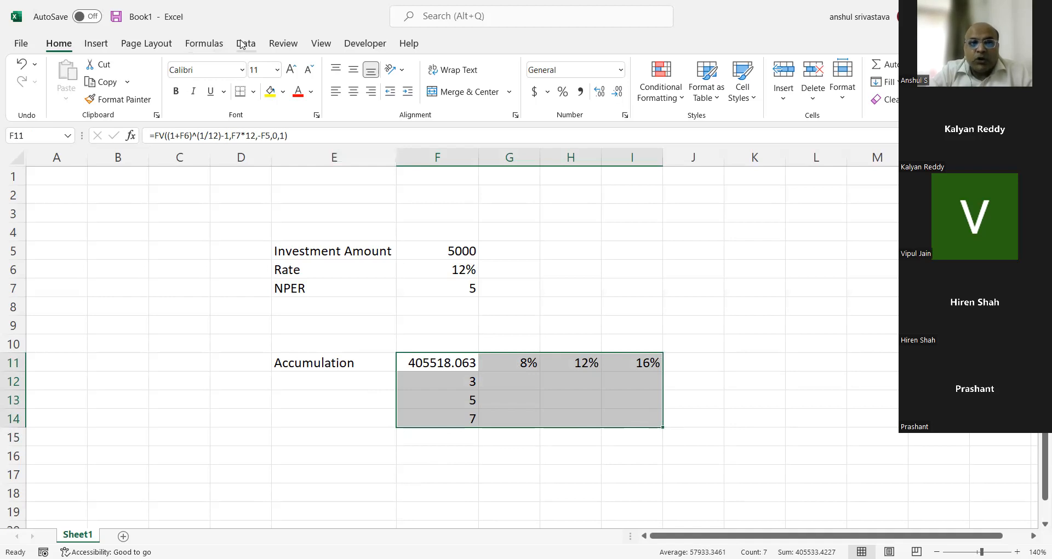
left_click(244, 44)
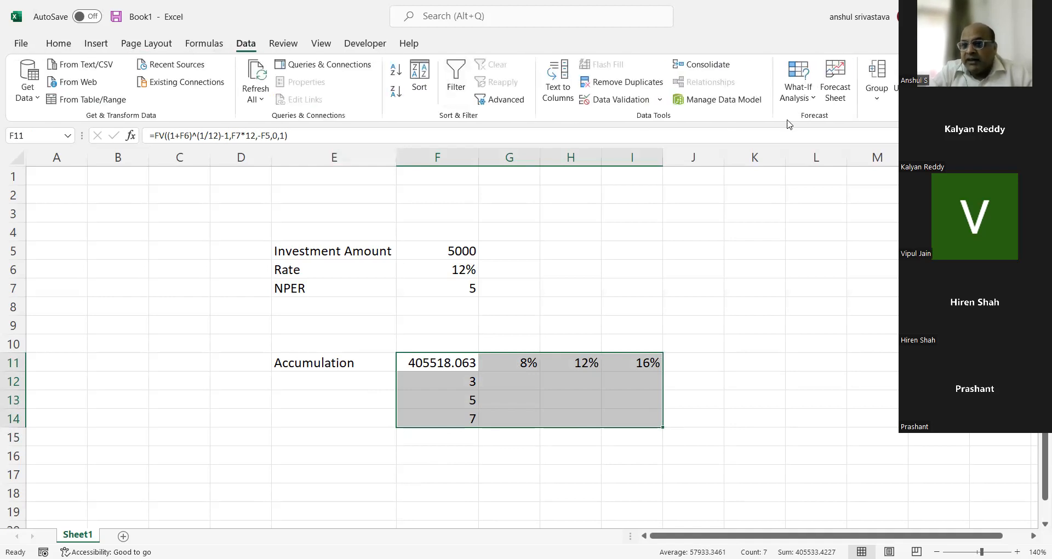
left_click(816, 103)
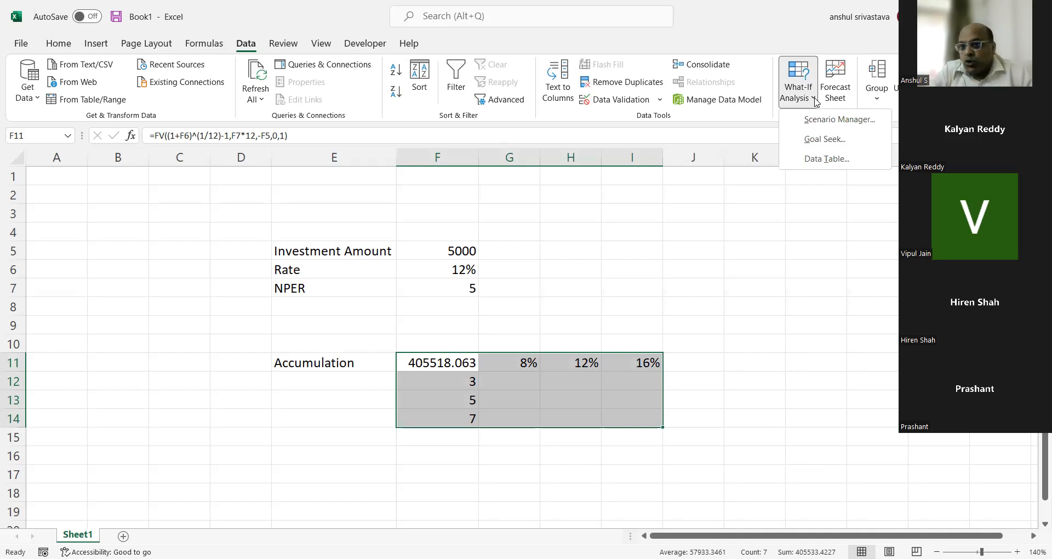
left_click(826, 159)
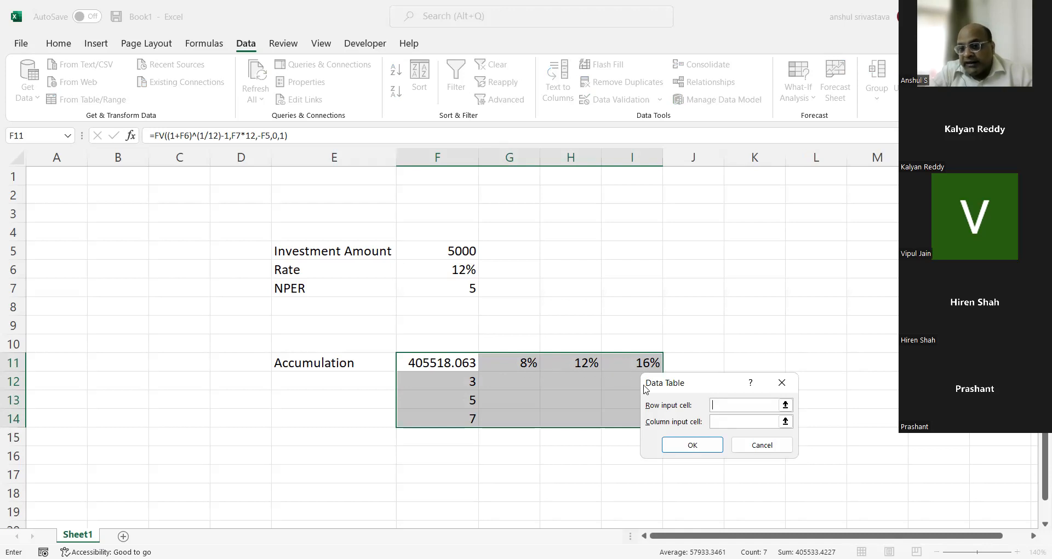
left_click(451, 271)
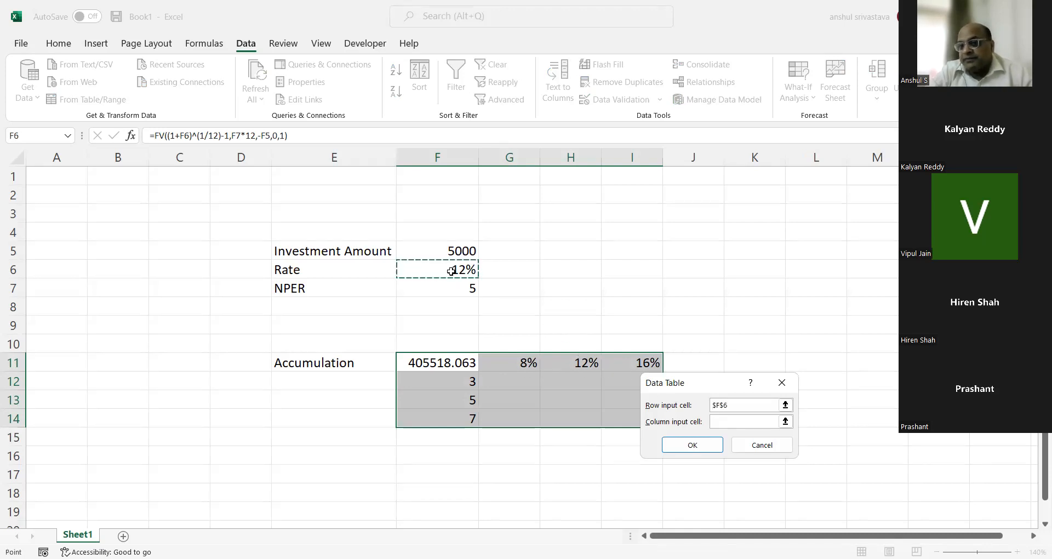
left_click(726, 427)
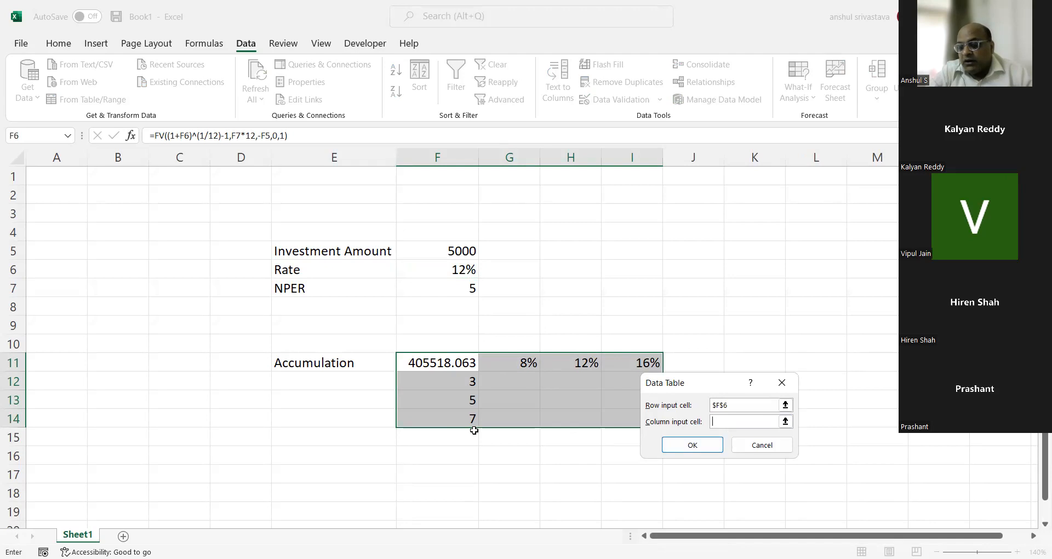
left_click(458, 285)
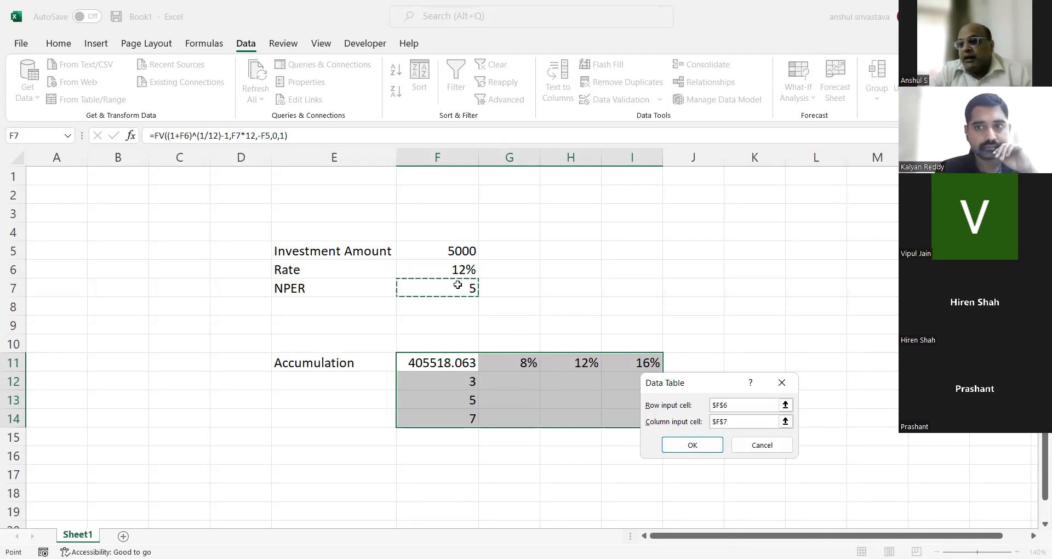
left_click(691, 442)
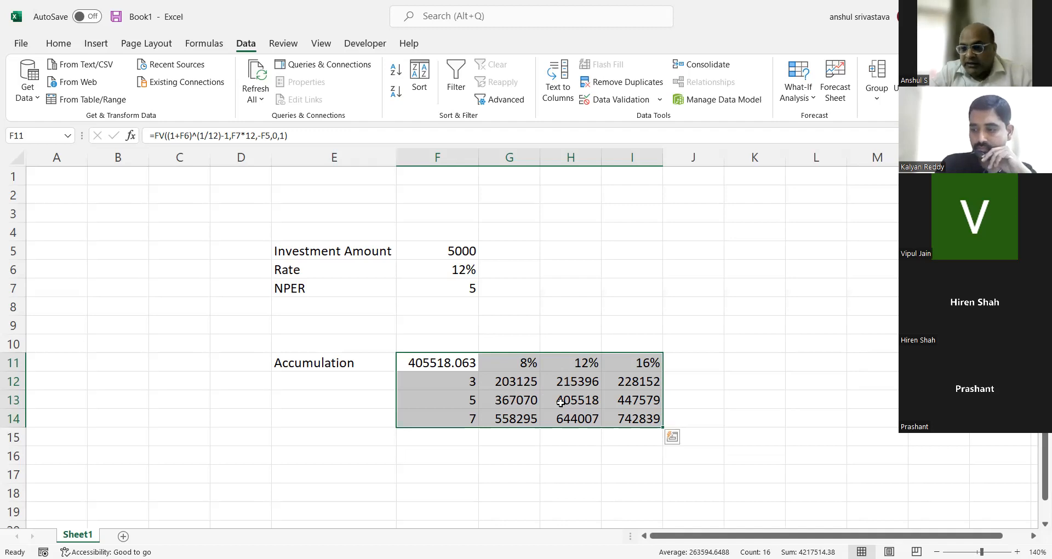
Step: Clear the calculated data table results from G12:I14, keeping the rate and year headings
left_click_drag(408, 364, 623, 418)
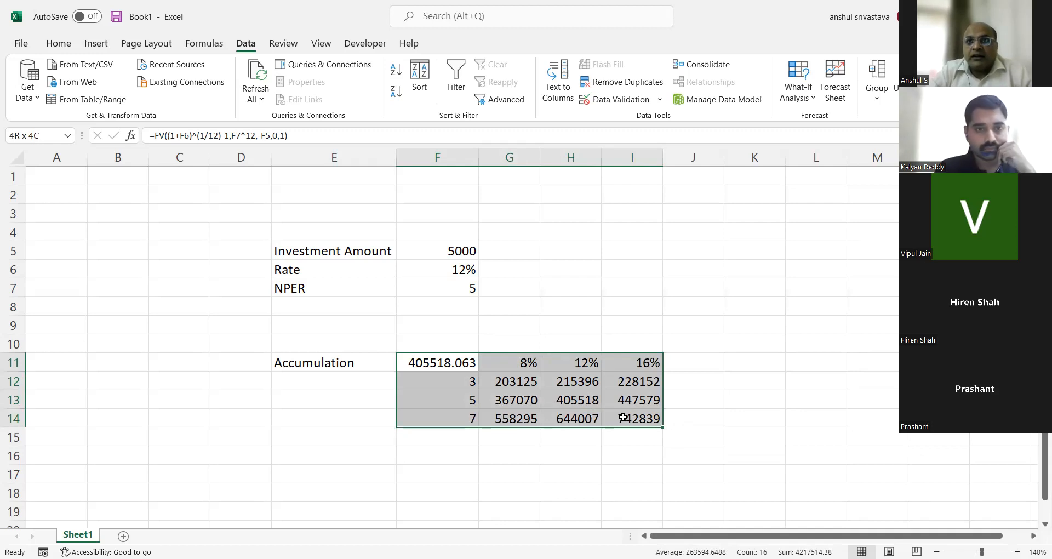
left_click_drag(623, 418, 624, 418)
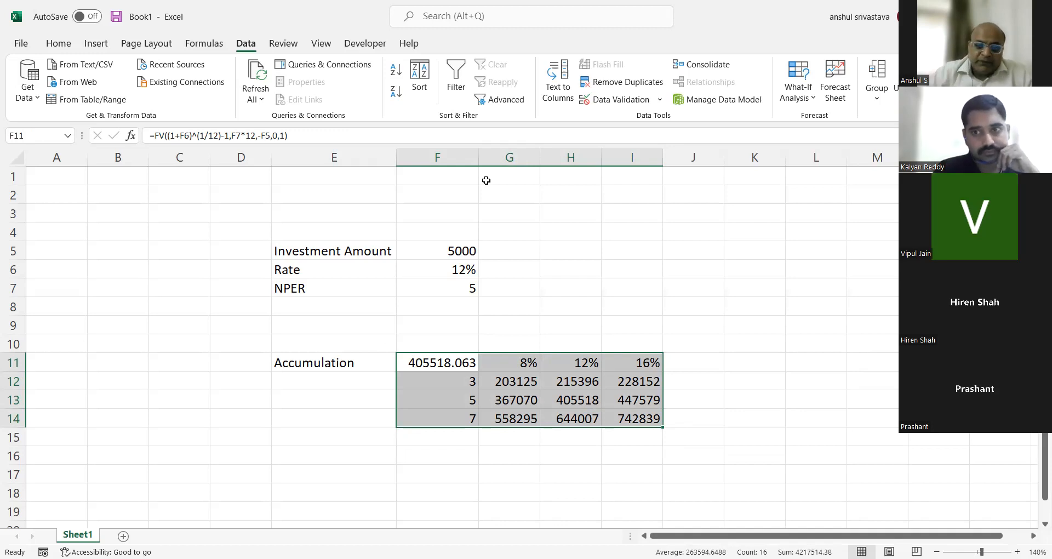
left_click_drag(503, 384, 628, 418)
key("Delete")
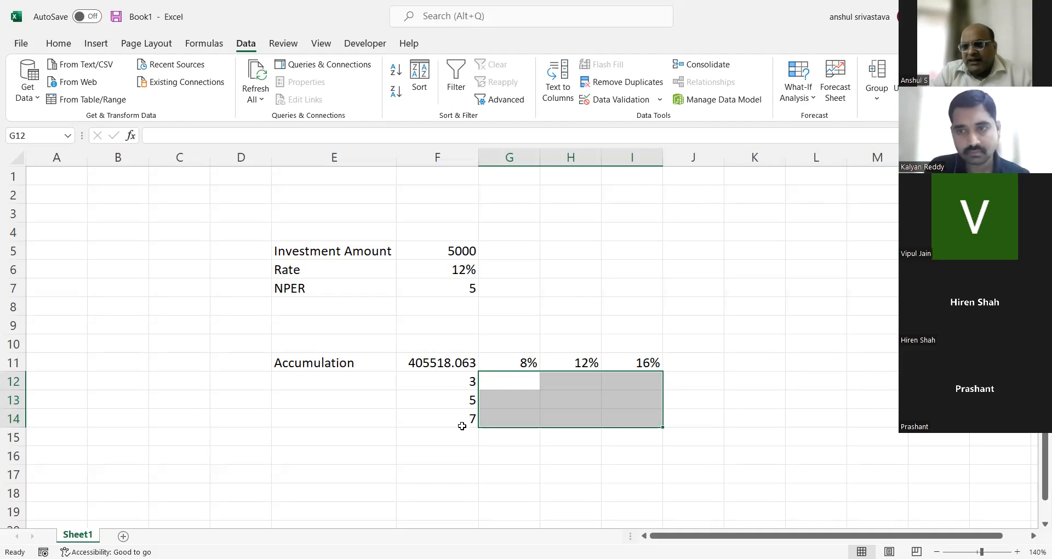
Step: Build the data table on F11:I14 again, using the rate in F6 as row input and the NPER in F7 as column input
left_click(426, 362)
left_click_drag(427, 362, 620, 407)
left_click_drag(619, 413, 618, 414)
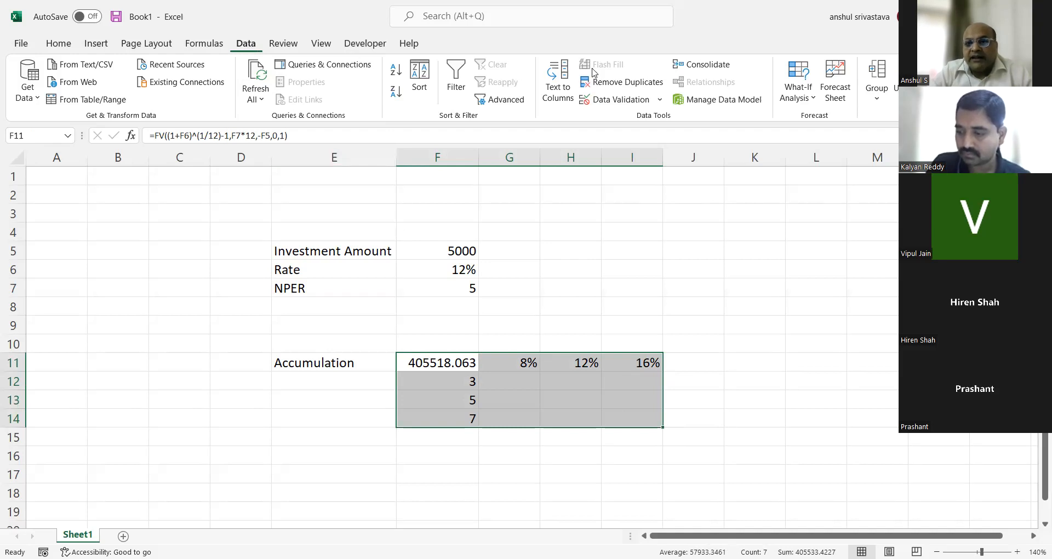
left_click(812, 104)
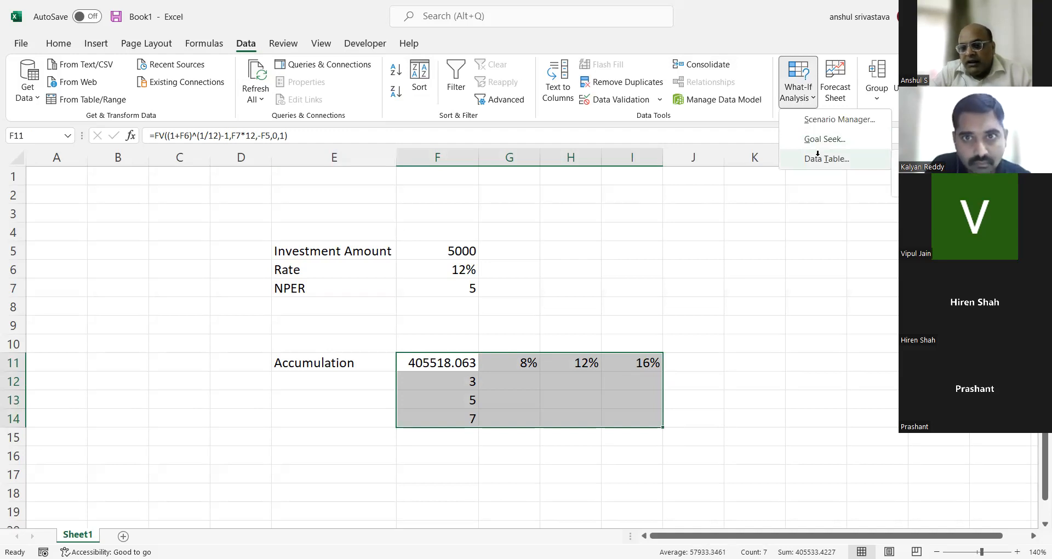
left_click(818, 157)
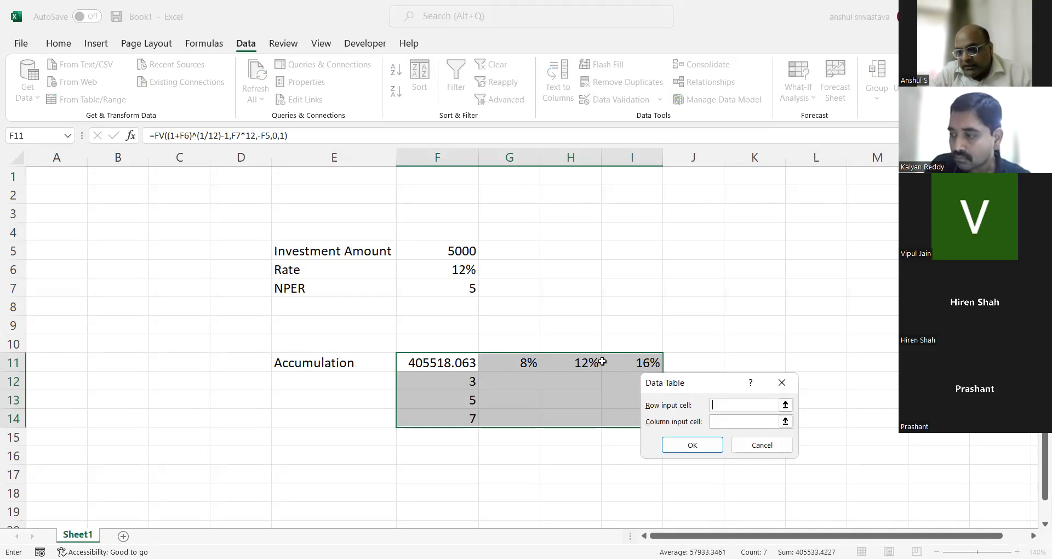
left_click(439, 276)
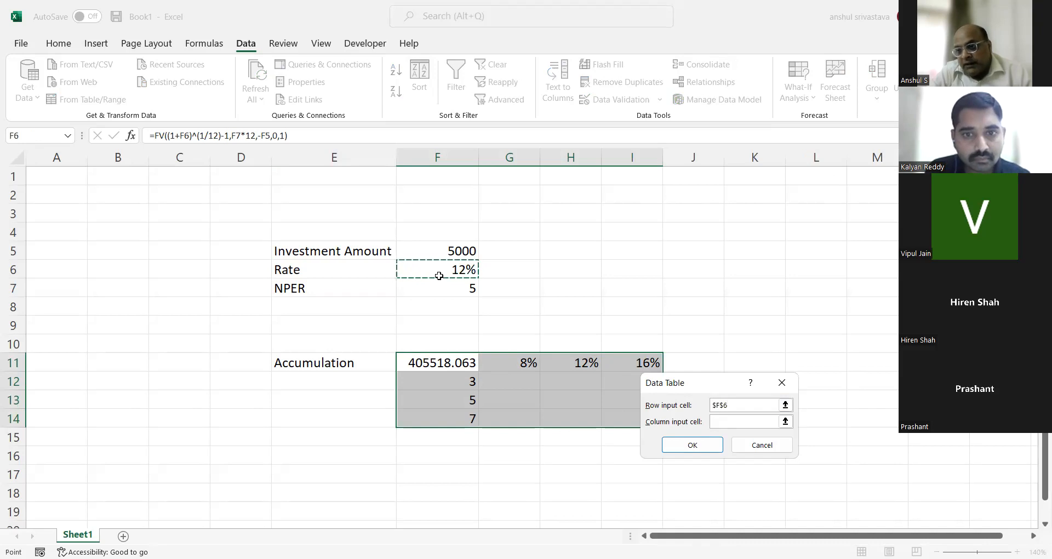
left_click(715, 421)
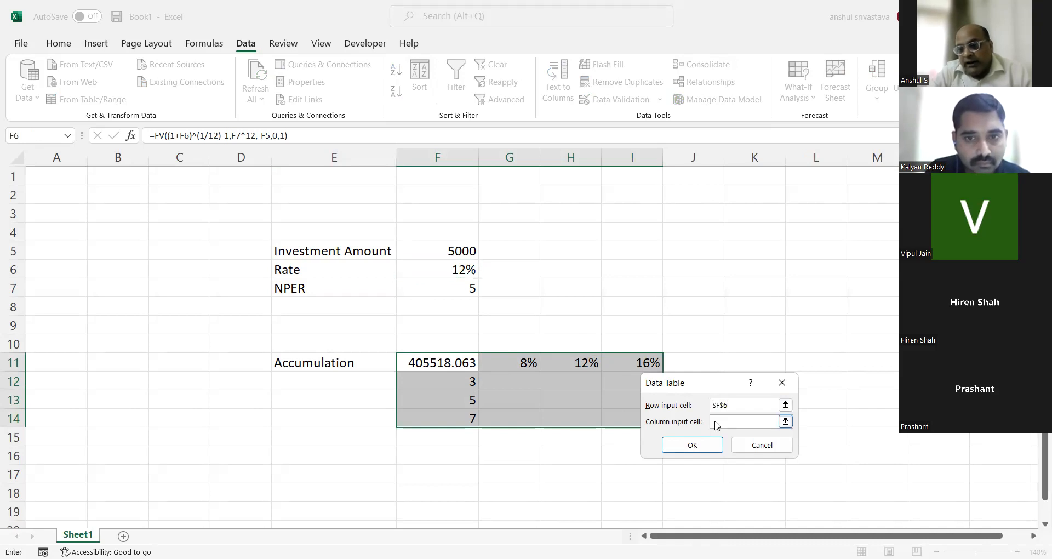
left_click(465, 291)
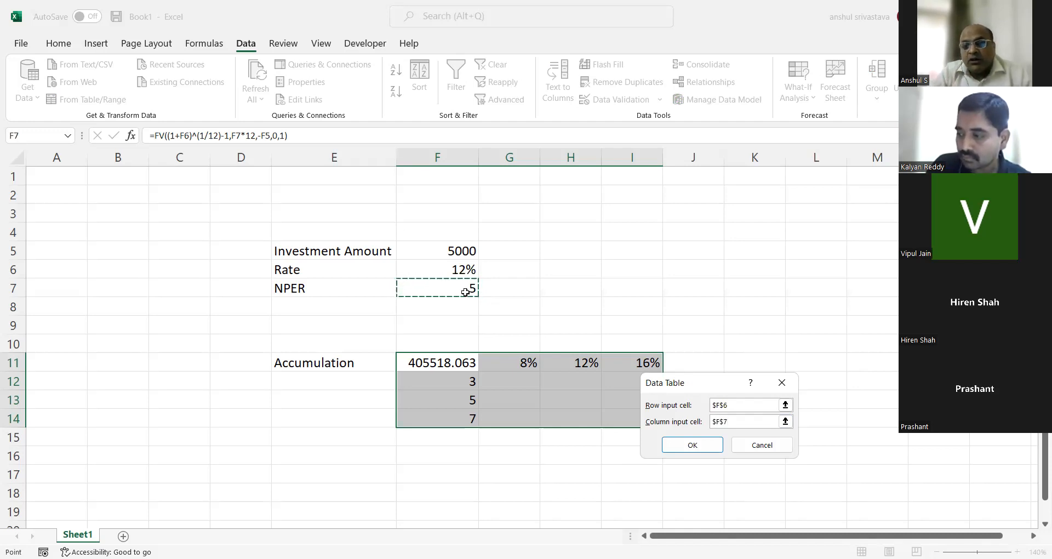
left_click(687, 450)
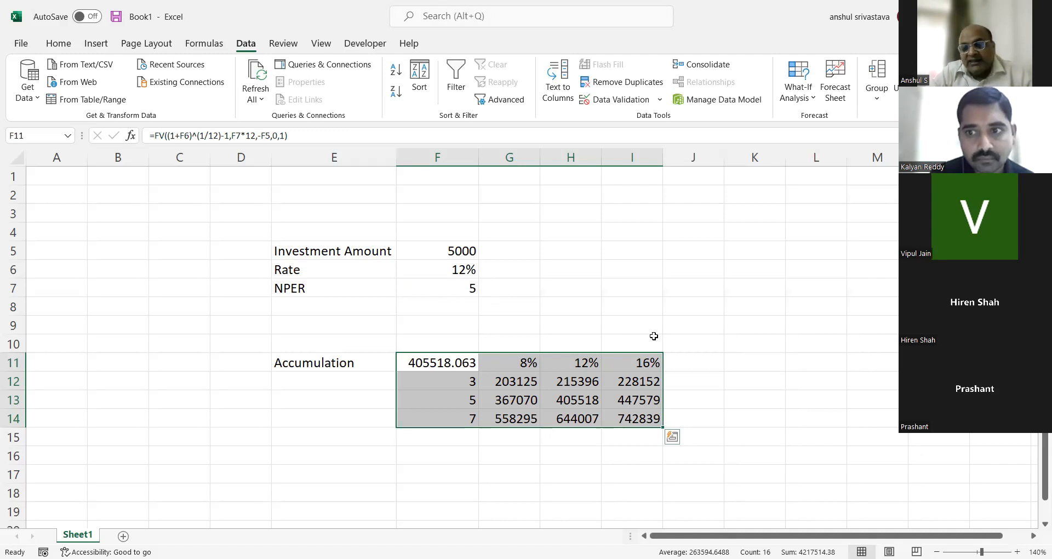
Step: Examine the TABLE formula in G12 and the FV formula in F11 with the input cells it references
left_click(509, 382)
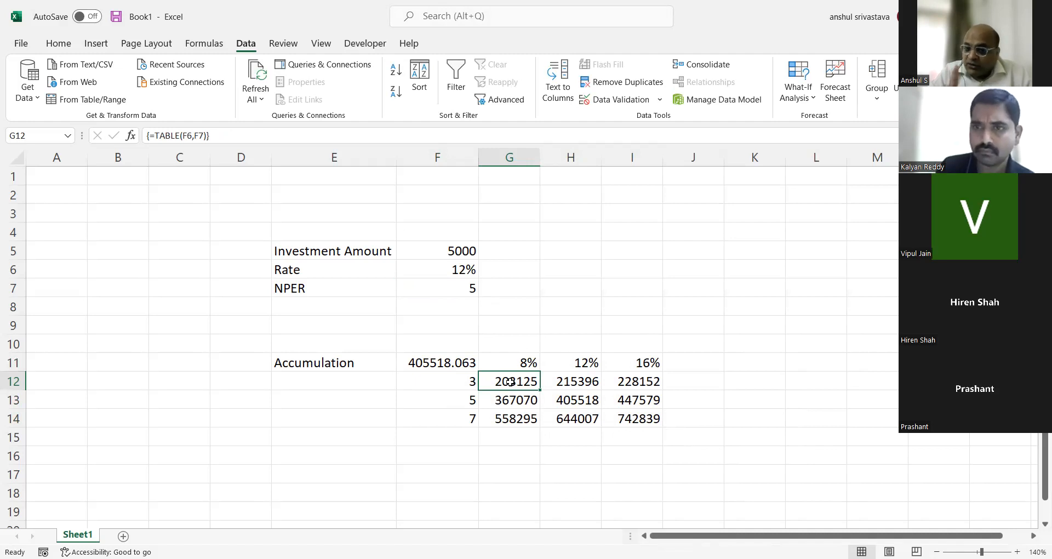
left_click(421, 373)
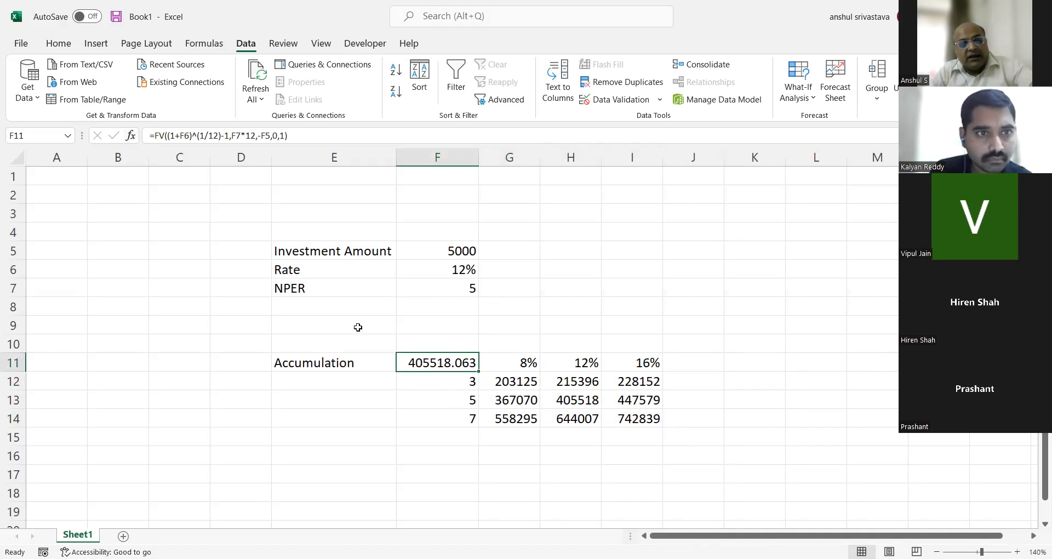
key("F2")
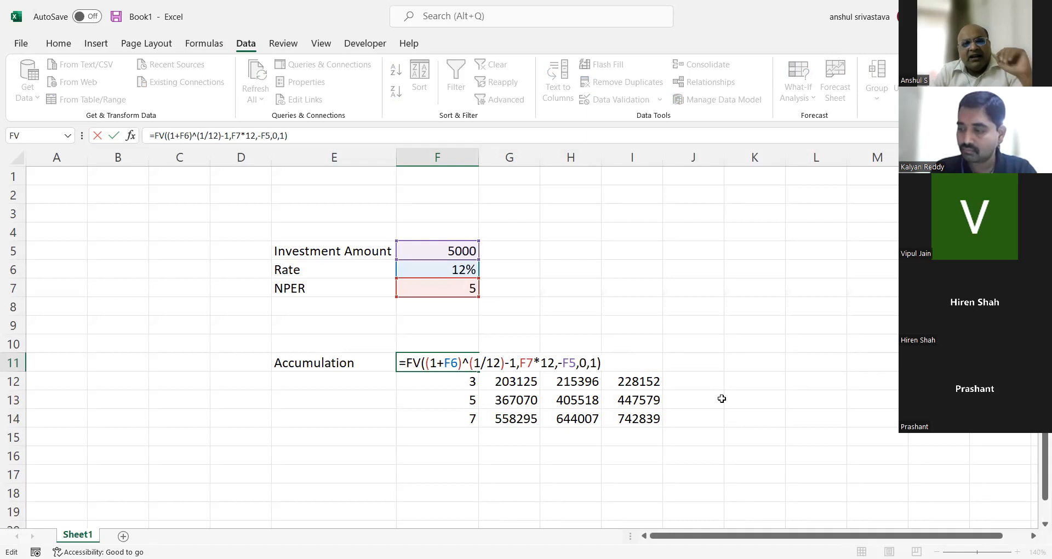
key("Return")
left_click(450, 365)
key("ctrl+shift+grave")
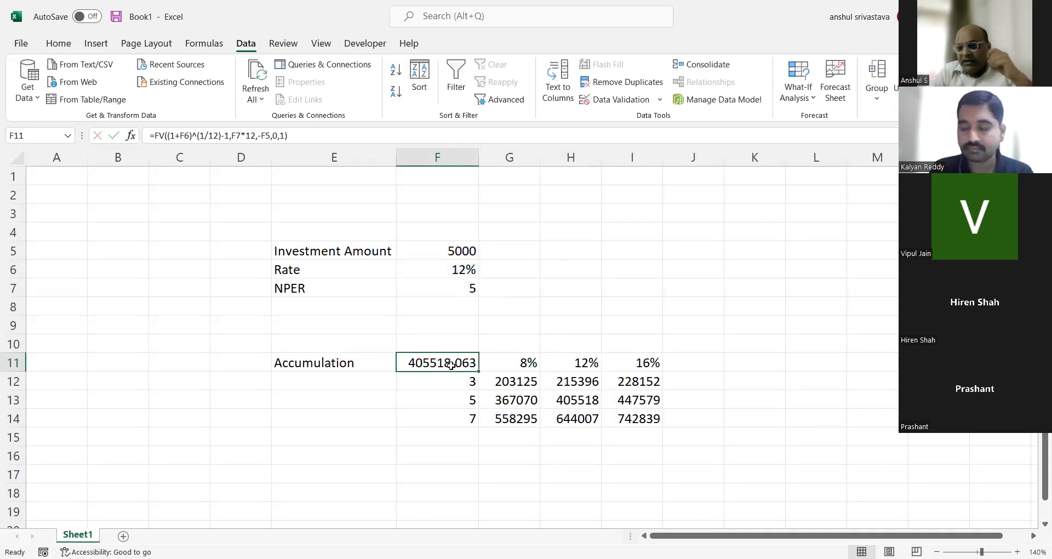
left_click(488, 362)
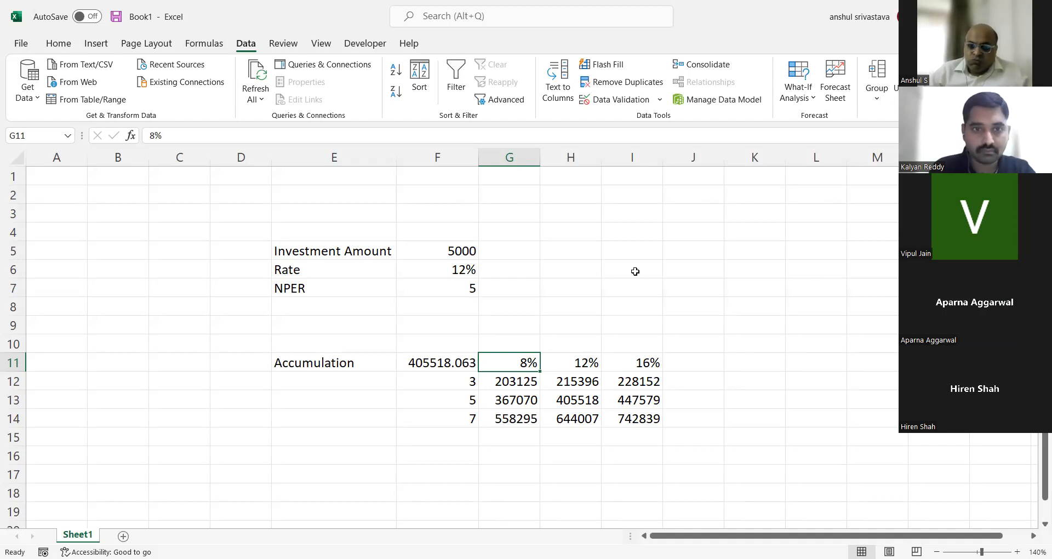
left_click(423, 362)
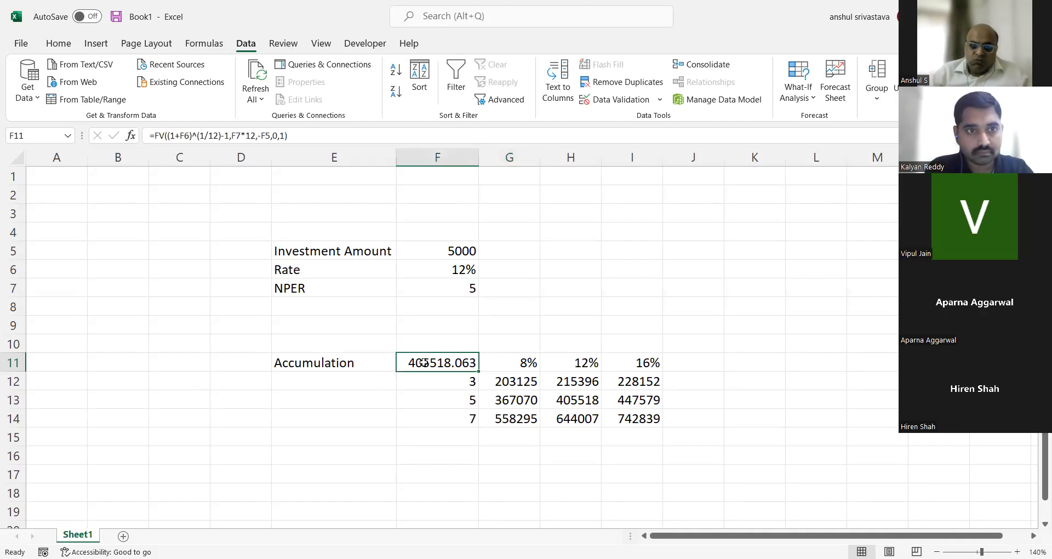
double_click(423, 362)
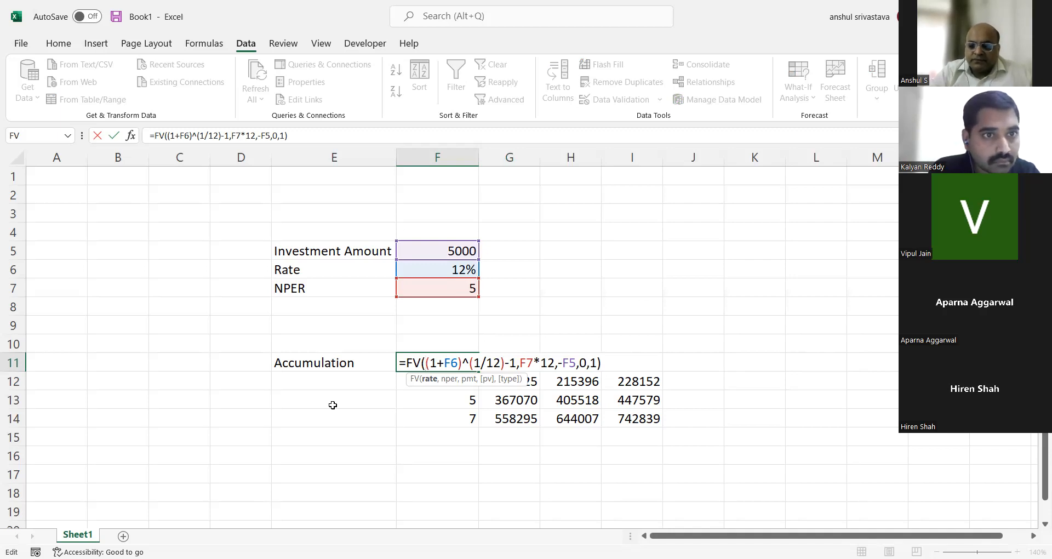
key("Return")
left_click_drag(452, 359, 625, 418)
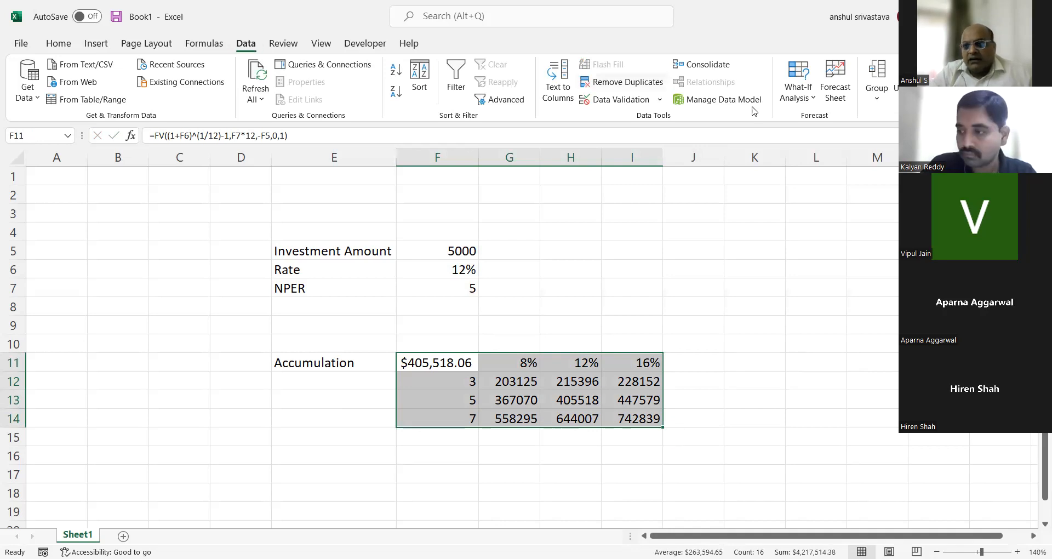
left_click(812, 101)
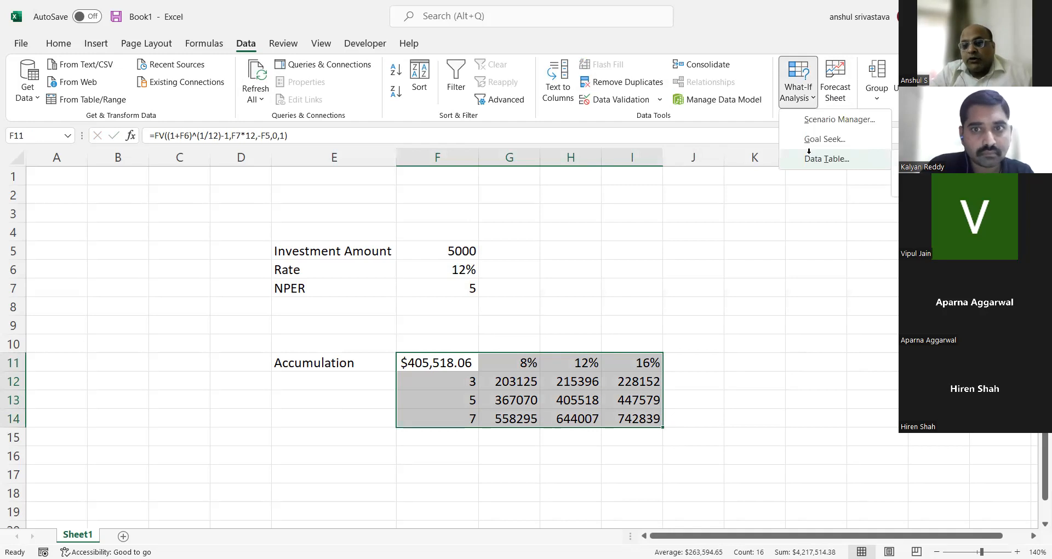
left_click(809, 153)
left_click(456, 270)
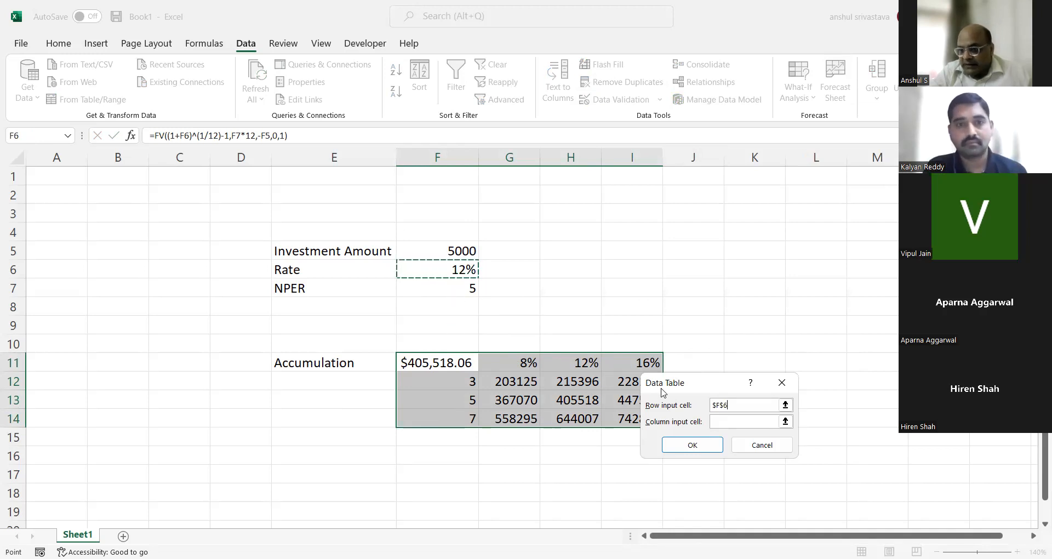
left_click(747, 446)
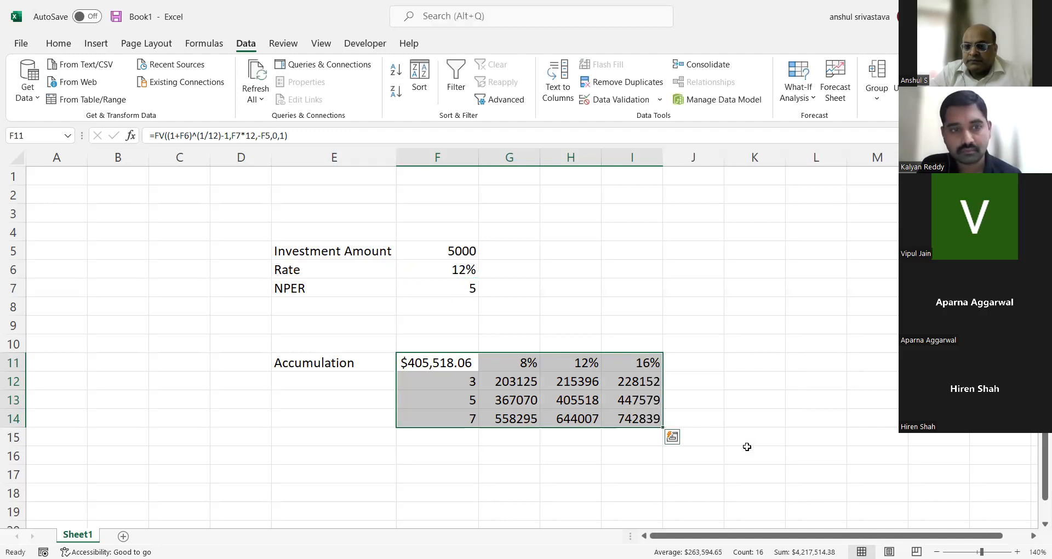
Step: Change the first rate heading of the data table, in G11, to 9%
left_click(496, 373)
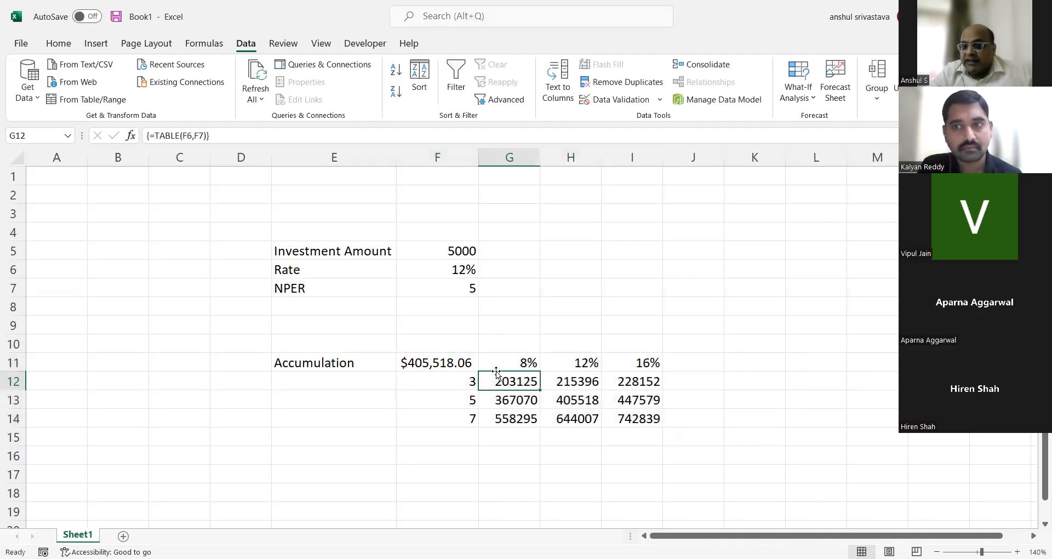
key("Up")
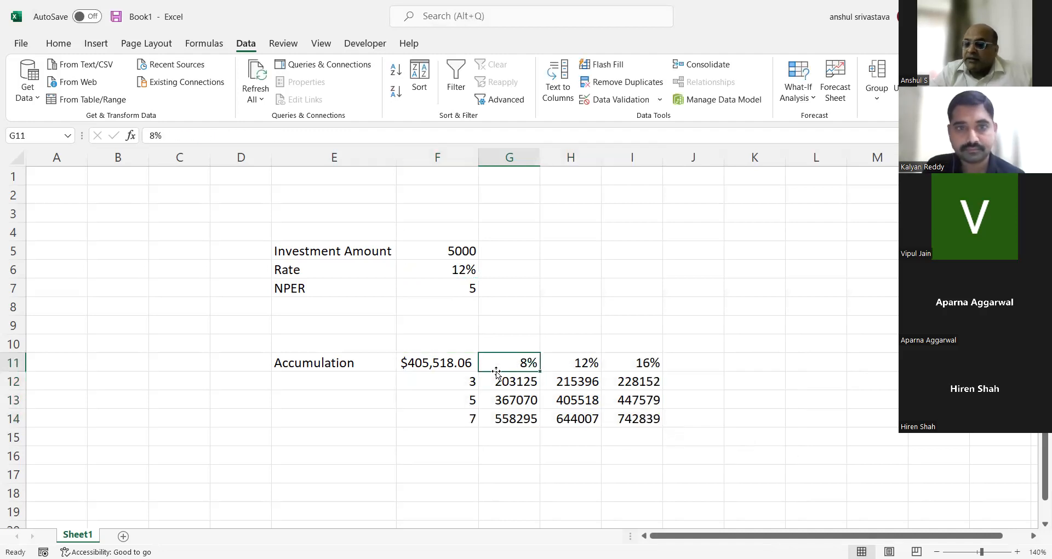
type("9")
key("Return")
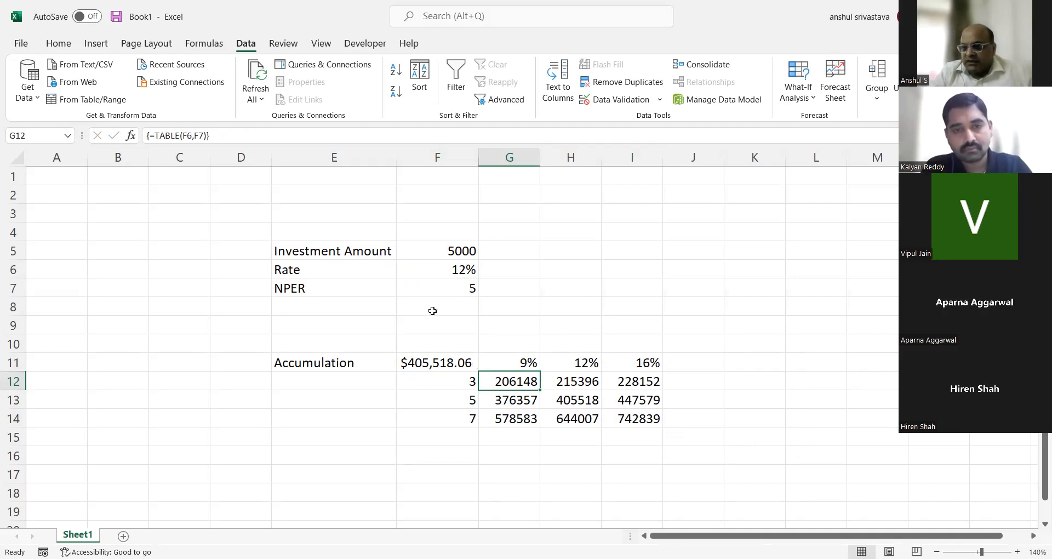
Step: Try 12 and 10 as the number of years in the last year heading, F14
left_click(425, 423)
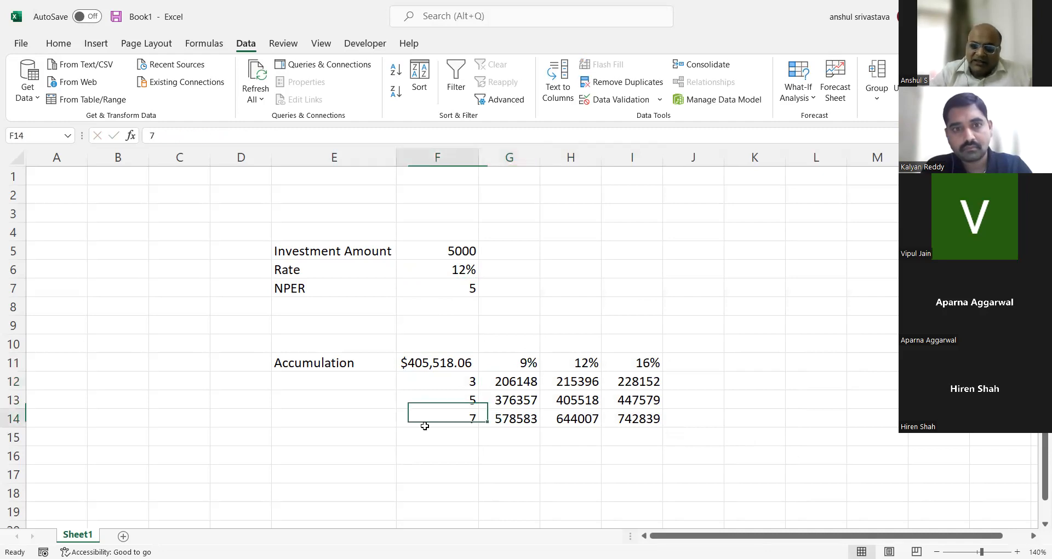
type("12")
key("Return")
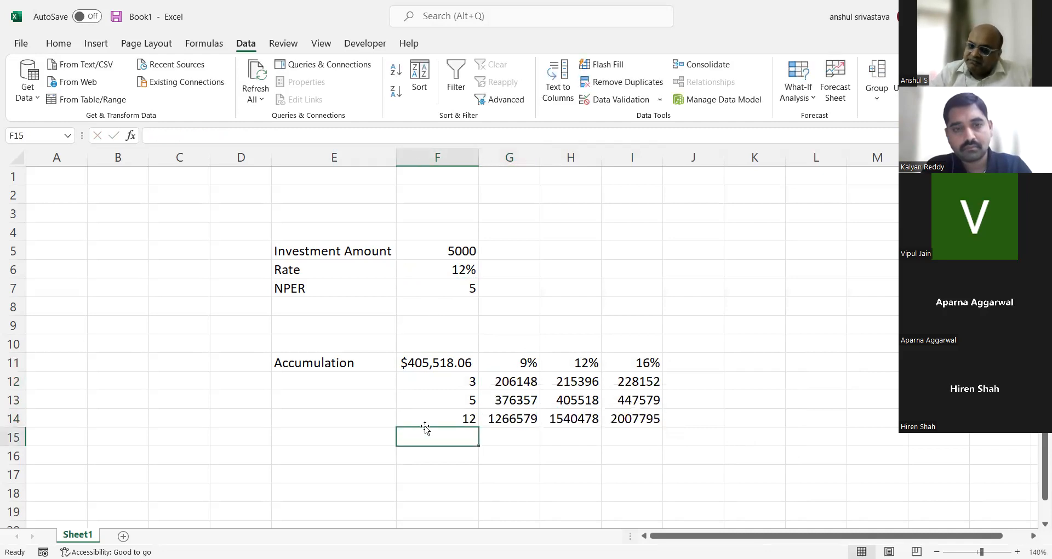
key("Up")
type("10")
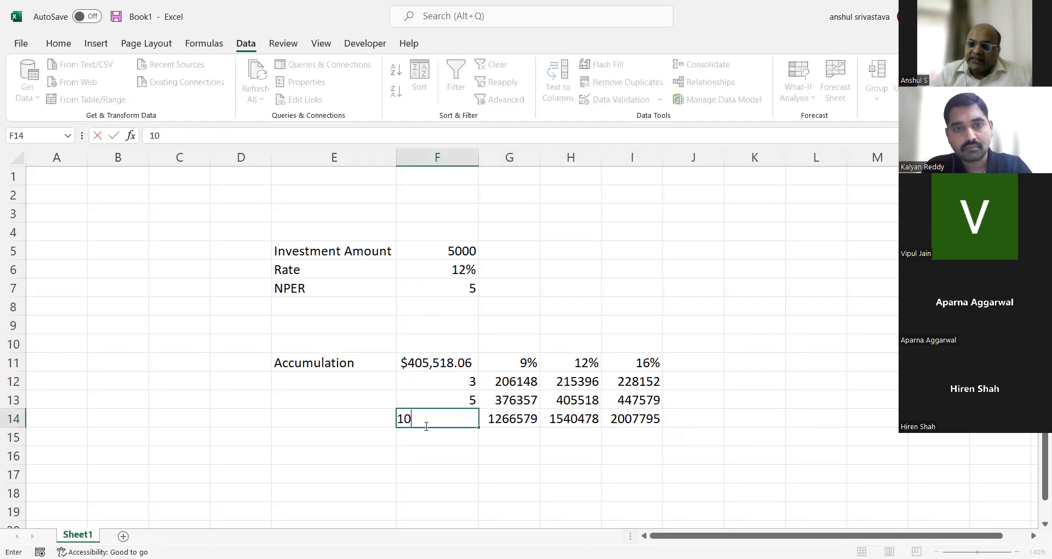
key("Return")
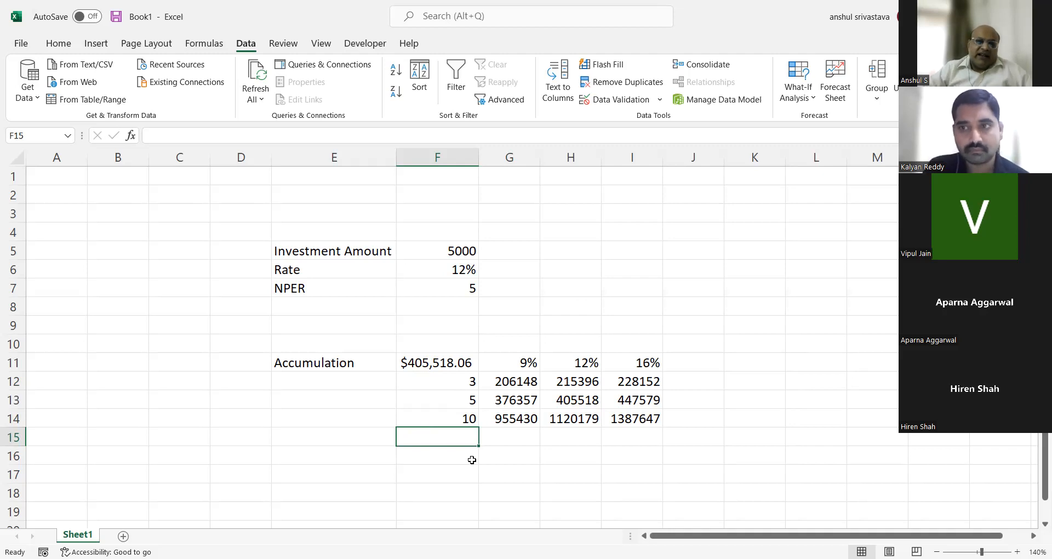
Step: Apply all borders and the General number format to the data table range F11:I14
left_click_drag(419, 362, 638, 422)
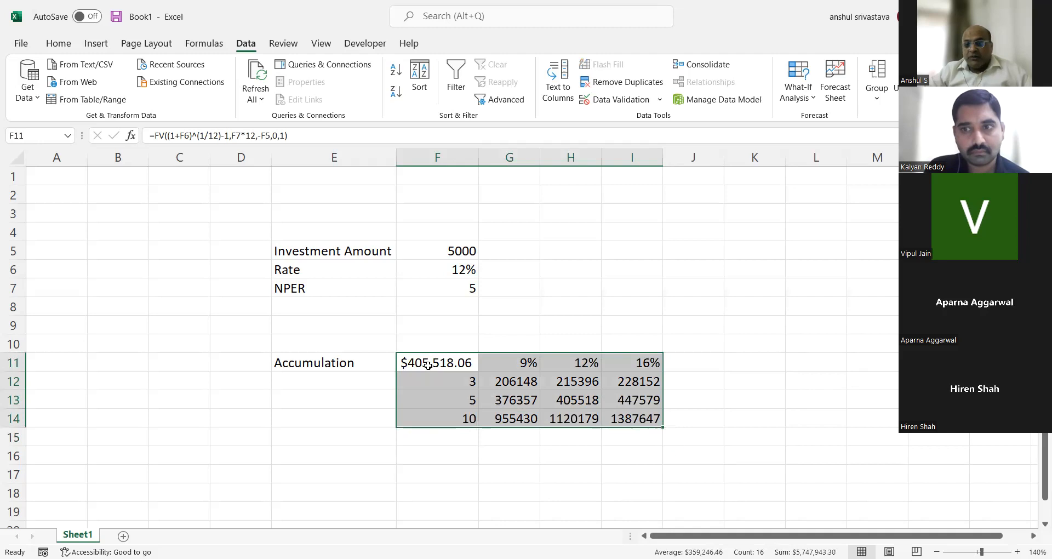
left_click(61, 44)
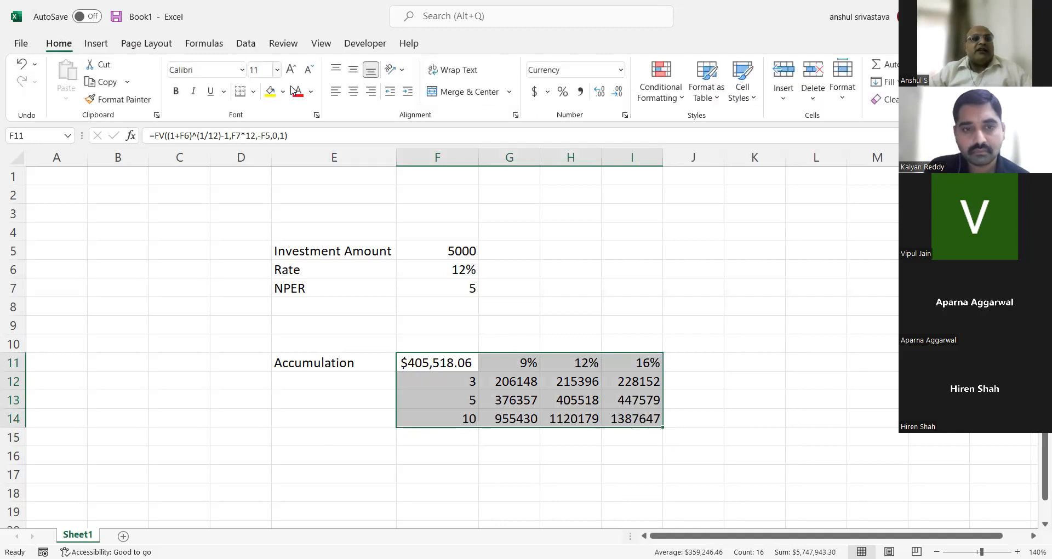
left_click(254, 92)
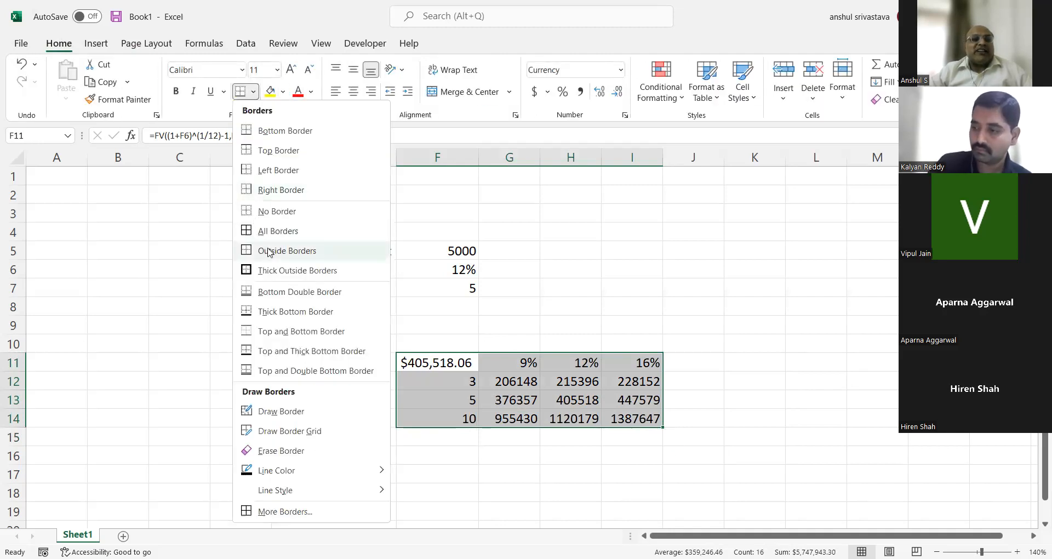
left_click(275, 232)
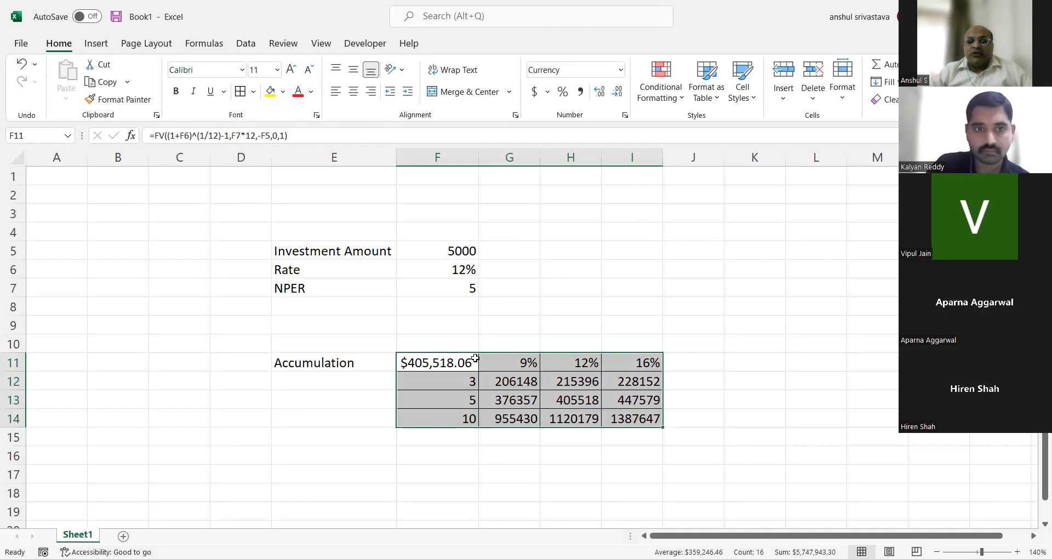
key("ctrl+shift+asciitilde")
Step: Hide the displayed FV result in F11 with the custom number format ;;;
left_click(461, 363)
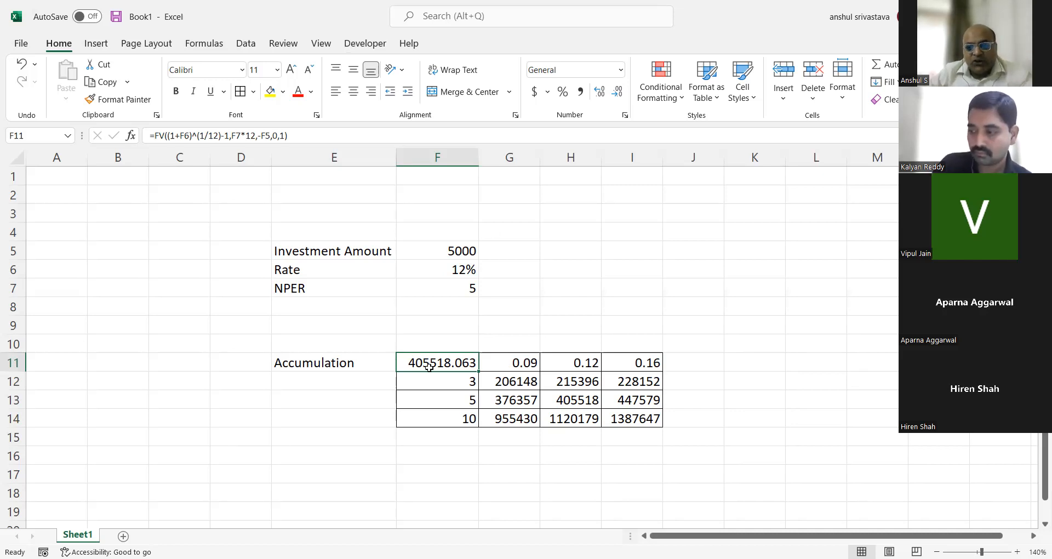
key("ctrl+1")
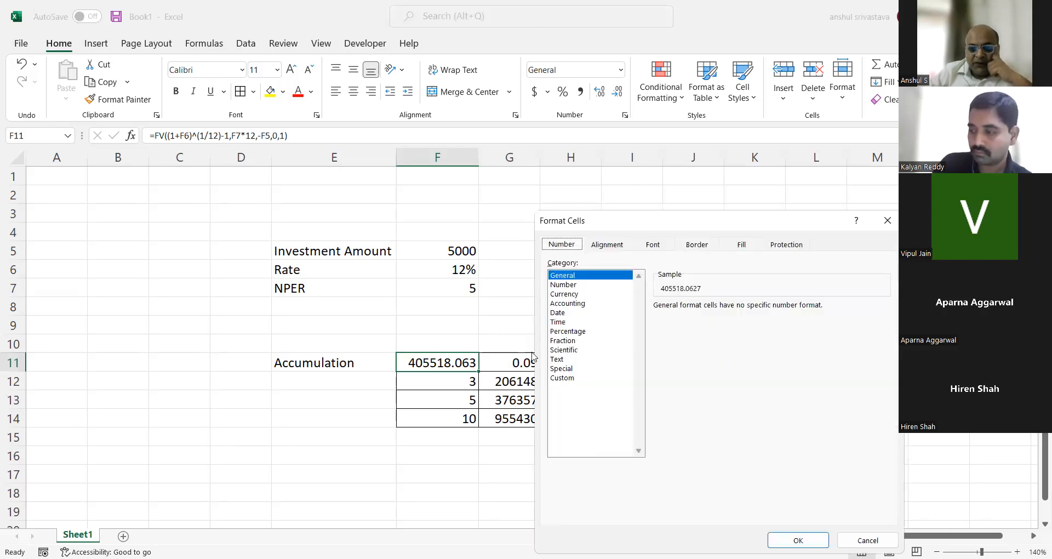
left_click(559, 378)
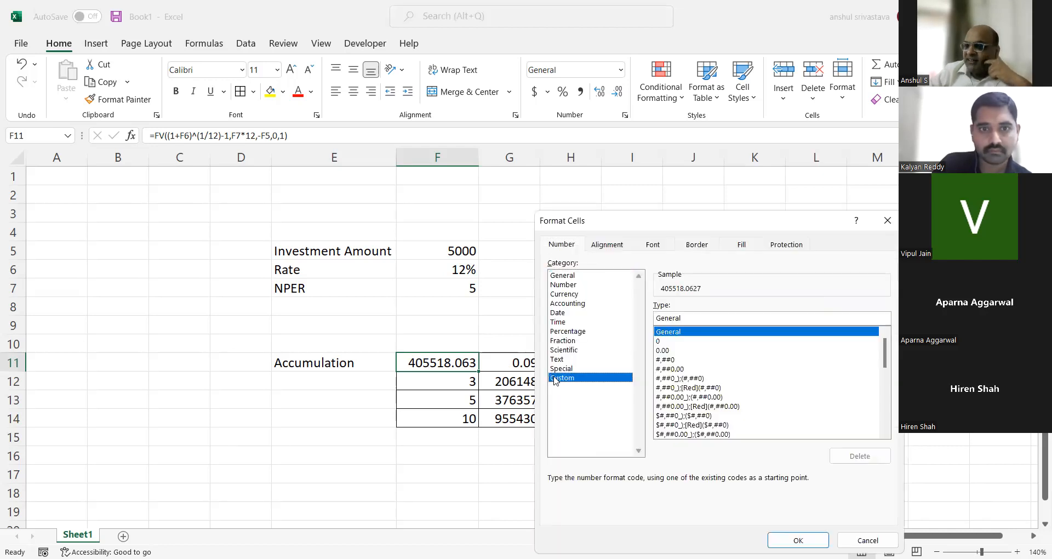
left_click(673, 319)
type(";;")
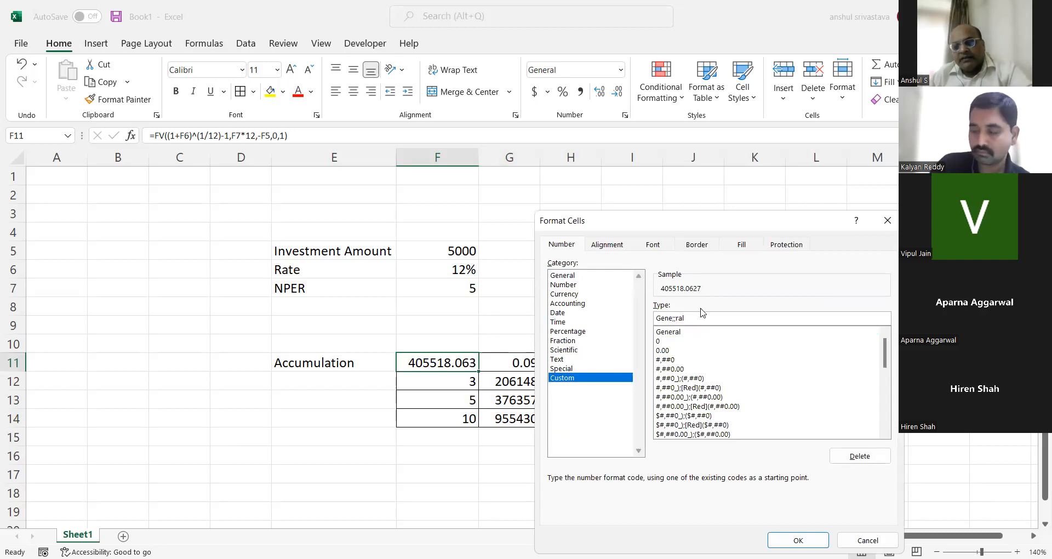
key("ctrl+a")
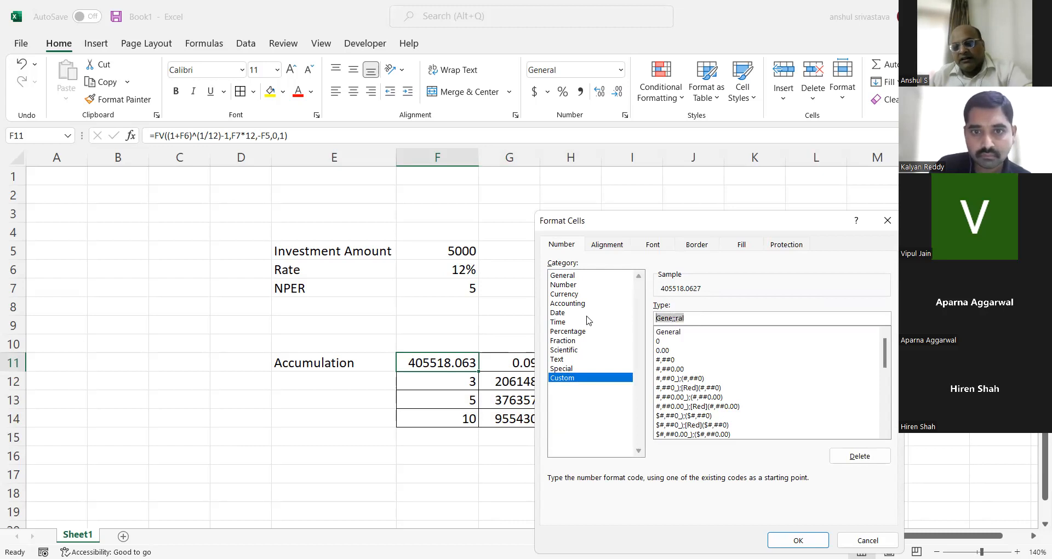
key("BackSpace")
type(";;;")
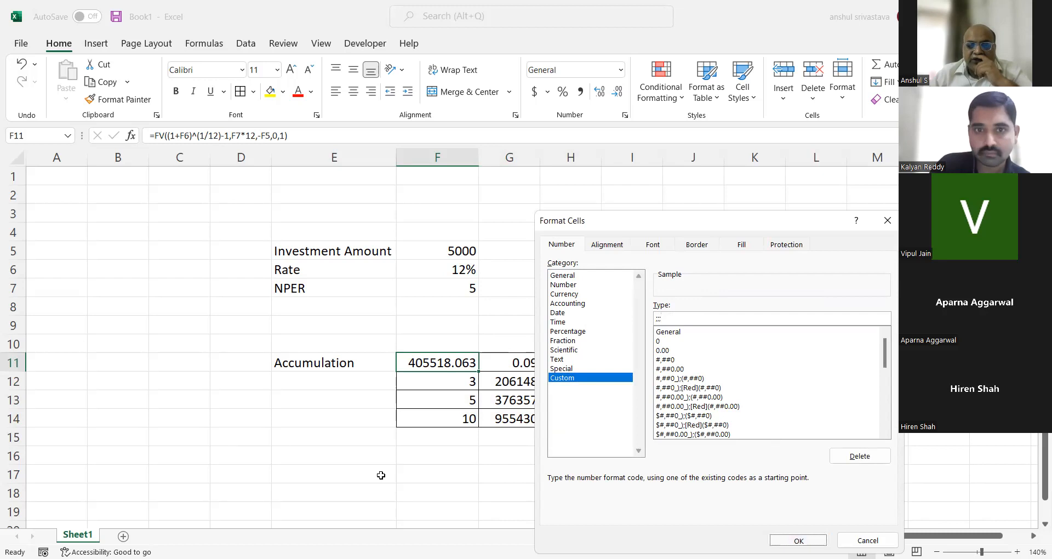
key("Return")
left_click(383, 433)
Step: Format the rate headings in G11:I11 as percentages without decimals
left_click_drag(509, 359, 619, 367)
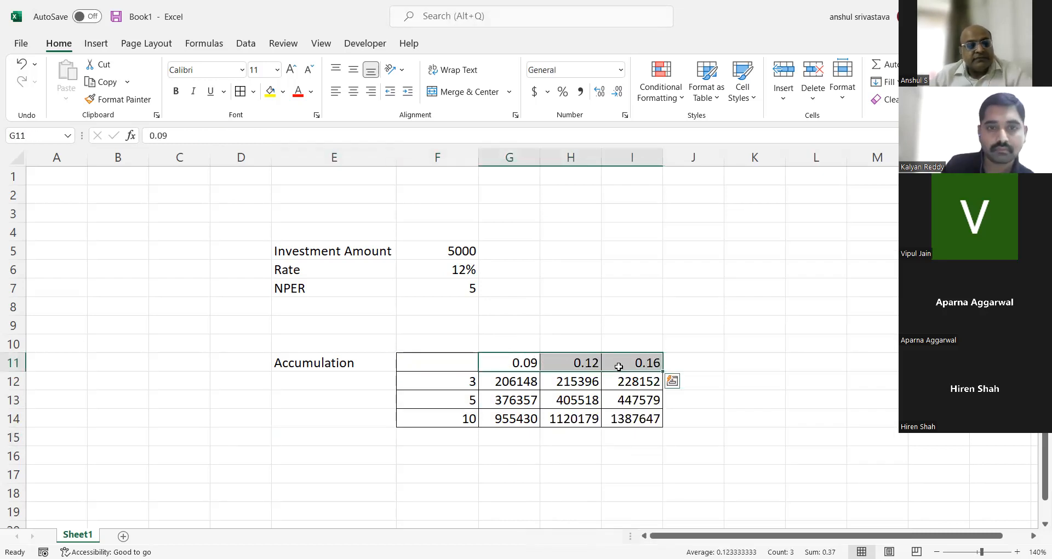
key("ctrl+shift+5")
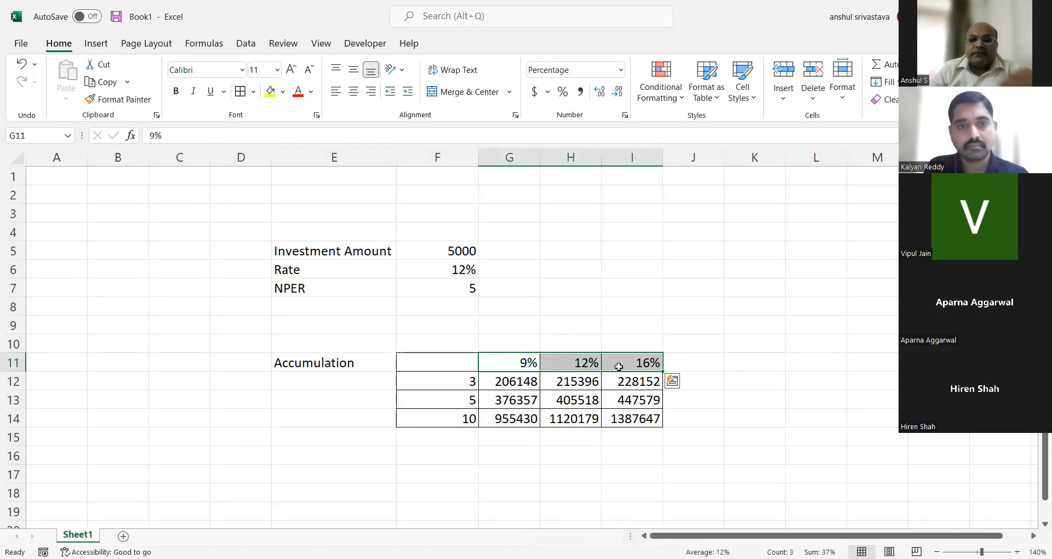
left_click(500, 364)
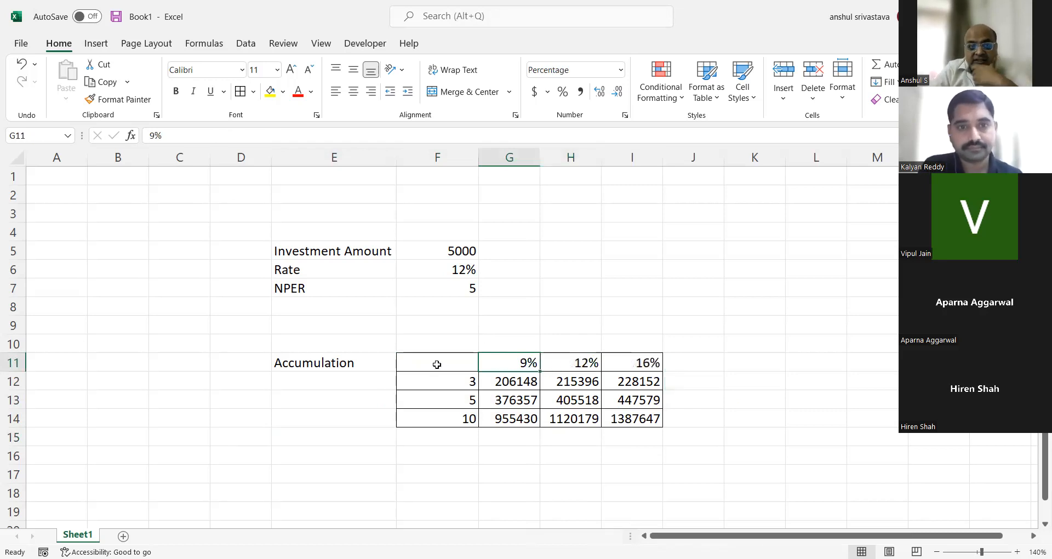
Step: Apply the General number format to F11 so its FV result is displayed again
key("Left")
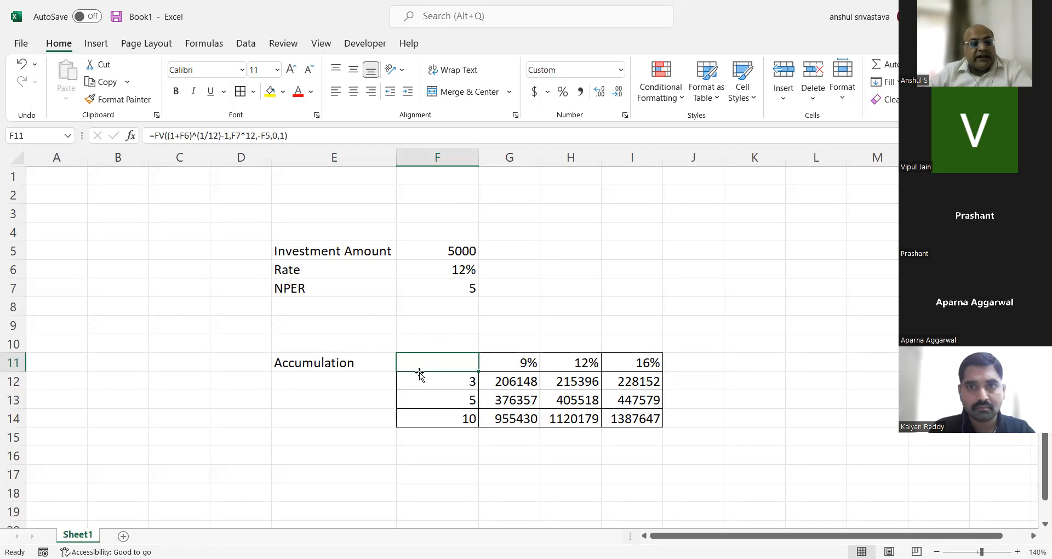
key("ctrl+shift+grave")
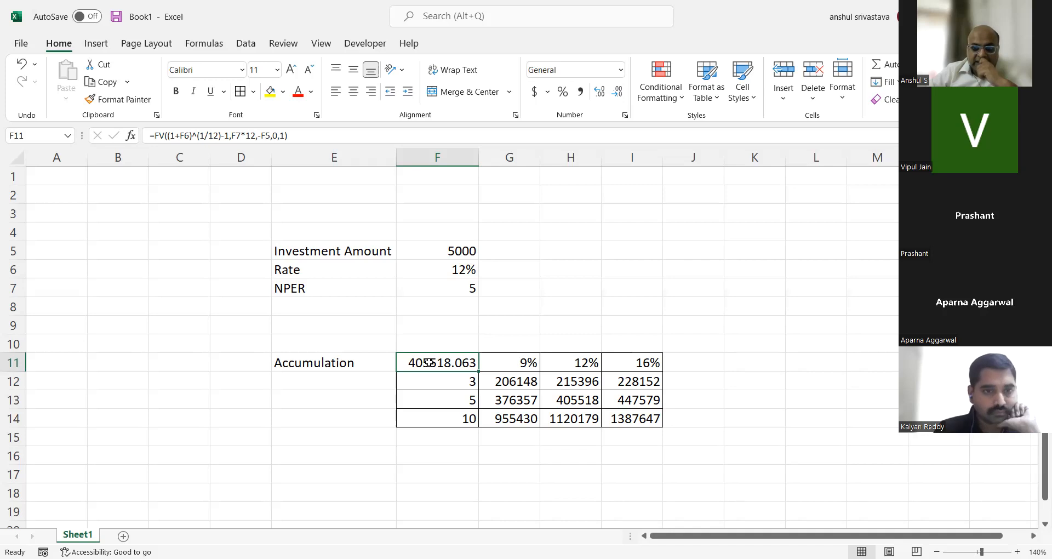
left_click(502, 365)
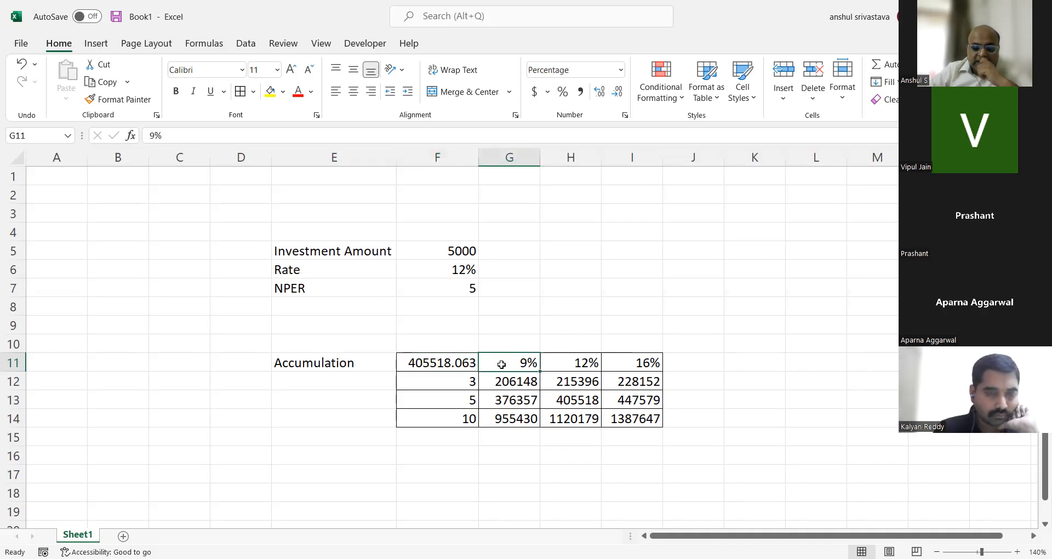
Step: Set the last year heading of the data table, in F14, to 7
left_click(458, 419)
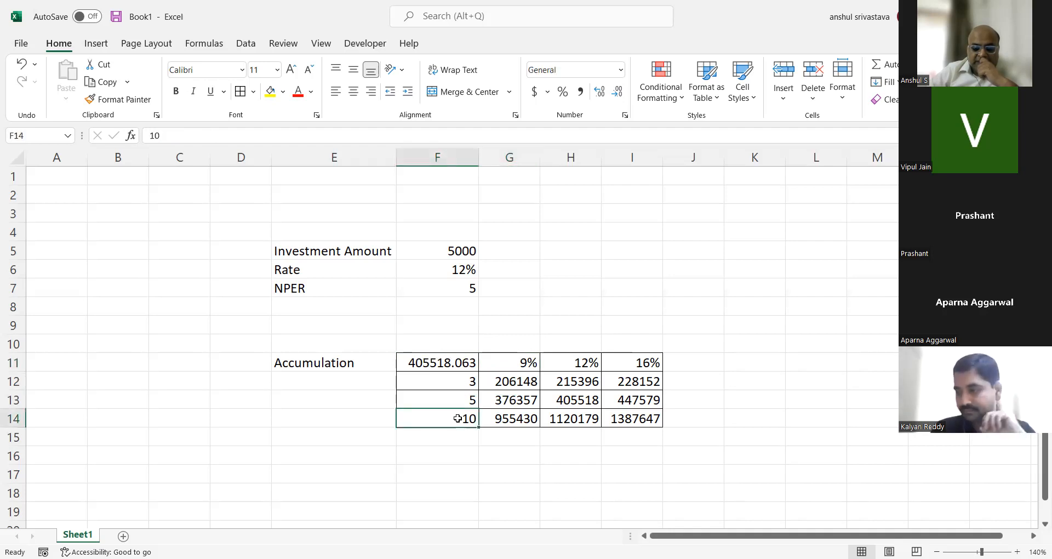
type("7")
left_click(526, 400)
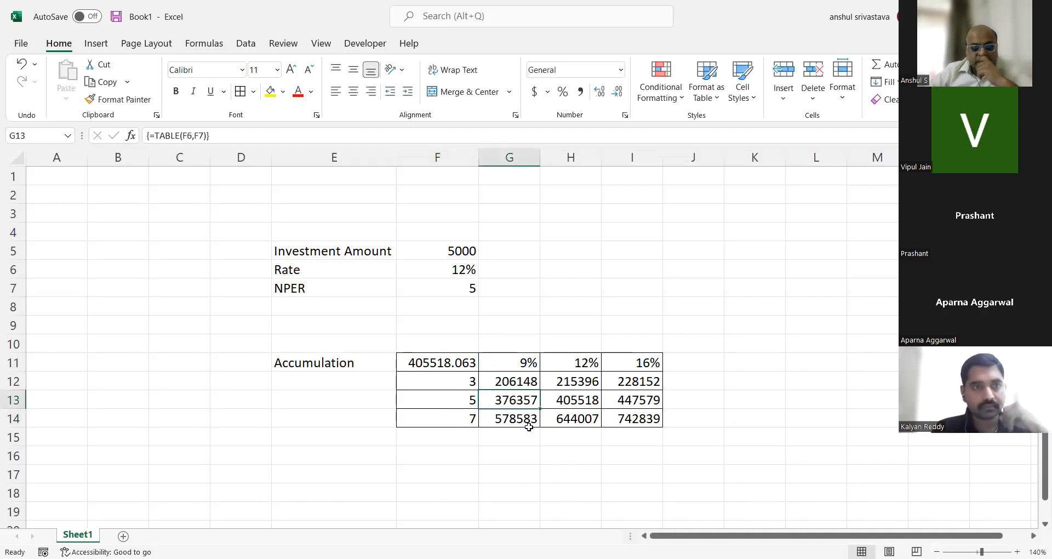
Step: Apply a two-variable data table to F11:I14, using F6 as the row input cell and F7 as the column input cell
left_click_drag(446, 364, 630, 363)
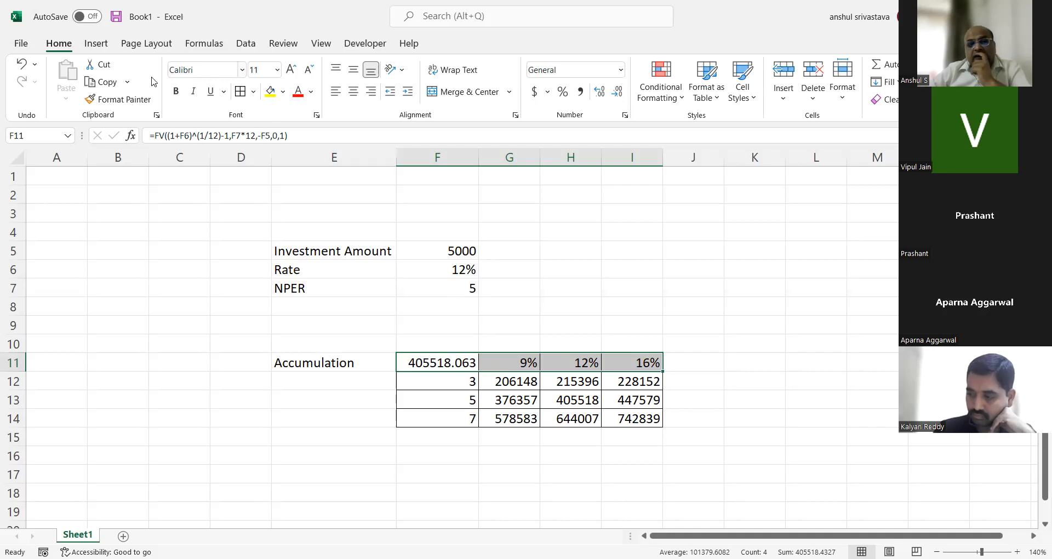
left_click(414, 361)
left_click_drag(414, 360, 653, 418)
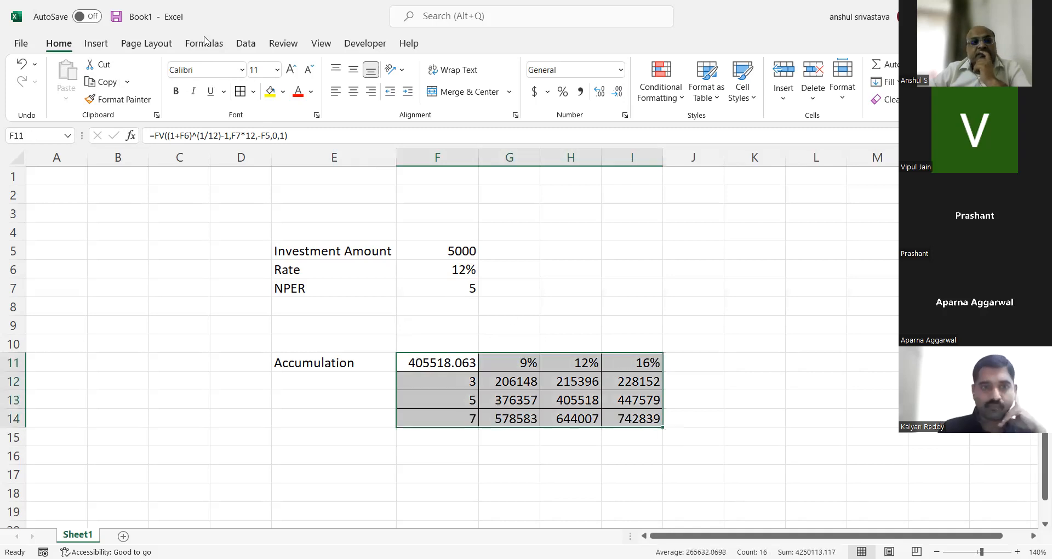
left_click(245, 48)
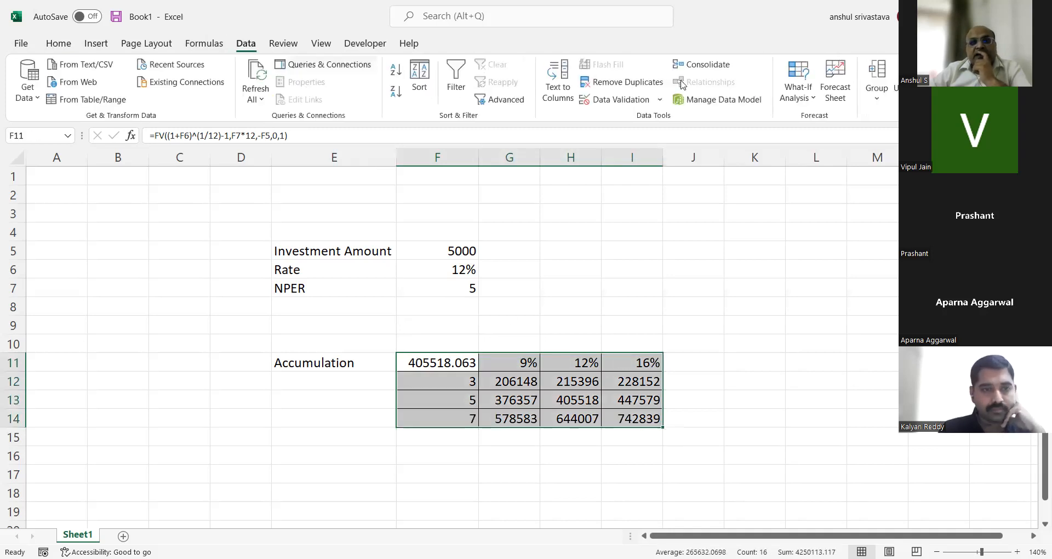
left_click(809, 100)
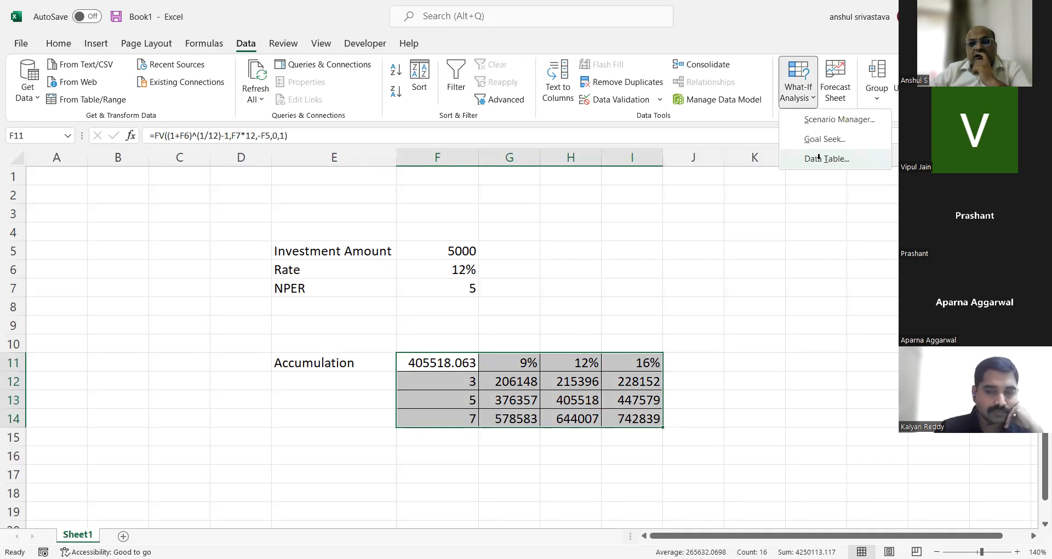
left_click(819, 157)
left_click(423, 264)
left_click(717, 388)
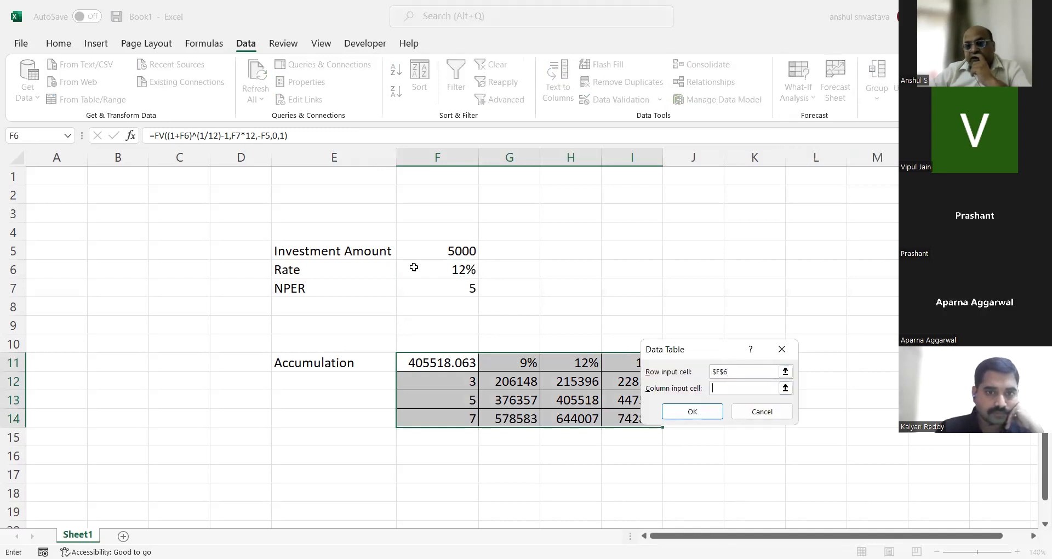
left_click(429, 292)
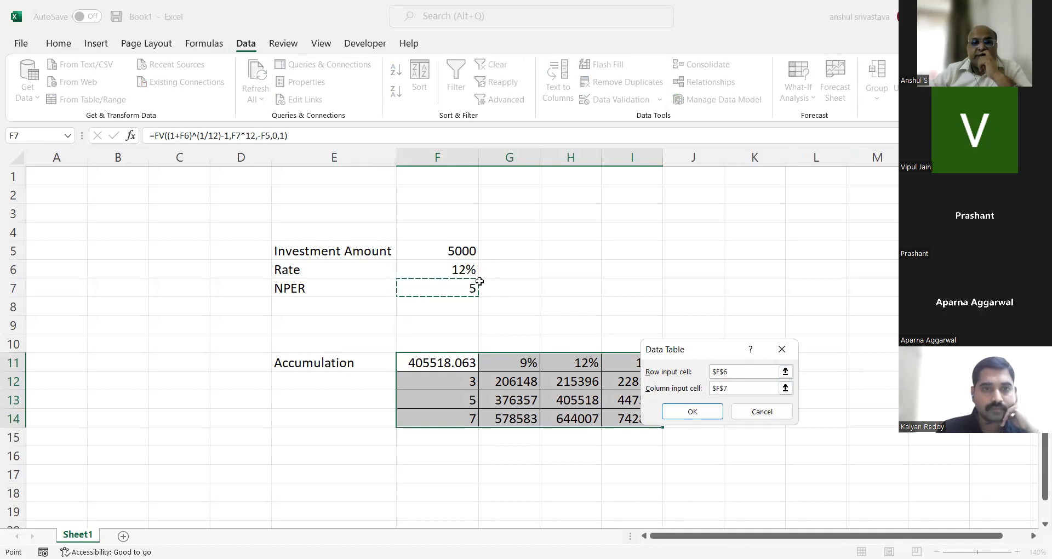
key("Return")
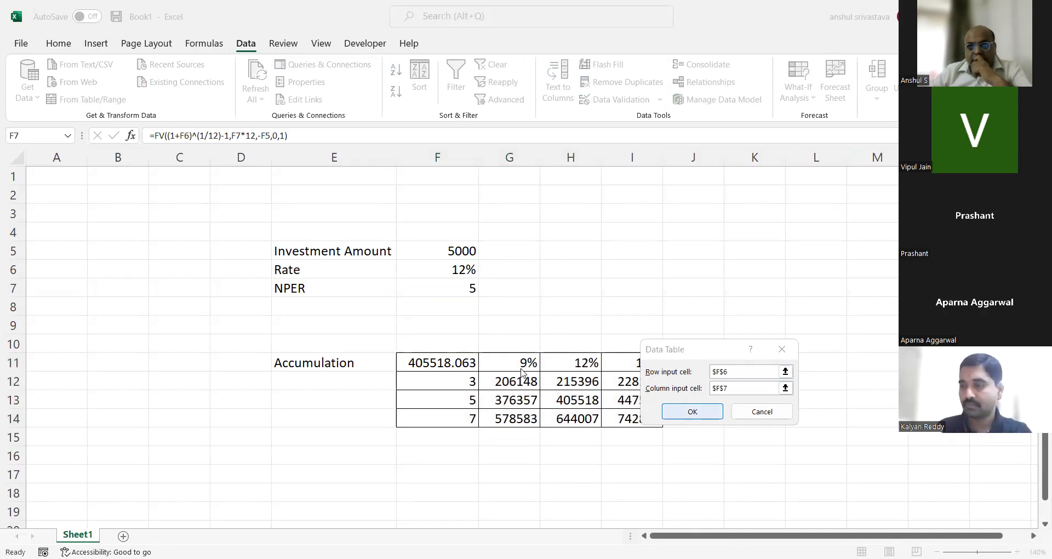
key("Return")
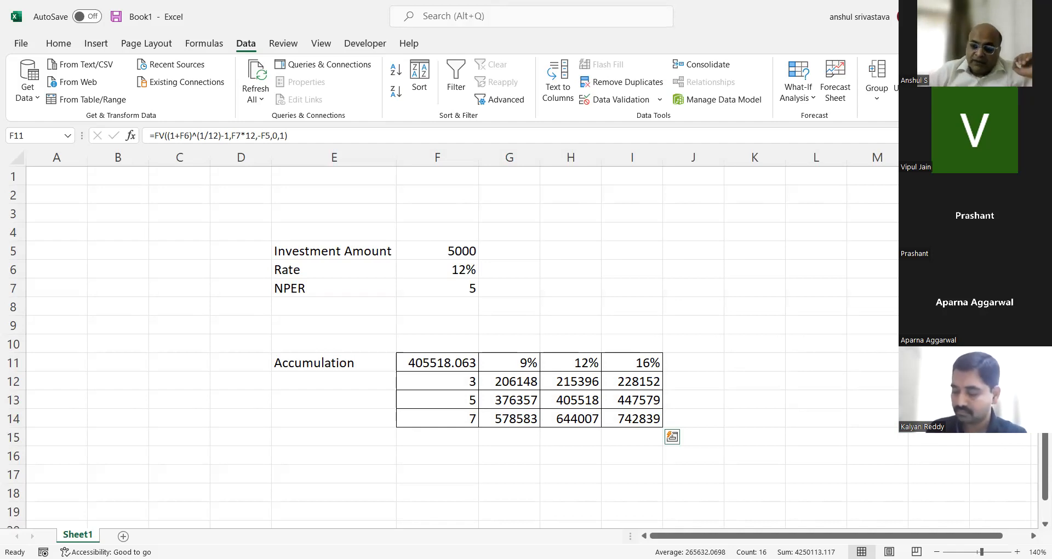
Step: Enter the title Data Table in E3 above the investment inputs
scroll(324, 436, "down", 1)
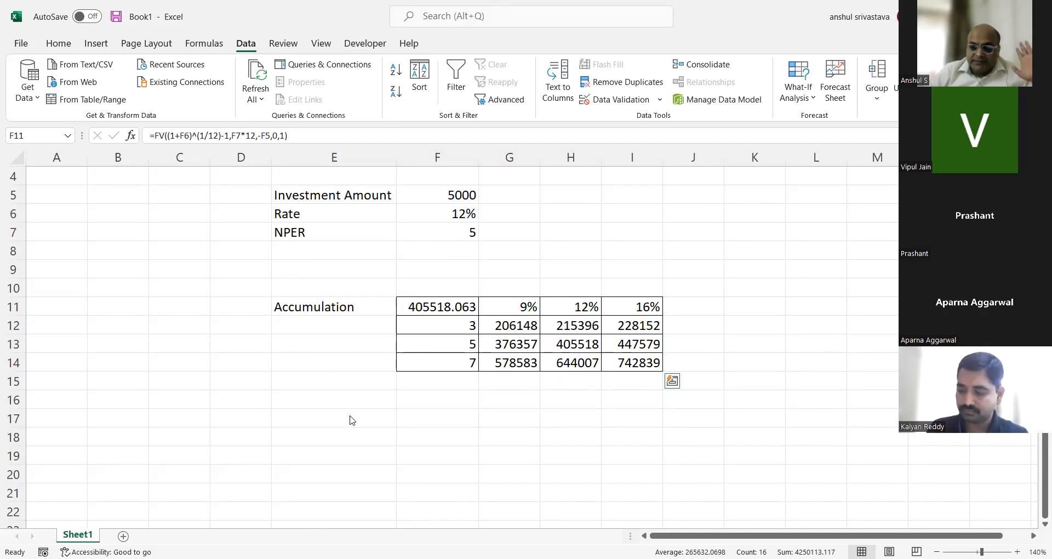
scroll(352, 421, "up", 1)
scroll(351, 419, "down", 1)
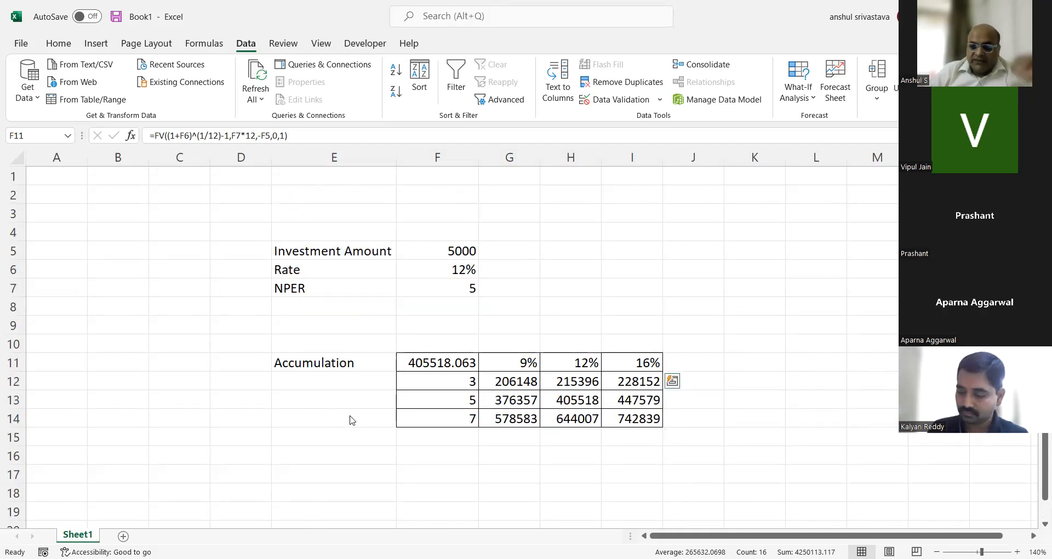
scroll(293, 339, "up", 1)
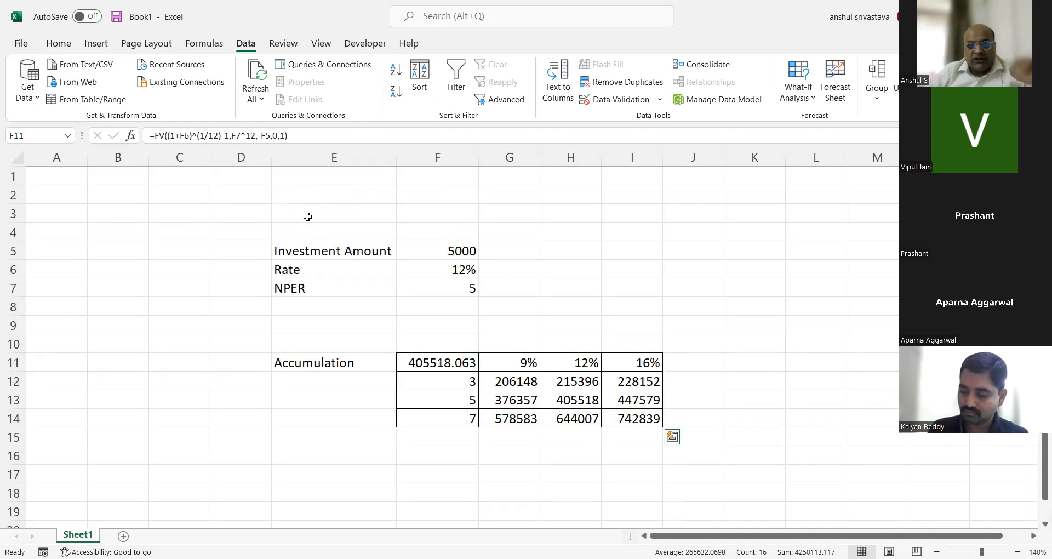
left_click(306, 217)
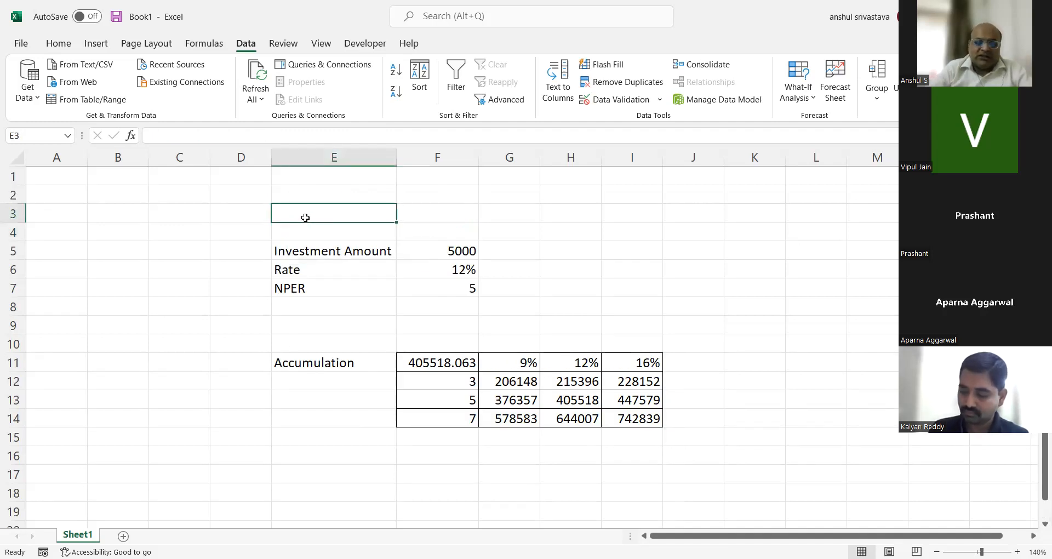
type("Data Tan")
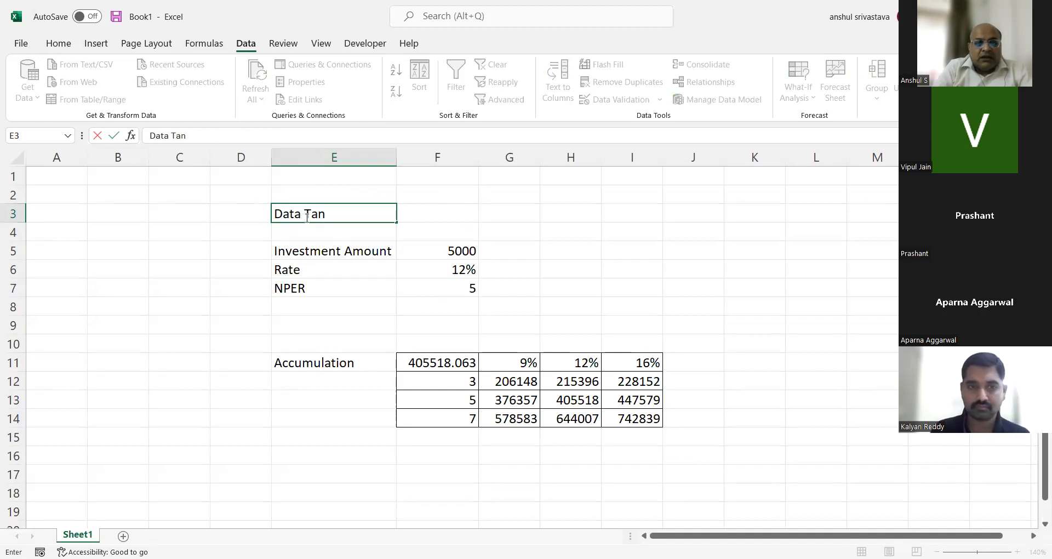
key("BackSpace")
type("b")
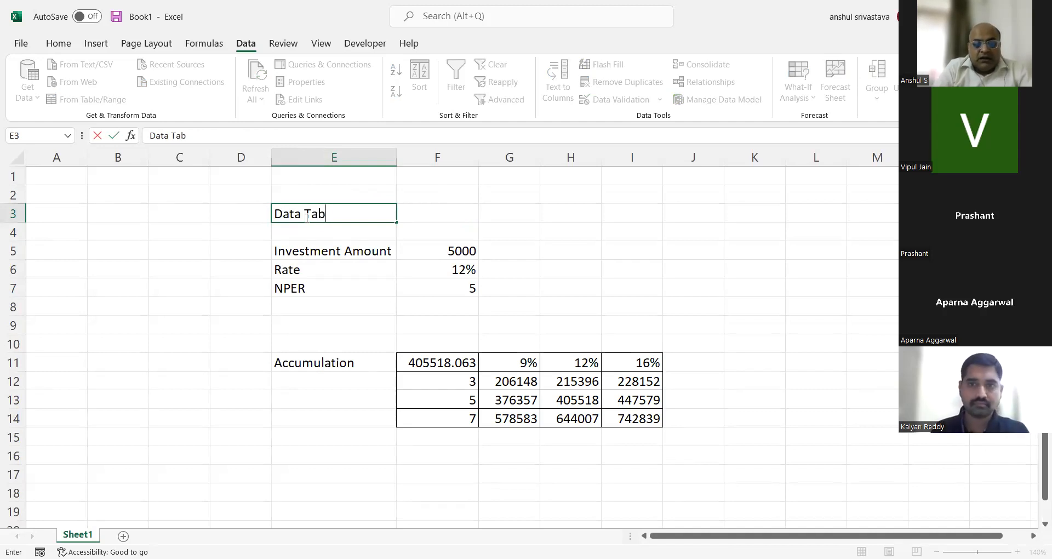
type("le444")
key("BackSpace")
key("BackSpace")
key("BackSpace")
key("Down")
Step: Enter the section heading Increasing SIP Using Goal Seek in E19, below the data table
key("Down")
key("Down")
key("Down")
key("Down")
key("Down")
key("Down")
key("Down")
key("Down")
key("Down")
key("Down")
key("Down")
key("Down")
key("Down")
key("Down")
key("Down")
key("Down")
key("Down")
key("Down")
key("Down")
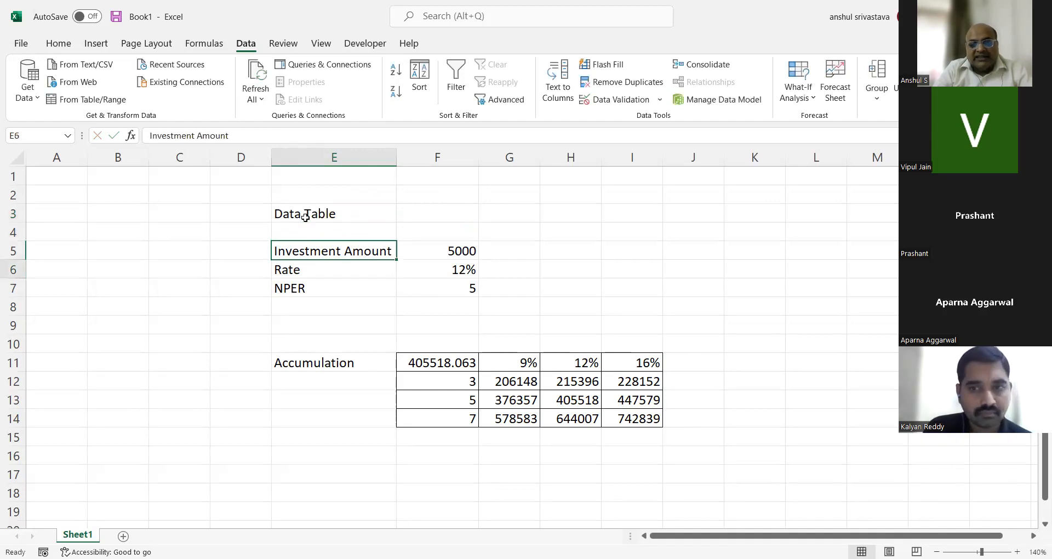
key("Up")
key("Up")
key("Up")
key("Up")
key("Up")
key("Up")
type("I")
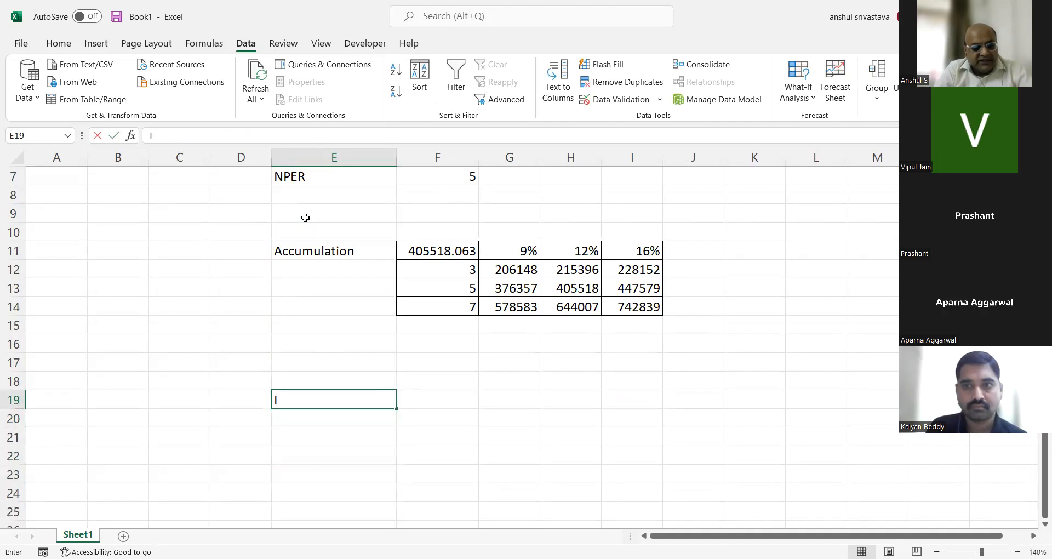
type("ncreasing ")
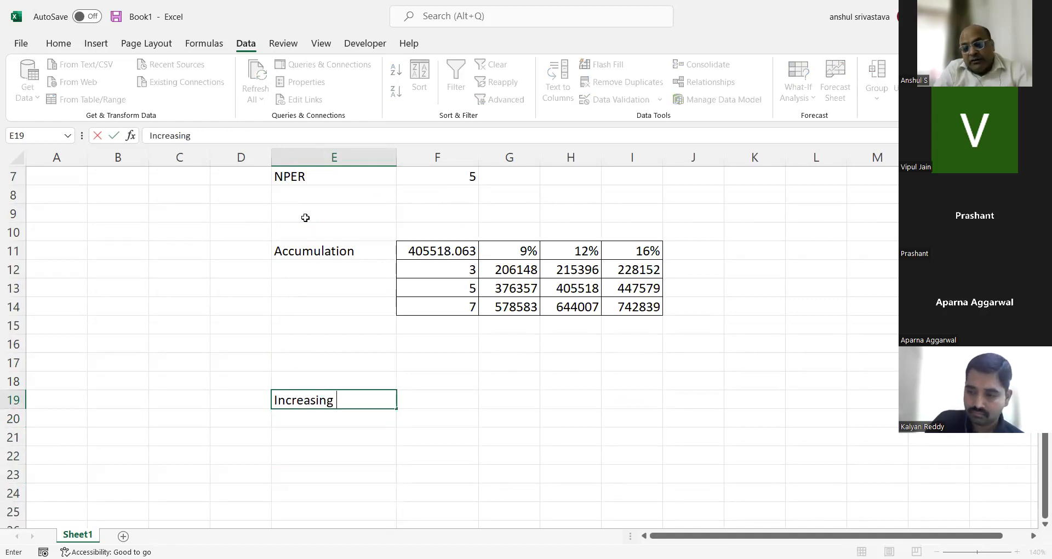
type("SIP")
key("Return")
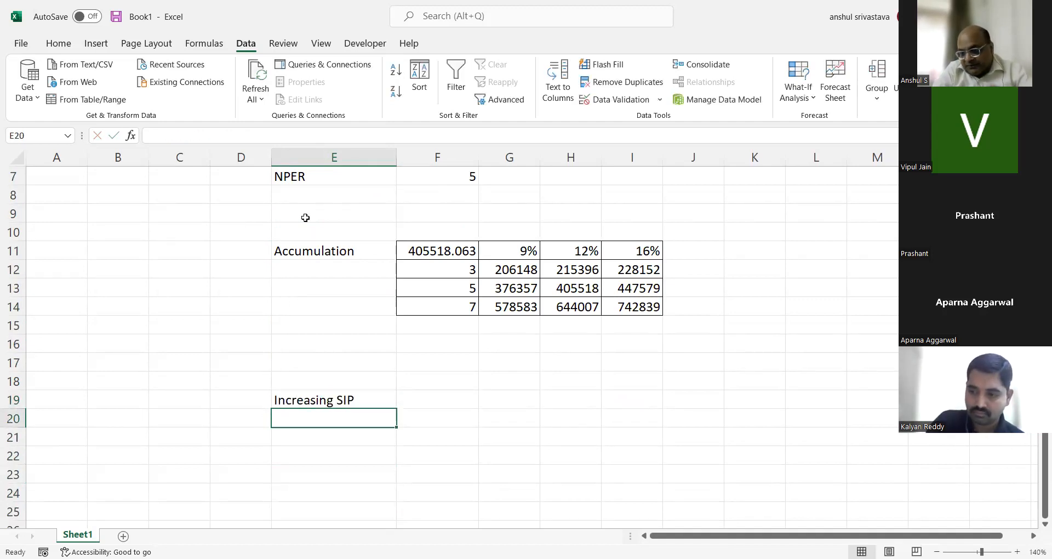
double_click(355, 395)
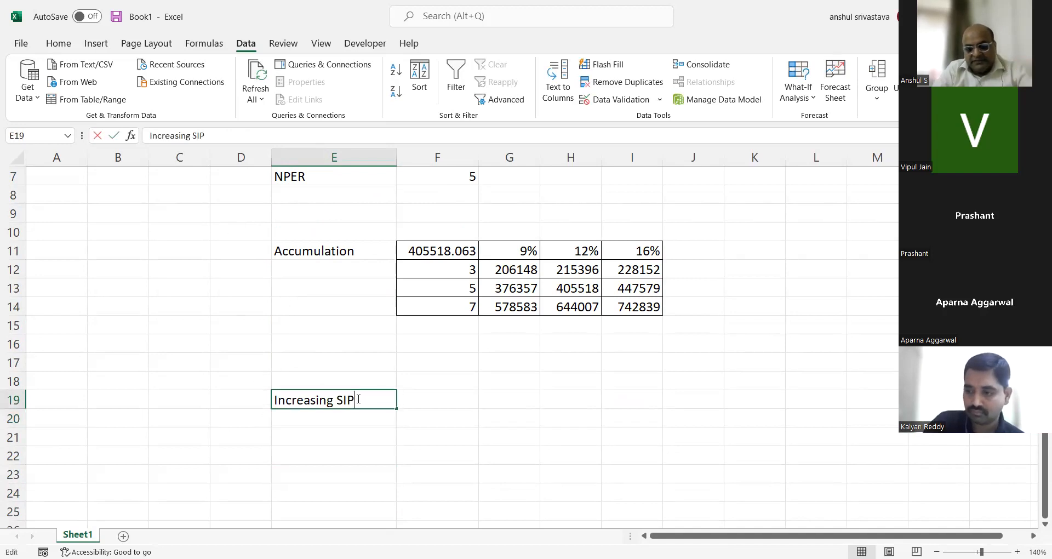
type("Using Goal Seek")
key("Return")
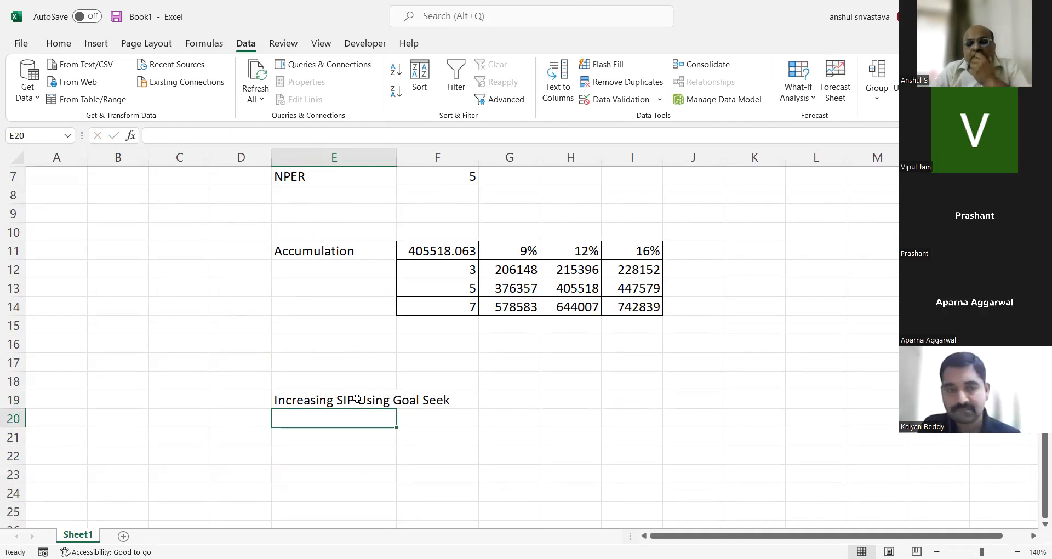
Step: Set the investment amount in F5 to 10000 so the accumulation table recalculates
key("Up")
key("Up")
key("Up")
key("Up")
key("Up")
key("Up")
key("Up")
key("Up")
key("Up")
key("Up")
key("Up")
key("Up")
key("Up")
key("Up")
key("Up")
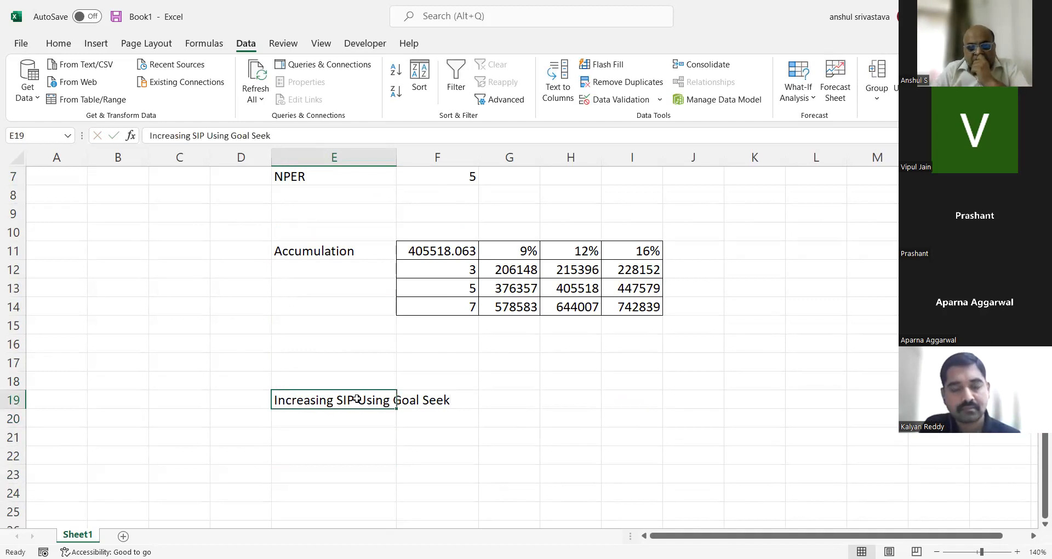
key("Up")
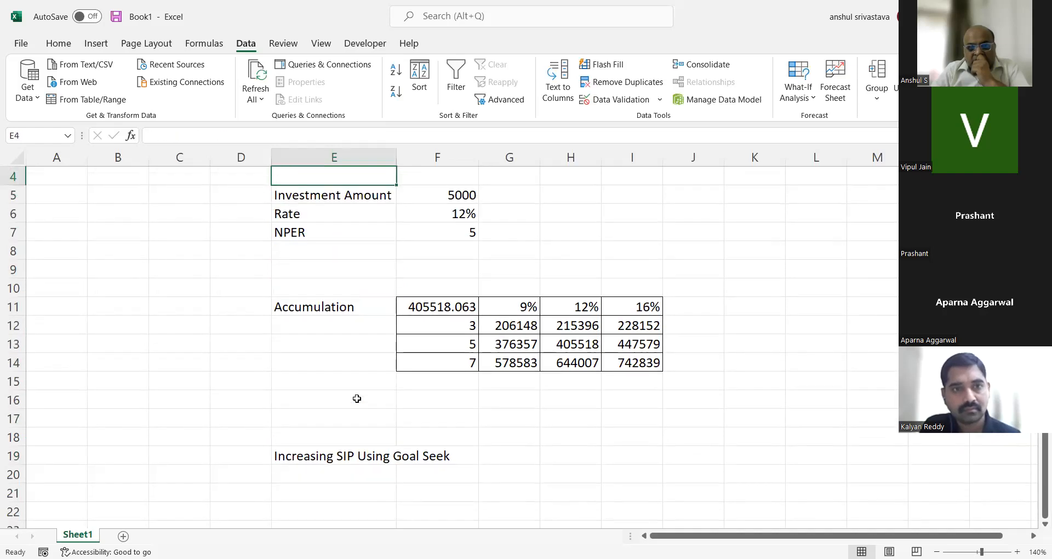
key("Right")
key("Down")
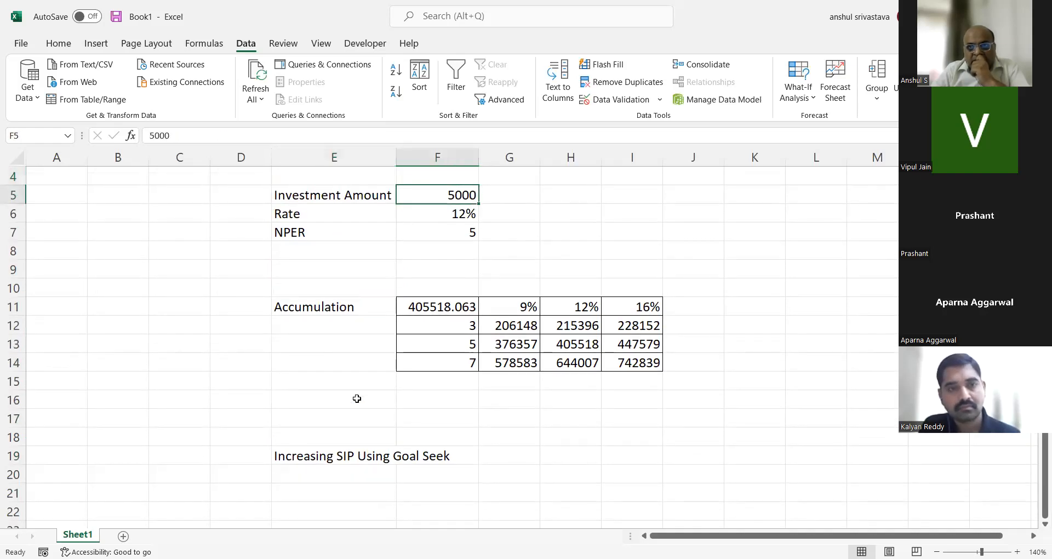
type("10000")
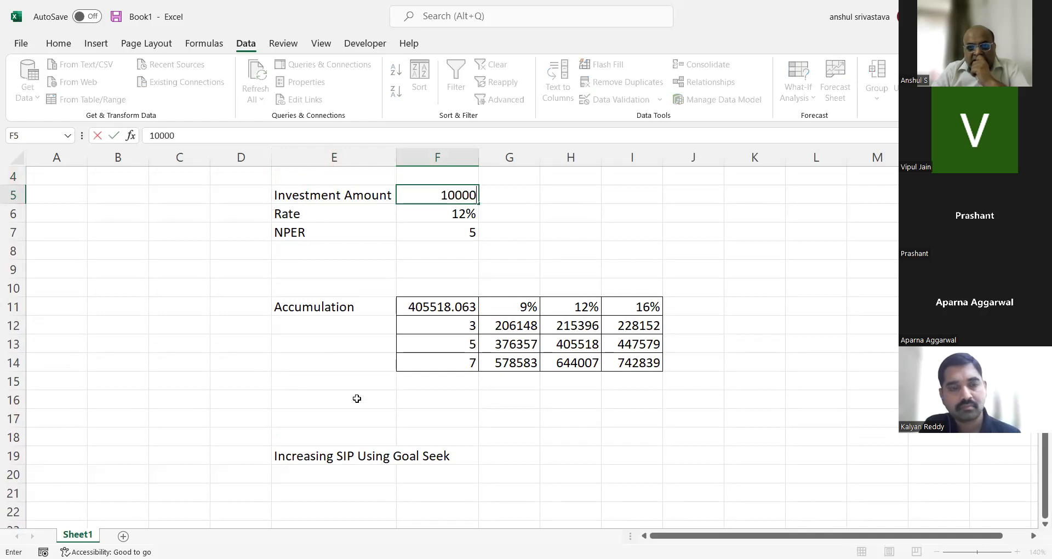
key("Return")
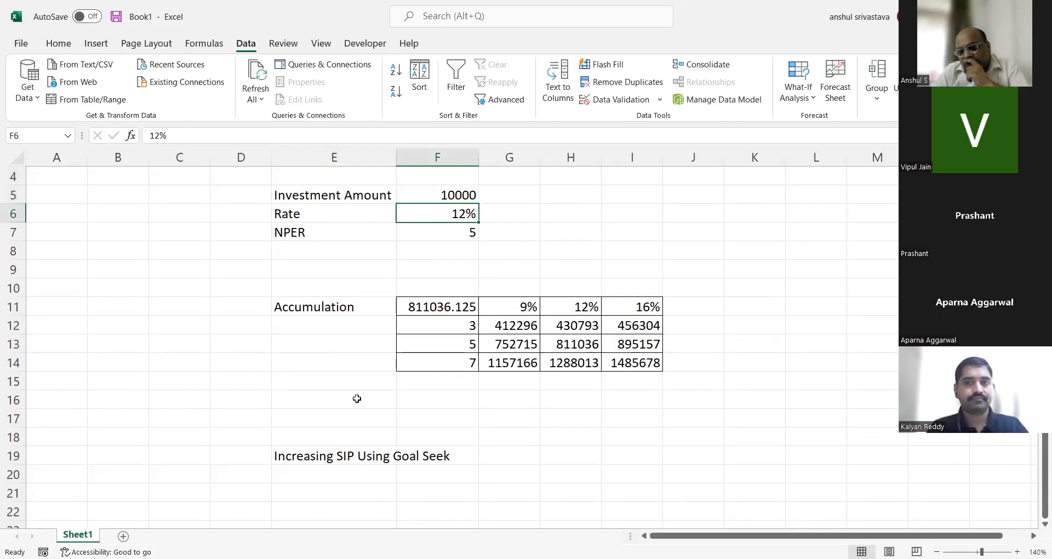
key("Up")
key("Up")
key("Down")
key("Down")
key("Down")
key("Down")
key("Down")
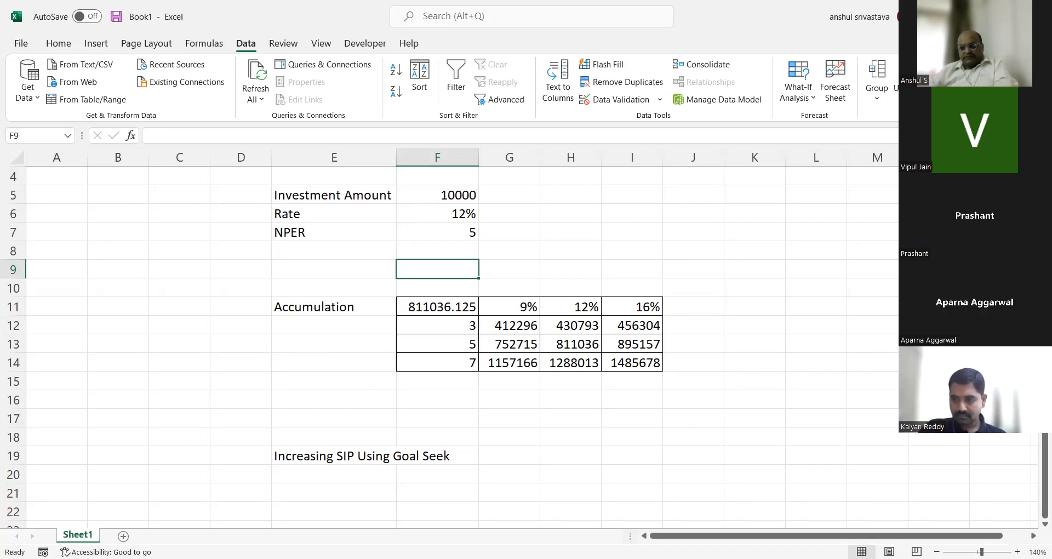
Step: Enter the period numbers 1, 2 and 3 in E21:E23 under the Increasing SIP heading
scroll(362, 390, "down", 2)
left_click(361, 389)
type("1")
key("Return")
type("2")
key("Return")
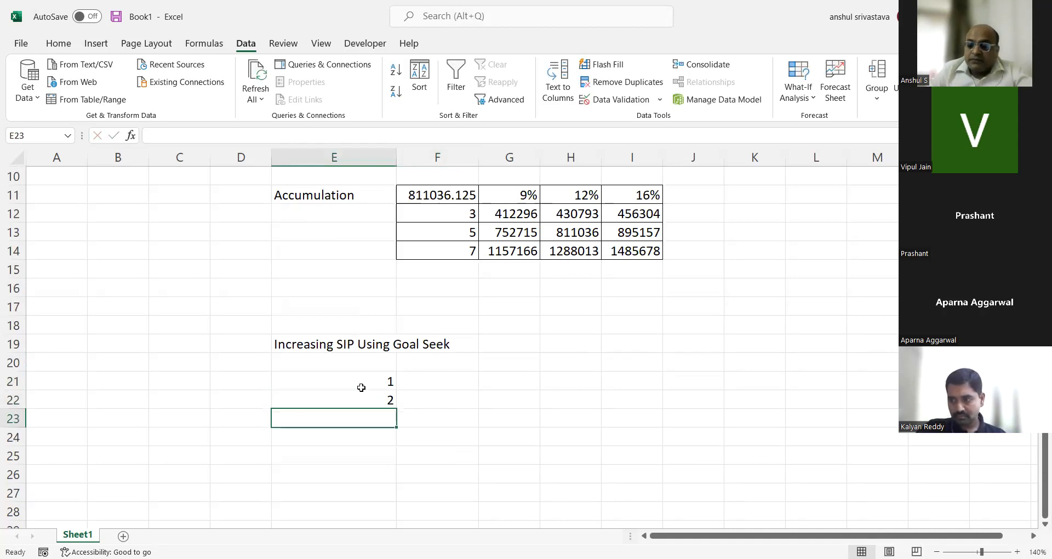
type("3")
key("Return")
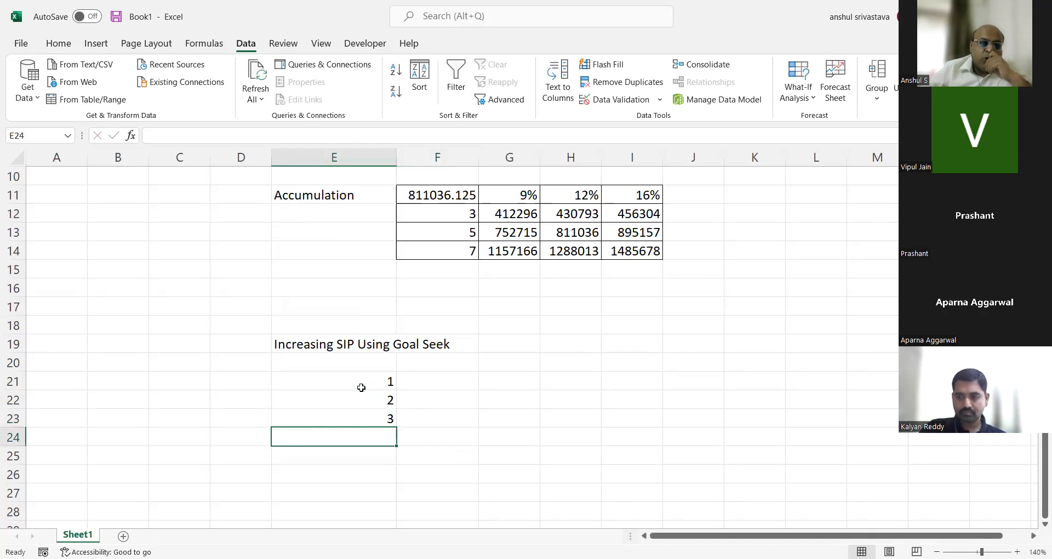
left_click(362, 388)
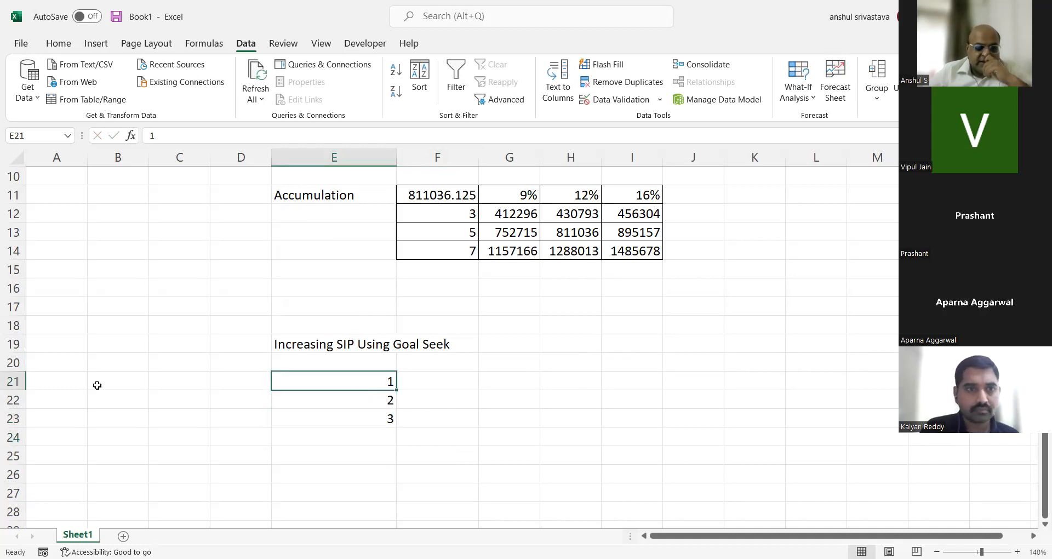
Step: Add an Invest Amount input of 10000 in B21:C21 and widen column B to fit its label
left_click(127, 374)
type("Inv")
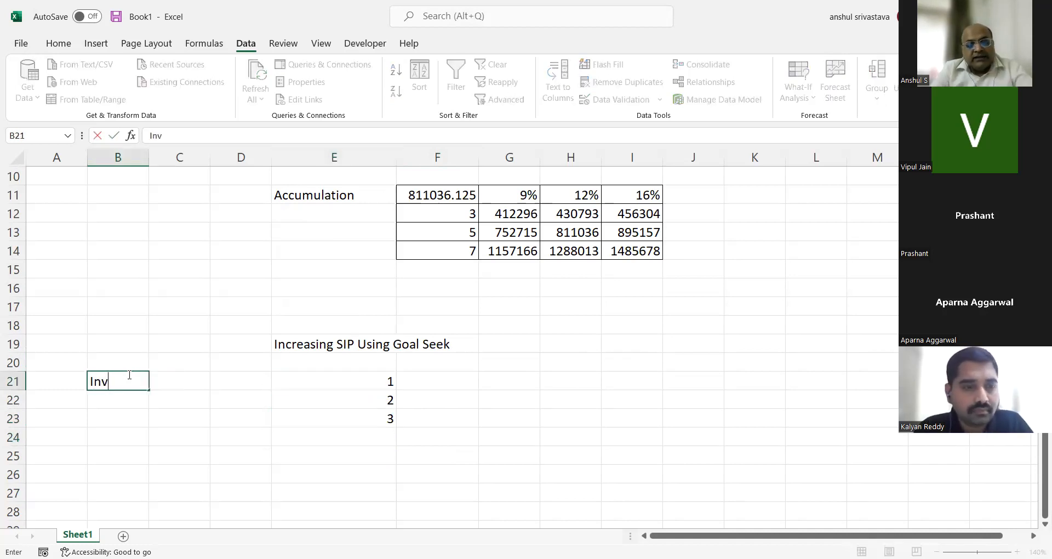
type("est Amount")
key("Tab")
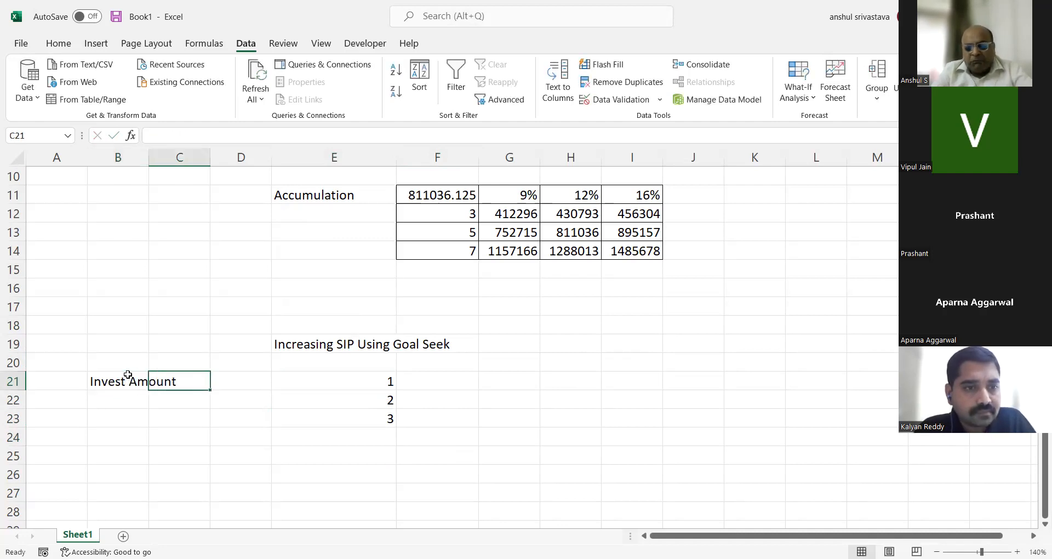
type("10000")
key("Return")
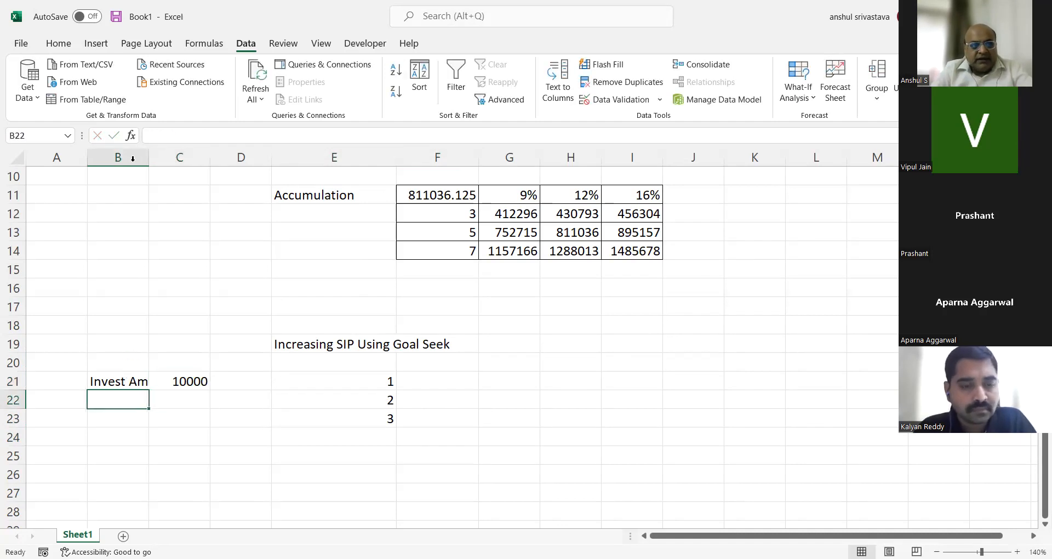
left_click_drag(145, 160, 176, 160)
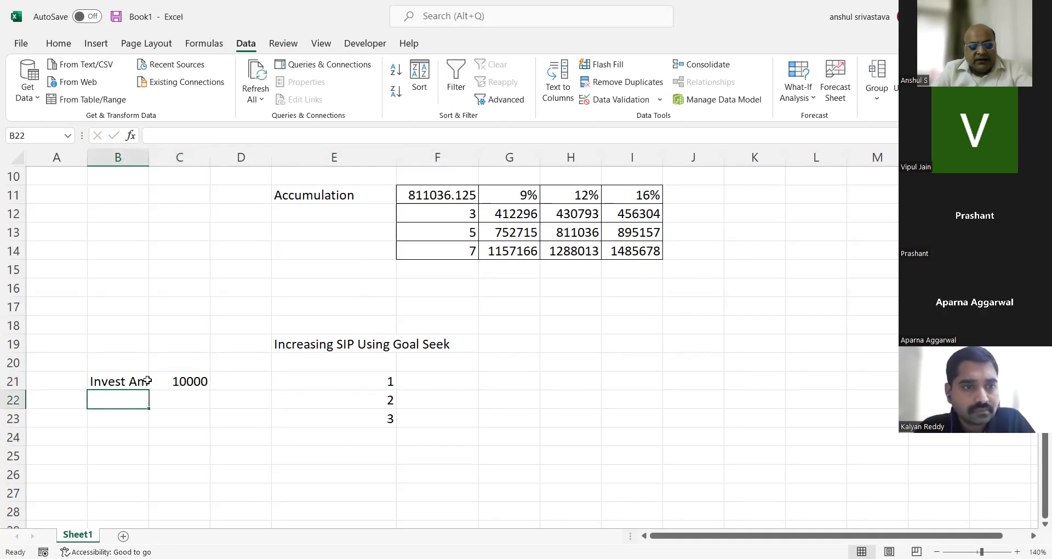
Step: Add a Return input of 12% and a Period input of 10 in B22:C23, below Invest Amount
type("Return")
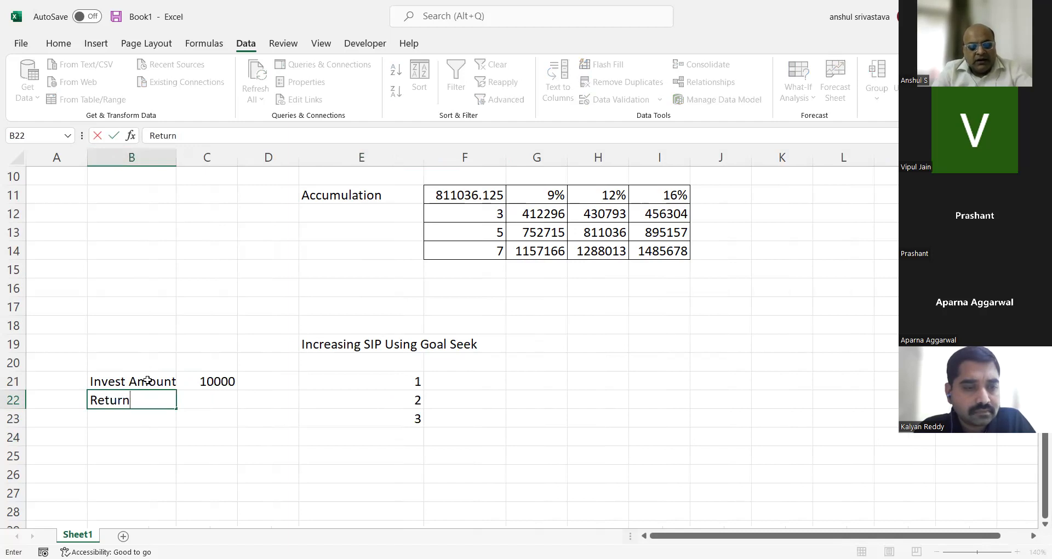
key("Tab")
type("12%")
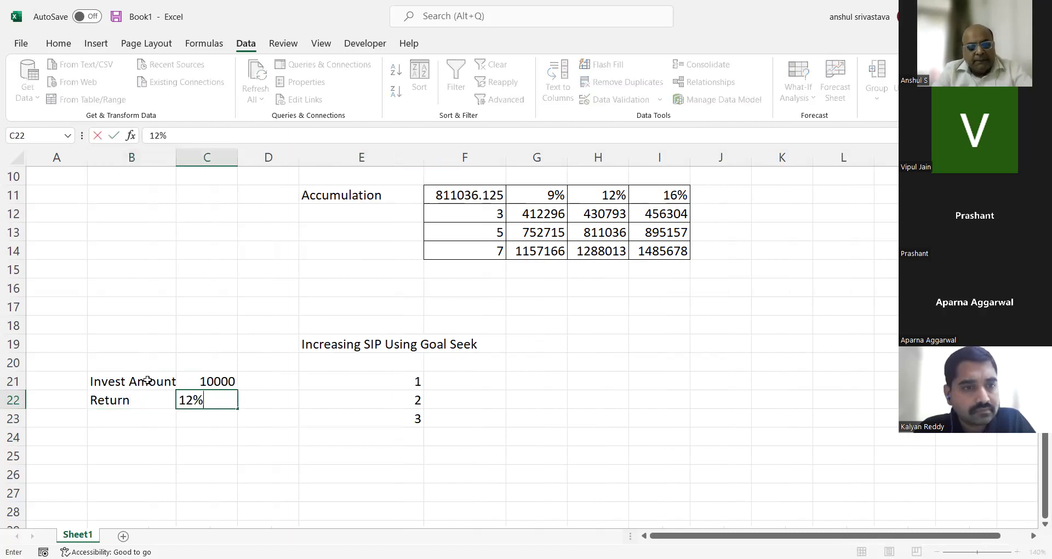
key("Return")
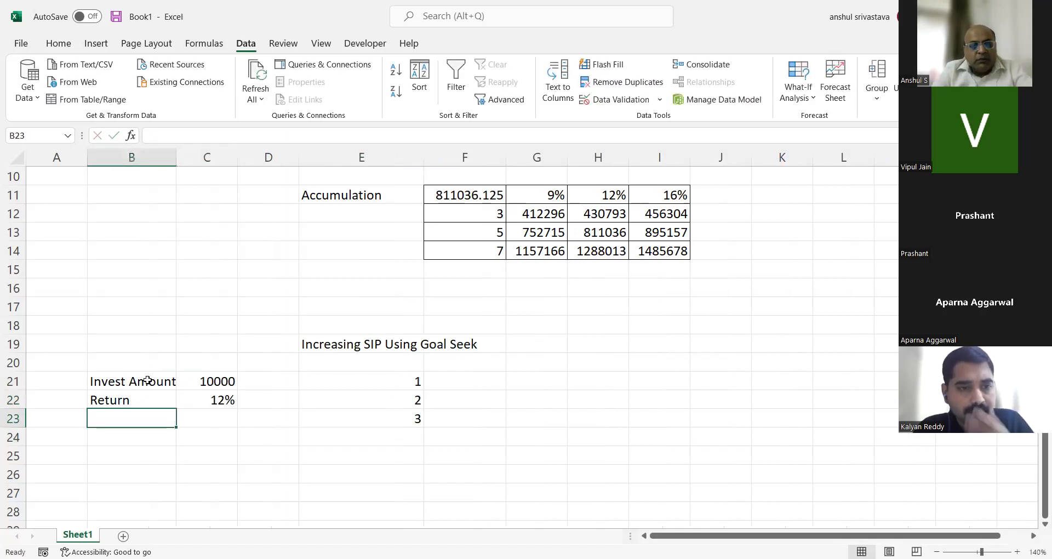
type("Period")
key("Tab")
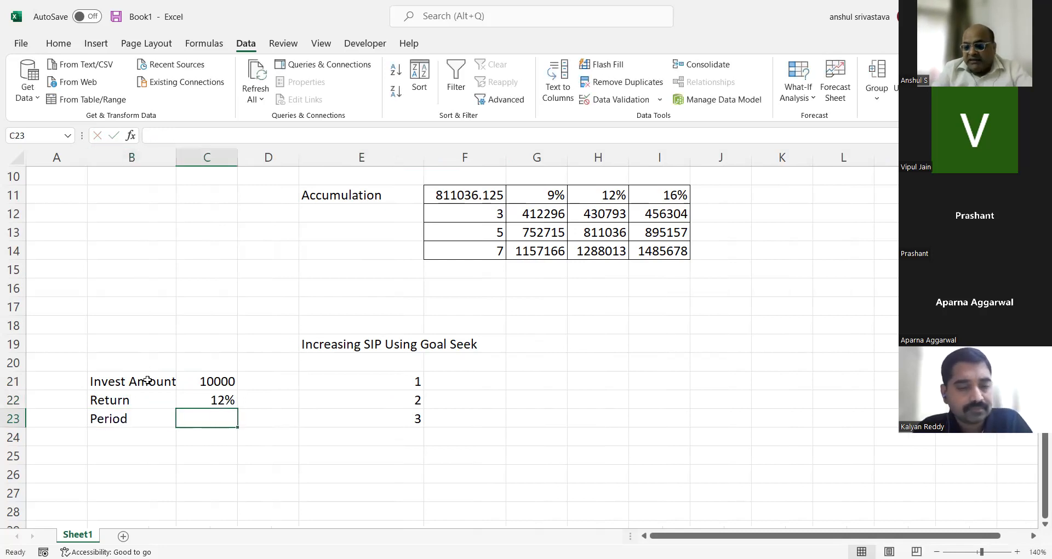
type("10")
key("Return")
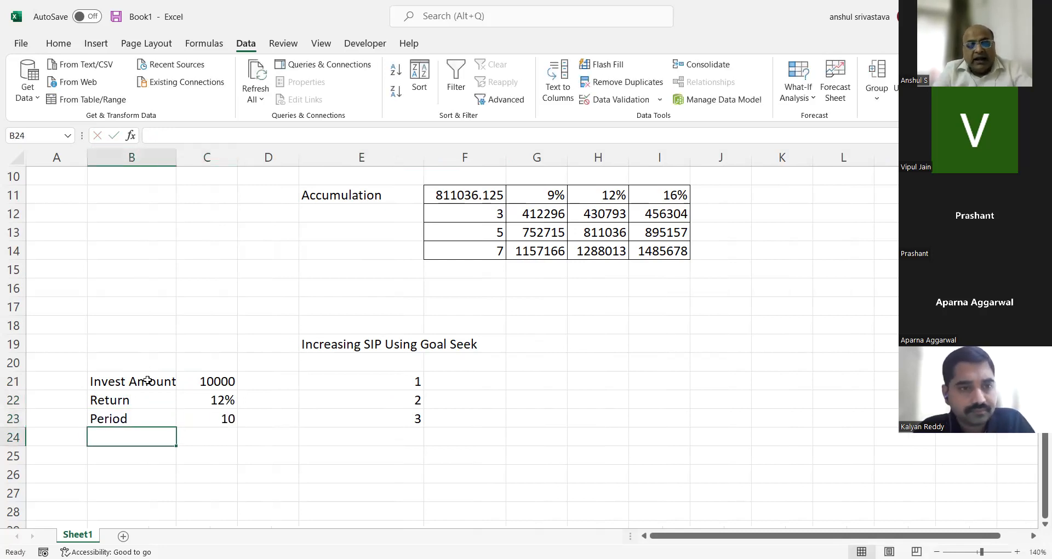
Step: Add a Growth input of 10% in B24:C24, below the Period input
type("F")
key("BackSpace")
type("Gr")
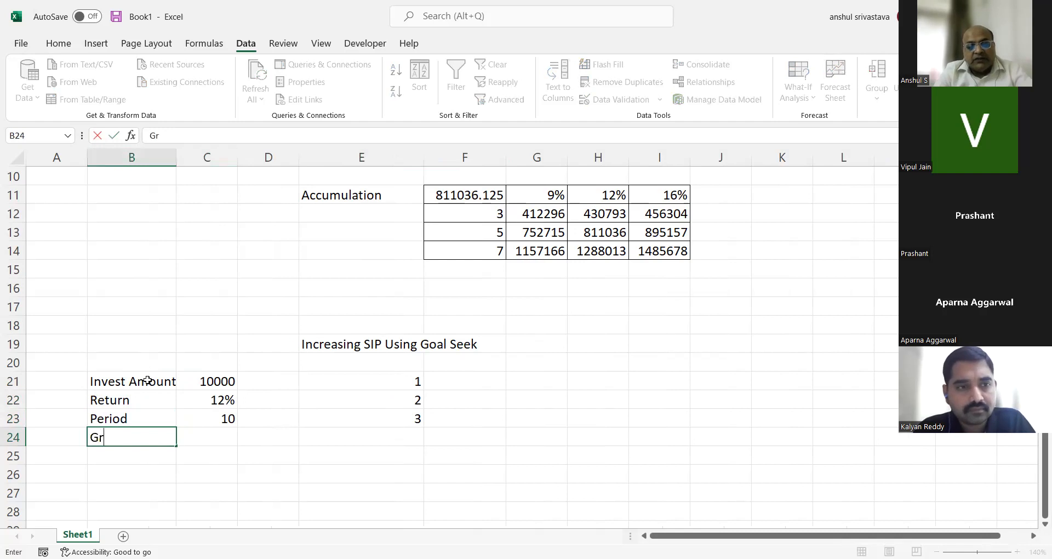
type("owth")
key("Tab")
type("1")
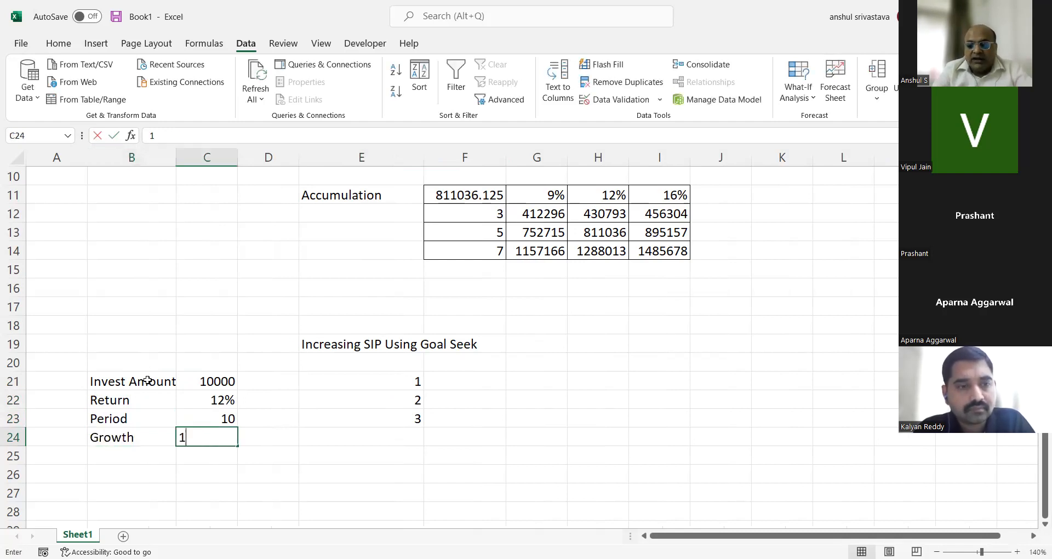
type("0%")
key("Return")
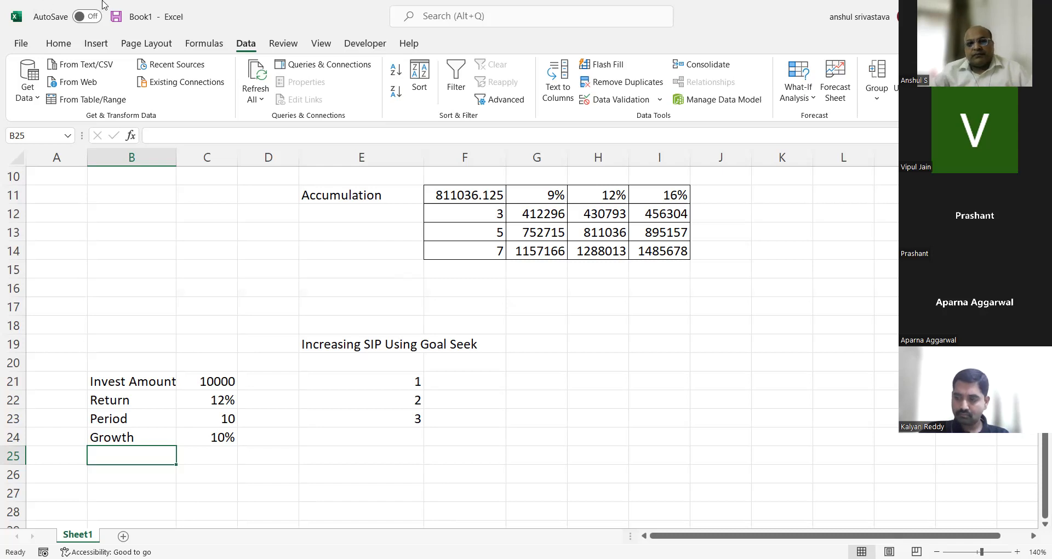
Step: Change the section heading in E19 to Increasing SIP and Goal Seek
left_click(380, 426)
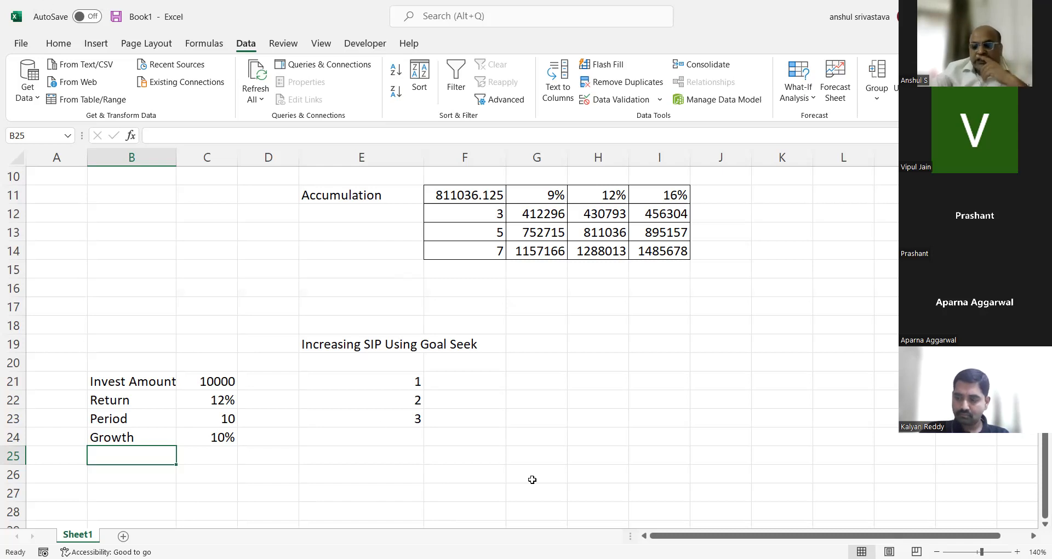
left_click_drag(404, 388, 418, 423)
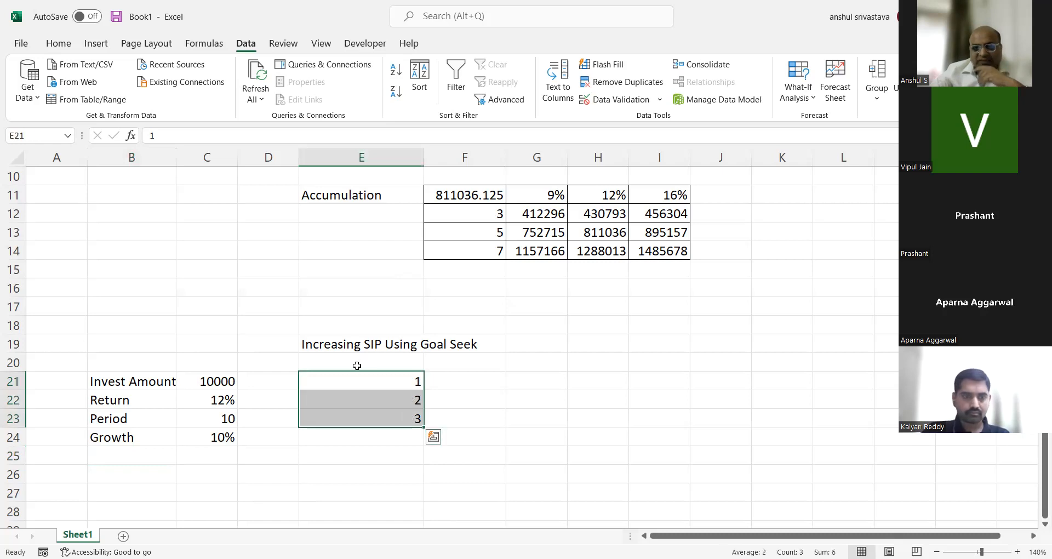
left_click(382, 344)
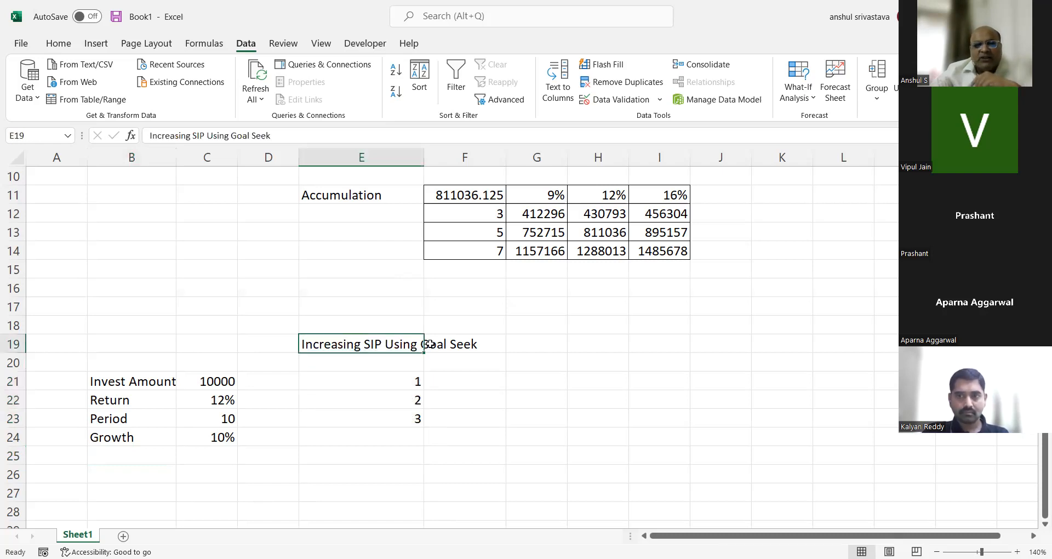
left_click(228, 137)
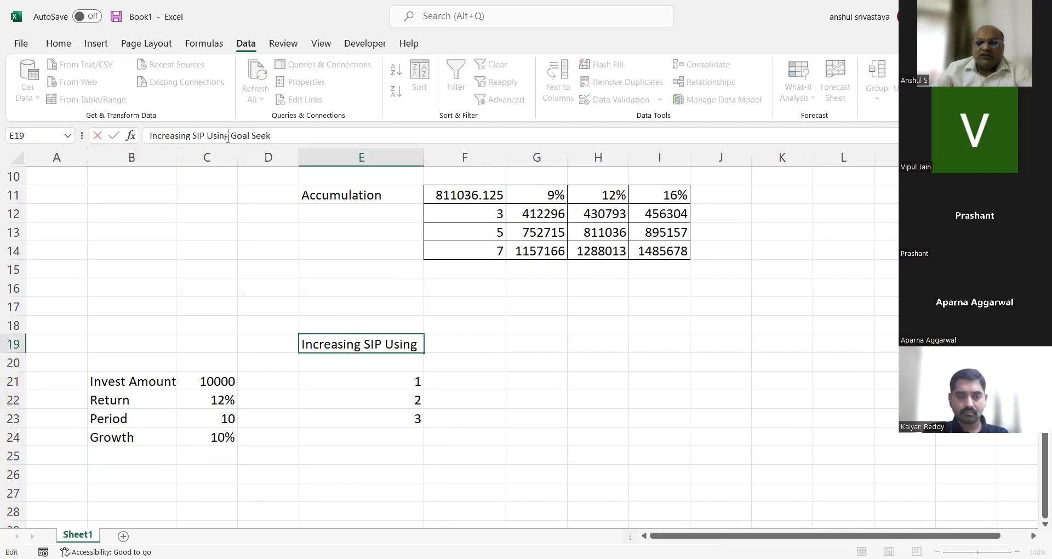
key("BackSpace")
key("BackSpace")
key("BackSpace")
key("BackSpace")
key("BackSpace")
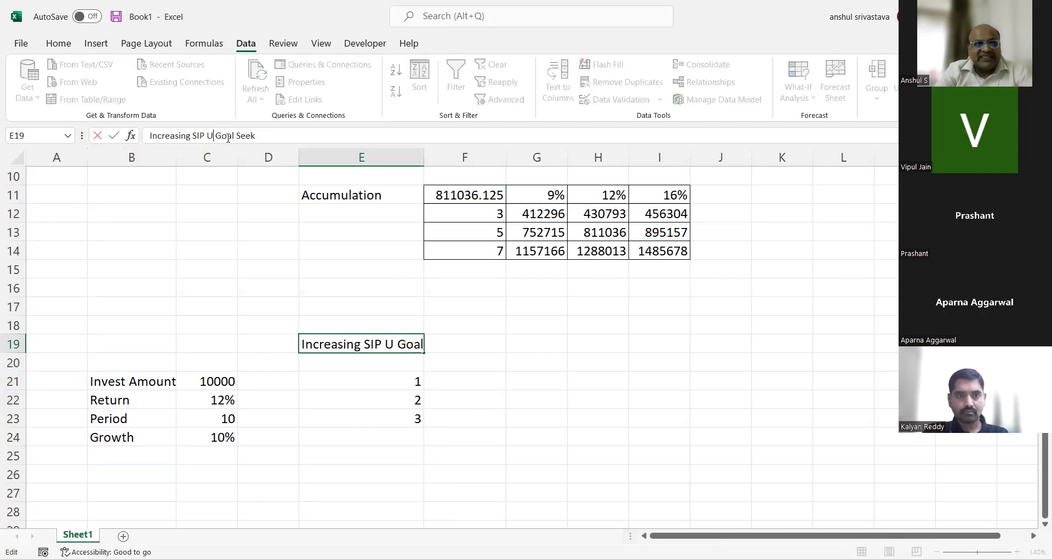
type("an")
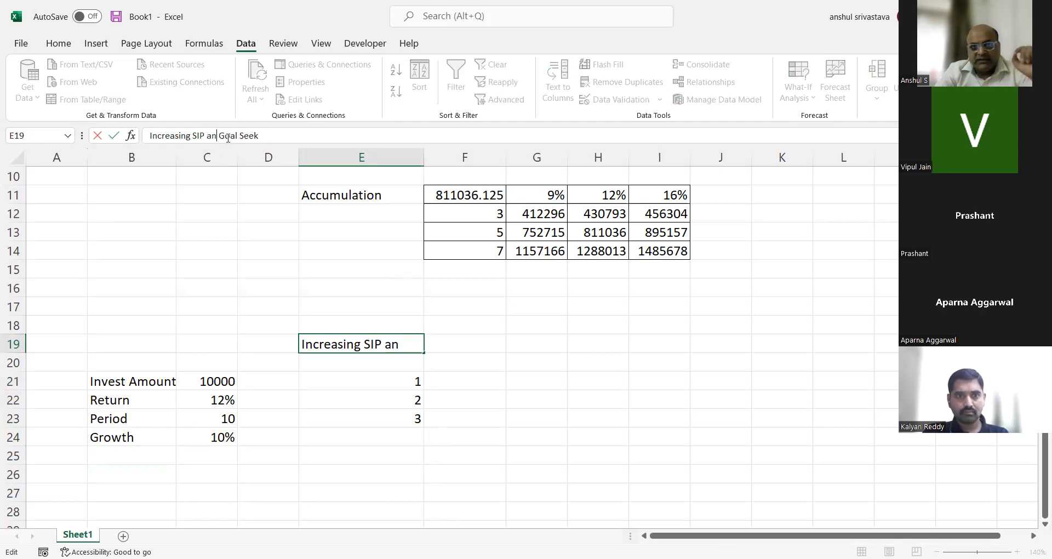
type("d")
key("Return")
key("Return")
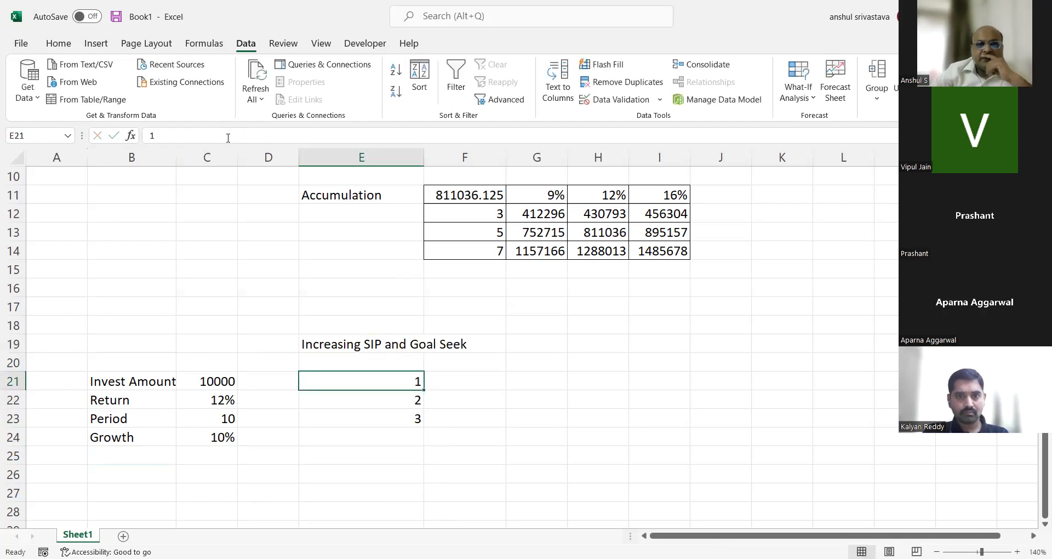
Step: Extend the period numbers in column E from 4 through 10, down to E30
left_click(530, 127)
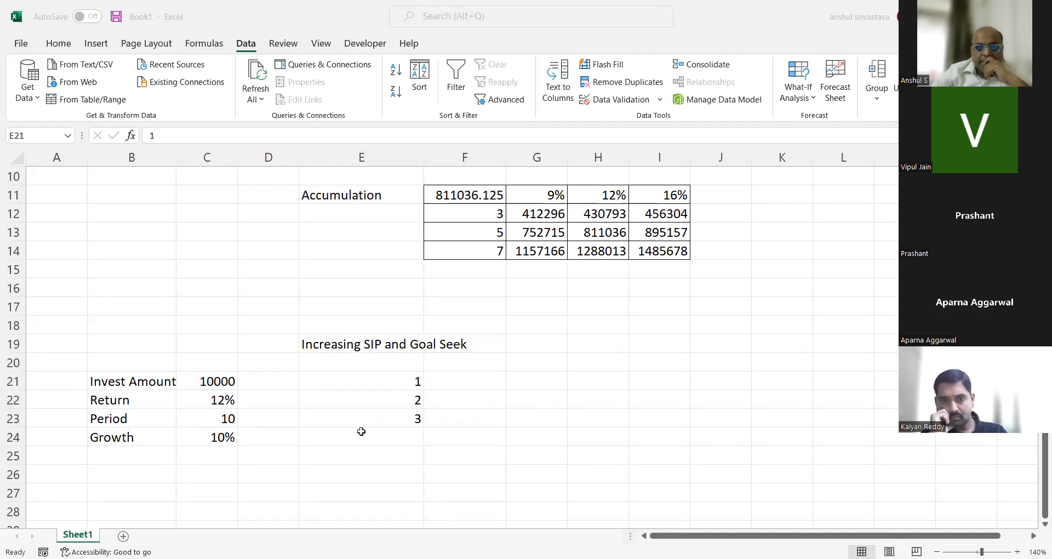
left_click(365, 386)
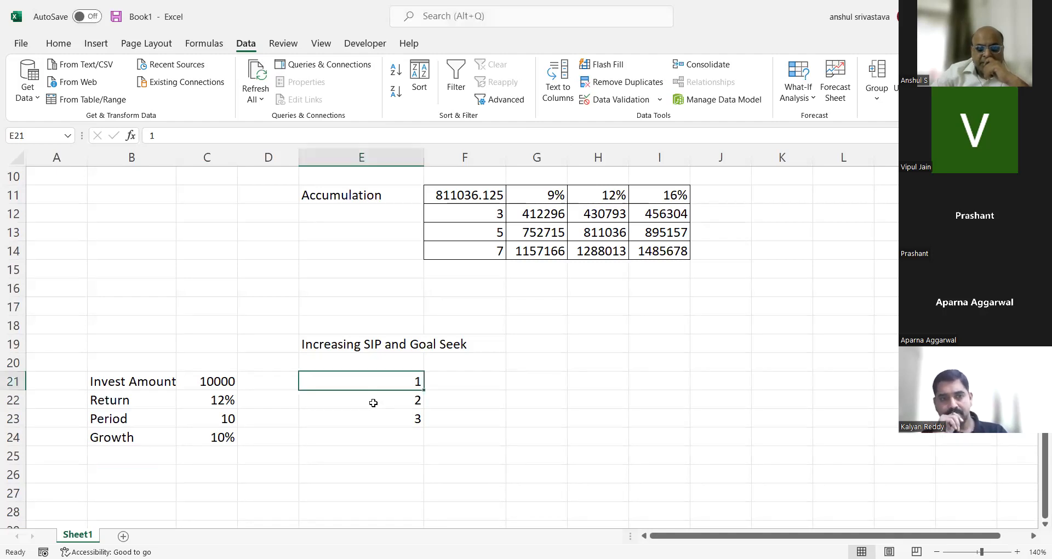
left_click(398, 437)
type("4")
left_click(479, 395)
left_click_drag(404, 379, 418, 494)
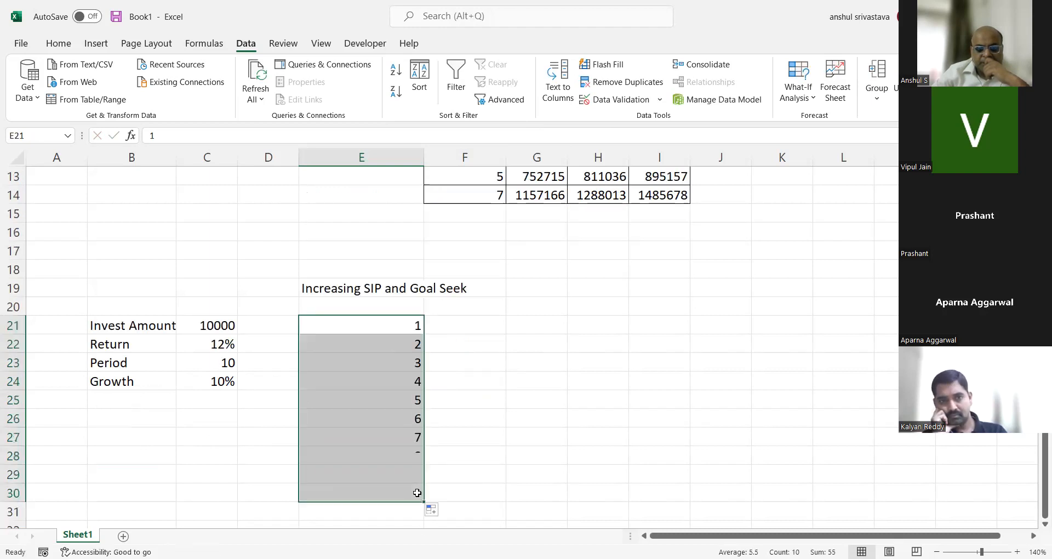
Step: Link the first period's investment in F21 to the Invest Amount input with =C21
left_click(463, 321)
type("=")
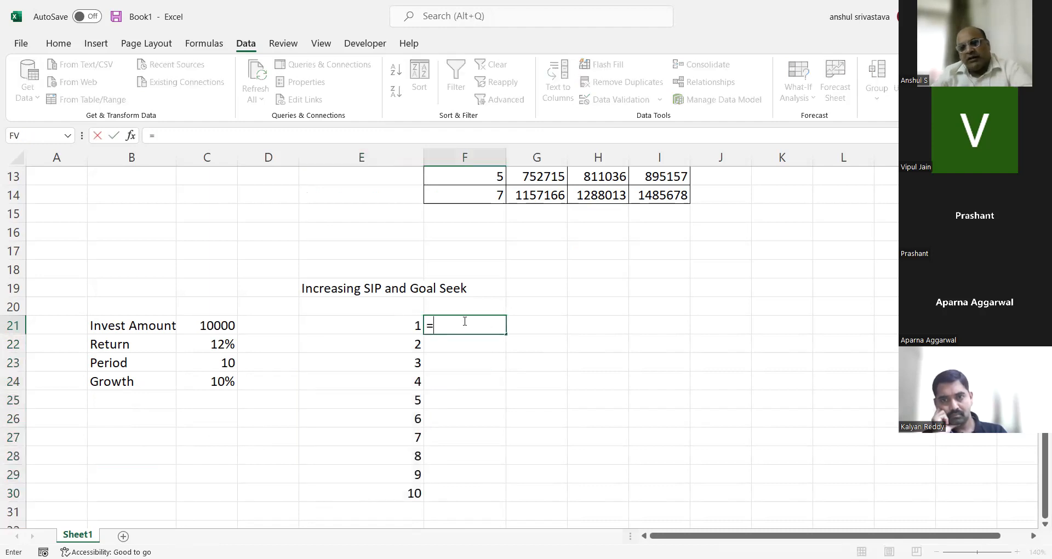
left_click(232, 325)
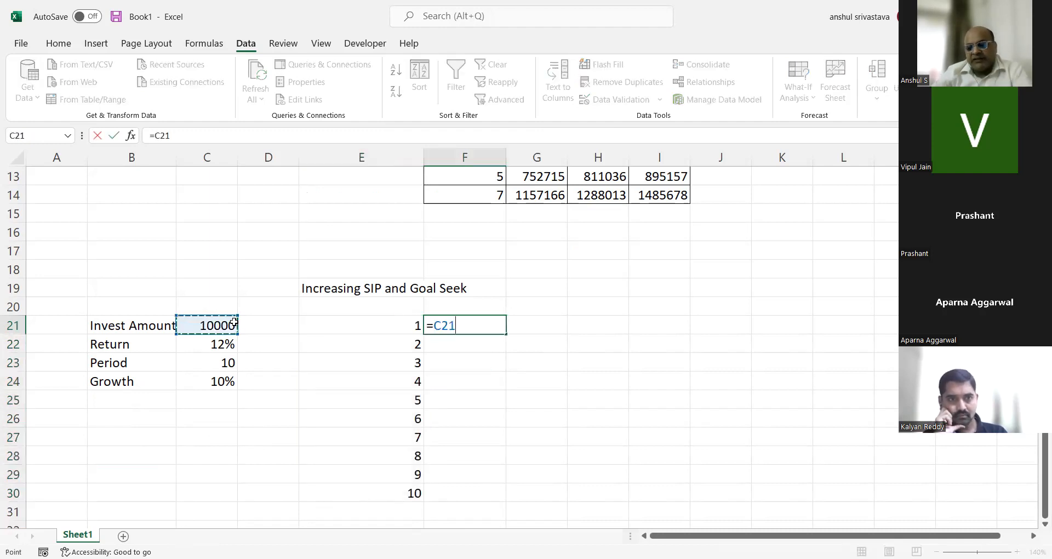
key("Return")
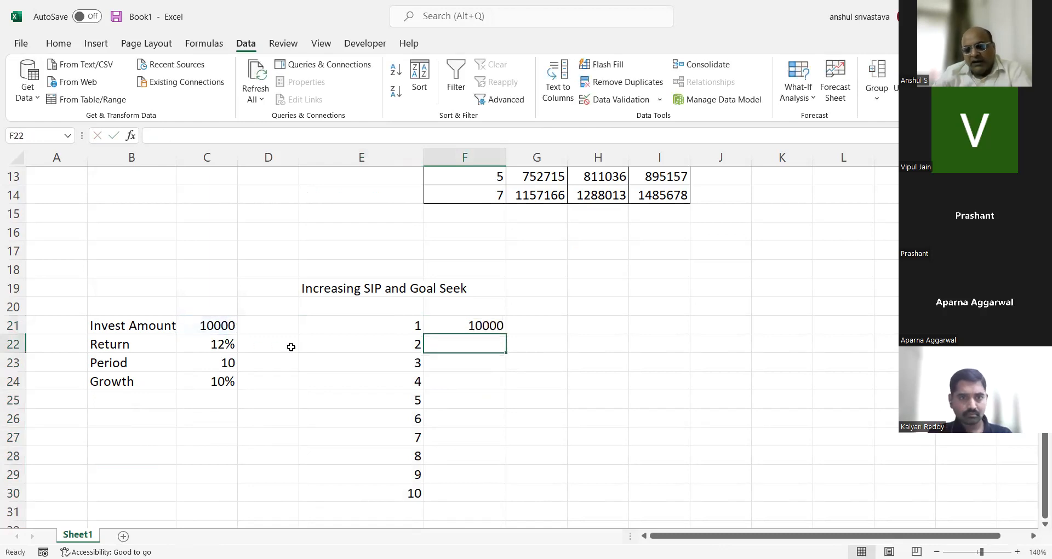
Step: Calculate the second period's investment in F22 with the growth formula =F21*(1+C24)
type("=")
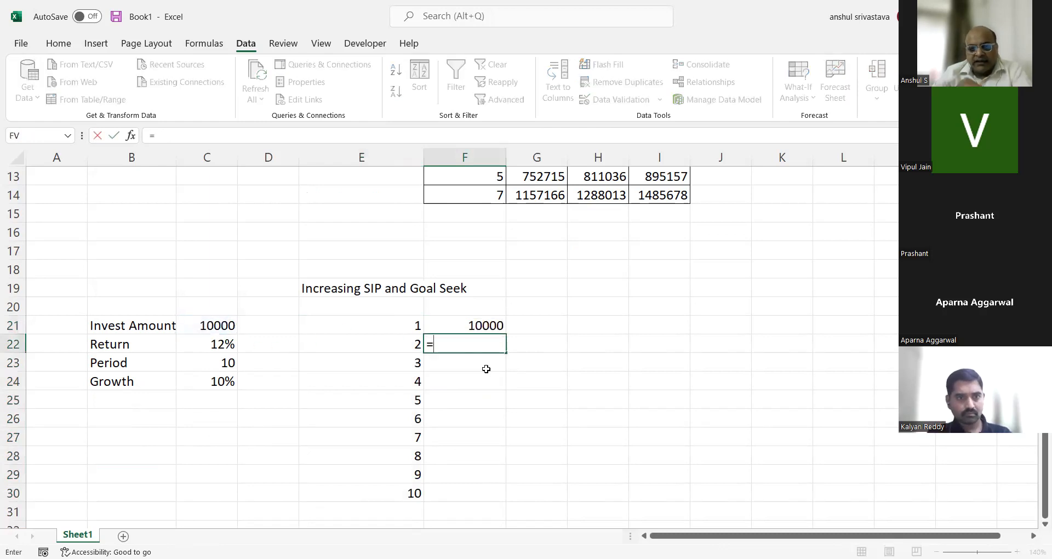
left_click(492, 326)
type("*")
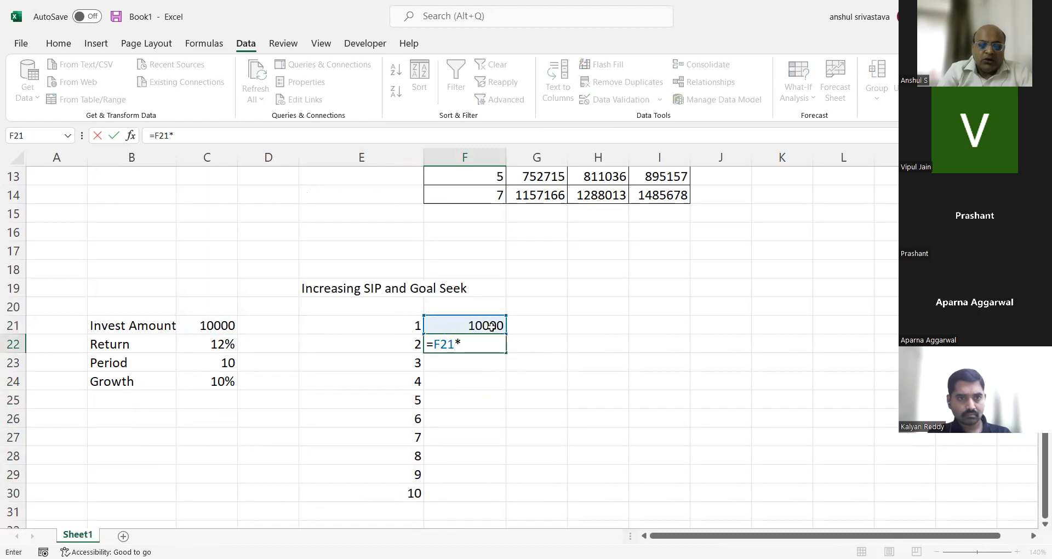
type("(1+")
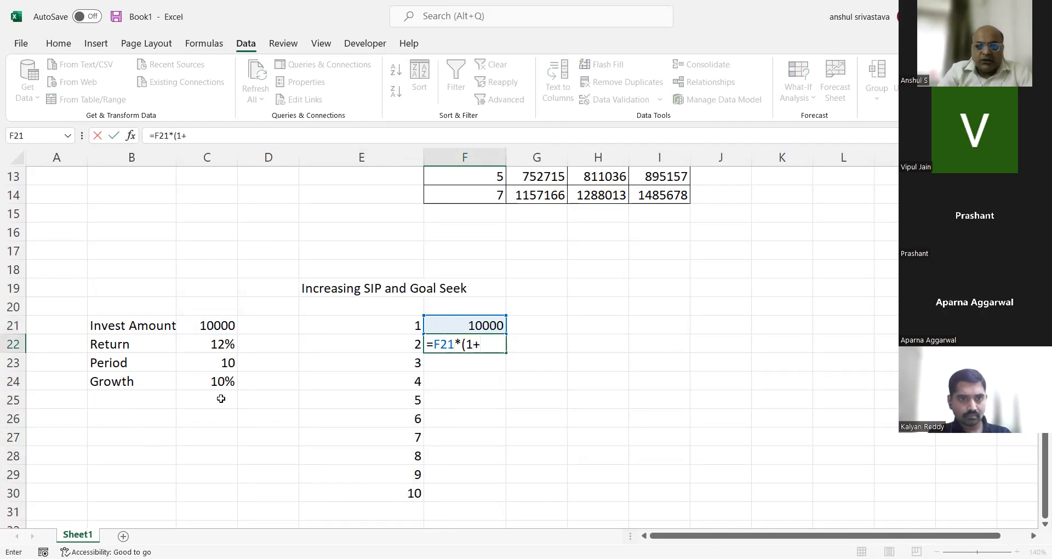
left_click(204, 380)
type(")")
key("Return")
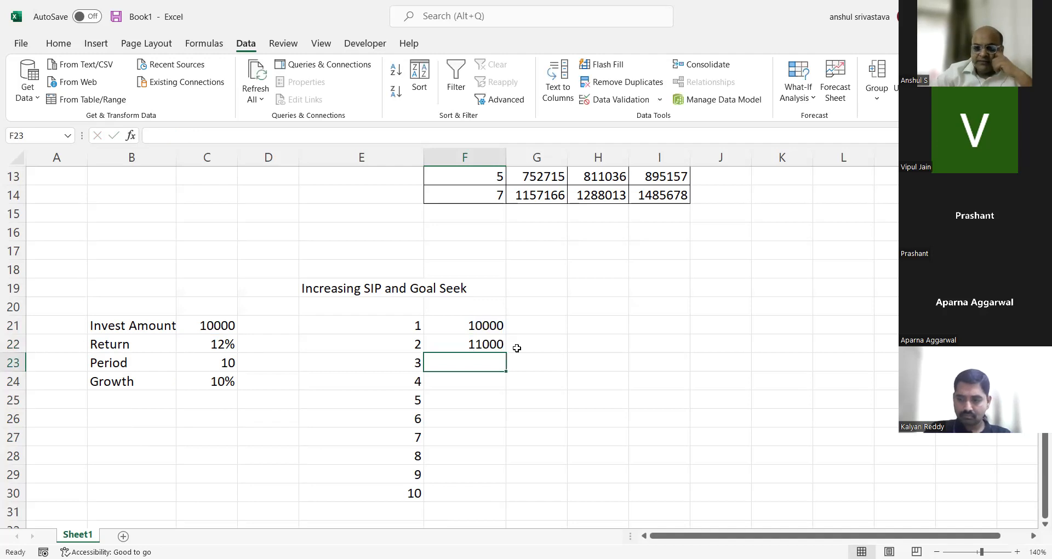
Step: Try to fill the F22 growth formula down through F30, and undo the fill
left_click(499, 348)
left_click_drag(505, 354, 509, 496)
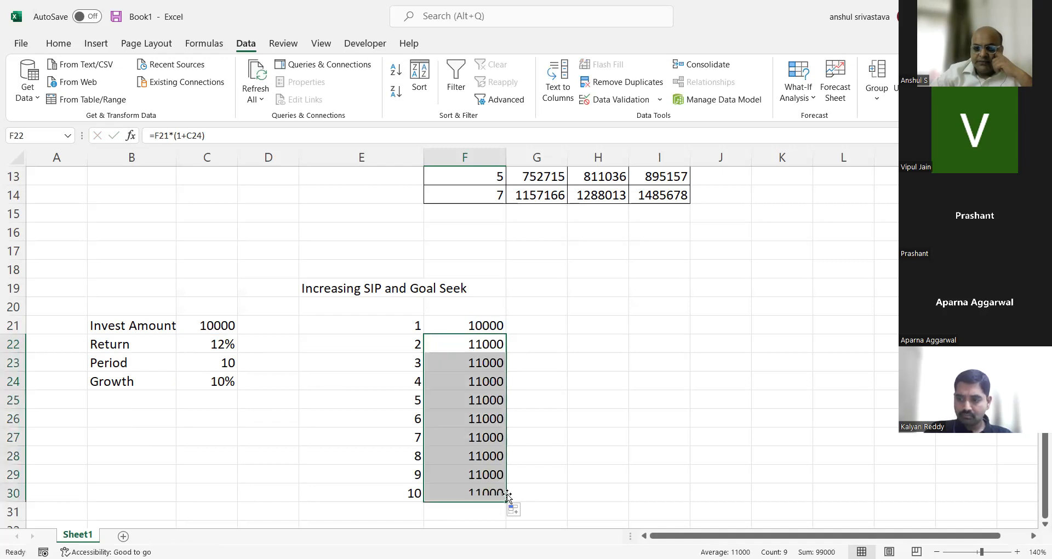
left_click(540, 392)
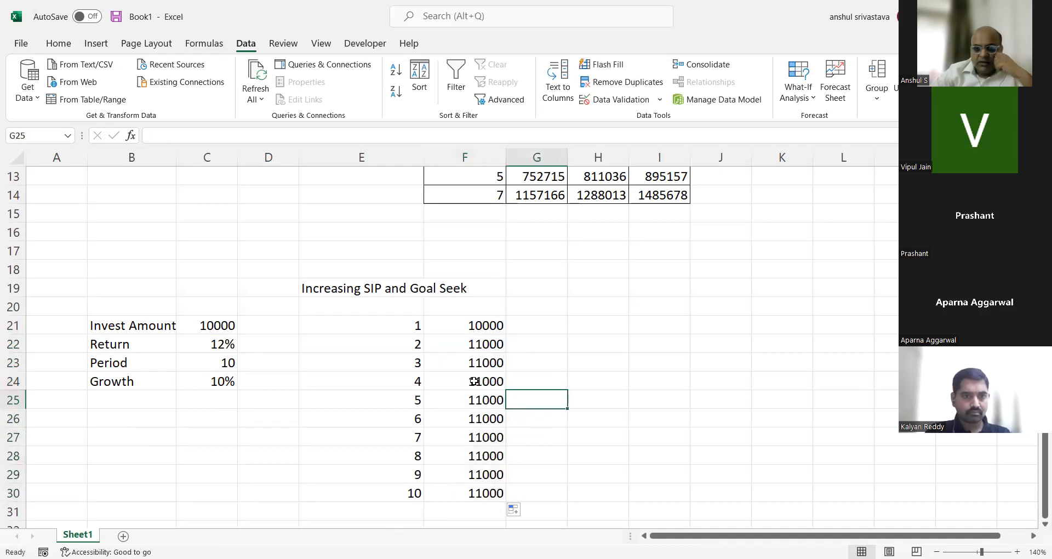
key("ctrl+z")
Step: Make the growth reference in F22 absolute as =F21*(1+$C$24) and fill the formula down through F30
mouse_move(505, 355)
left_mouse_down()
mouse_move(508, 496)
mouse_move(496, 342)
left_mouse_up()
left_click(194, 136)
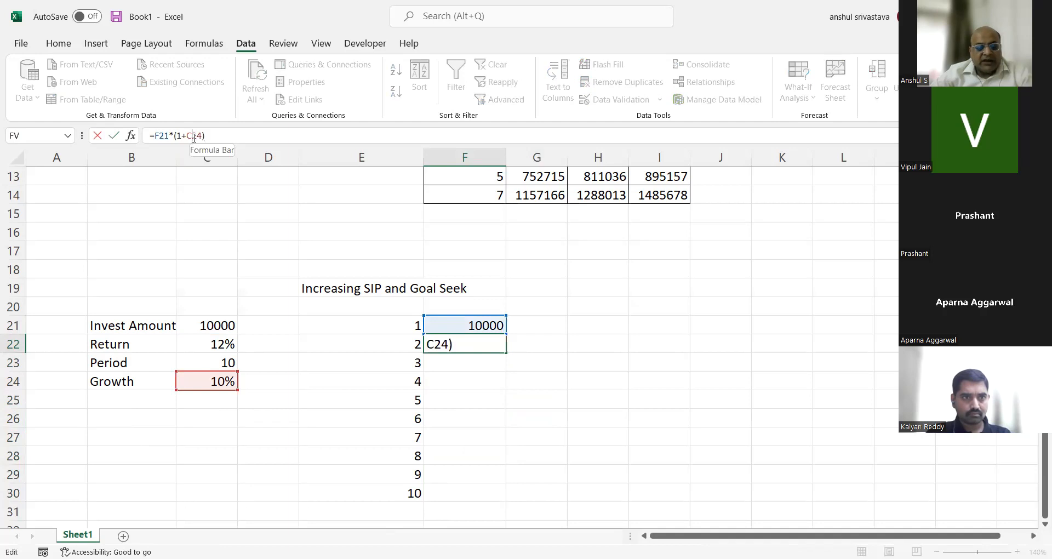
key("F4")
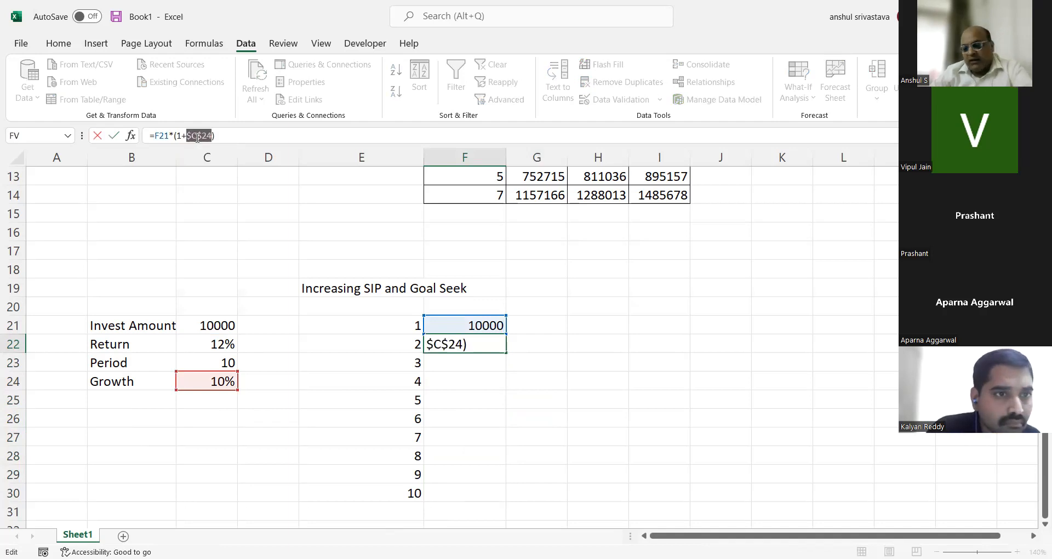
key("Return")
left_click(477, 346)
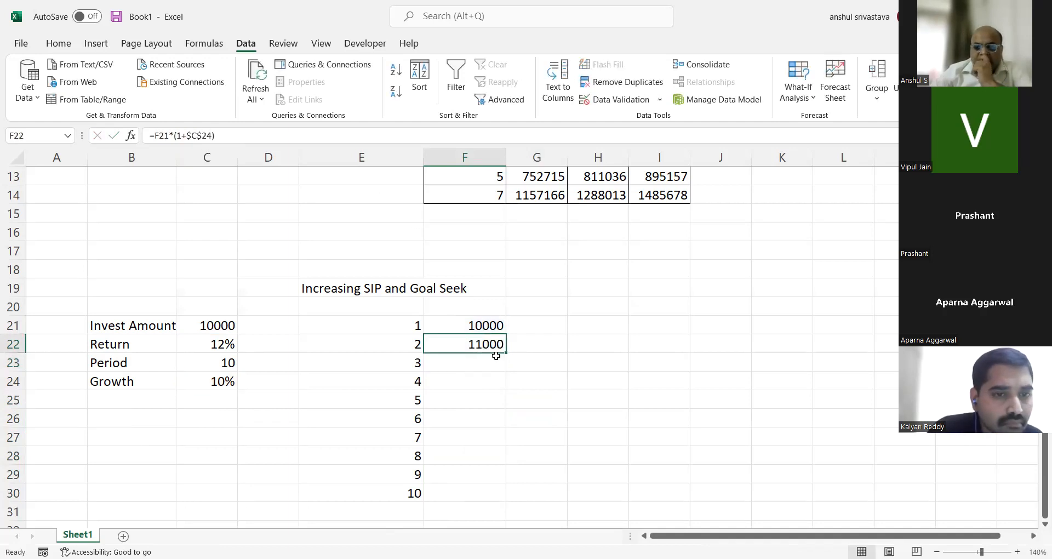
left_click_drag(506, 353, 505, 500)
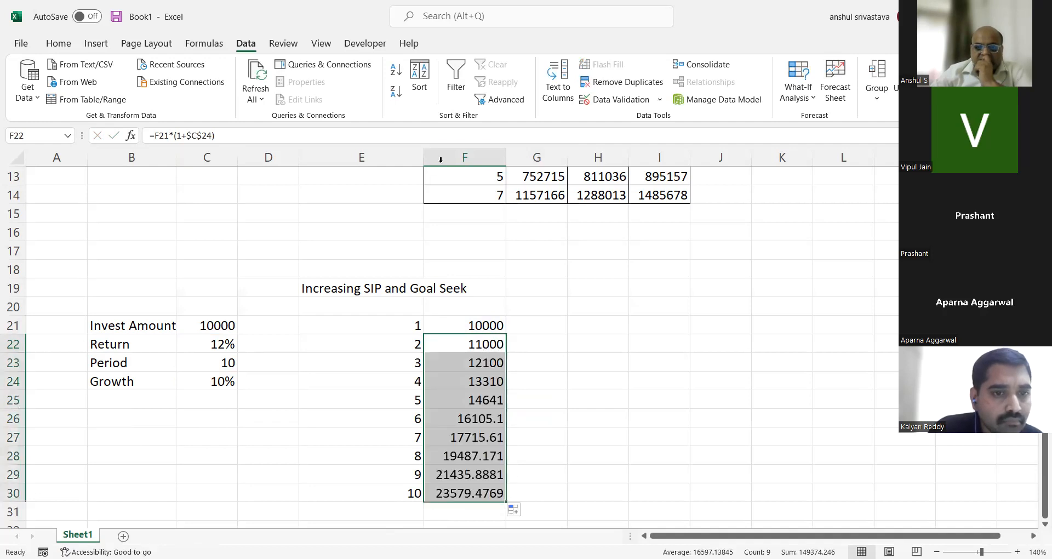
Step: Format the investment amounts in F22:F30 to display without decimals
left_click(58, 43)
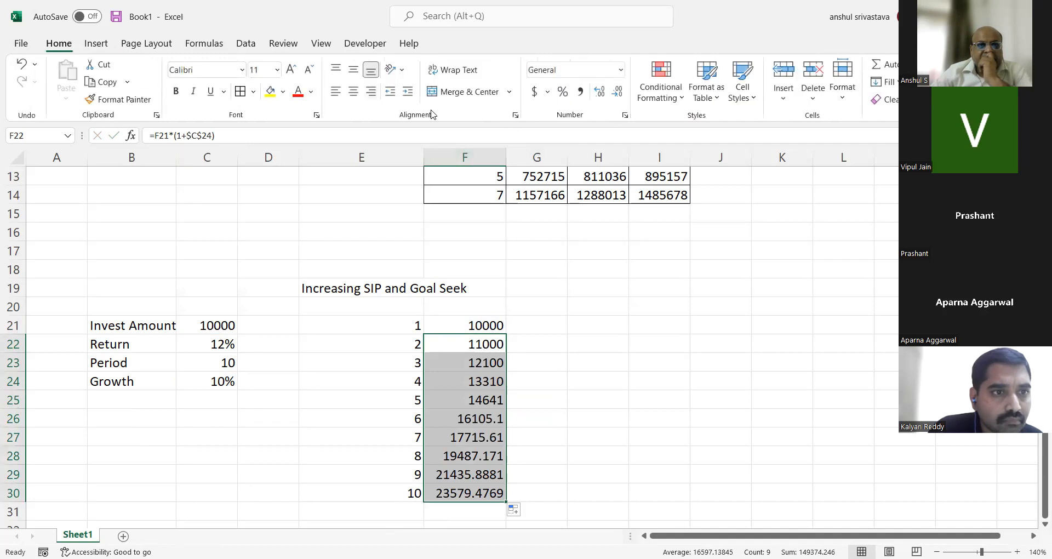
left_click(618, 92)
left_click(516, 302)
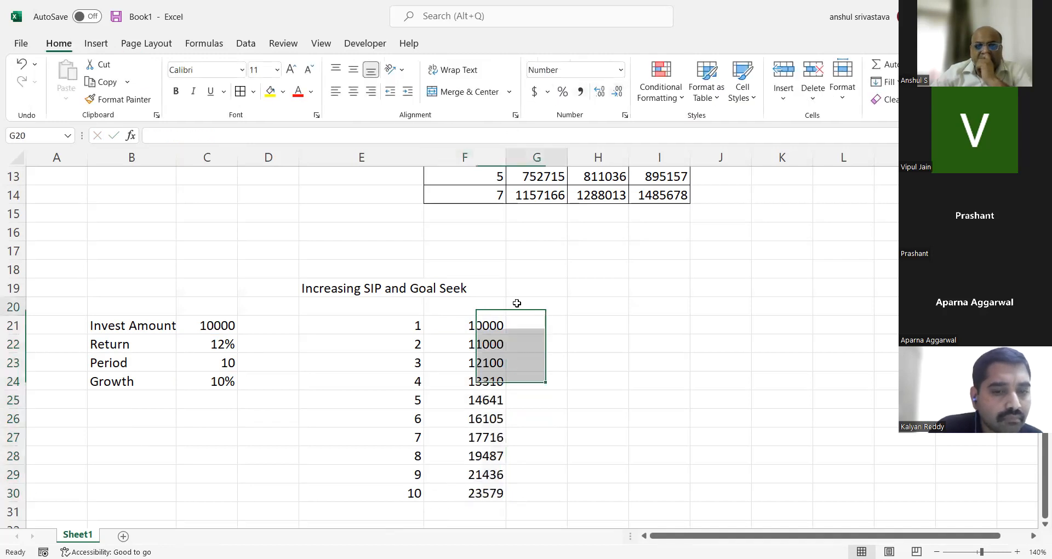
left_click(478, 343)
left_click(479, 359)
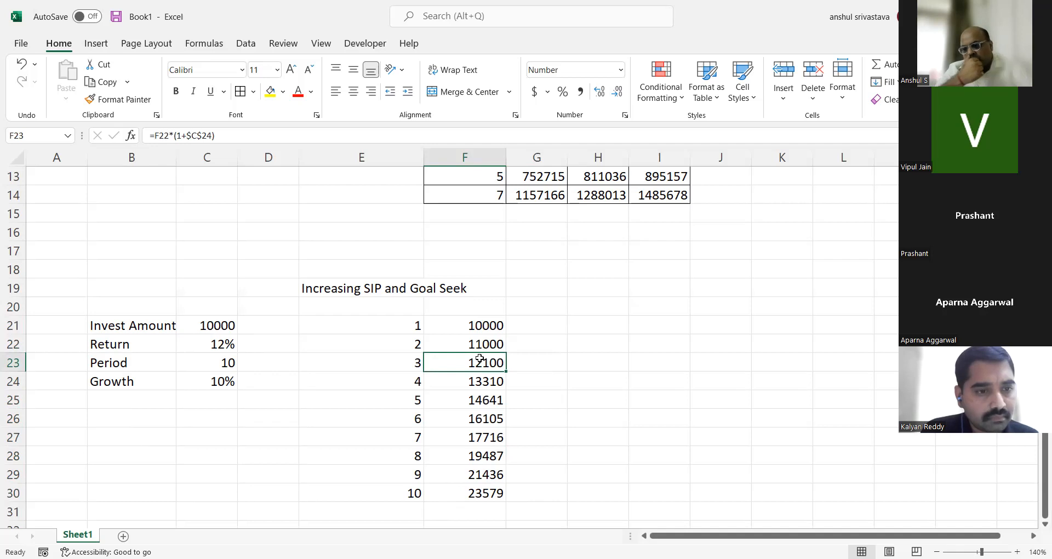
left_click(545, 329)
left_click(454, 302)
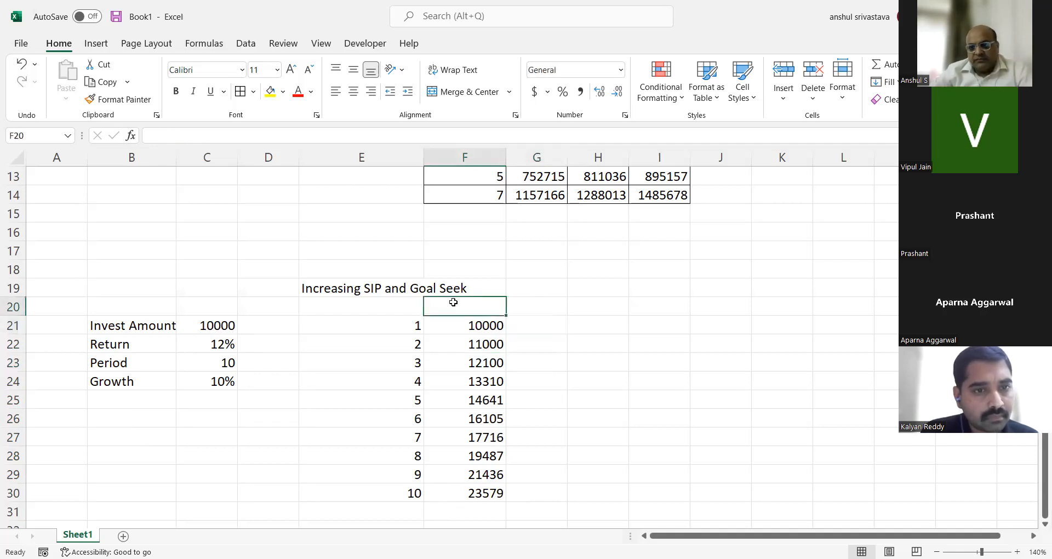
Step: Label the investment column SIP in F20
type("SIP")
key("Return")
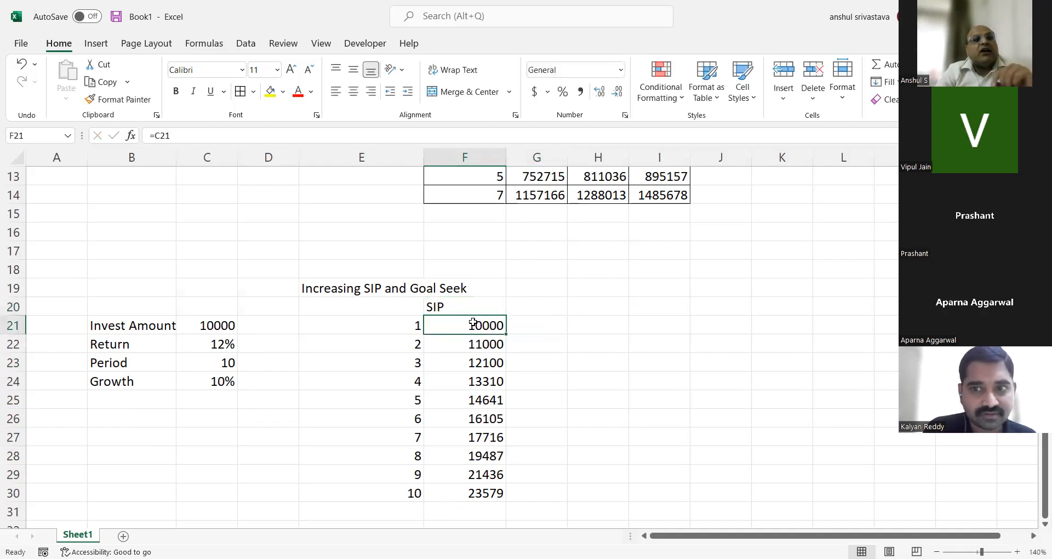
Step: Re-enter the growth reference in the F22 formula as an absolute reference, giving =F21*(1+$C$24)
double_click(474, 344)
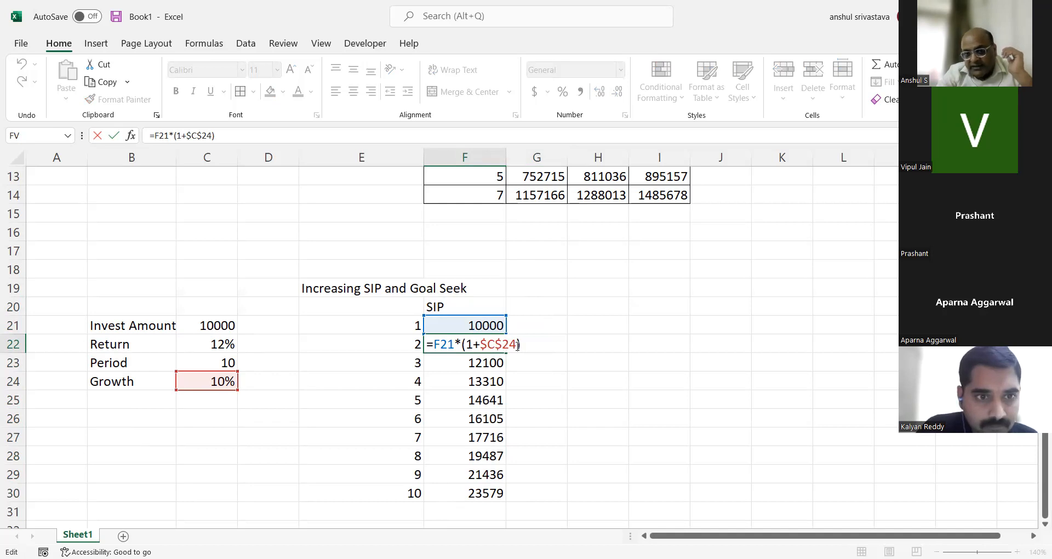
key("BackSpace")
key("BackSpace")
key("BackSpace")
key("BackSpace")
key("BackSpace")
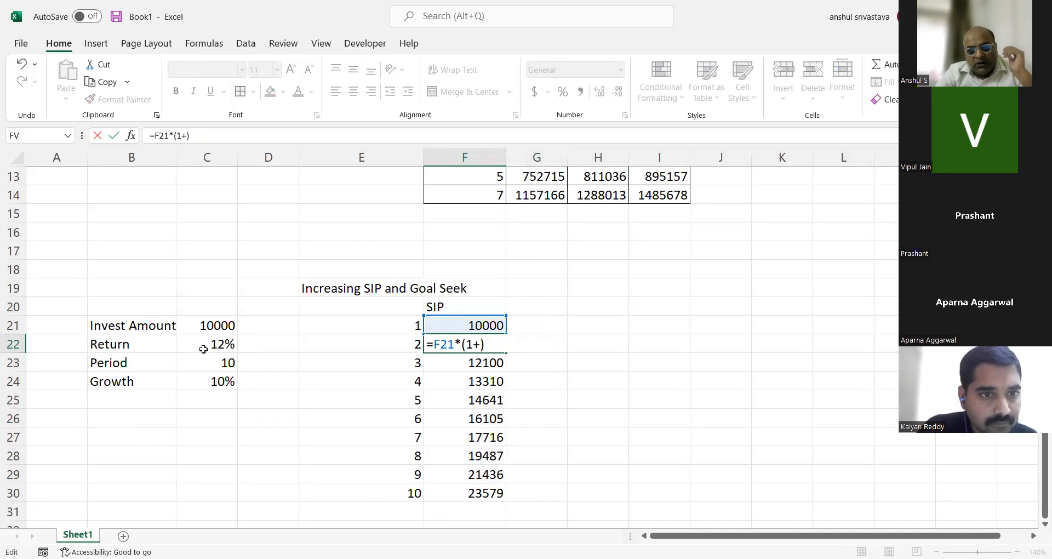
left_click(201, 382)
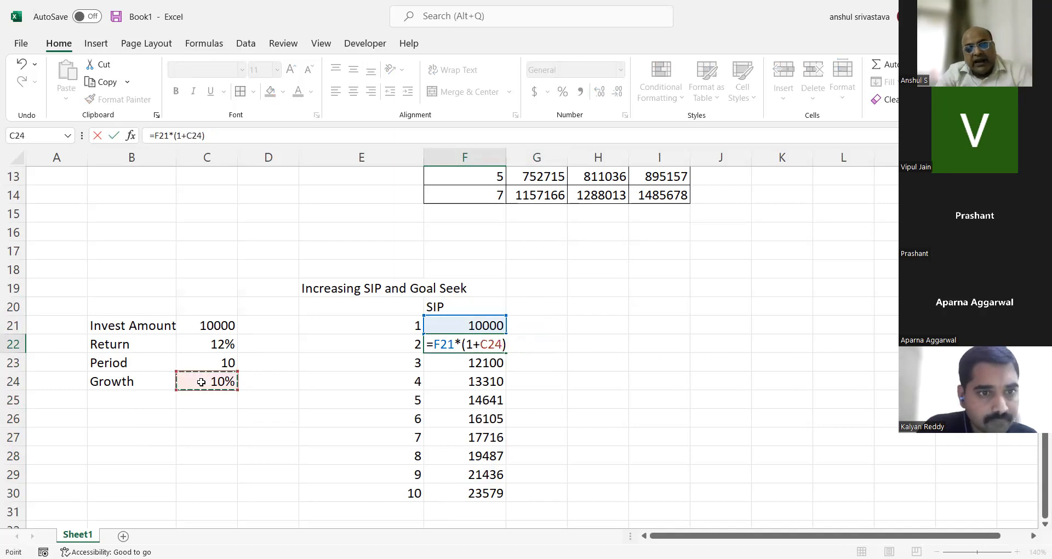
key("F4")
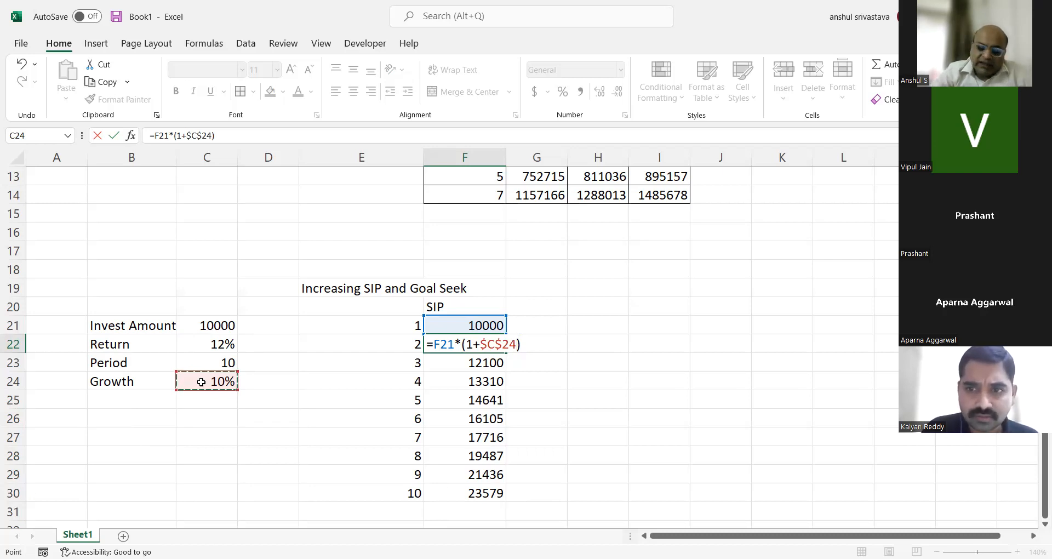
key("Return")
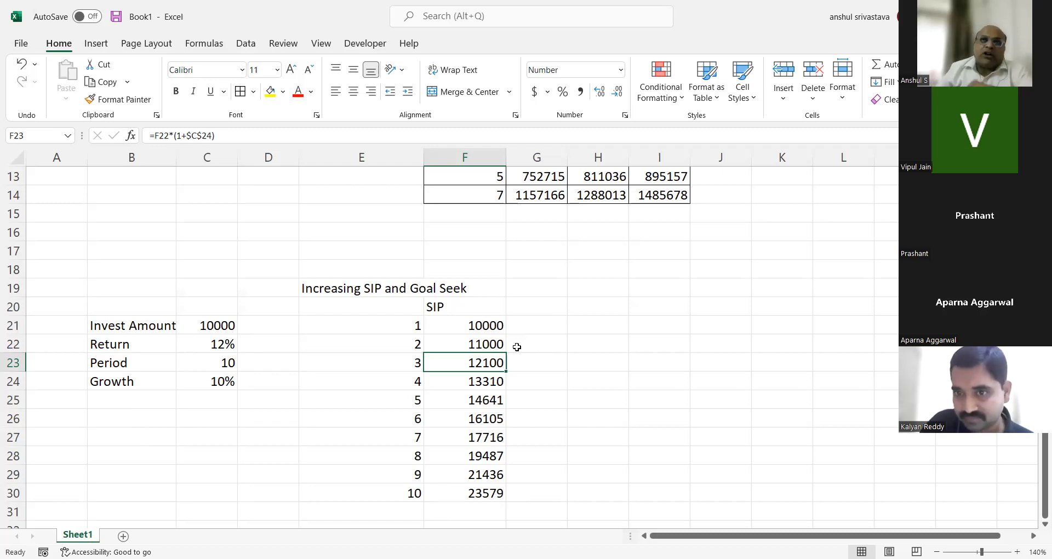
Step: Enter the heading Accumulation in G20 and correct its spelling
left_click(530, 307)
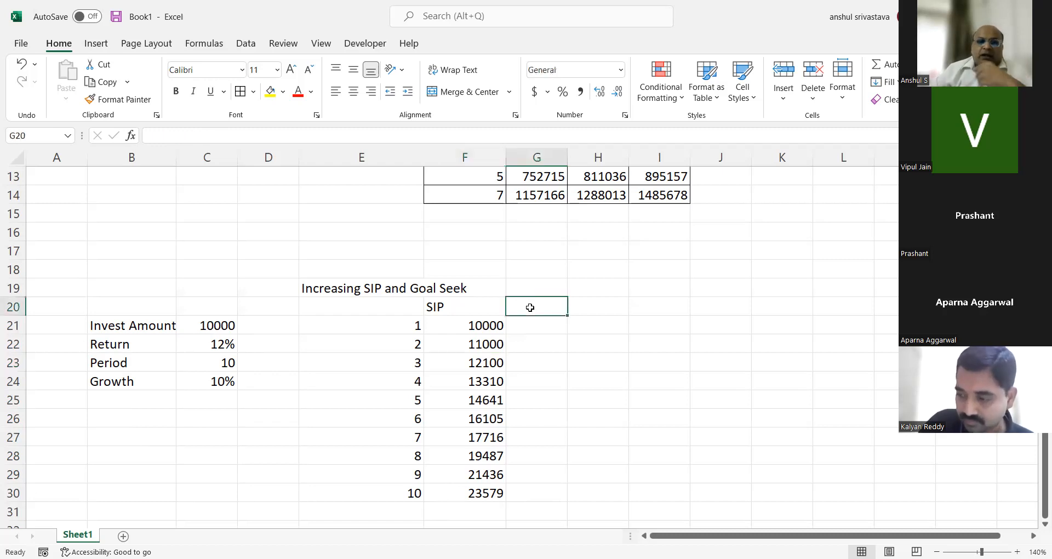
type("Acc")
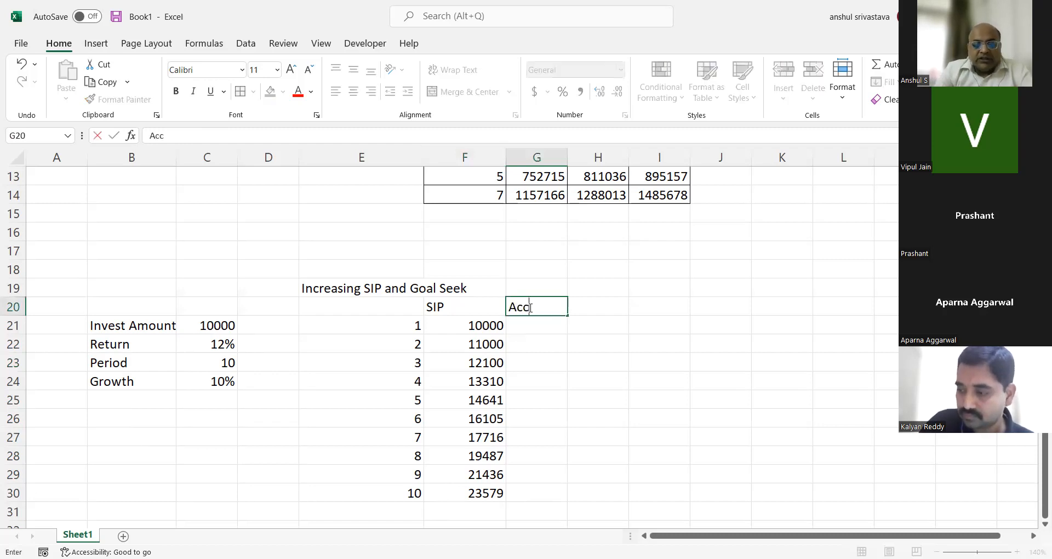
type("umulatioon")
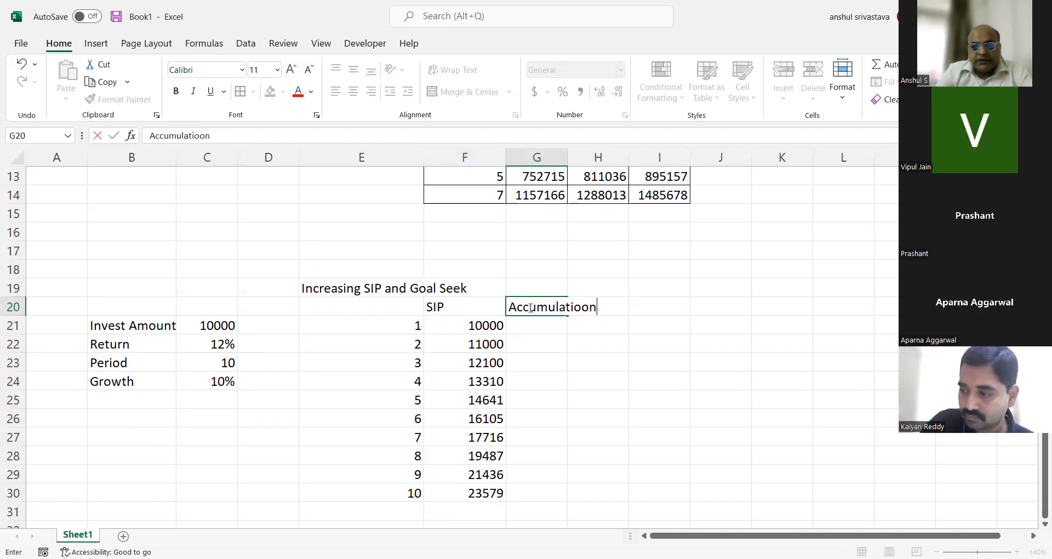
key("Return")
left_click(538, 310)
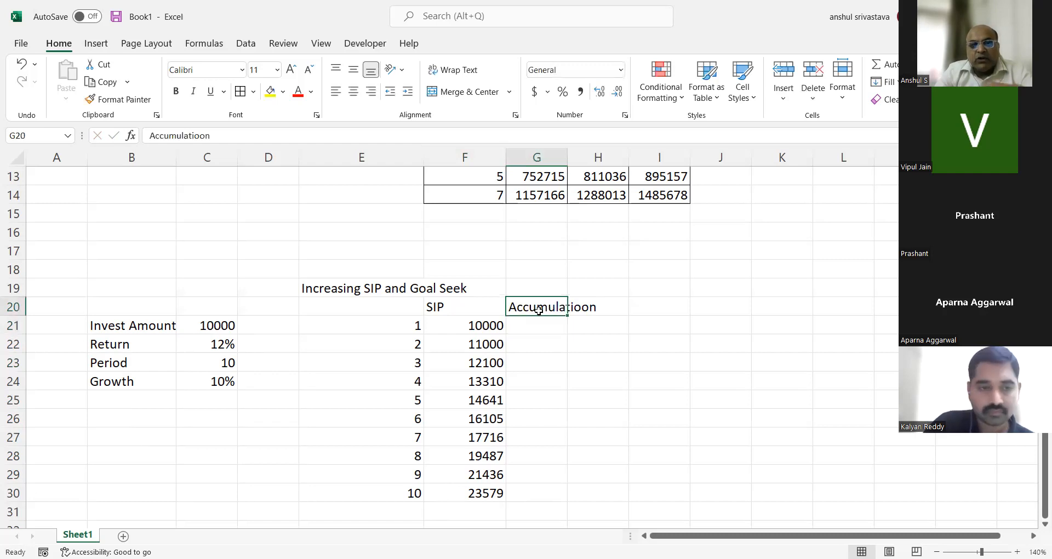
left_click(216, 135)
key("BackSpace")
key("BackSpace")
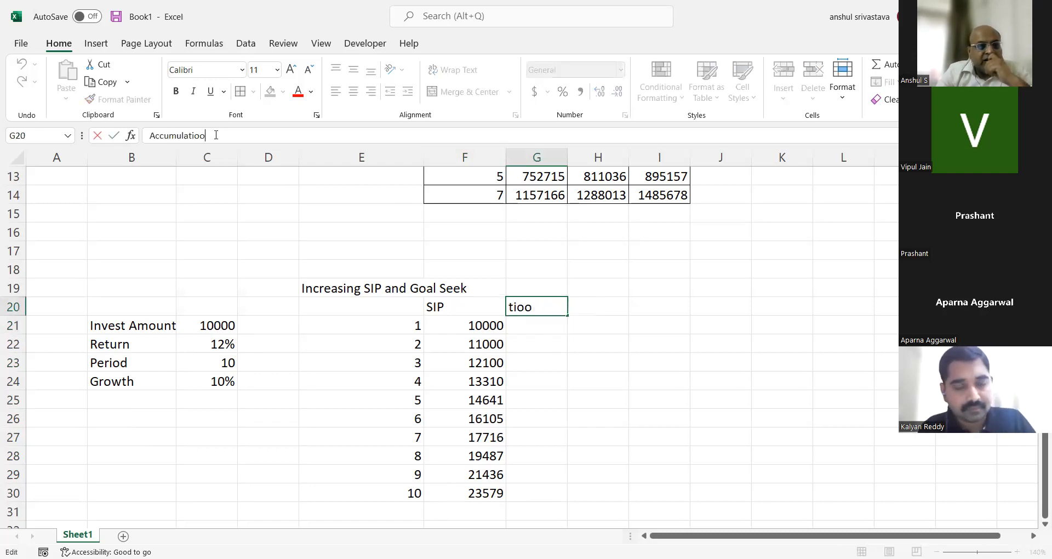
type("n")
key("Return")
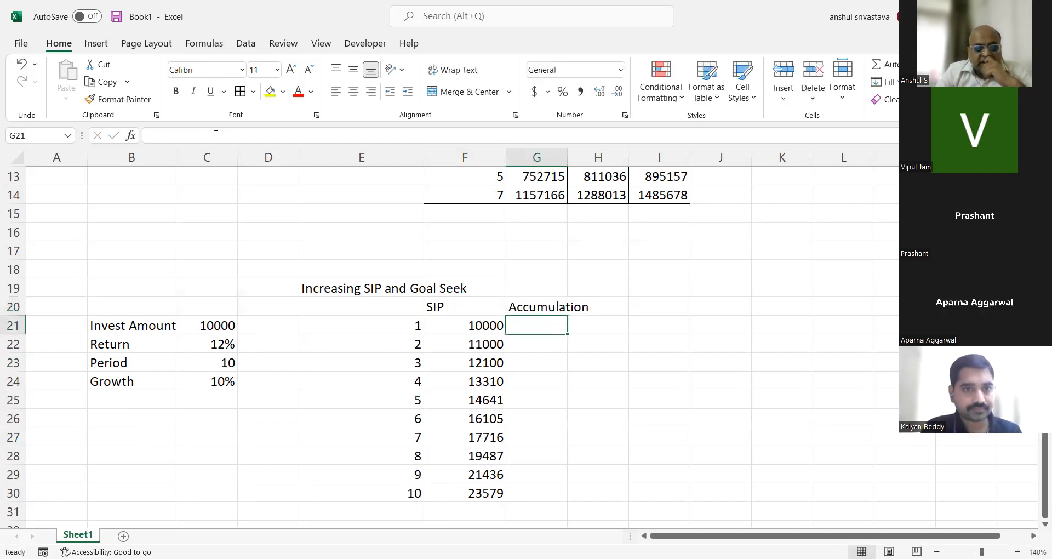
Step: Insert the FV function in G21 with the monthly rate (1+C22)^(1/12)-1
left_click(130, 136)
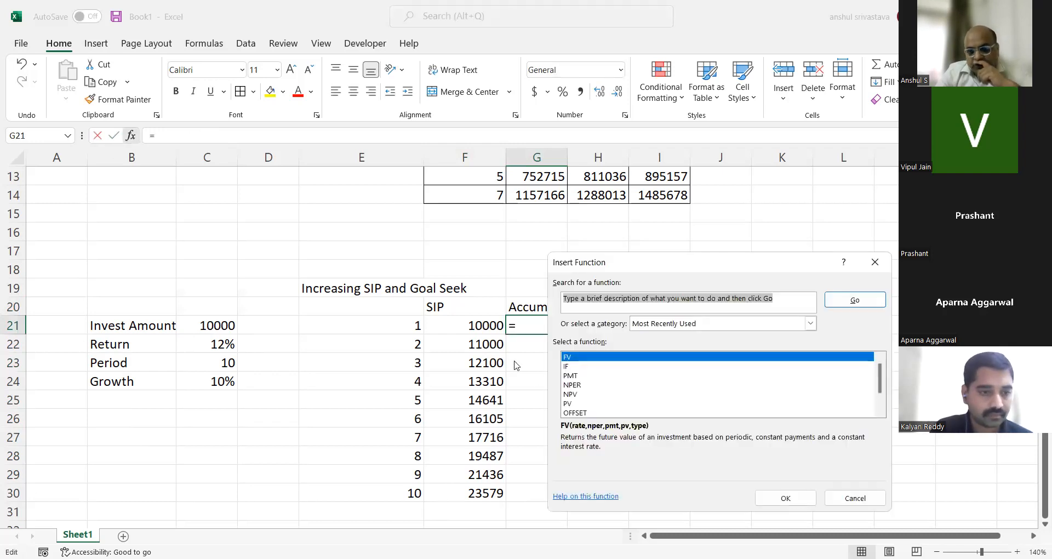
left_click(767, 499)
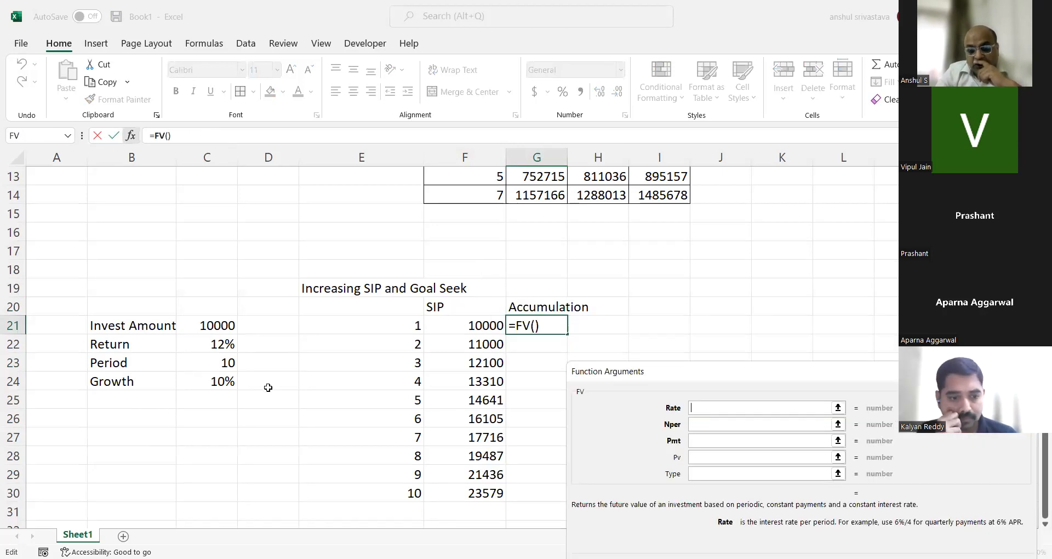
type("(1+")
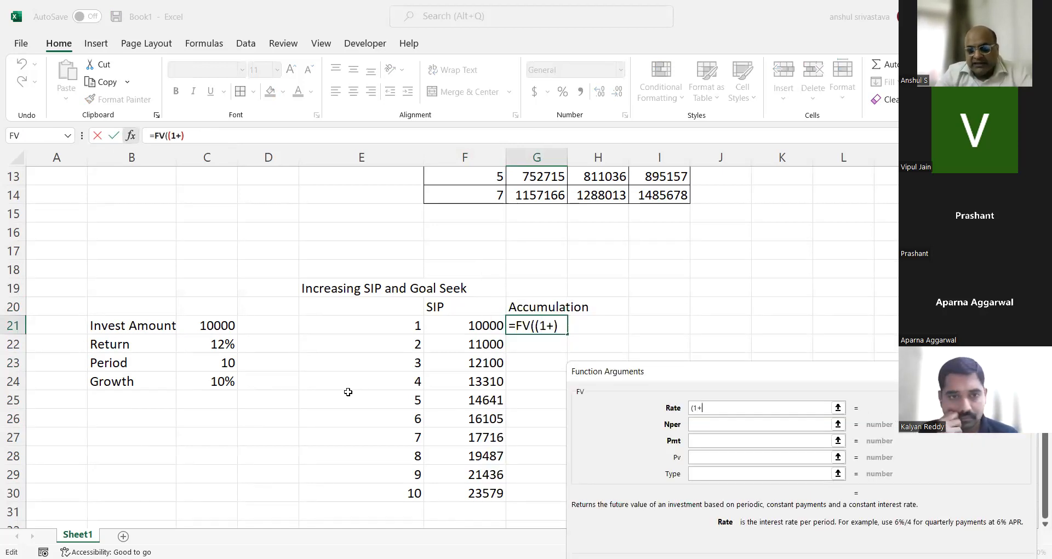
left_click(189, 343)
type(")^(1/1")
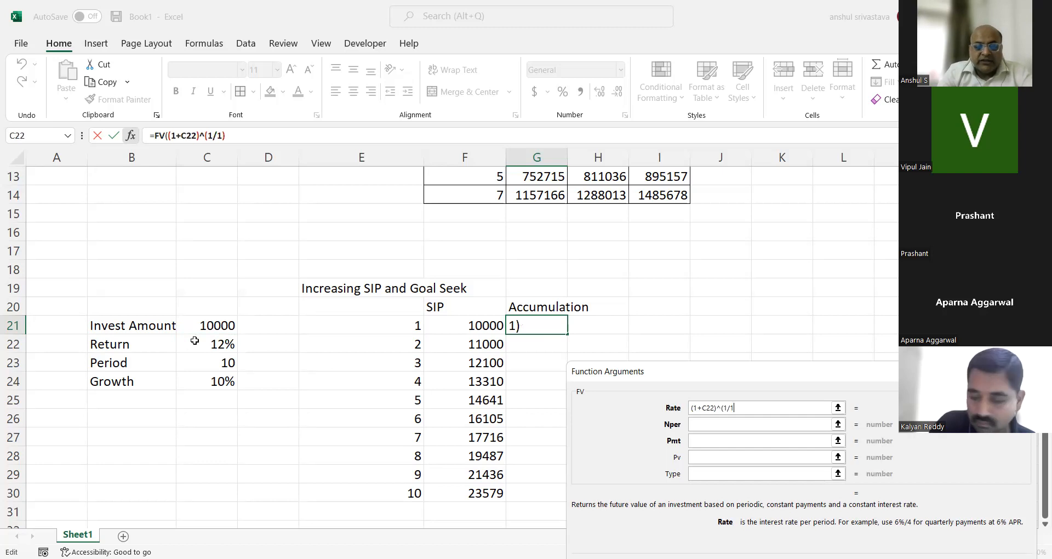
type("2)-1")
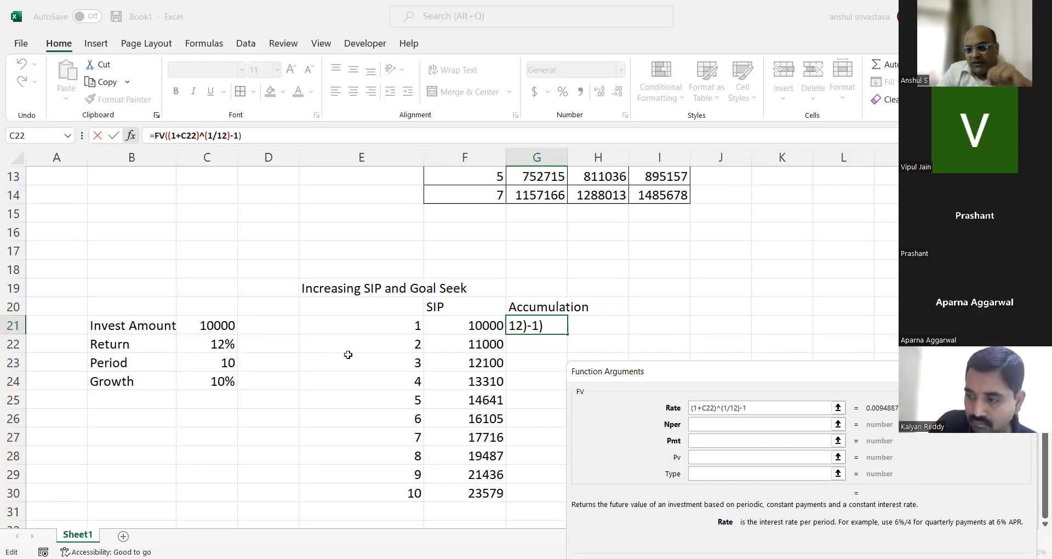
Step: Set the FV function's number of periods to 12 instead of the reference to the total period in C23
left_click(771, 421)
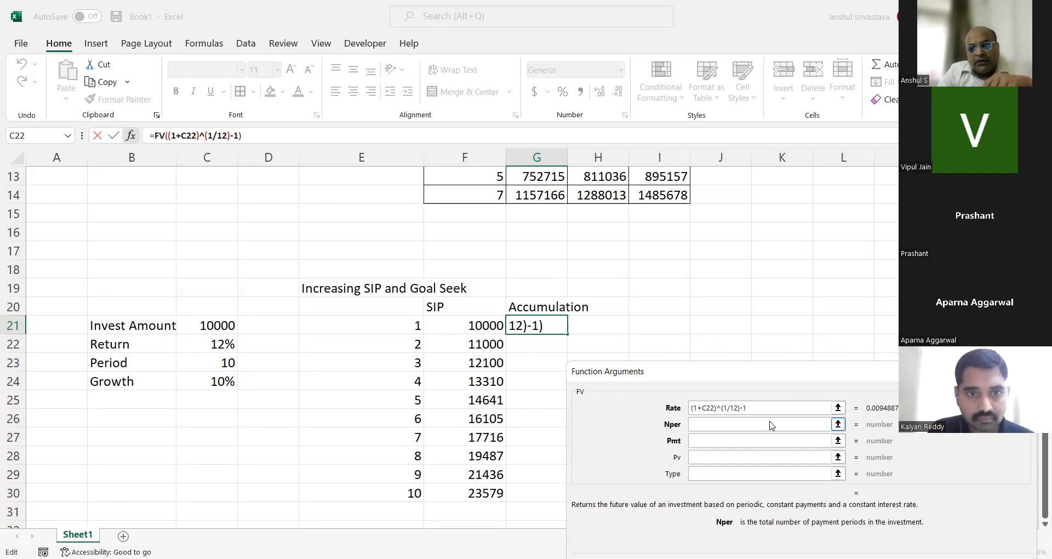
left_click(216, 364)
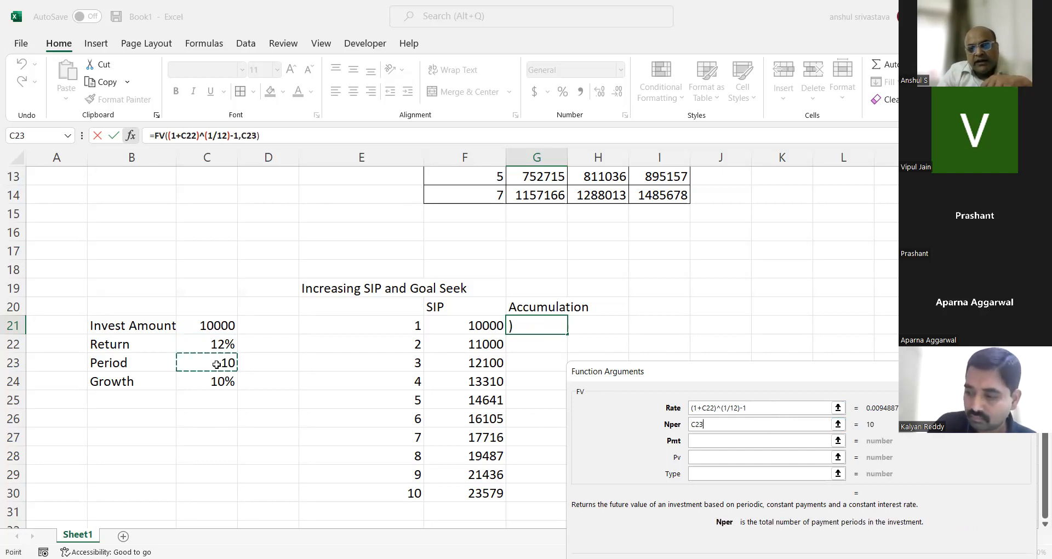
left_click(719, 424)
key("BackSpace")
key("BackSpace")
key("BackSpace")
type("12")
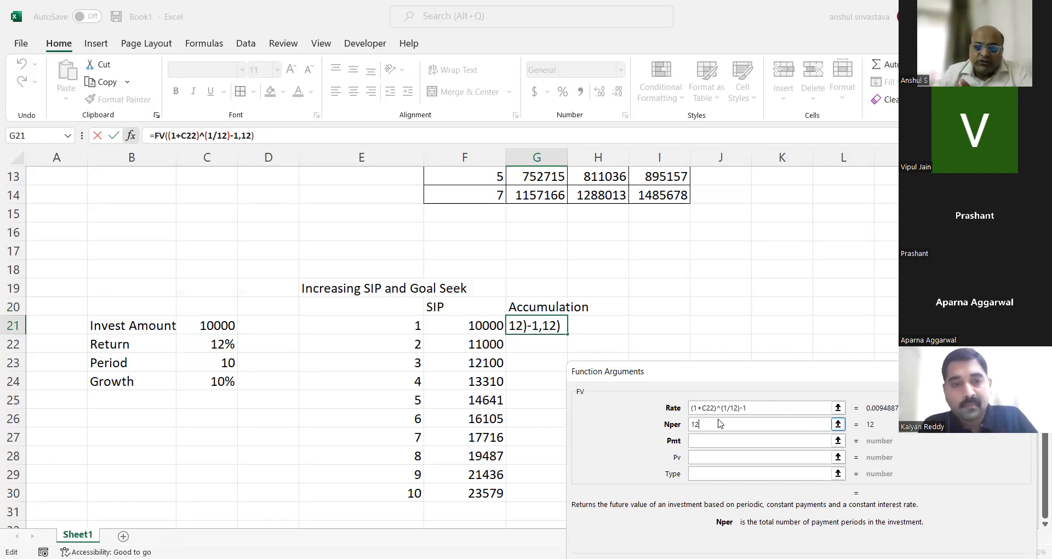
key("Tab")
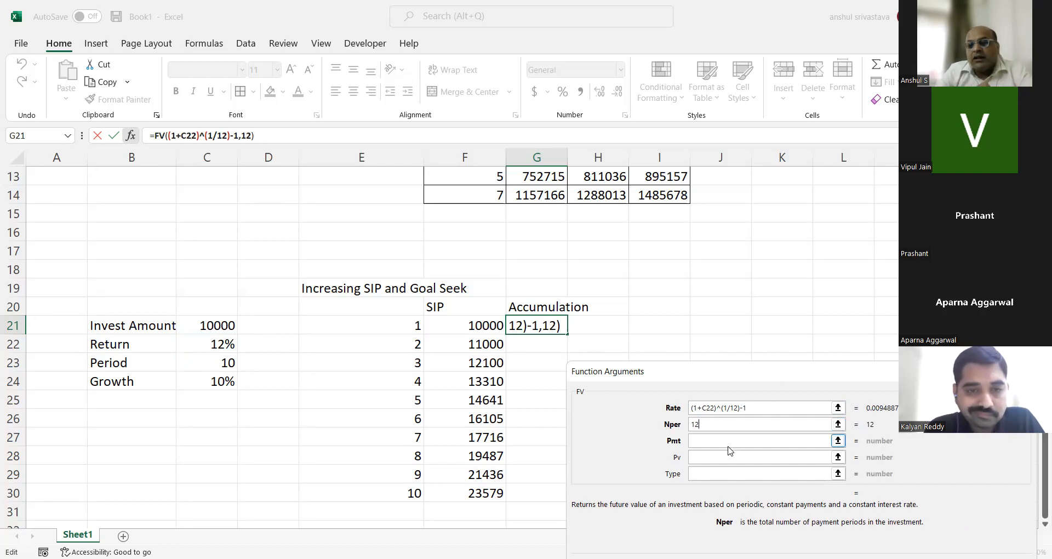
Step: Complete the G21 FV formula with payment -F21, present value G20 and type 1
left_click(725, 441)
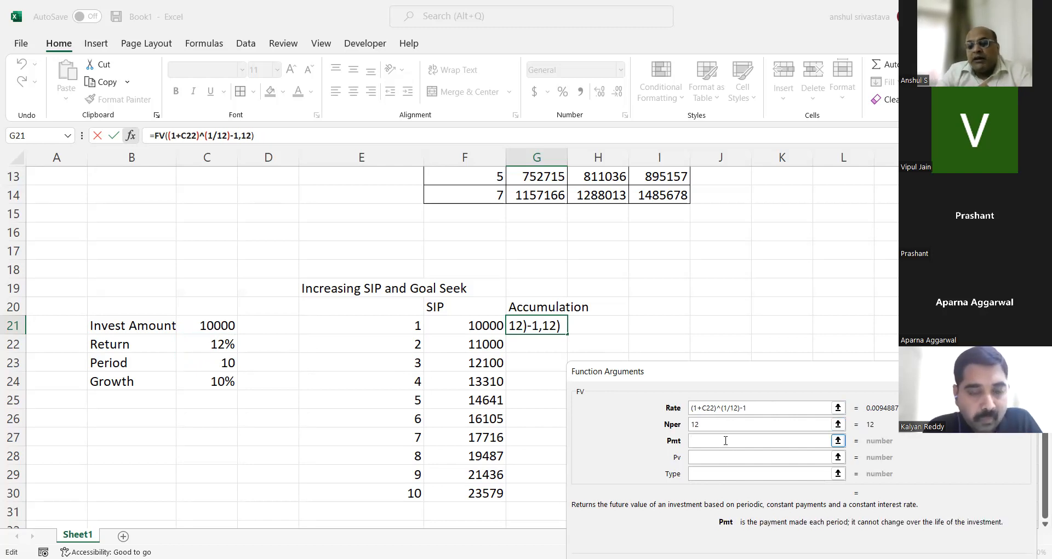
type("-")
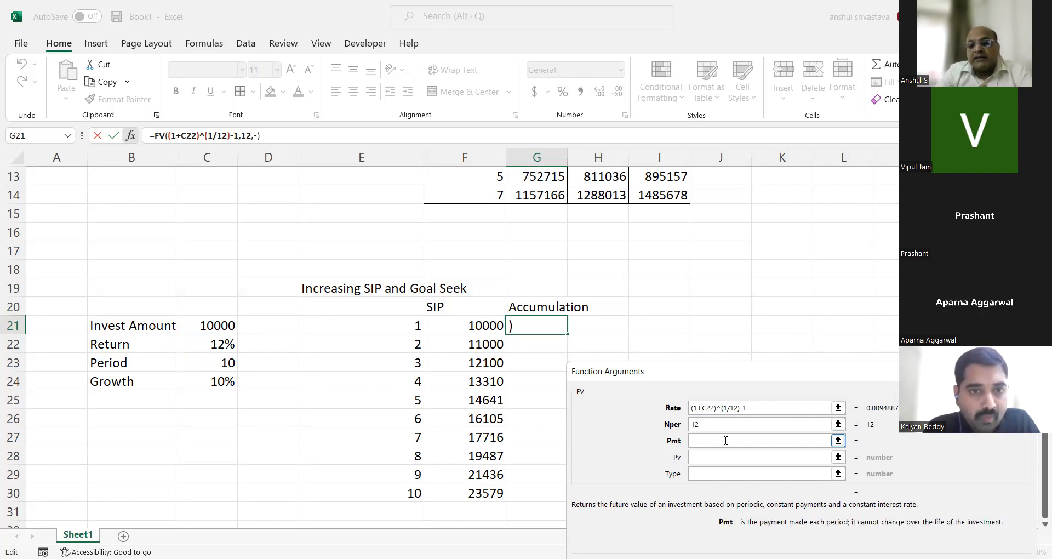
left_click(486, 327)
left_click(708, 458)
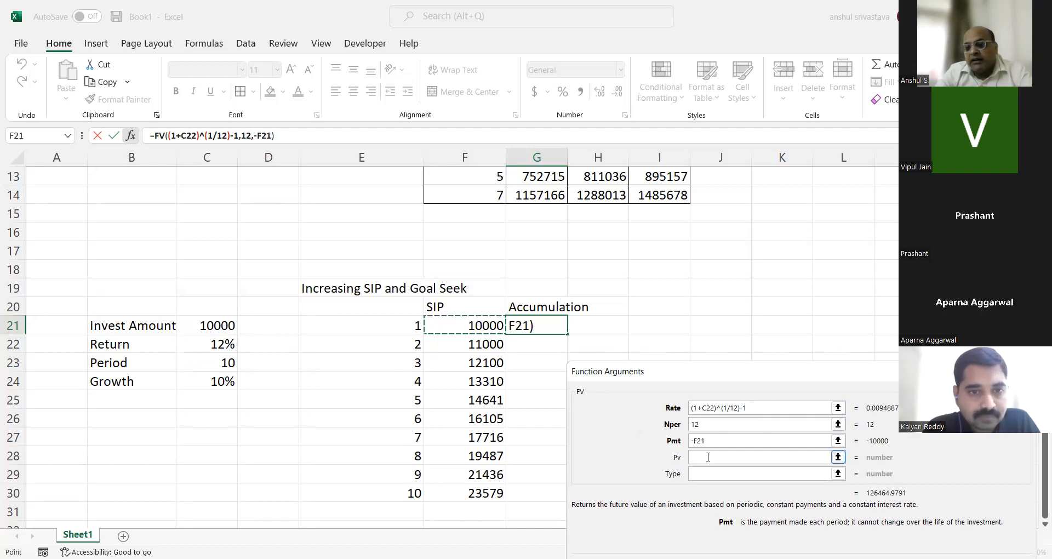
type("0")
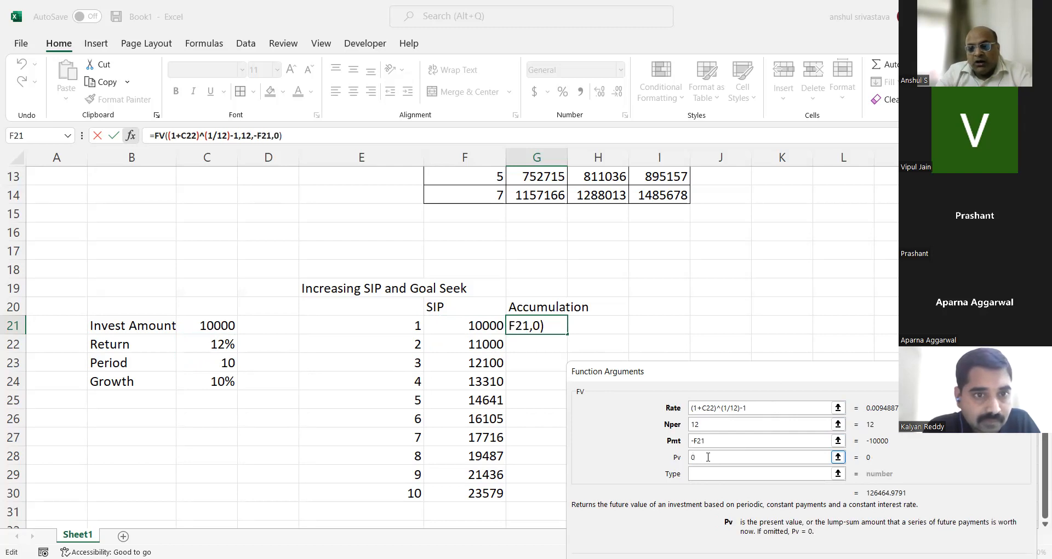
key("BackSpace")
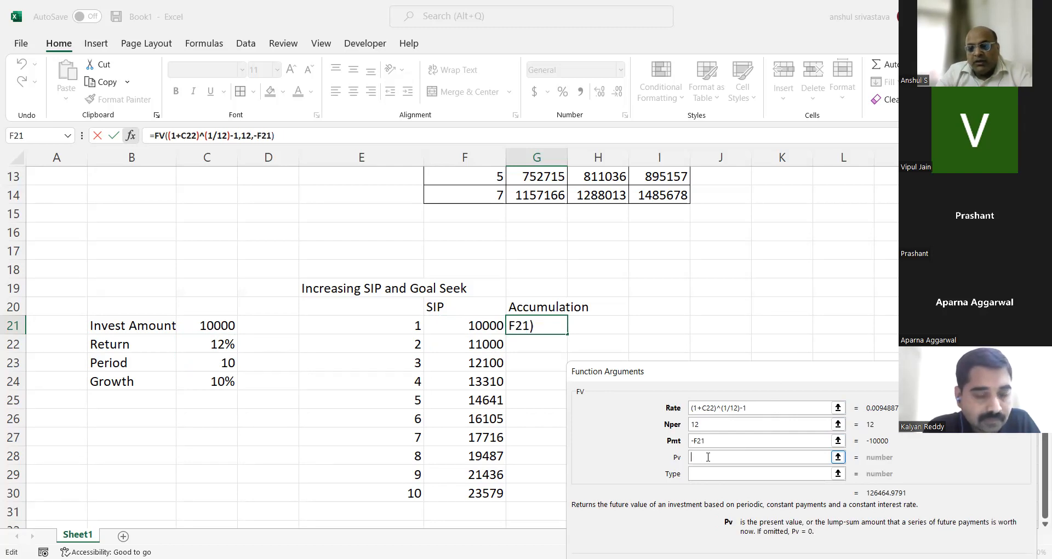
left_click(540, 306)
left_click(700, 472)
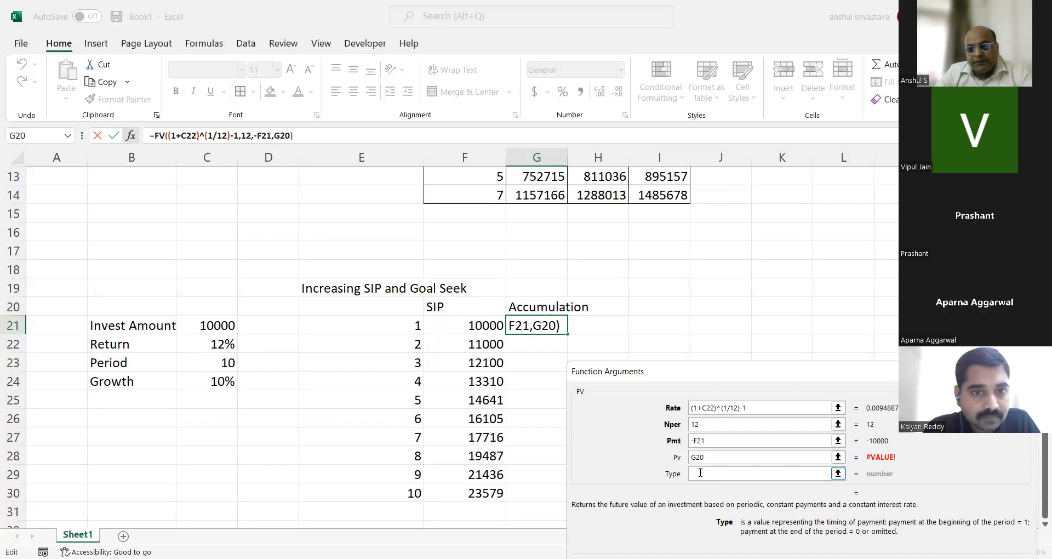
type("1")
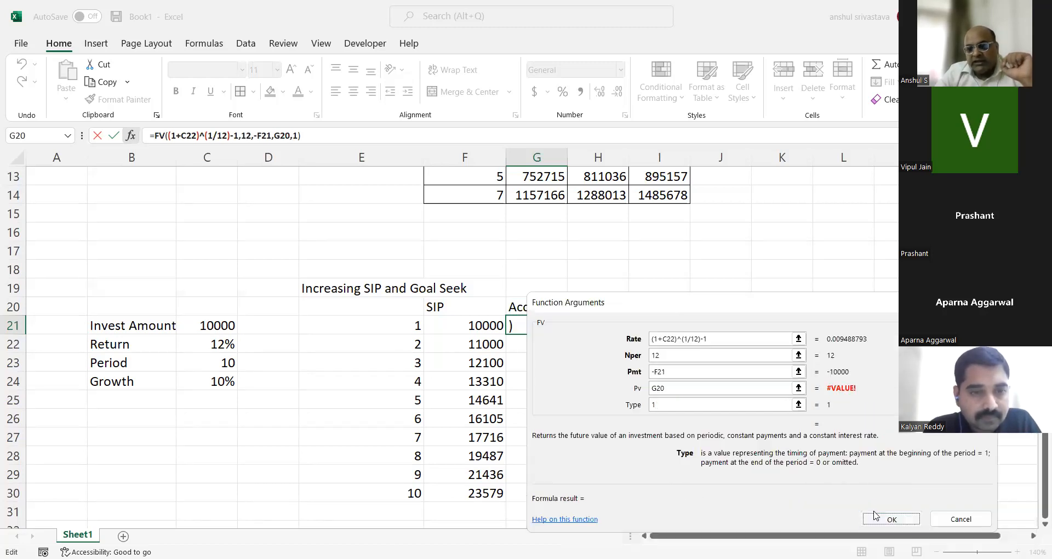
key("Return")
Step: Replace the contents of G20 with a starting balance of 0
left_click(556, 304)
type("0")
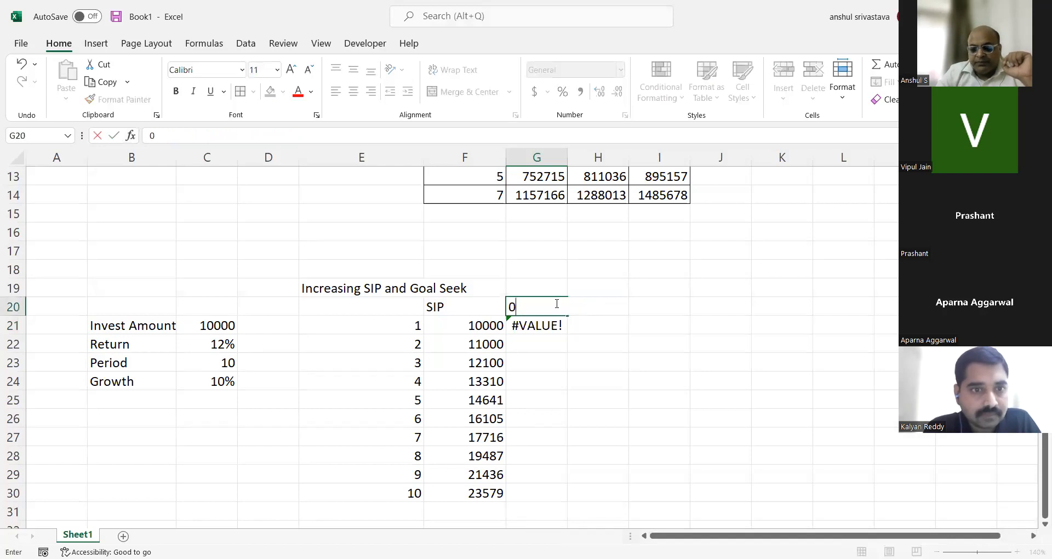
key("Return")
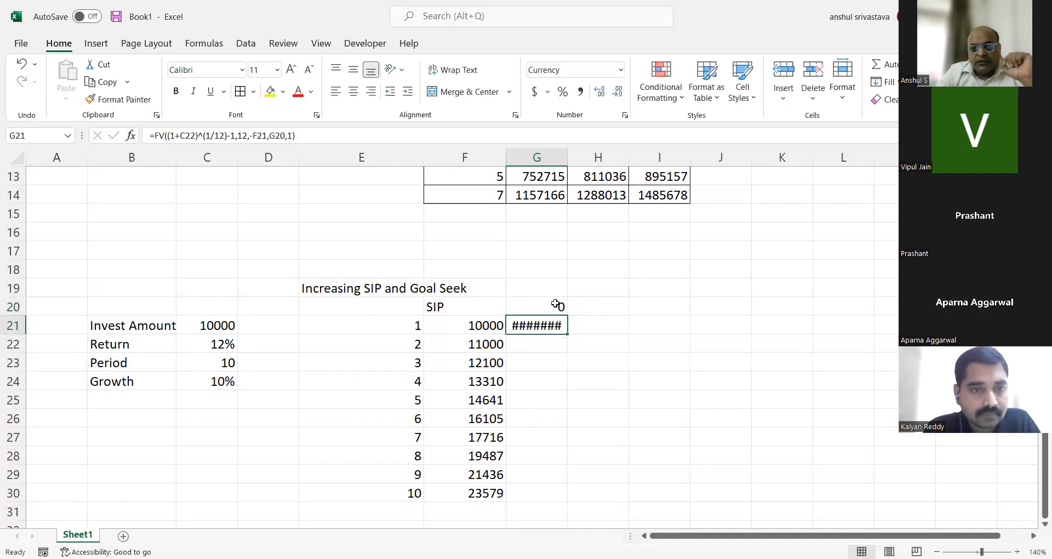
Step: Fit column G's width to its contents and display G21 in General number format
double_click(568, 159)
key("ctrl+shift+grave")
Step: Enter the heading Accumulation in G19, above the starting balance
left_click(562, 305)
left_click(562, 290)
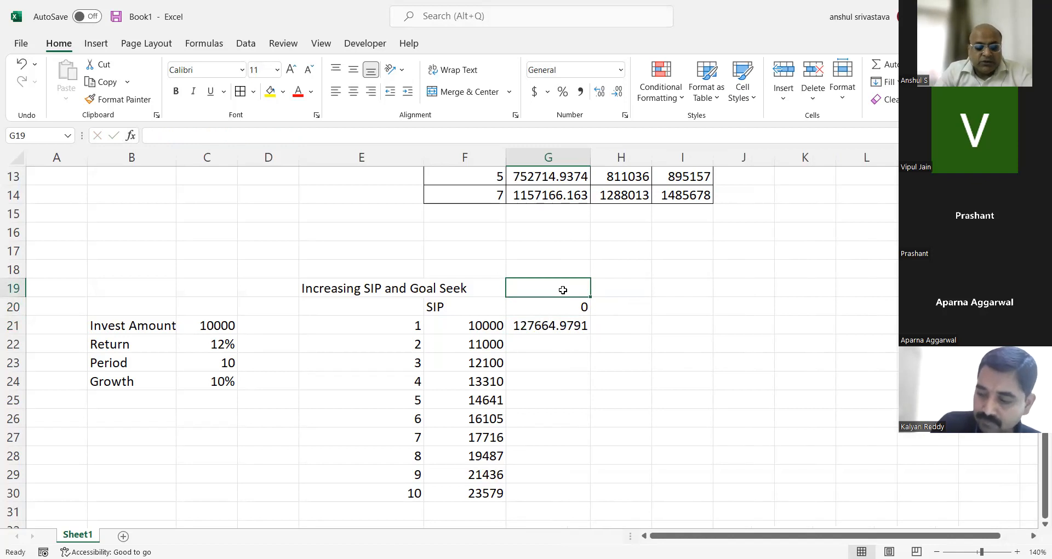
type("Accumulation")
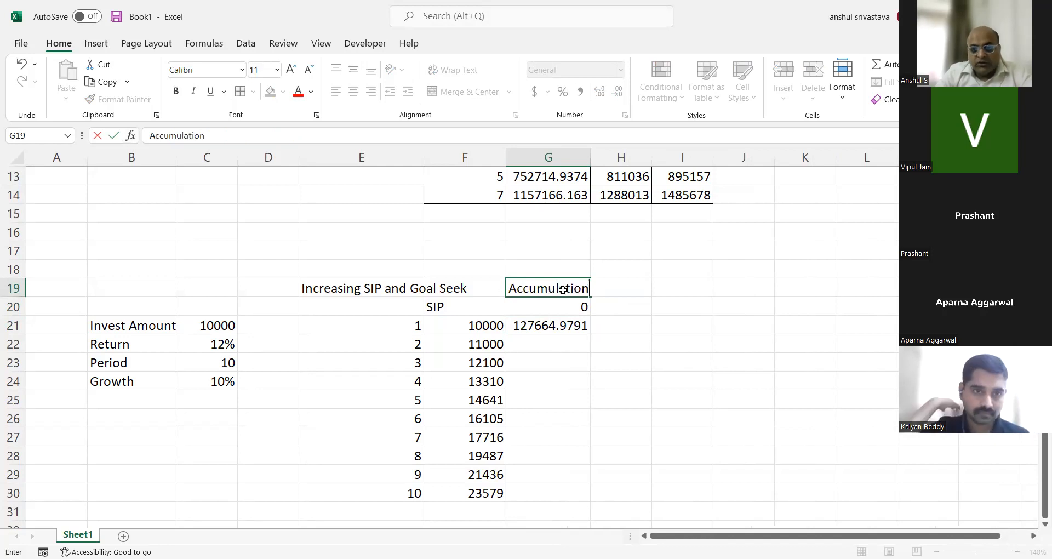
key("Return")
key("Return")
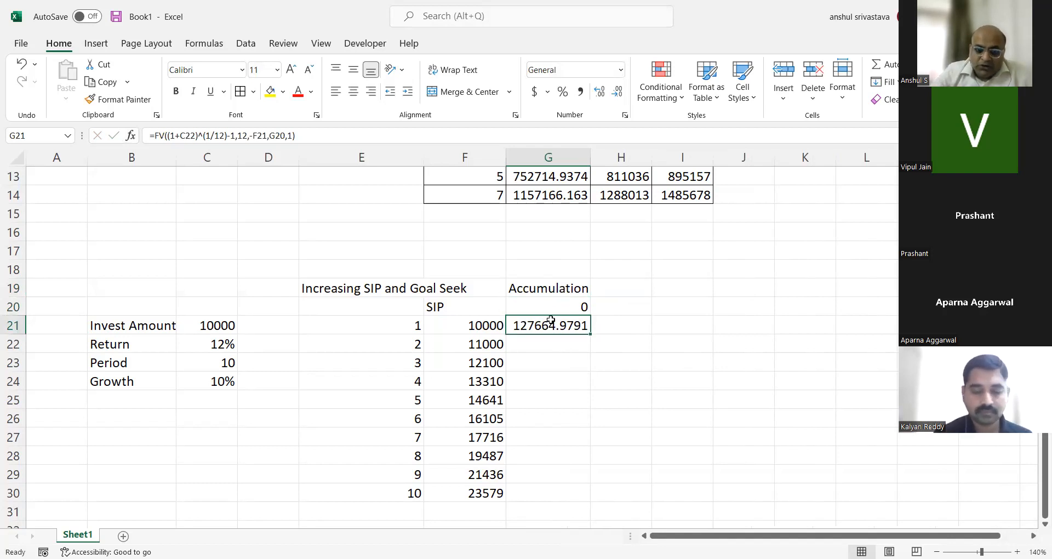
Step: Fill the FV accumulation formula from G21 down through G30
left_click(543, 347)
left_click(573, 327)
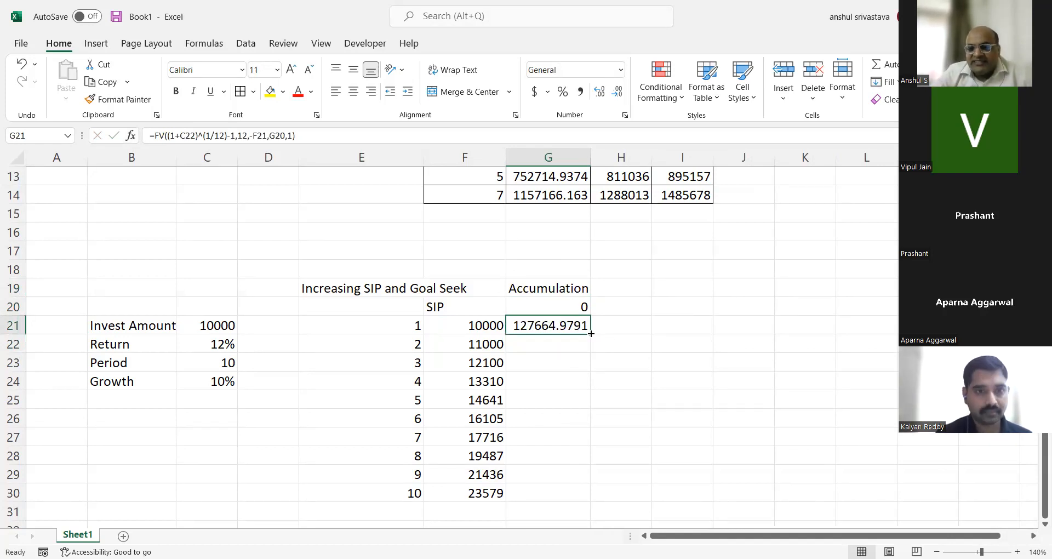
double_click(589, 333)
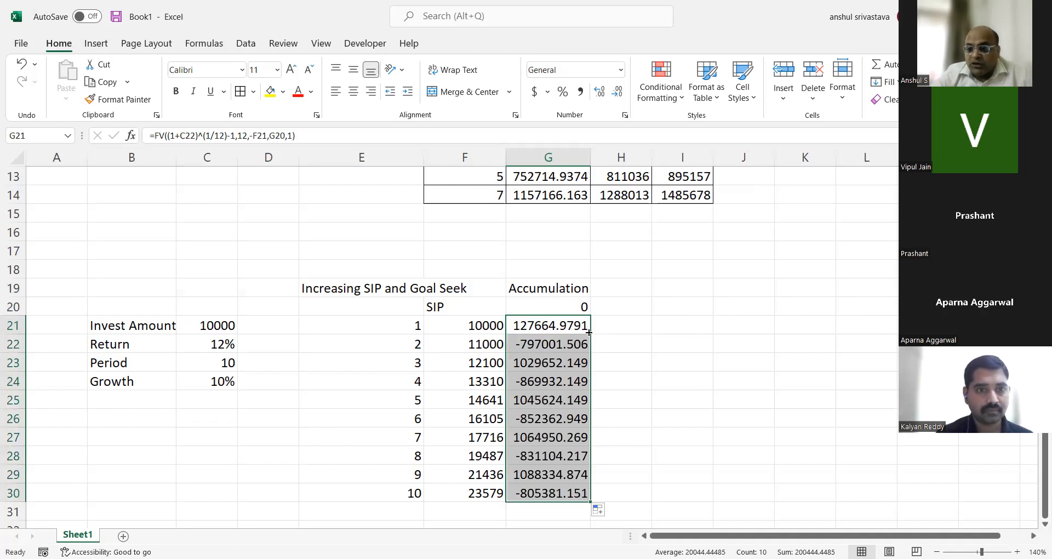
Step: Undo the fill below G21 and make the return reference absolute as $C$22 in the FV rate argument of G21
key("ctrl+z")
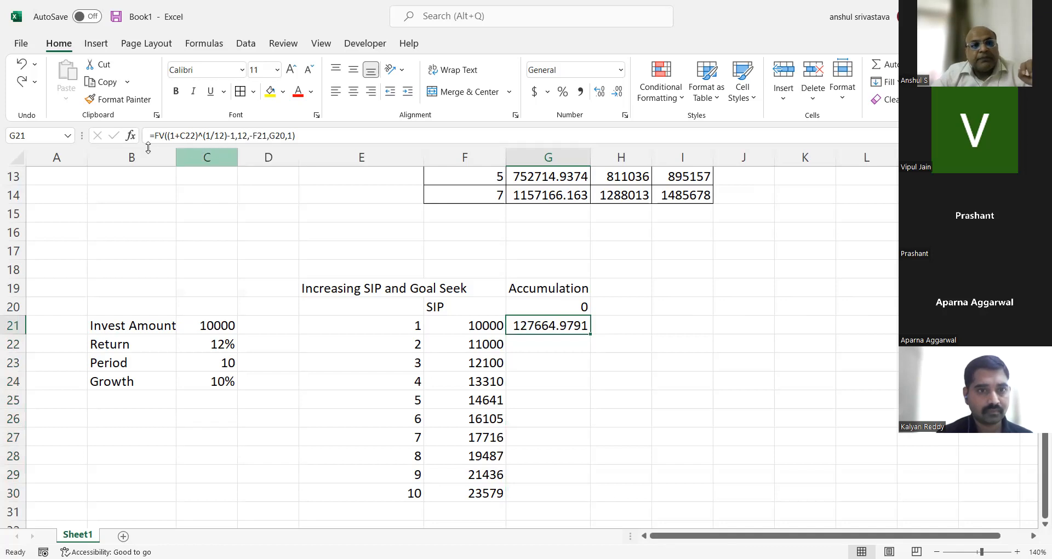
left_click(131, 136)
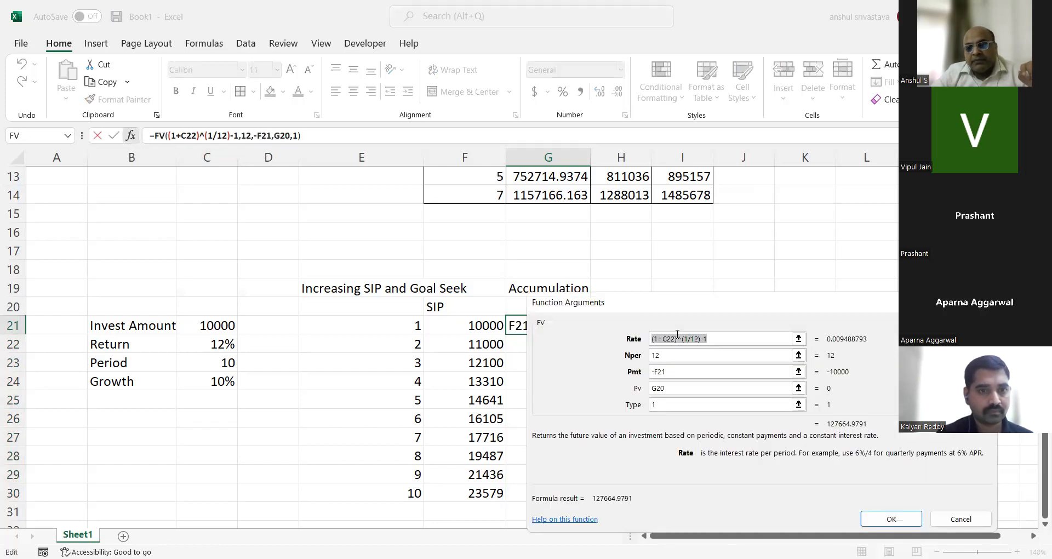
left_click(670, 338)
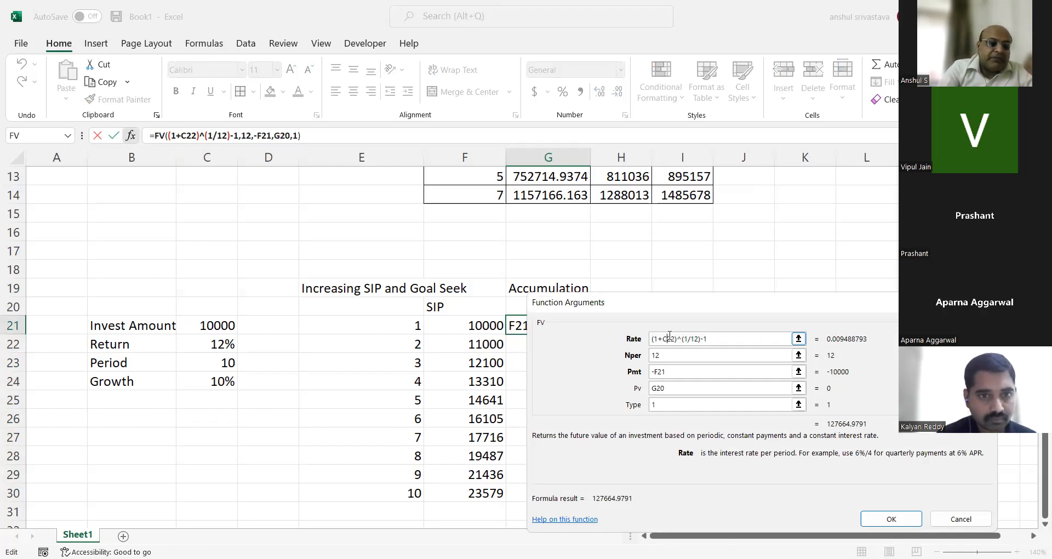
key("F4")
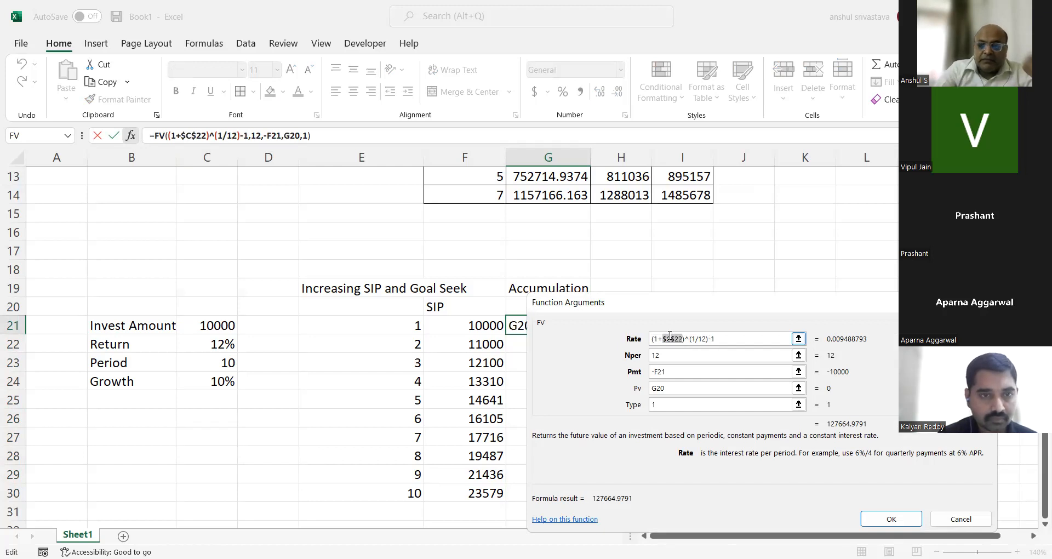
left_click(892, 519)
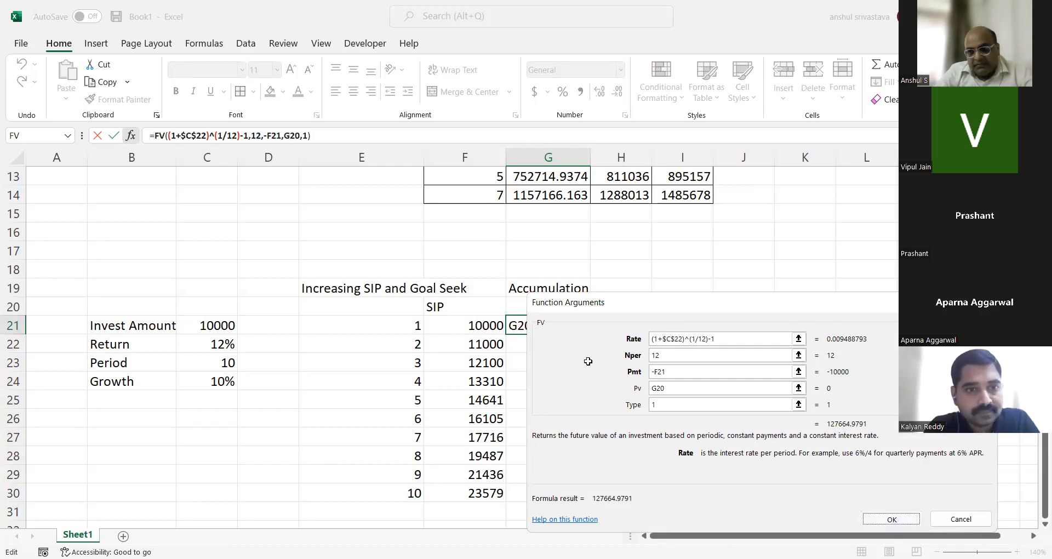
key("Return")
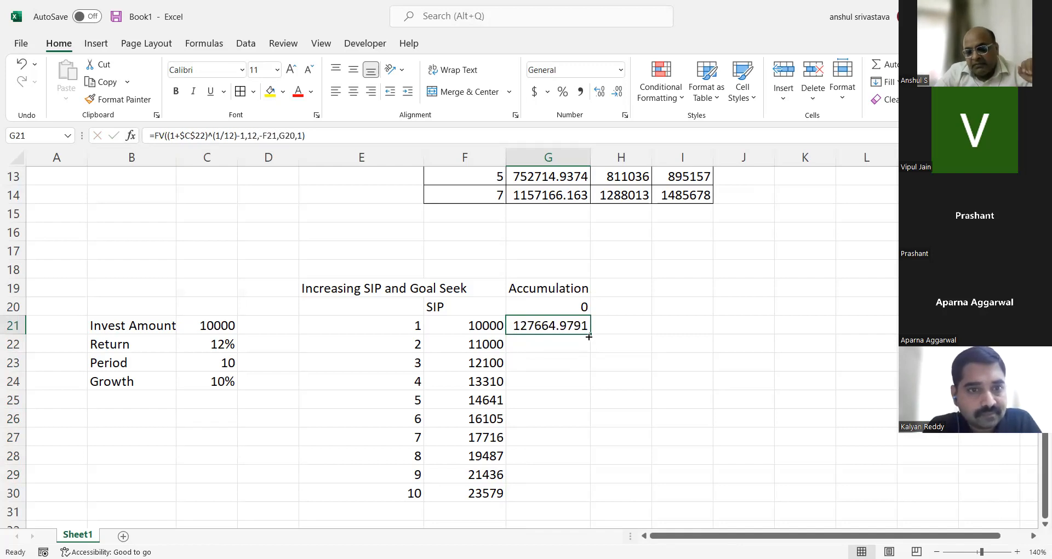
Step: Try filling the G21 formula down through G30, undo the fill, and review the FV payment and present value arguments
double_click(589, 336)
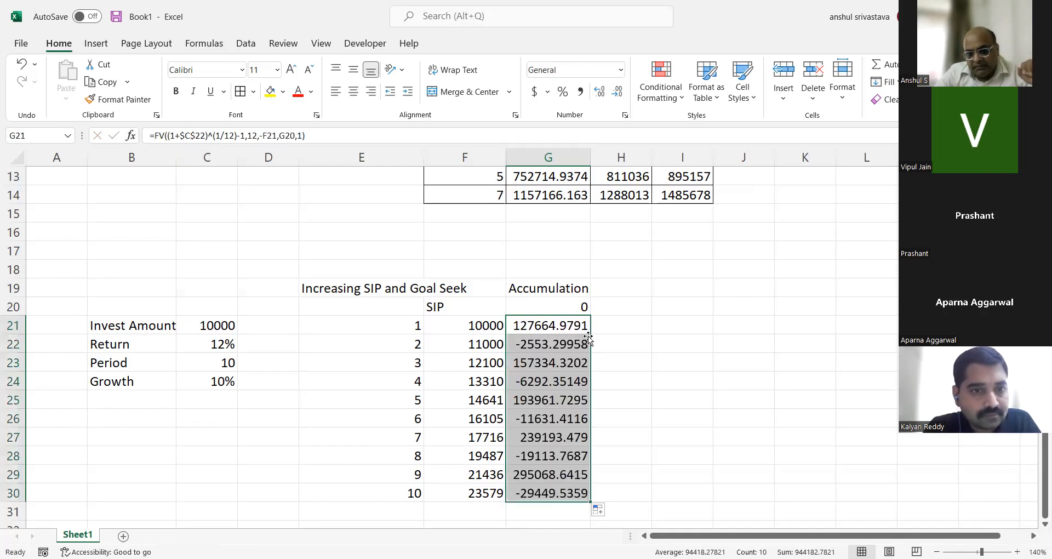
key("ctrl+z")
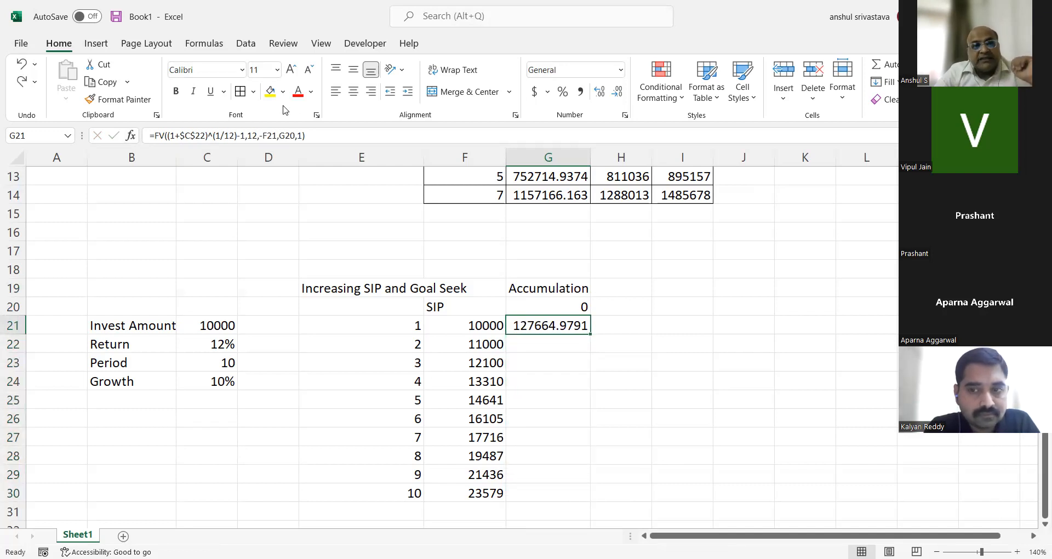
left_click(130, 136)
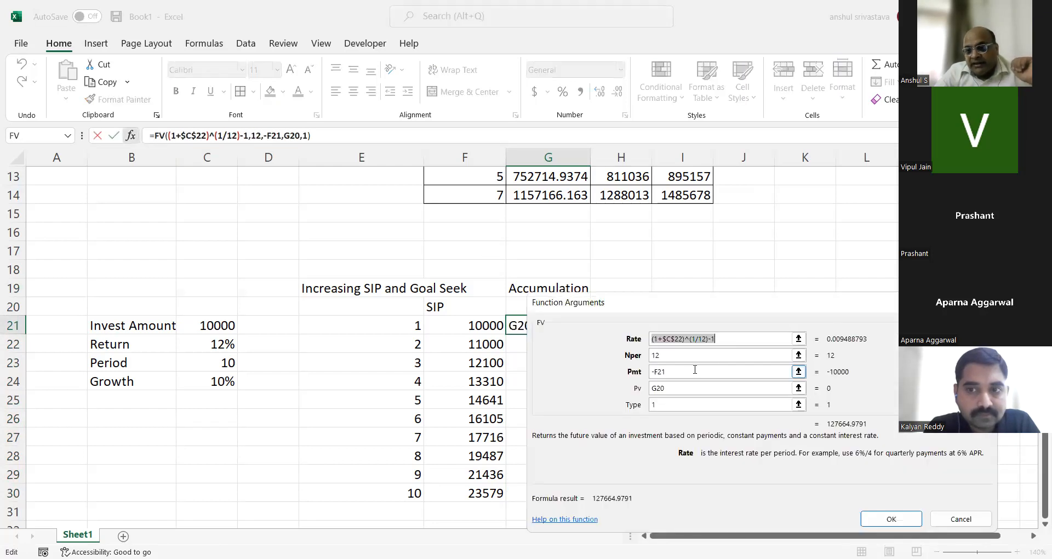
left_click(682, 371)
left_click(665, 389)
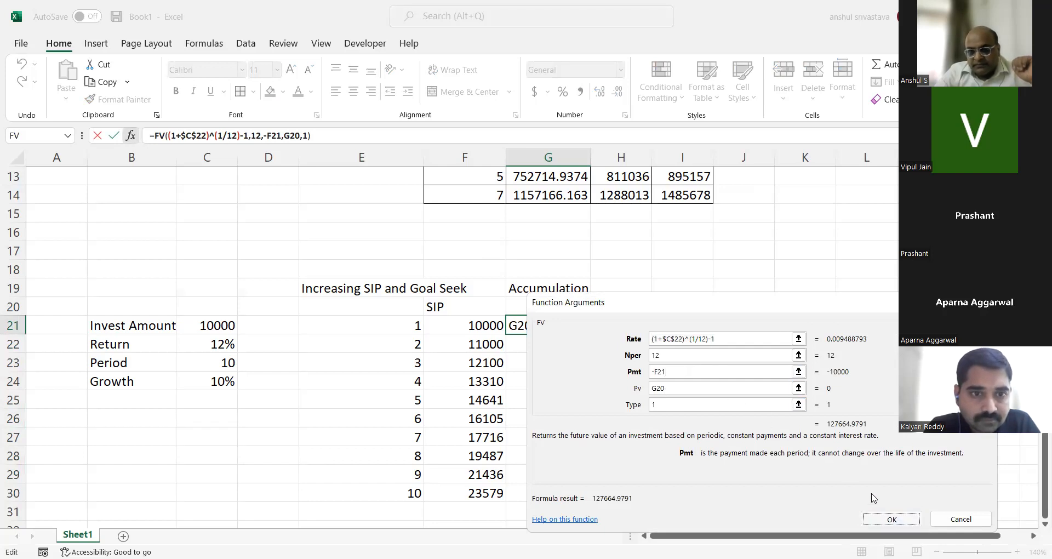
key("Return")
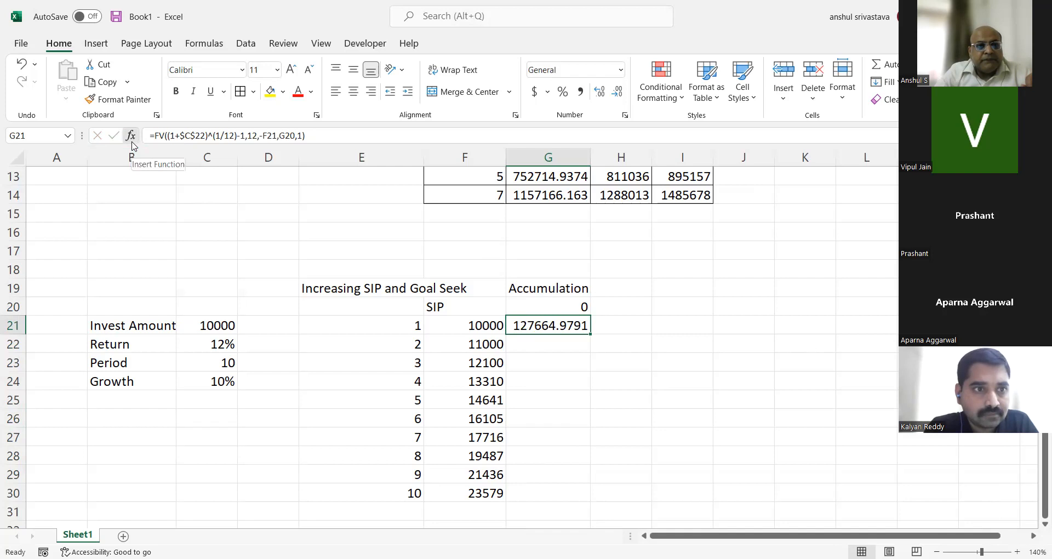
Step: Recheck the FV arguments of G21, retry the fill down through G30, and undo it
key("shift+F3")
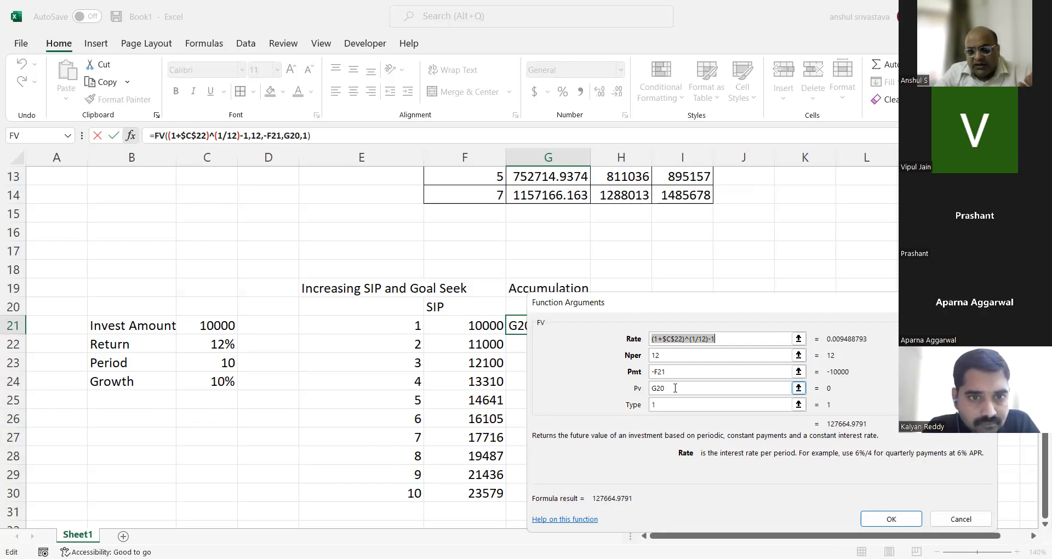
left_click(880, 521)
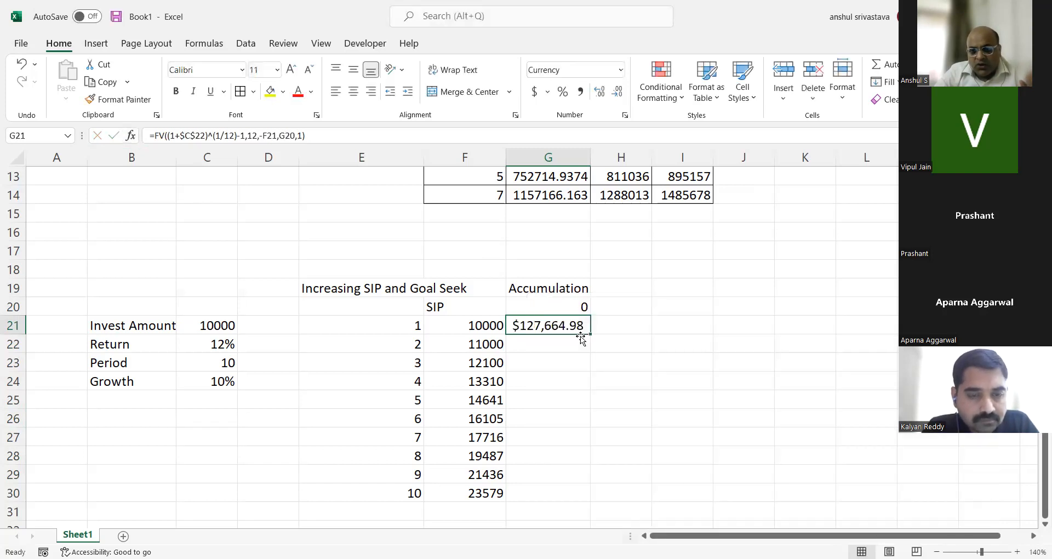
left_click_drag(588, 334, 595, 493)
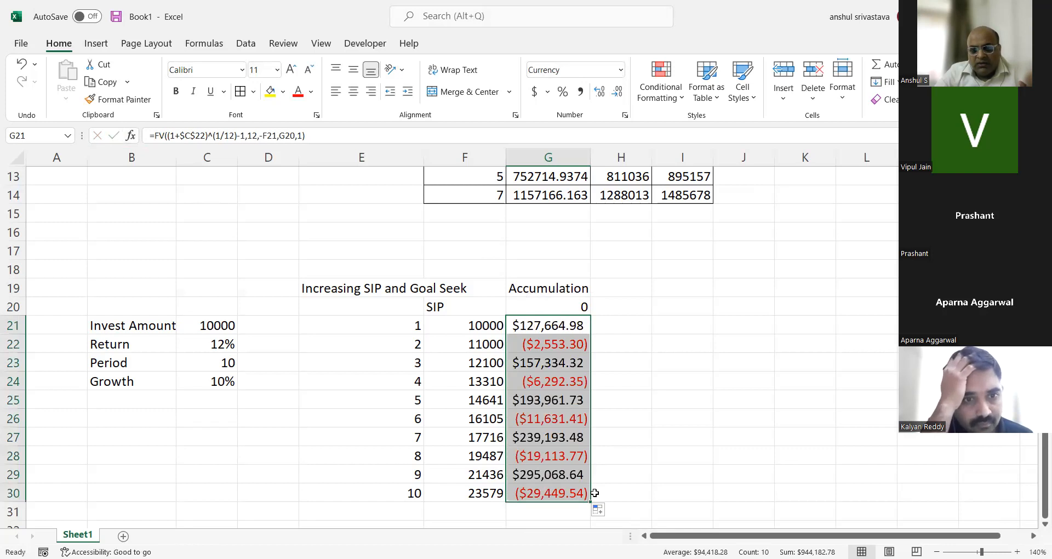
key("ctrl+z")
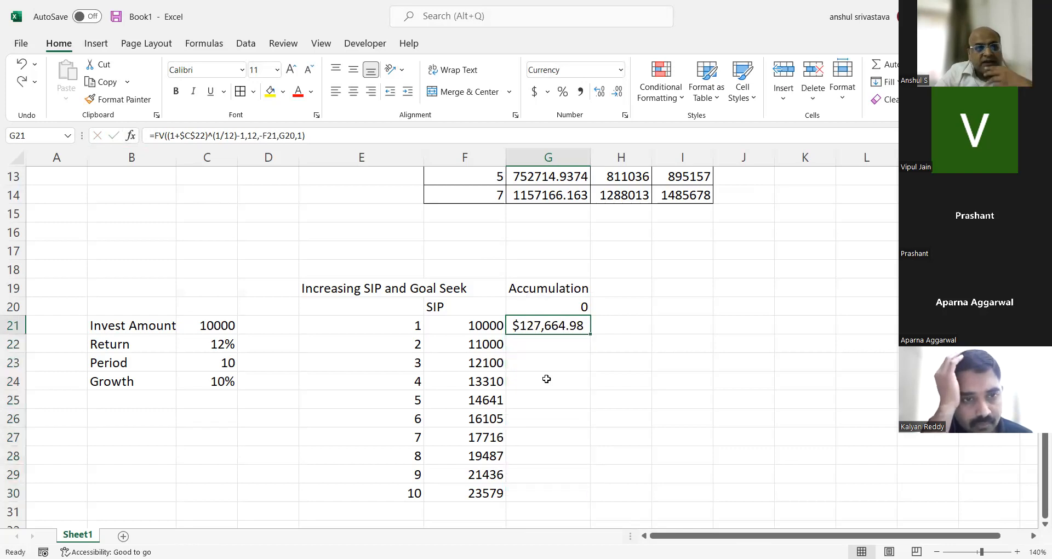
Step: Re-enter G21 as =FV((1+$C$22)^(1/12)-1,12,-F21,-G20,1), with the opening balance negated
type("=")
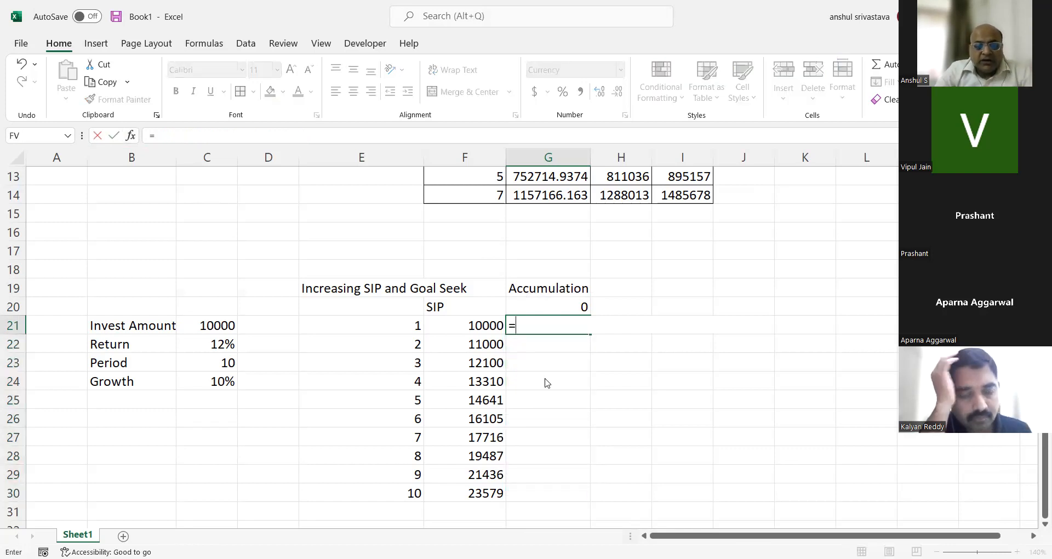
type("fv((1+")
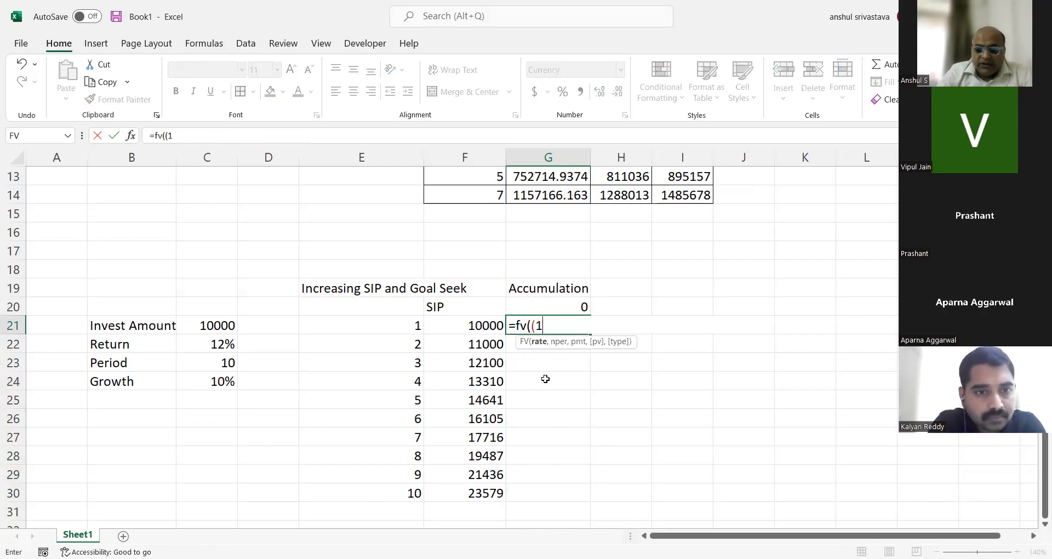
left_click(215, 344)
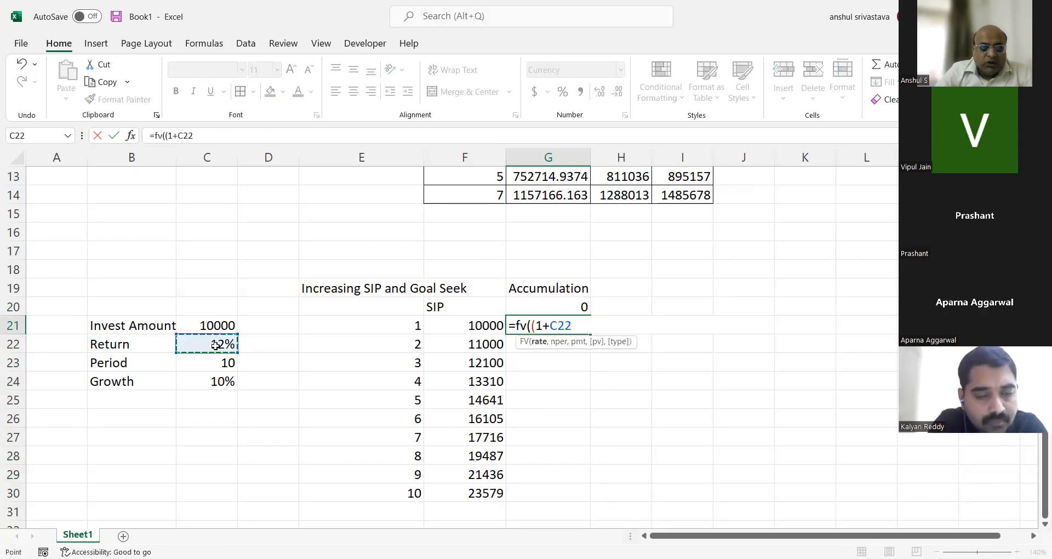
key("F4")
type(")")
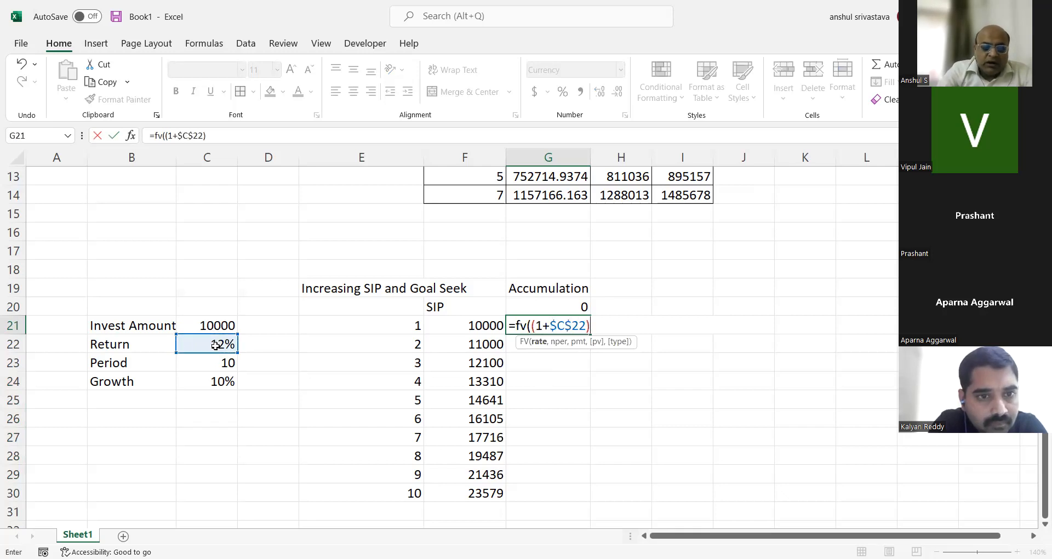
type("^(1/12")
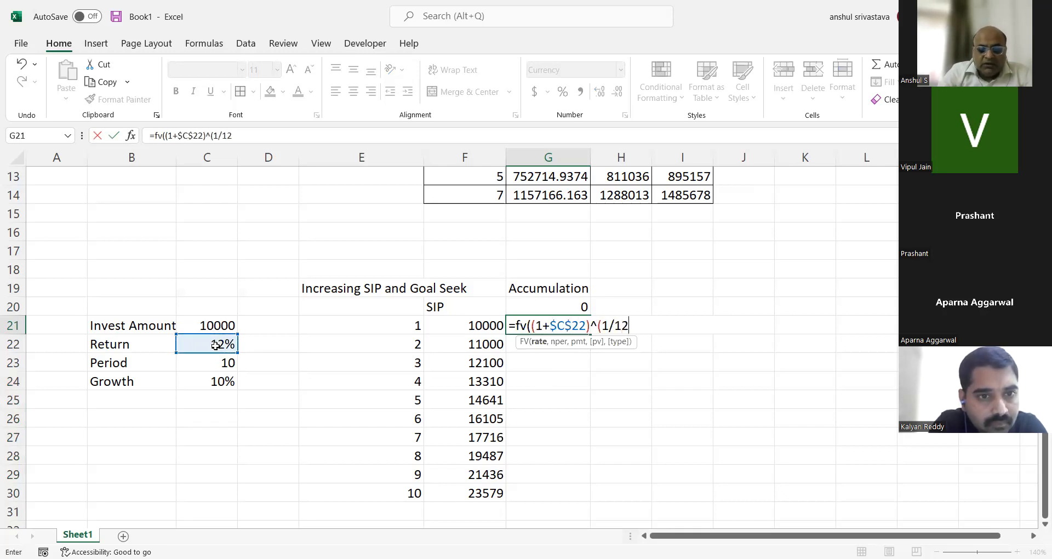
type(")-1,12,")
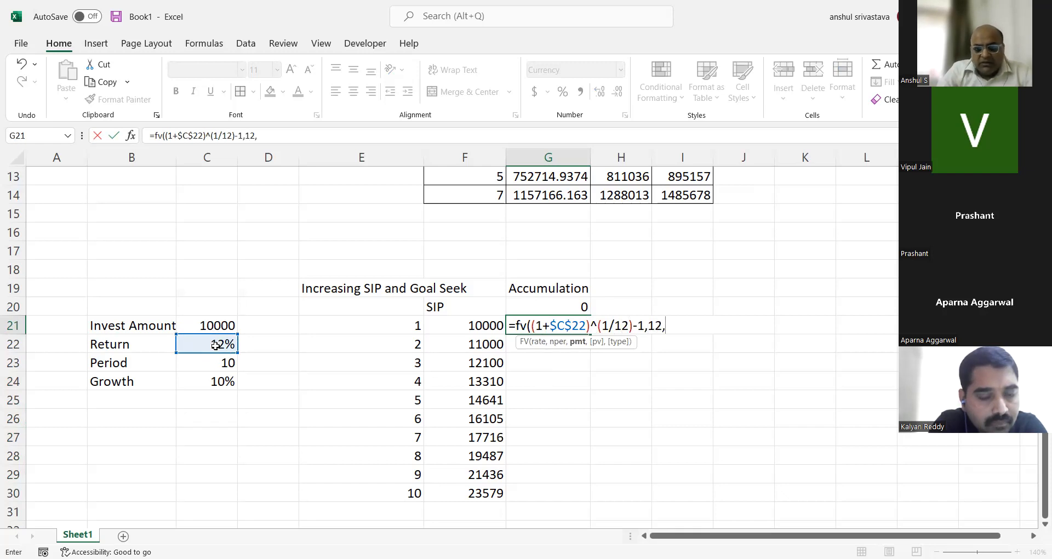
type("-")
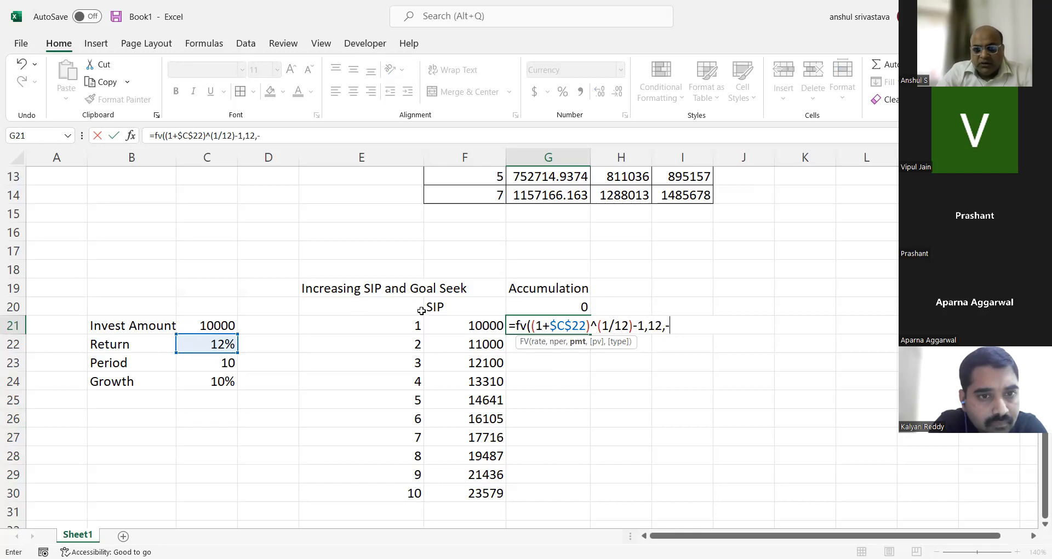
left_click(442, 329)
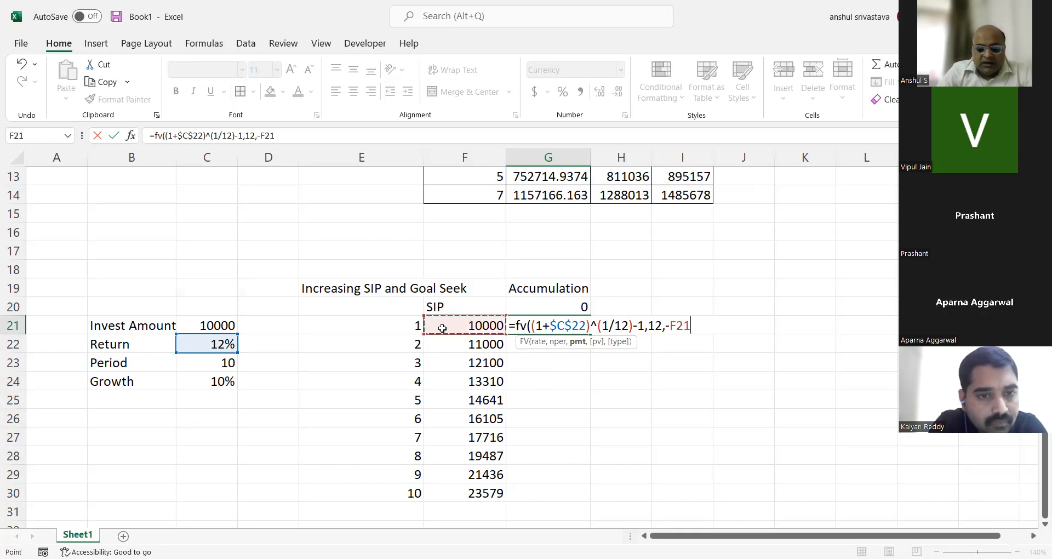
type(",-")
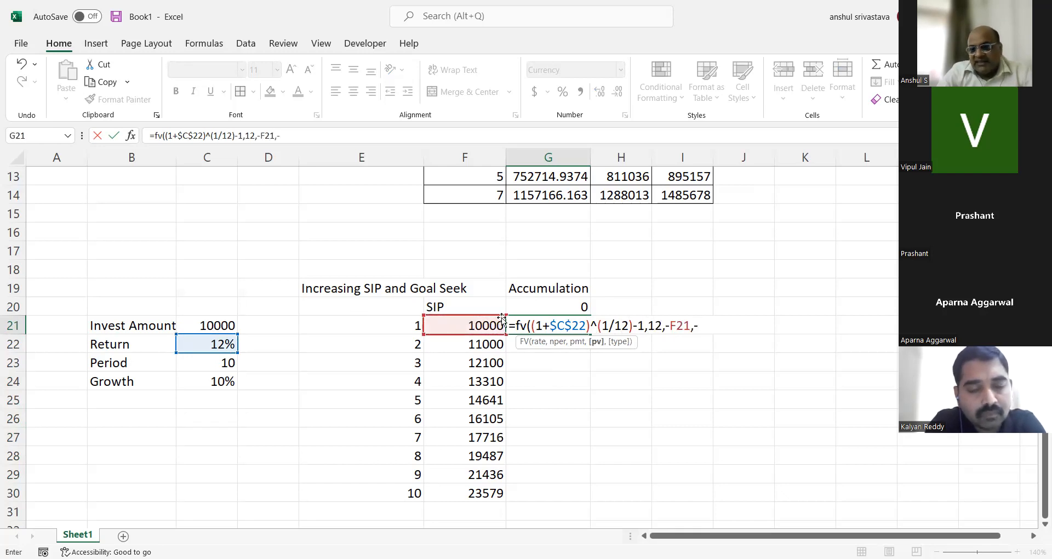
left_click(537, 307)
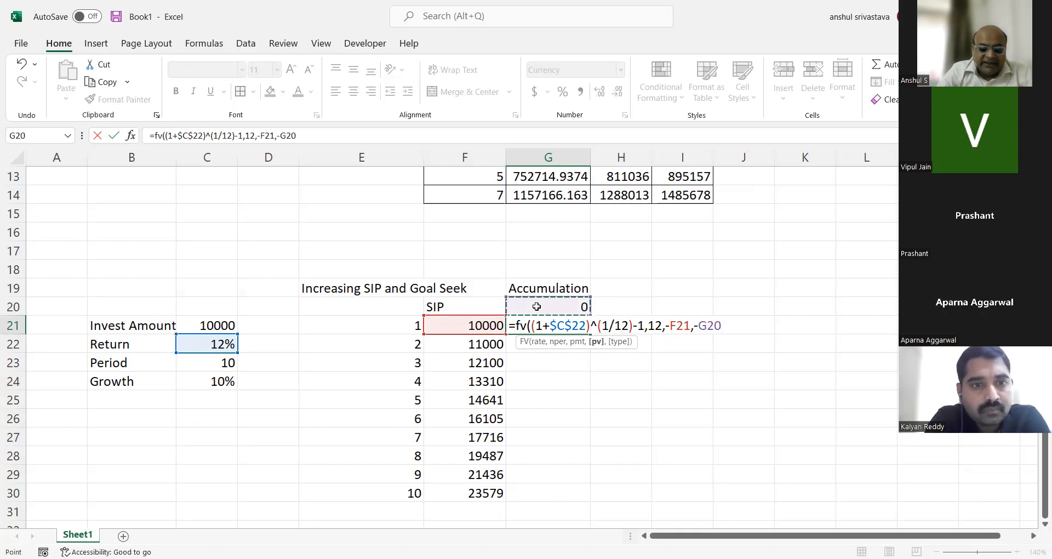
type(",1")
key("Return")
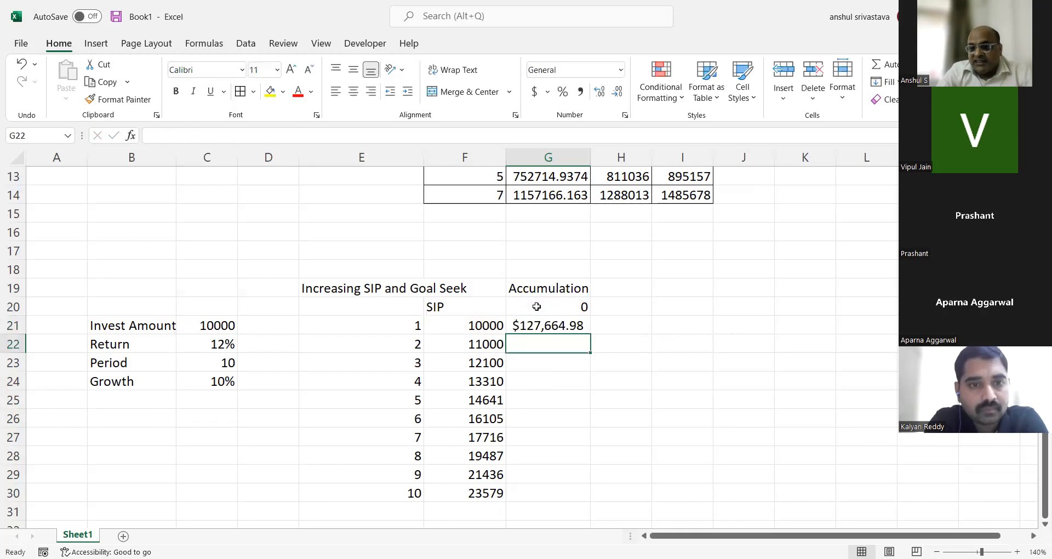
Step: Display G21 in General number format and fill its formula down through G30
left_click(530, 330)
key("ctrl+shift+asciitilde")
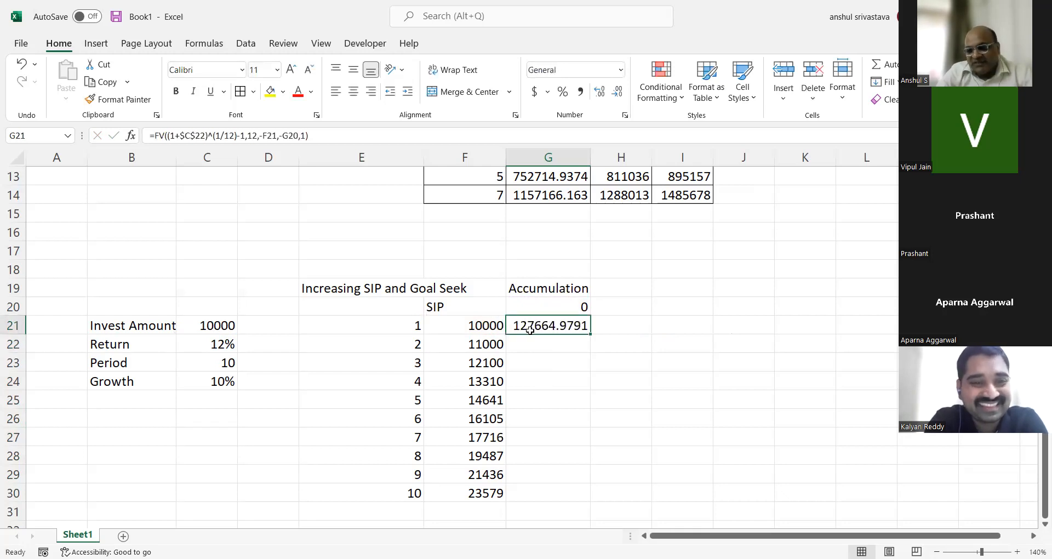
double_click(591, 333)
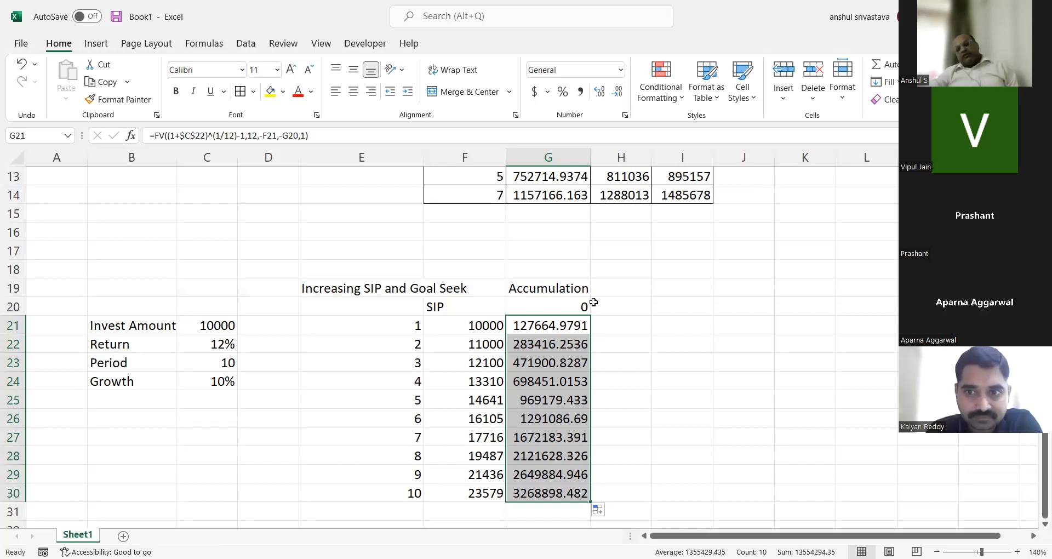
Step: Test the accumulation with a starting balance of 500000 in G20 and reset the cell to 0
left_click(564, 308)
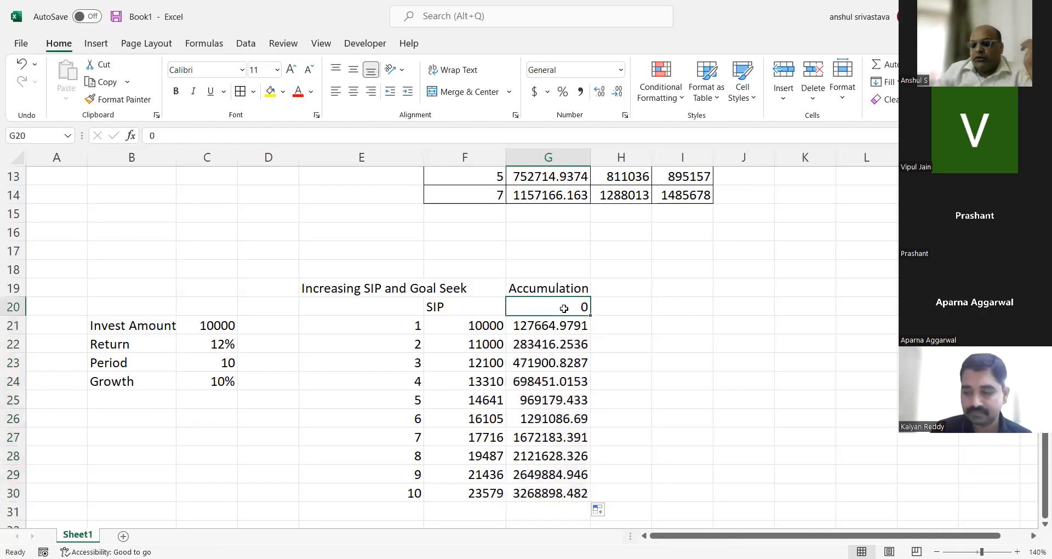
type("500000")
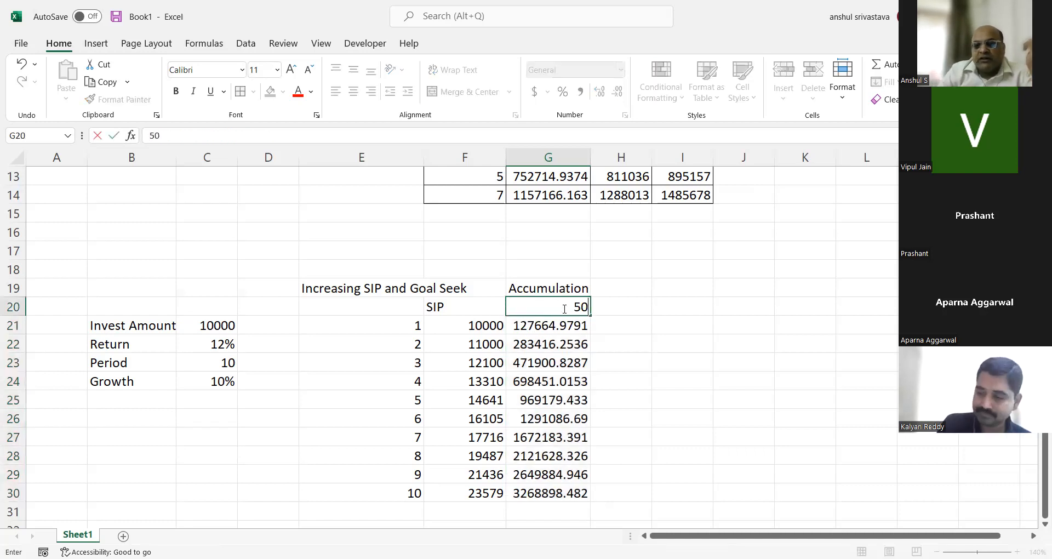
key("Return")
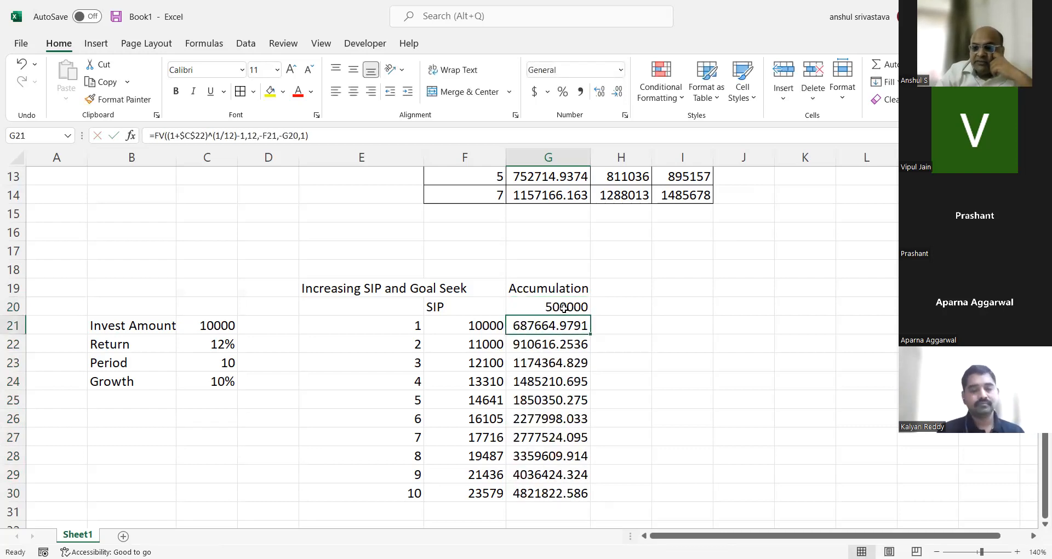
left_click(564, 309)
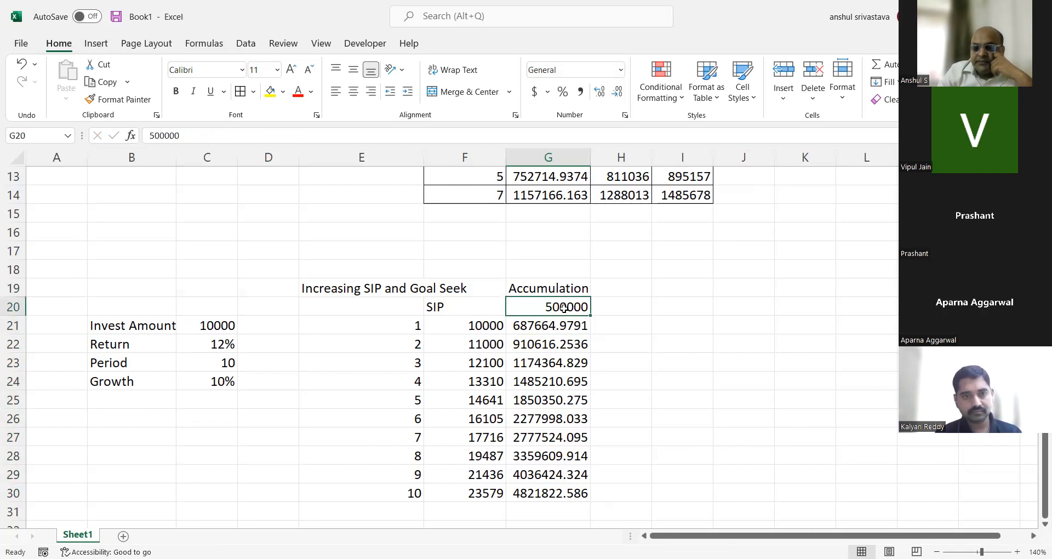
type("0")
key("Return")
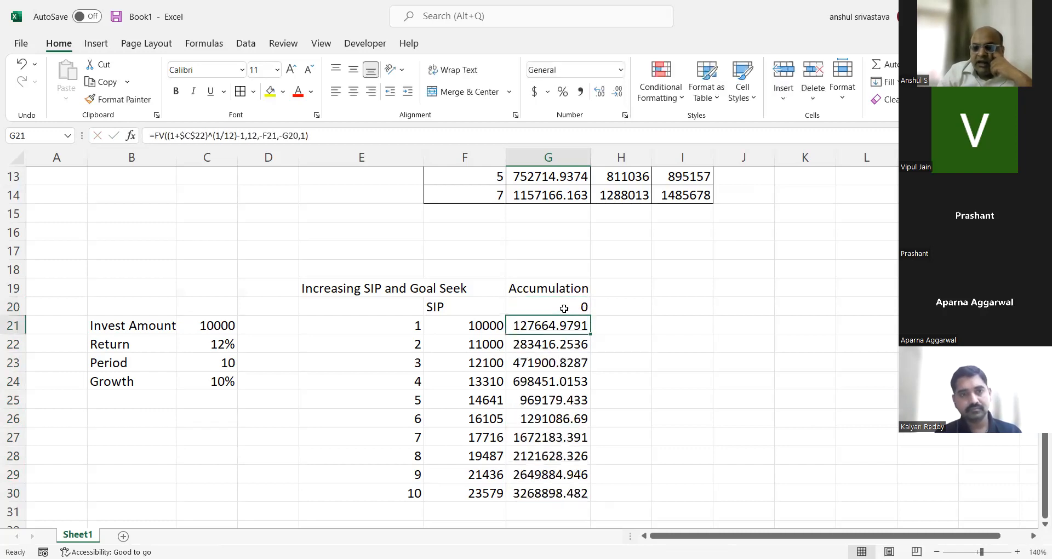
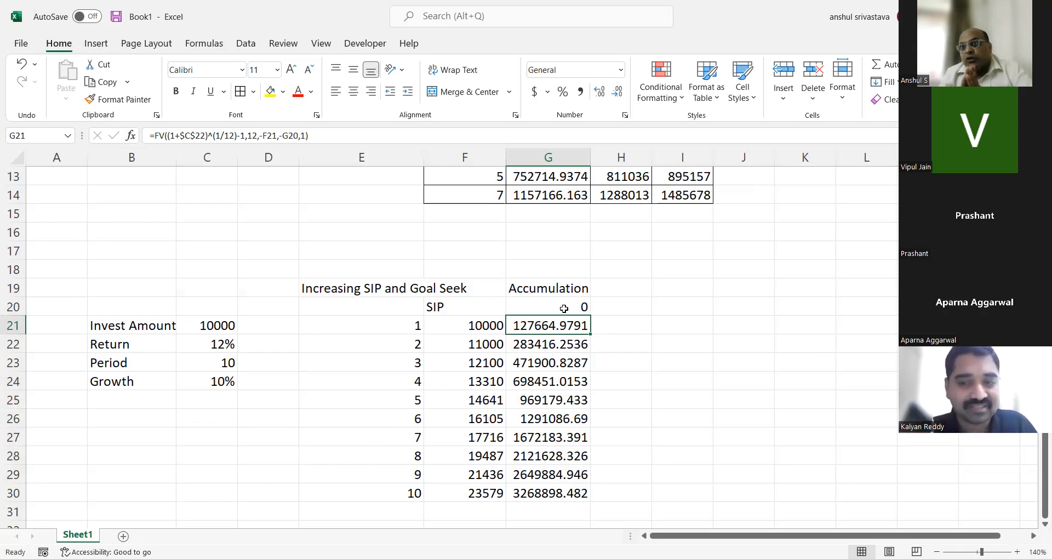
scroll(564, 308, "up", 1)
scroll(607, 371, "up", 2)
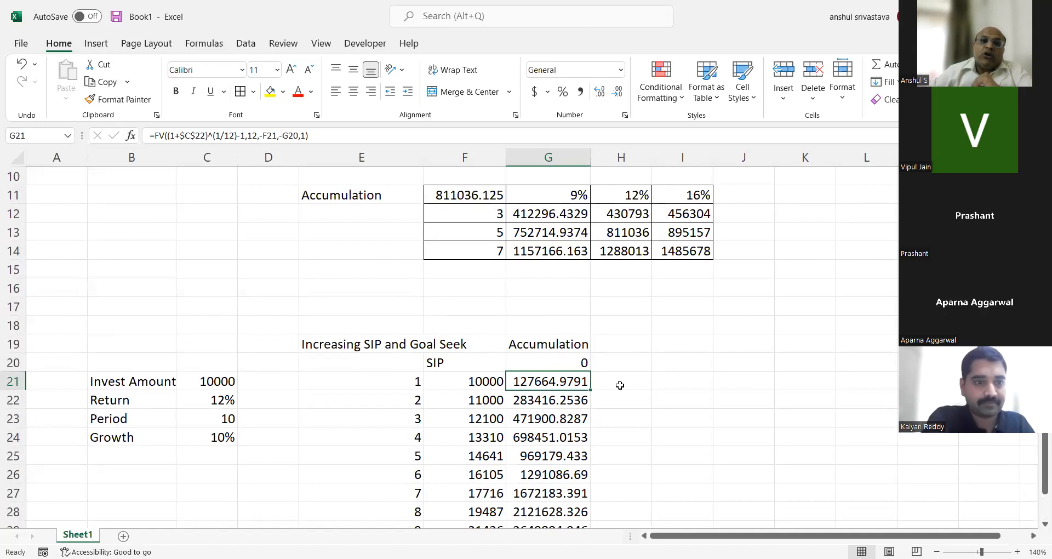
Step: Run Goal Seek on the final accumulation in G30 with a target of 4500000 by changing the invest amount in C21, and accept the solution
scroll(617, 383, "down", 6)
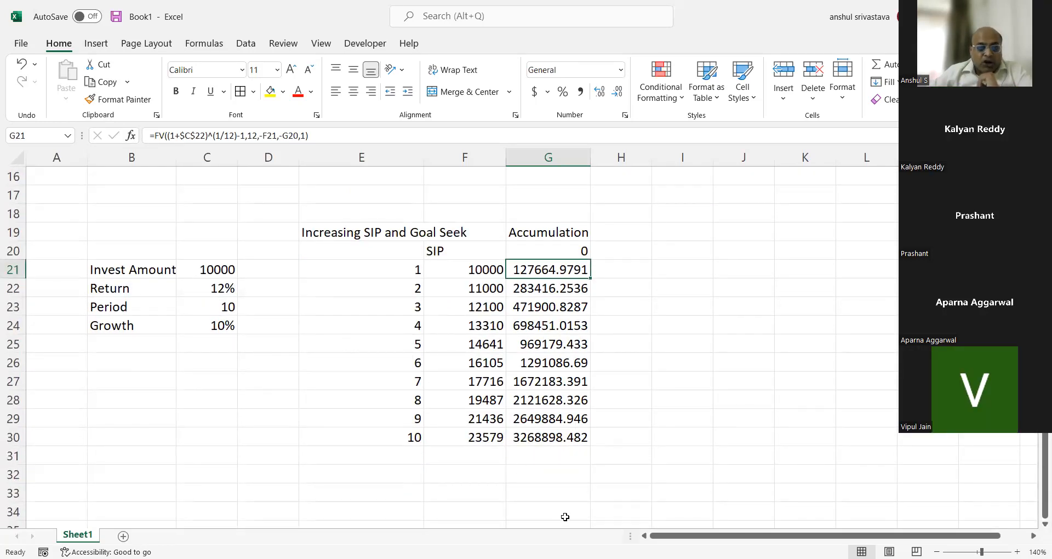
scroll(562, 507, "up", 2)
scroll(562, 507, "down", 2)
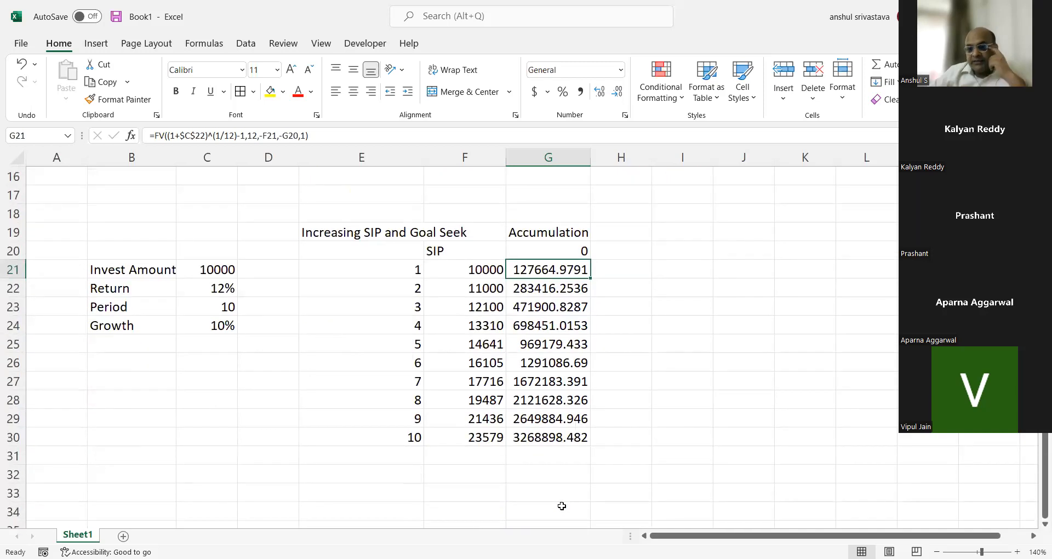
left_click(560, 438)
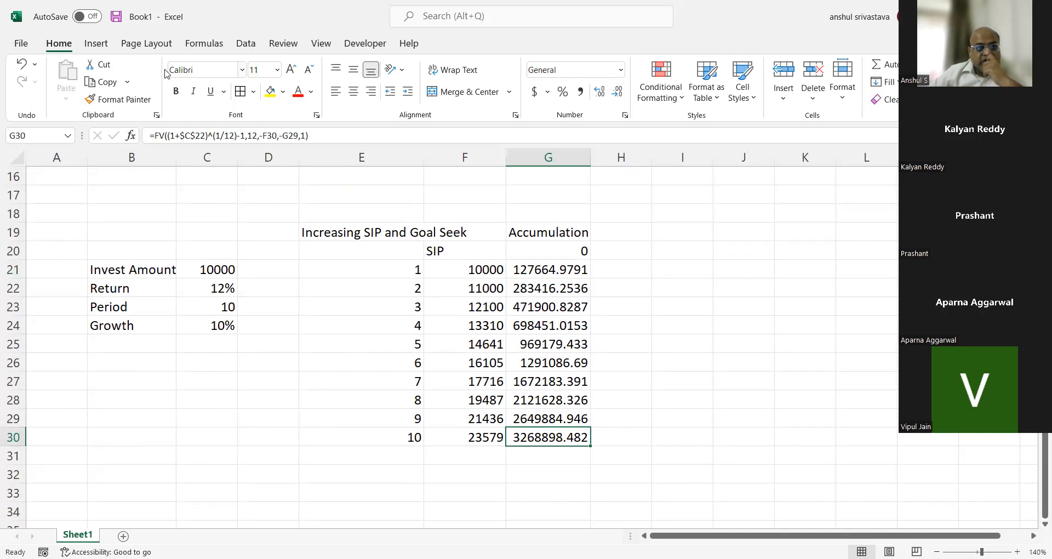
left_click(245, 44)
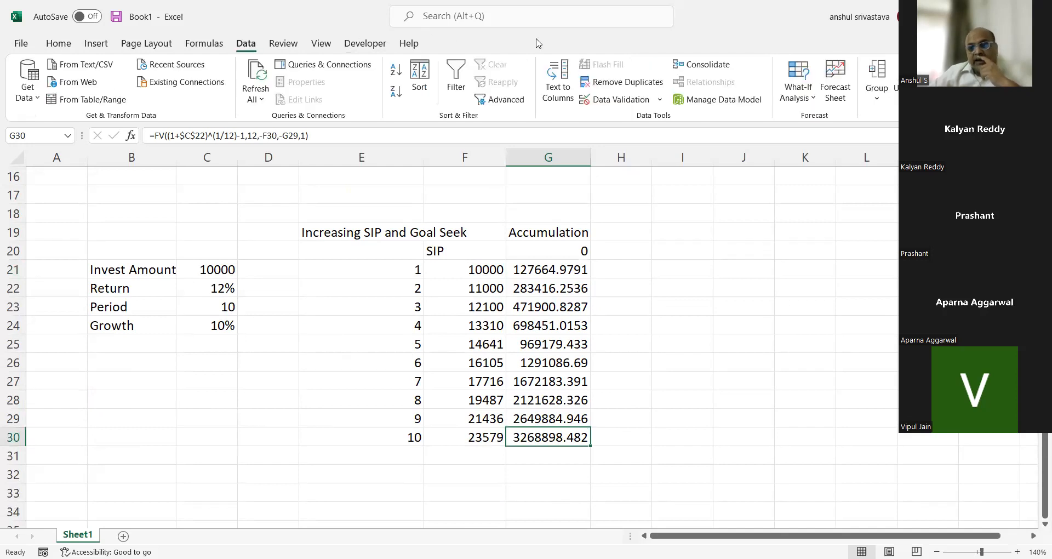
left_click(811, 98)
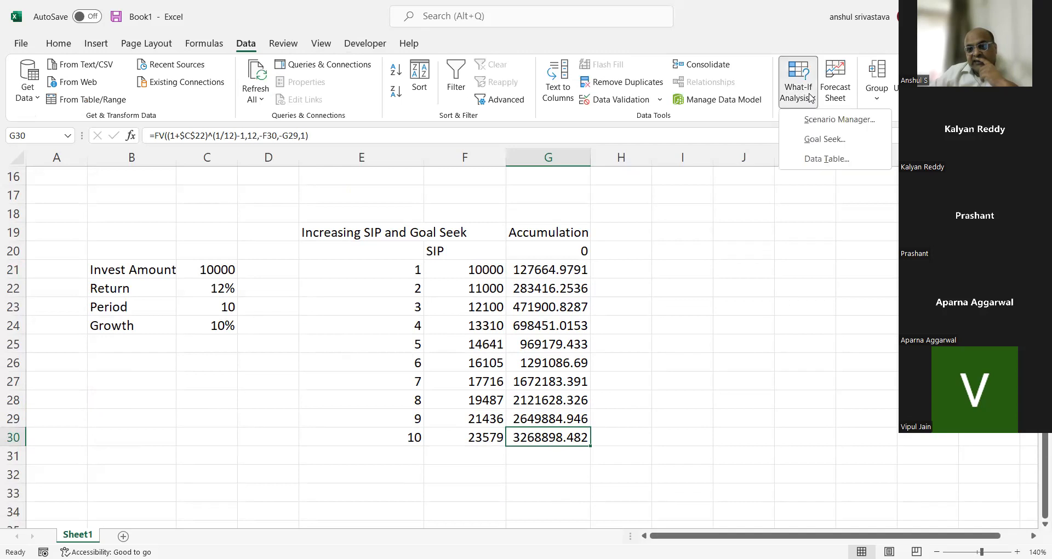
left_click(817, 140)
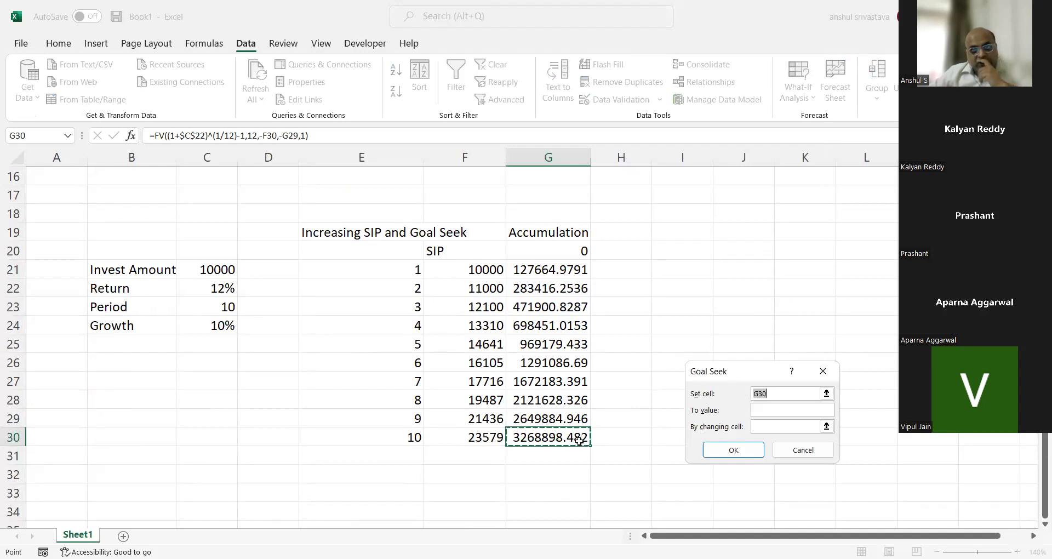
left_click(762, 410)
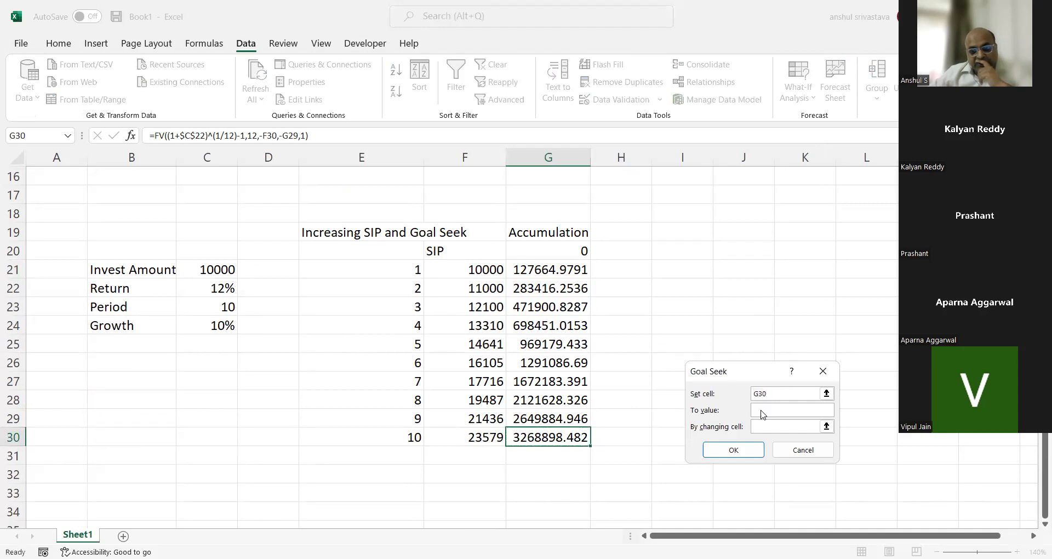
type("45")
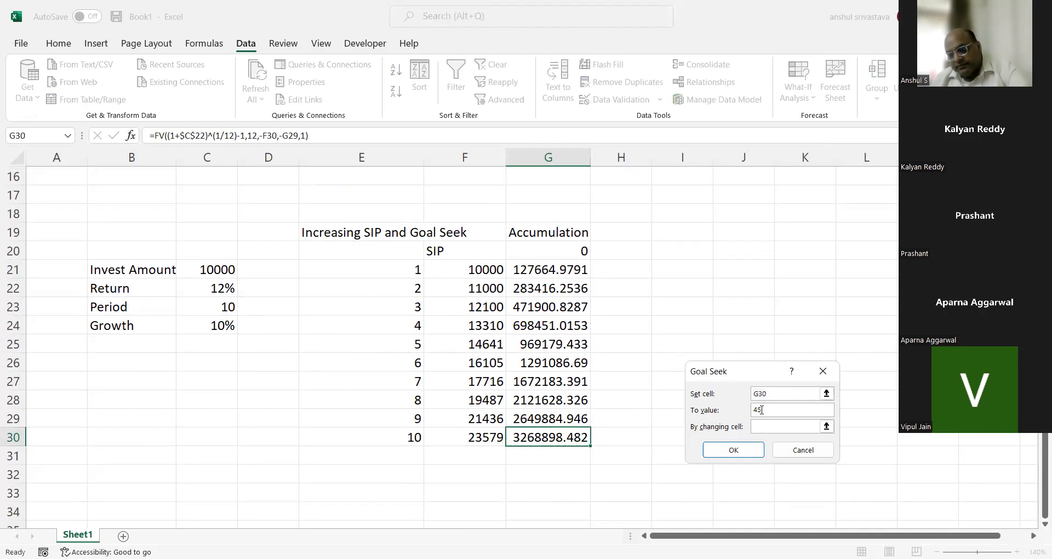
type("00000")
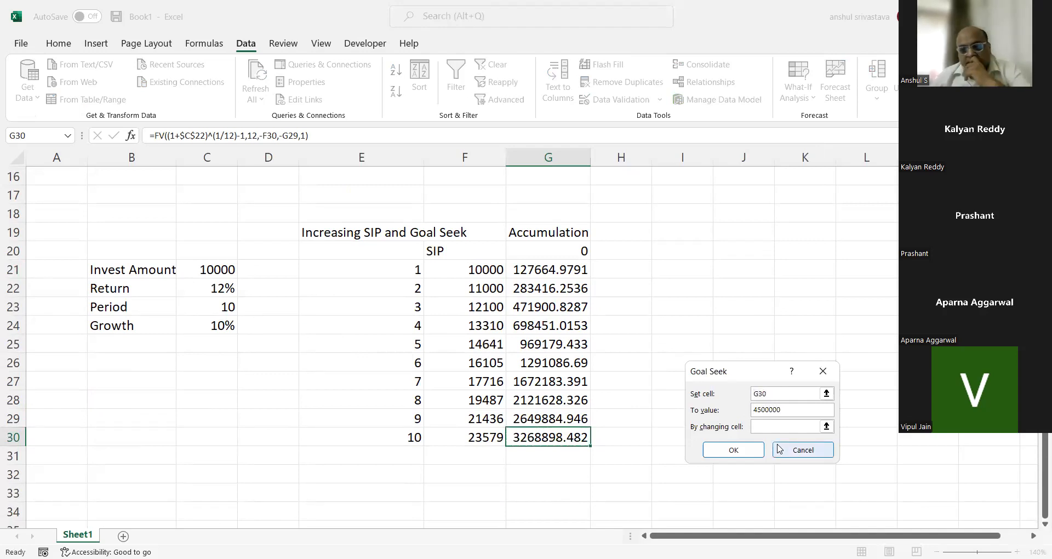
left_click(780, 428)
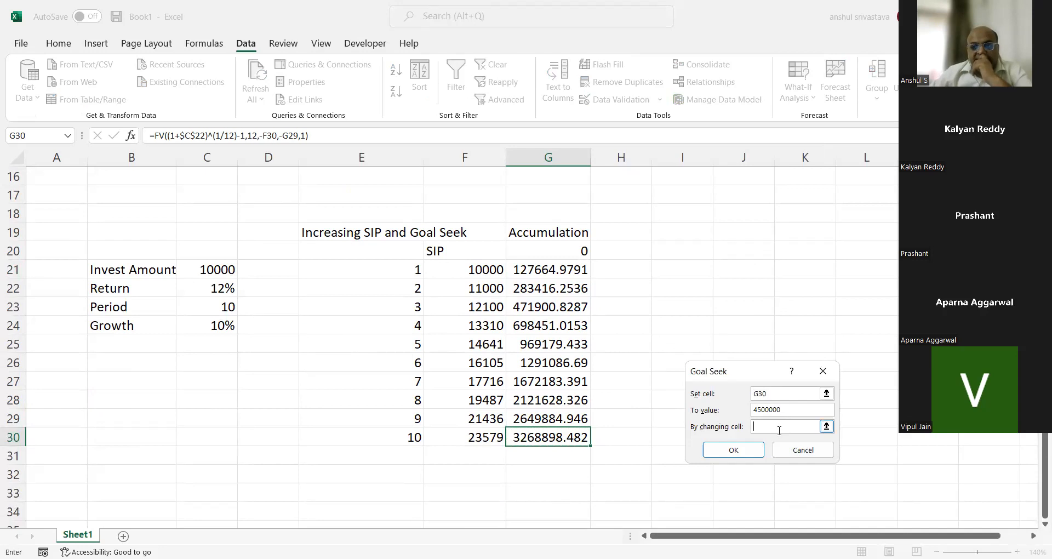
left_click(189, 269)
left_click(730, 450)
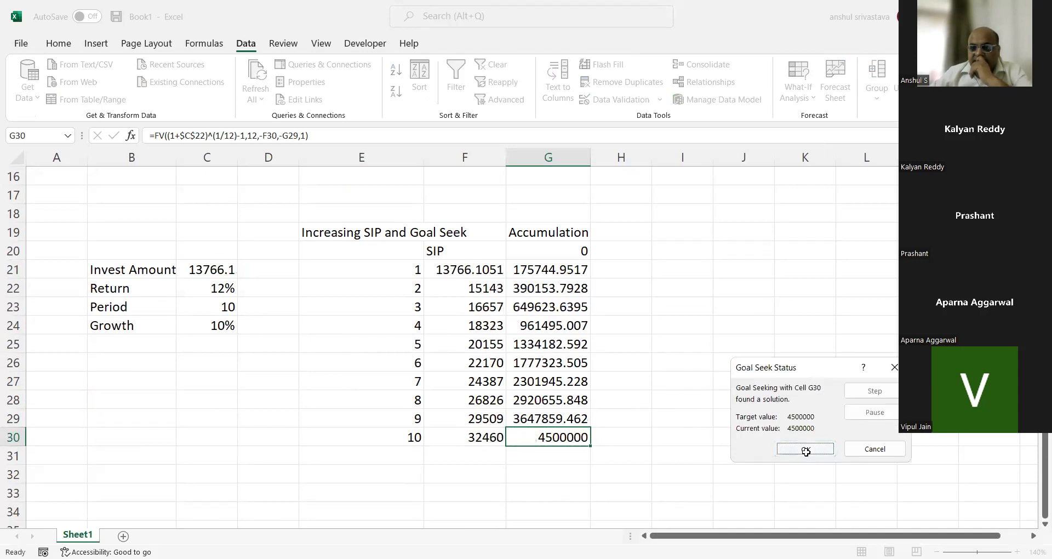
left_click(806, 448)
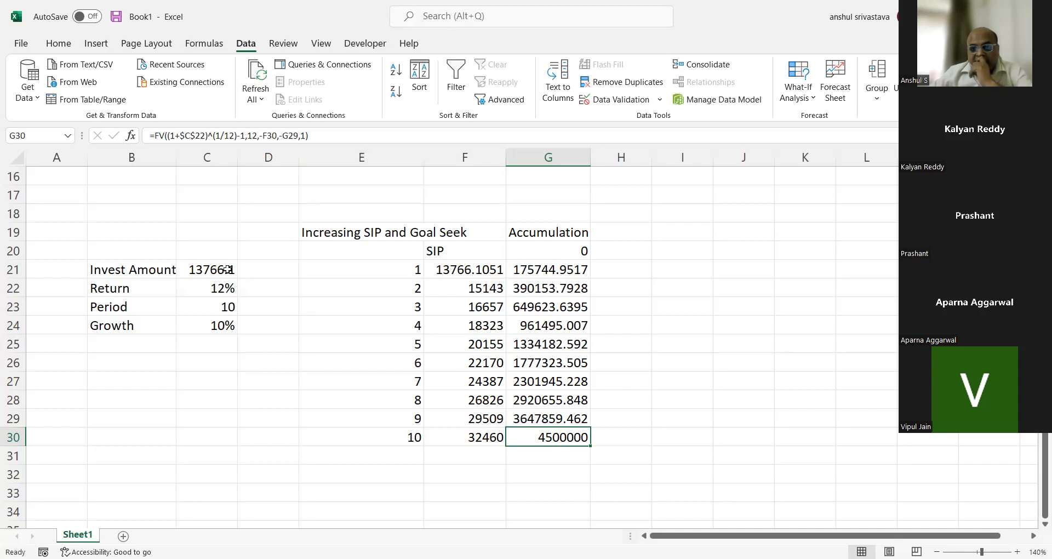
Step: Reset the invest amount in C21 to 10000
left_click(200, 267)
type("10000")
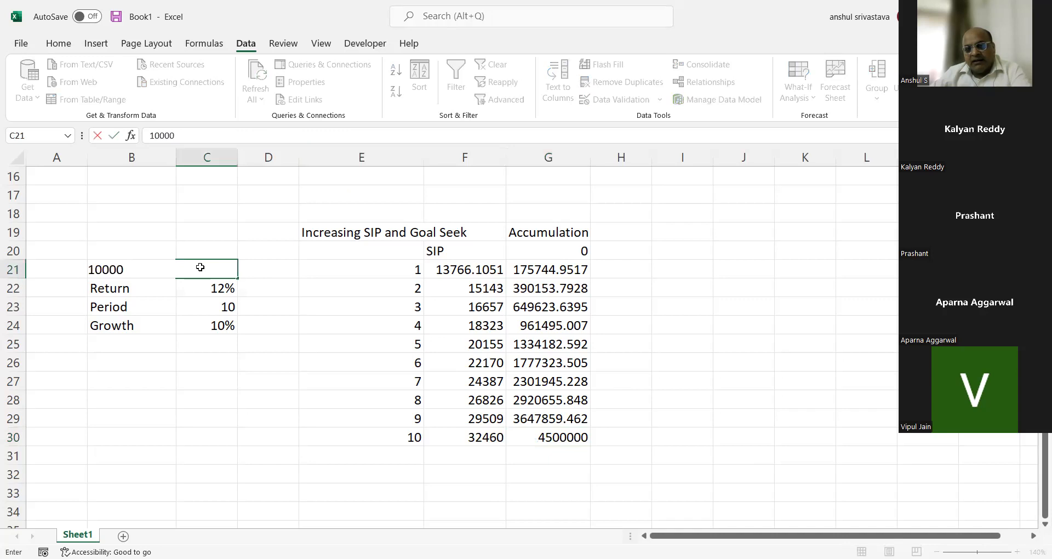
key("Return")
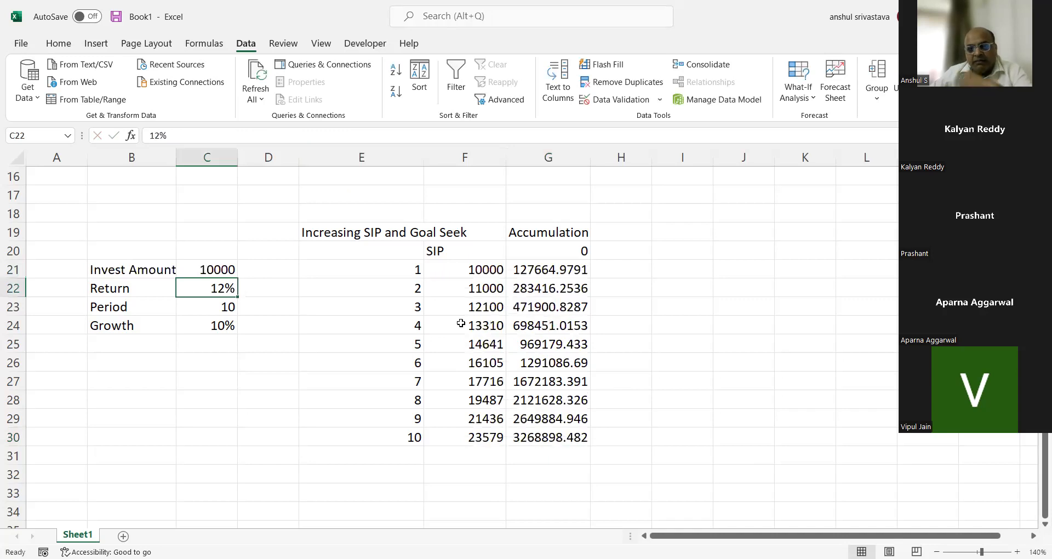
Step: Examine the arguments of the second-period FV formula in G22
double_click(543, 287)
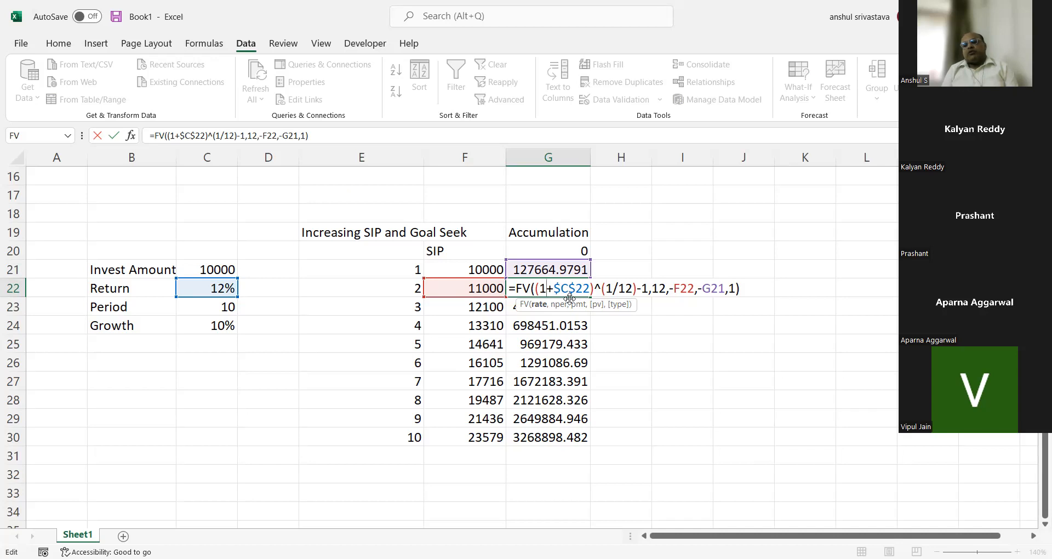
key("Return")
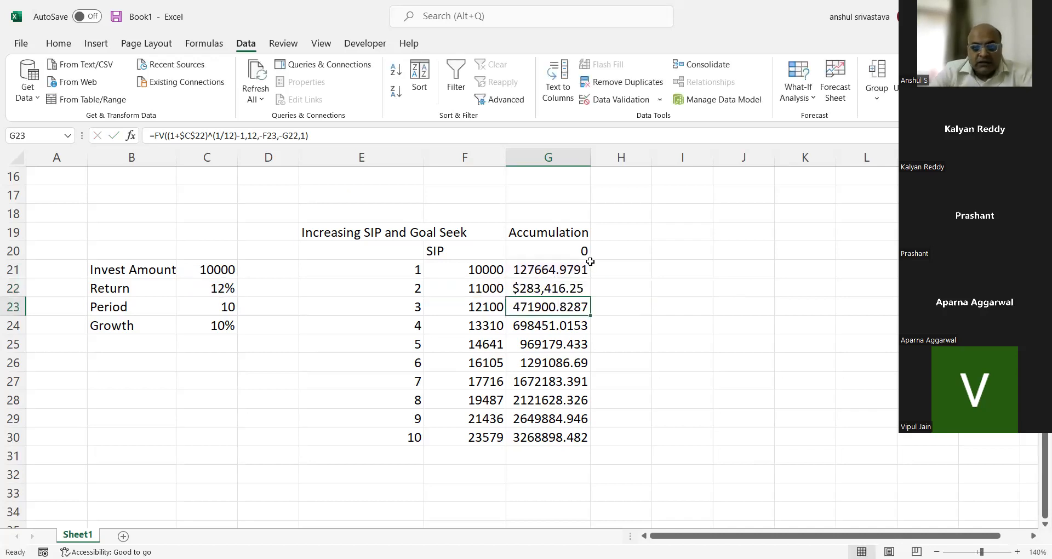
Step: Retype the return reference in the FV formula of G21 by hand as $c$22
left_click(578, 270)
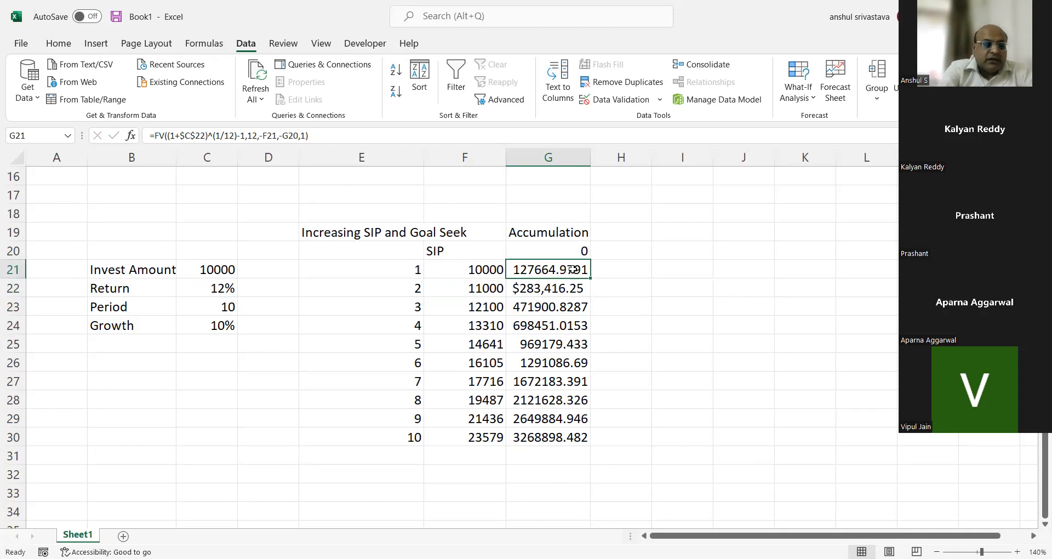
double_click(573, 269)
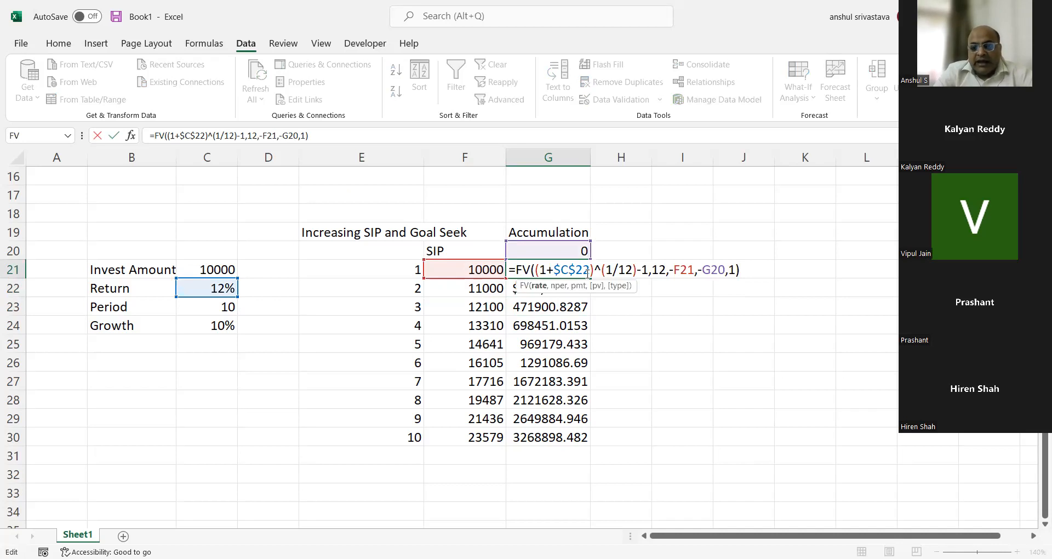
key("BackSpace")
key("BackSpace")
key("BackSpace")
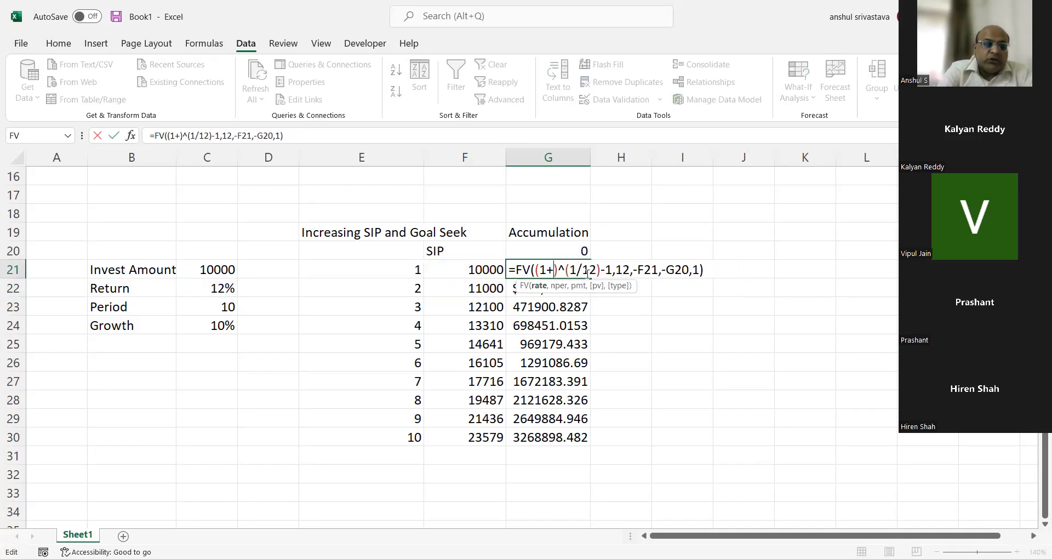
type("$c")
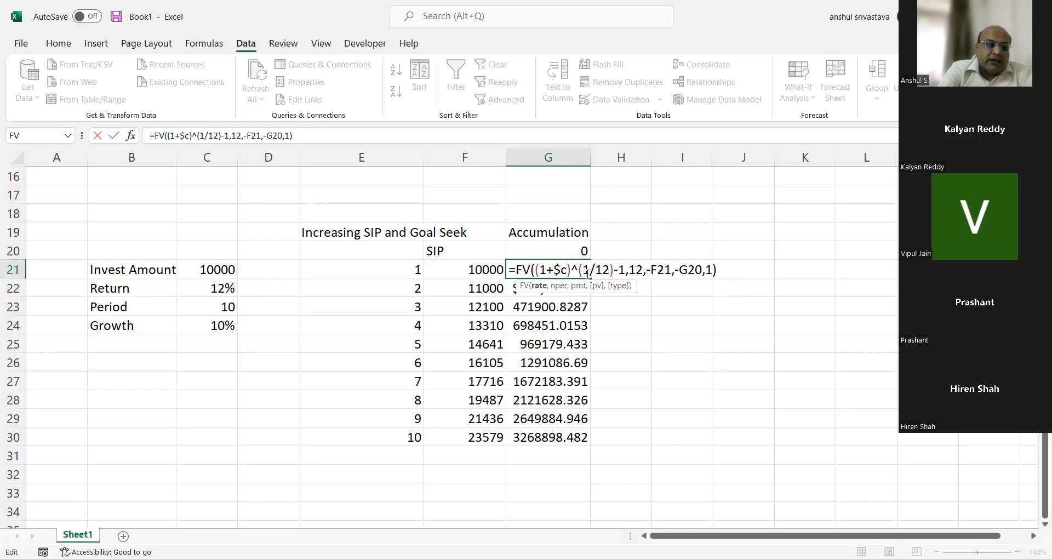
type("$")
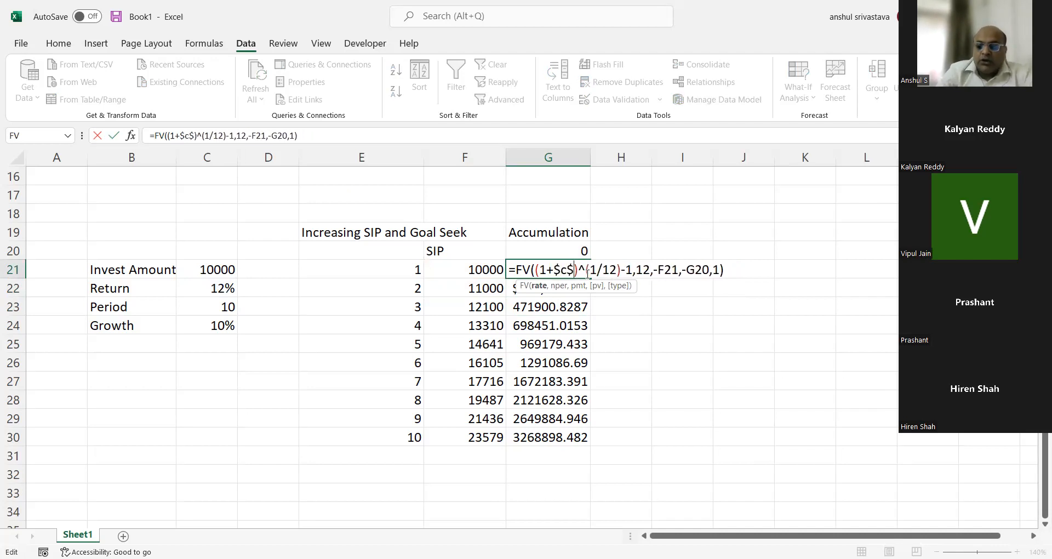
type("22")
Step: Remove the hand-typed reference in G21's FV formula, pick C22 for the return and anchor it as $C$22
key("BackSpace")
key("BackSpace")
key("BackSpace")
key("BackSpace")
key("BackSpace")
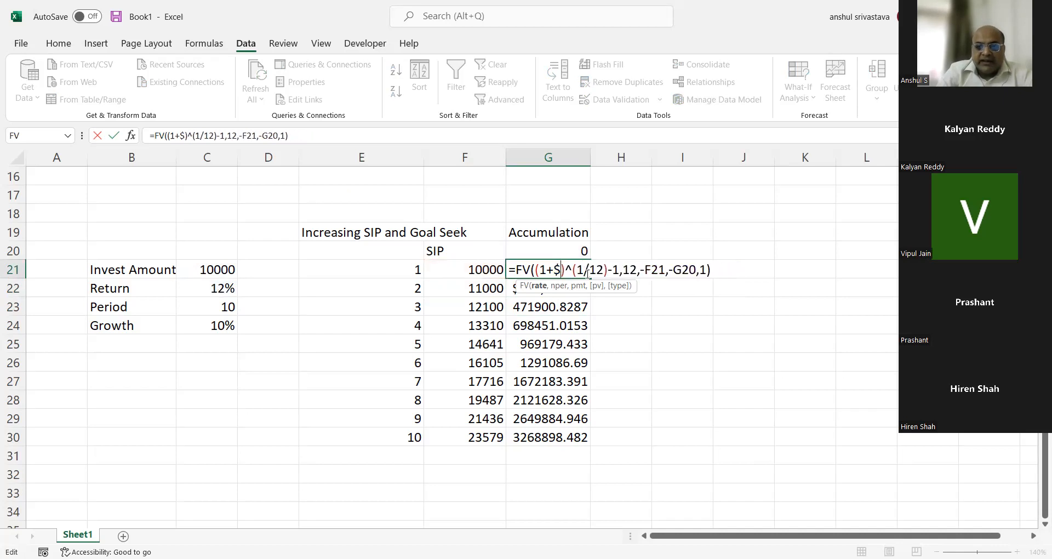
left_click(211, 287)
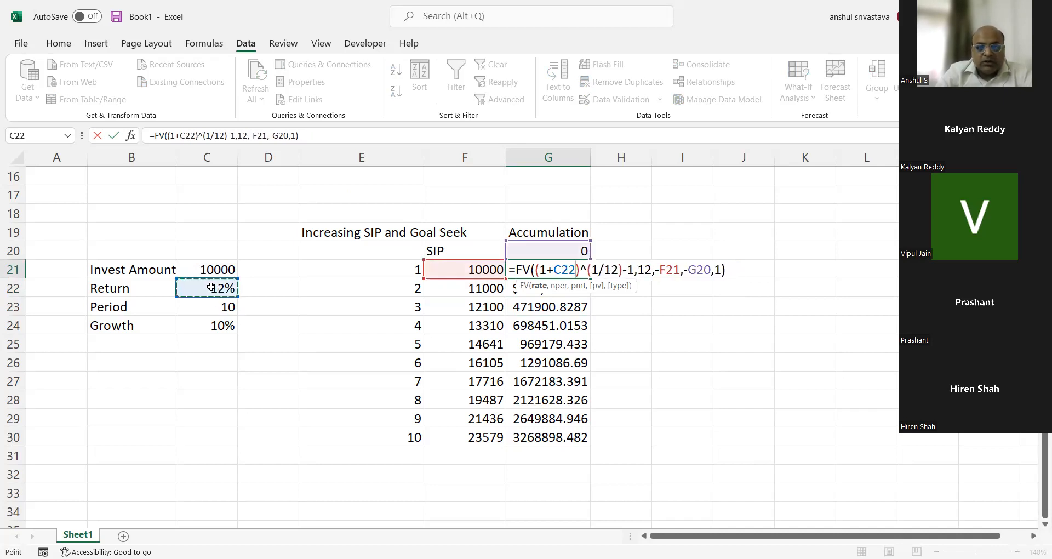
left_click(555, 269)
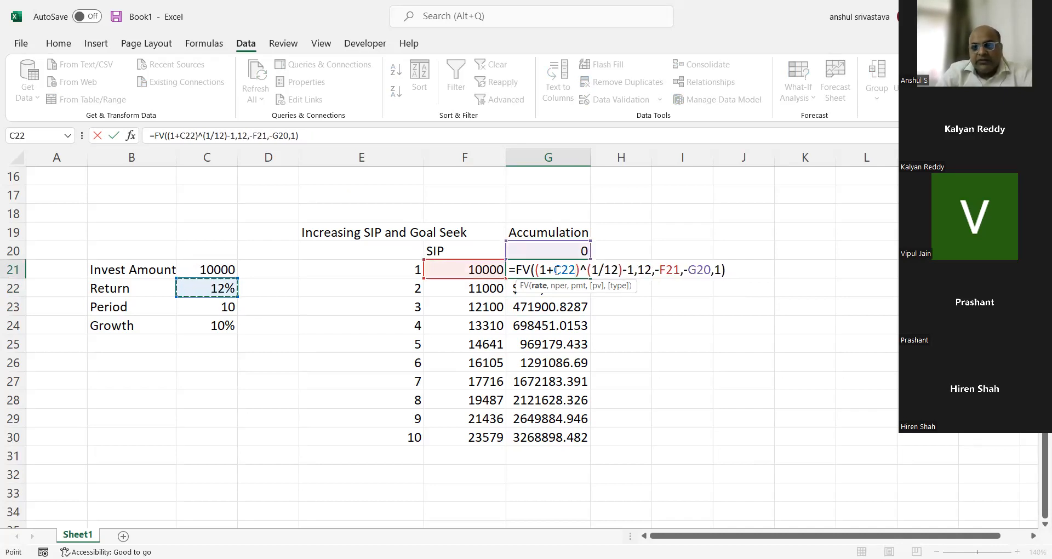
type("$")
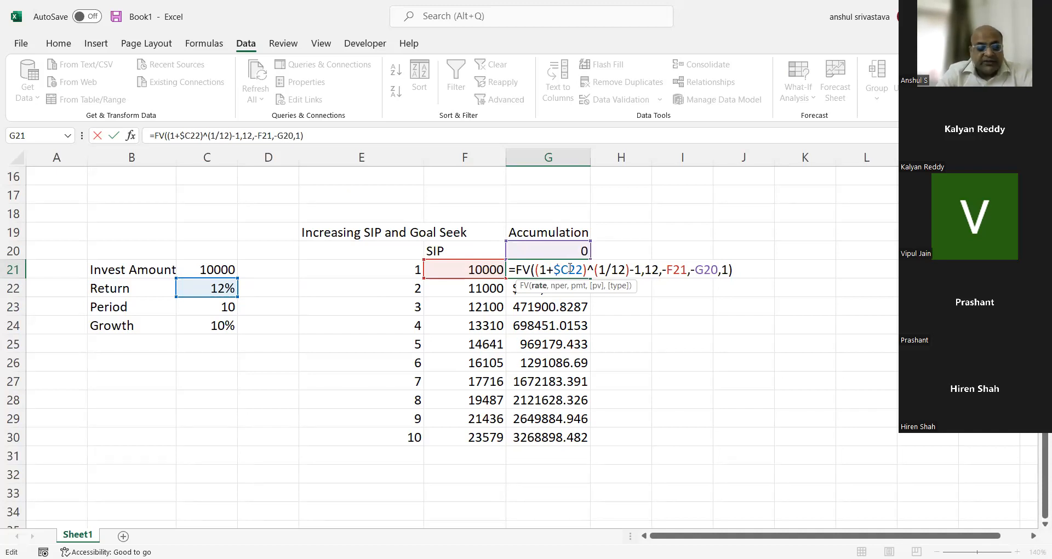
left_click(571, 268)
type("$")
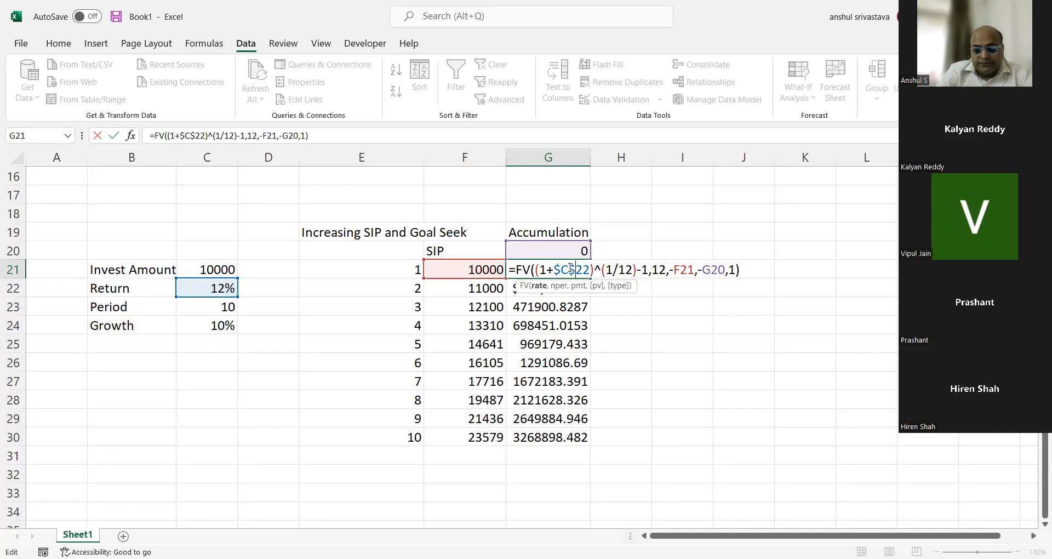
key("Return")
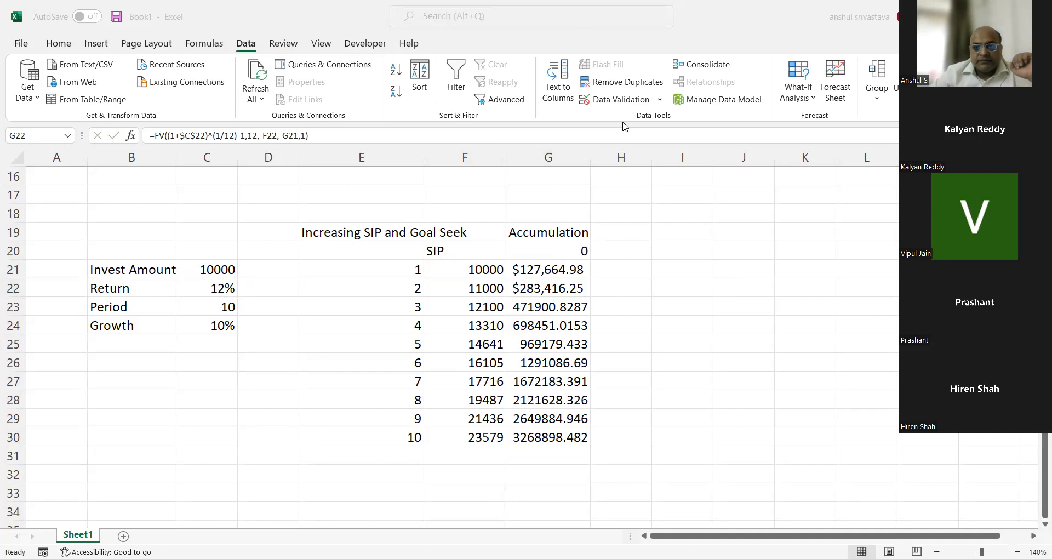
Step: Review how the FV formulas in G22 and G21 reference the return, SIP and opening balance
left_click(549, 438)
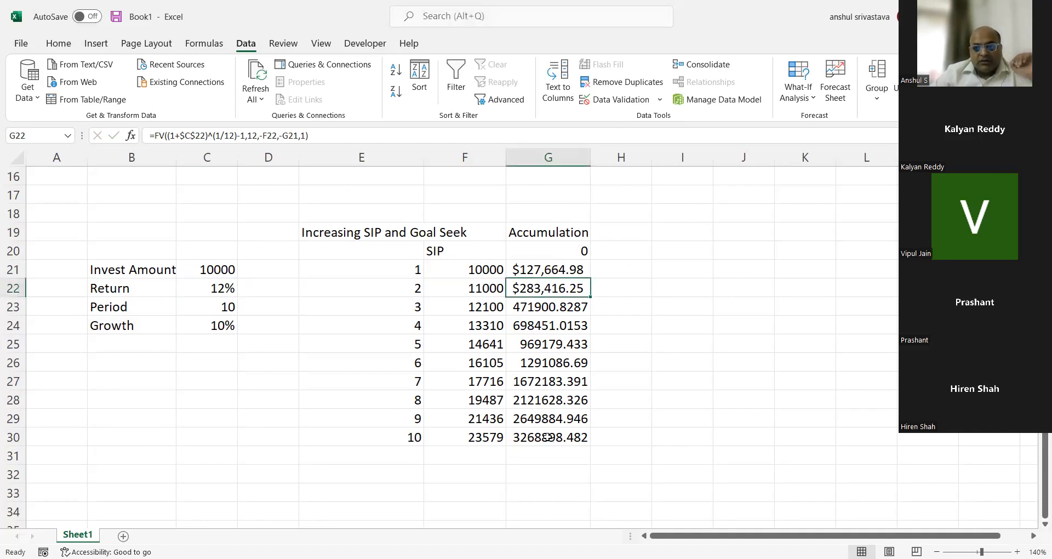
double_click(543, 291)
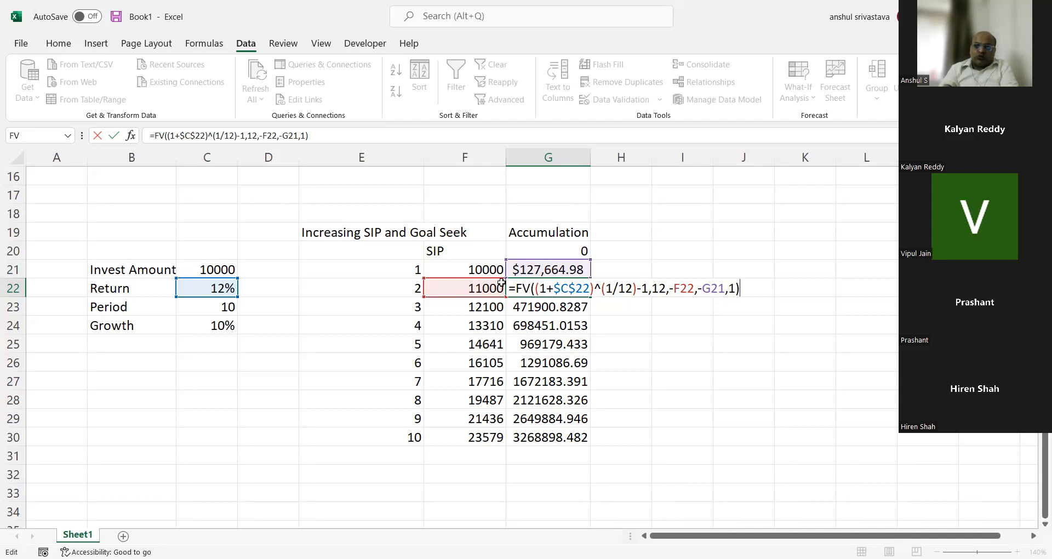
key("Return")
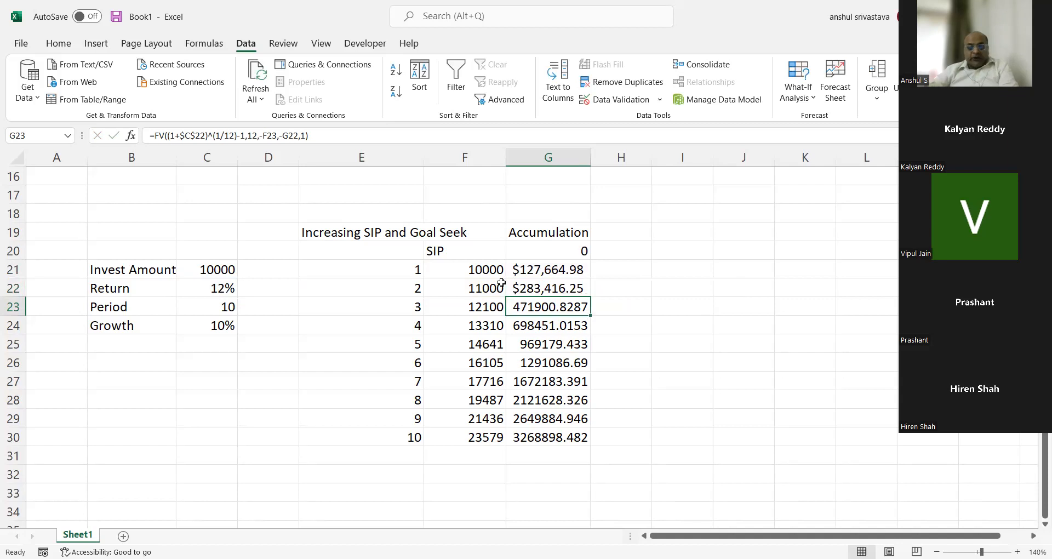
left_click(524, 441)
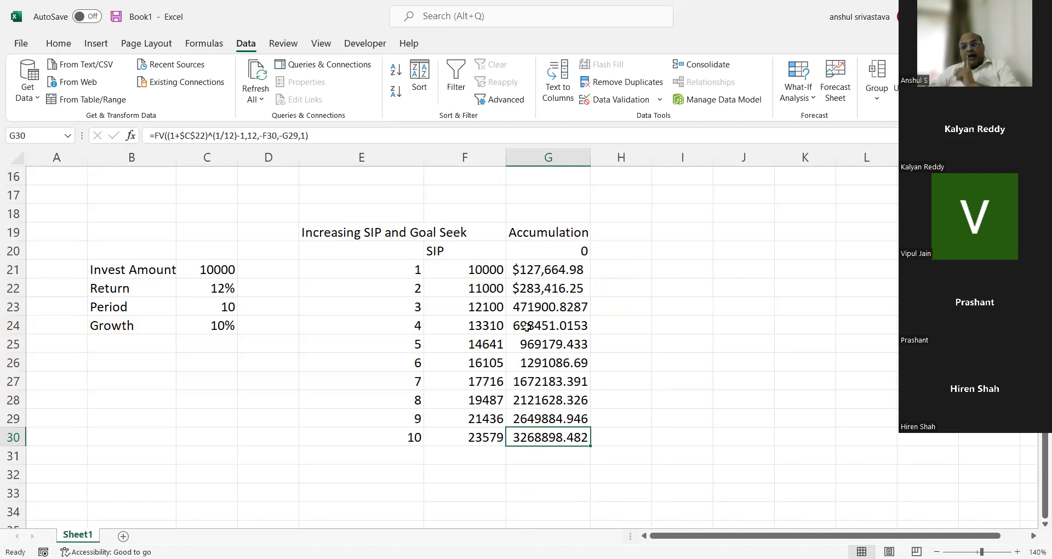
left_click(539, 269)
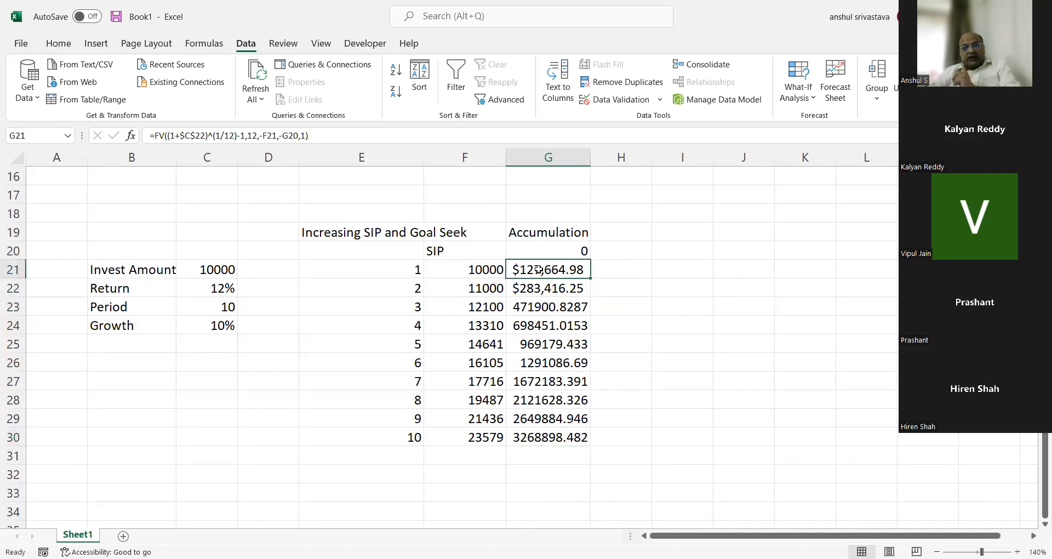
double_click(538, 270)
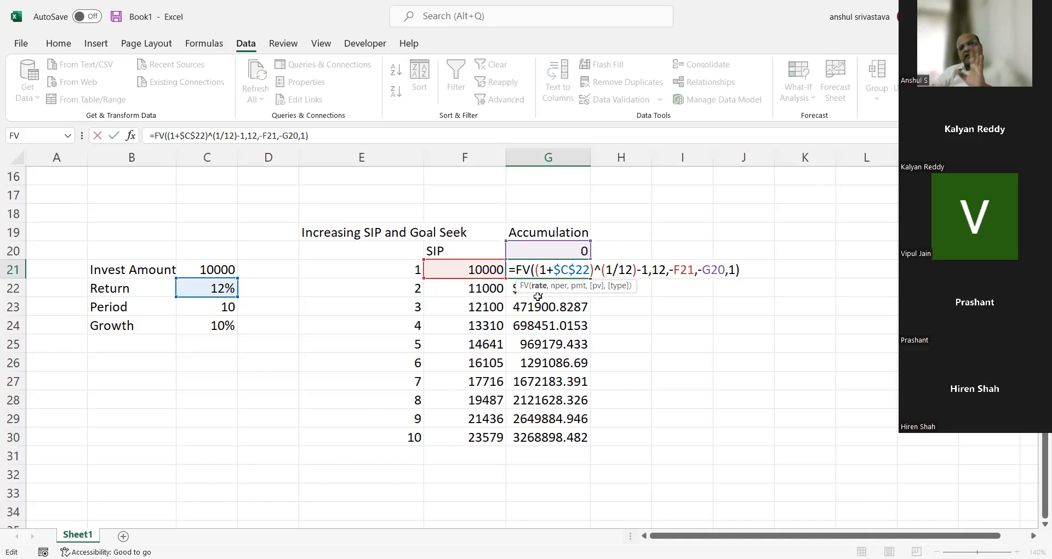
key("Return")
Step: Run Goal Seek on G30 with a target value of 4500000 by changing the invest amount in C21
left_click(553, 438)
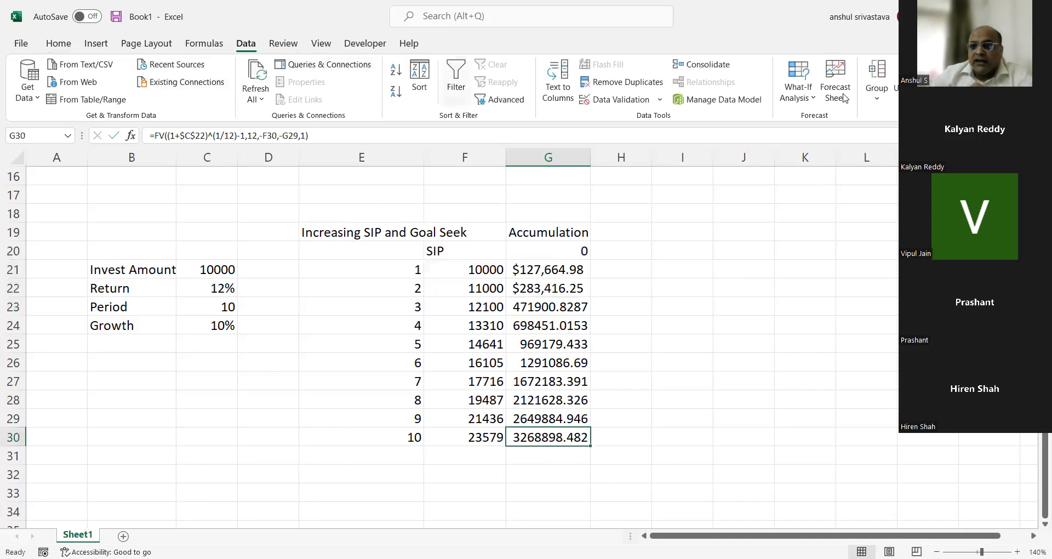
left_click(804, 99)
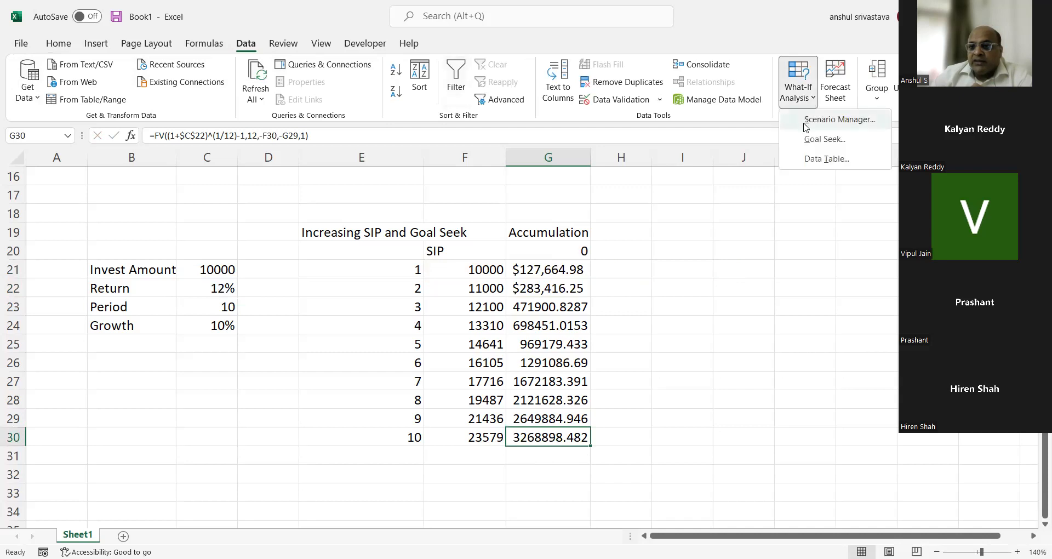
left_click(813, 144)
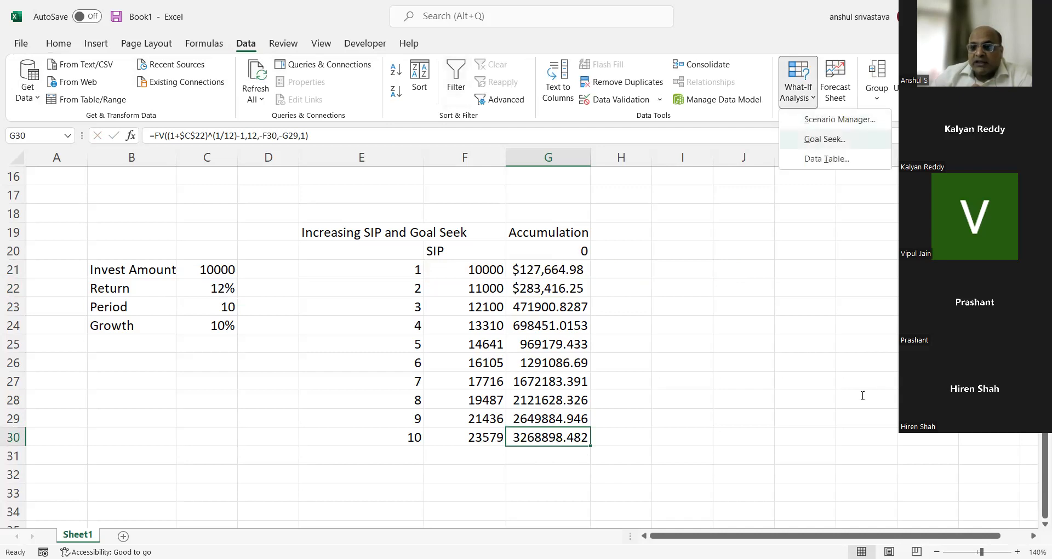
left_click(827, 408)
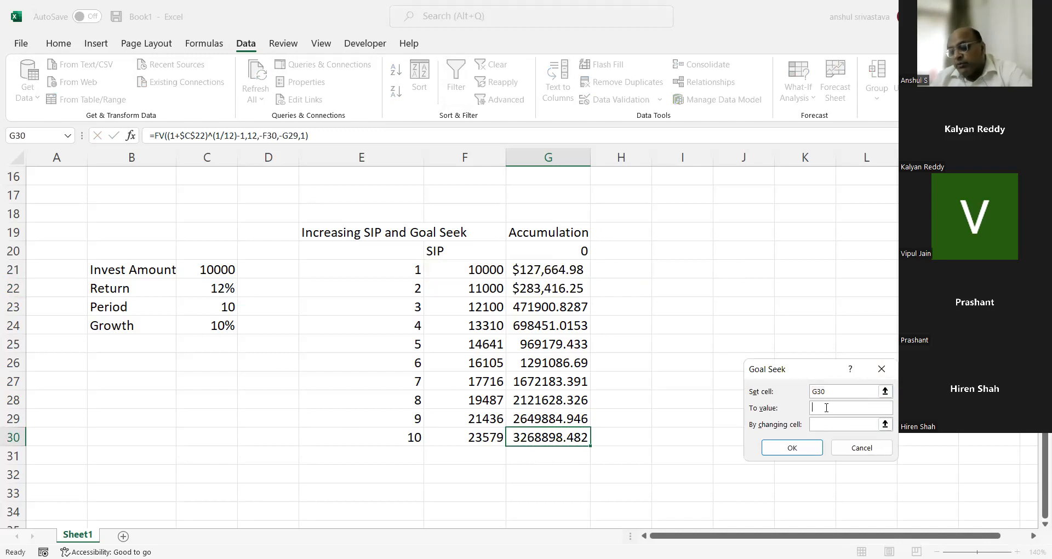
type("4500000")
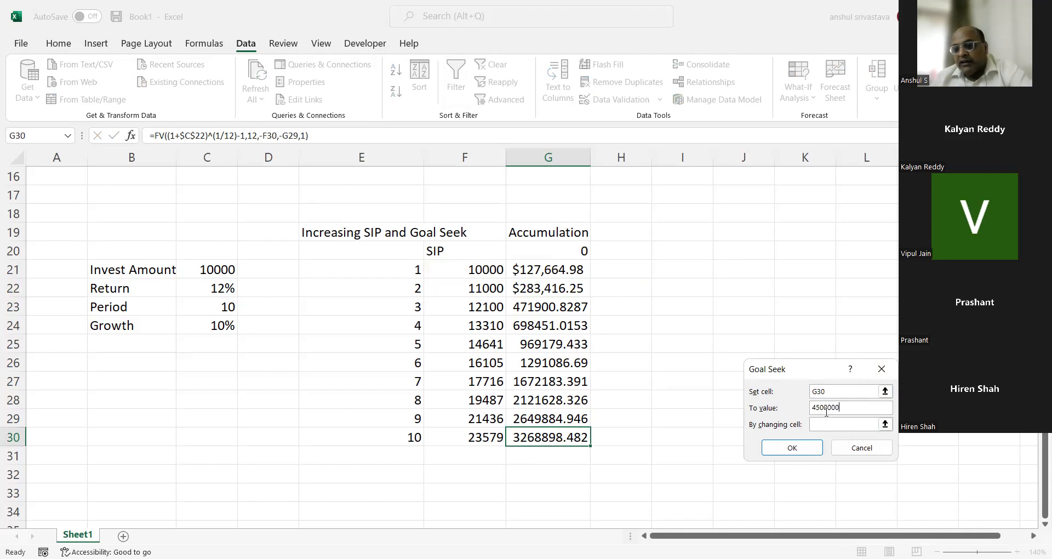
left_click(826, 423)
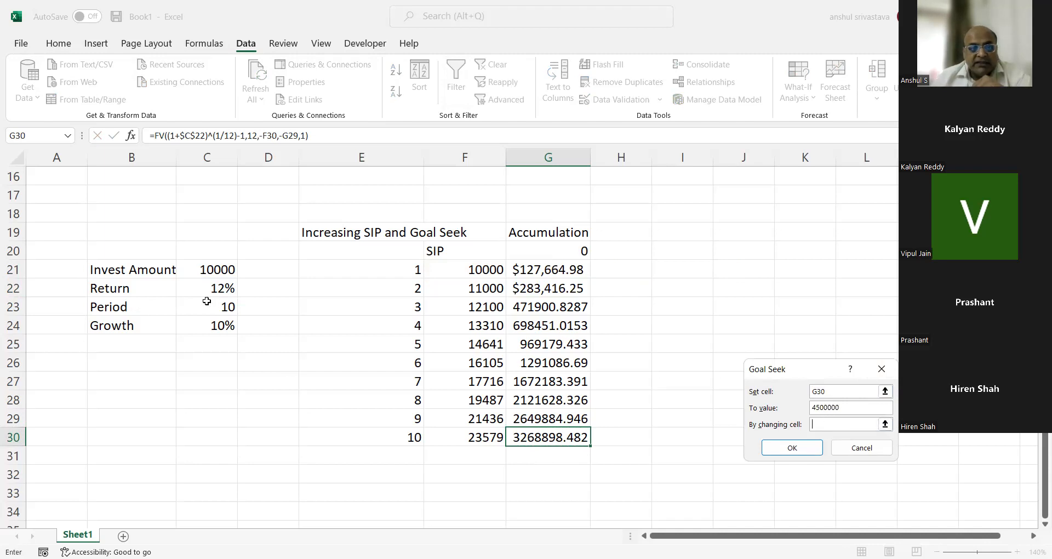
left_click(217, 269)
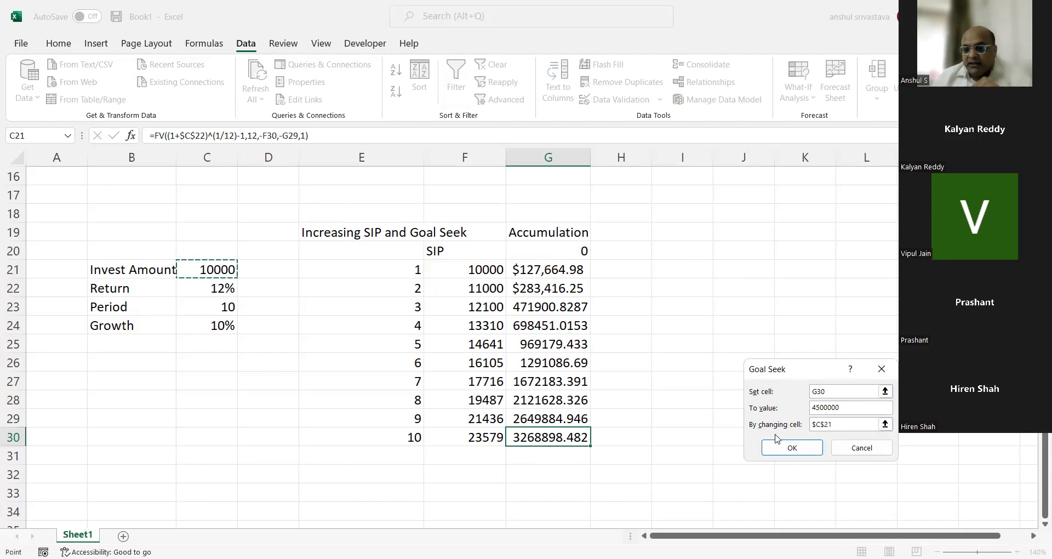
left_click(784, 454)
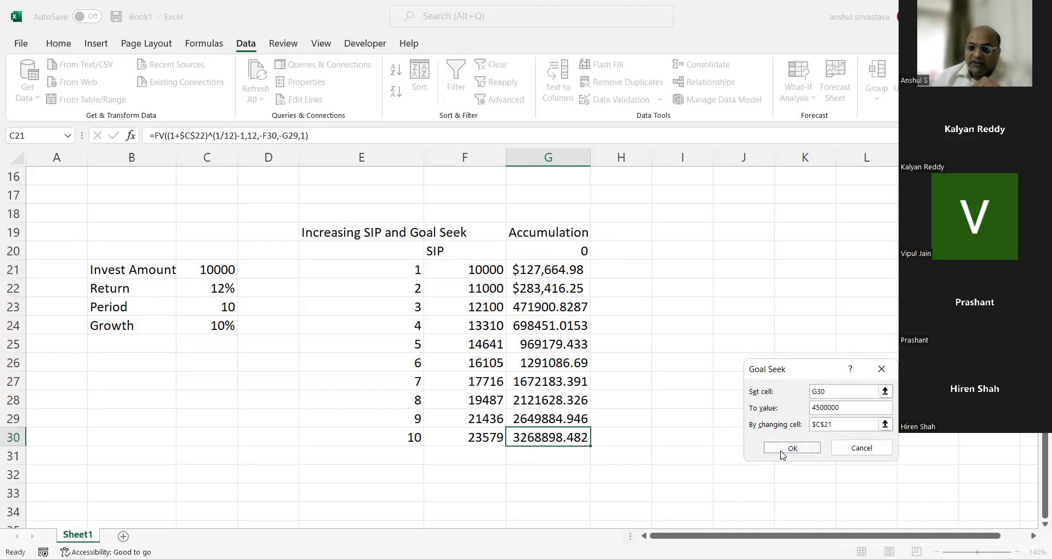
left_click(867, 446)
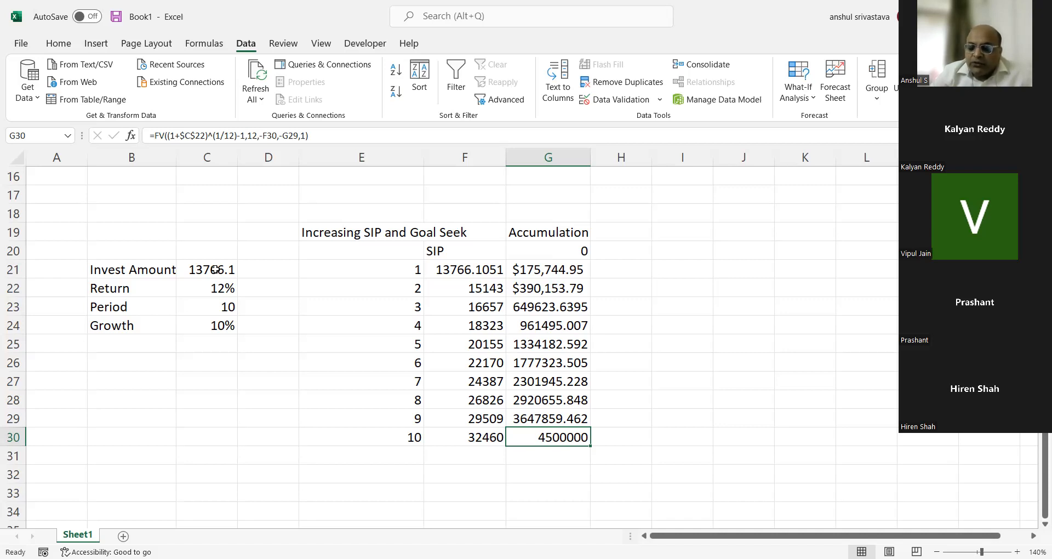
Step: Inspect the full unrounded invest amount stored in C21
key("Right")
key("Right")
key("Right")
key("Right")
key("Right")
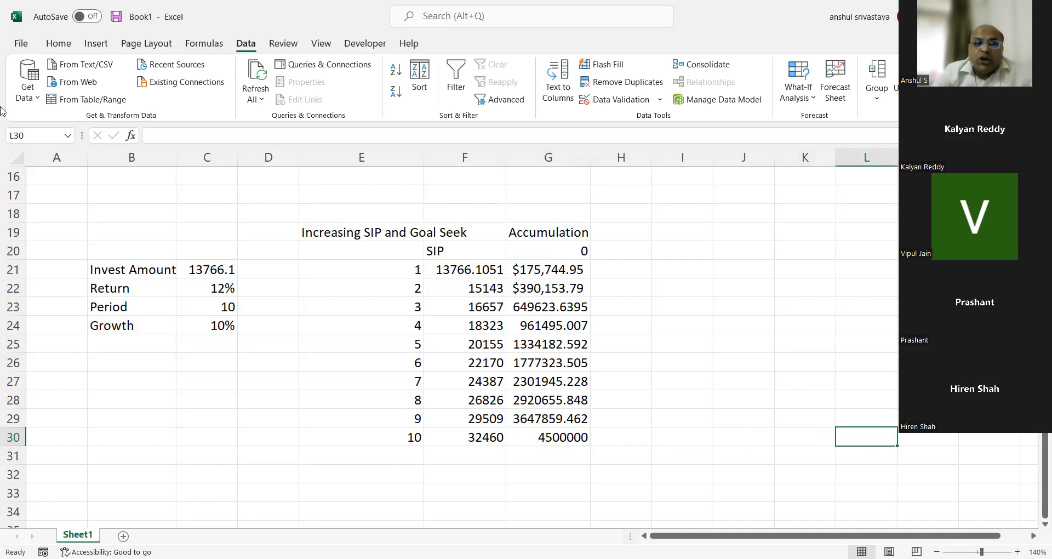
double_click(227, 266)
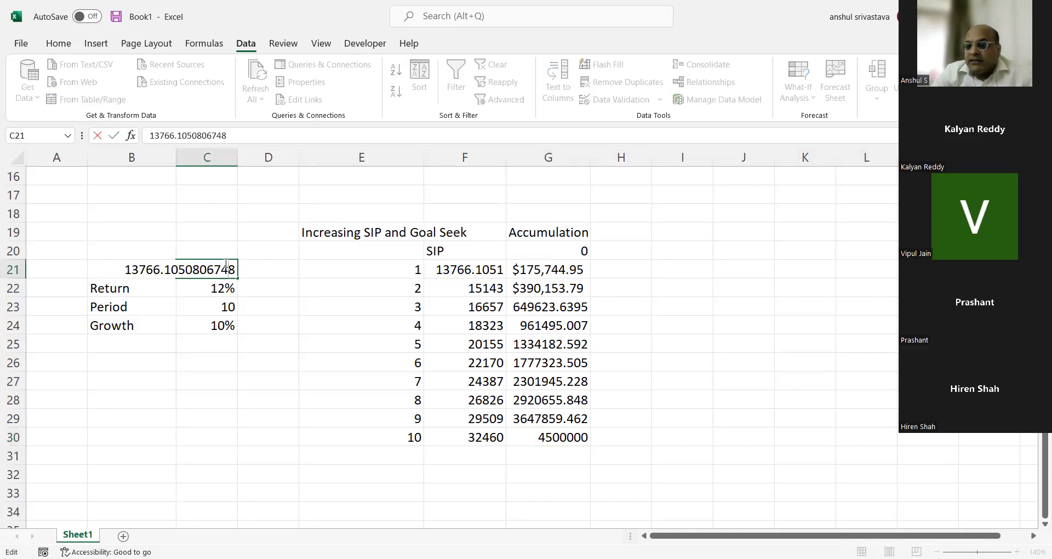
key("Return")
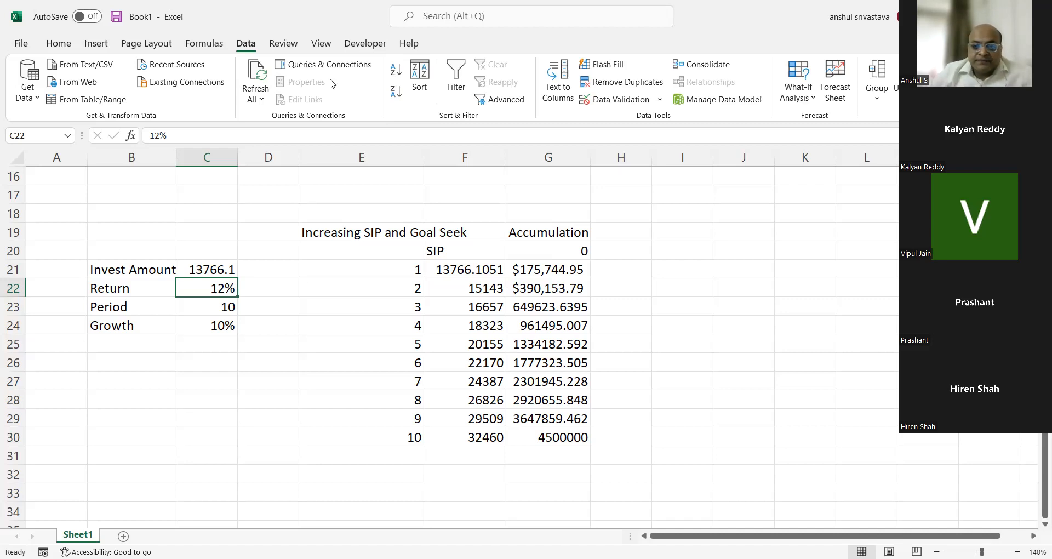
Step: Set the invest amount in C21 to 10000
left_click(516, 441)
left_click(190, 272)
type("10000")
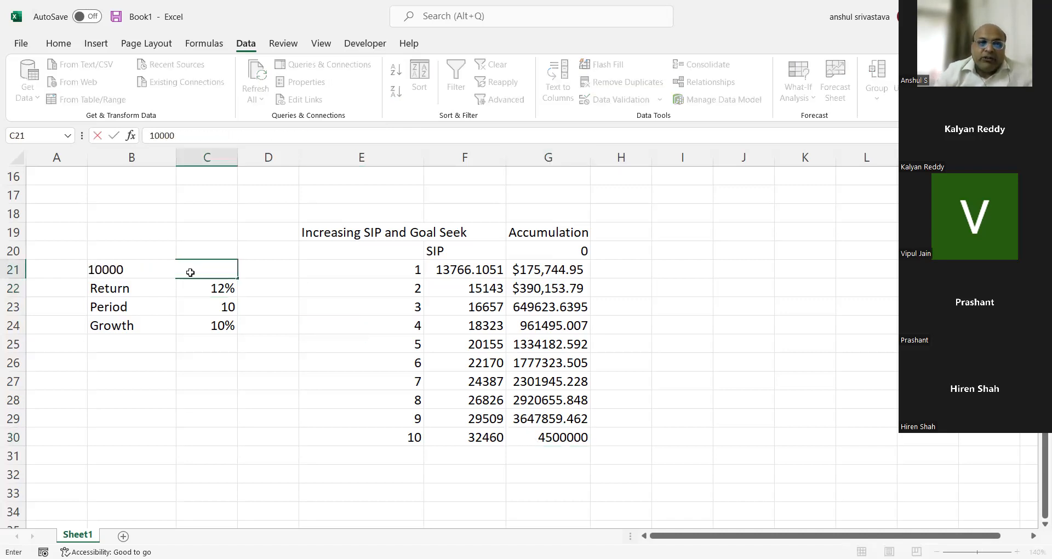
key("Return")
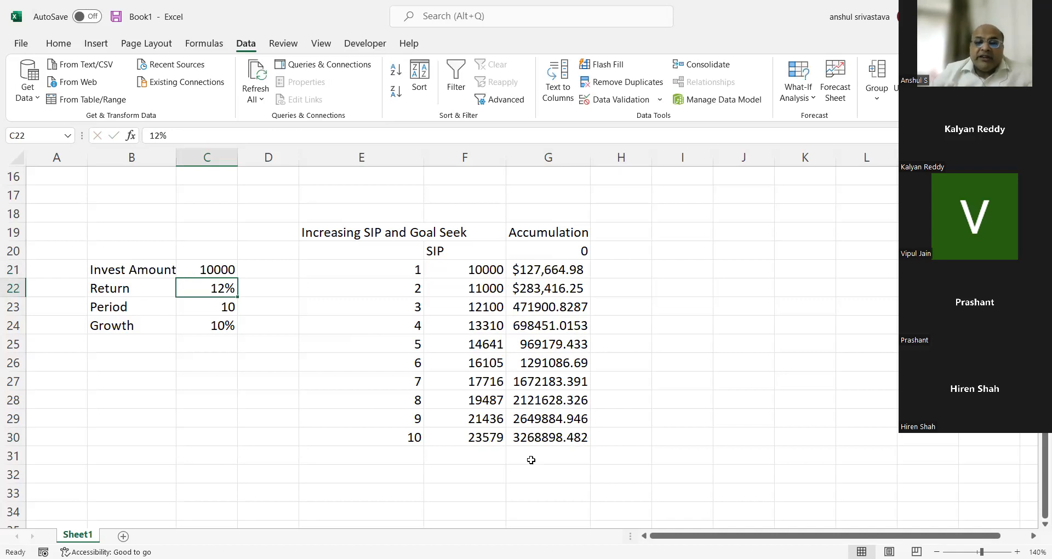
Step: Run Goal Seek on G30 with a target value of 4500000 by changing the return in C22
left_click(531, 441)
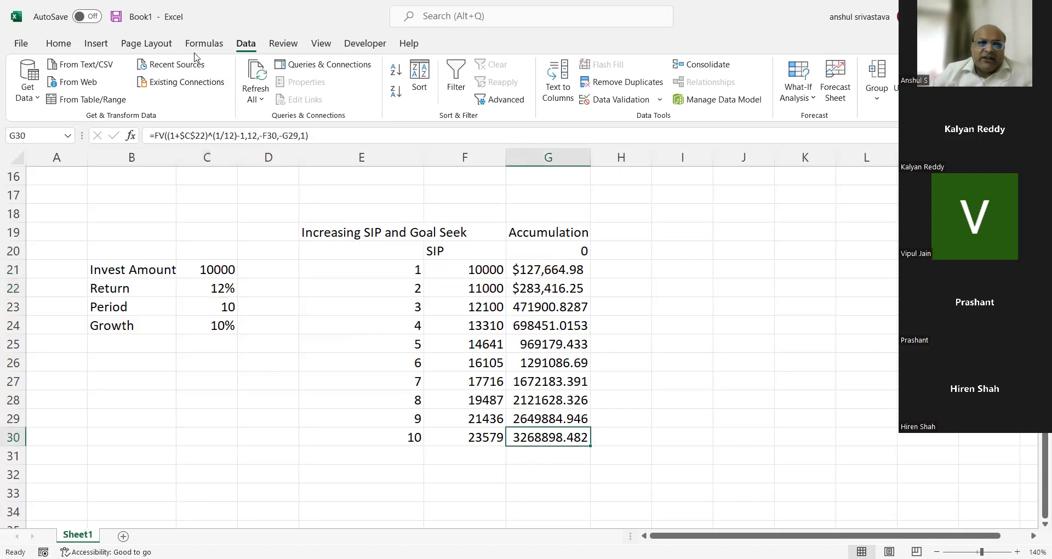
left_click(814, 101)
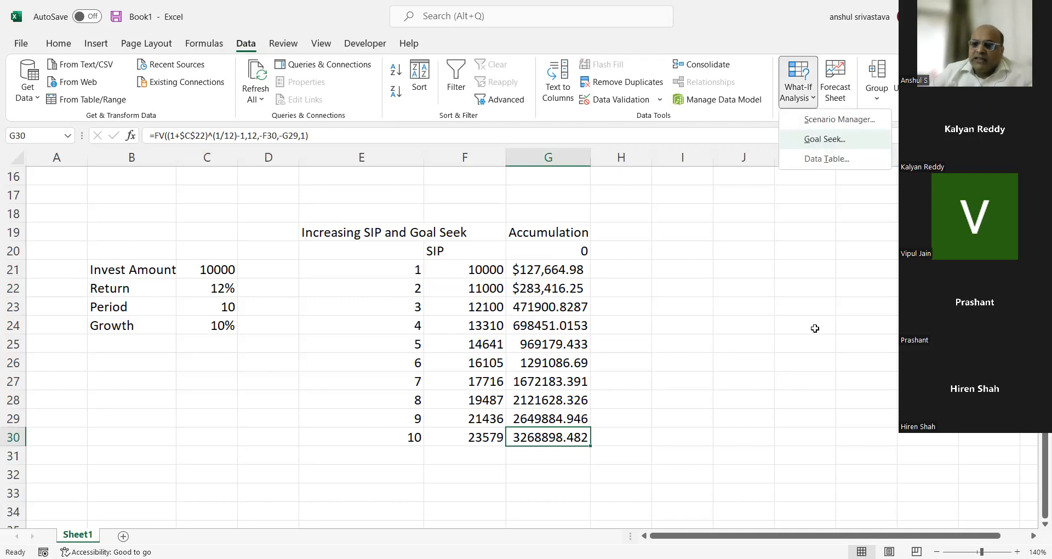
key("Return")
type("45")
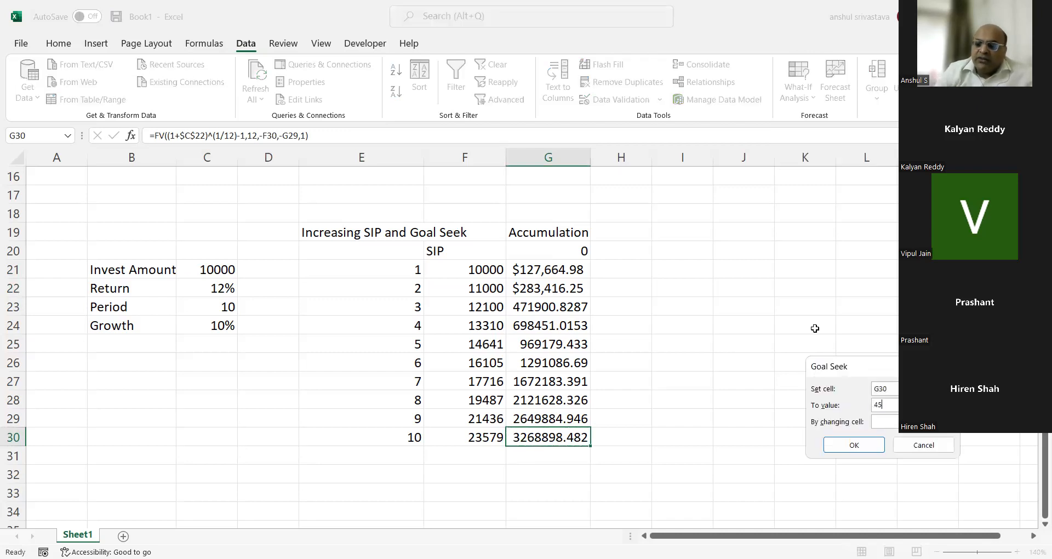
type("0000")
key("Tab")
left_click(227, 285)
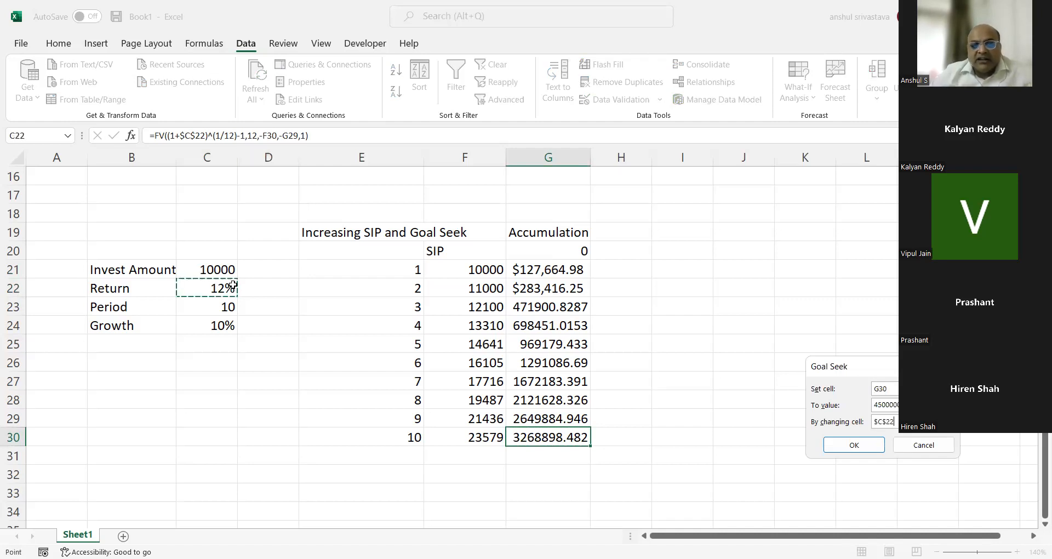
left_click(854, 445)
key("Return")
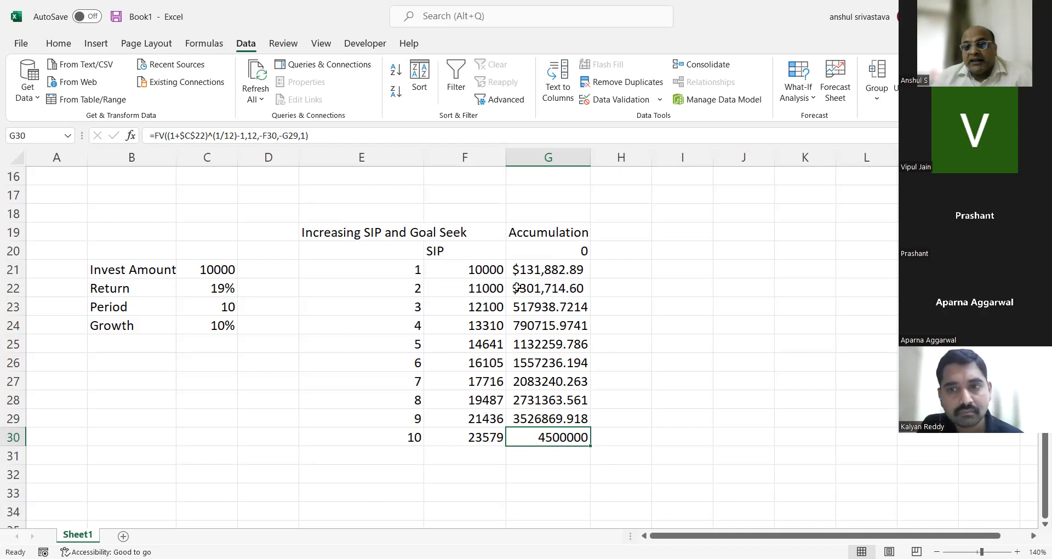
Step: Examine the first-period FV formula in G21 and follow the accumulation column down to G30
left_click(538, 267)
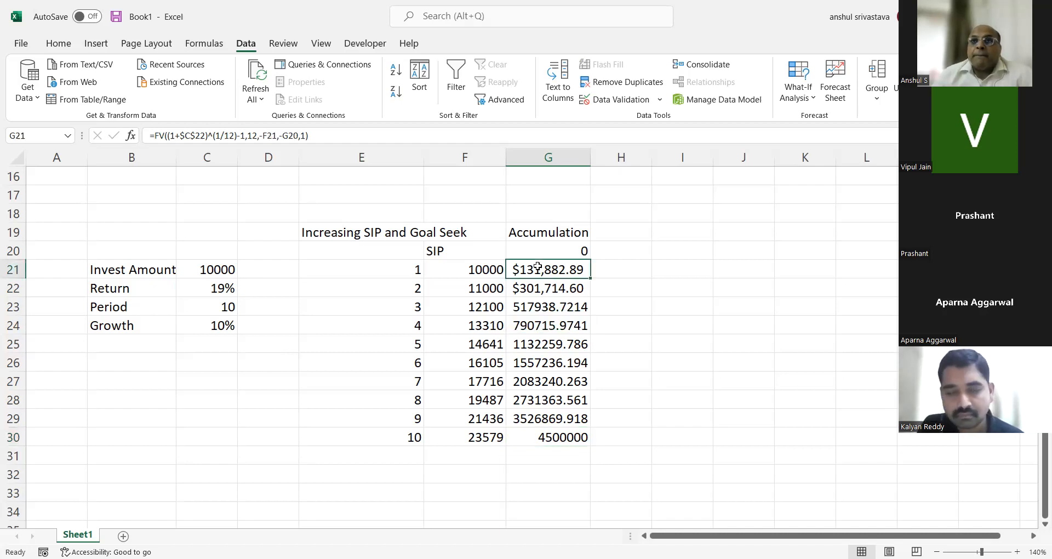
key("F2")
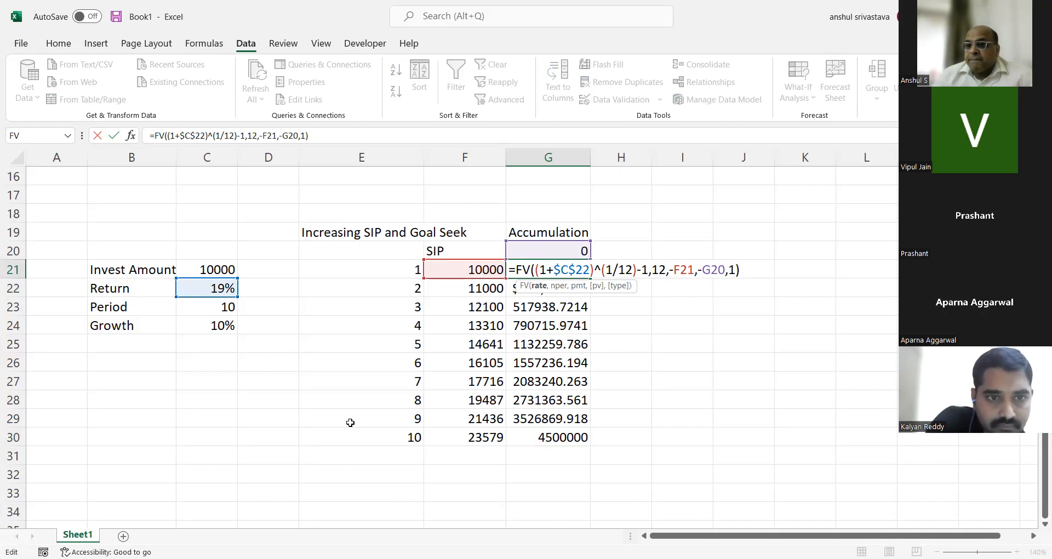
key("Return")
key("Down")
key("Down")
key("Down")
key("Down")
key("Down")
key("Down")
key("Down")
key("Down")
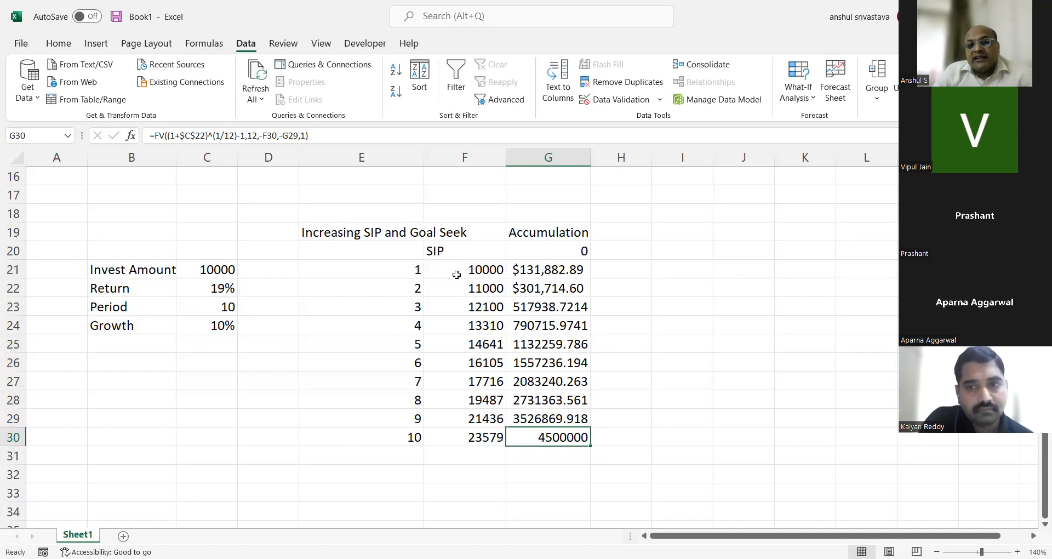
Step: Inspect the unrounded return in C22 and how the FV formula in G21 uses it
double_click(207, 285)
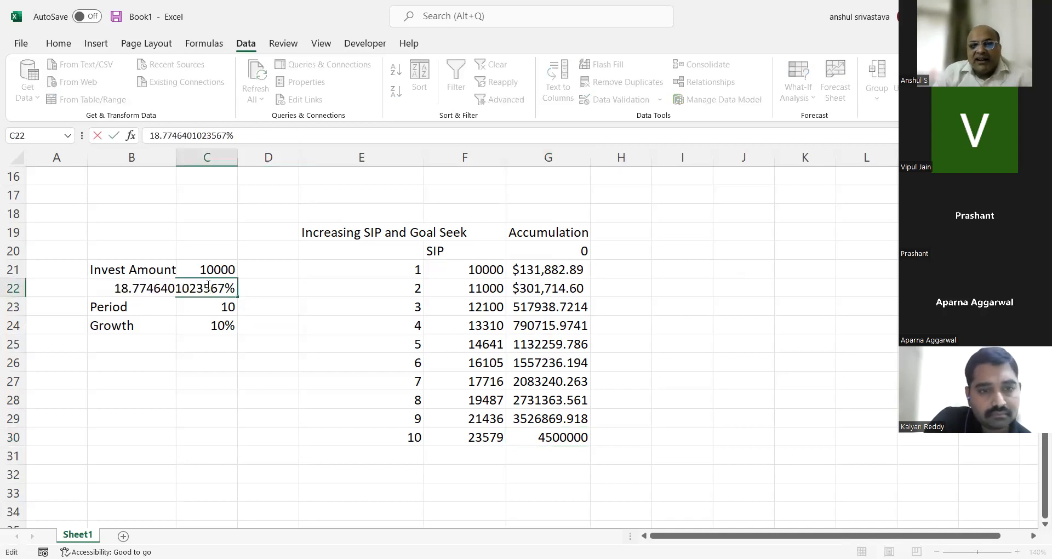
key("Return")
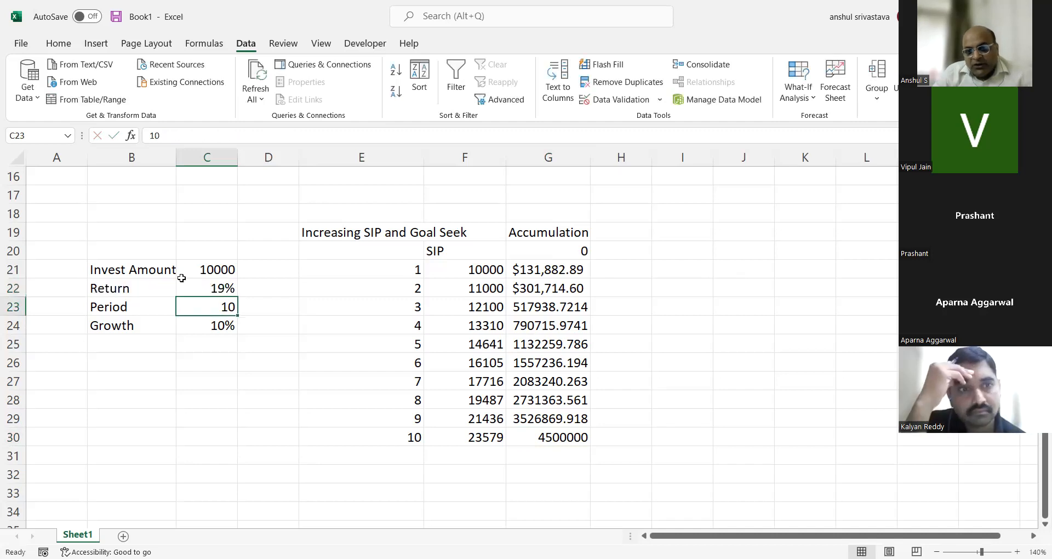
double_click(533, 266)
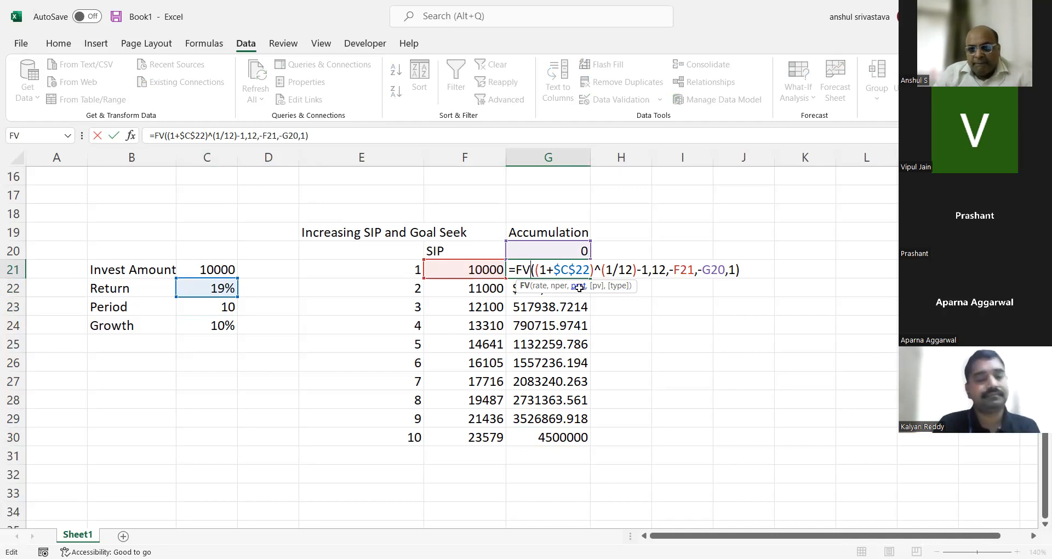
key("Return")
Step: Set the return in C22 to 12%
left_click(209, 282)
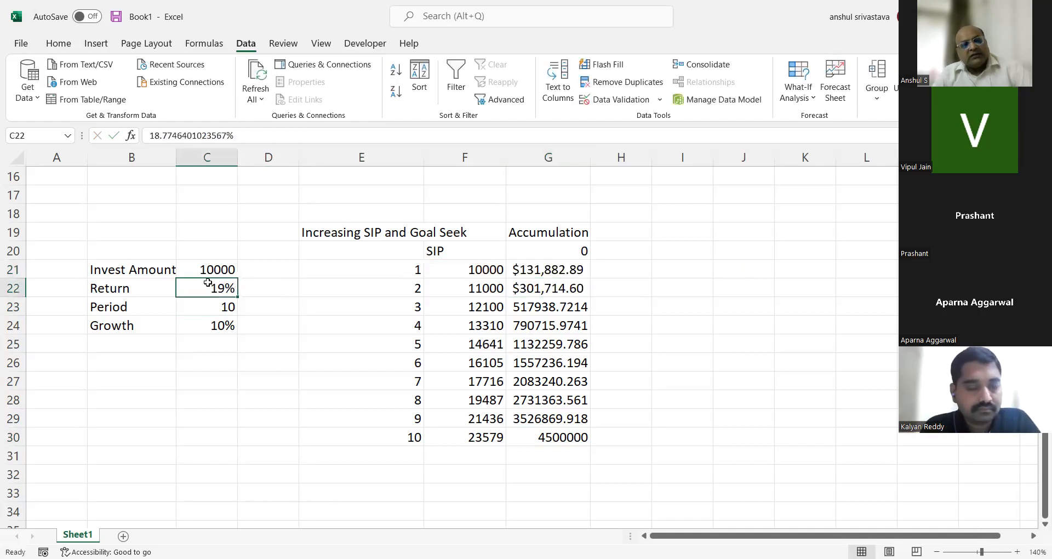
type("12")
key("Return")
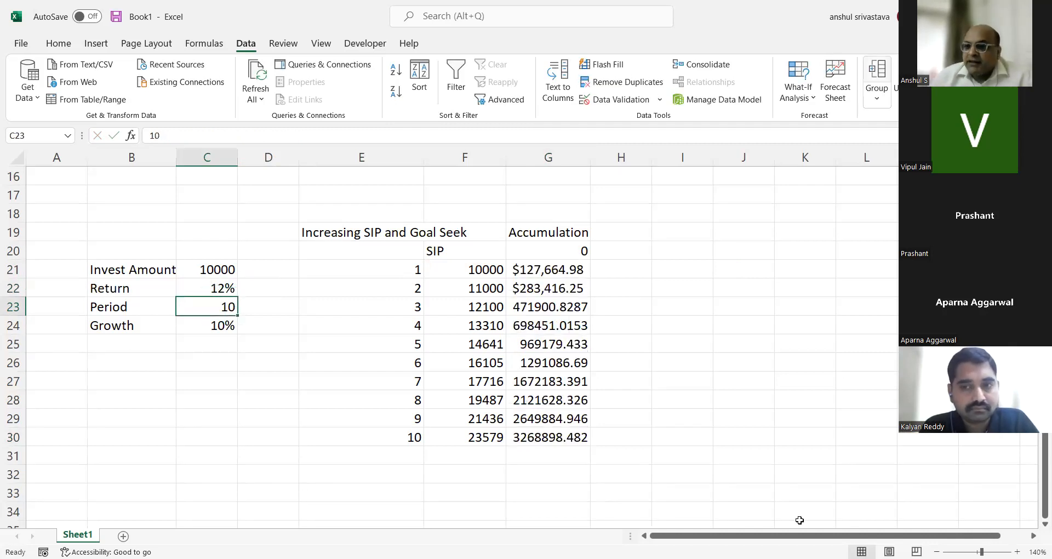
left_click_drag(669, 536, 687, 538)
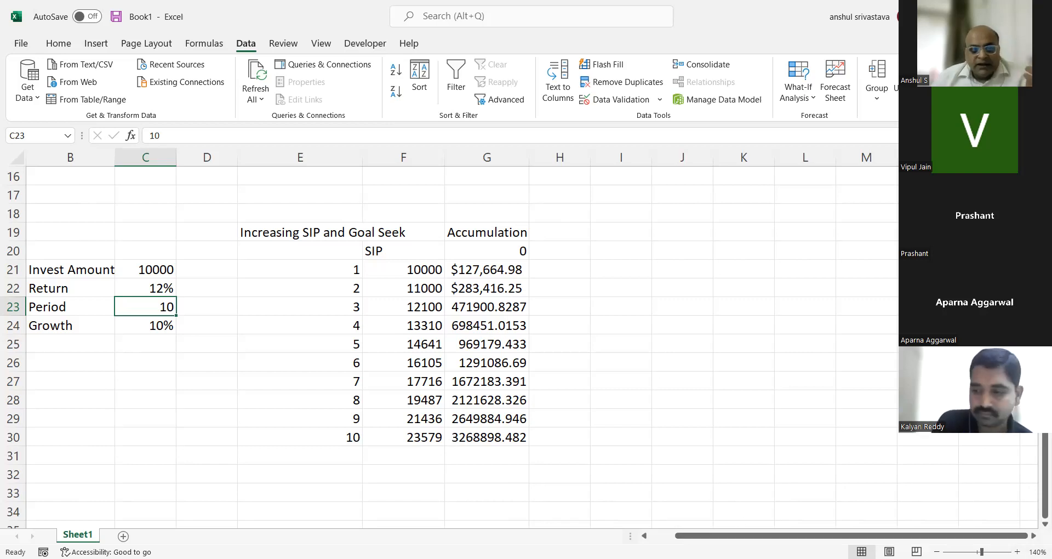
left_click_drag(53, 273, 151, 322)
key("ctrl+q")
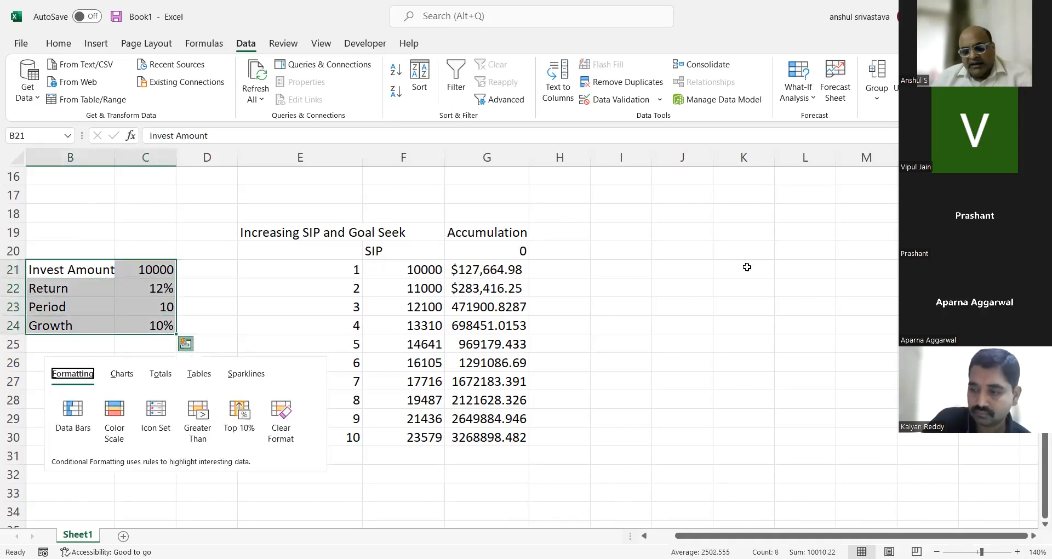
left_click(747, 267)
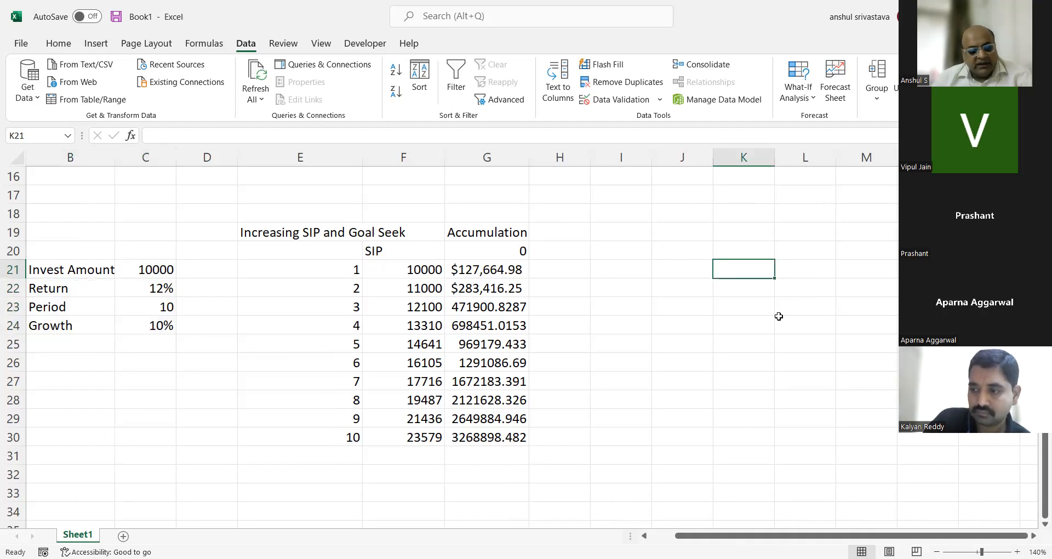
Step: Copy the input block B21:C24 with its labels and paste it at K20
left_click_drag(78, 270, 136, 318)
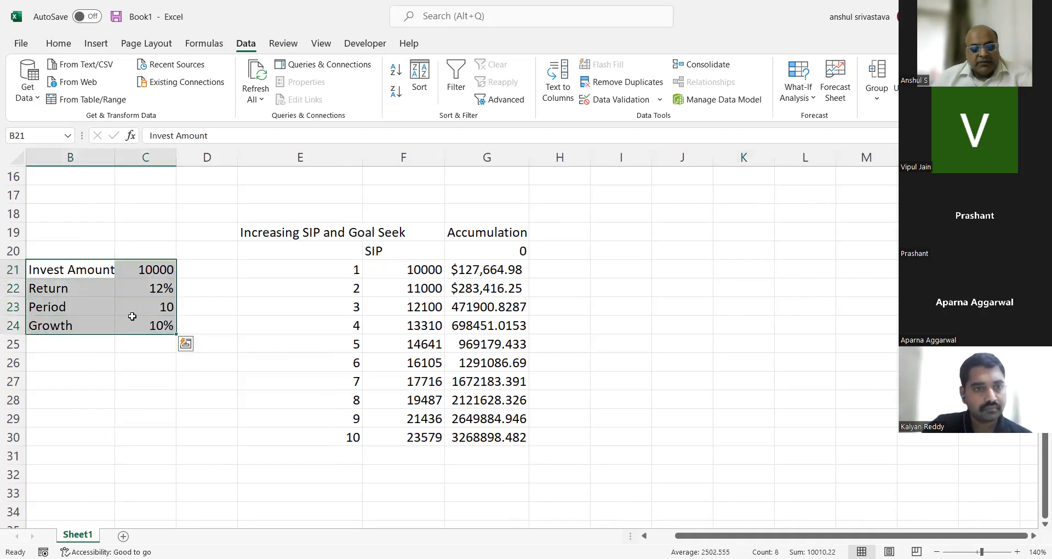
key("ctrl+c")
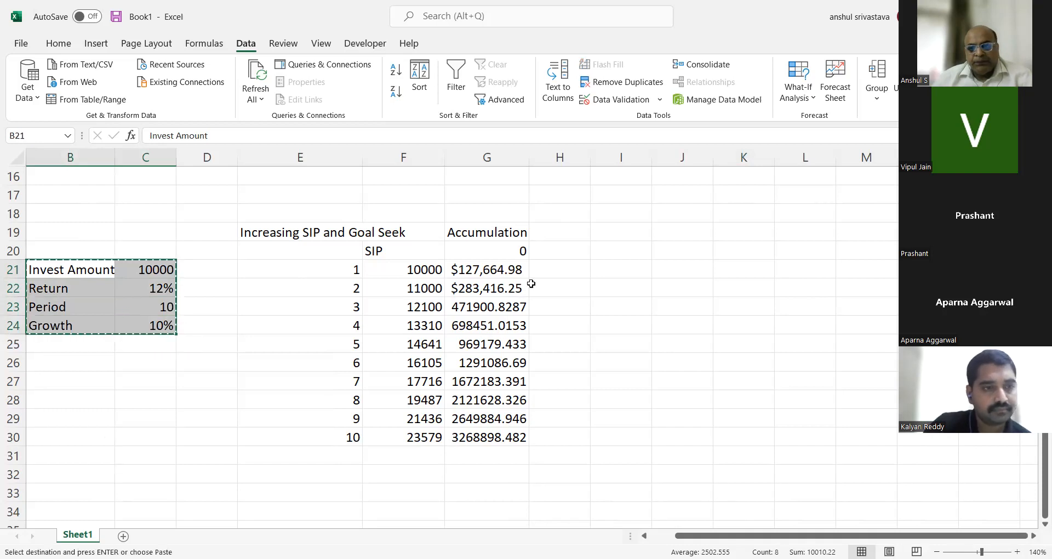
left_click(762, 253)
key("ctrl+v")
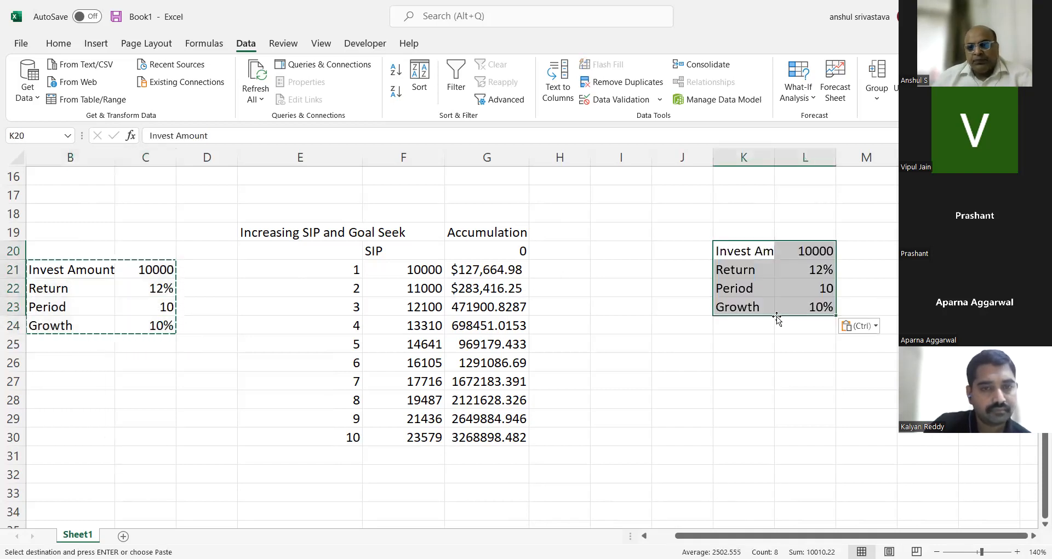
Step: Clear the percentage format of the Growth value in L23 and set it to 1000
left_click(821, 307)
key("ctrl+shift+grave")
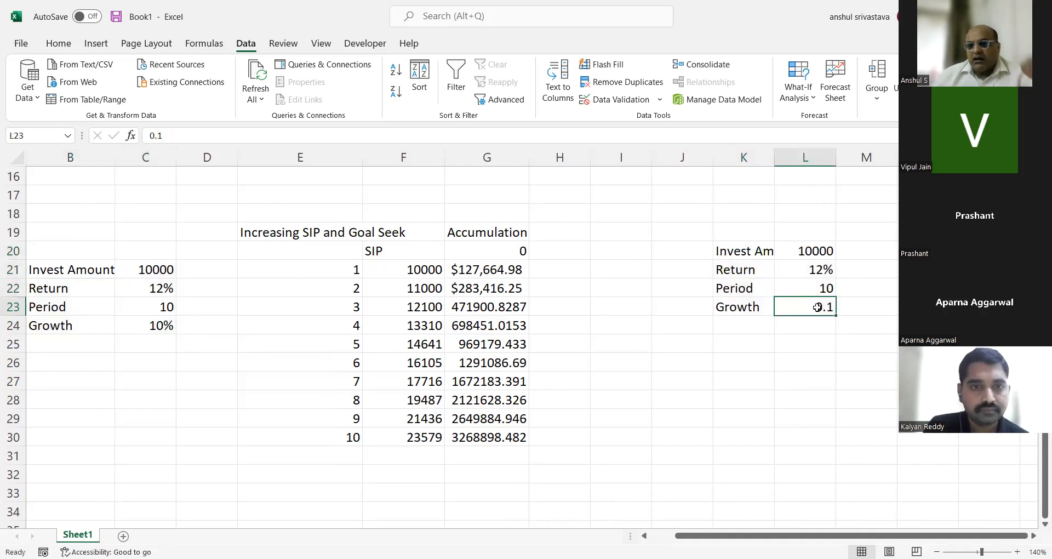
type("1000")
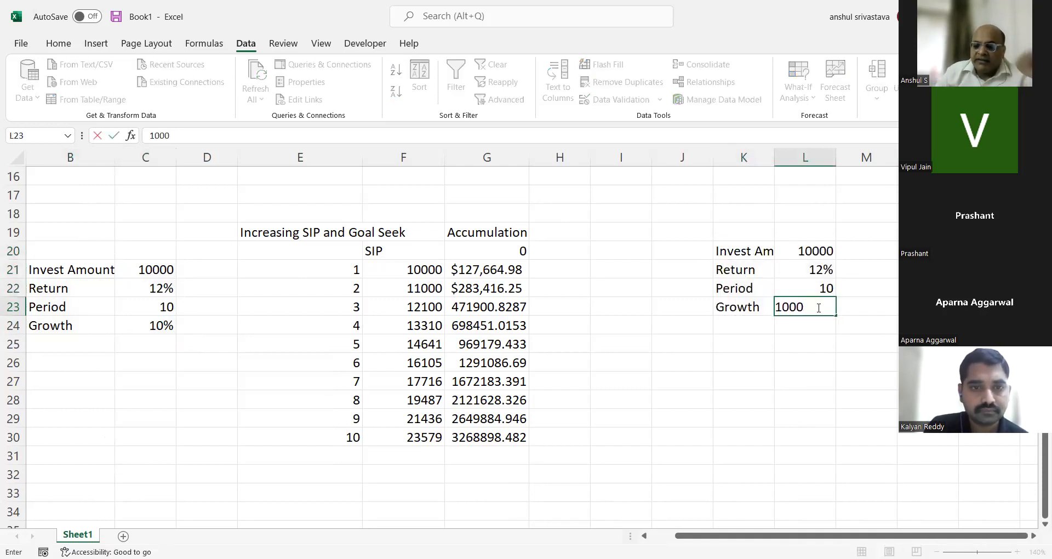
key("Right")
Step: Add the headings Year in N20, SIP in O20 and Accumulation in P19 for the second model
key("Right")
key("Right")
key("Right")
key("Right")
key("Right")
key("Right")
key("Right")
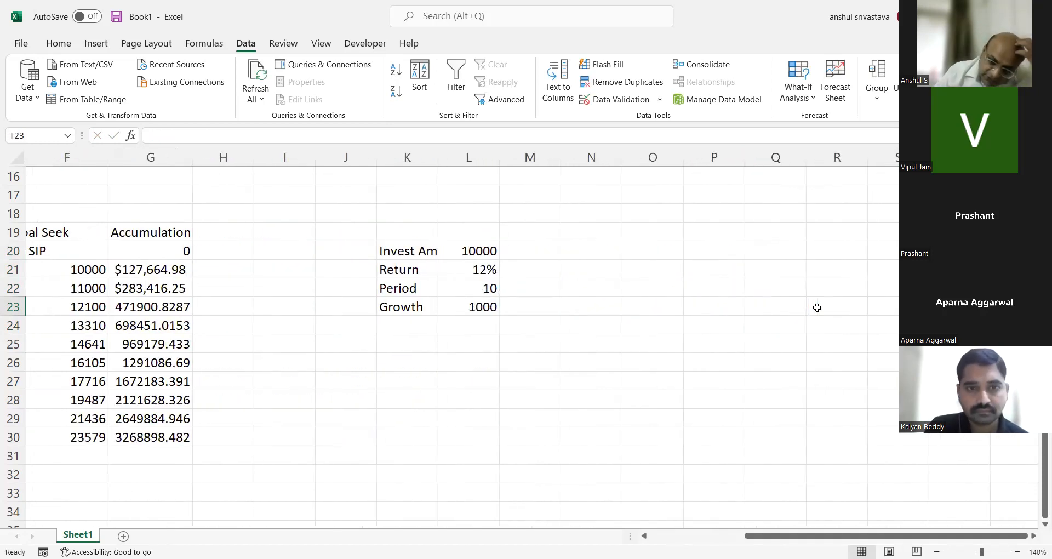
left_click(655, 250)
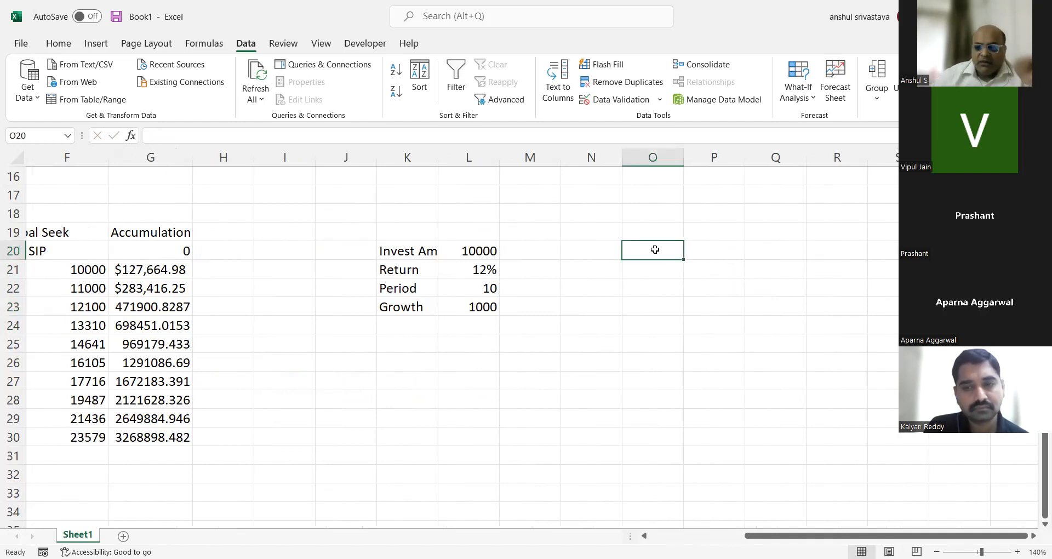
type("SIP")
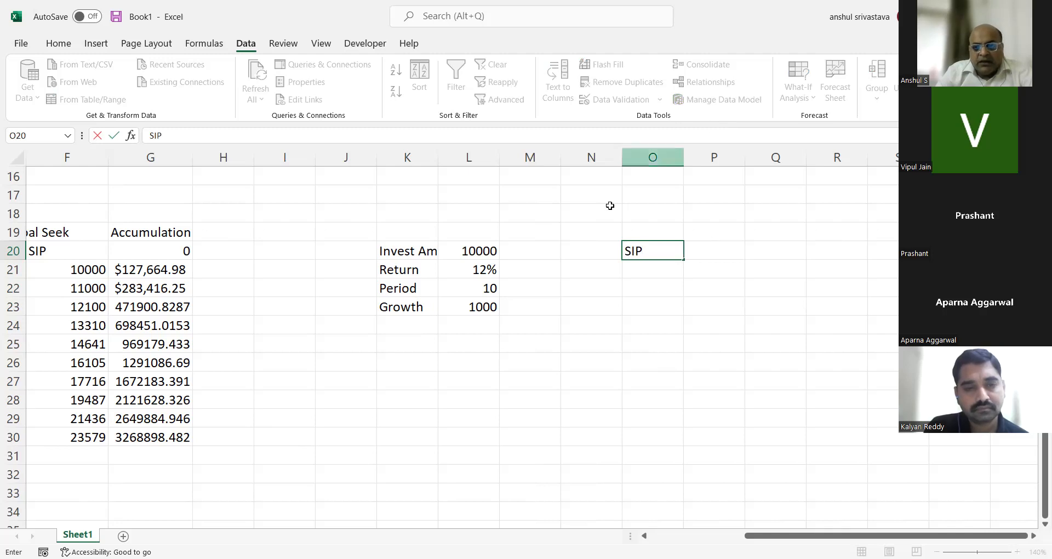
left_click(597, 250)
type("Year")
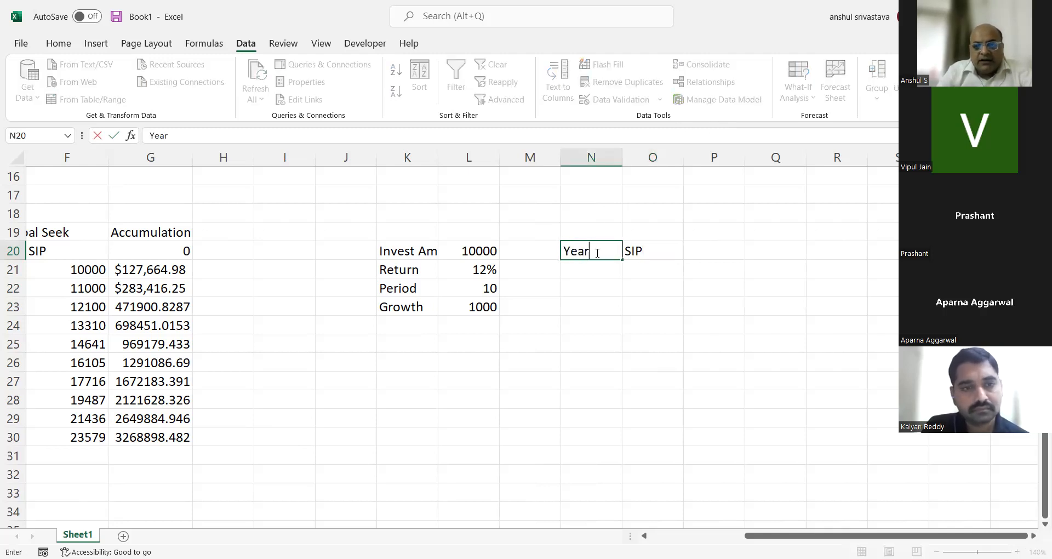
key("Tab")
key("Tab")
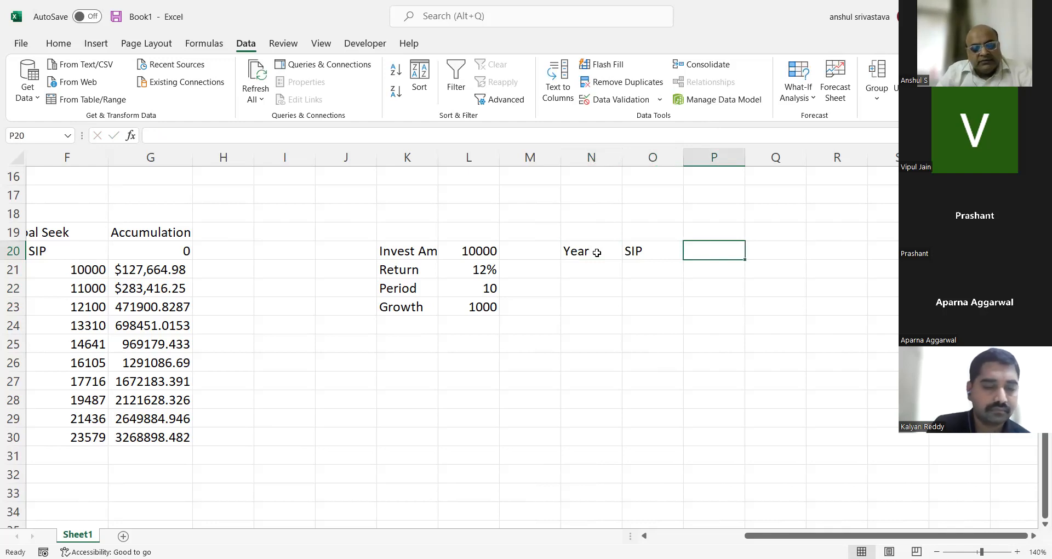
key("Up")
type("Accumulation")
key("Return")
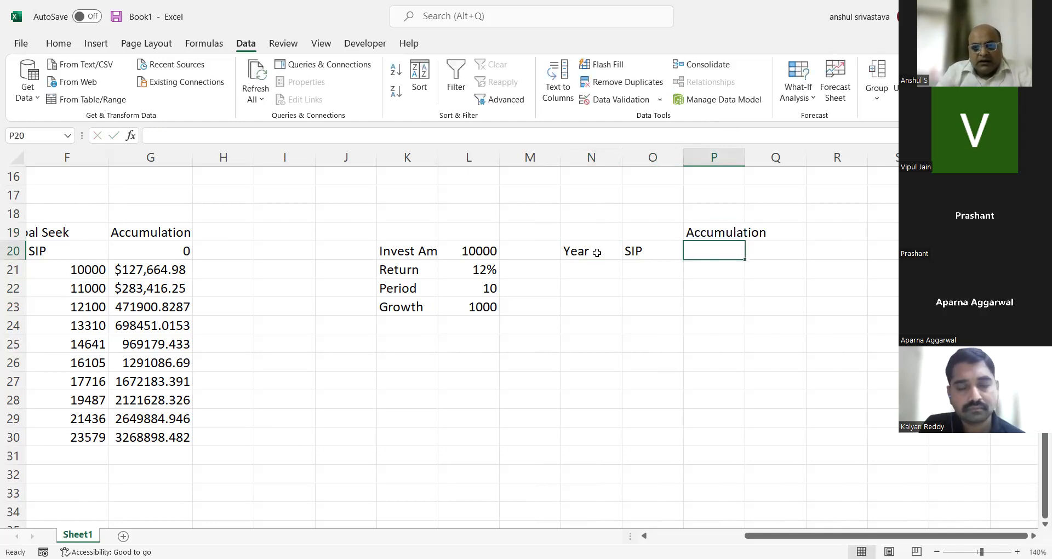
Step: Fill the Year column with the series 1 to 10 in N21:N30
left_click(571, 270)
type("1")
key("Return")
type("2")
key("Return")
left_click_drag(582, 270, 583, 286)
left_click(607, 312)
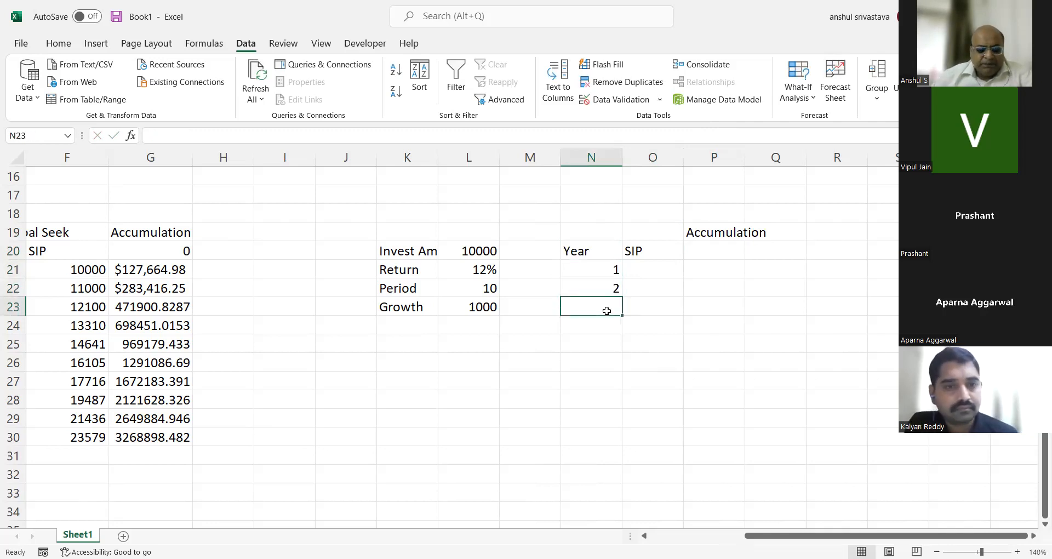
type("3")
left_click(606, 272)
left_click_drag(607, 272, 613, 446)
Step: Link the first year's SIP in O21 to the invest amount with =L20
left_click(662, 274)
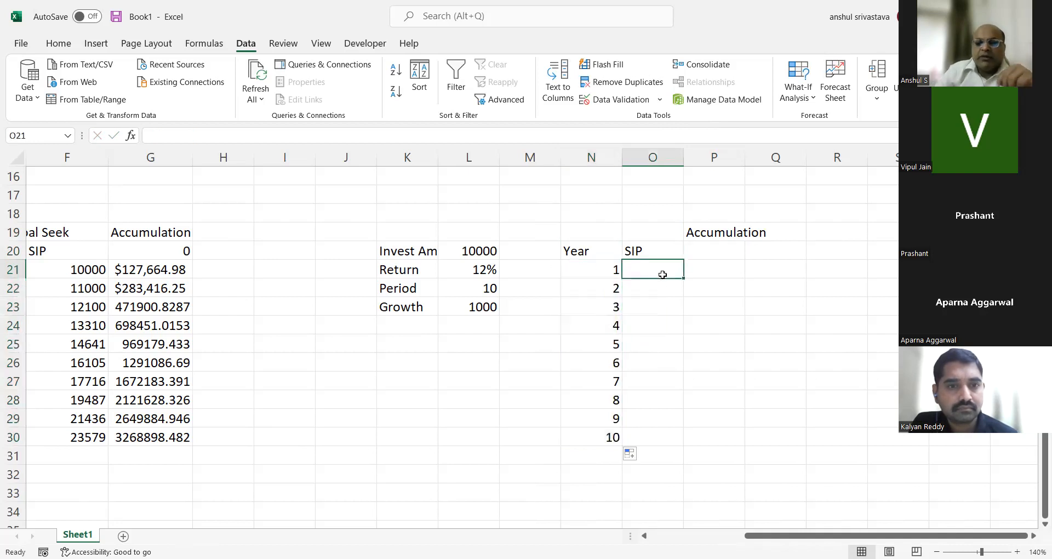
type("=")
left_click(491, 250)
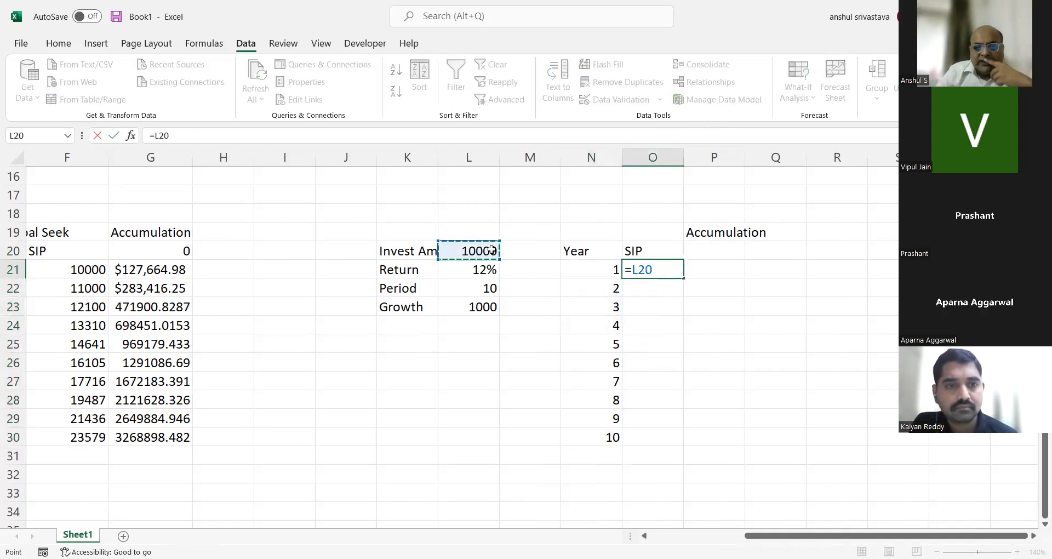
key("Return")
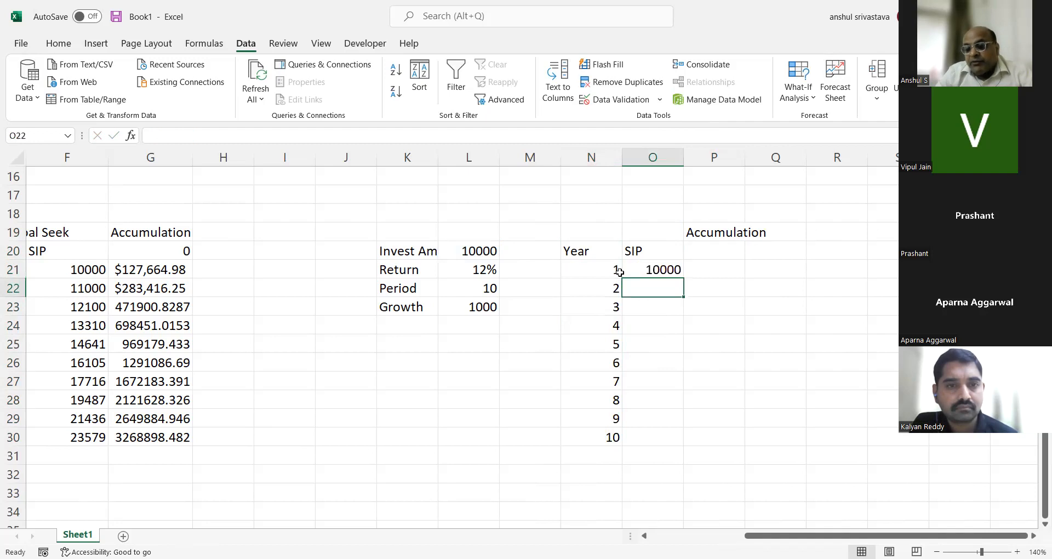
left_click(649, 269)
type("=")
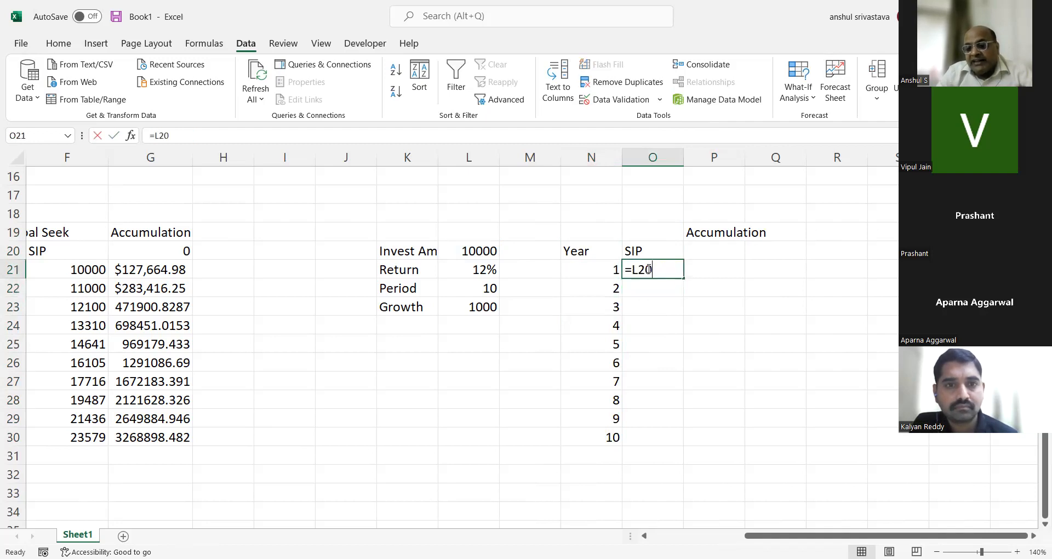
left_click(461, 251)
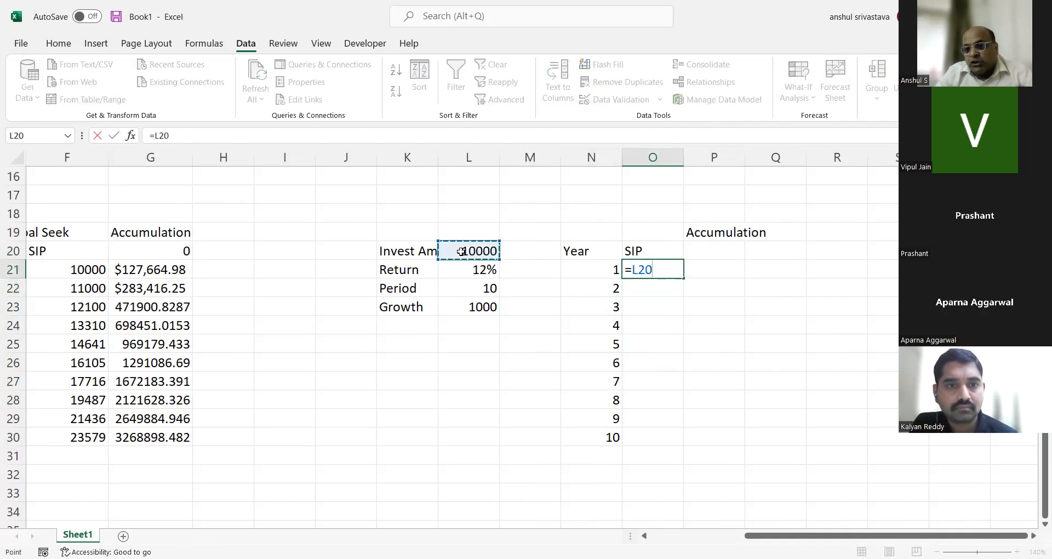
key("Return")
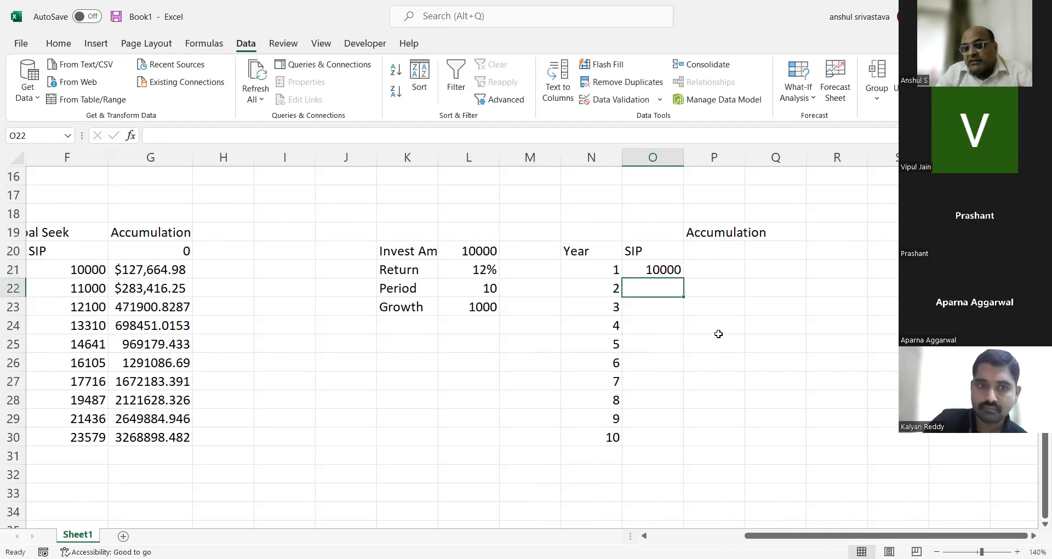
Step: Enter =O21+$L$23 in O22 to add the fixed growth, and fill the formula down to O30
type("=")
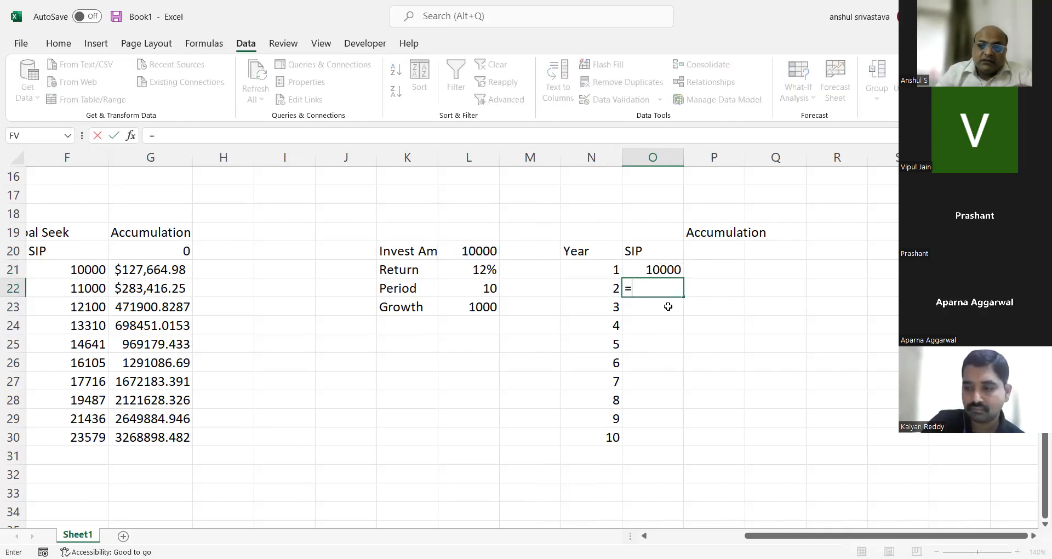
left_click(662, 266)
type("+")
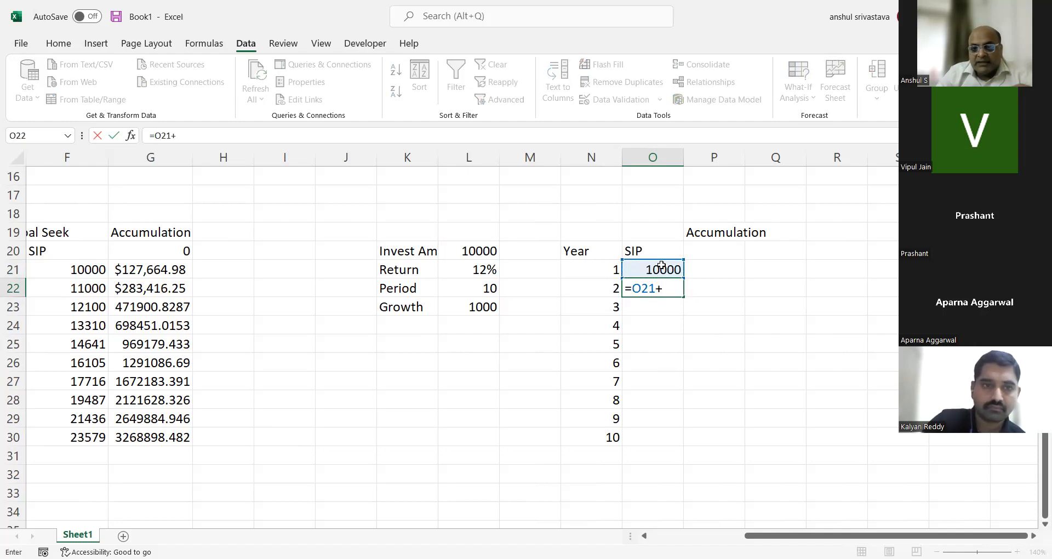
left_click(489, 306)
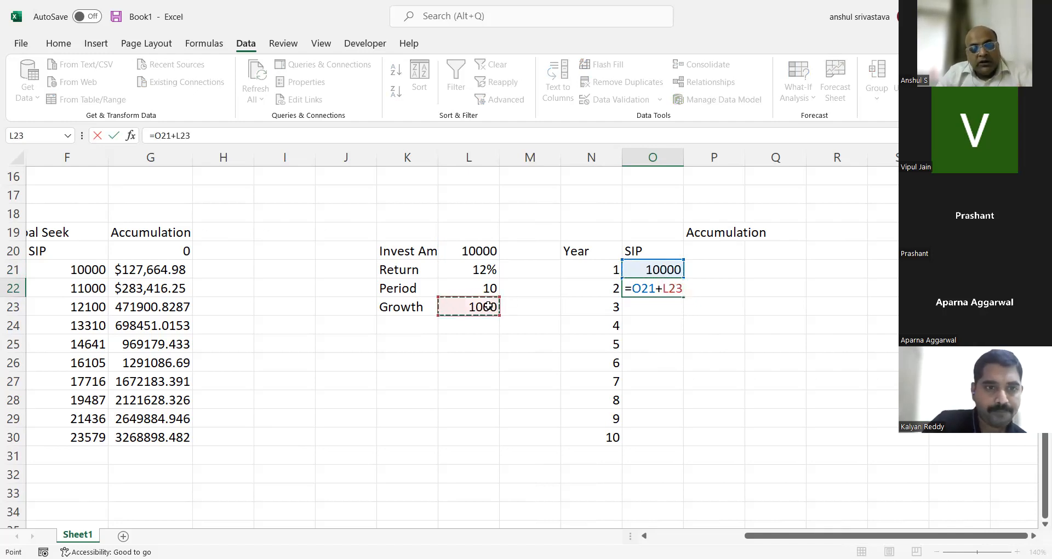
key("F4")
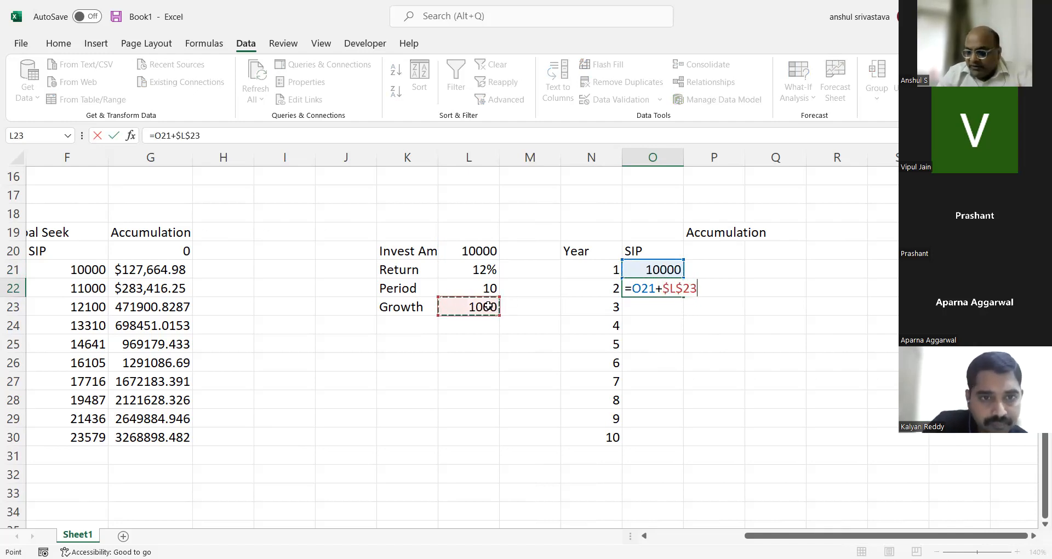
key("Return")
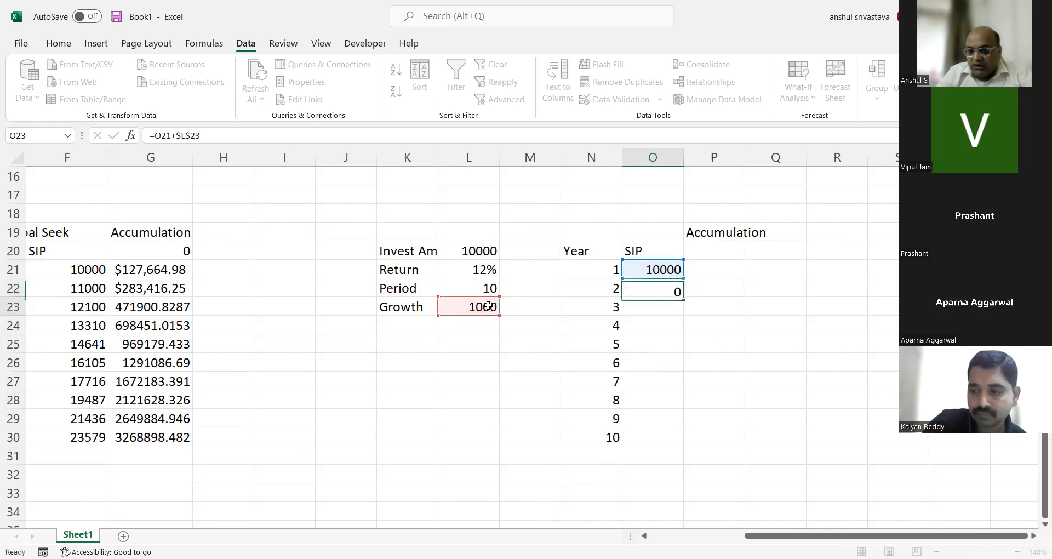
left_click(674, 291)
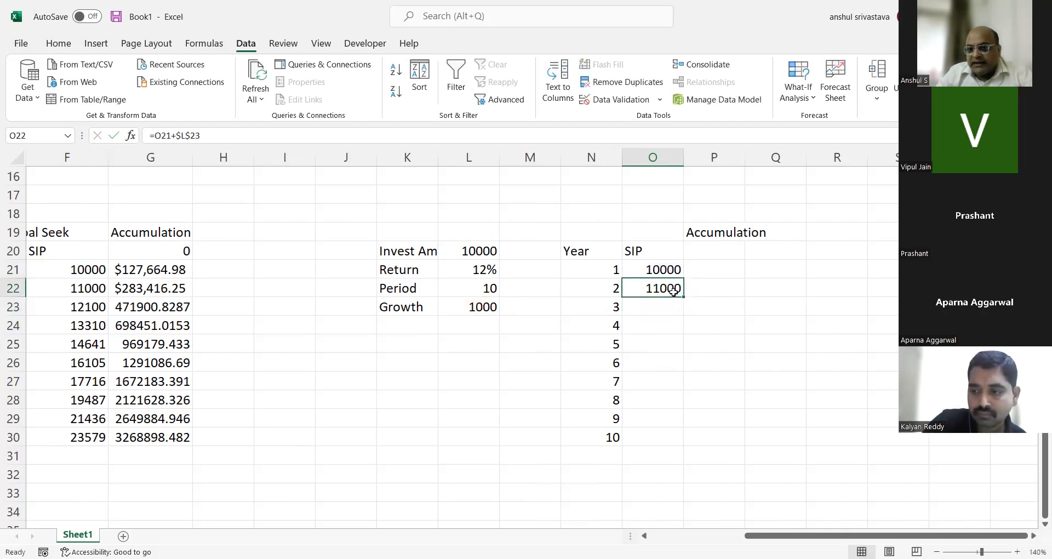
double_click(682, 297)
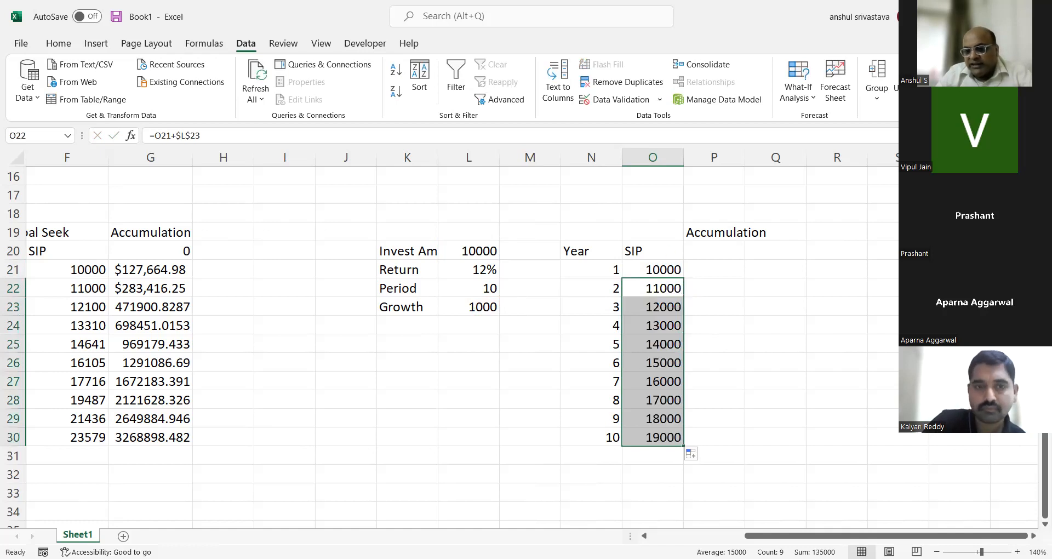
left_click(762, 368)
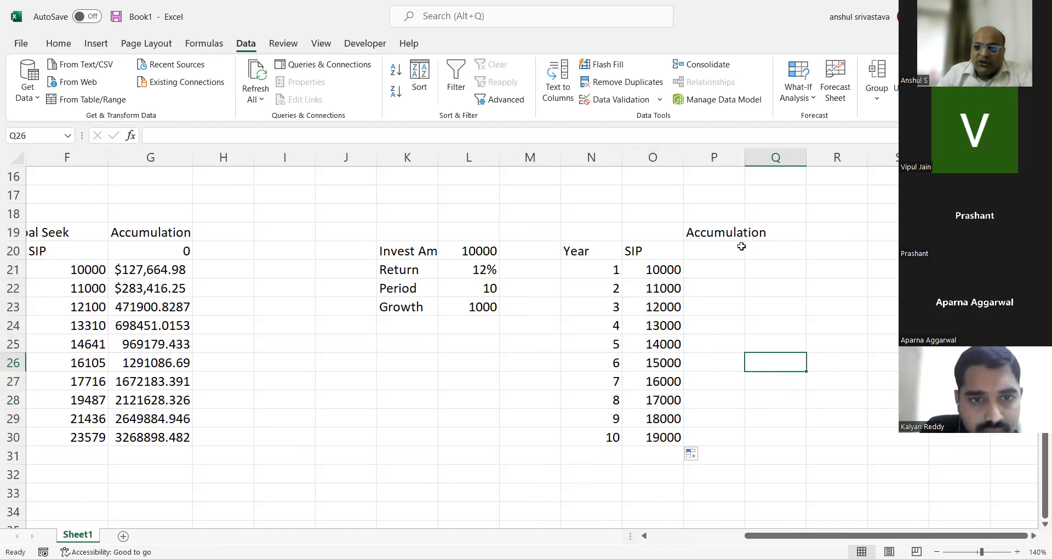
Step: Enter the starting accumulation 0 in P20 and label it PV in Q20
left_click(758, 249)
type("PV")
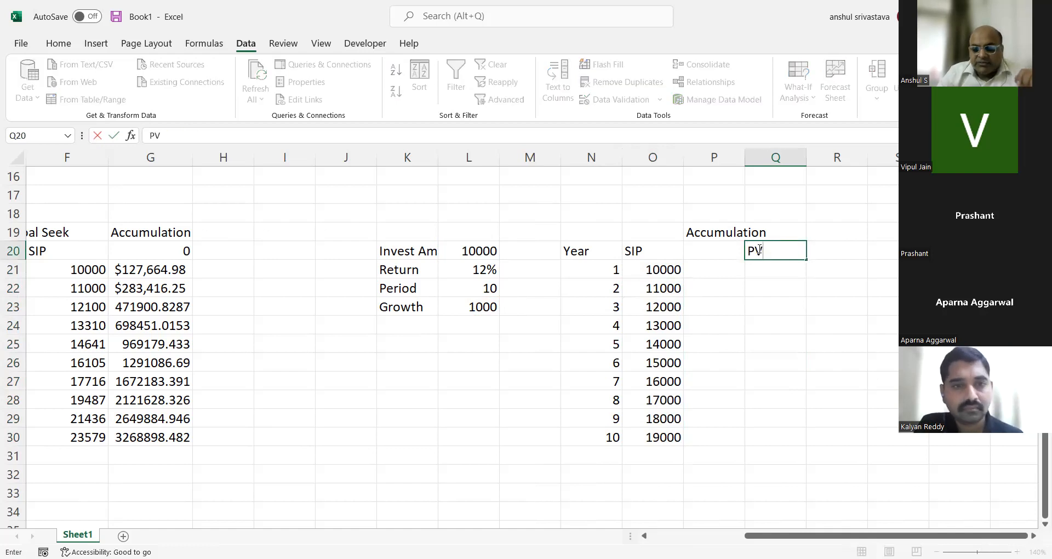
key("Left")
type("0")
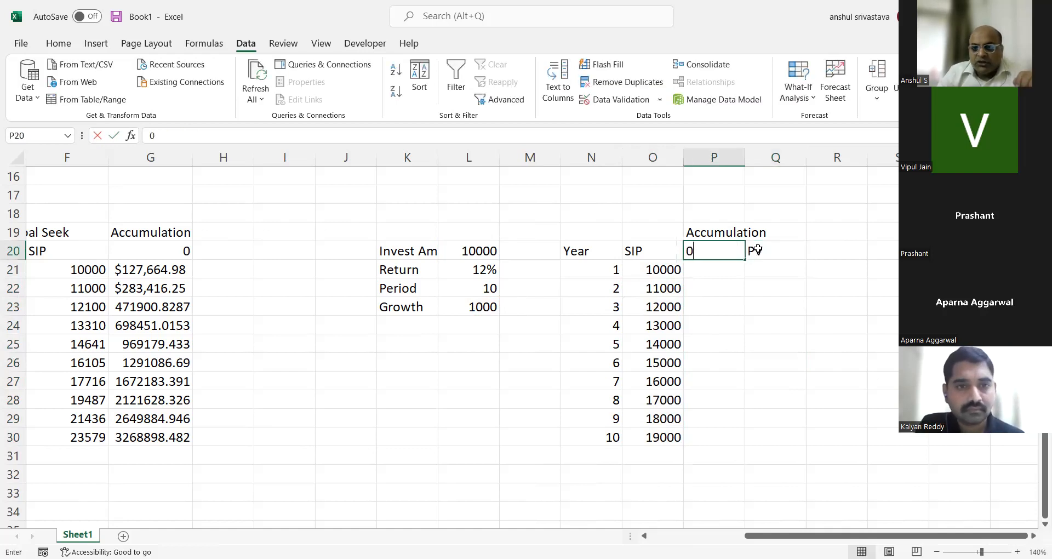
key("Return")
Step: Insert the FV function in P21 with the monthly rate (1+$L$21)^(1/12)-1
type("=")
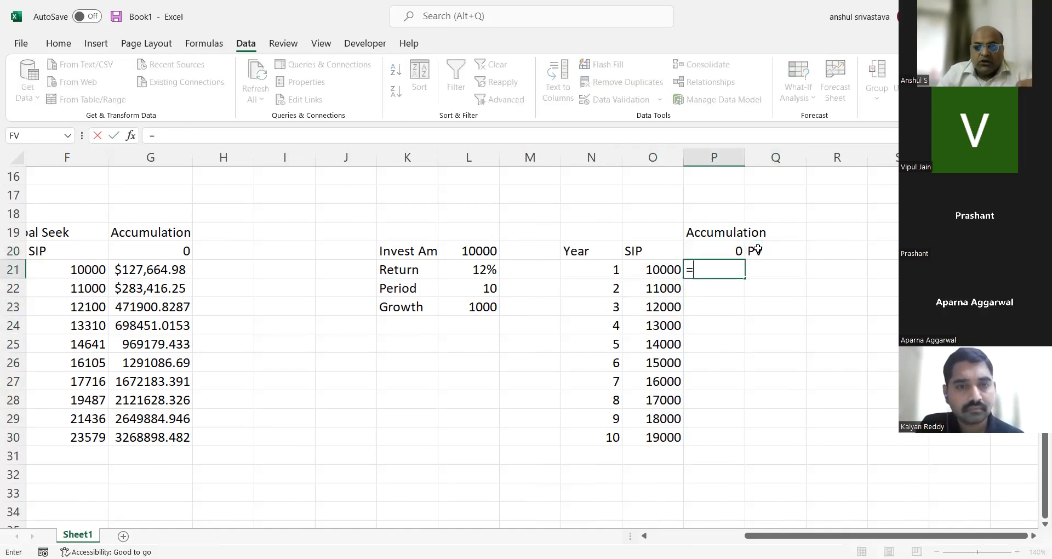
left_click(131, 135)
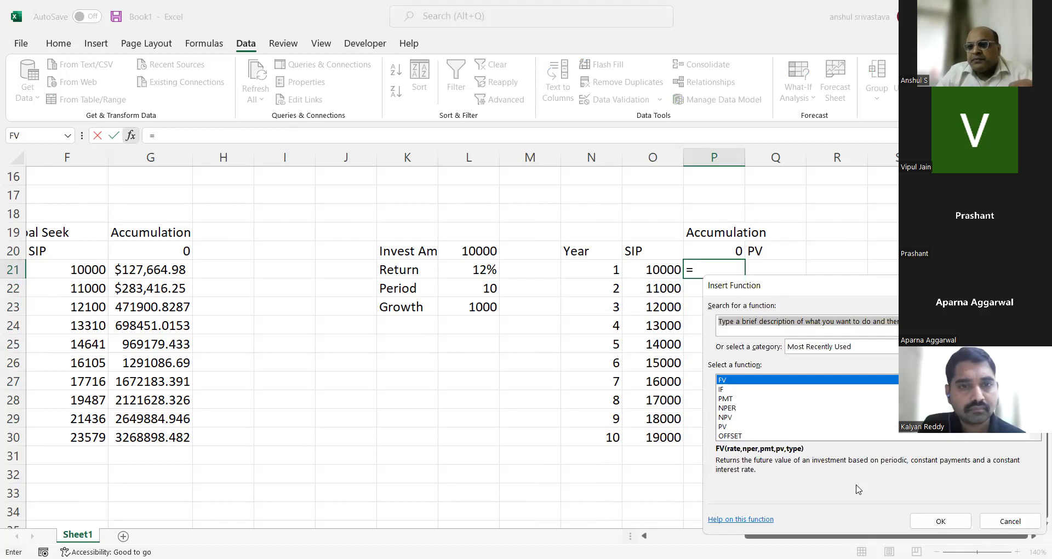
left_click(938, 518)
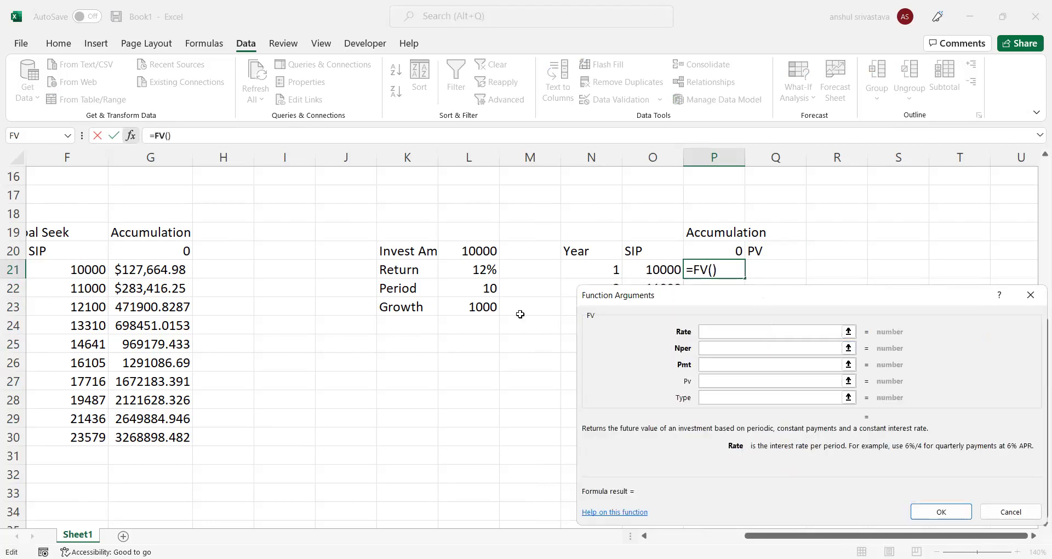
type("(1+")
left_click(484, 267)
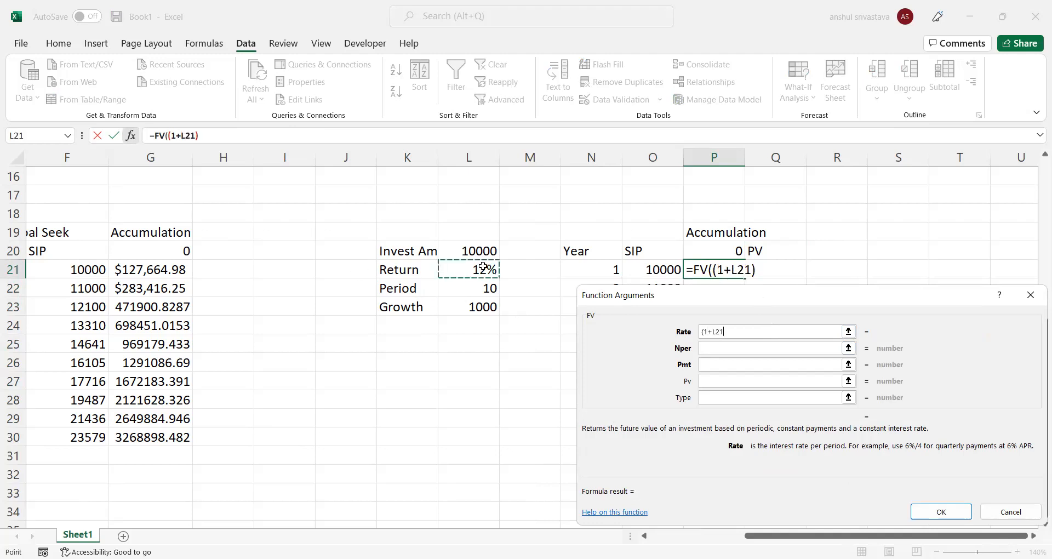
key("F4")
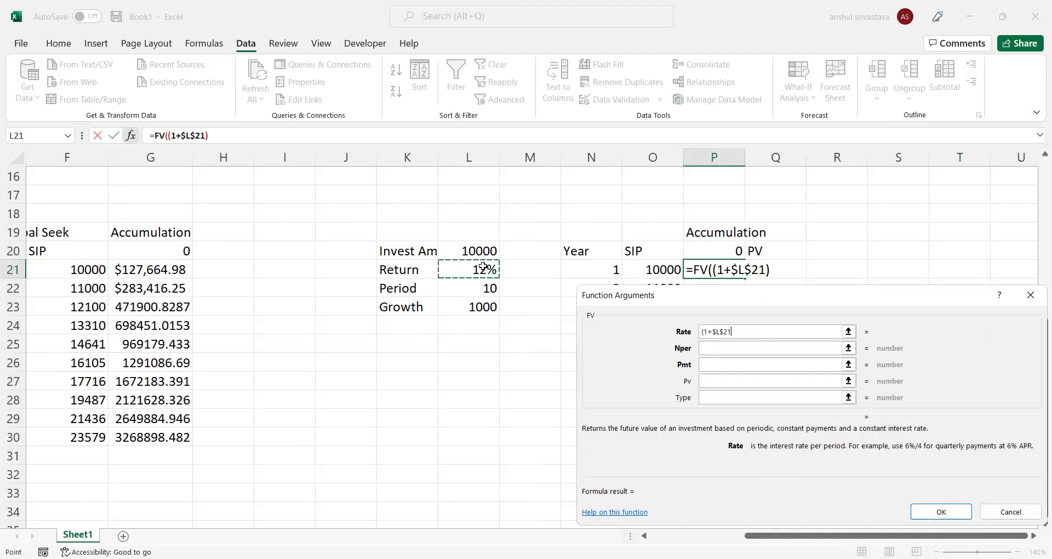
type(")^")
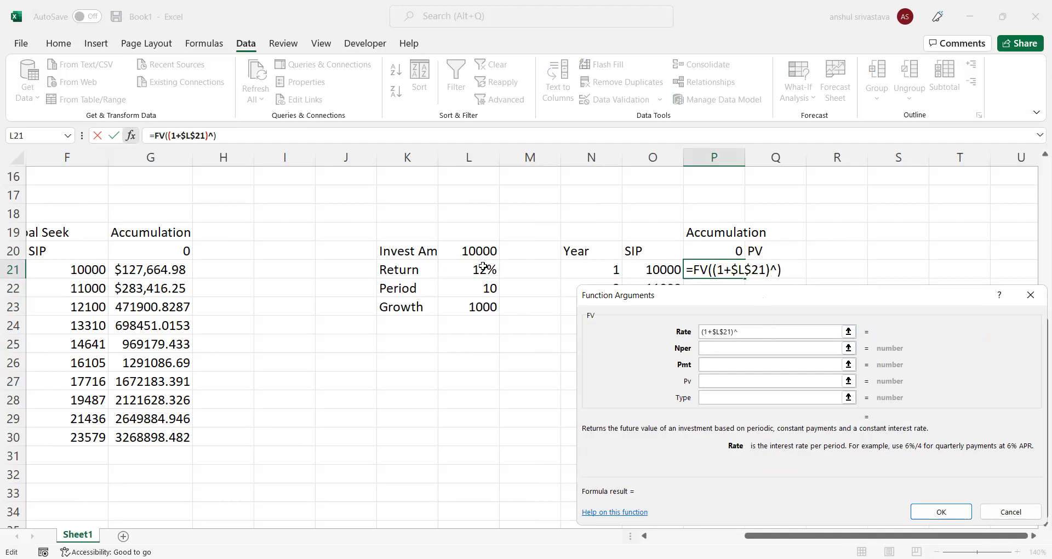
type("(1/12)-1")
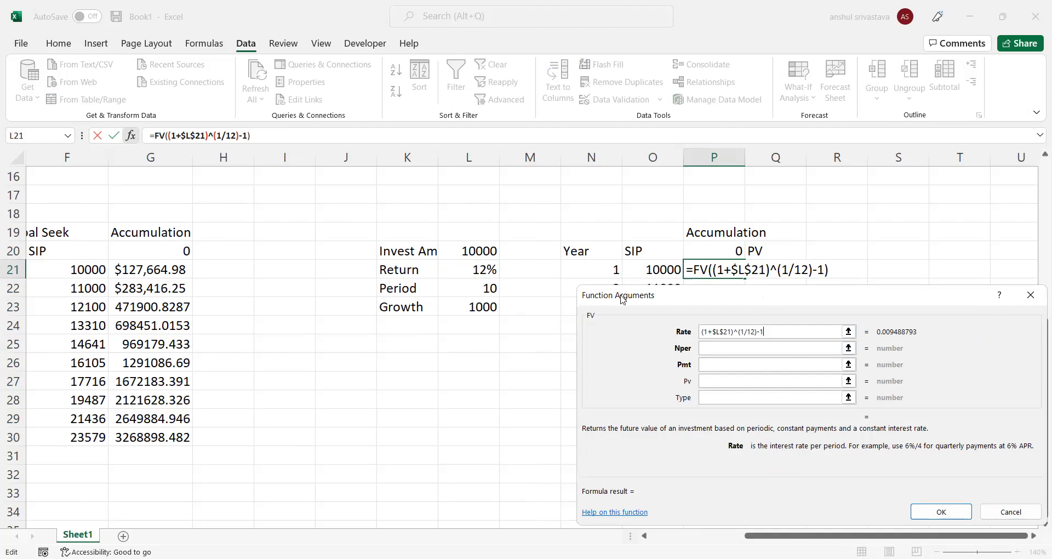
Step: Set the FV number of periods to 12 and the payment to -O21 for the P21 formula
left_click_drag(623, 300, 631, 324)
left_click(718, 372)
type("12")
key("Tab")
type("-")
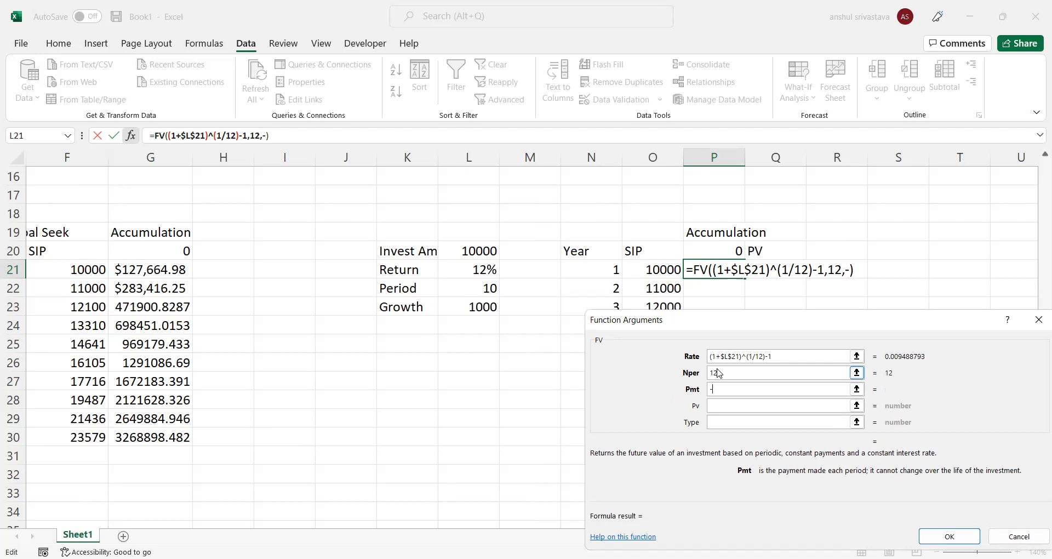
left_click(674, 273)
Step: Set the FV present value to -P20 and the payment type to 1, and enter the formula in P21
key("Tab")
type("-")
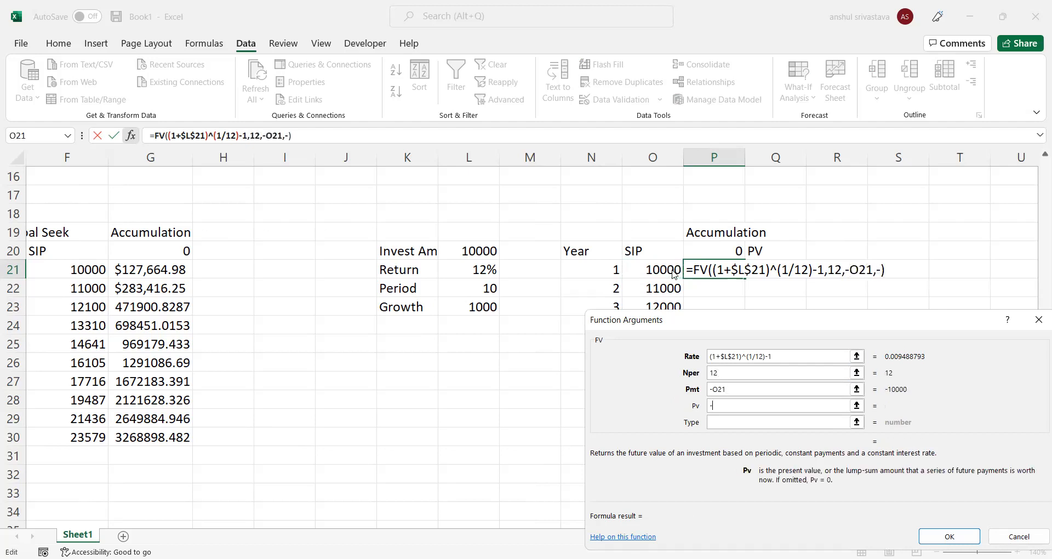
left_click(714, 244)
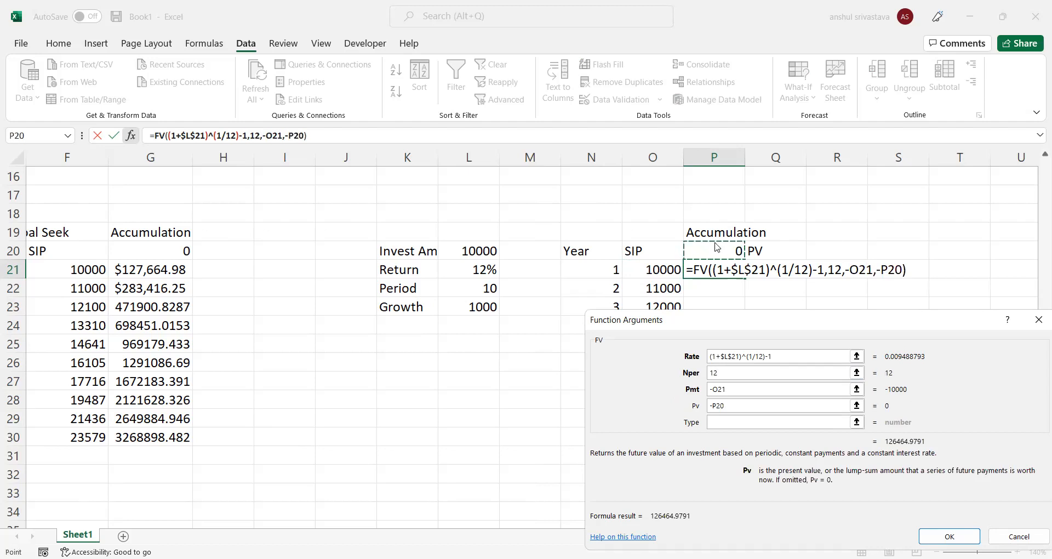
key("Tab")
type("1")
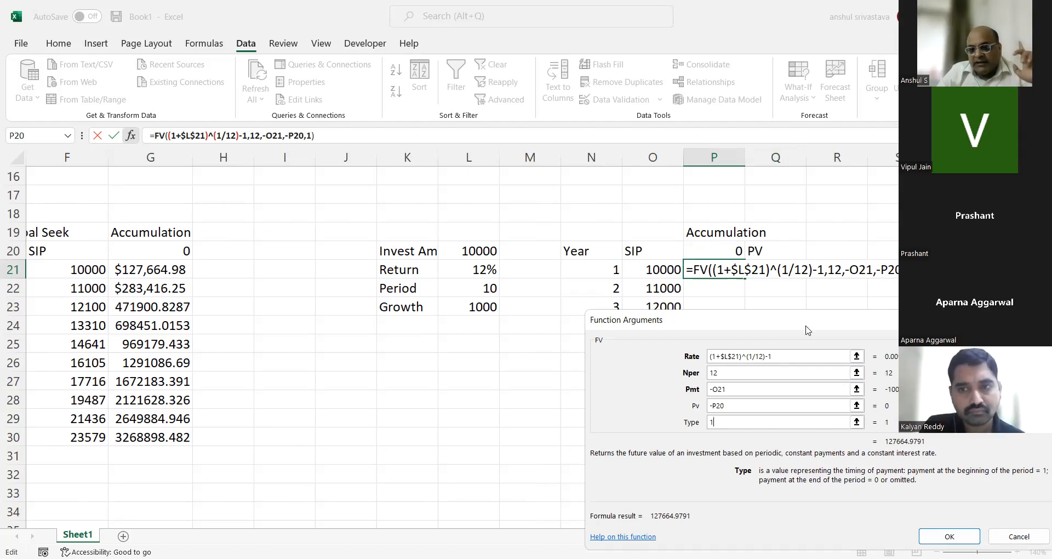
left_click_drag(806, 330, 464, 201)
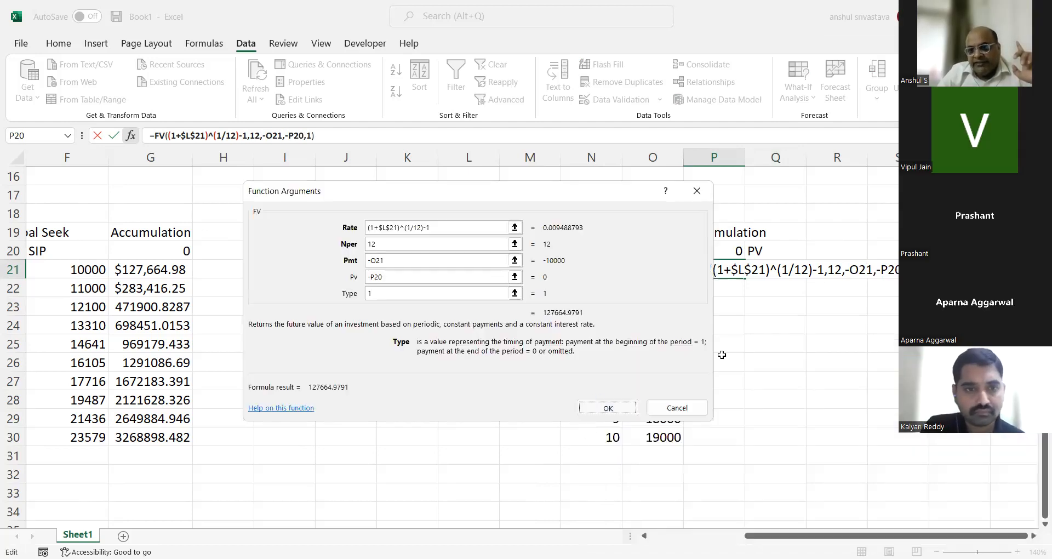
key("Return")
Step: Apply the General number format to P21 and fill the accumulation formula down to P30
key("ctrl+shift+grave")
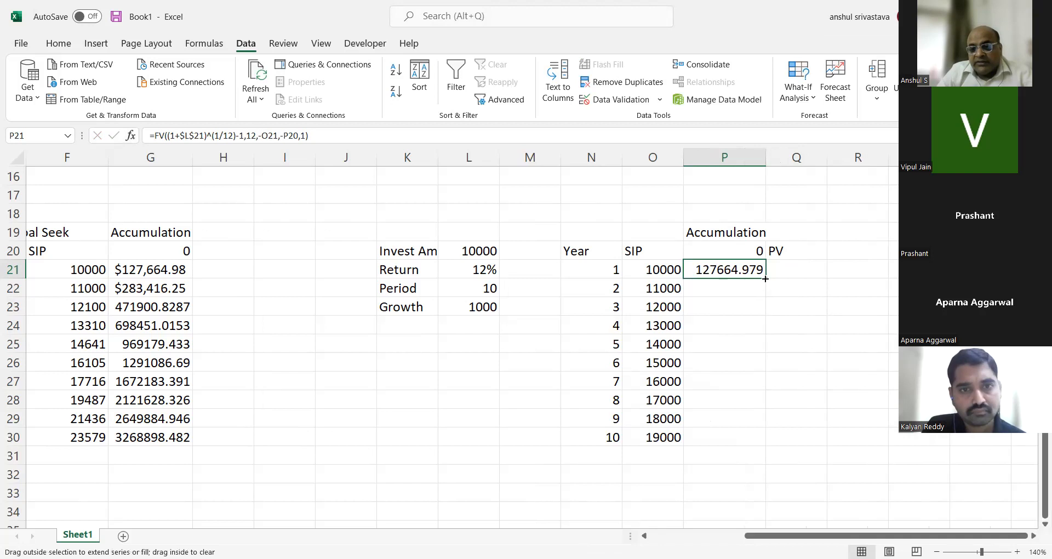
double_click(765, 278)
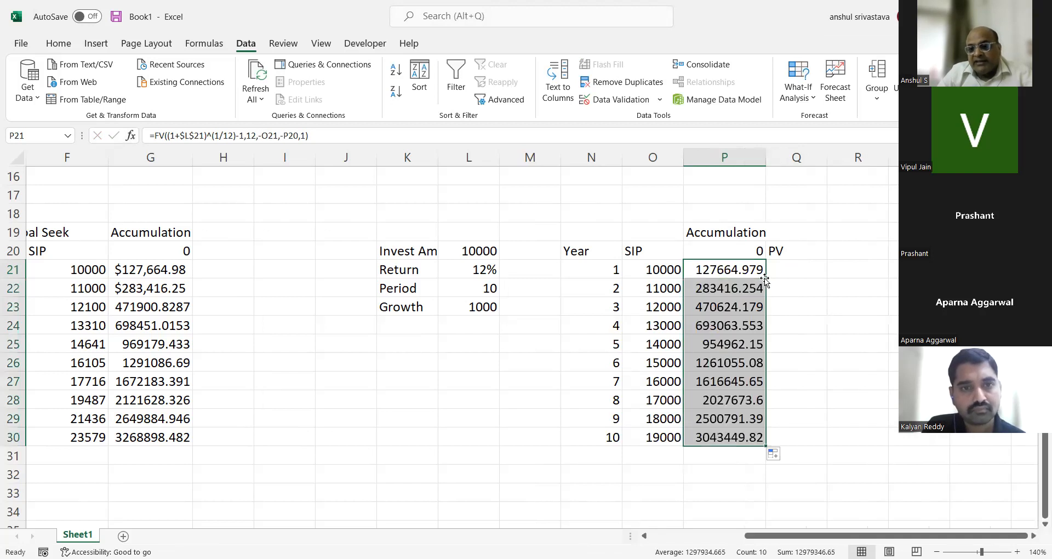
left_click(669, 472)
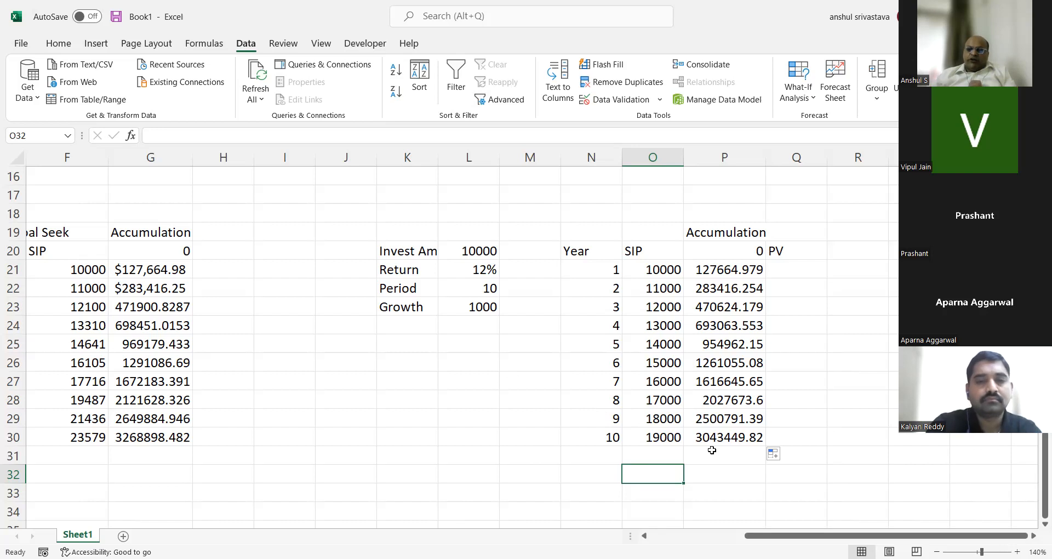
Step: Run Goal Seek to bring P30 to 4500000 by changing the invest amount in L20, and undo the result
left_click(719, 432)
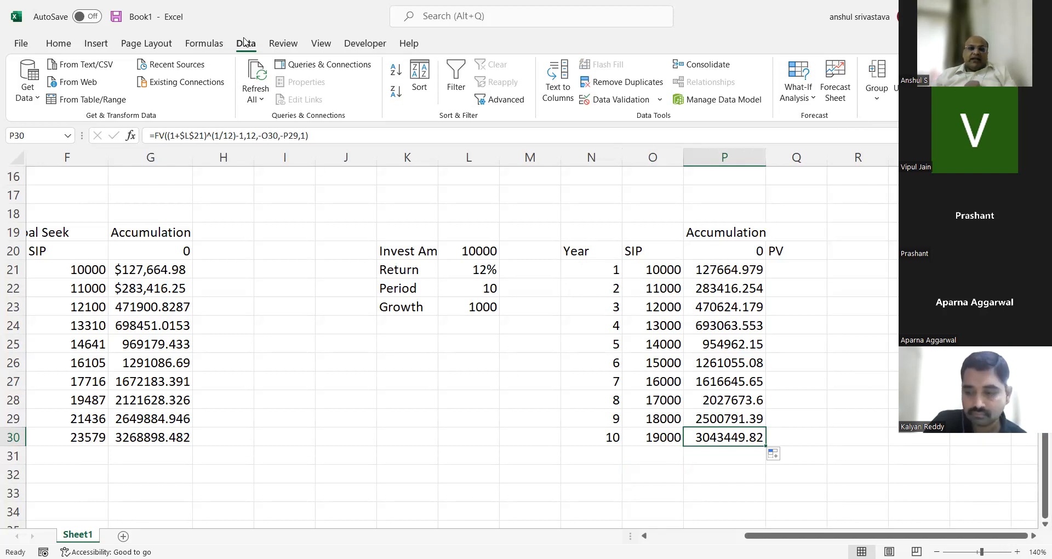
left_click(811, 94)
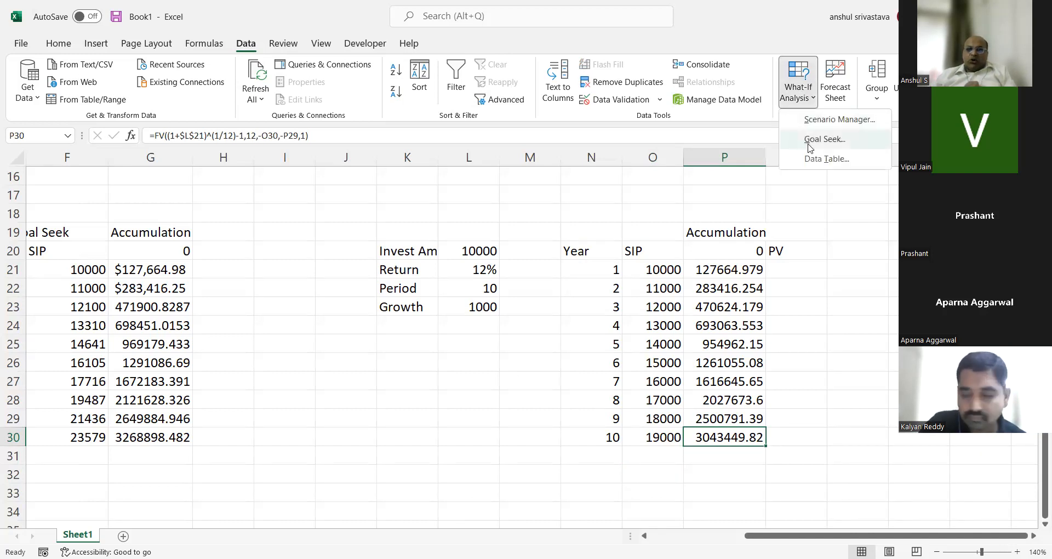
left_click(809, 140)
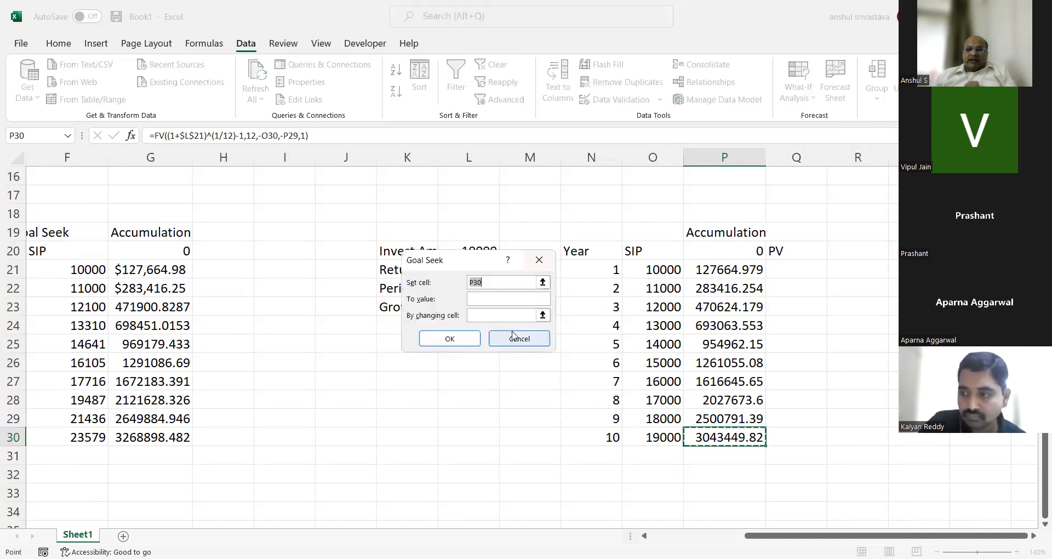
left_click(513, 300)
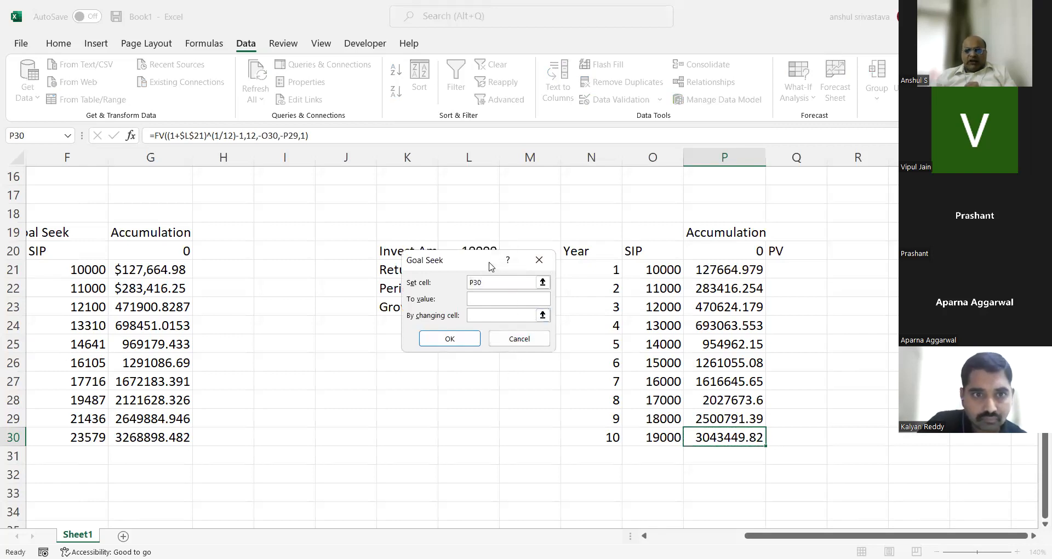
left_click_drag(492, 262, 382, 333)
type("45")
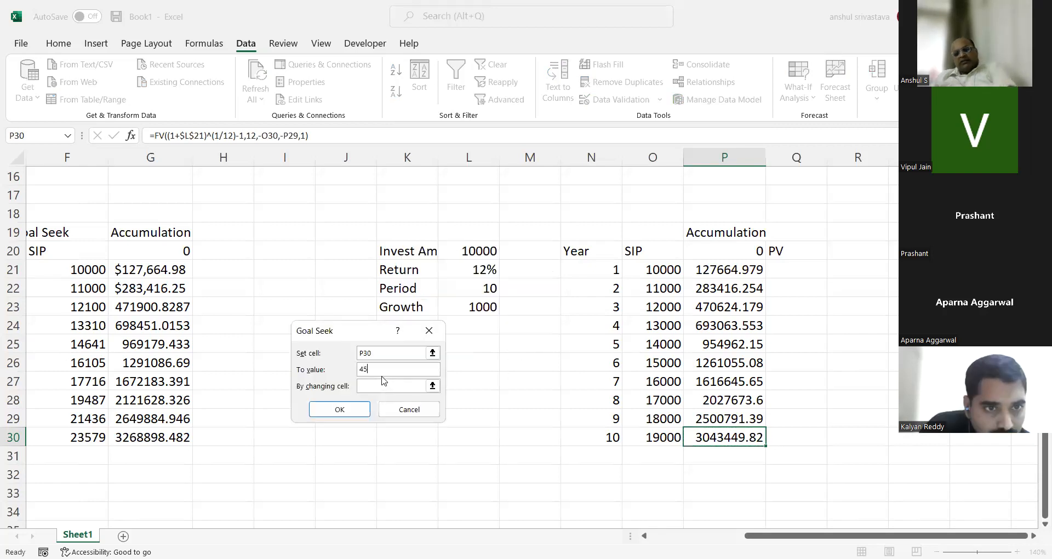
type("00000")
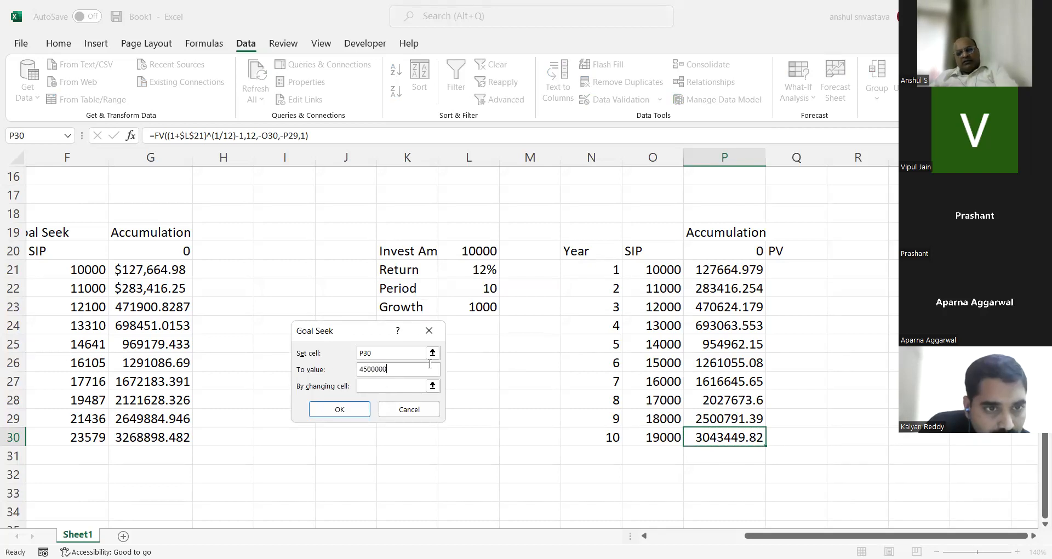
left_click(407, 385)
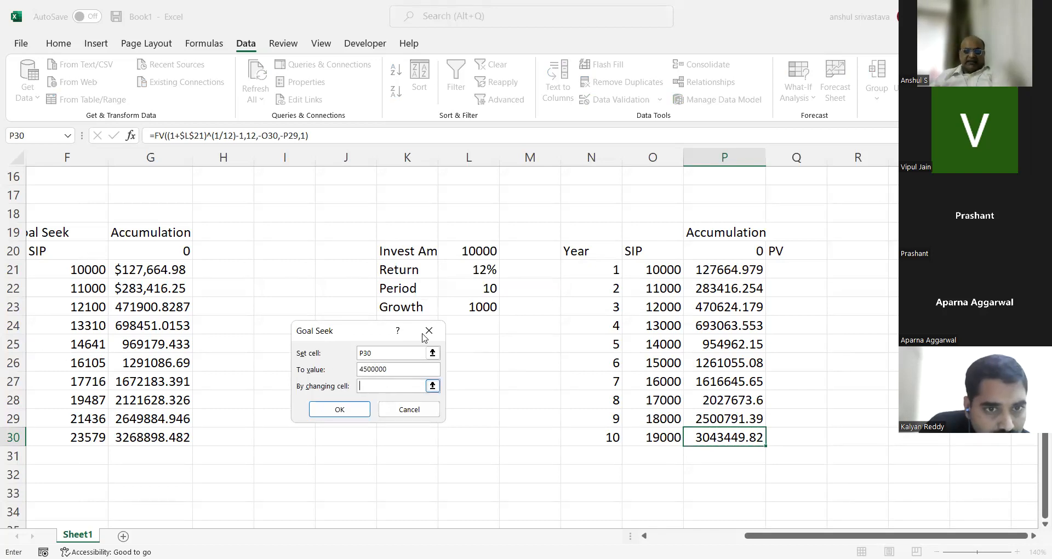
left_click(465, 251)
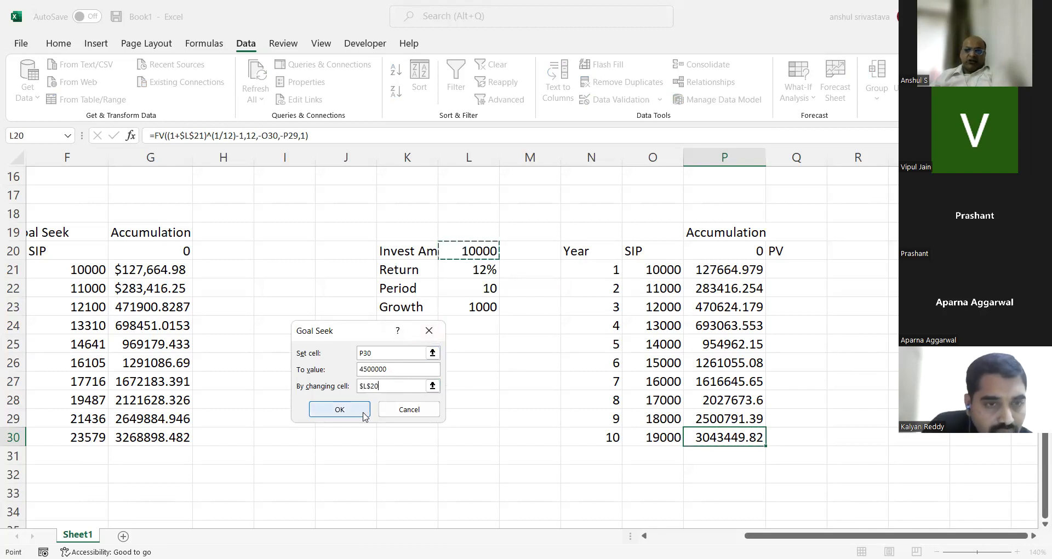
left_click(339, 409)
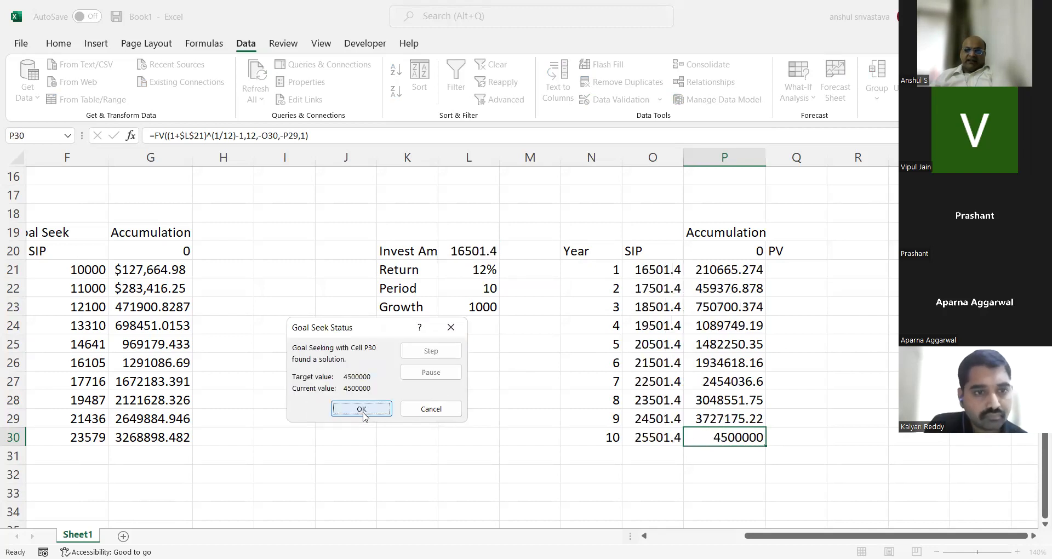
left_click(362, 411)
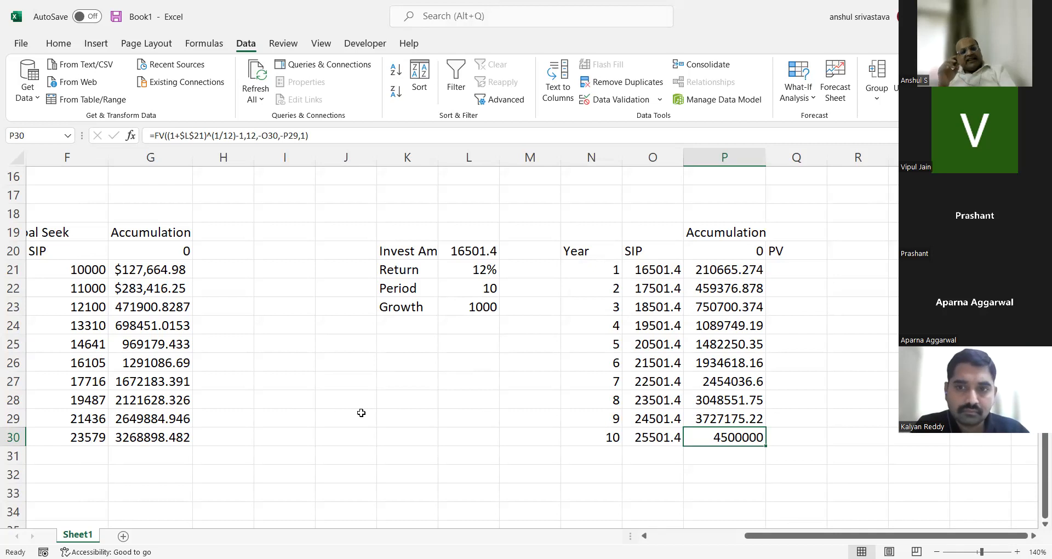
key("ctrl+z")
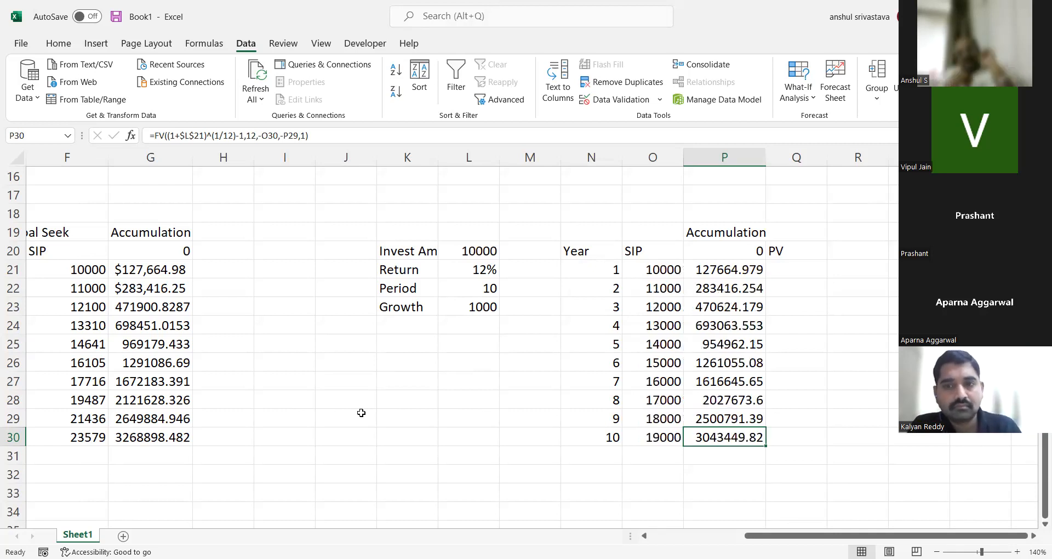
Step: Try invest amounts of 15000 and 15500 in L20 to approach the target accumulation manually
left_click(487, 252)
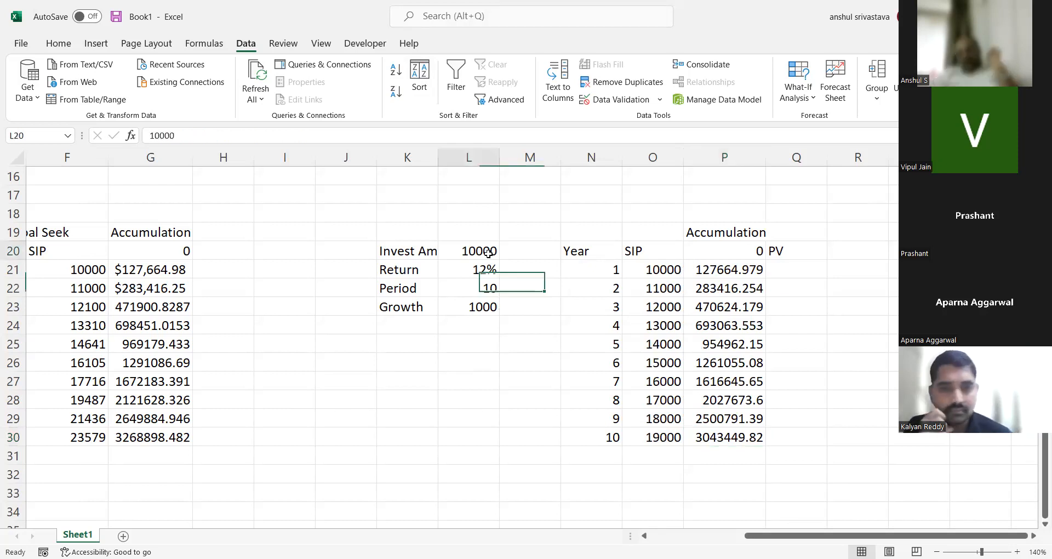
type("15")
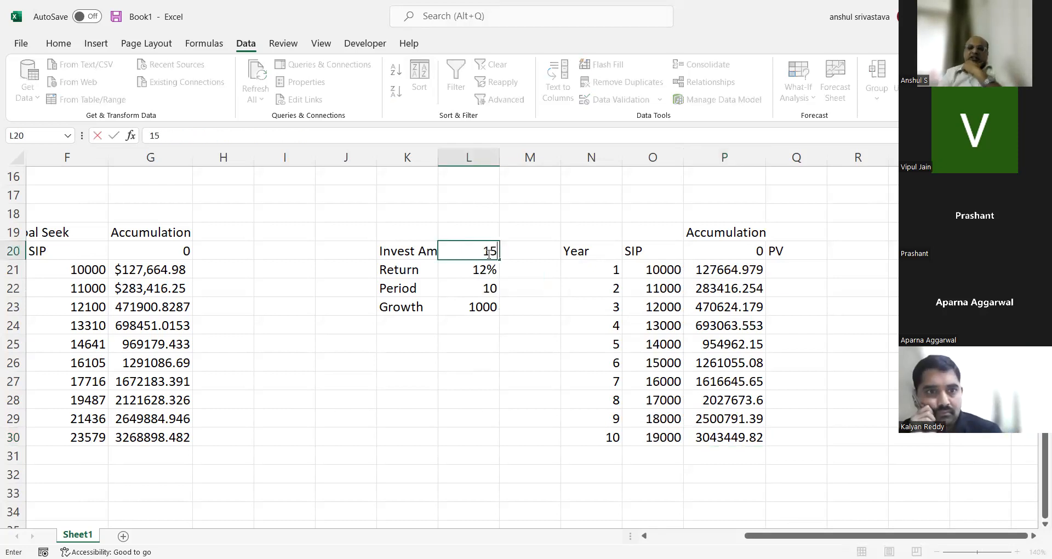
type("000")
key("Return")
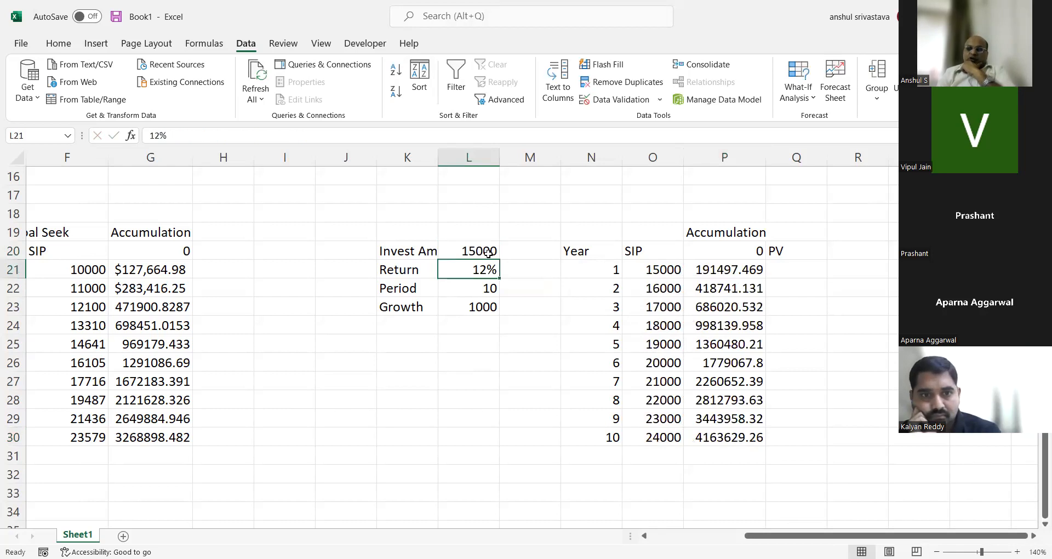
left_click(488, 253)
type("15500")
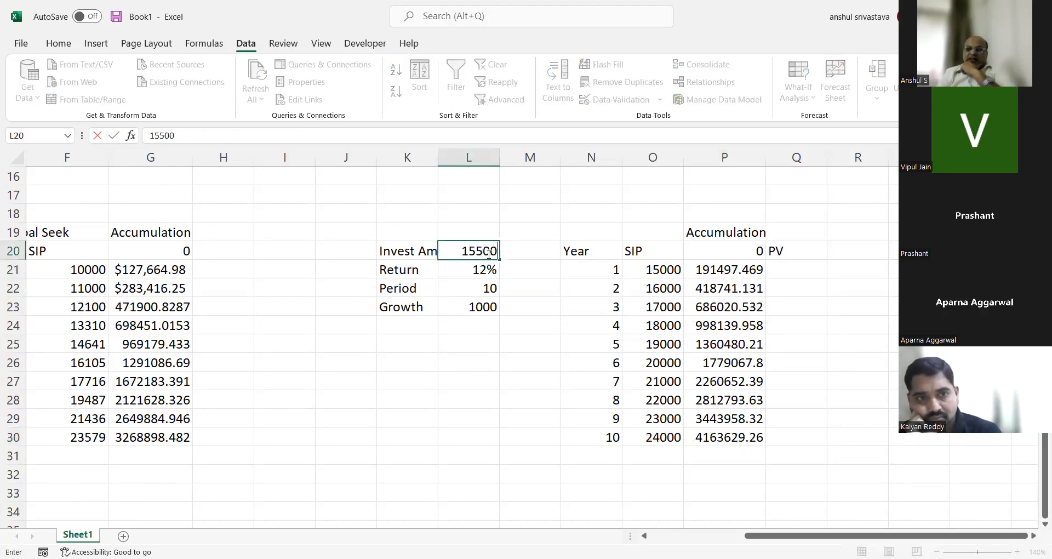
key("Return")
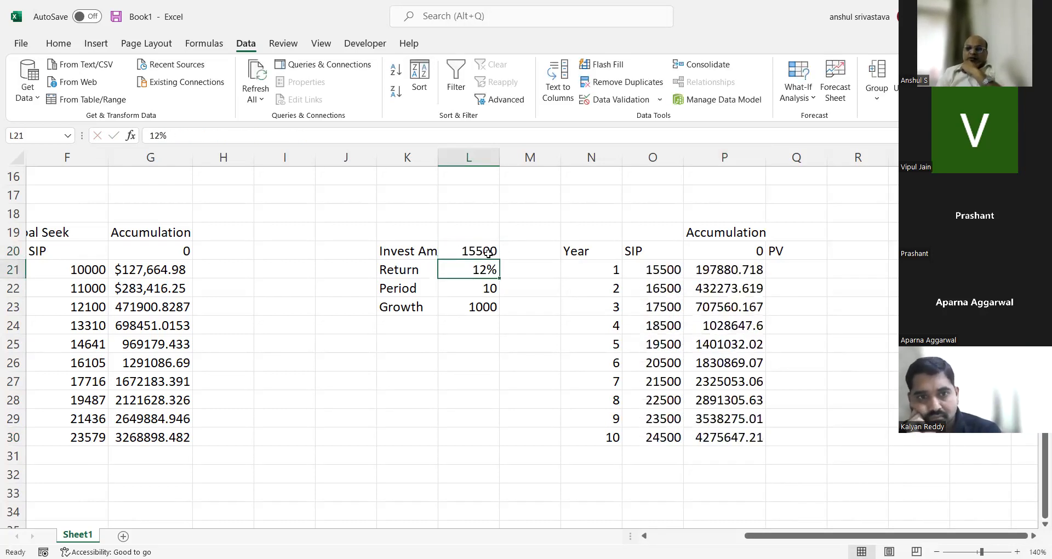
Step: Try invest amounts of 16000 and 16200 in L20
left_click(488, 253)
type("16000")
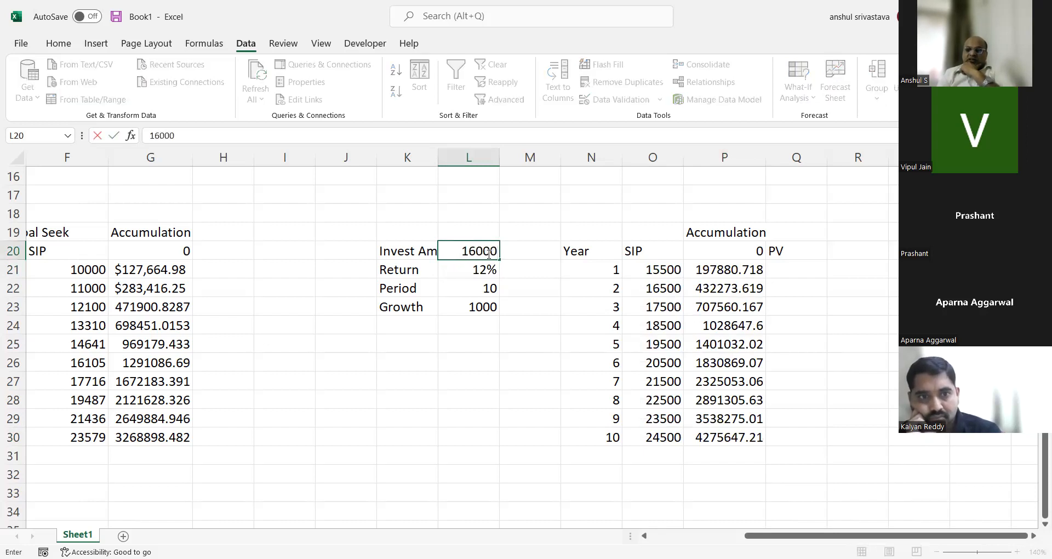
key("Return")
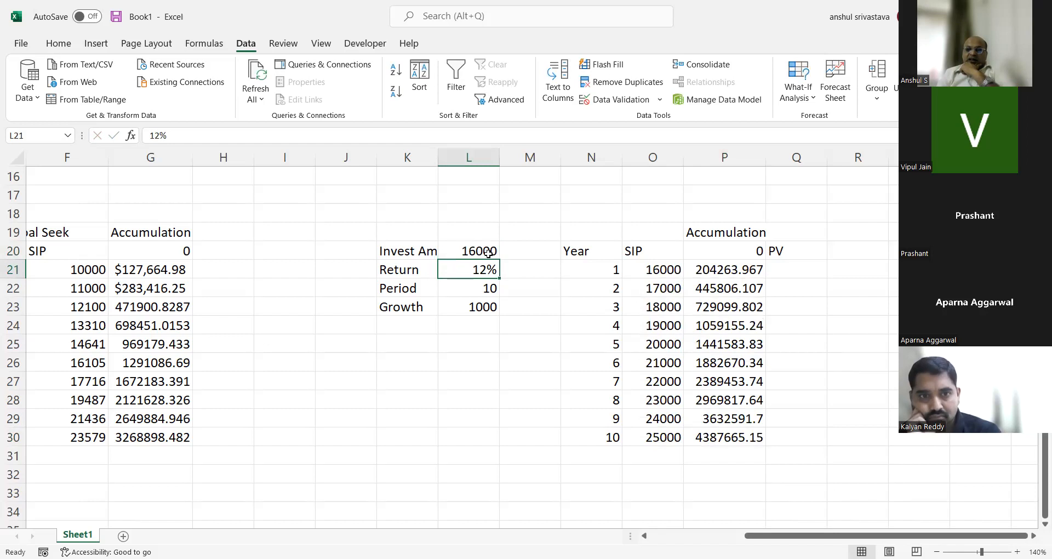
left_click(488, 253)
type("16200")
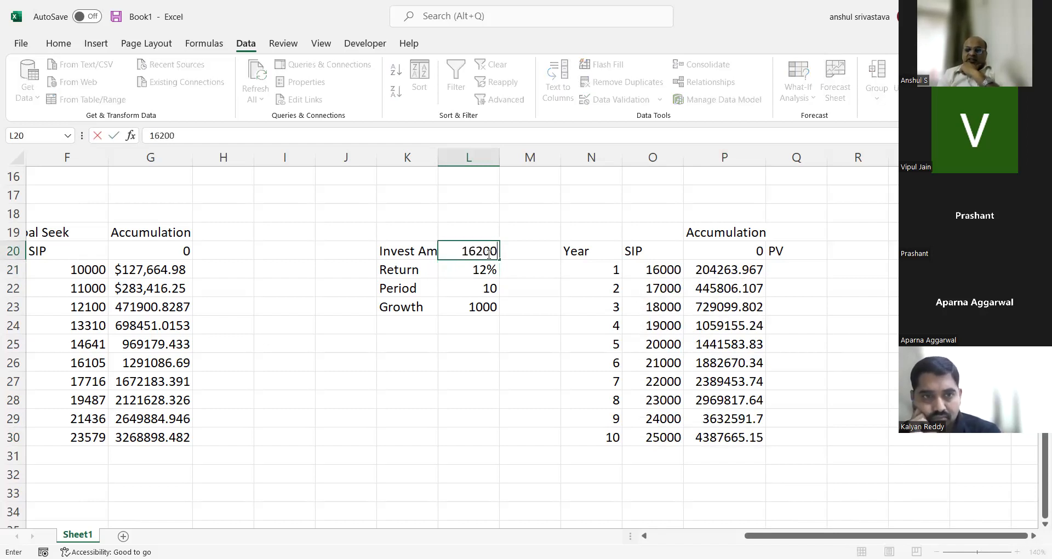
key("Return")
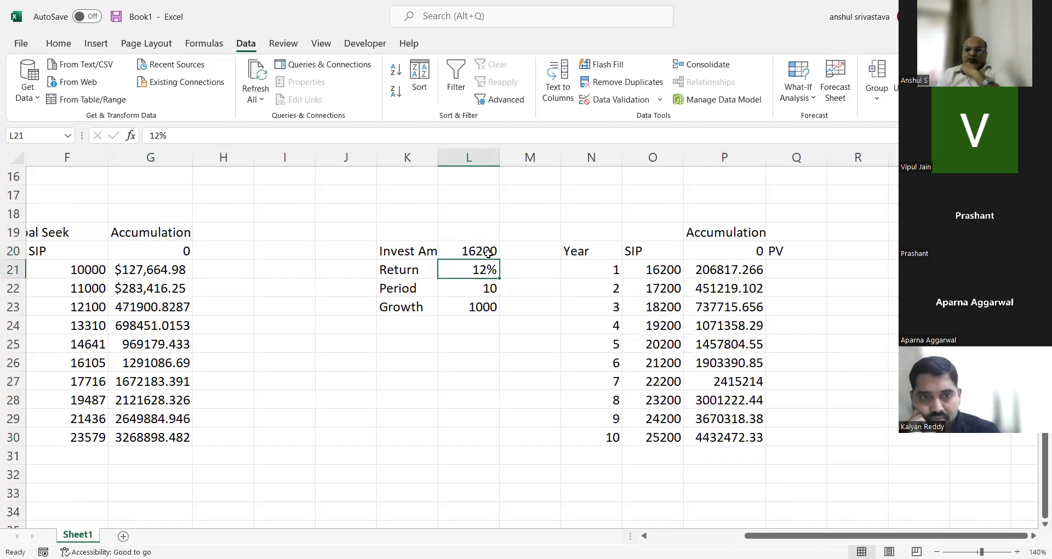
Step: Try invest amounts of 16350 and 16550 in L20
left_click(488, 253)
type("16350")
key("Return")
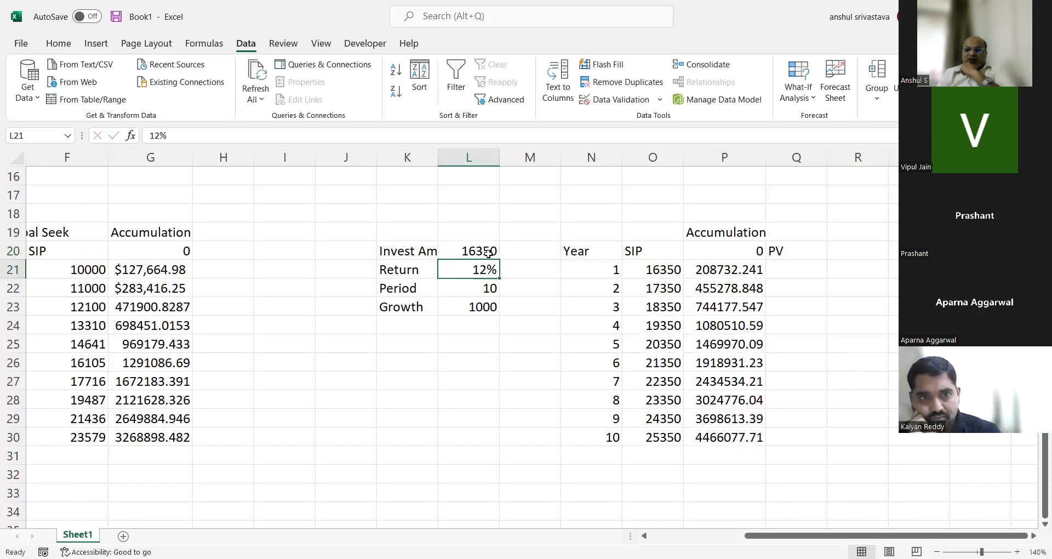
left_click(488, 253)
type("16550")
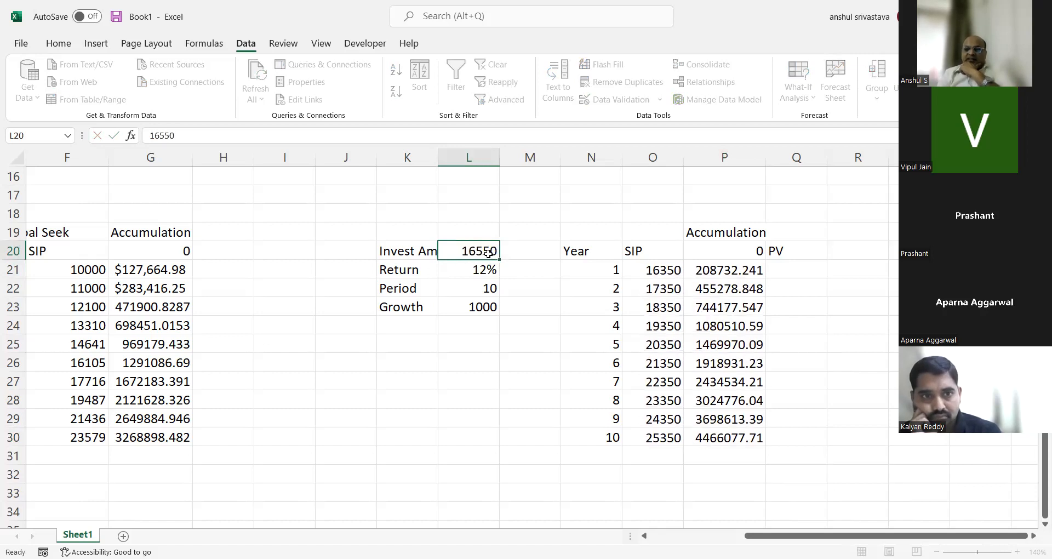
key("Return")
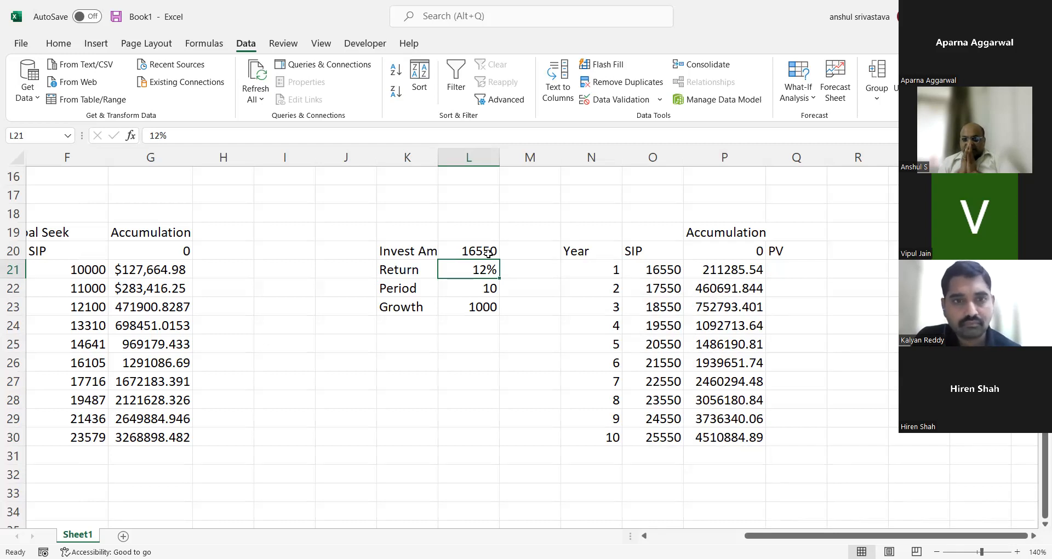
Step: Reset the invest amount in L20 to 10000
key("Right")
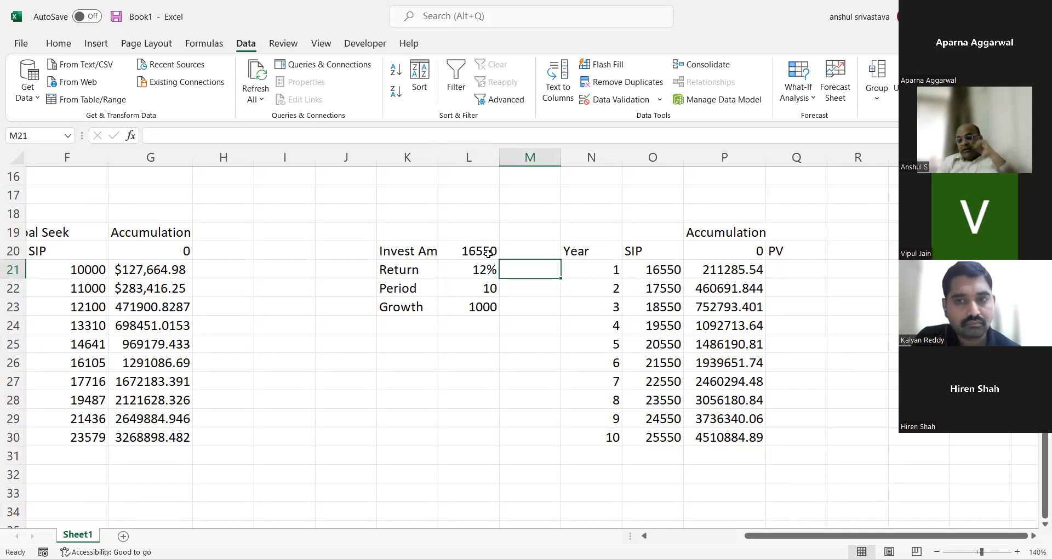
left_click(474, 249)
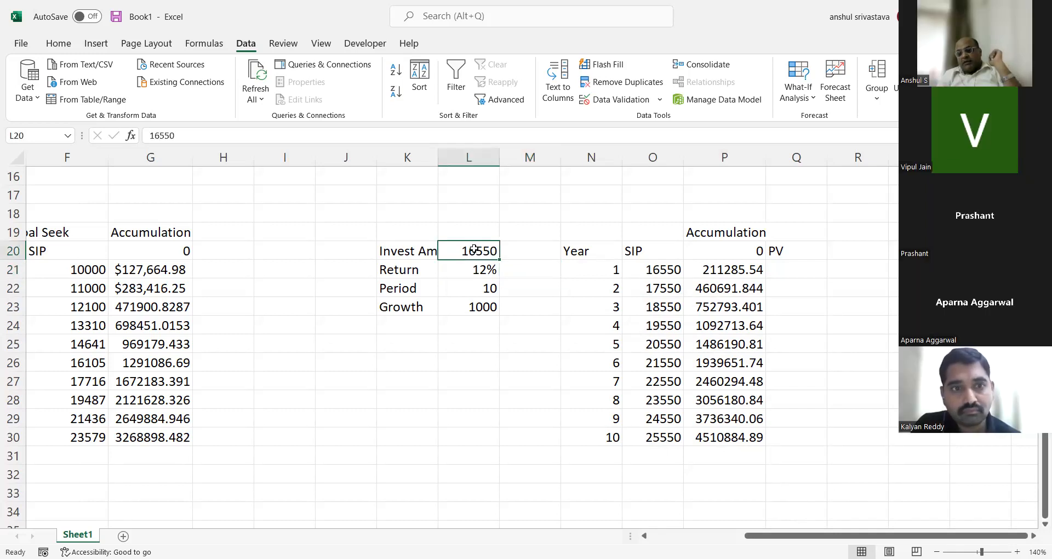
type("1000")
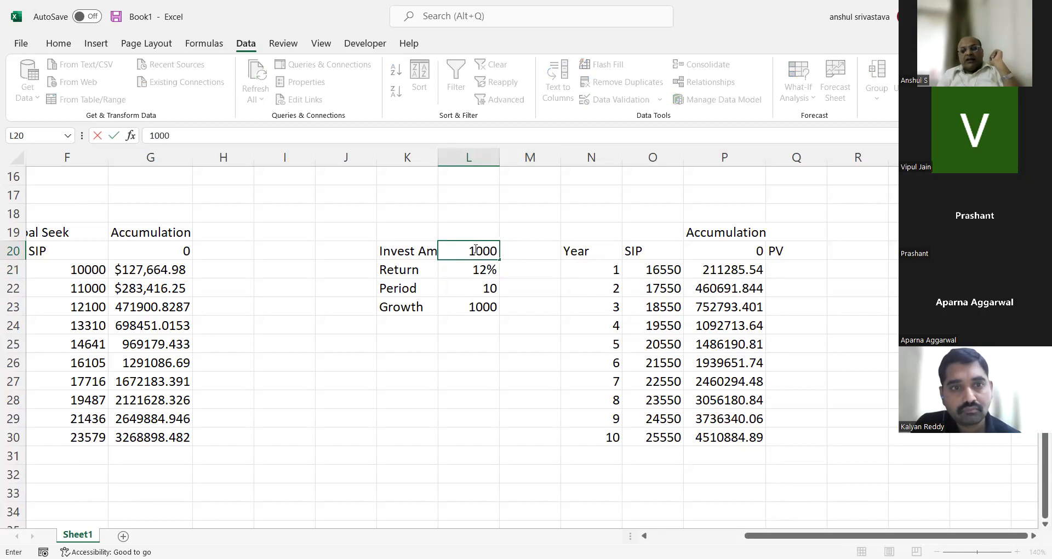
type("0")
key("Return")
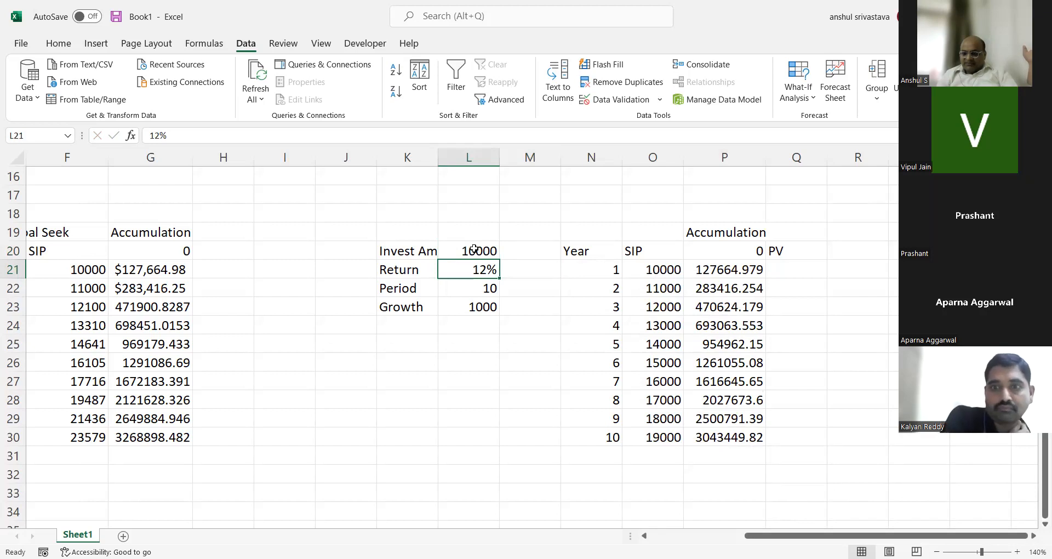
Step: Start a Goal Seek on the year-10 accumulation in P30 and begin entering its target value
left_click(712, 437)
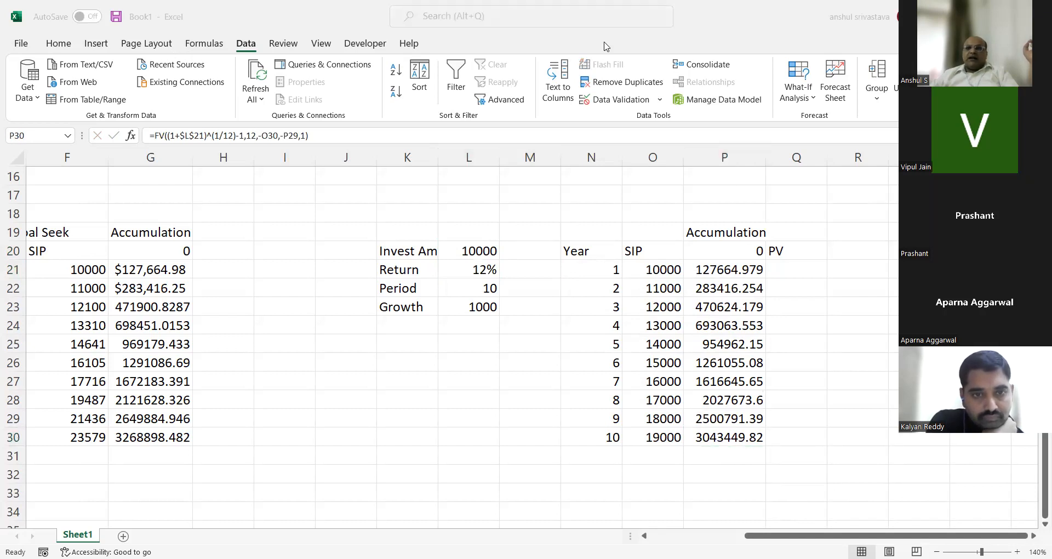
left_click(804, 101)
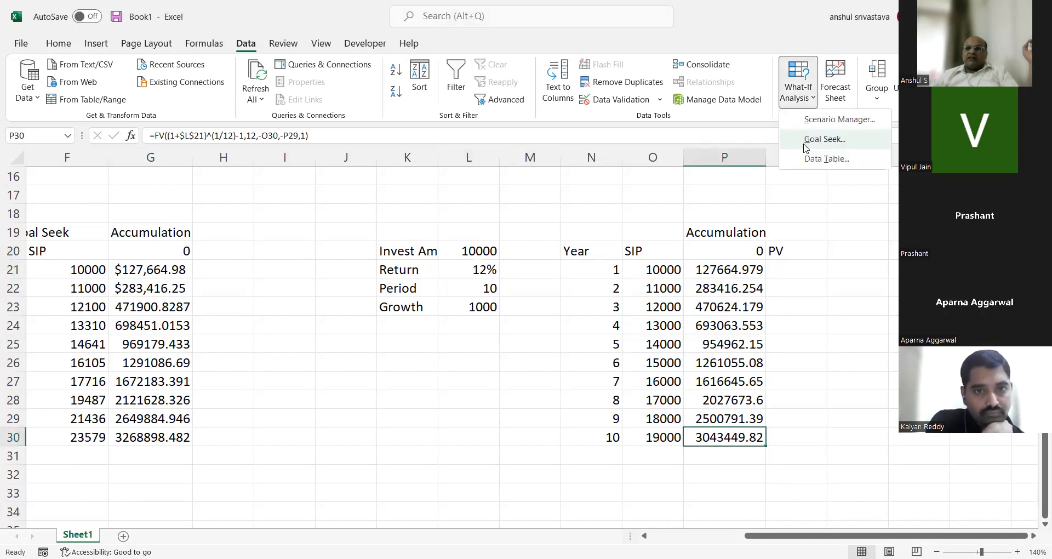
left_click(805, 145)
left_click(428, 370)
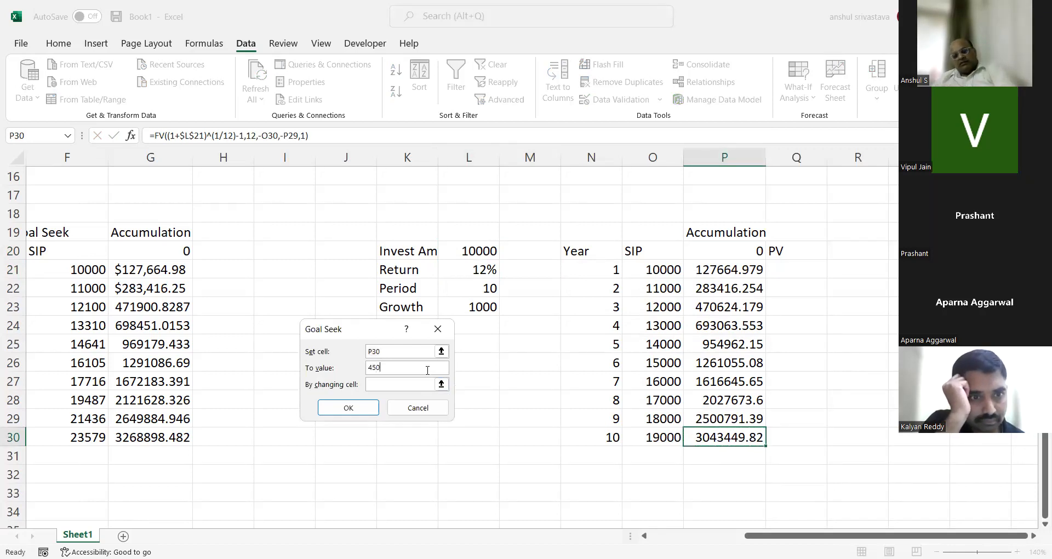
Step: Run Goal Seek to bring P30 to 4500000 by changing the growth amount in L23, and keep the solution
left_click(408, 386)
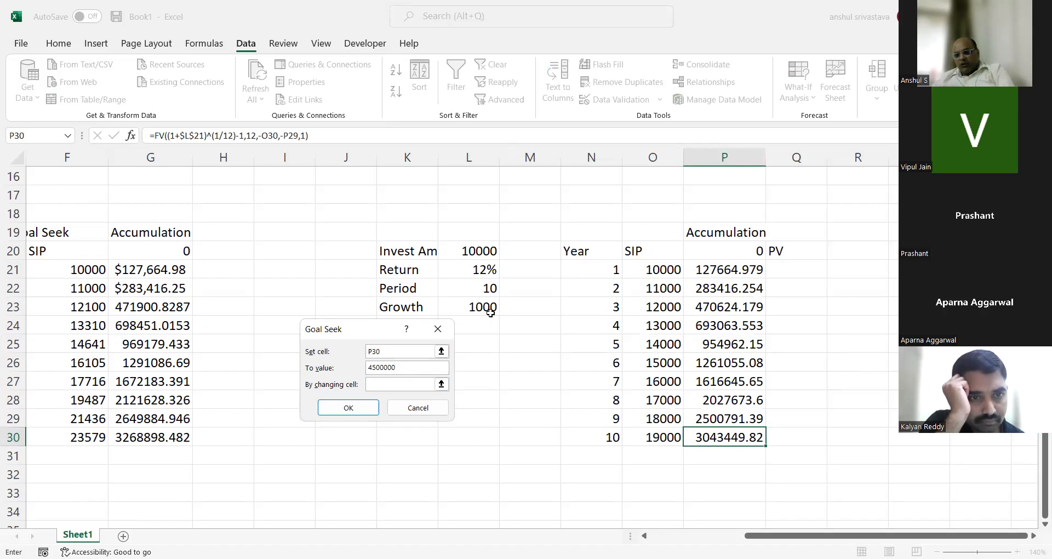
left_click(490, 312)
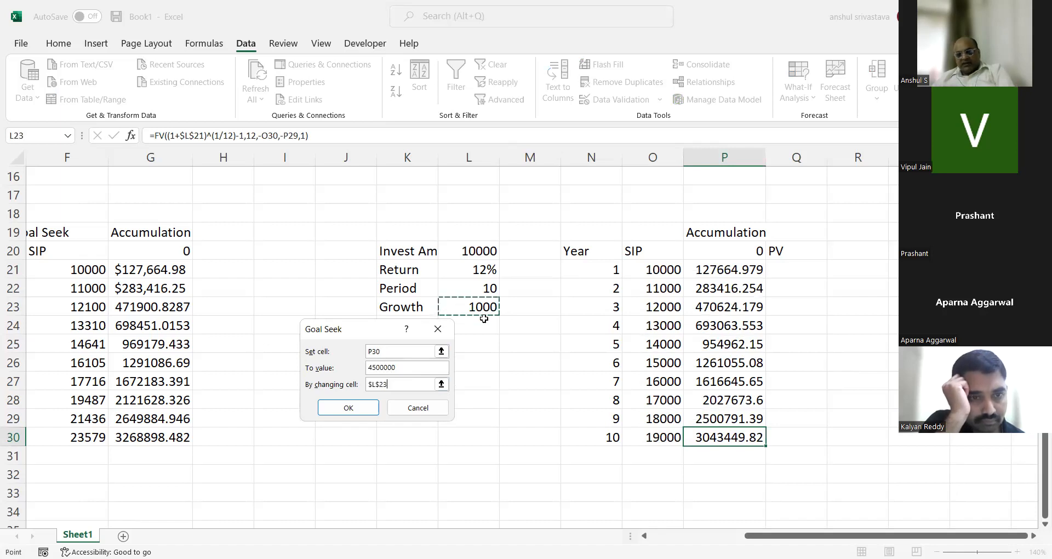
left_click(365, 410)
left_click(365, 401)
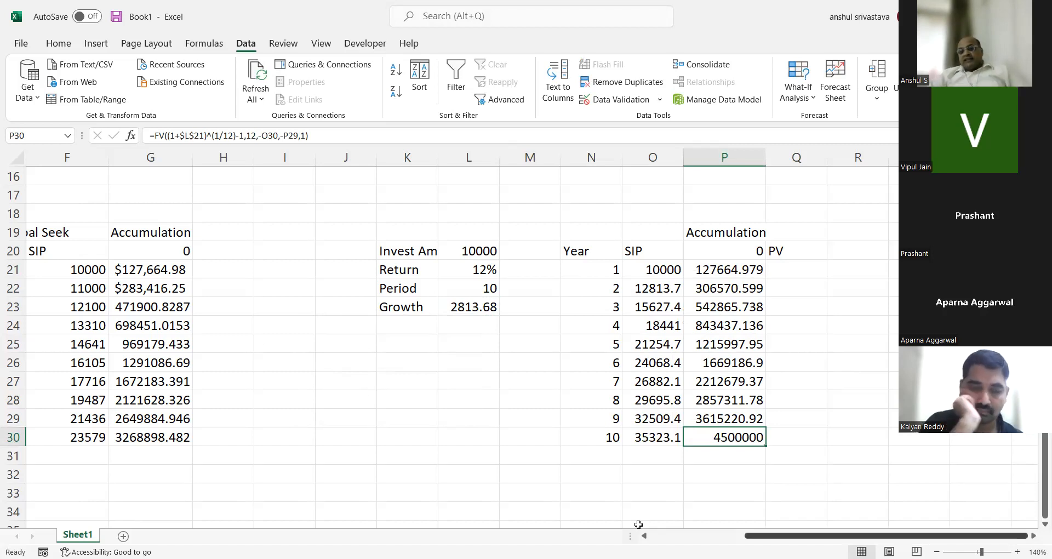
scroll(645, 535, "left", 3)
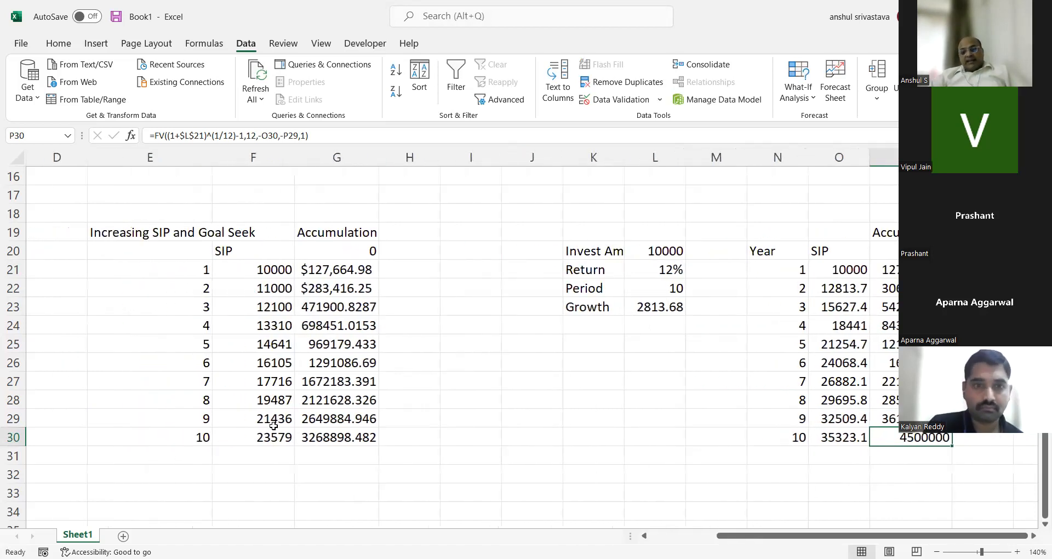
scroll(273, 425, "up", 5)
scroll(273, 419, "down", 5)
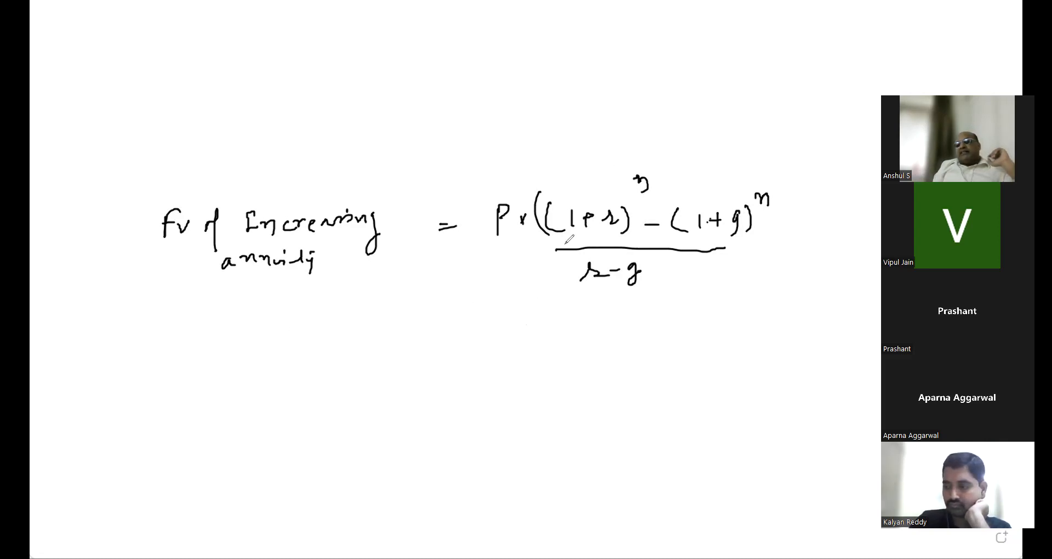
Step: Handwrite an underlined (1+r) above the increasing-annuity formula, with an arrow leading to it from beside the P term
left_click_drag(525, 191, 547, 165)
mouse_move(570, 141)
left_mouse_down()
mouse_move(575, 154)
mouse_move(603, 124)
mouse_move(642, 127)
left_mouse_up()
left_click_drag(578, 173, 674, 142)
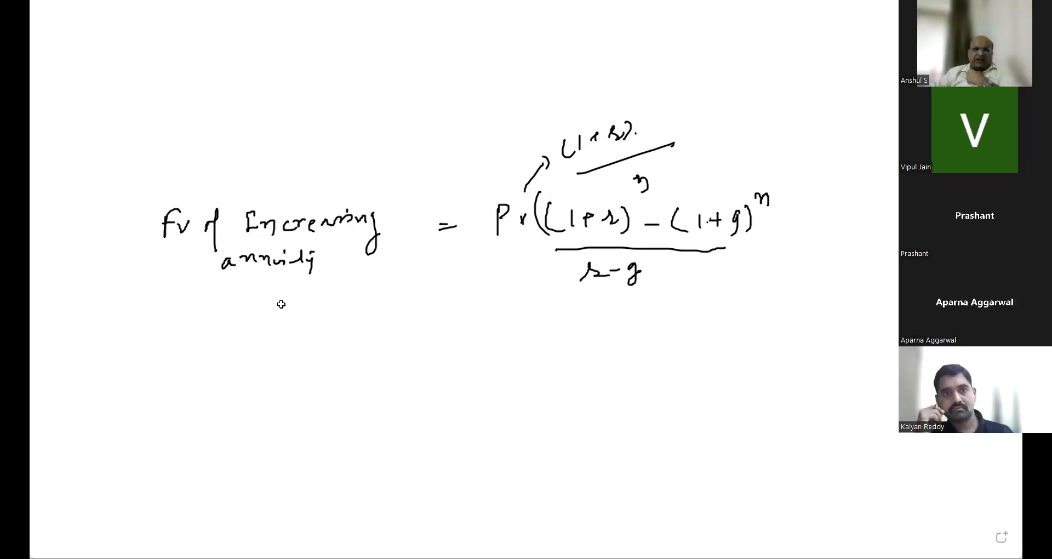
Step: Switch to the Excel workbook and enter 1 and 2 in cells E34 and E35
key("alt+Tab")
left_click(187, 288)
type("1")
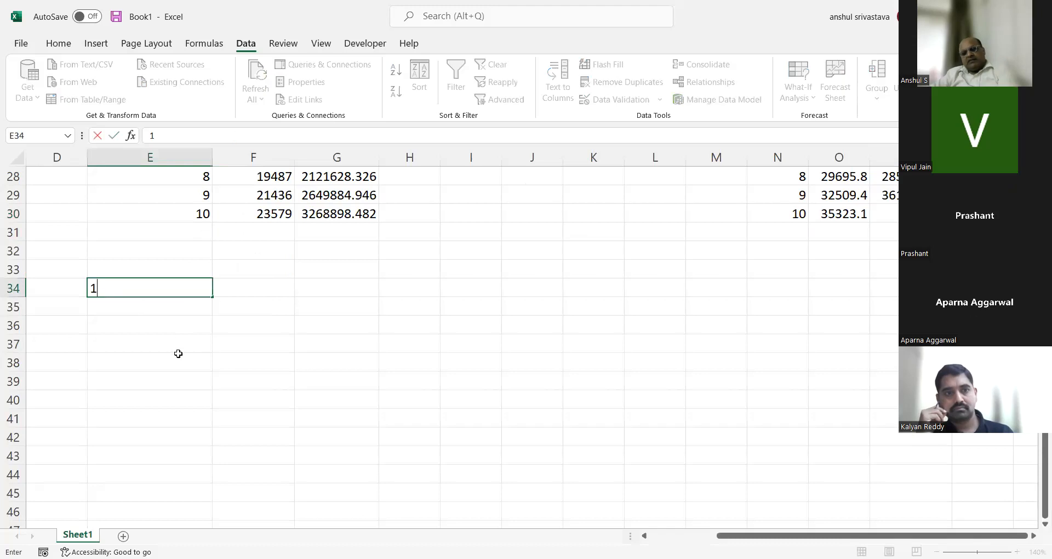
key("Return")
type("2")
key("Return")
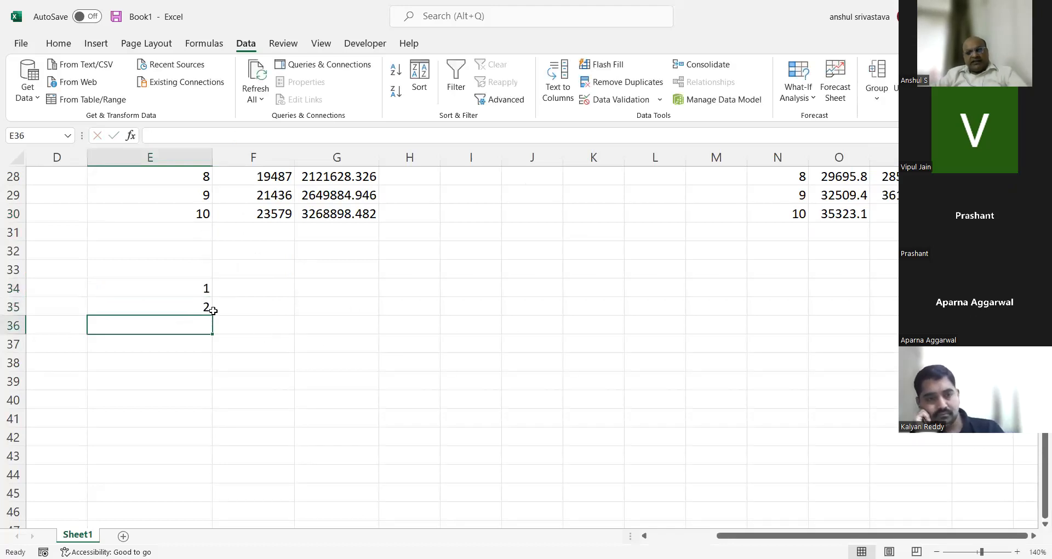
Step: Label cell F34 "Investement" and enter 30000 beside it in G34
left_click(204, 286)
left_click(247, 294)
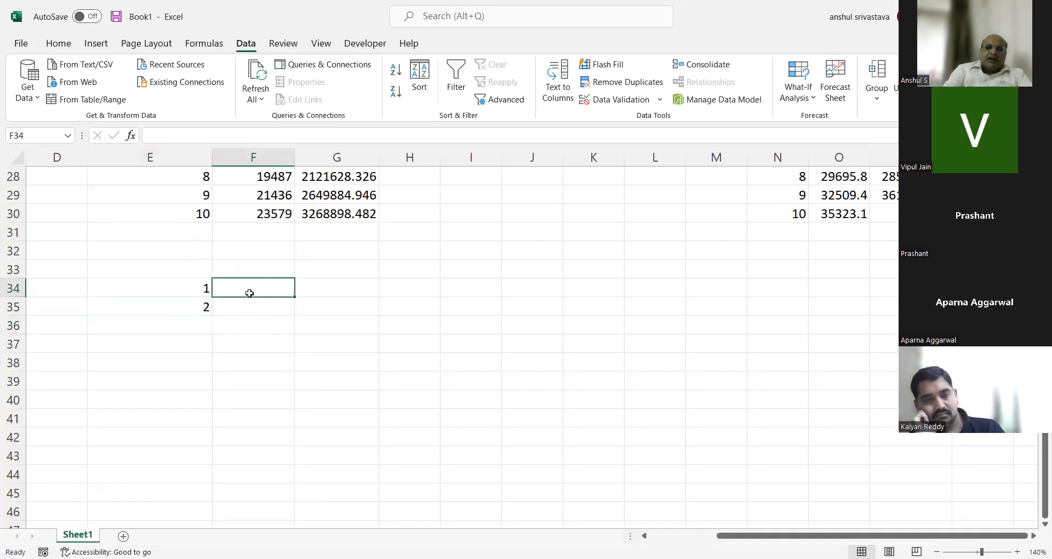
type("lnvester")
key("BackSpace")
type("ment")
key("Tab")
type("30000")
key("Down")
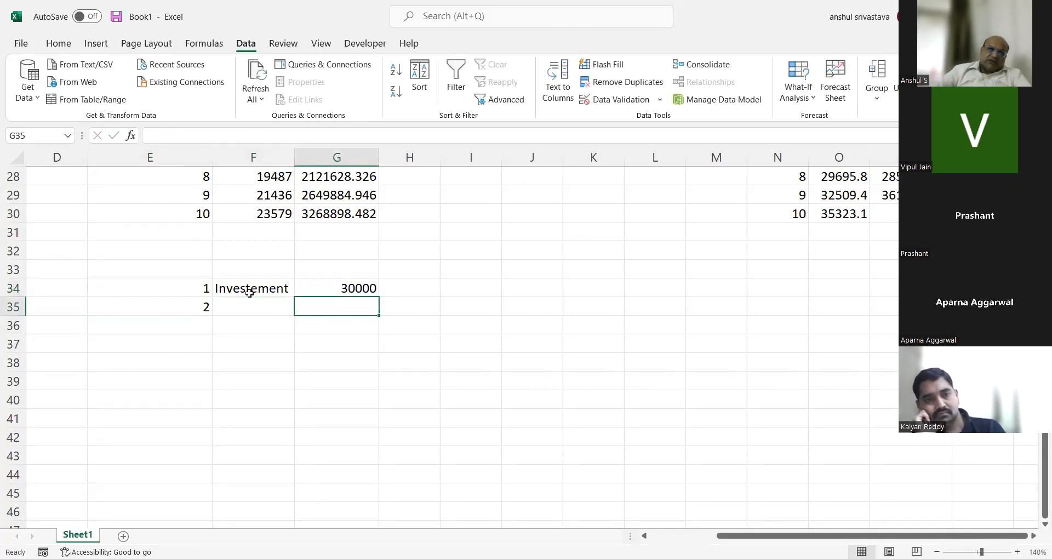
Step: Clear the numbers from cells E34:E35
left_click(197, 307)
left_click_drag(194, 290, 188, 303)
key("Delete")
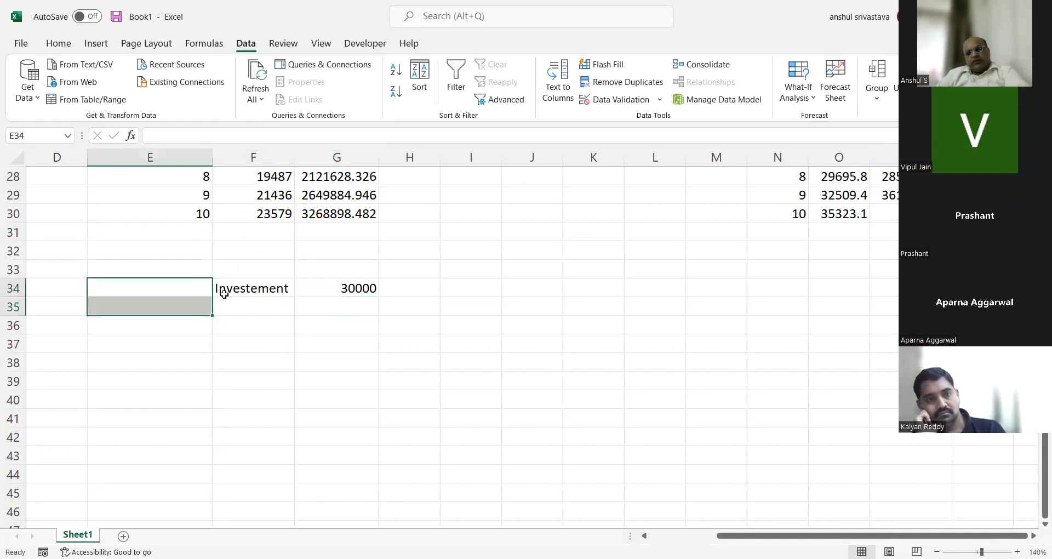
Step: Label cell F35 "Grwoth" and enter 20% beside it in G35
left_click(328, 302)
left_click(258, 308)
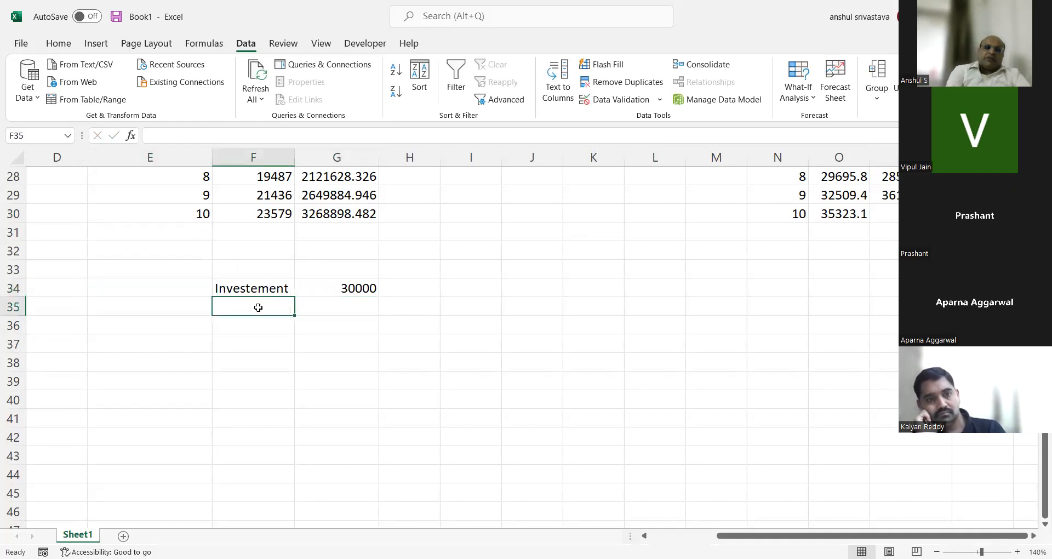
type("Grwoth")
key("Tab")
type("20%")
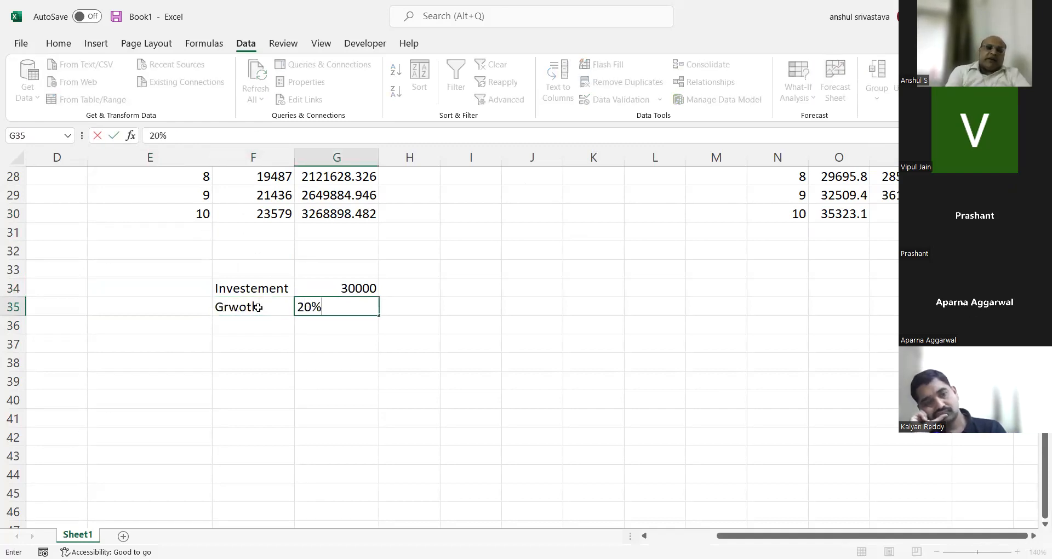
key("Return")
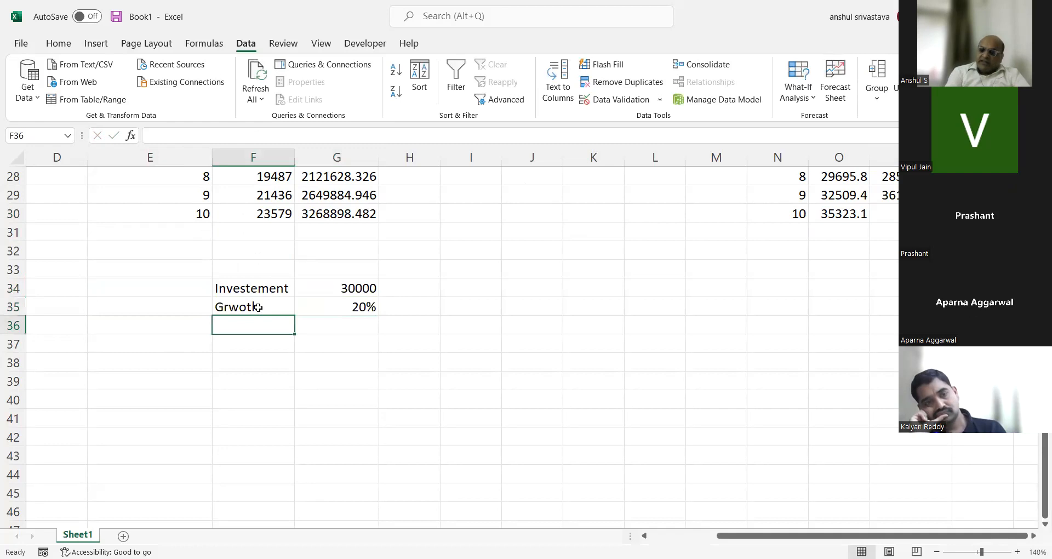
Step: Add an ROI row with 12% in row 36 and a "Priod" row with 15 in row 37
type("ROI")
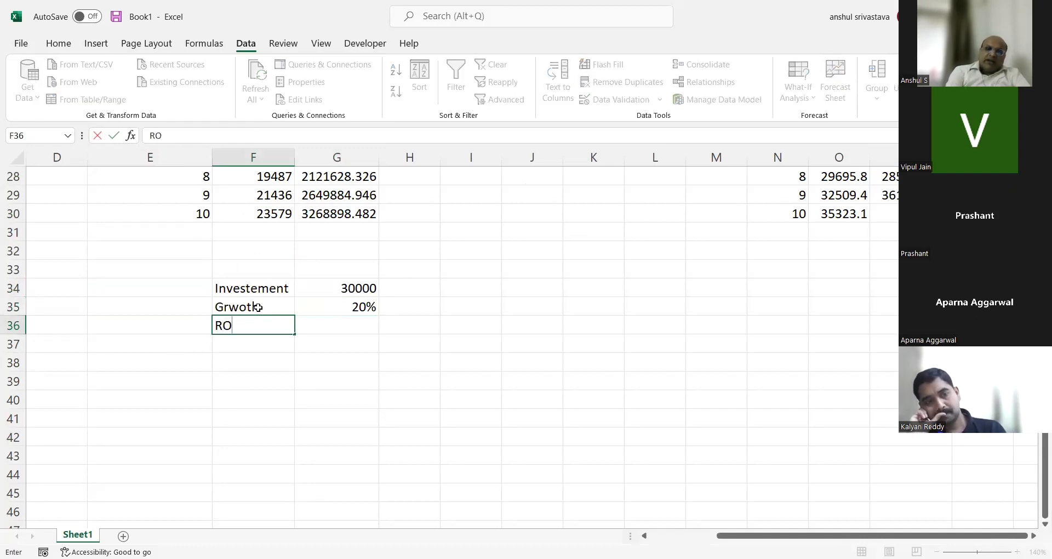
key("Tab")
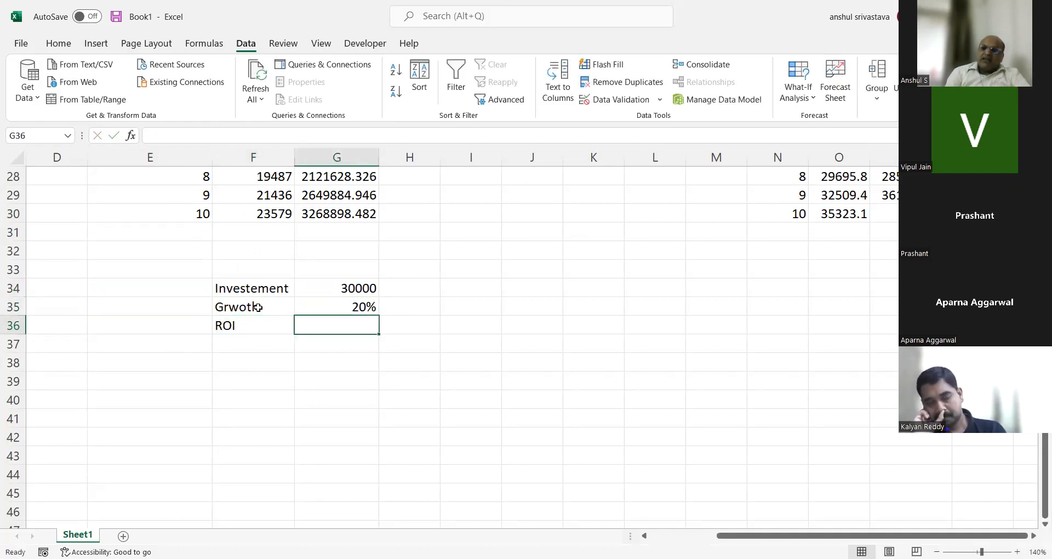
type("12")
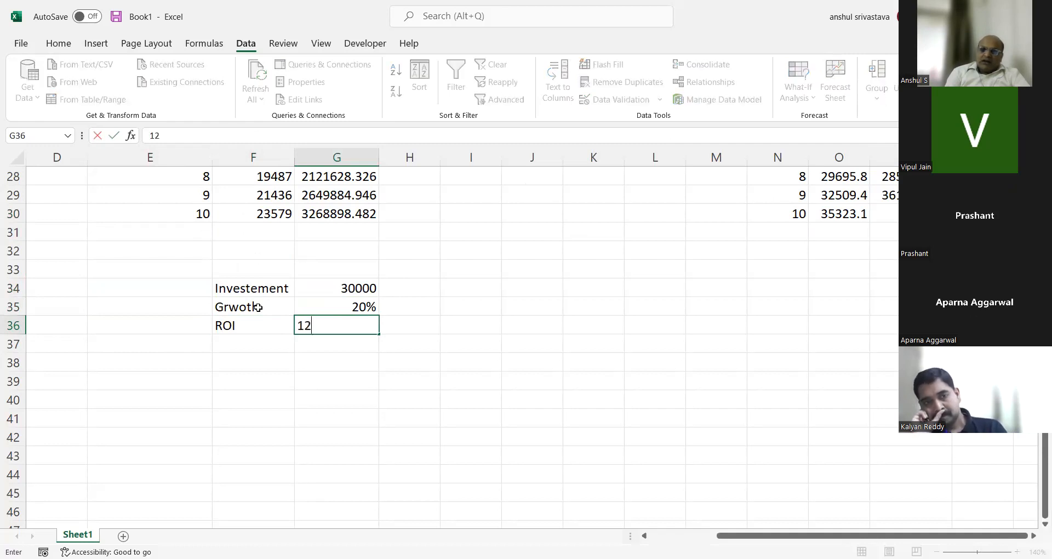
type("%")
key("Return")
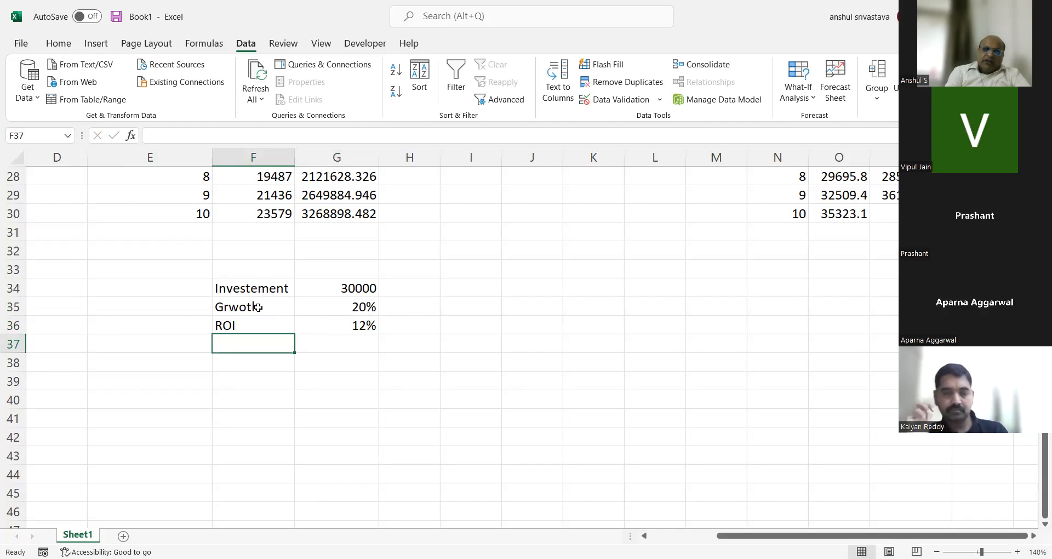
type("Priod")
key("Tab")
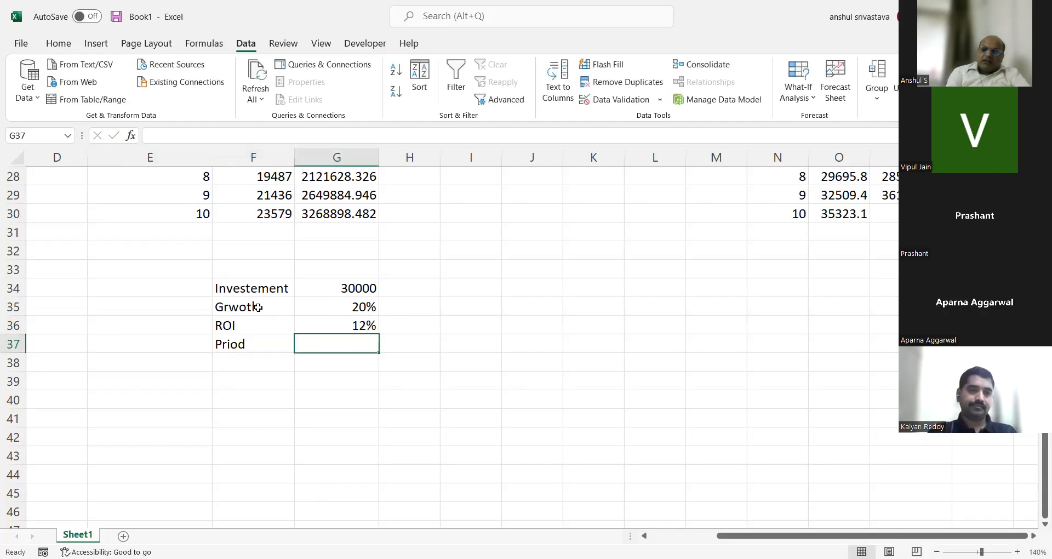
type("15")
key("Return")
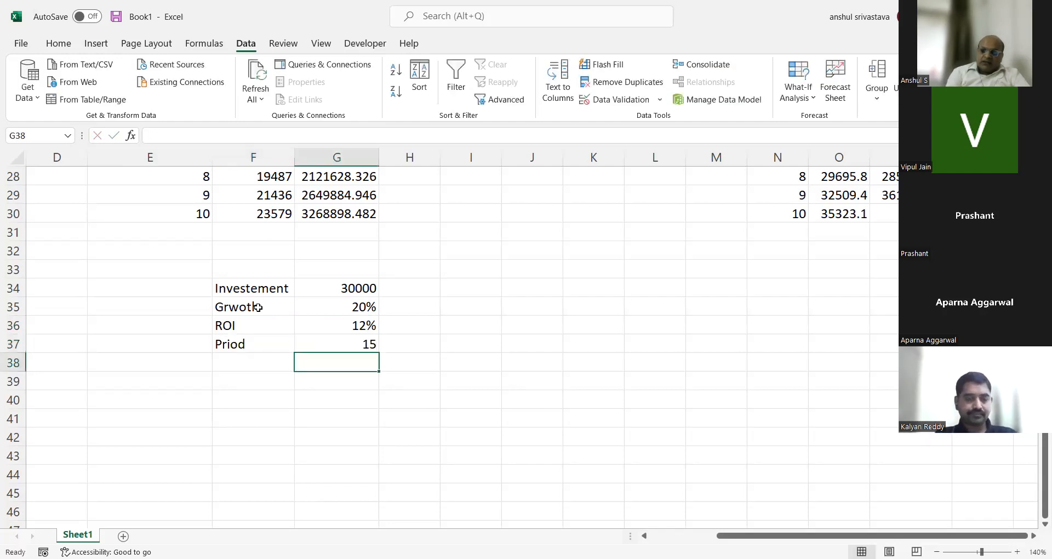
Step: Enter the variable symbols P, g, r and n in H34:H37 beside the four input values
key("Right")
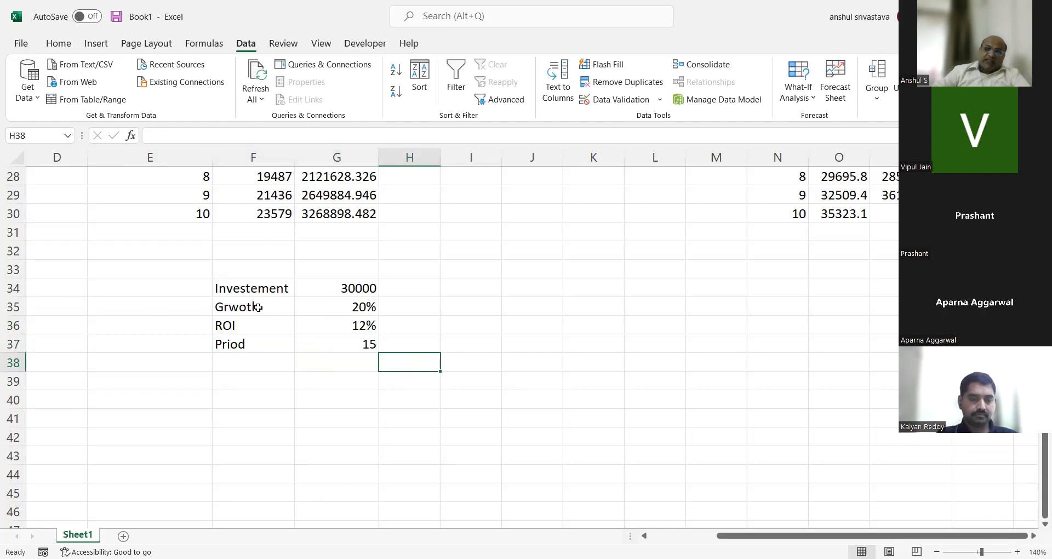
key("Up")
key("Up")
key("Up")
key("Up")
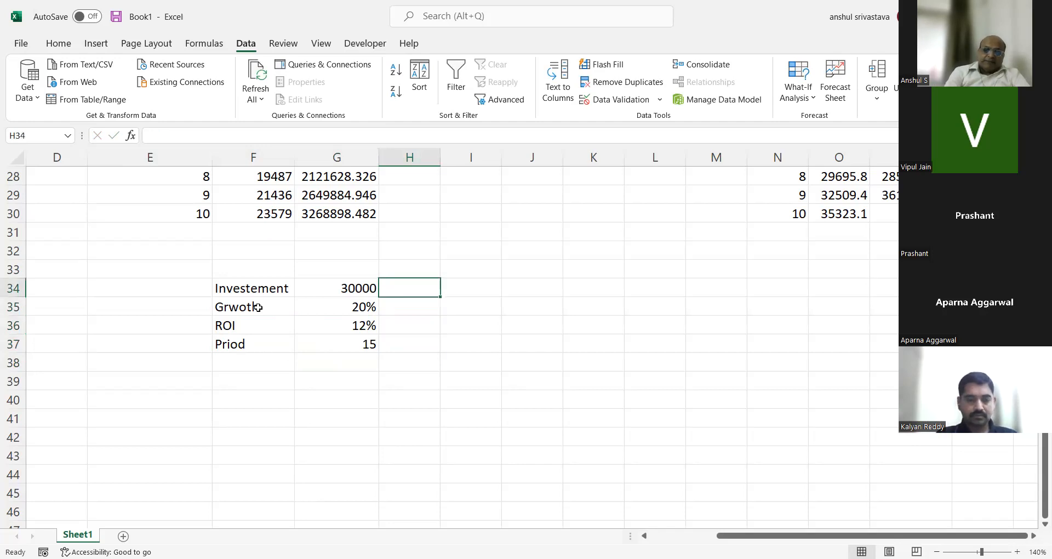
type("P")
key("Return")
type("g")
key("Return")
type("r")
key("Return")
type("n")
key("Return")
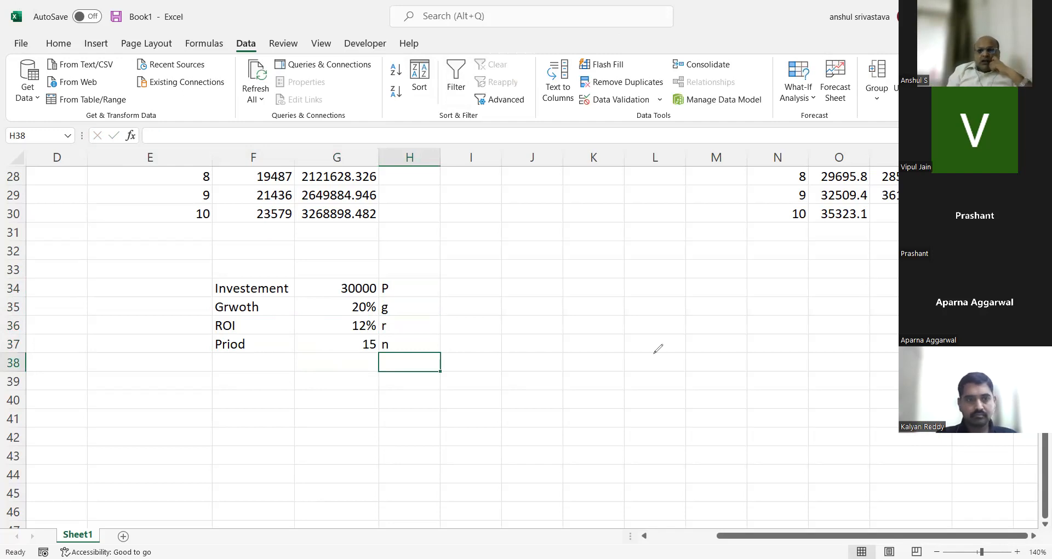
Step: Handwrite the start of the future-value formula, P × (1+r) ×, on the empty area beside the inputs table
left_click(502, 352)
mouse_move(515, 375)
left_mouse_down()
mouse_move(520, 388)
mouse_move(526, 372)
left_mouse_up()
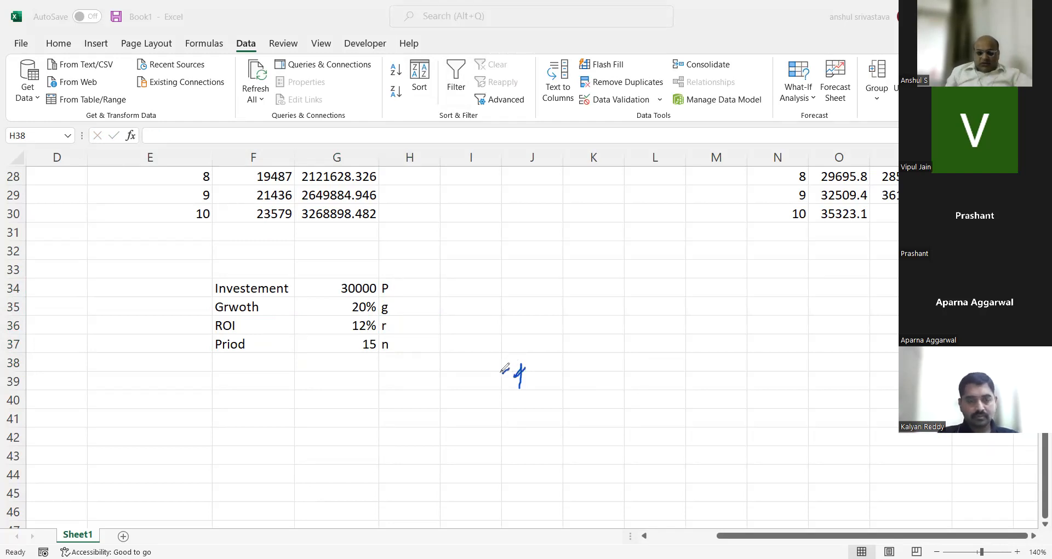
left_click_drag(519, 366, 542, 380)
left_click_drag(542, 374, 563, 378)
mouse_move(568, 364)
left_mouse_down()
mouse_move(568, 378)
mouse_move(584, 370)
left_mouse_up()
left_click_drag(579, 366, 578, 375)
mouse_move(589, 366)
left_mouse_down()
mouse_move(600, 383)
mouse_move(620, 368)
left_mouse_up()
left_click_drag(620, 362, 615, 368)
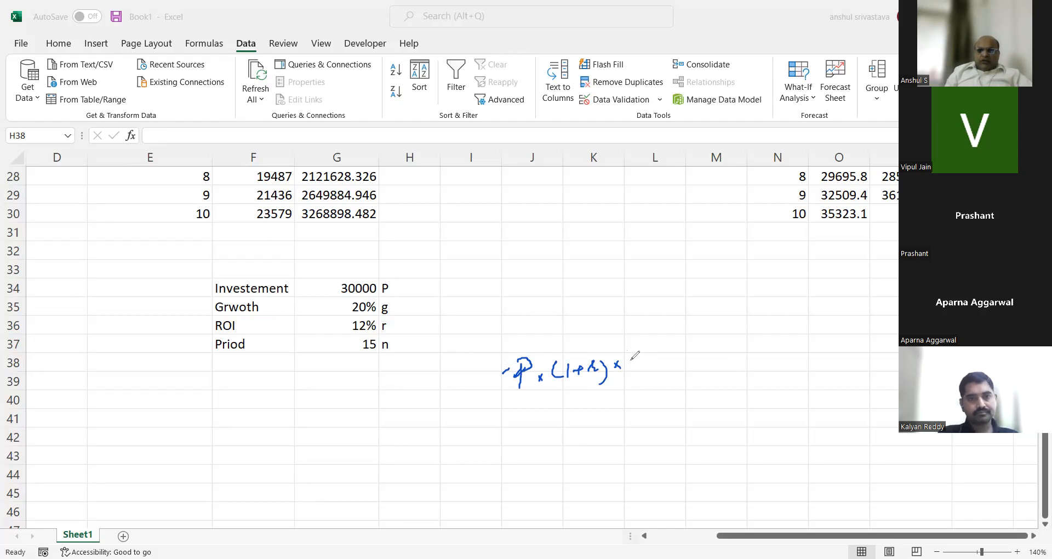
Step: Complete the handwritten formula with the bracketed fraction ((1+r)^n − (1+g)^n) over r−g
mouse_move(635, 348)
left_mouse_down()
mouse_move(630, 372)
mouse_move(643, 368)
left_mouse_up()
left_click_drag(647, 358, 678, 362)
left_click_drag(681, 329, 713, 356)
left_click_drag(724, 340, 726, 354)
left_click_drag(732, 345, 737, 351)
mouse_move(752, 341)
left_mouse_down()
mouse_move(749, 356)
mouse_move(760, 357)
mouse_move(772, 326)
left_mouse_up()
left_click_drag(631, 392, 778, 367)
mouse_move(693, 389)
left_mouse_down()
mouse_move(685, 401)
mouse_move(695, 409)
mouse_move(711, 396)
mouse_move(716, 414)
left_mouse_up()
left_click_drag(628, 342, 644, 385)
left_click_drag(773, 324, 771, 362)
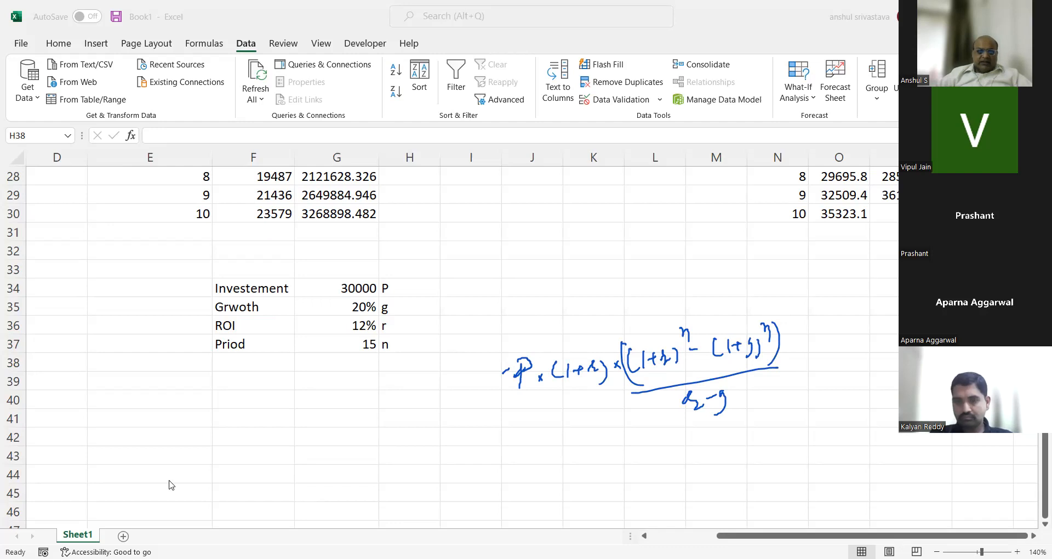
Step: Start the future-value formula in F41 with =30000*(1+15%)* followed by the opening of the bracketed numerator
left_click(282, 418)
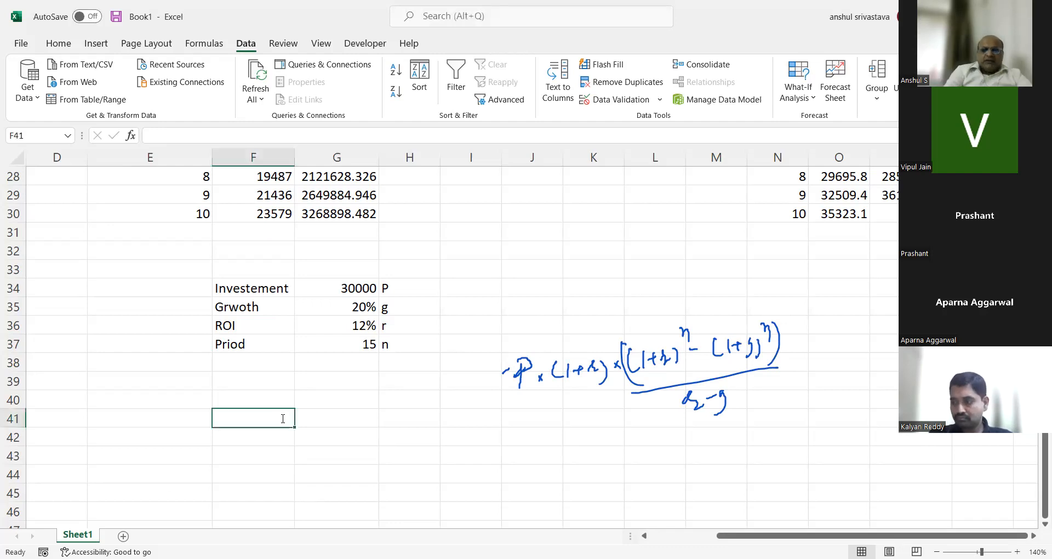
type("=30000")
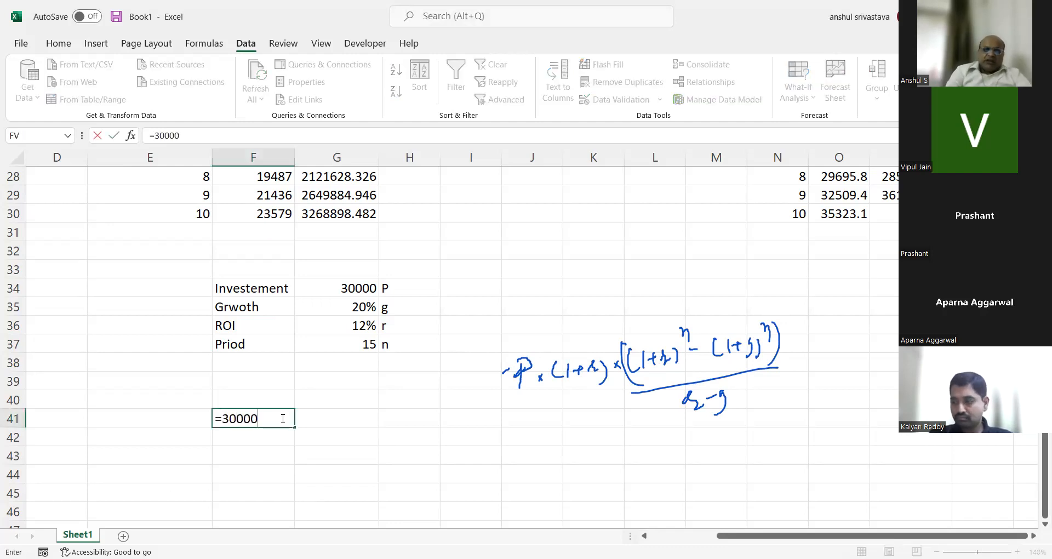
type("*((")
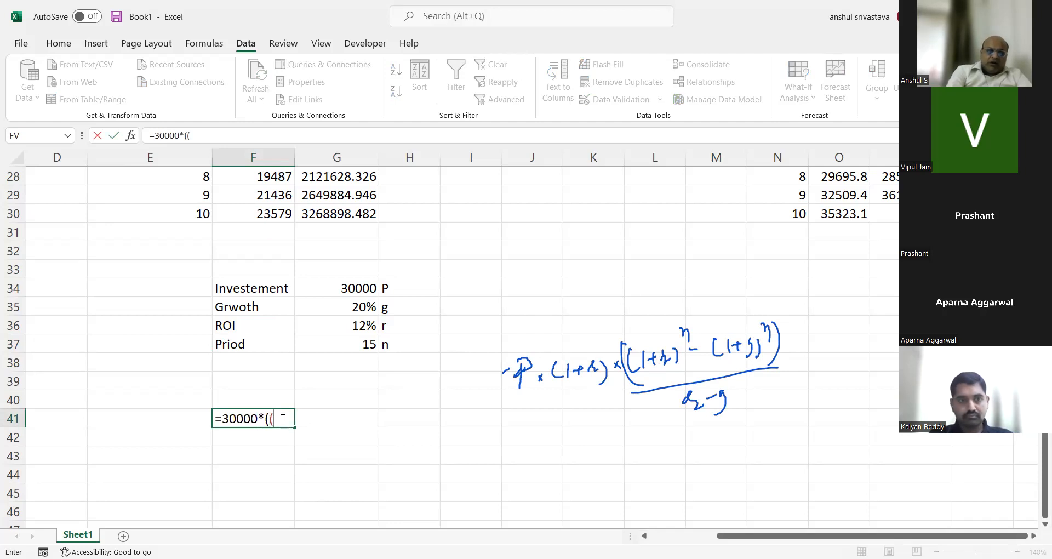
key("BackSpace")
key("BackSpace")
type("(1")
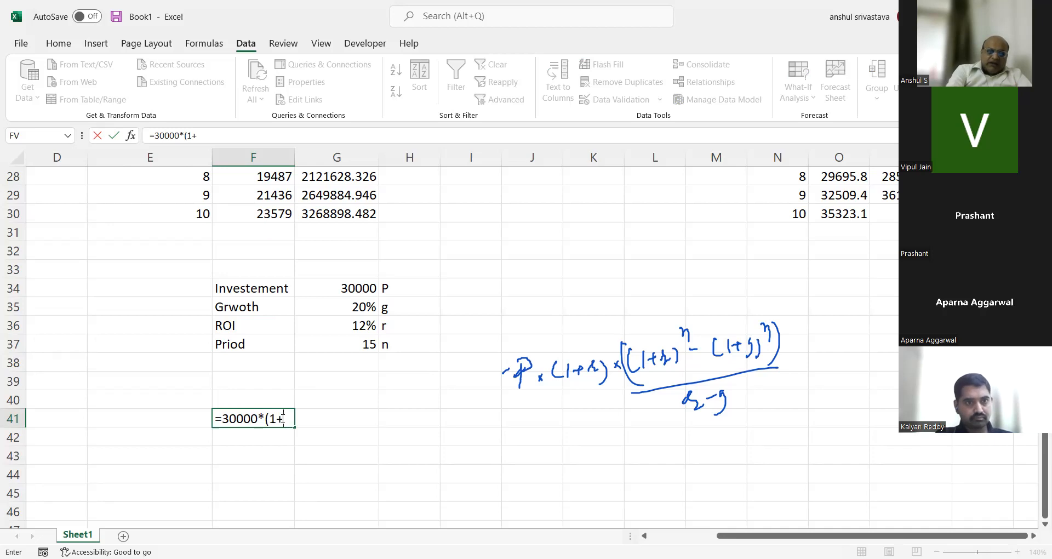
type("+15%)*((1+")
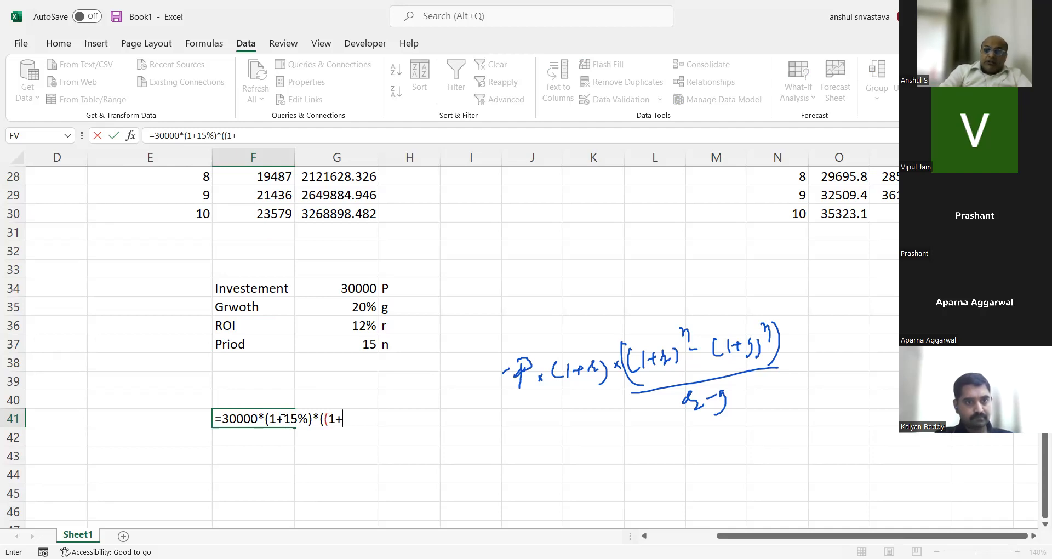
Step: Complete the F41 formula with the fraction ((1+12%)^15-(1+20%)^15)/(12%-20%)
type("12")
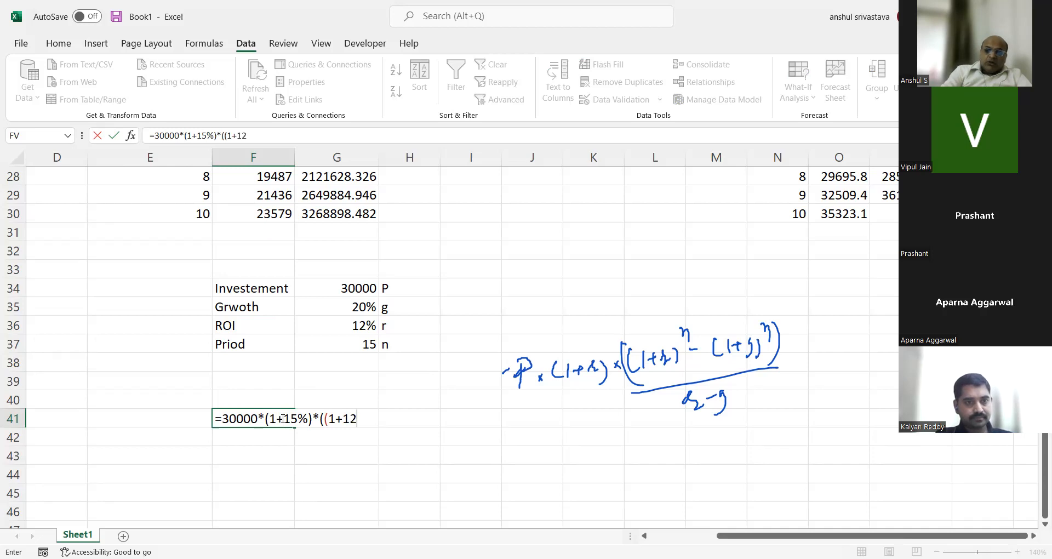
type("%)")
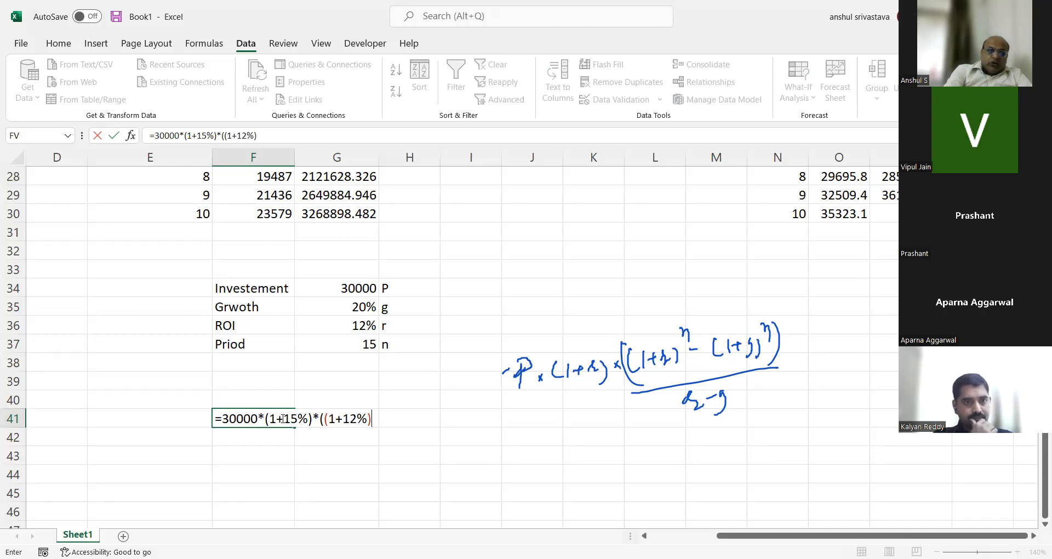
type("^15")
type("-")
type("(1+")
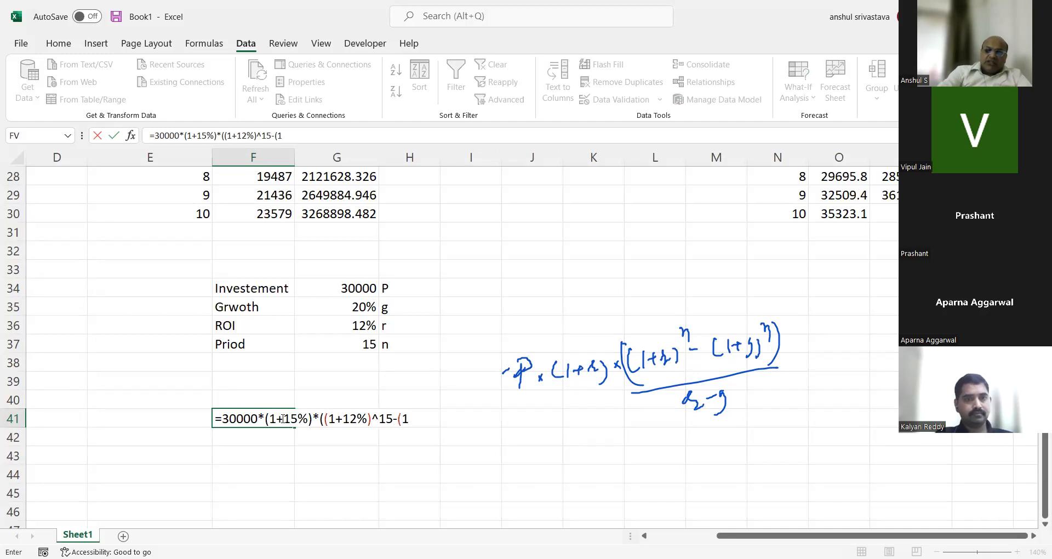
type("20")
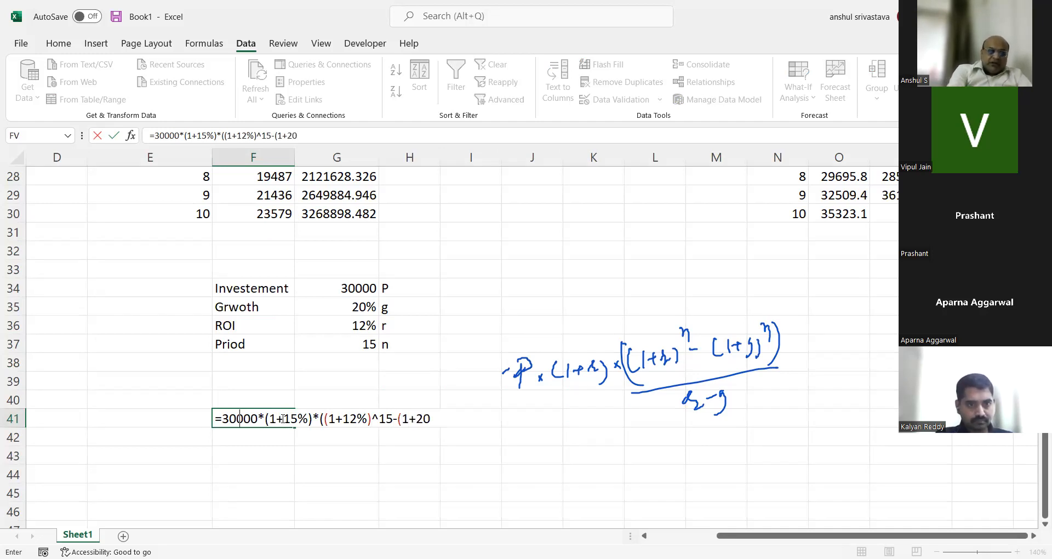
type("%)^15)")
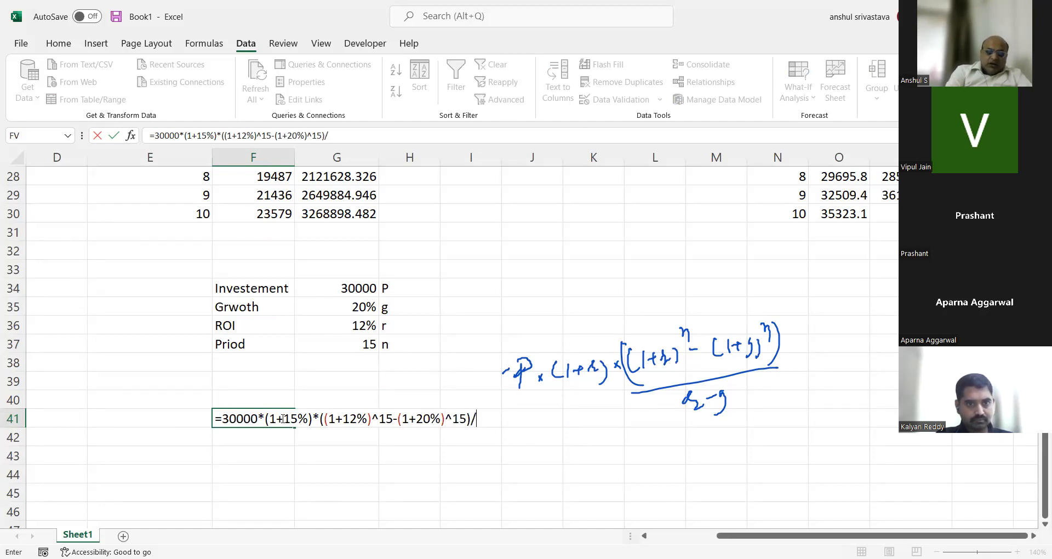
type("/(12%-20%")
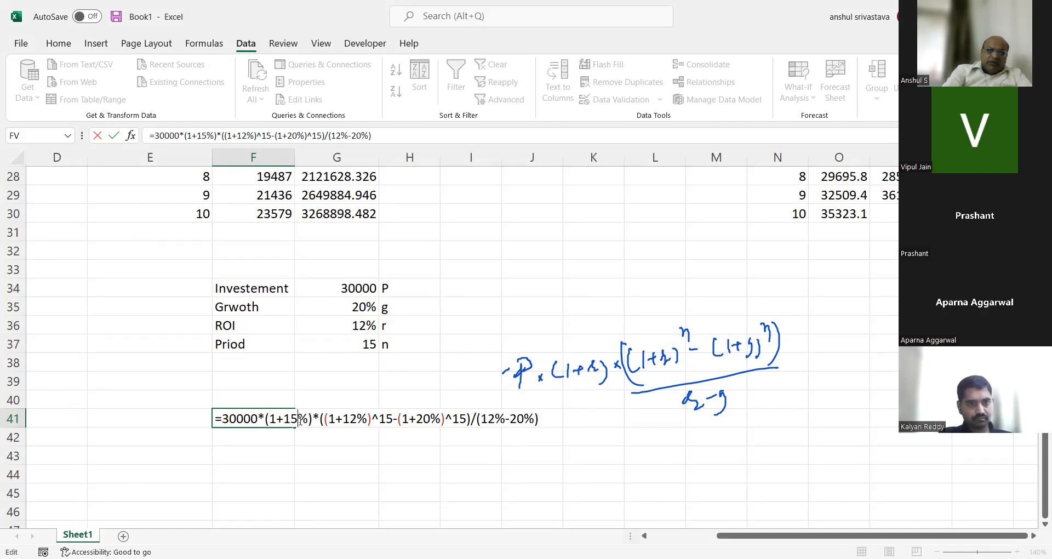
Step: Correct the rate in the first (1+r) factor of the F41 formula to 12% and commit the formula
left_click(301, 420)
key("BackSpace")
type("2")
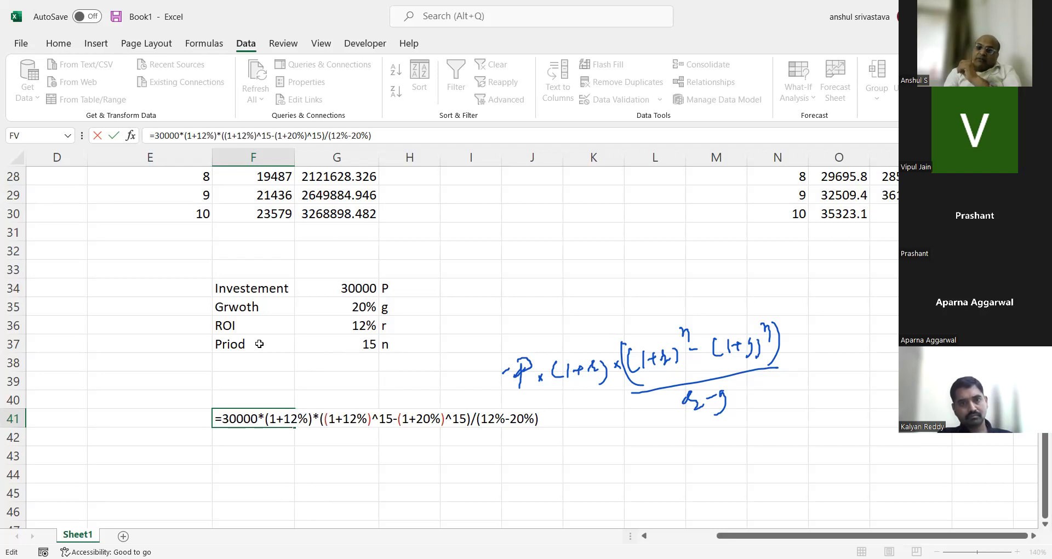
key("Return")
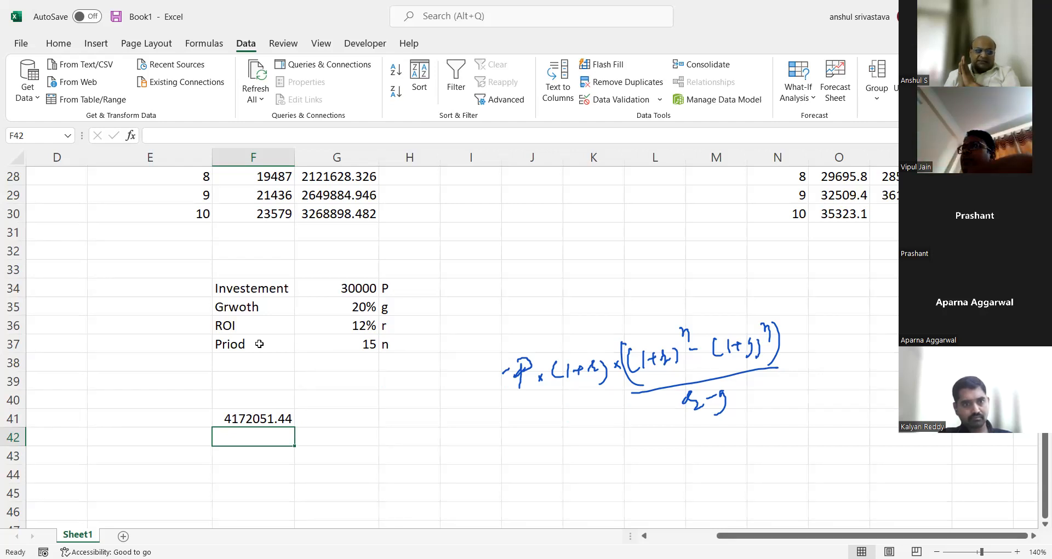
Step: Review the future-value formula in F41 against the handwritten version
double_click(237, 419)
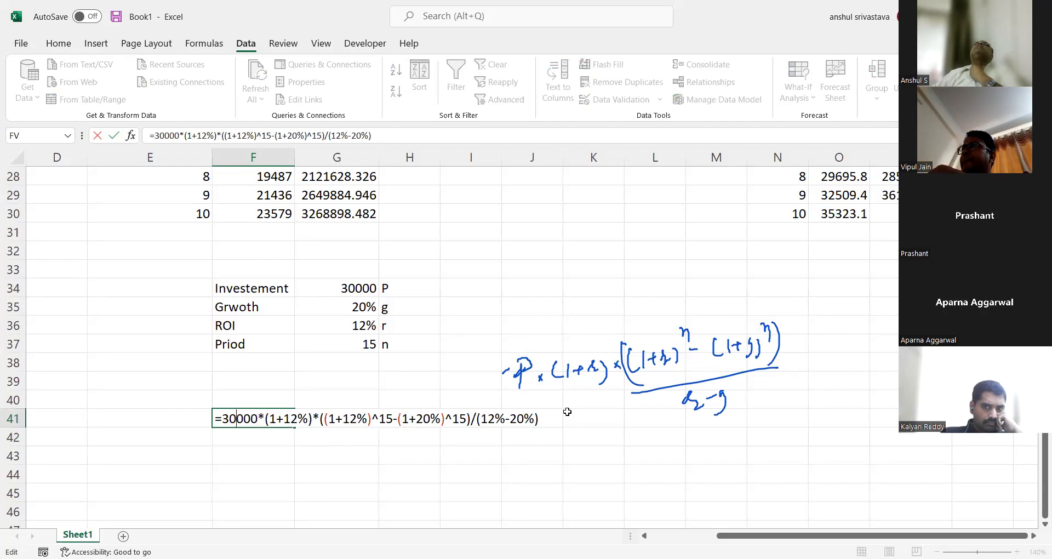
key("Return")
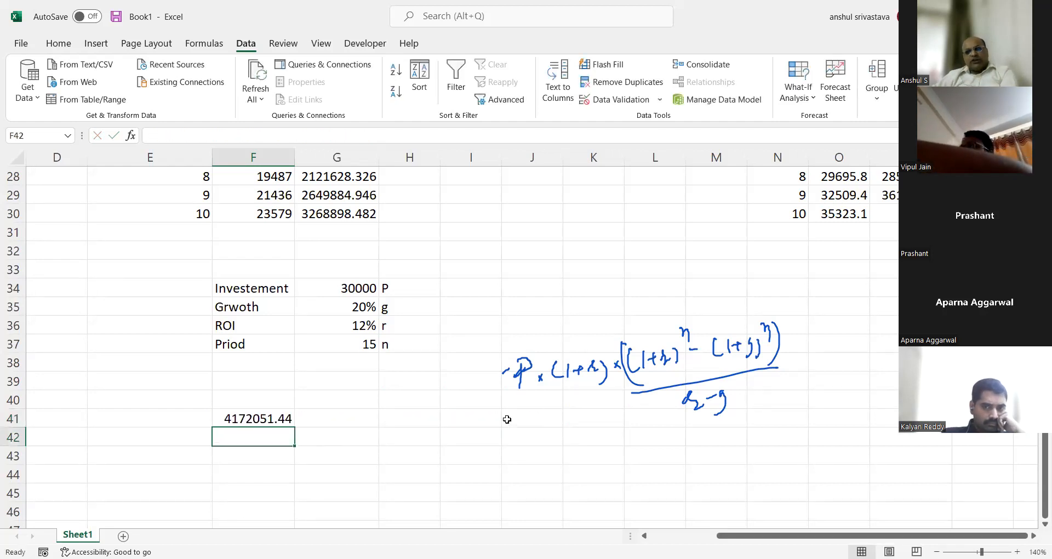
scroll(426, 406, "down", 2)
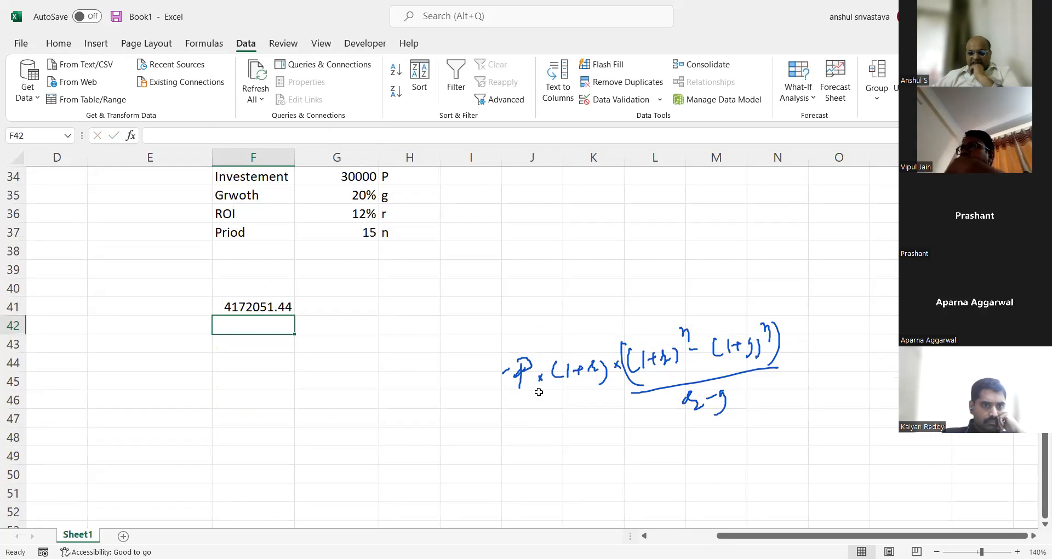
scroll(536, 410, "up", 2)
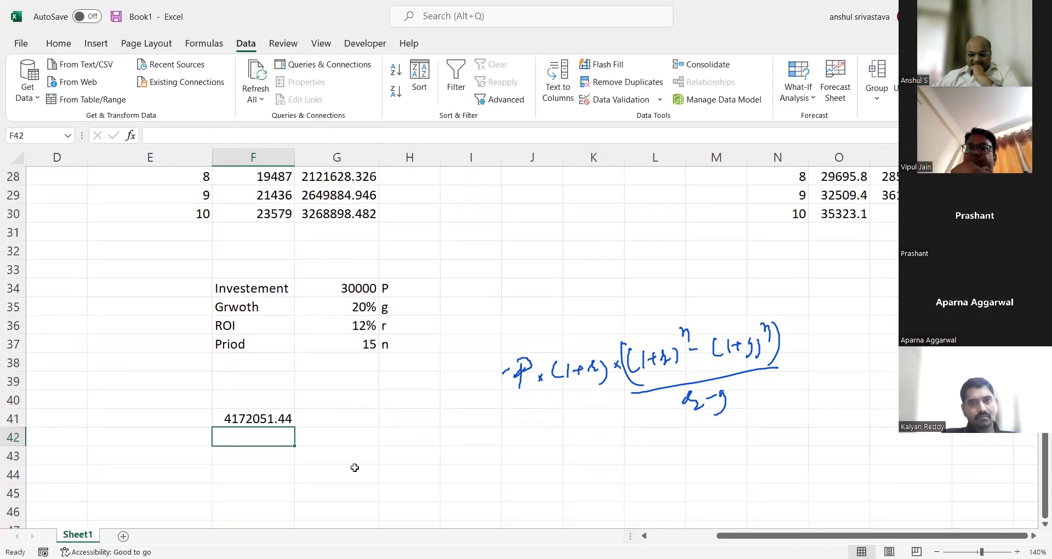
left_click(558, 65)
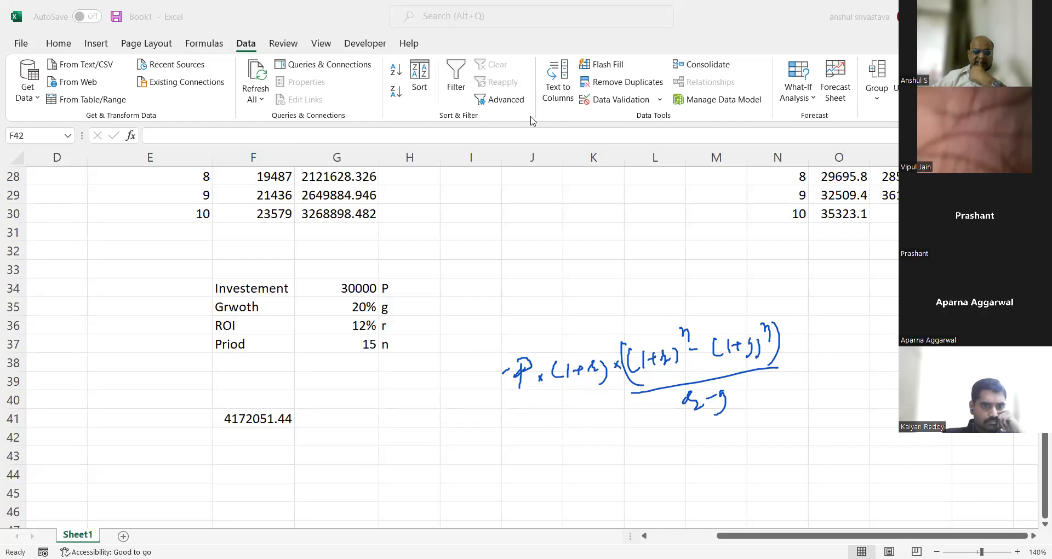
Step: Enter 15, 14 and 13 in F44:F46 and extend the descending series down to 1 in F58
scroll(257, 398, "down", 1)
left_click(261, 410)
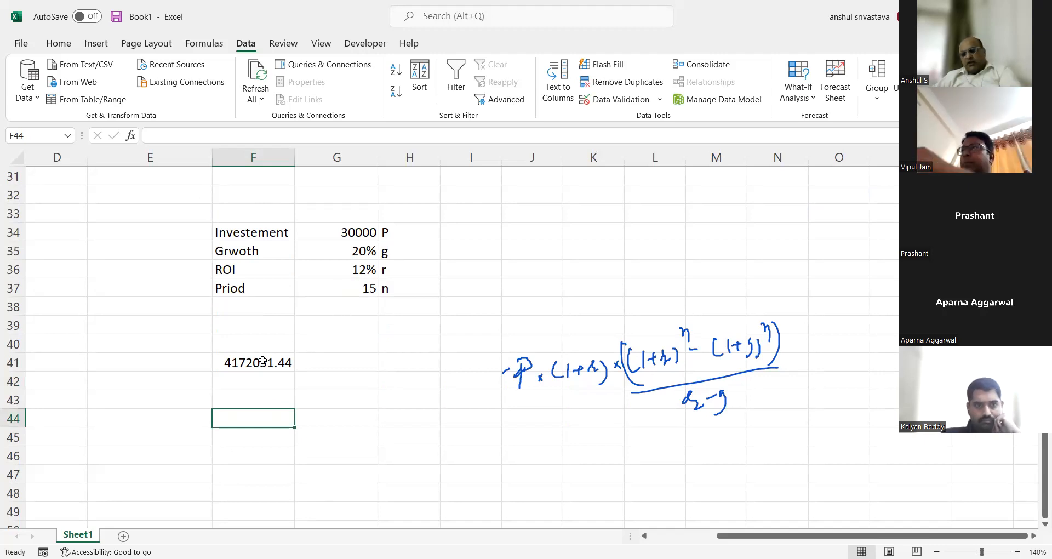
type("15")
left_click(233, 430)
type("14")
left_click(234, 449)
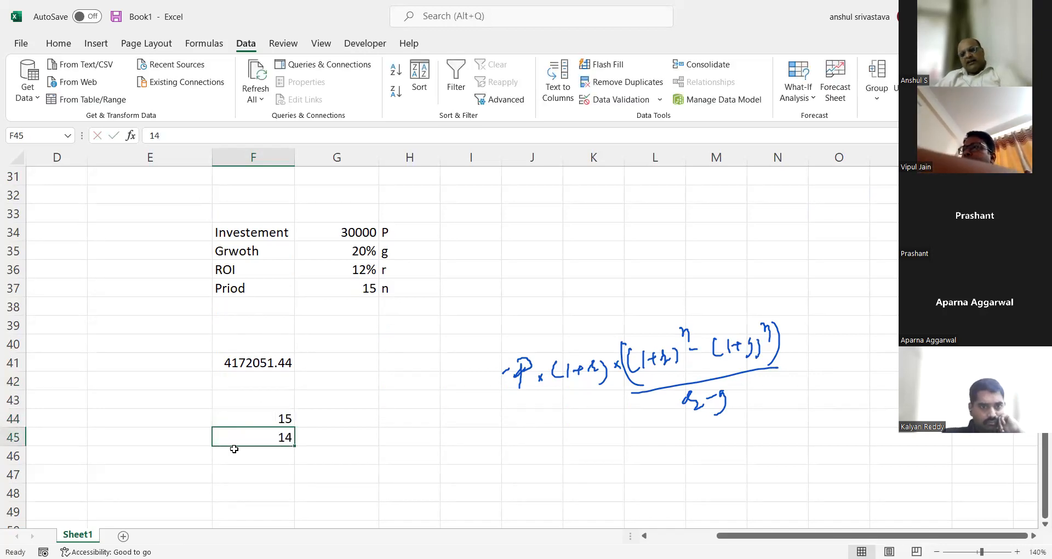
type("13")
left_click(336, 476)
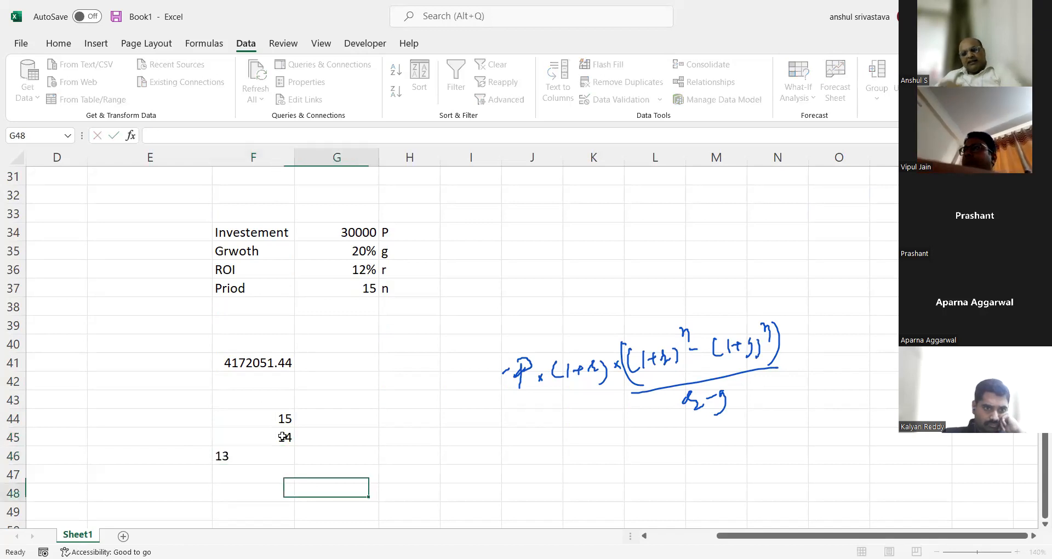
left_click_drag(272, 417, 285, 518)
left_click(328, 378)
Step: Link G44, beside period 15, to the investment amount with =G34
scroll(328, 373, "up", 2)
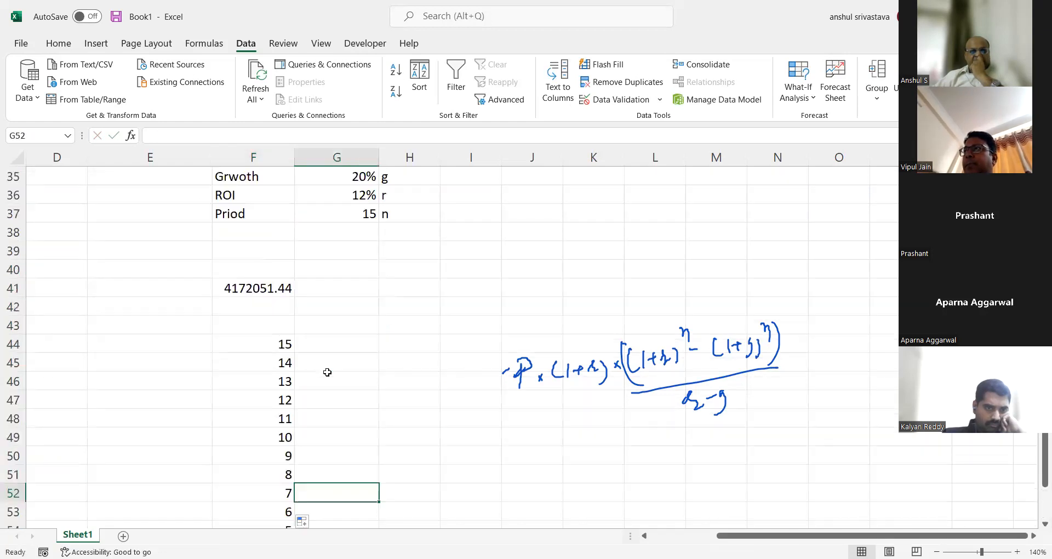
left_click(334, 345)
type("=")
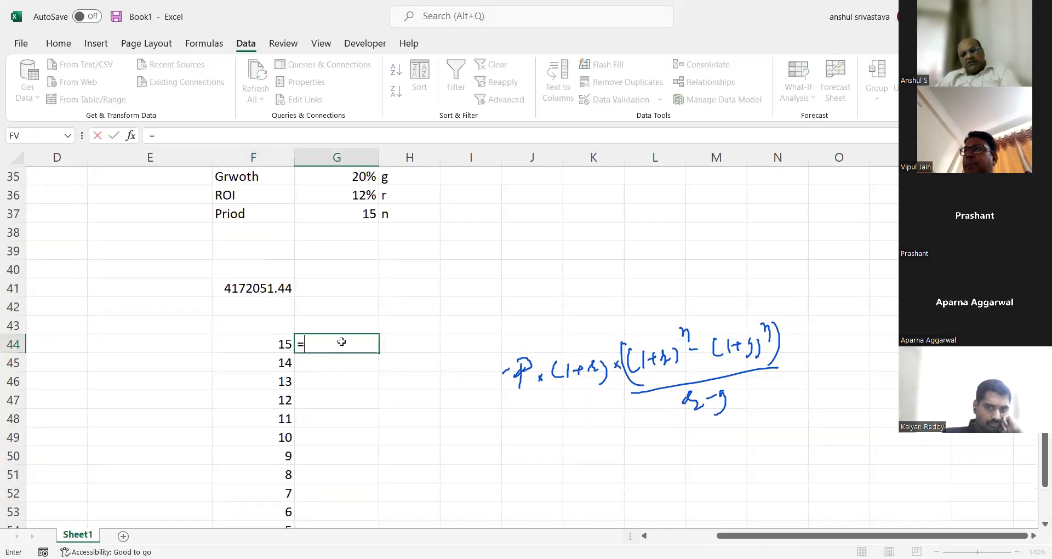
scroll(340, 334, "up", 2)
left_click(356, 271)
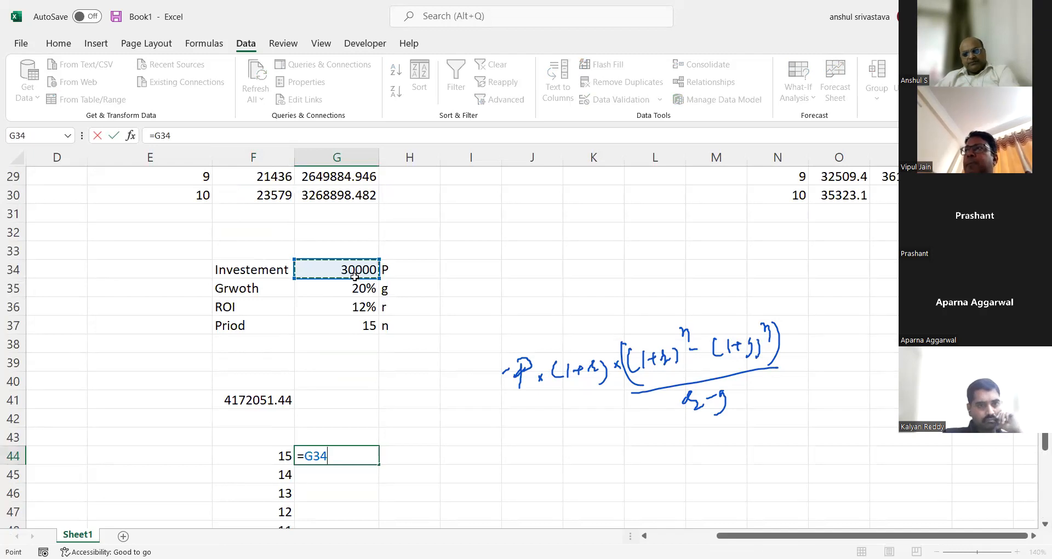
key("Return")
Step: Enter =G44*(1+$G$35) in G45 to grow the investment yearly and fill it down to G58
scroll(348, 340, "down", 1)
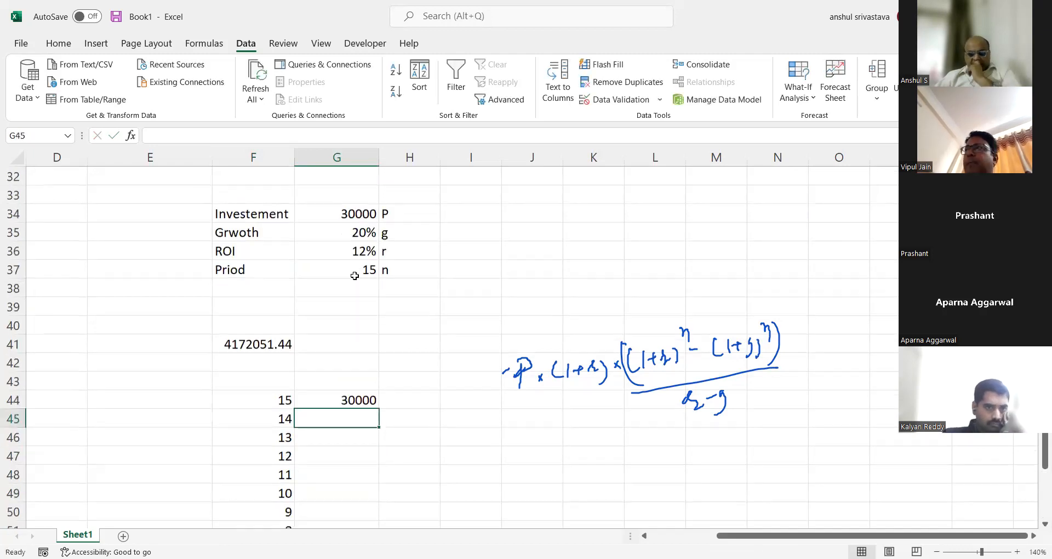
type("=")
left_click(364, 401)
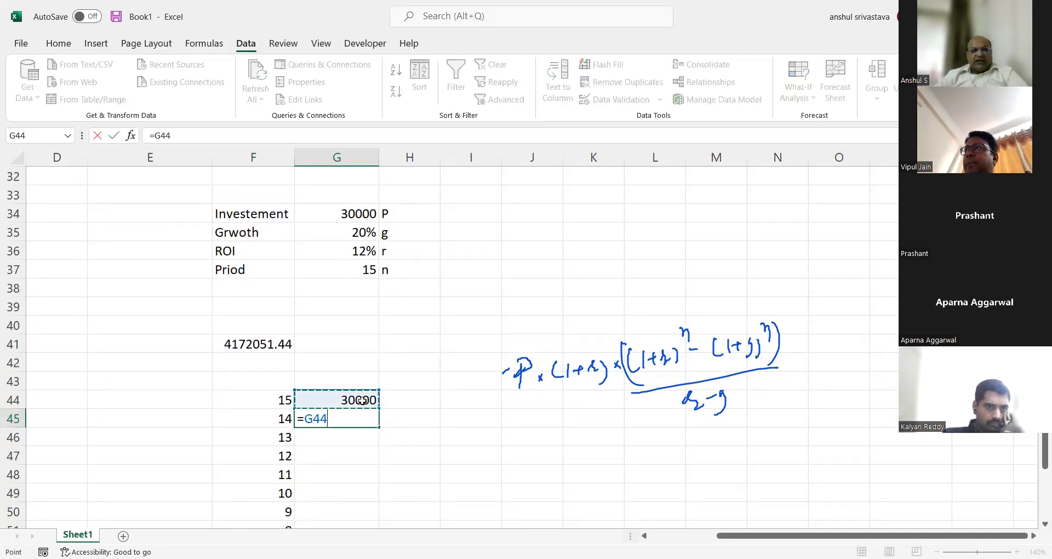
type("*(1+")
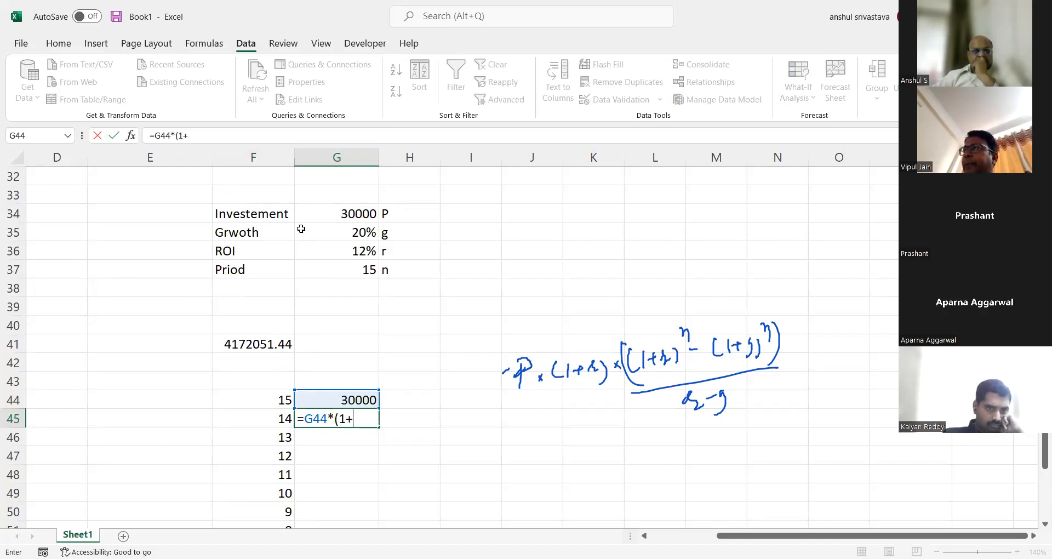
left_click(332, 233)
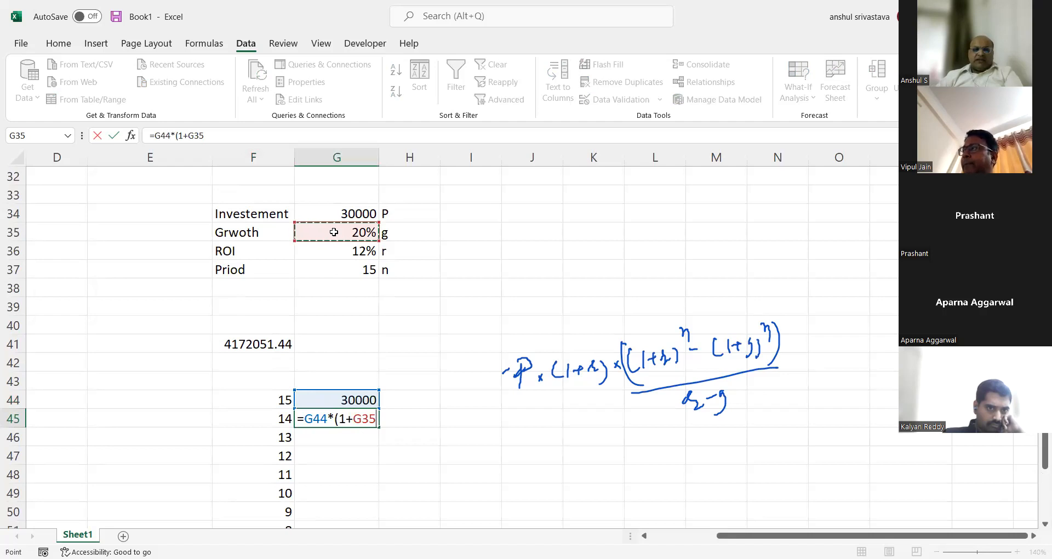
key("F4")
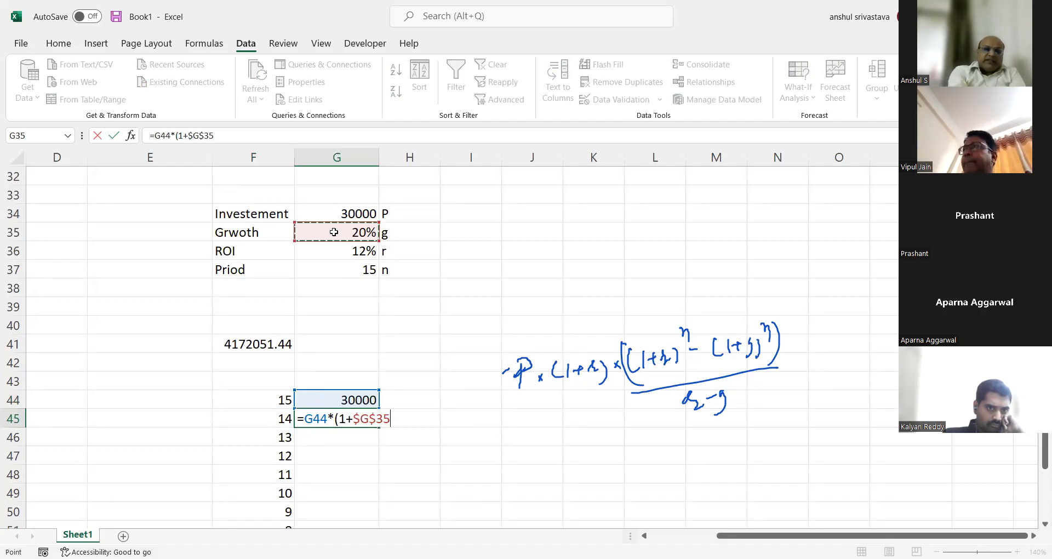
type(")")
key("Return")
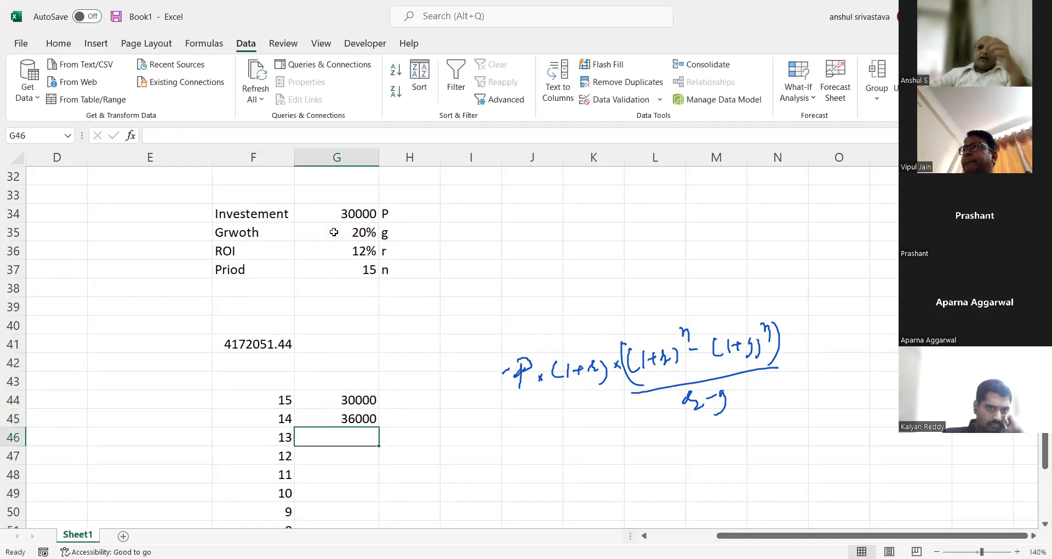
left_click(371, 422)
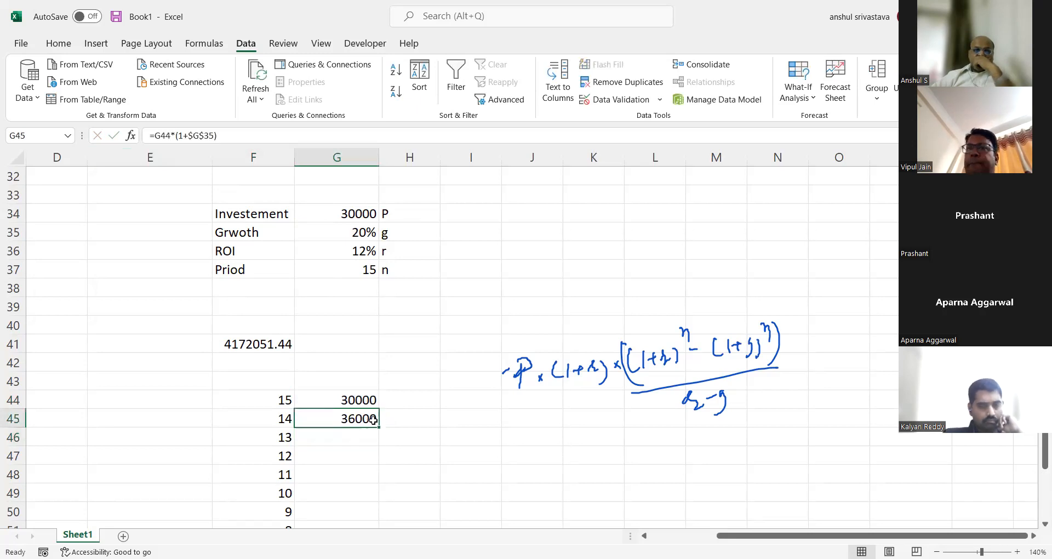
left_click_drag(378, 427, 357, 476)
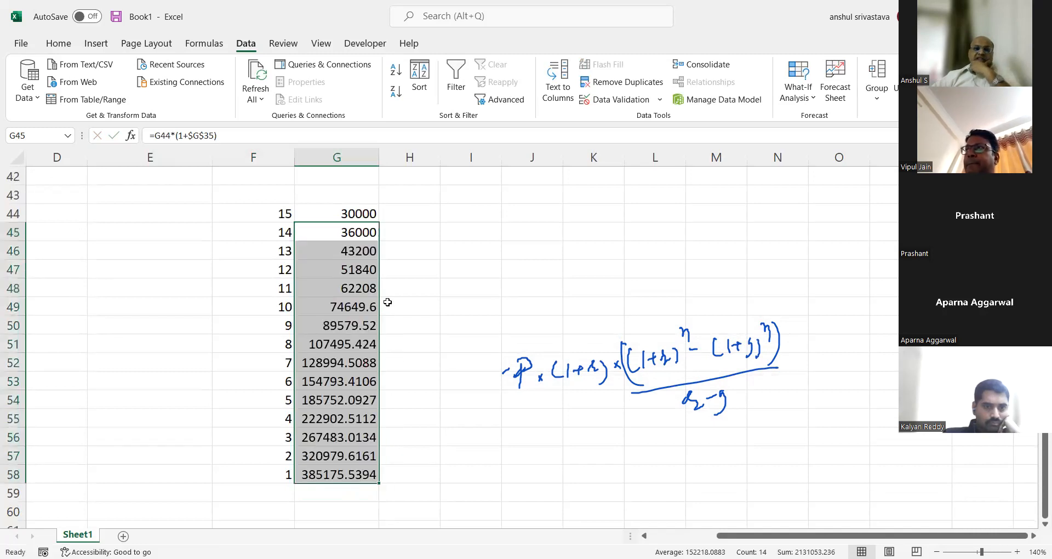
Step: Display the yearly investment amounts in G44:G58 as whole numbers without decimals
scroll(387, 301, "up", 1)
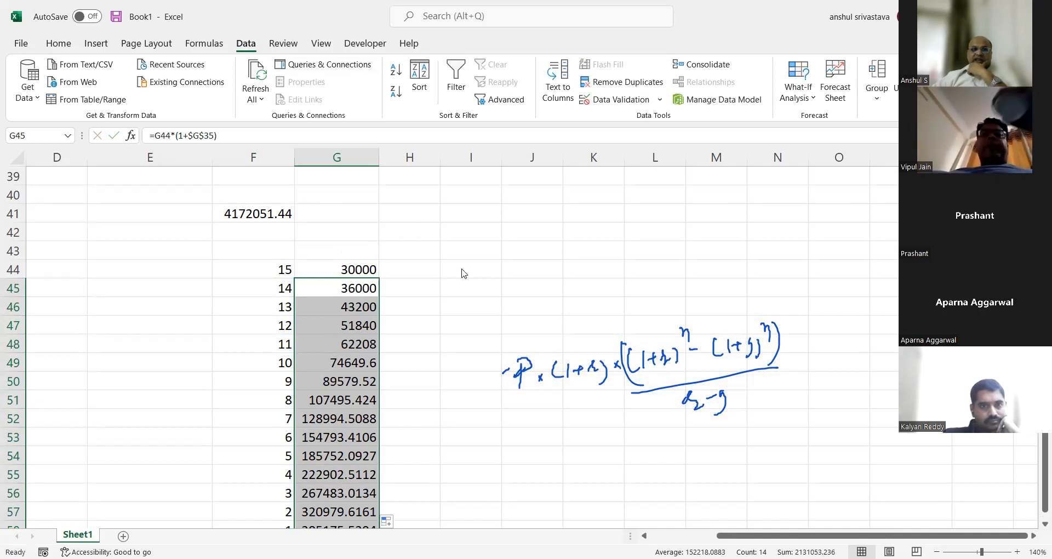
mouse_move(331, 270)
left_mouse_down()
mouse_move(335, 520)
mouse_move(310, 494)
left_mouse_up()
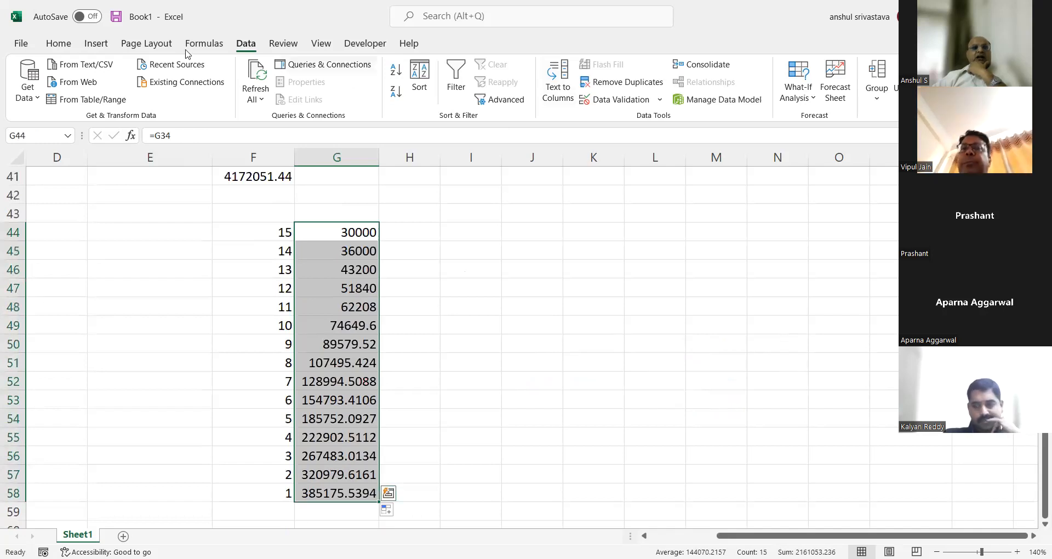
left_click(61, 47)
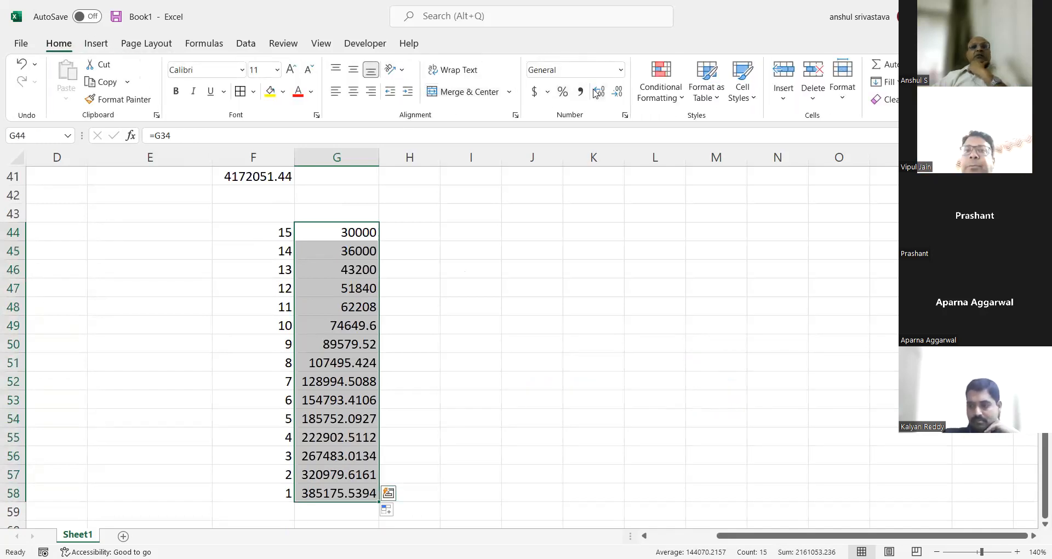
left_click(617, 90)
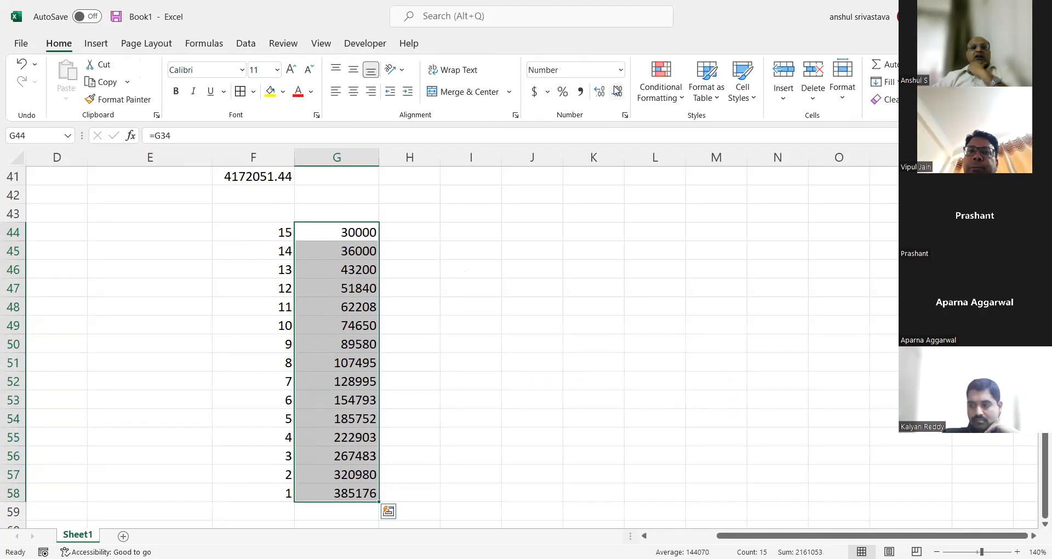
left_click(261, 307)
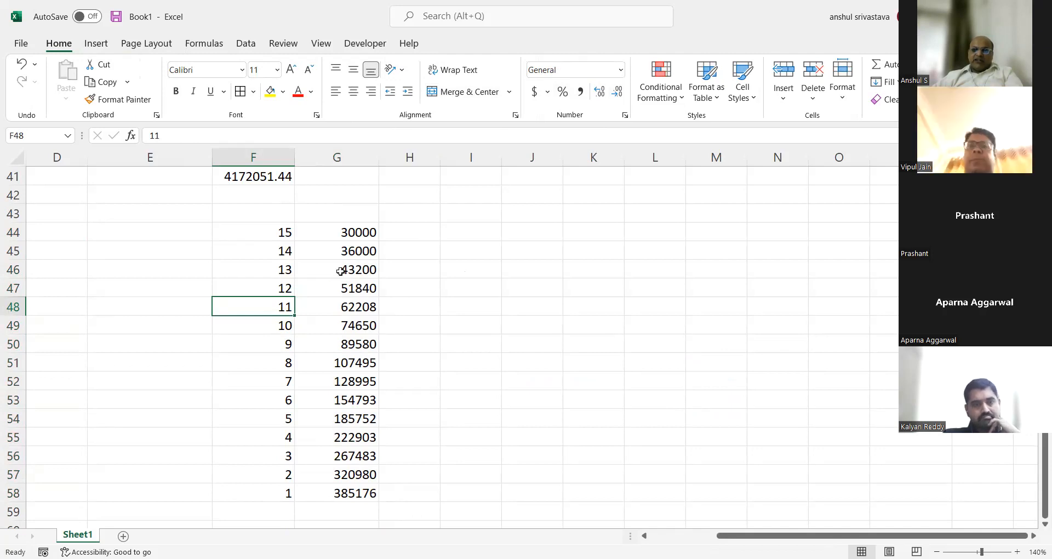
Step: Insert an FV function in H44 with rate $G$36, period count F44, empty payment, present value -G44 and type 1
left_click(421, 227)
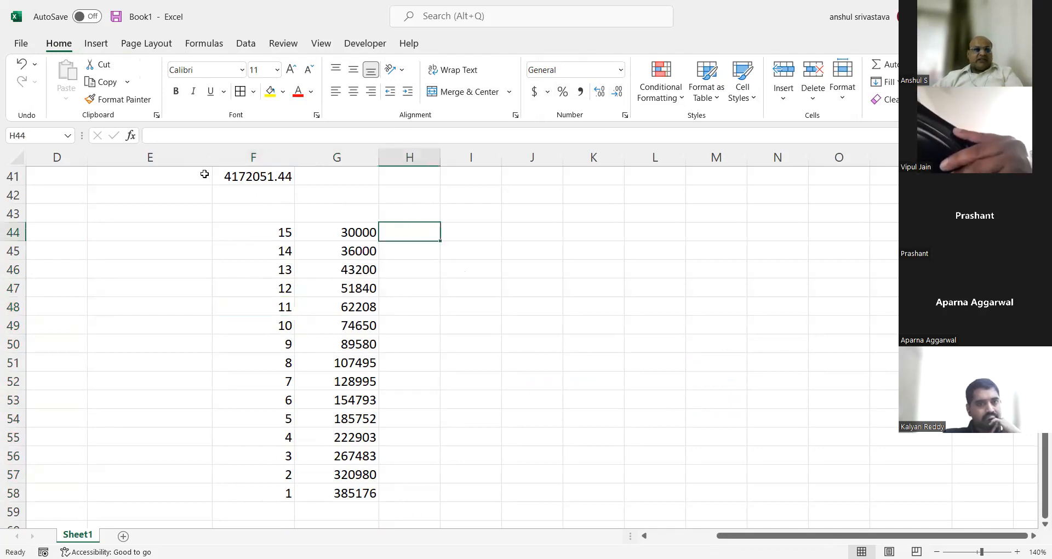
key("shift+F3")
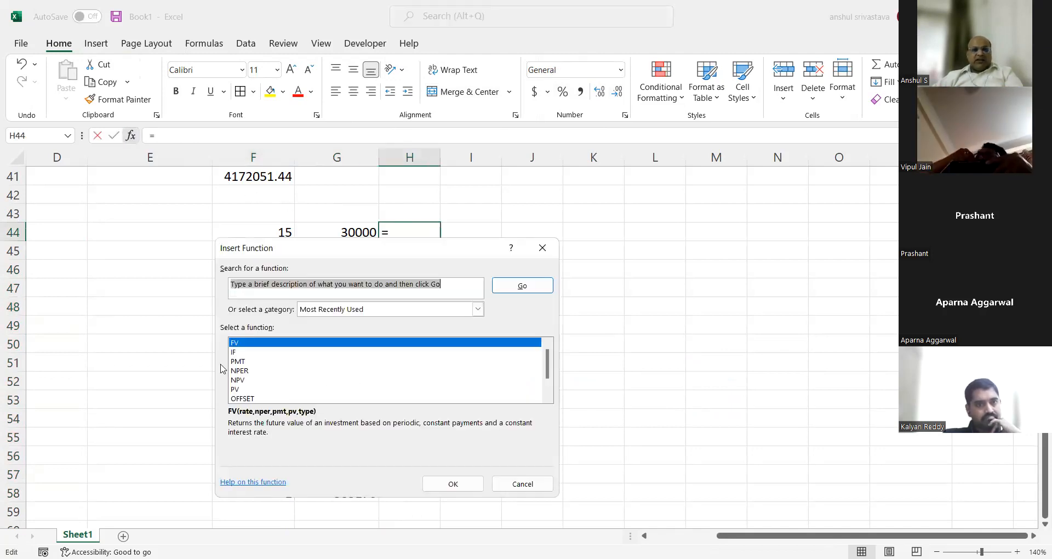
left_click(458, 484)
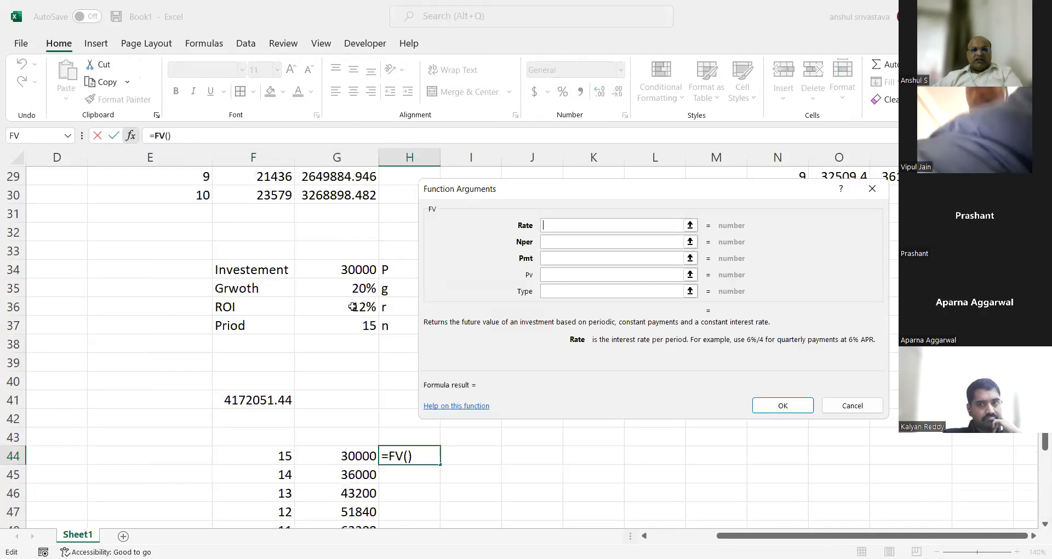
left_click(353, 305)
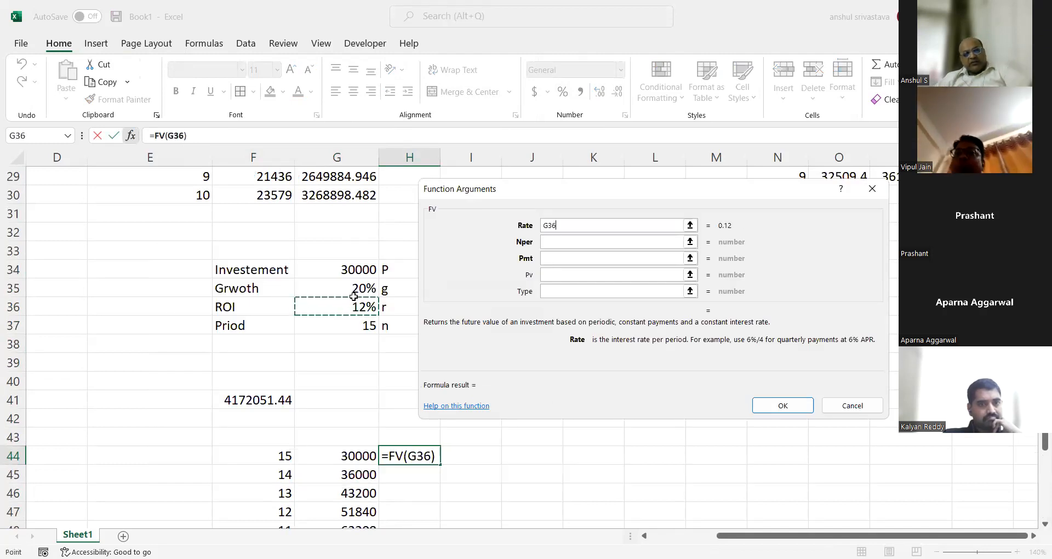
key("F4")
left_click(576, 242)
left_click(276, 456)
left_click(556, 256)
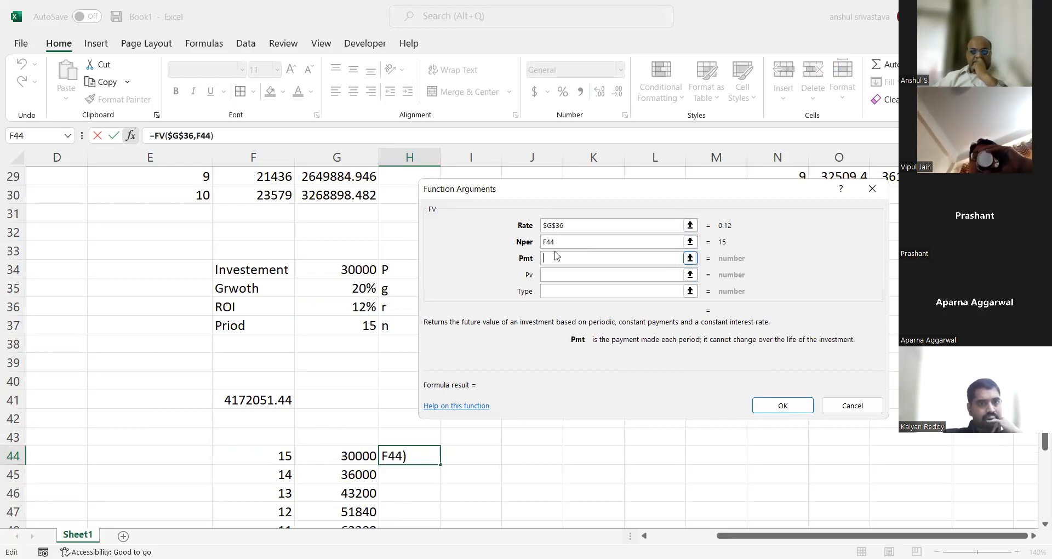
left_click(557, 272)
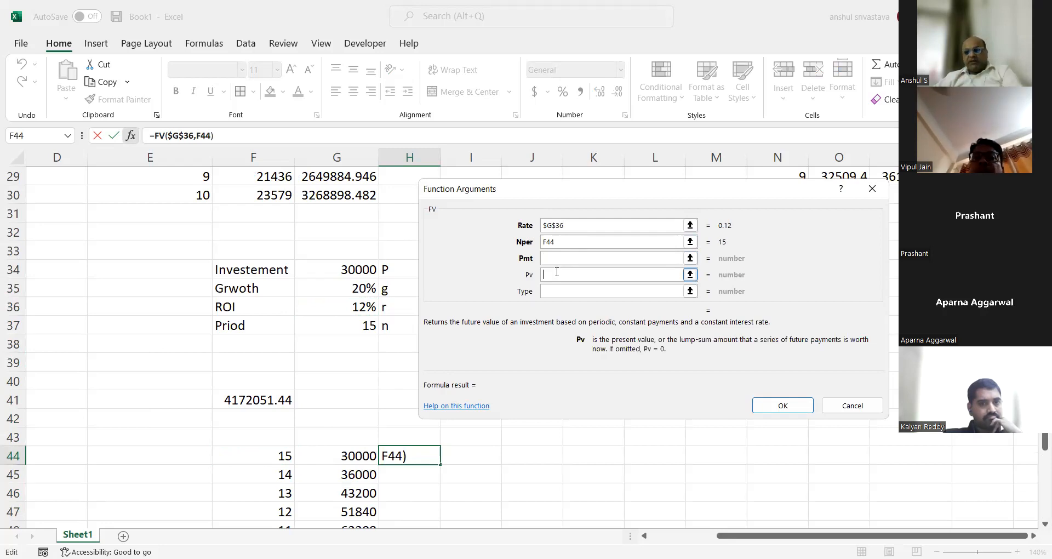
type("-")
left_click(355, 455)
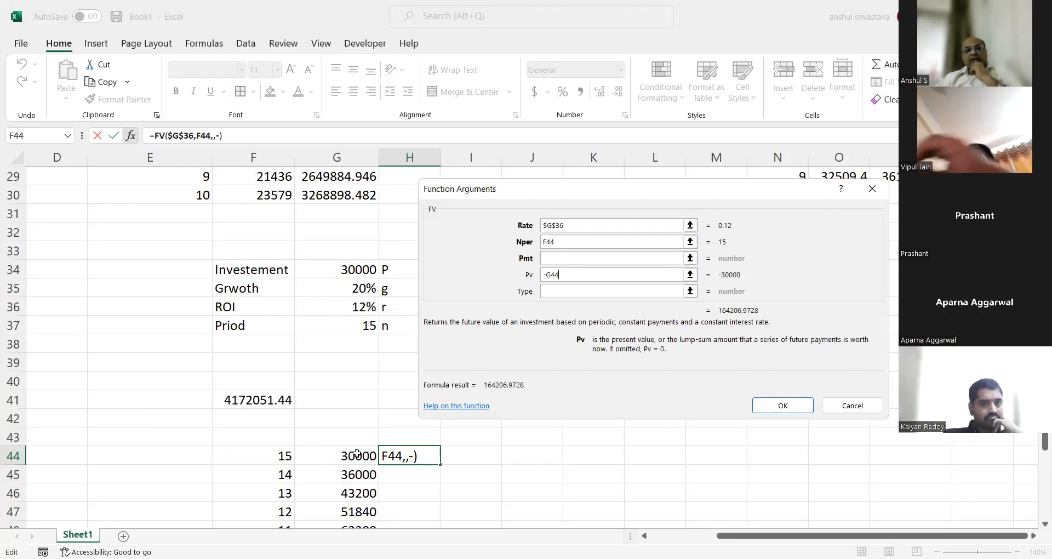
left_click(642, 292)
type("1")
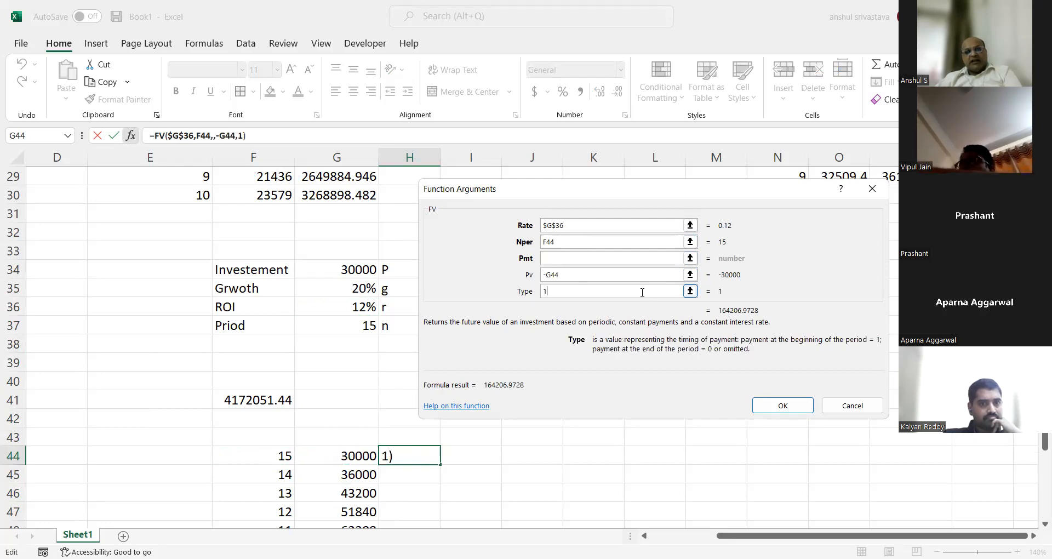
left_click(783, 405)
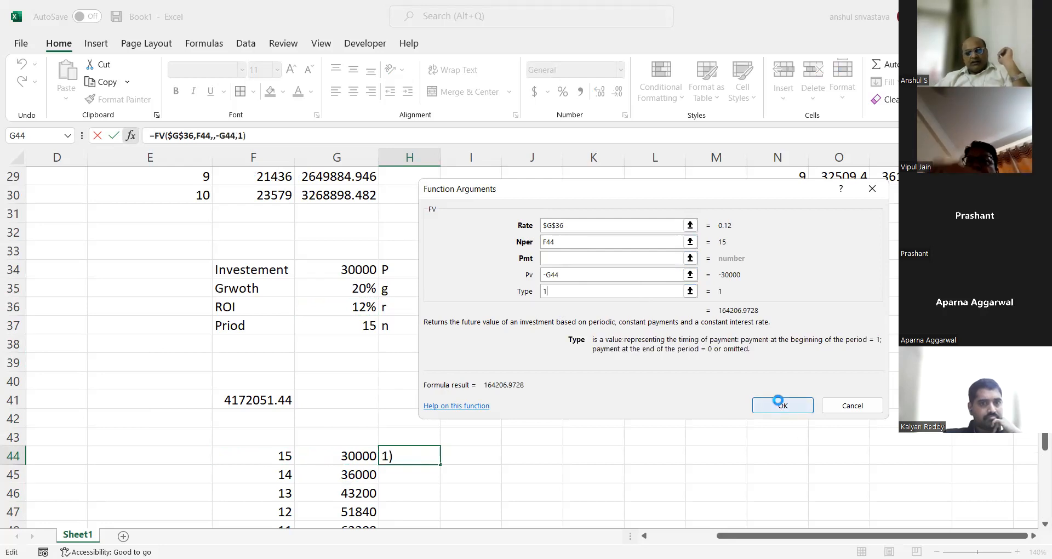
Step: Fill the FV formula from H44 in General format down to H58 and total the column in H59
scroll(435, 270, "down", 1)
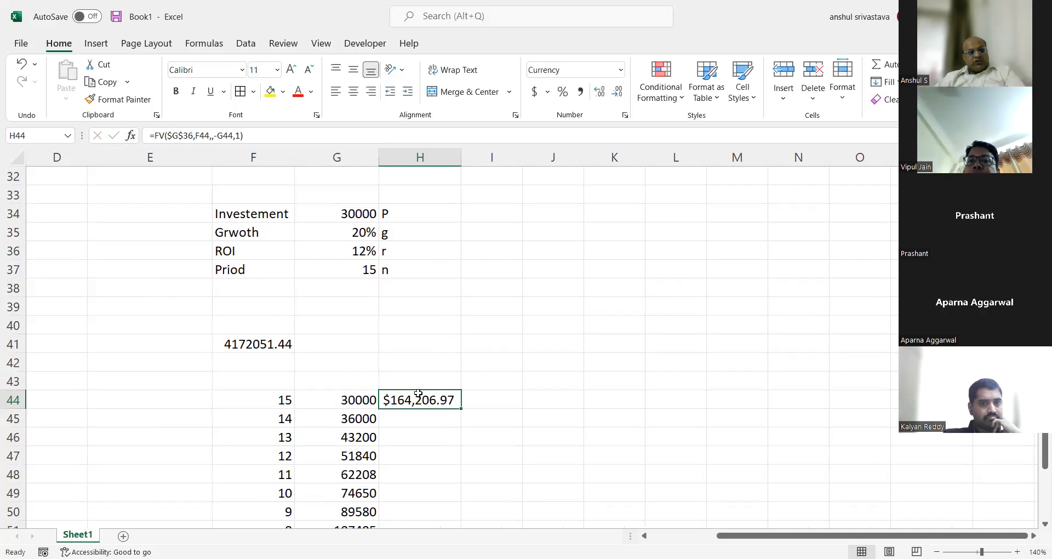
key("ctrl+shift+grave")
left_click_drag(461, 409, 461, 502)
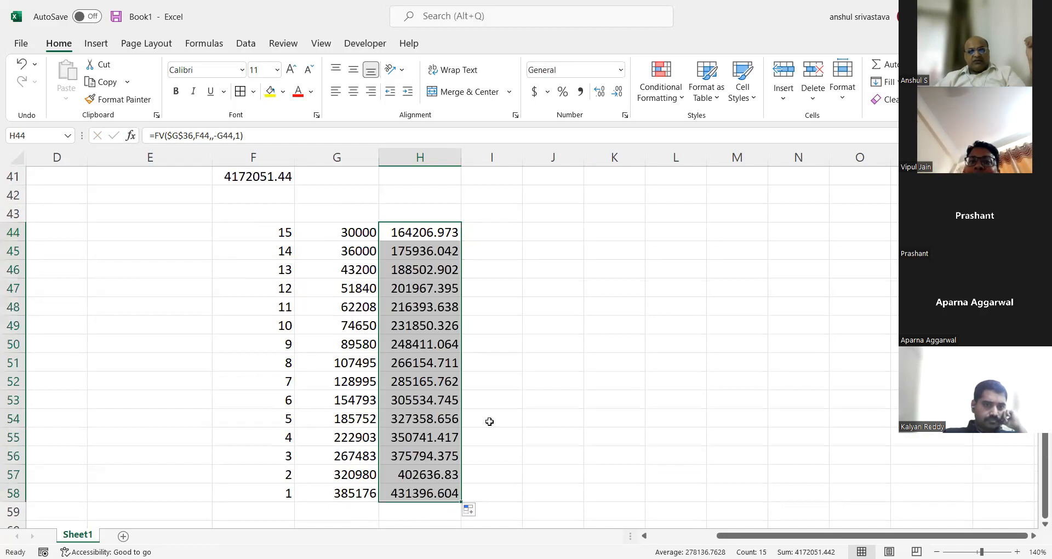
left_click(885, 66)
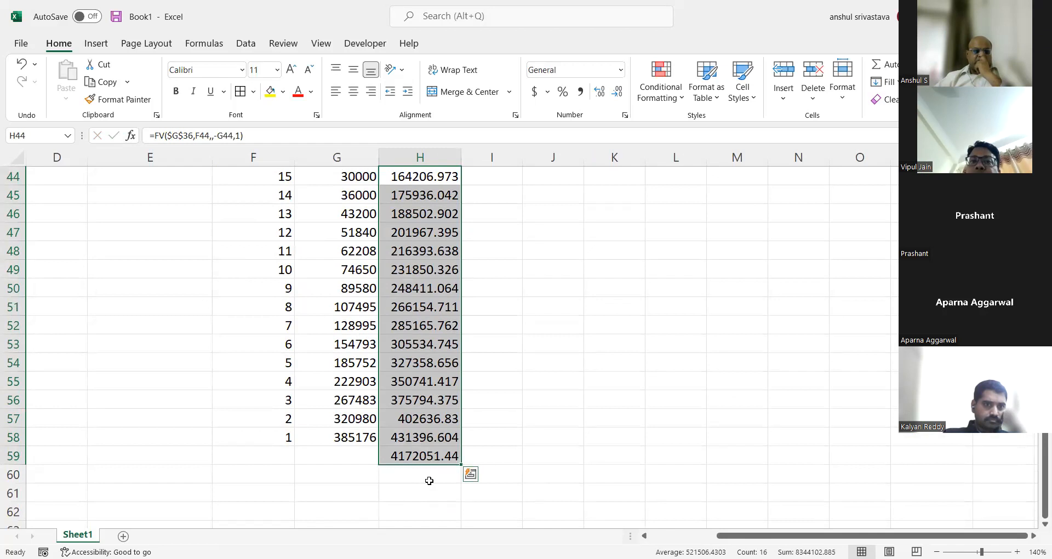
Step: Compare the direct formula result in F41 with the schedule total in H59 and review the yearly investments in G44:G58
scroll(431, 473, "up", 3)
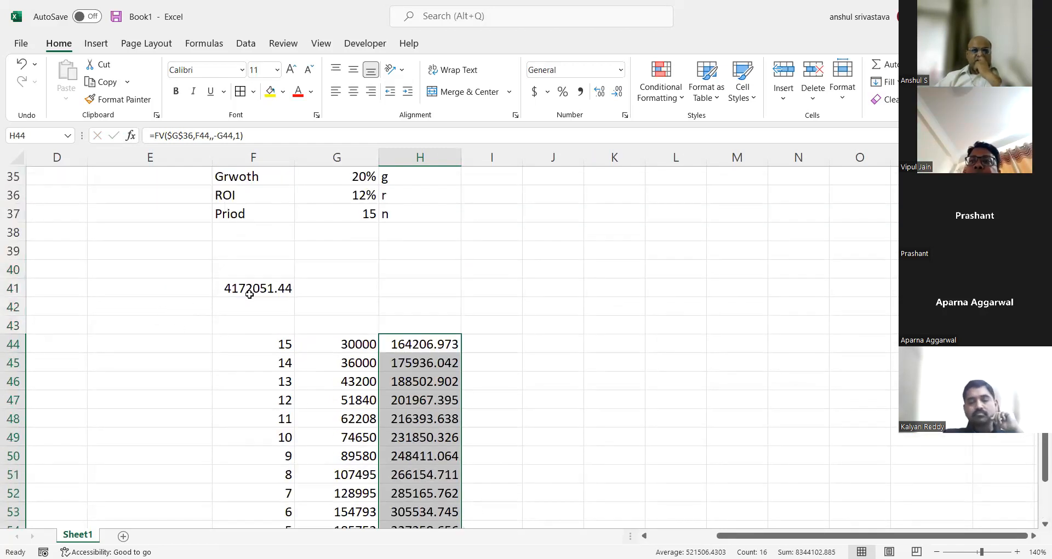
scroll(288, 292, "down", 2)
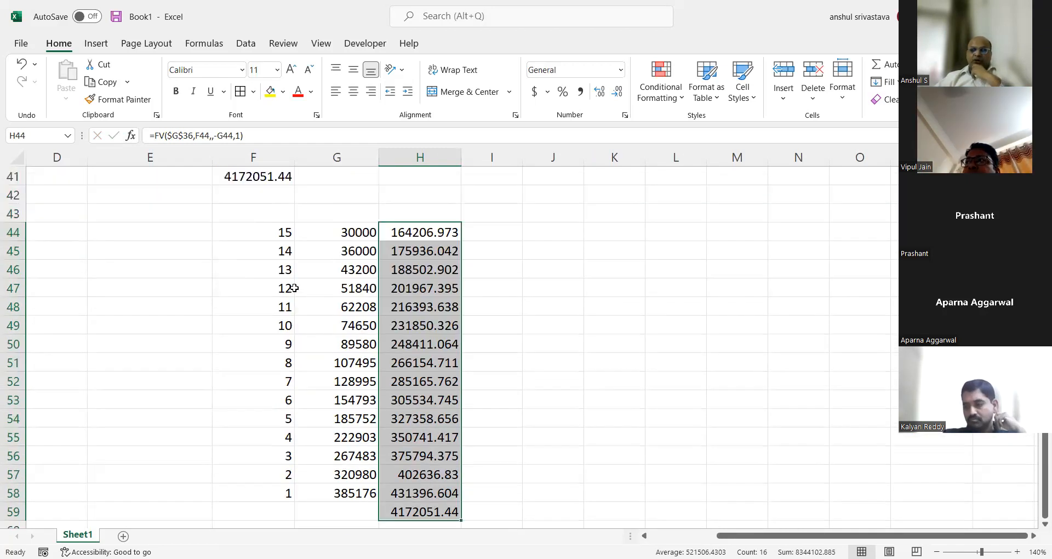
left_click_drag(350, 307, 351, 438)
left_click(351, 382)
scroll(328, 346, "up", 1)
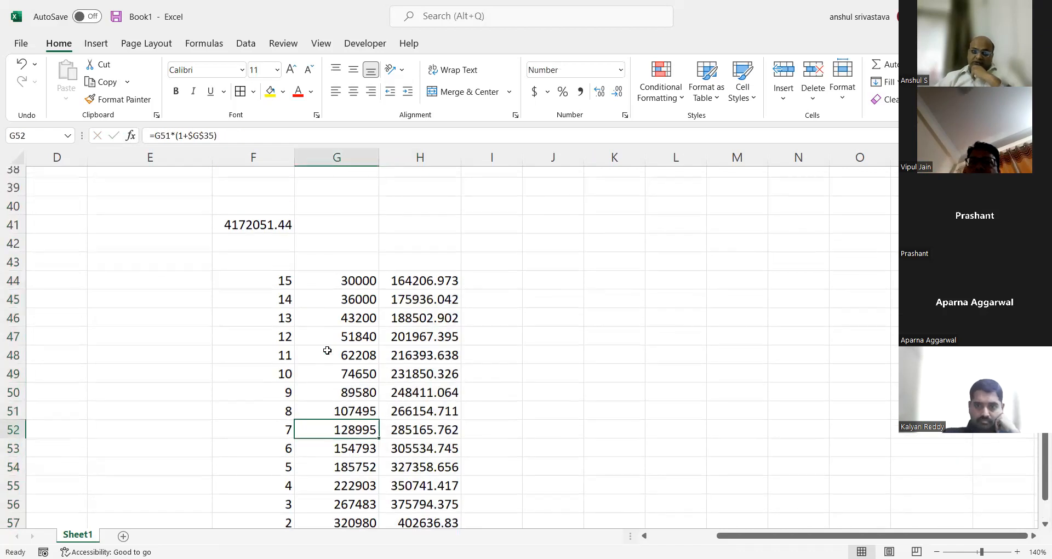
double_click(275, 235)
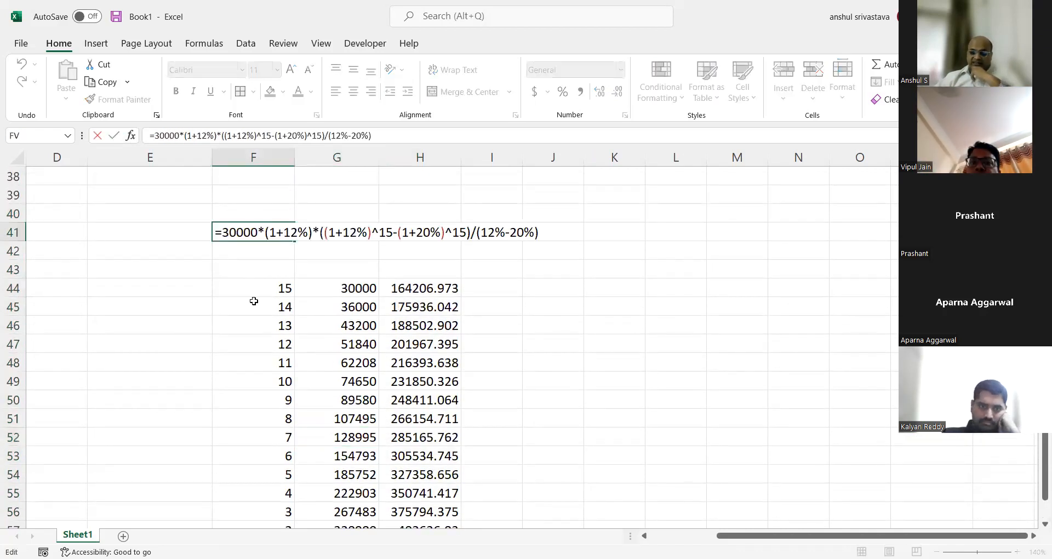
key("Return")
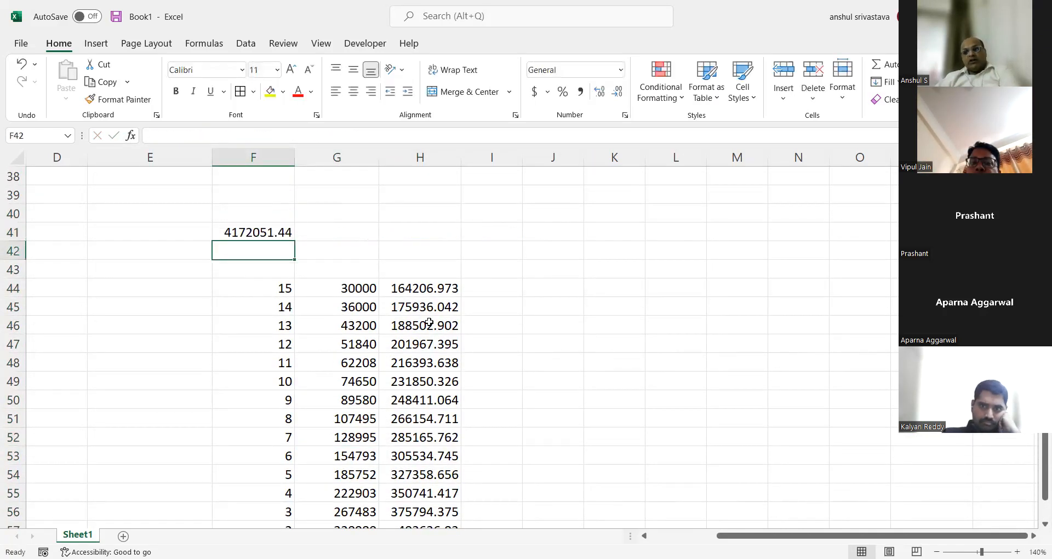
scroll(429, 322, "down", 2)
scroll(402, 405, "up", 1)
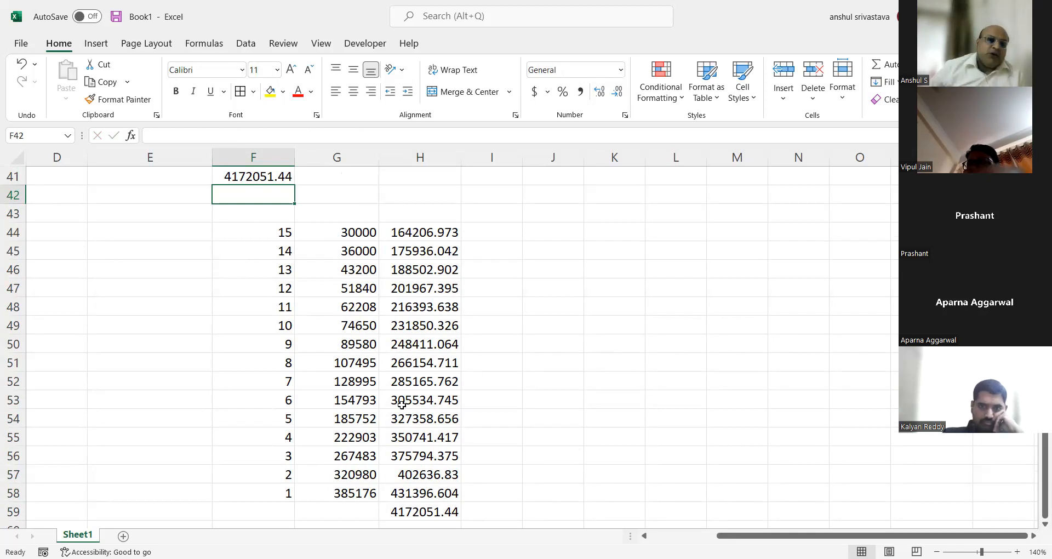
scroll(494, 276, "up", 2)
scroll(241, 291, "down", 2)
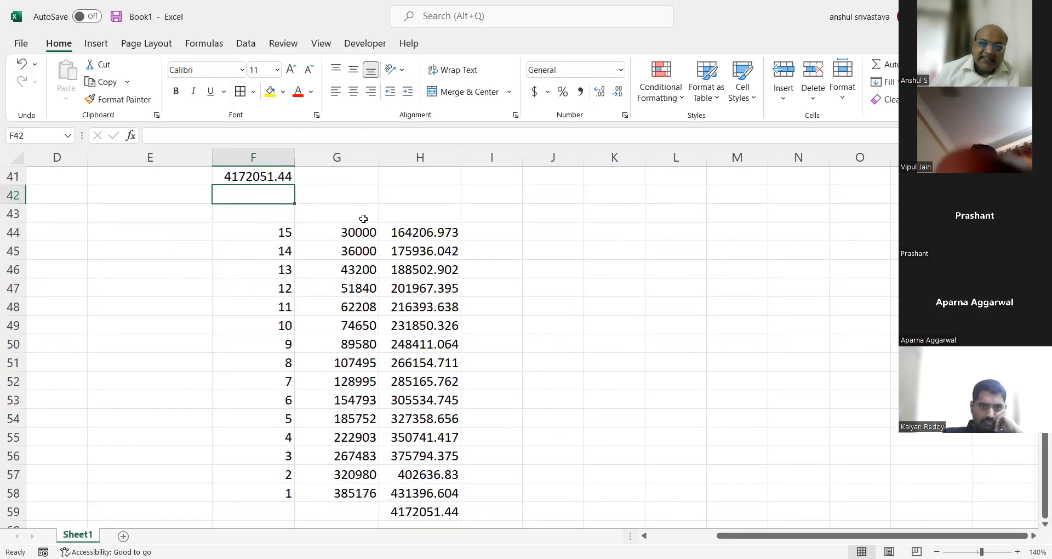
left_click_drag(346, 228, 343, 489)
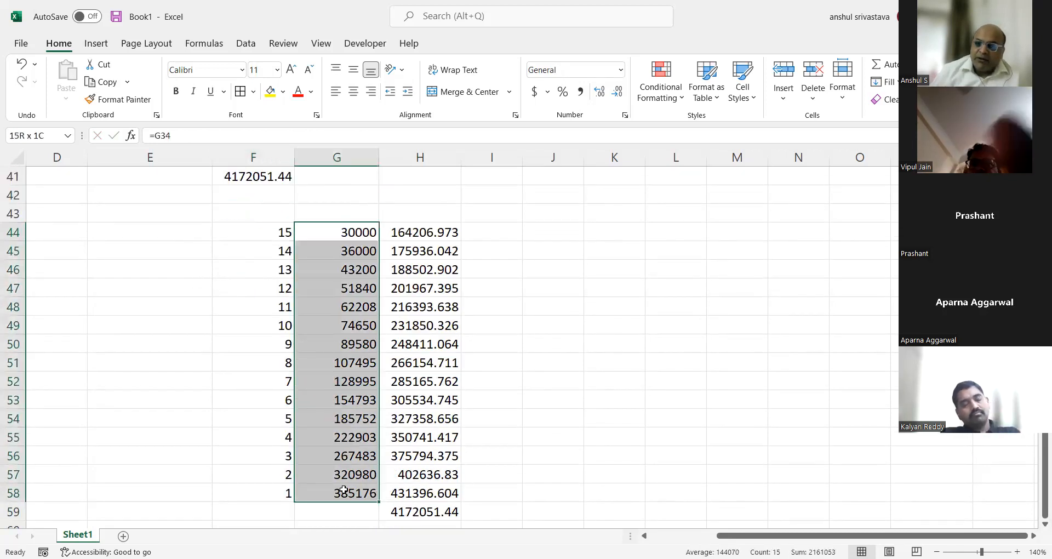
Step: Clear the yearly future values and their total from H44:H59
left_click_drag(436, 232, 441, 512)
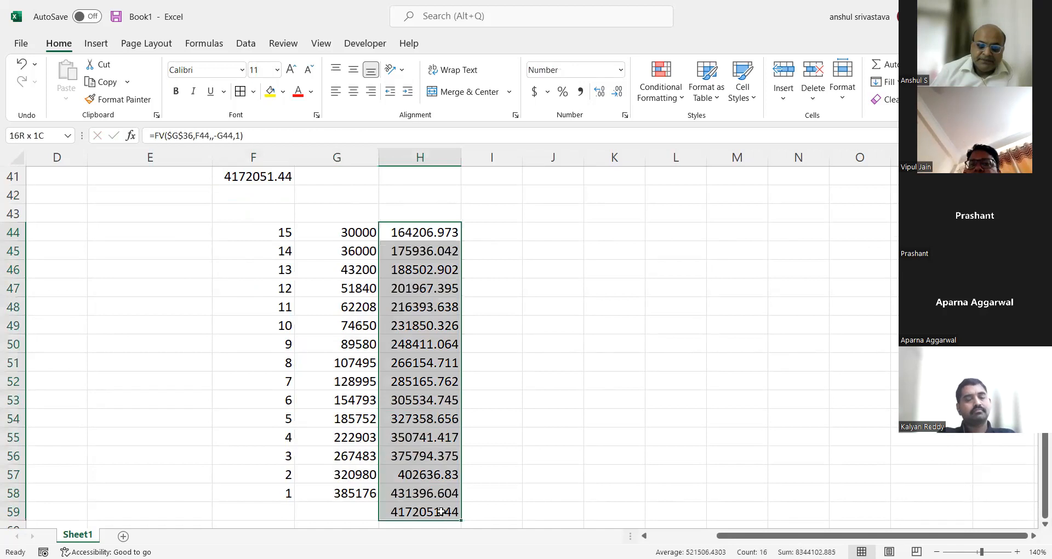
type("=")
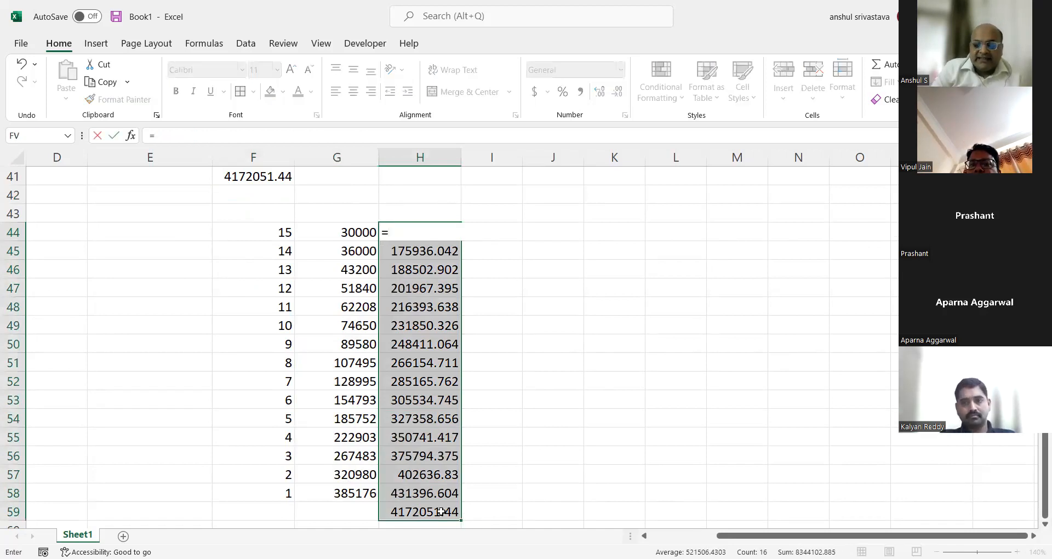
key("Escape")
left_click(584, 351)
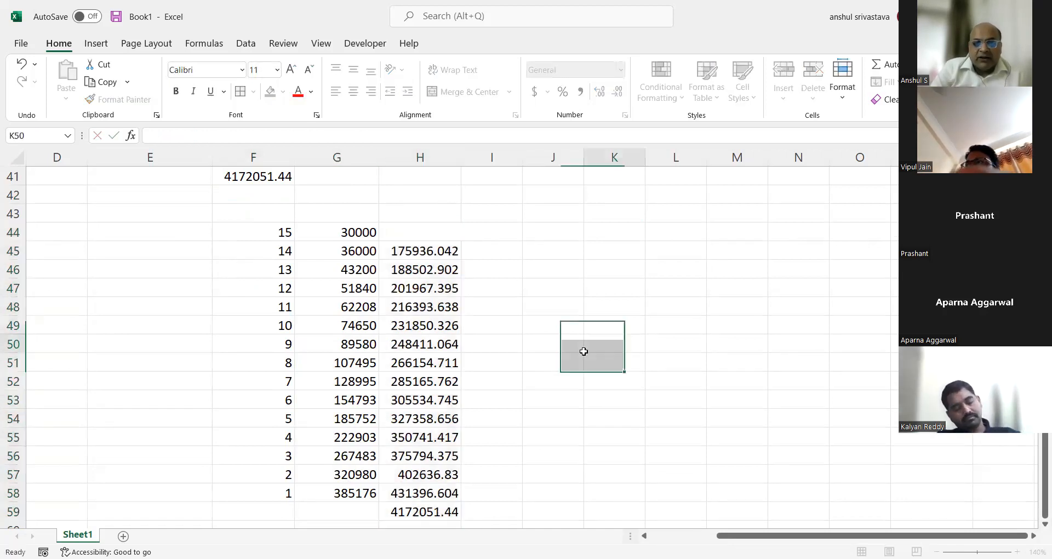
left_click(431, 243)
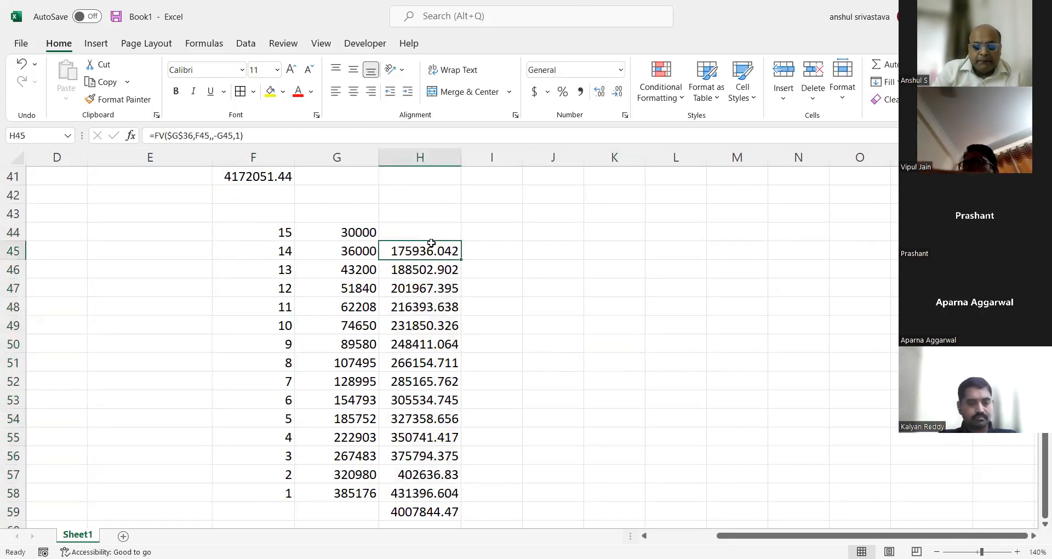
key("shift+Down")
key("shift+Down")
key("shift+Down")
key("shift+Down")
key("shift+Down")
key("shift+Down")
key("shift+Down")
key("shift+Down")
key("shift+Down")
key("shift+Down")
key("shift+Down")
key("shift+Down")
key("shift+Down")
key("shift+Down")
key("shift+Down")
key("shift+Down")
key("shift+Down")
key("shift+Down")
key("shift+Down")
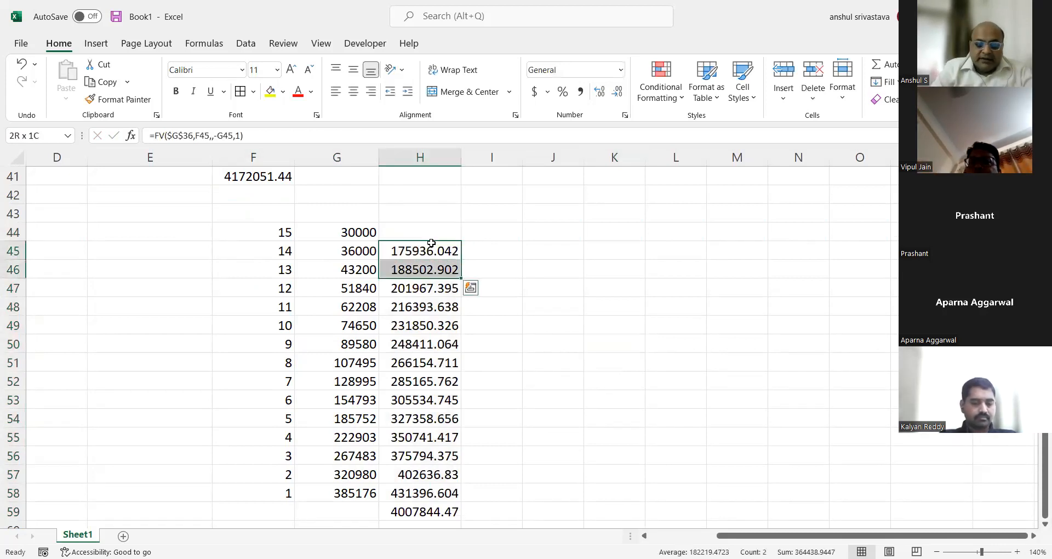
key("Delete")
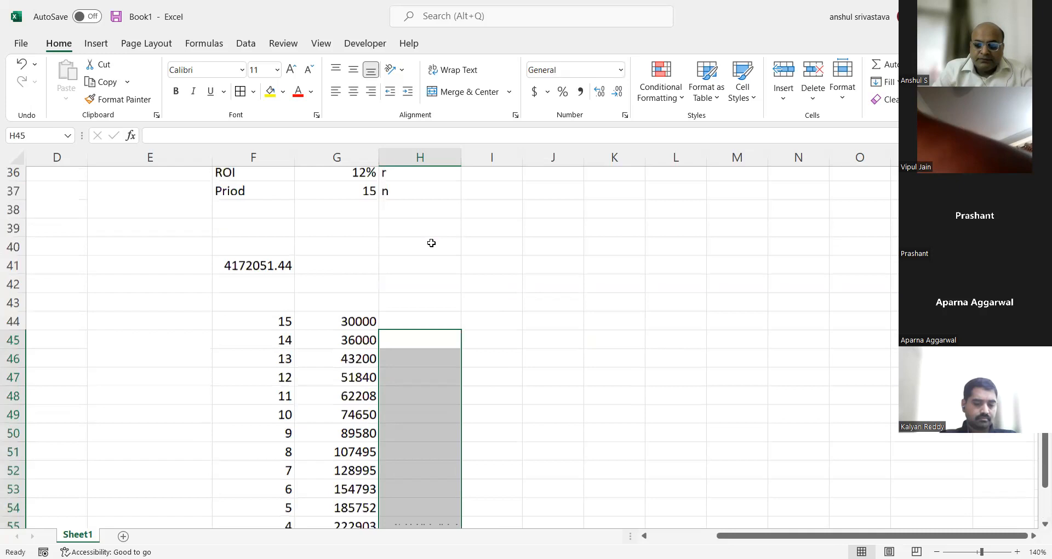
Step: Enter the formula =FV($G$36,F44,0,-G44,1) in H44 for the first year's future value
key("Up")
key("Down")
key("Up")
type("=")
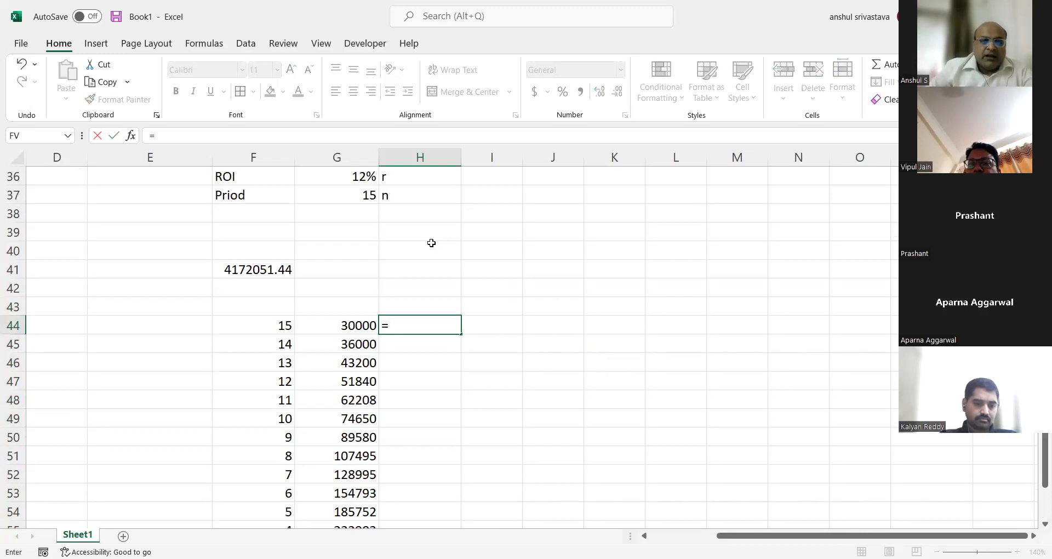
type("fv(")
scroll(384, 230, "up", 1)
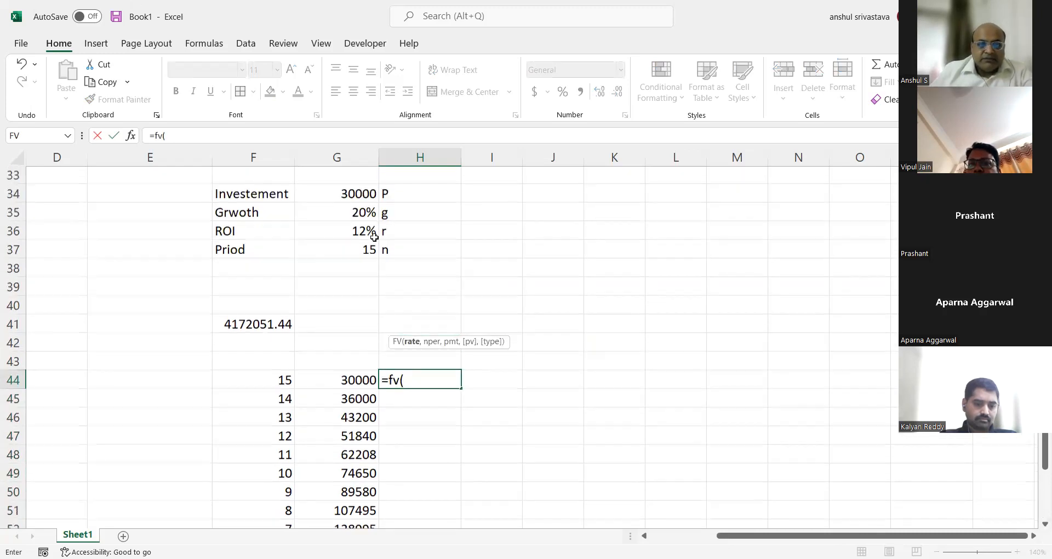
left_click(360, 235)
key("F4")
type(",")
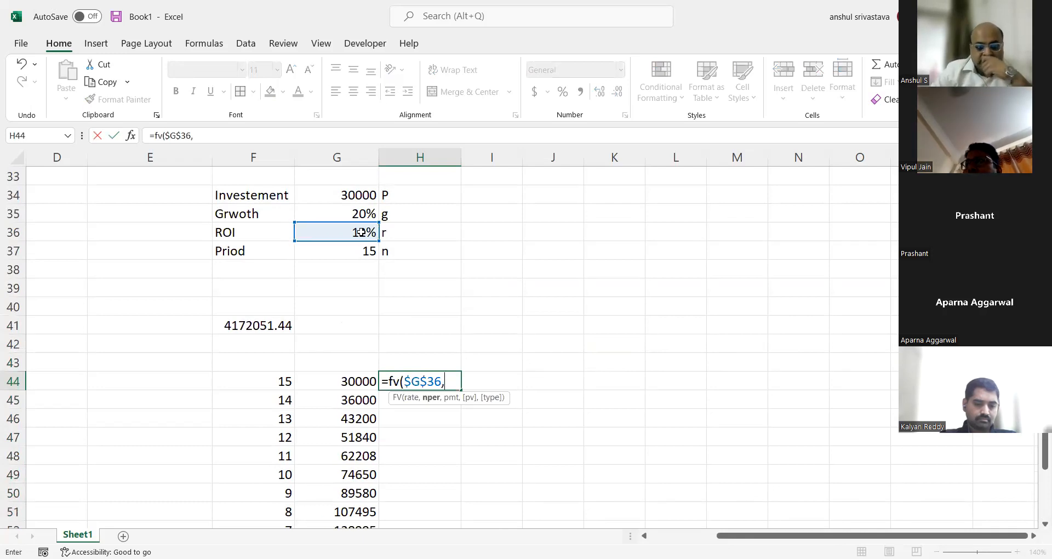
left_click(340, 252)
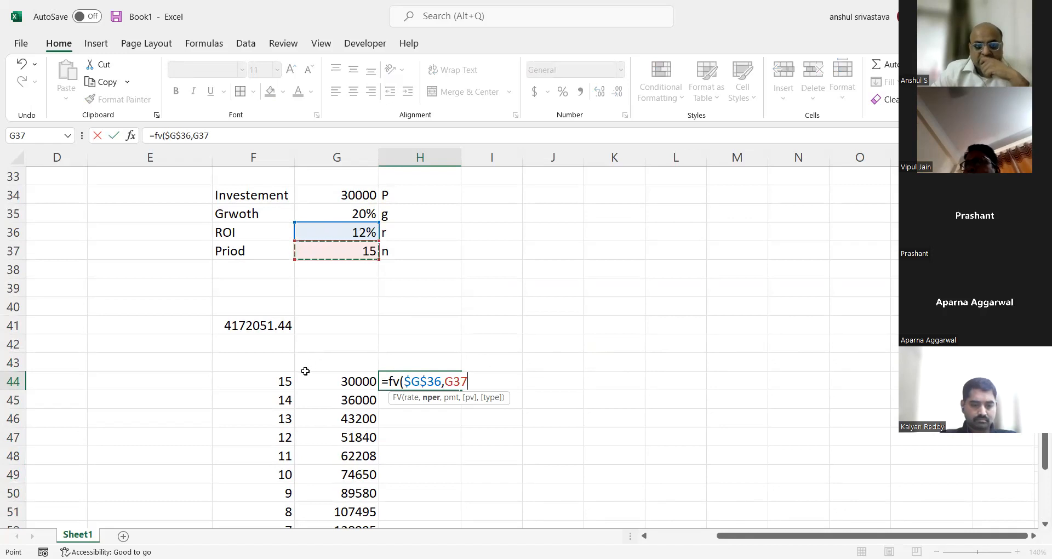
left_click(285, 386)
type(",0,-")
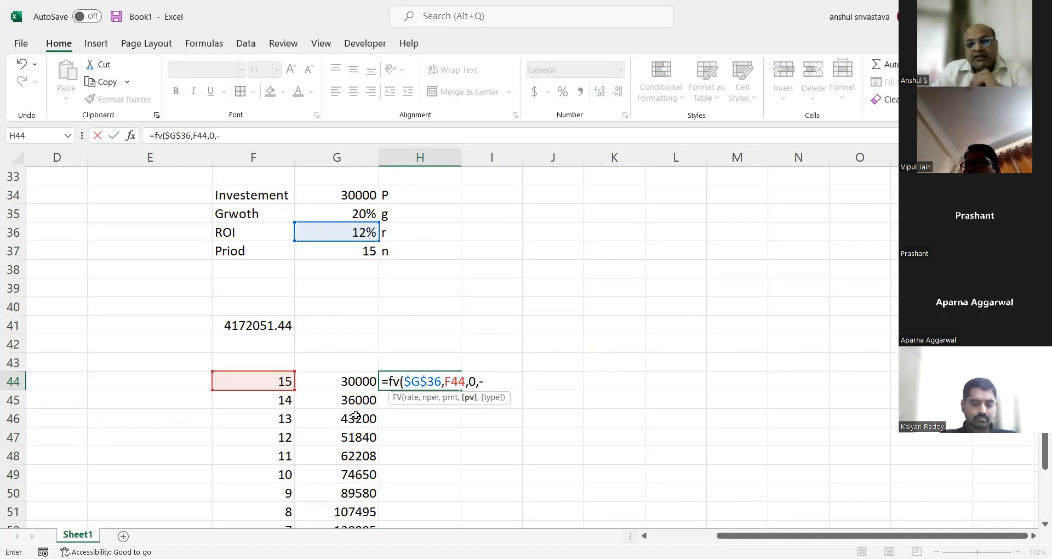
left_click(352, 382)
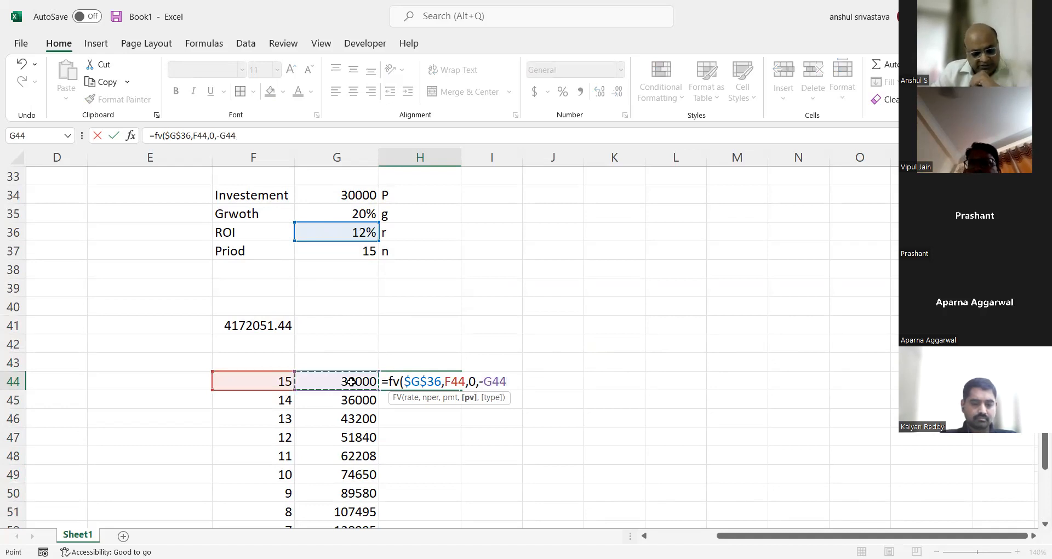
type(",1")
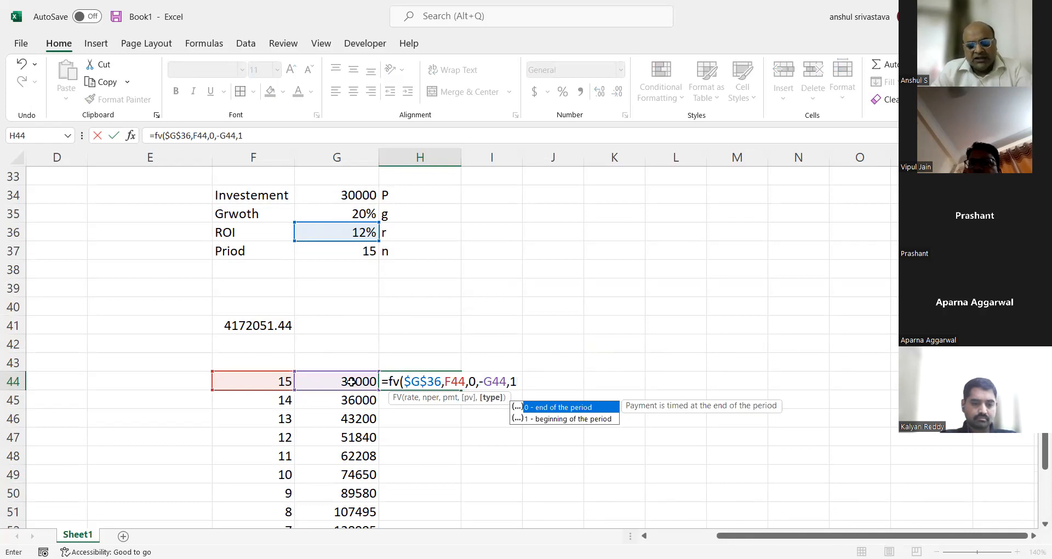
type(")")
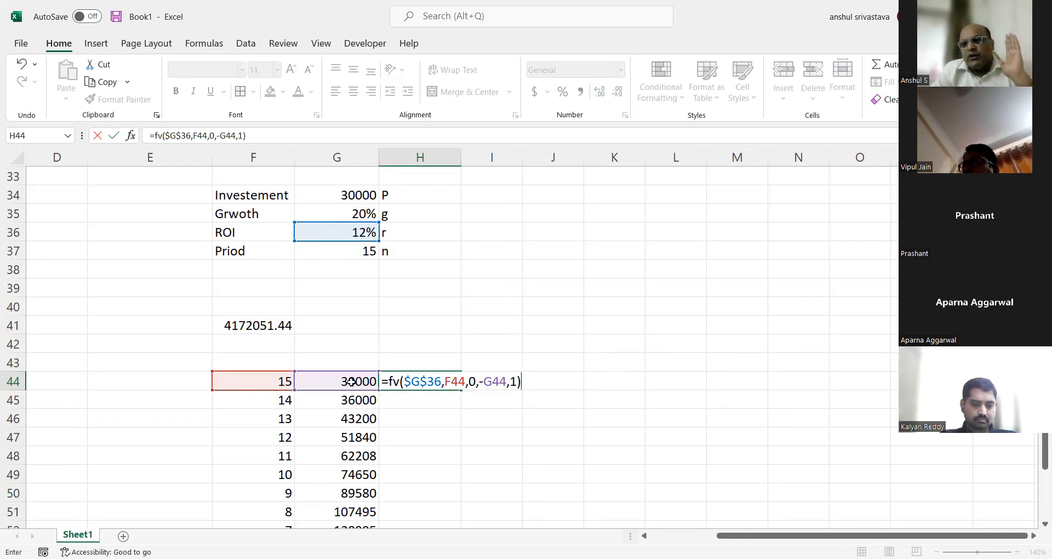
key("Return")
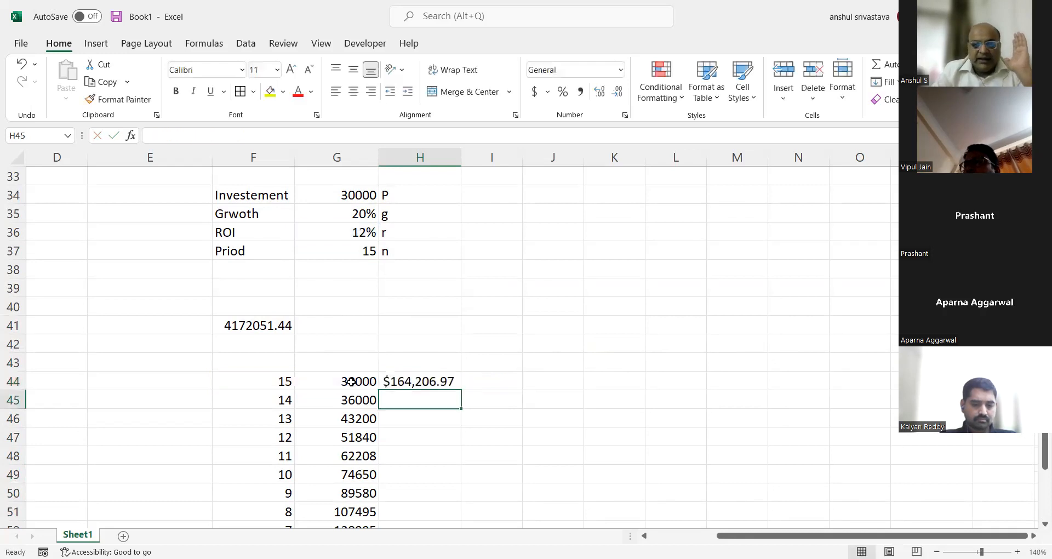
Step: Fill the H44 formula down to H58 in General number format and sum the column in H59
scroll(383, 340, "down", 1)
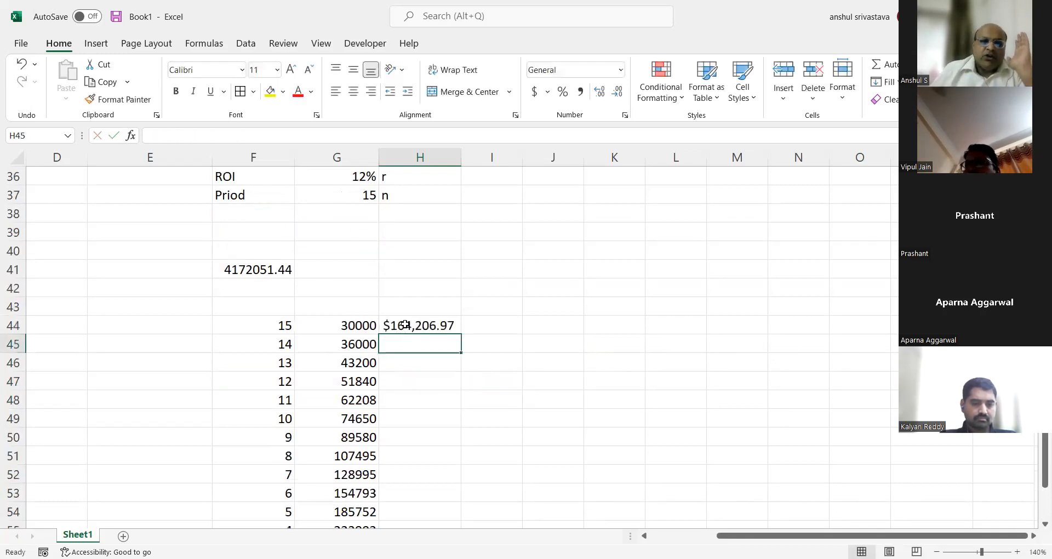
left_click(438, 327)
left_click_drag(459, 337, 437, 479)
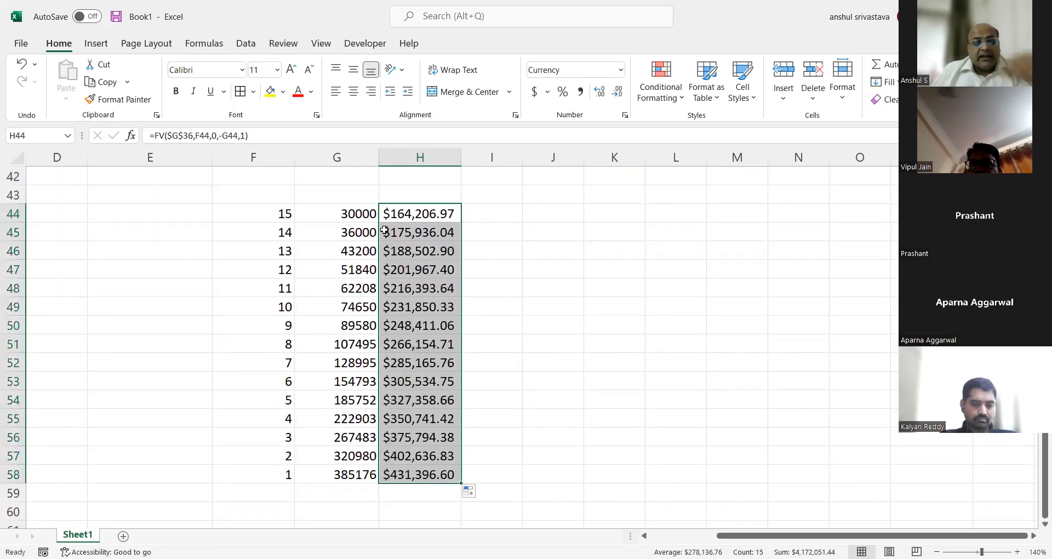
key("ctrl+shift+grave")
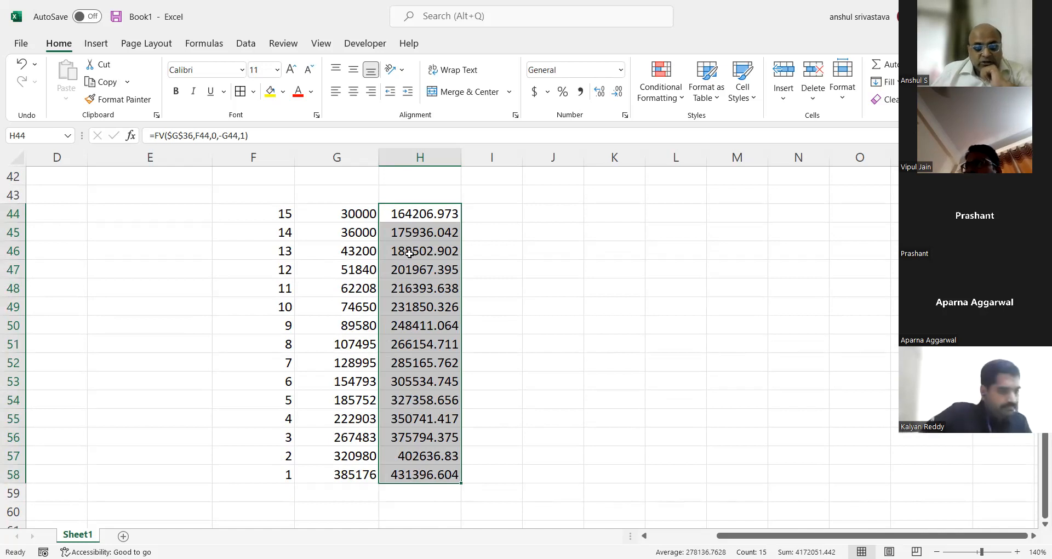
left_click(884, 64)
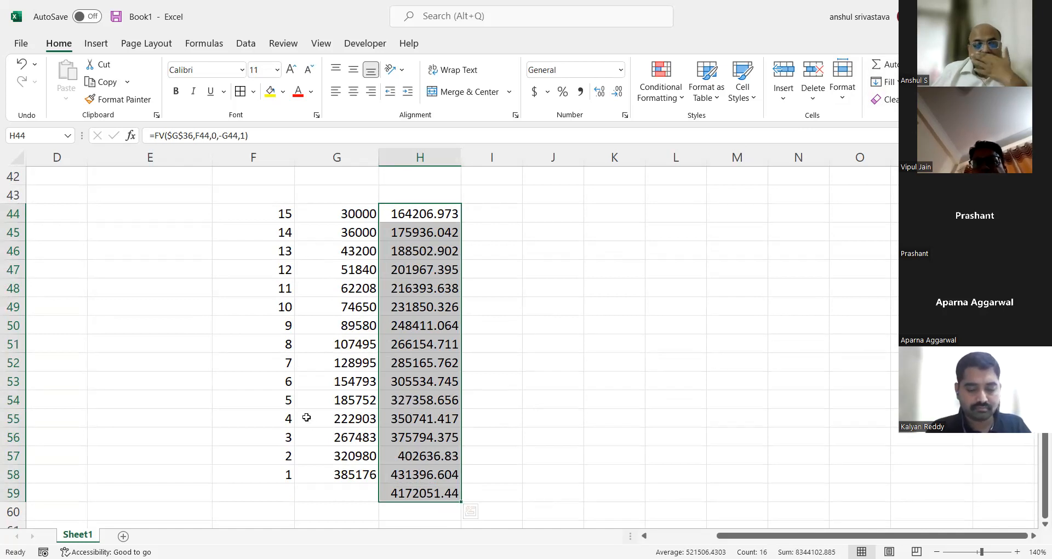
Step: Compare the schedule total in H59 with the direct formula result in F41 and check the yearly investments in column G
scroll(306, 418, "up", 1)
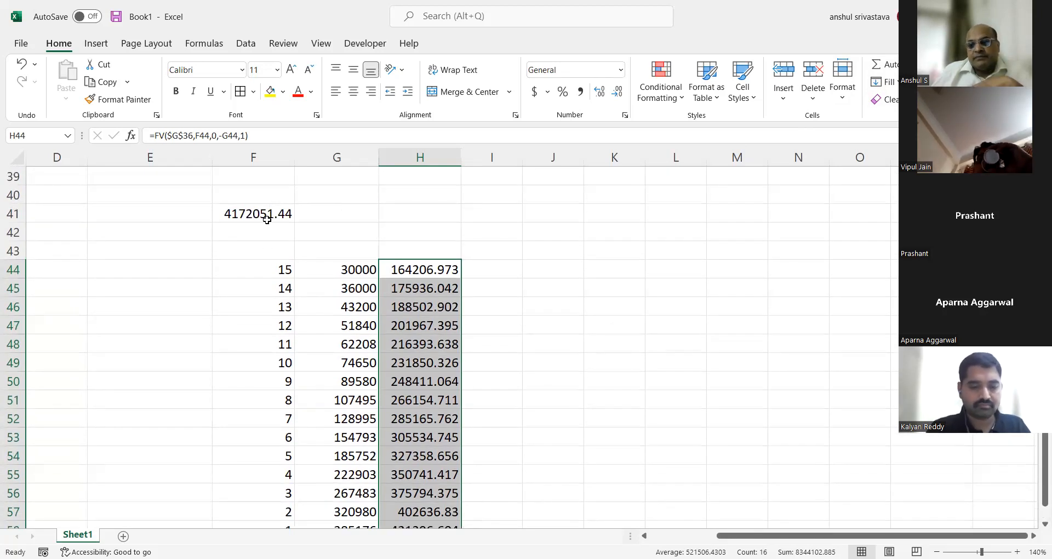
scroll(454, 334, "down", 1)
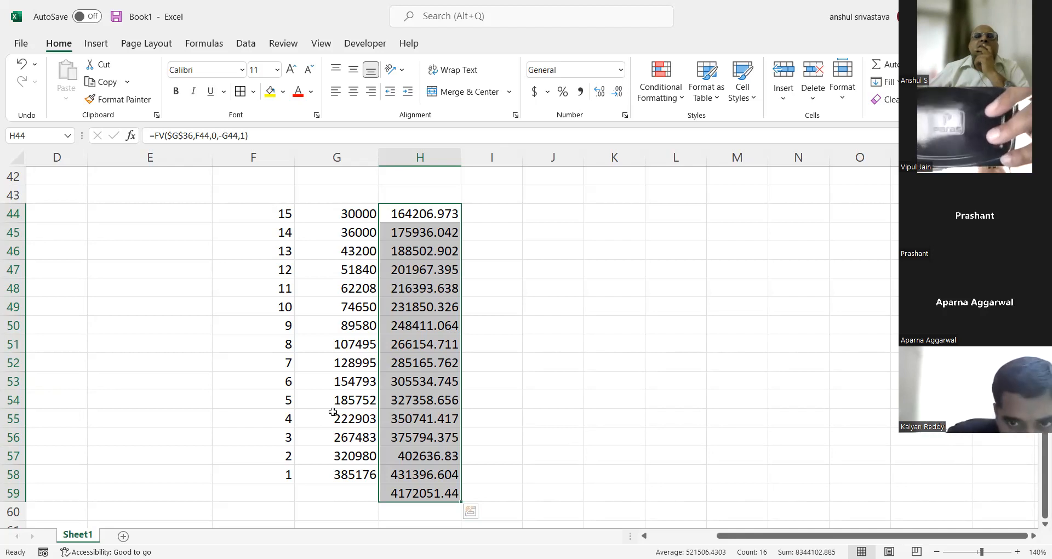
left_click(374, 316)
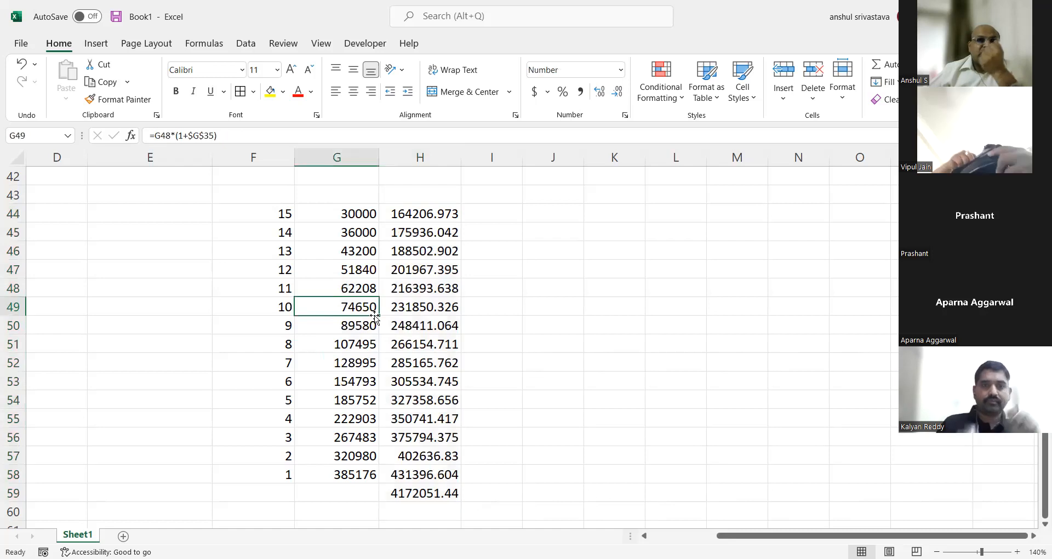
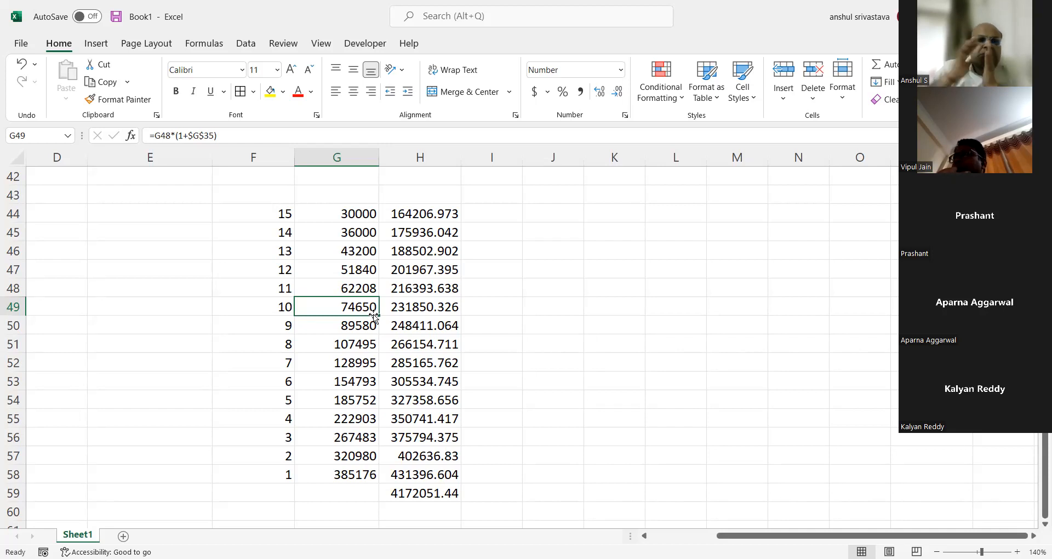
left_click(298, 458)
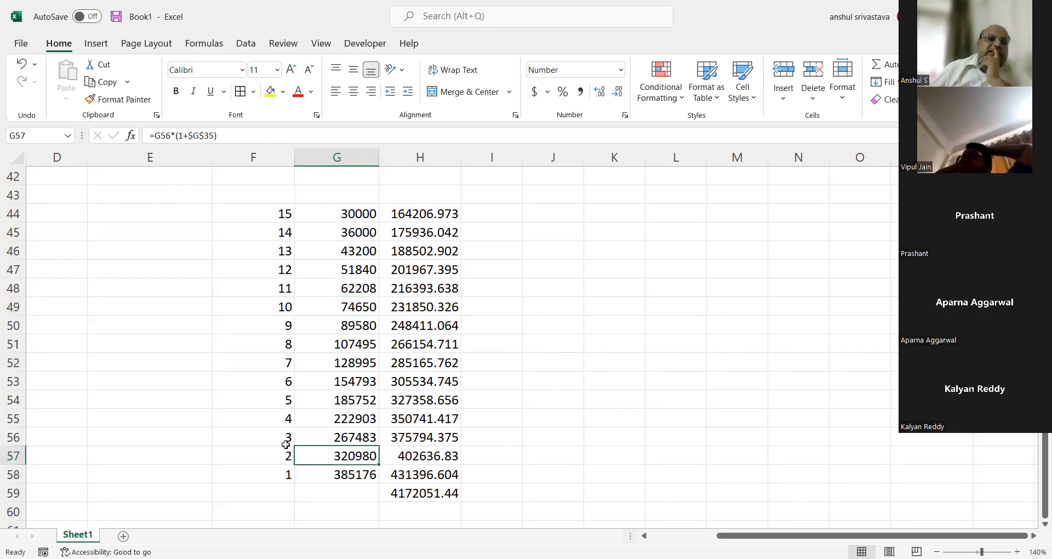
Step: Start a retirement input table below the schedule with the label "Current Age" in F63 and 35 in G63
scroll(267, 435, "down", 3)
scroll(267, 436, "down", 2)
left_click(242, 288)
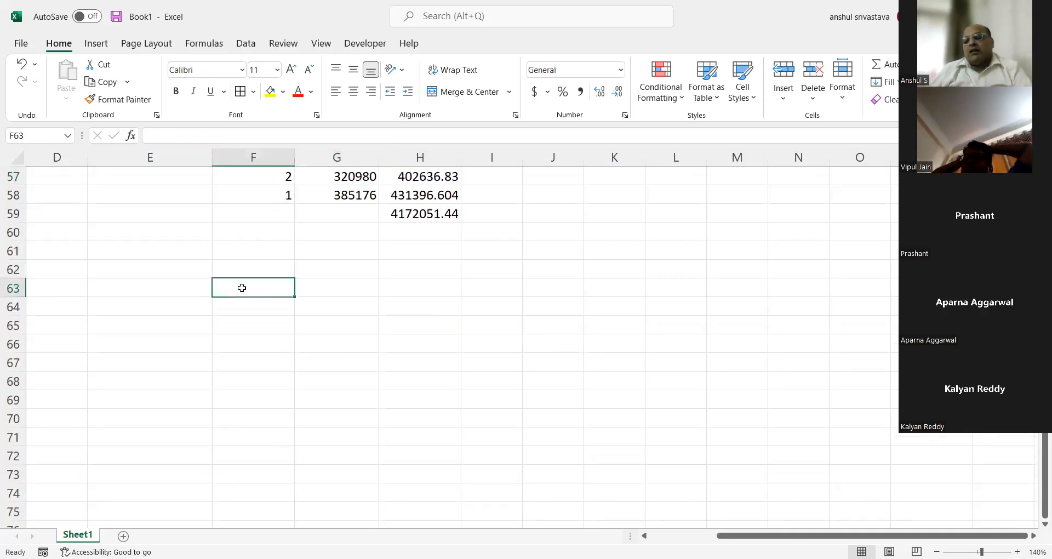
type("Co")
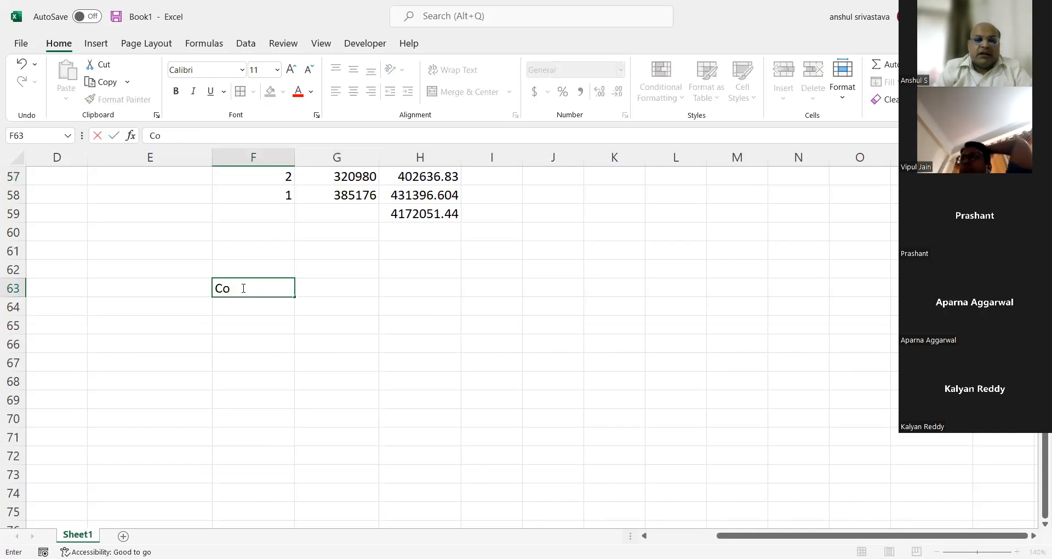
key("BackSpace")
key("BackSpace")
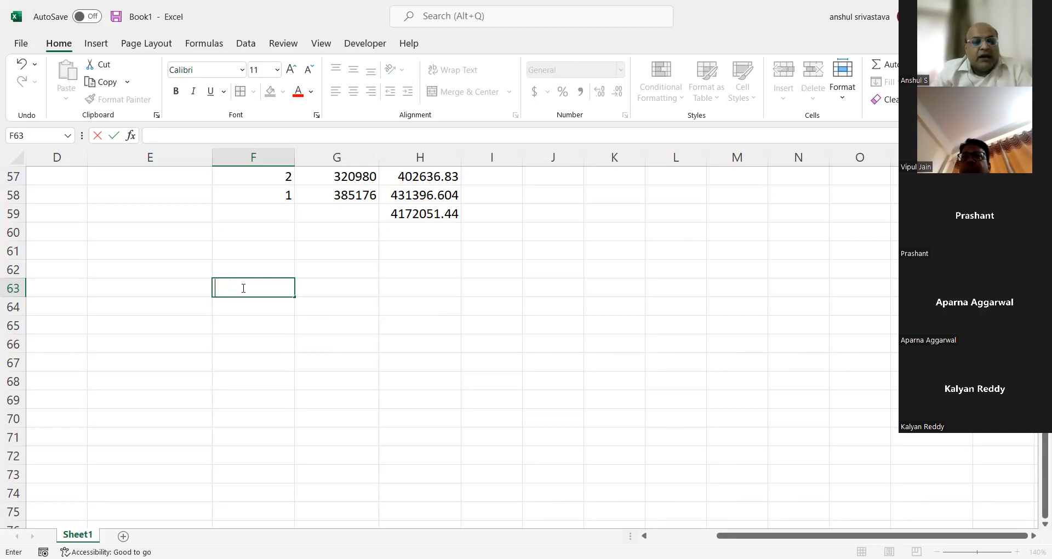
type("Cu")
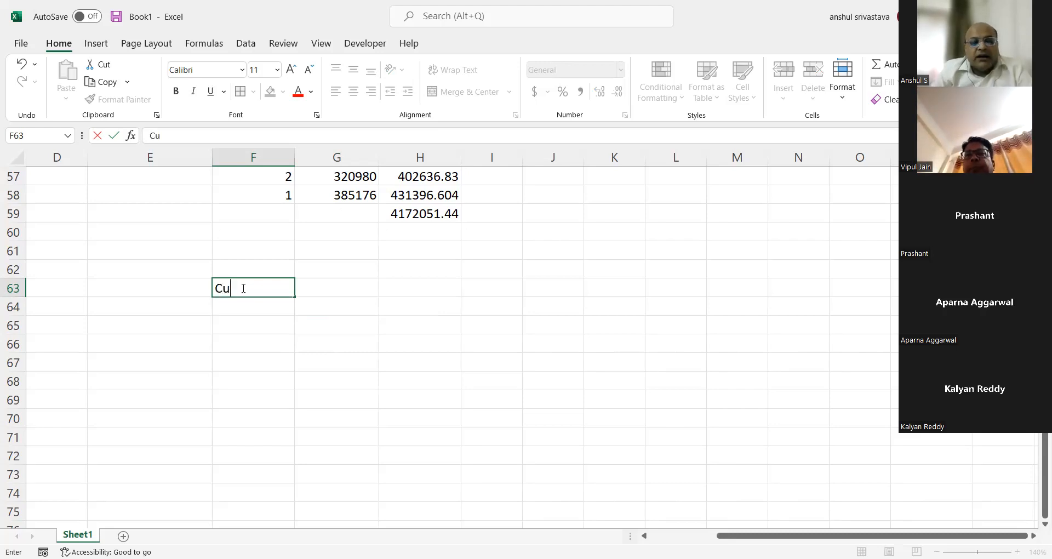
type("rrent Age")
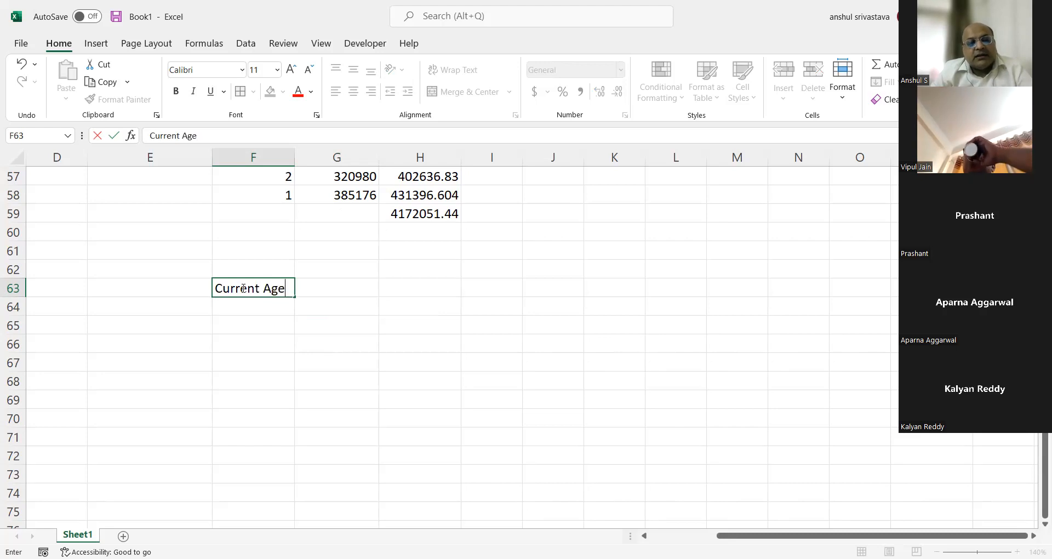
key("Tab")
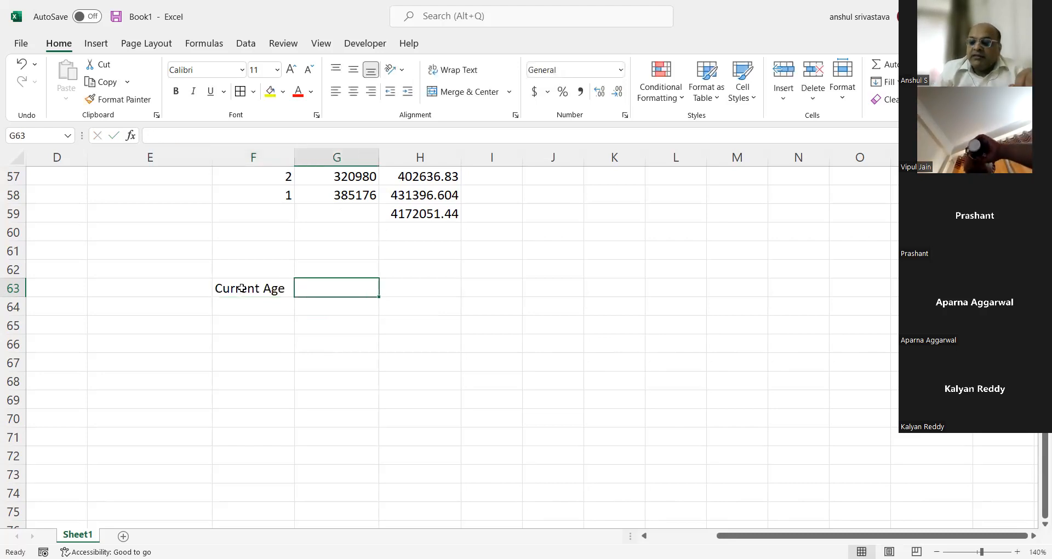
type("35")
key("Return")
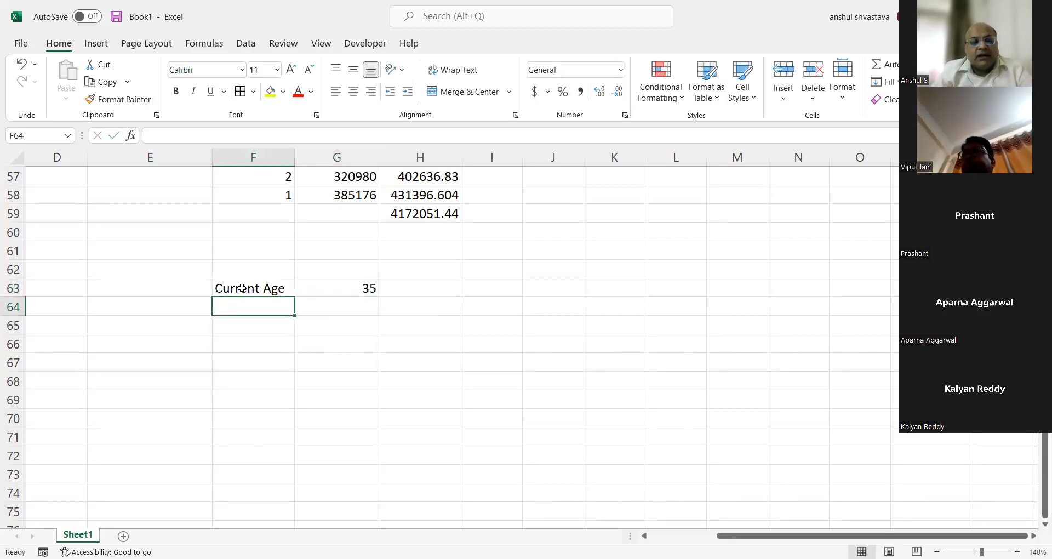
Step: Add the label "Retirment Age" in F64 with the value 60 in G64
type("Retirment")
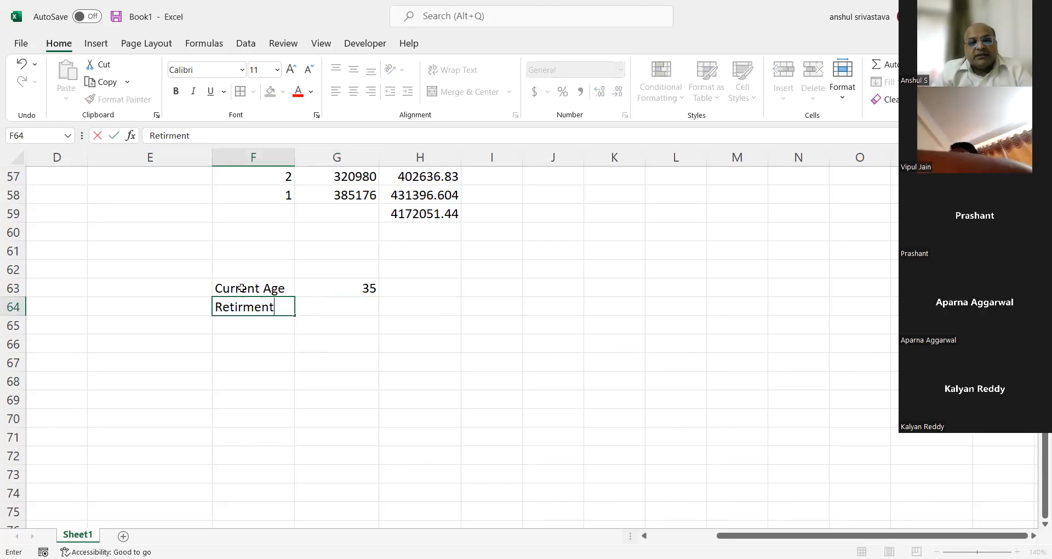
type(" Age")
key("Tab")
type("60")
key("Return")
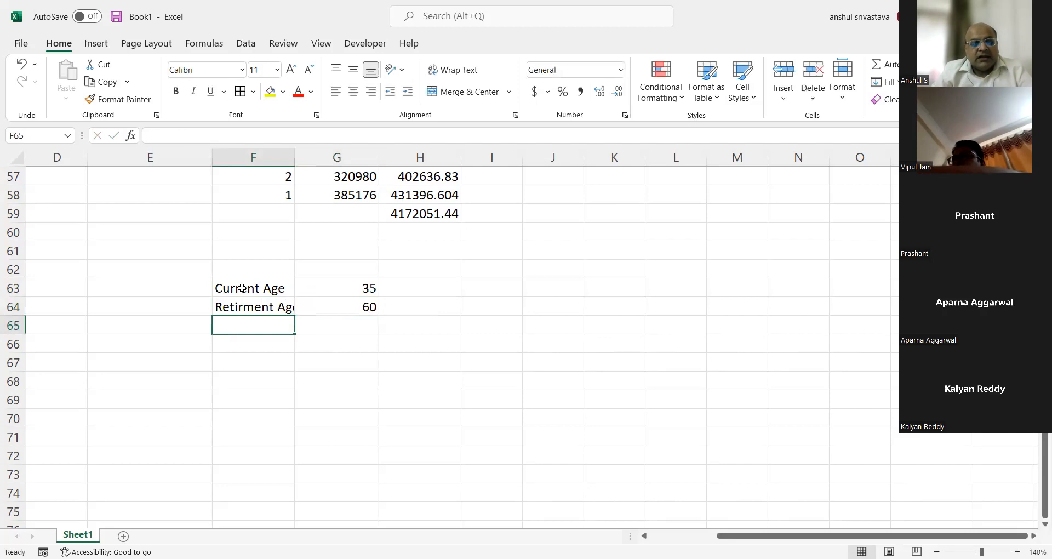
Step: Add the label "Current Expense" in F65 with the value 70000 in G65
type("Current Expsne")
key("BackSpace")
key("BackSpace")
key("BackSpace")
type("ens")
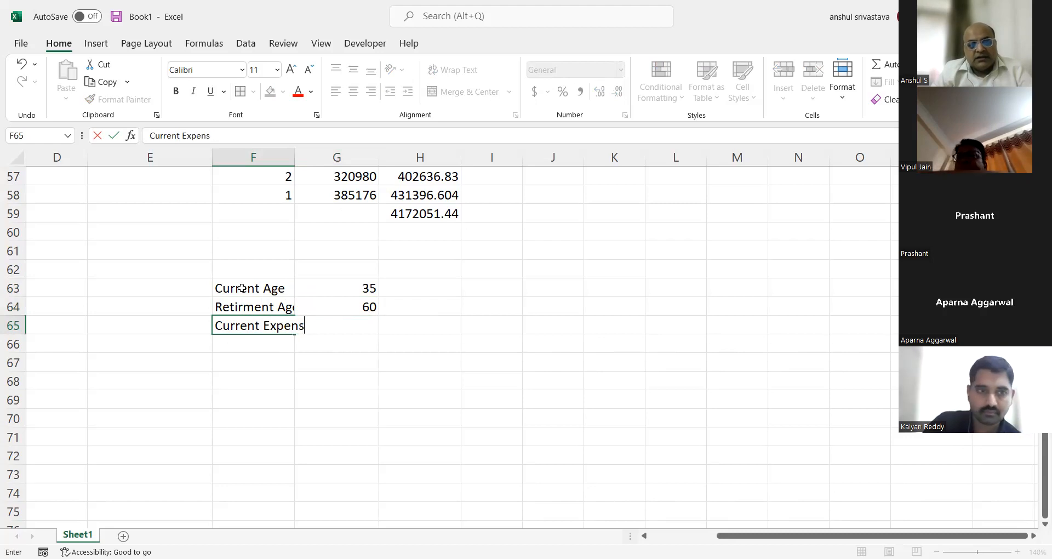
type("e")
key("Tab")
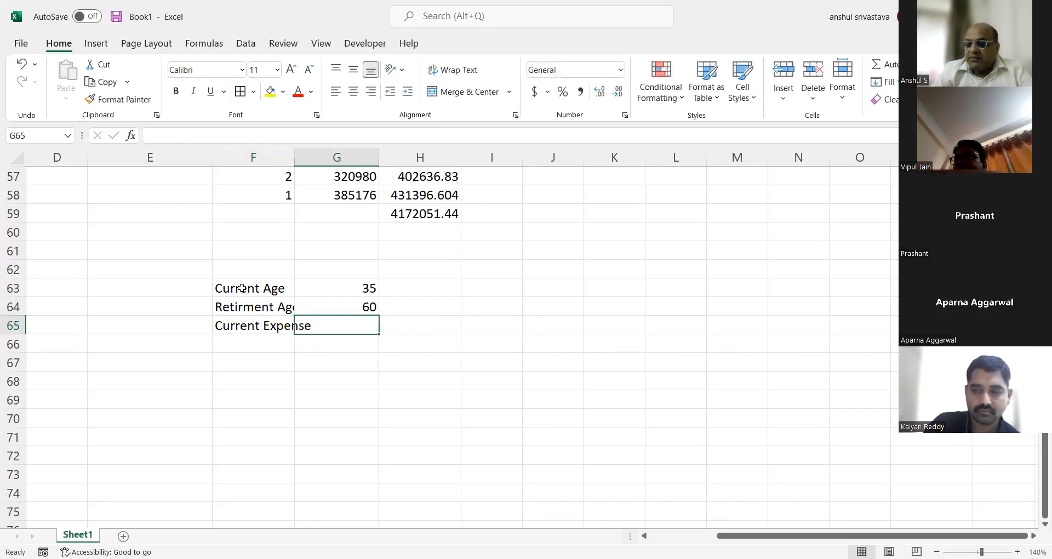
type("70000")
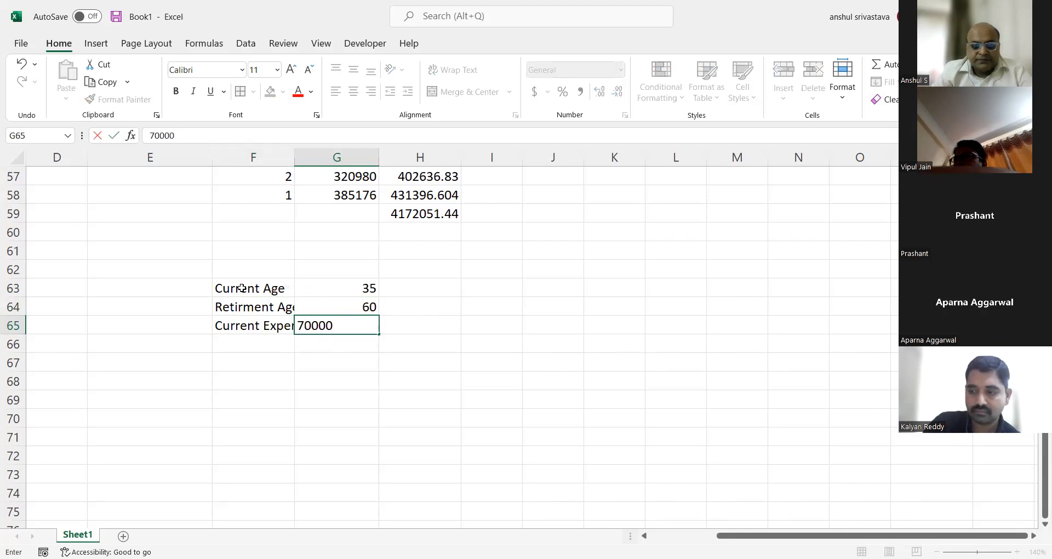
key("Down")
key("Left")
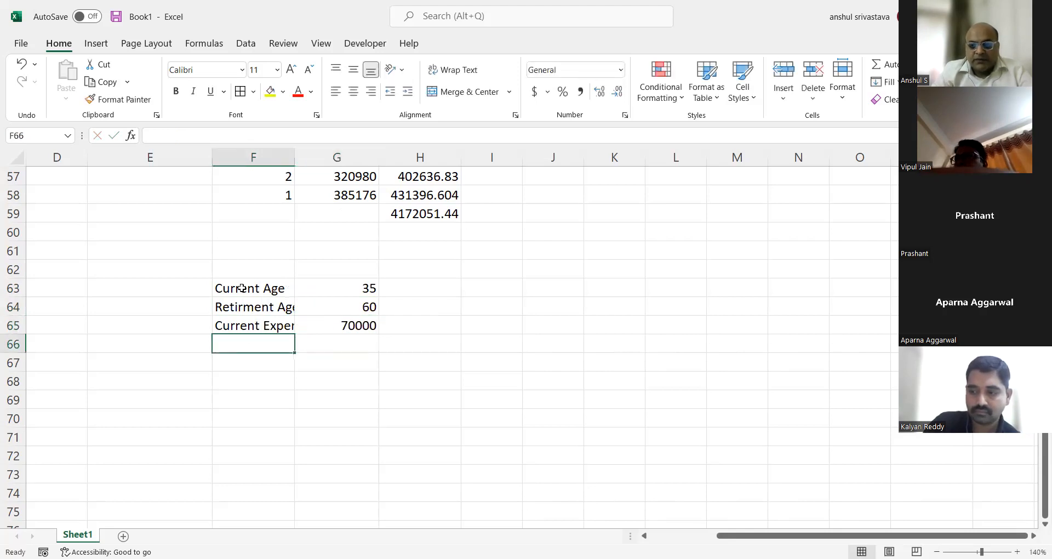
Step: Add the label "Inflation" in F66 with the value 5% in G66
type("Inflaion")
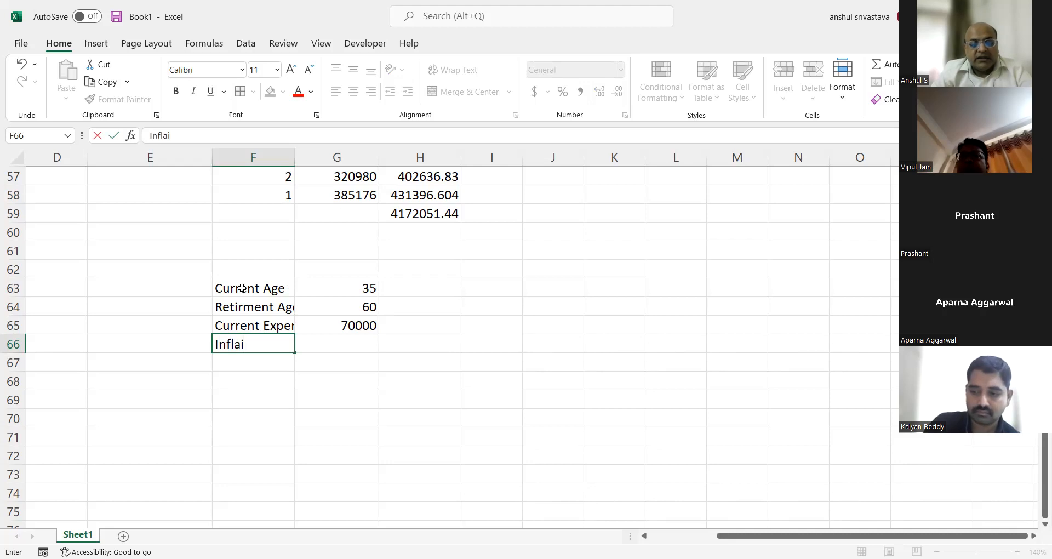
key("BackSpace")
key("BackSpace")
key("BackSpace")
type("tion")
key("Tab")
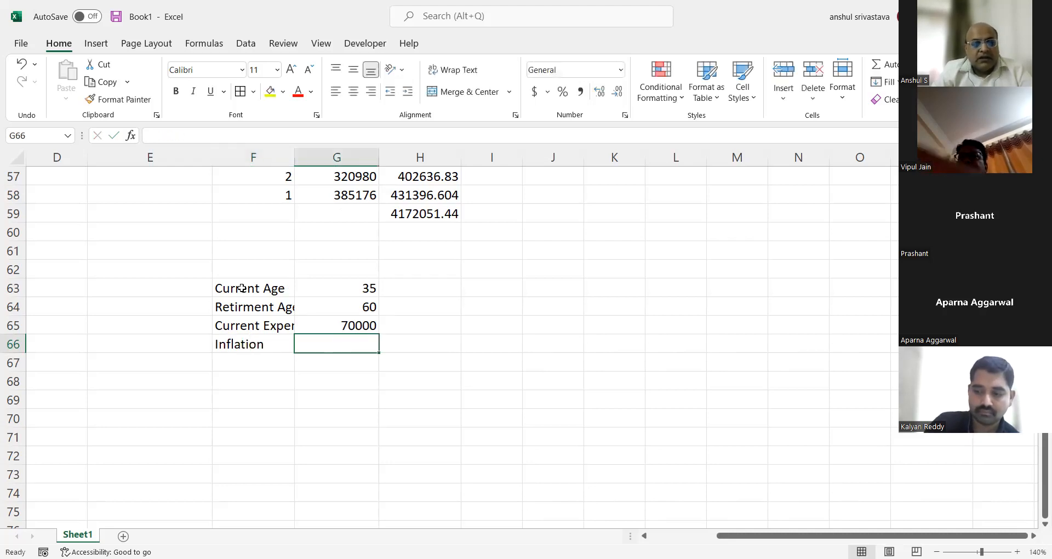
type("5%")
key("Return")
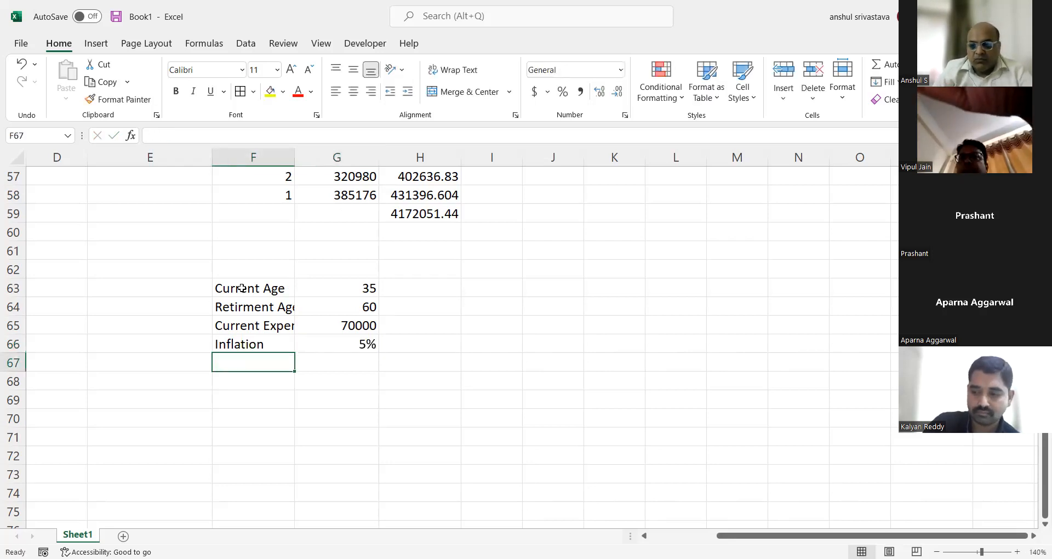
key("Up")
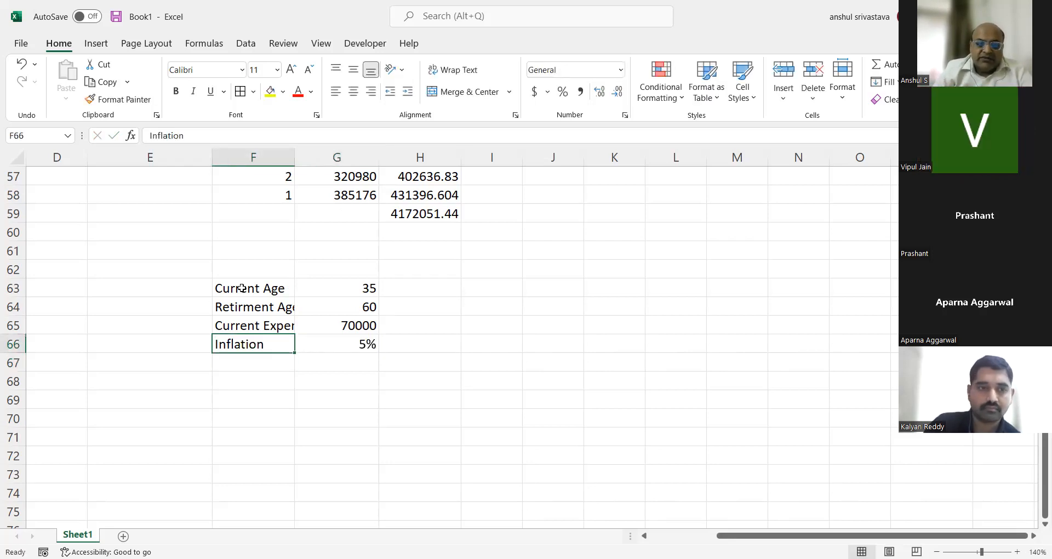
Step: Set the inflation rate in G66 to 5.5% and show it with two decimal places
key("Right")
type("5.5")
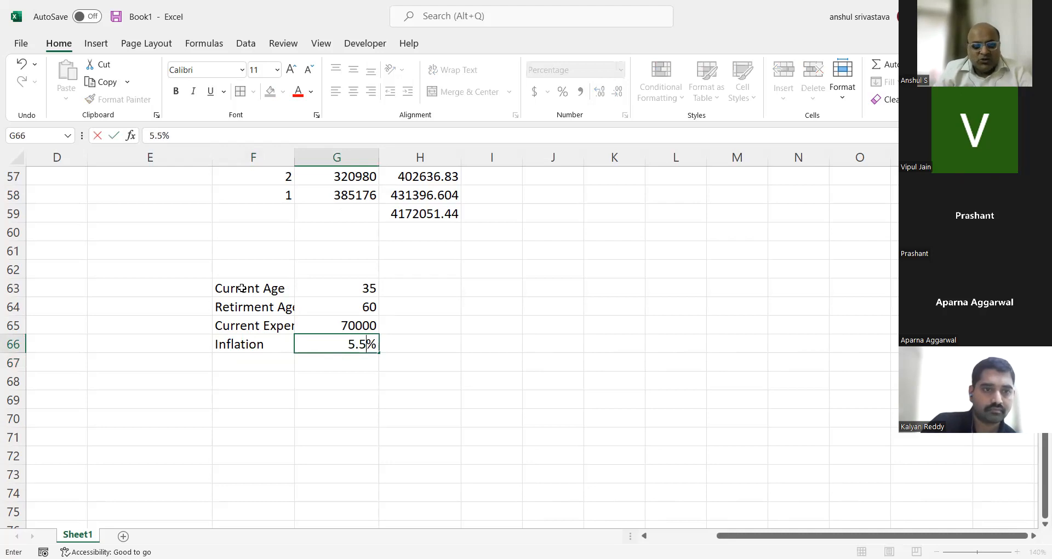
key("Return")
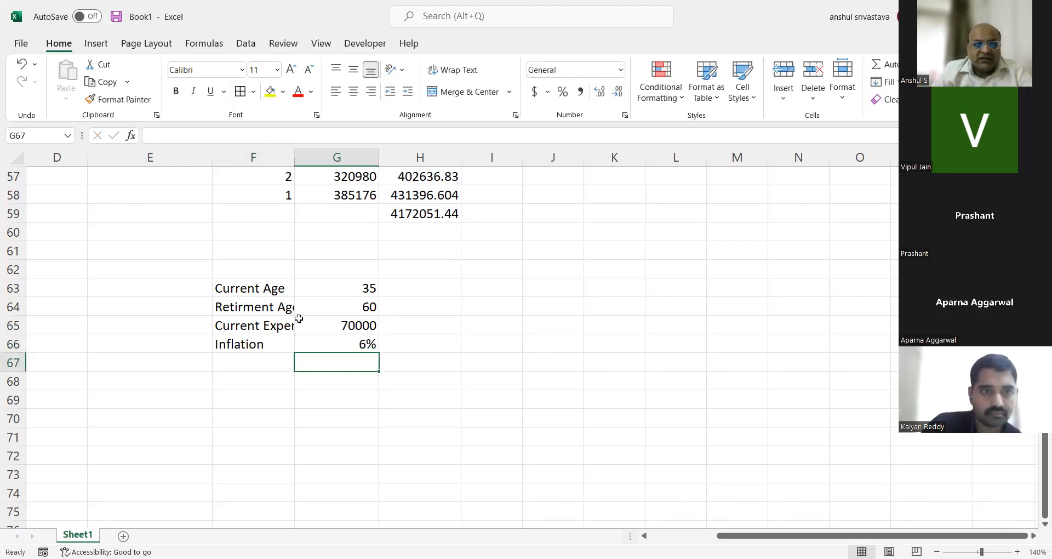
left_click(332, 342)
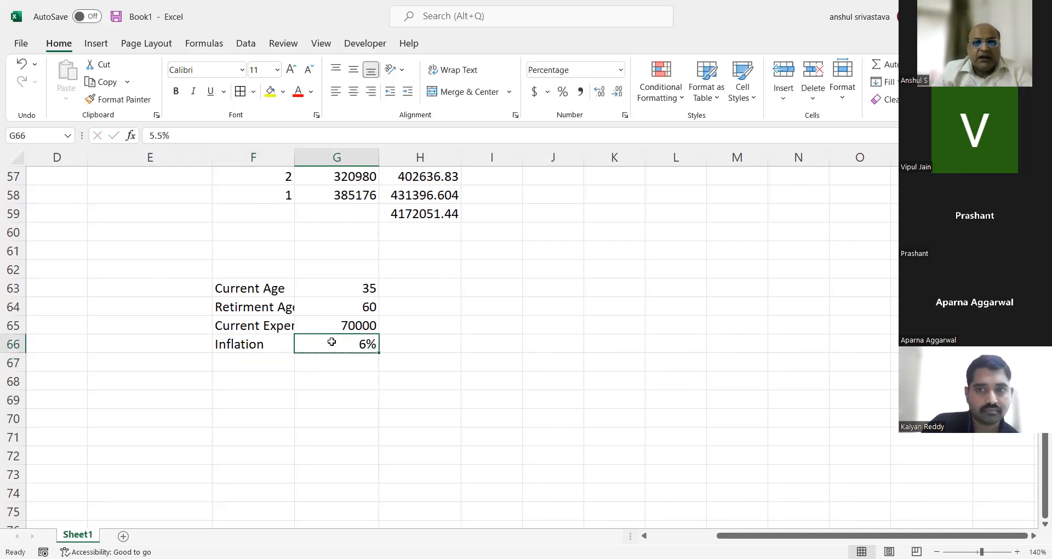
left_click(599, 93)
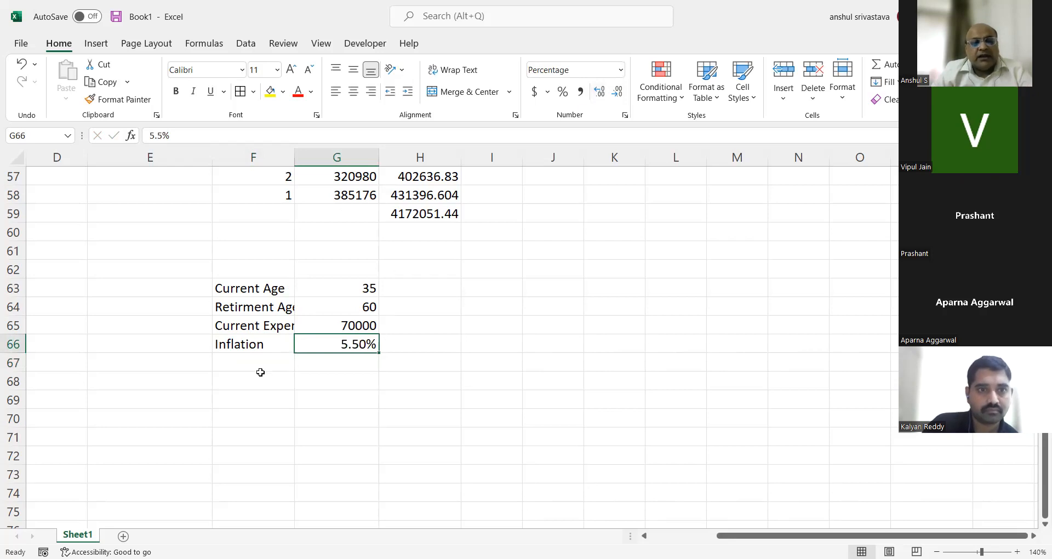
Step: Add the label "Expense" in F67 and calculate the inflated expense in G67 with =G65*(1+G66)^(G64-G63)
left_click(260, 370)
type("Expense")
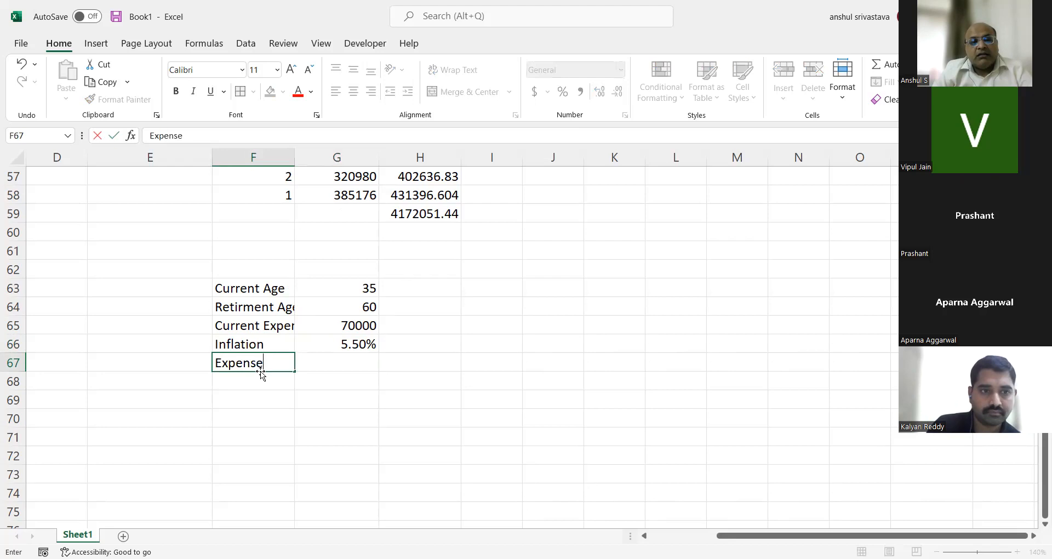
key("Tab")
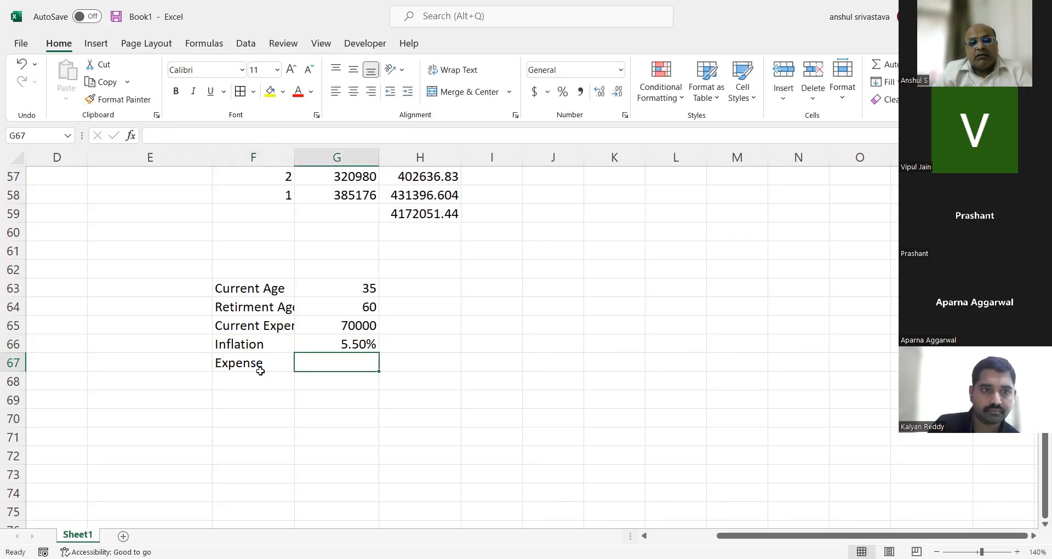
type("=")
key("Up")
key("Up")
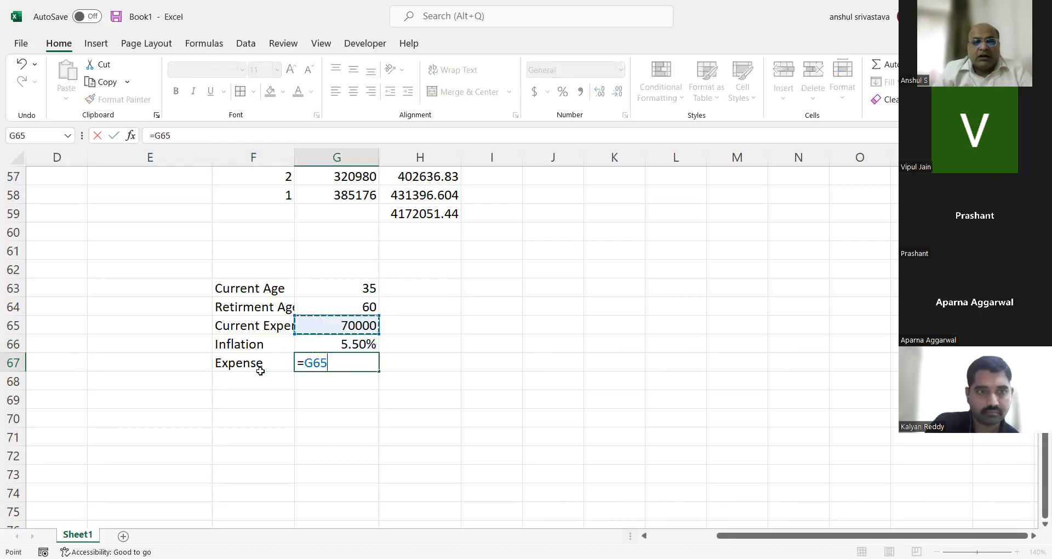
type("*(1+")
key("Up")
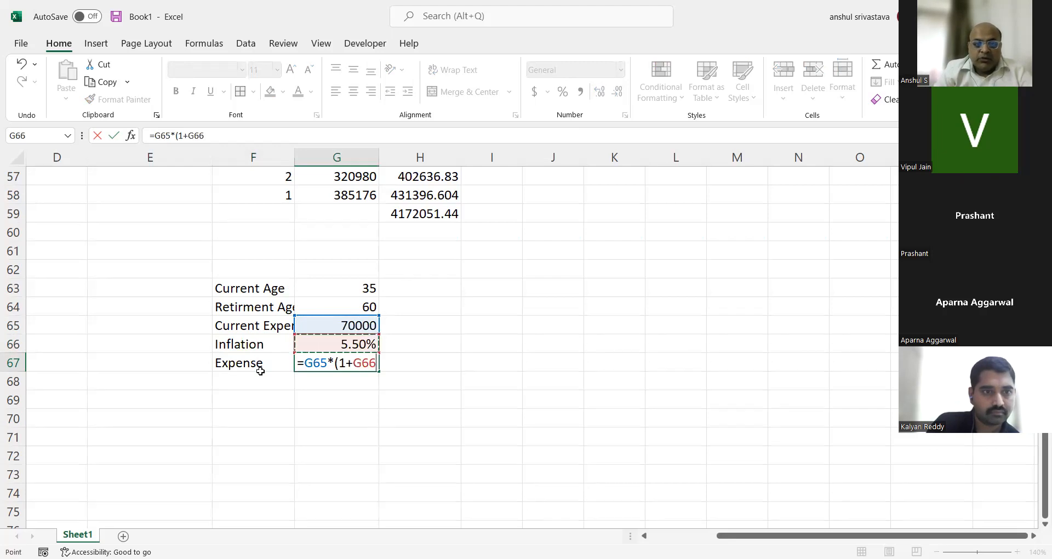
type(")^(")
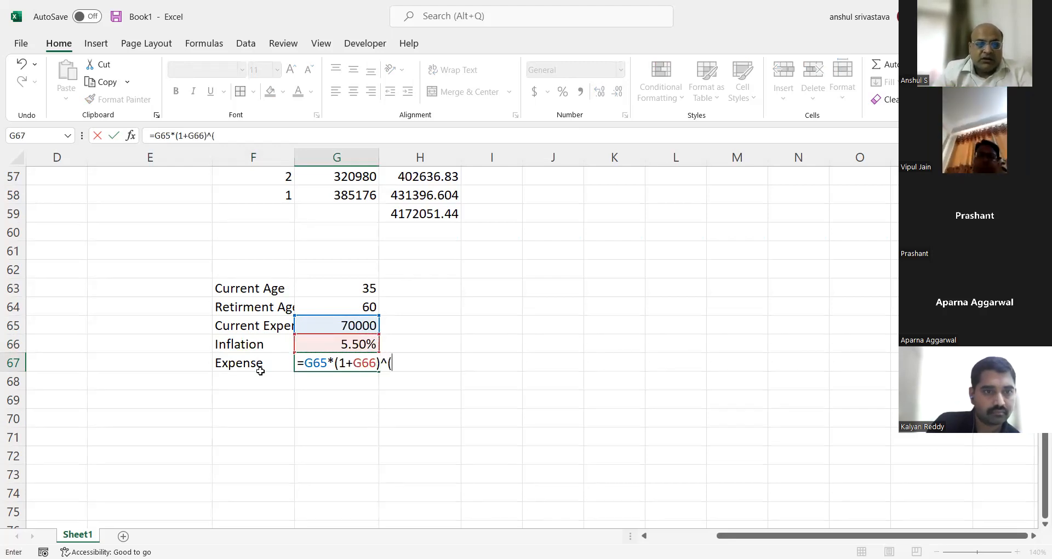
left_click(337, 312)
type("-")
key("Up")
key("Up")
key("Up")
key("Up")
type(")")
key("Return")
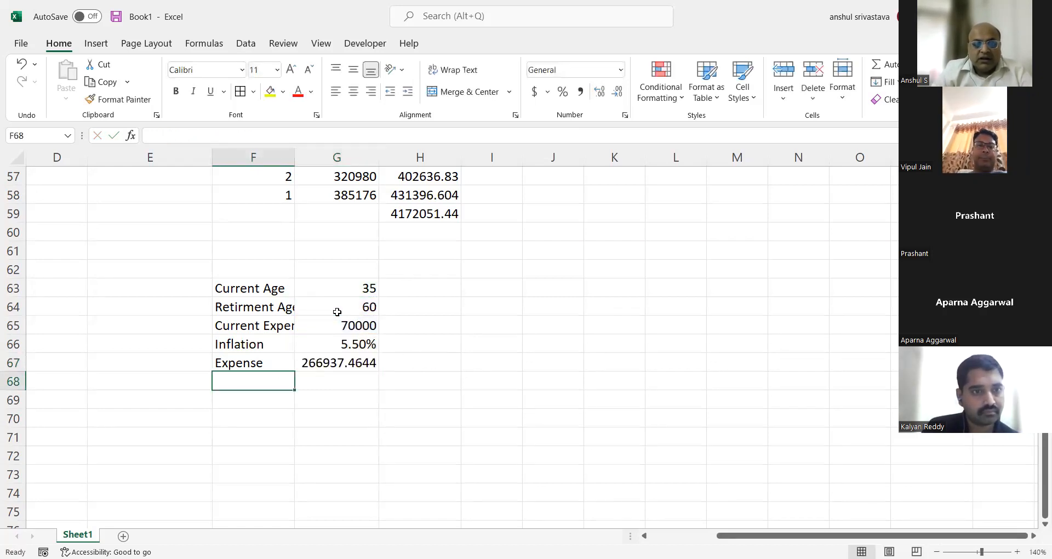
Step: Add the label "Life Expectacy" in F68 with the value 80 in G68
type("Life Expectancy")
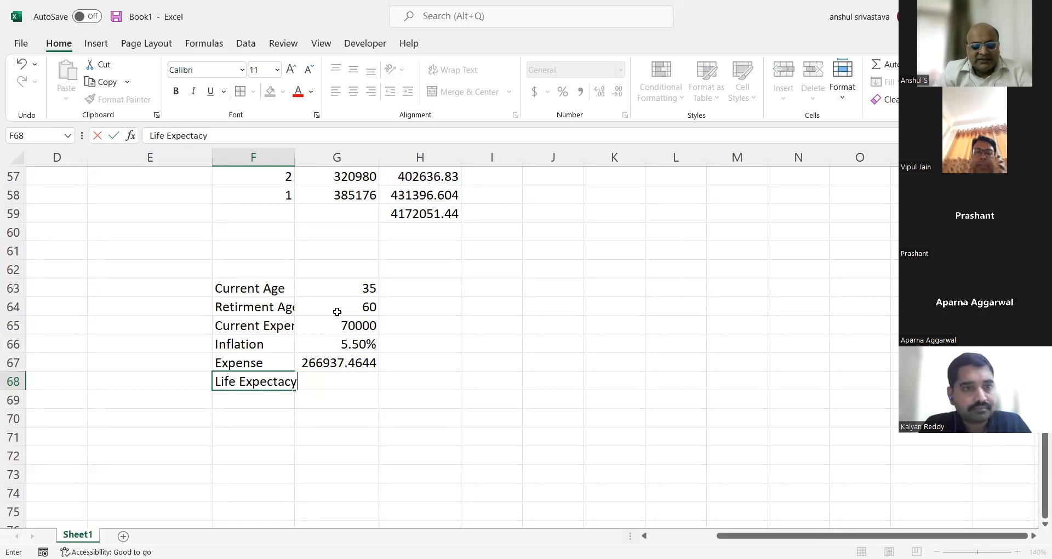
key("Tab")
type("80")
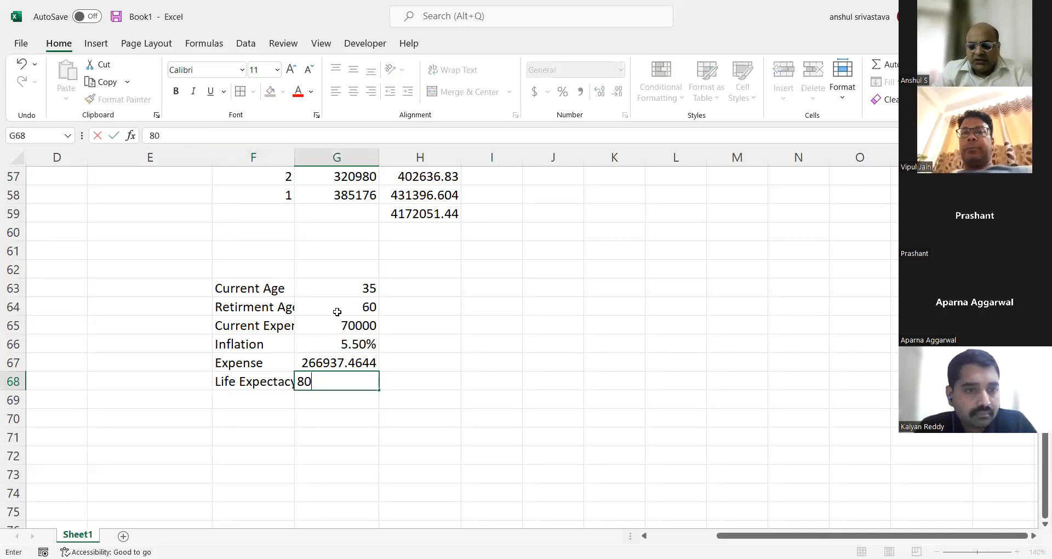
key("Return")
Step: Add the label "Retirment Period" in F69 and calculate it in G69 with =G68-G64
key("Left")
type("Retirment ")
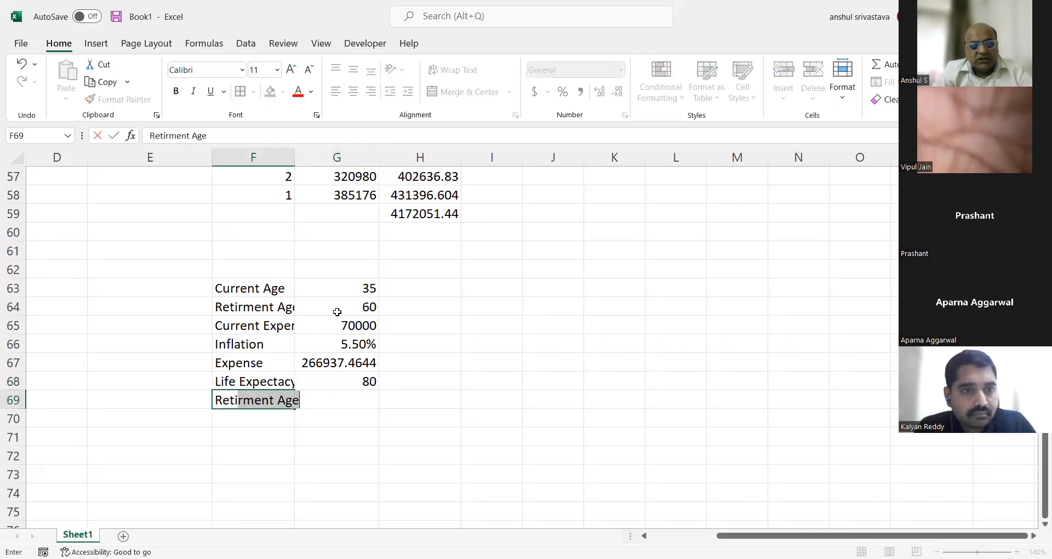
type("Period")
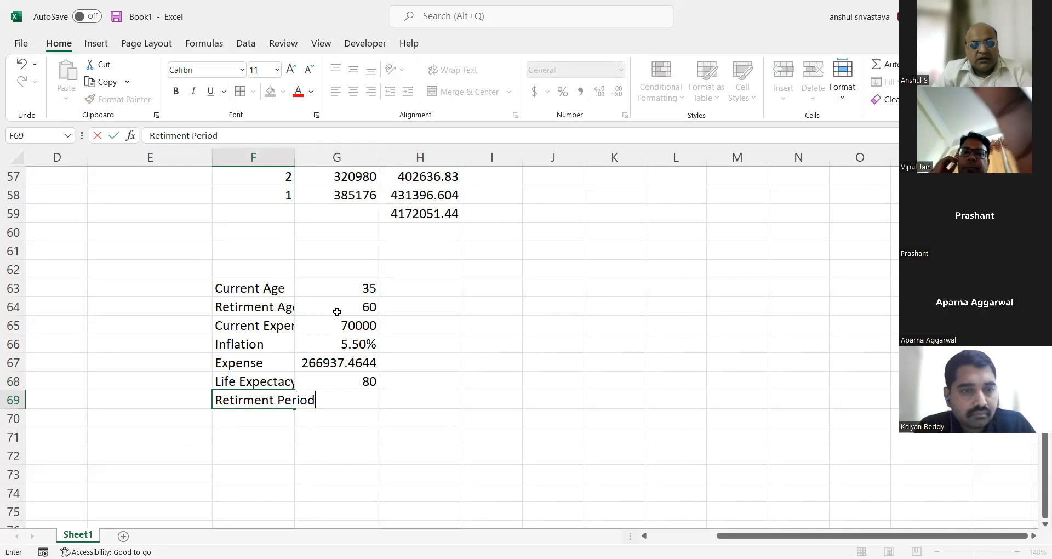
key("Tab")
type("=")
key("Up")
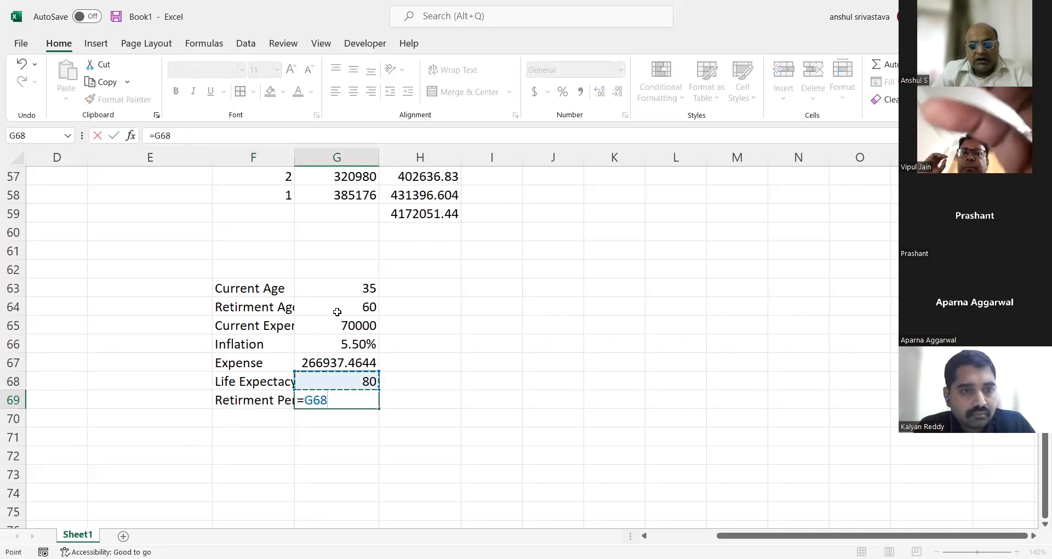
type("-")
key("Up")
key("Up")
key("Up")
key("Up")
key("Up")
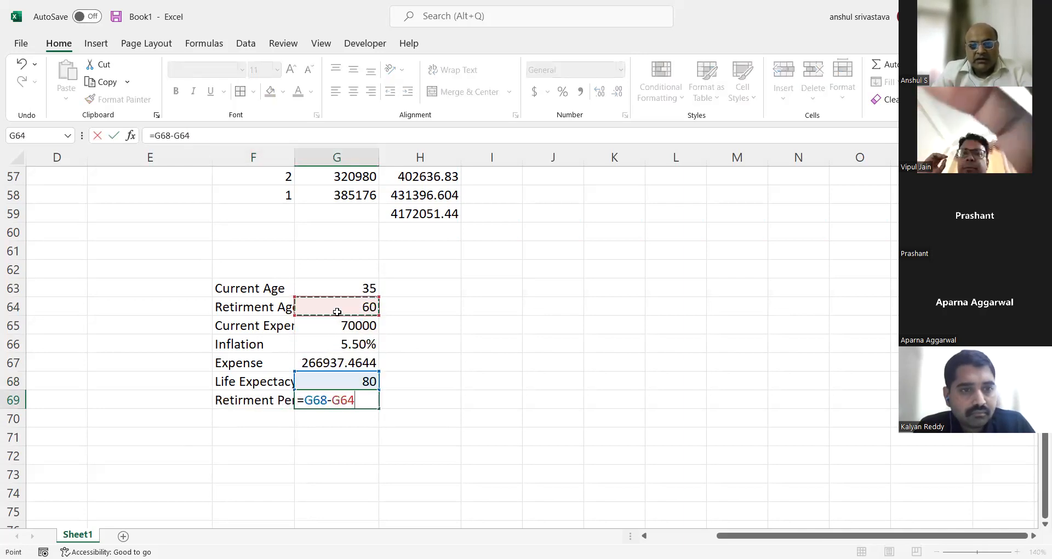
key("Return")
type("Corpus")
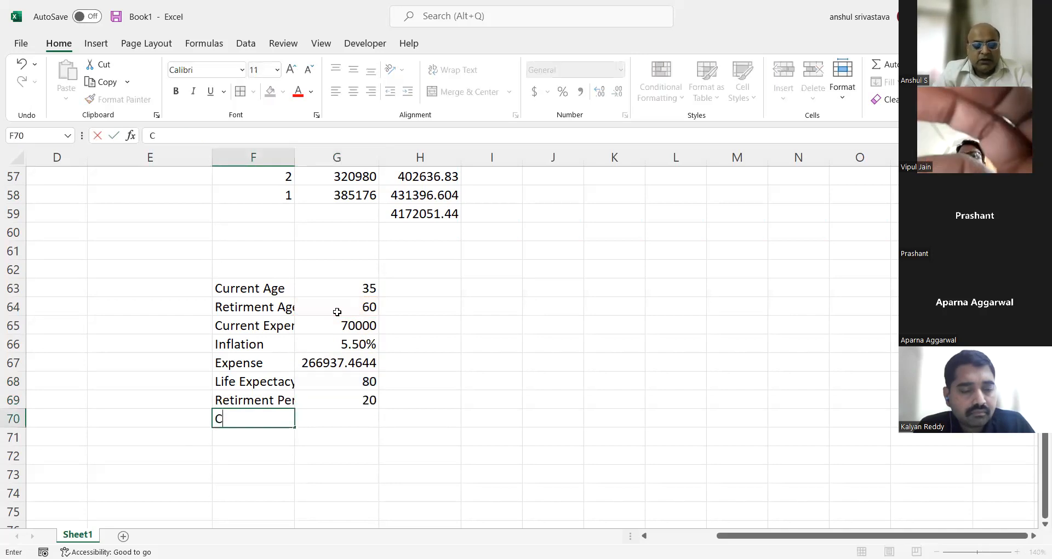
key("BackSpace")
key("BackSpace")
key("BackSpace")
key("BackSpace")
key("BackSpace")
type("E")
key("BackSpace")
Step: Add the label "Exepcted Return" in F70 with the value 8% in G70
type("Exepc")
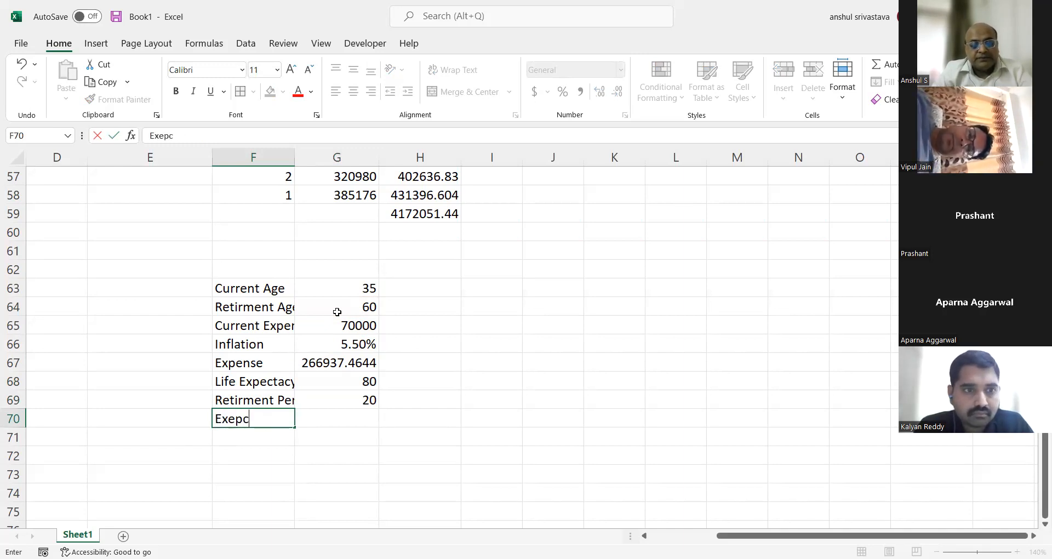
type("ted Ret")
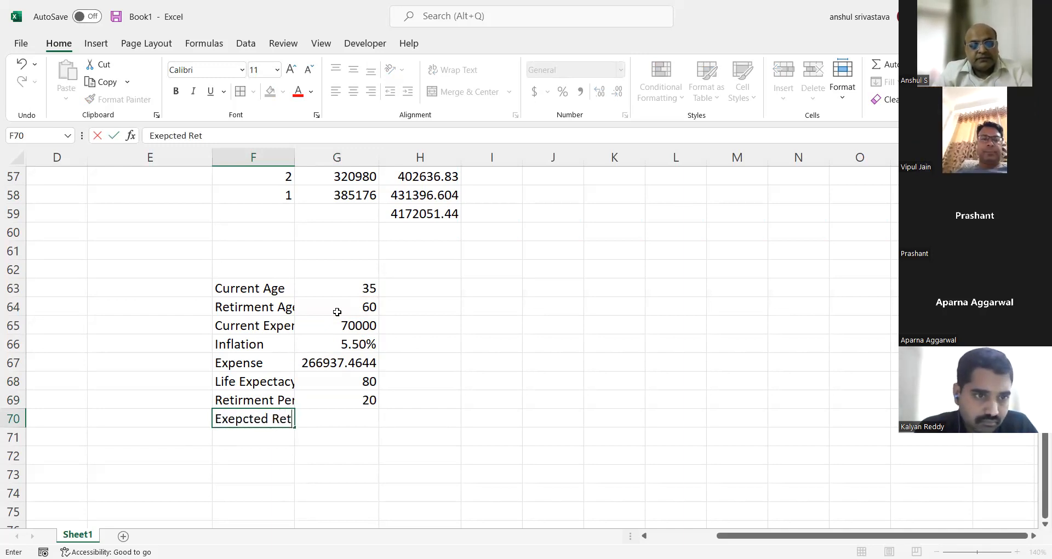
type("rurn")
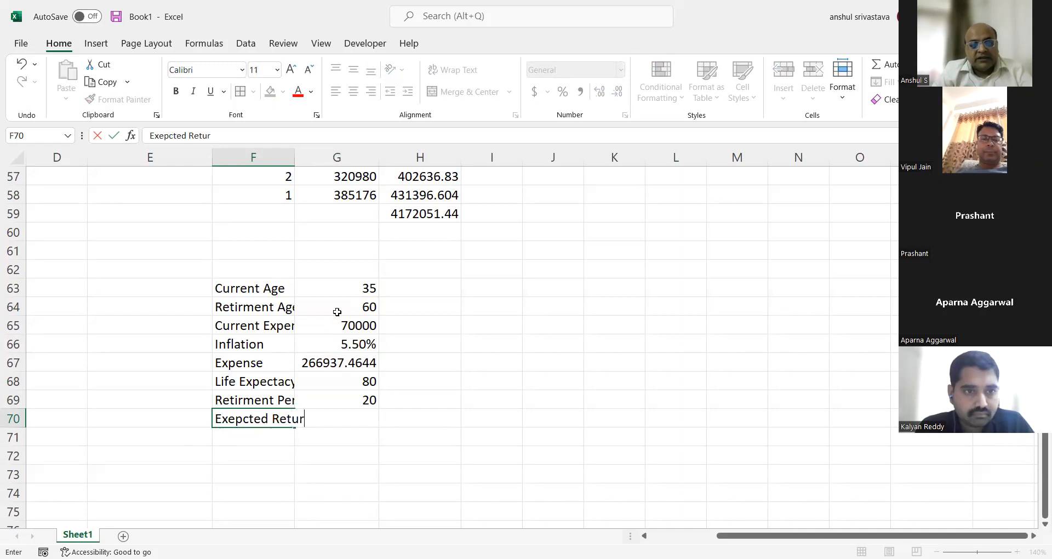
key("Tab")
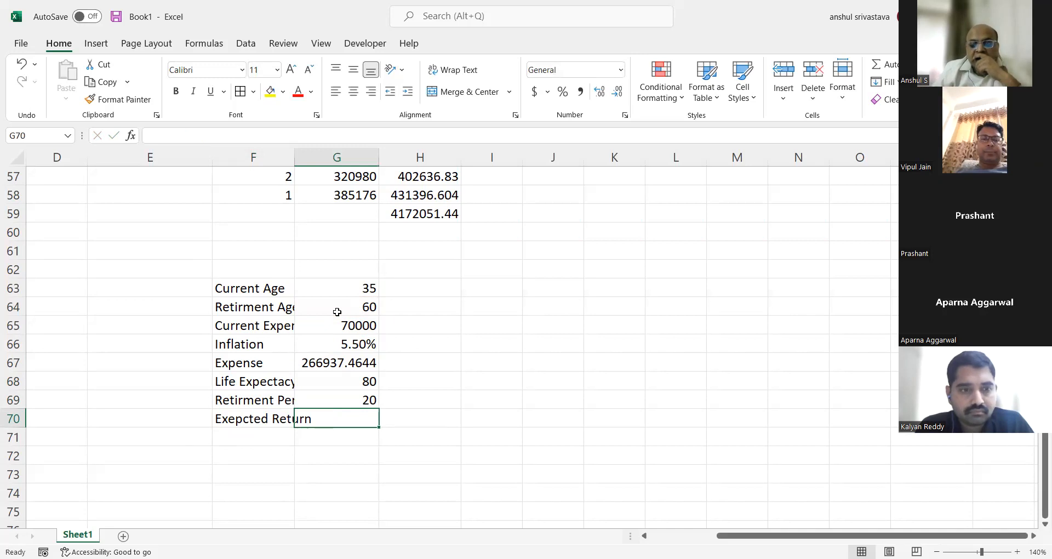
type("8")
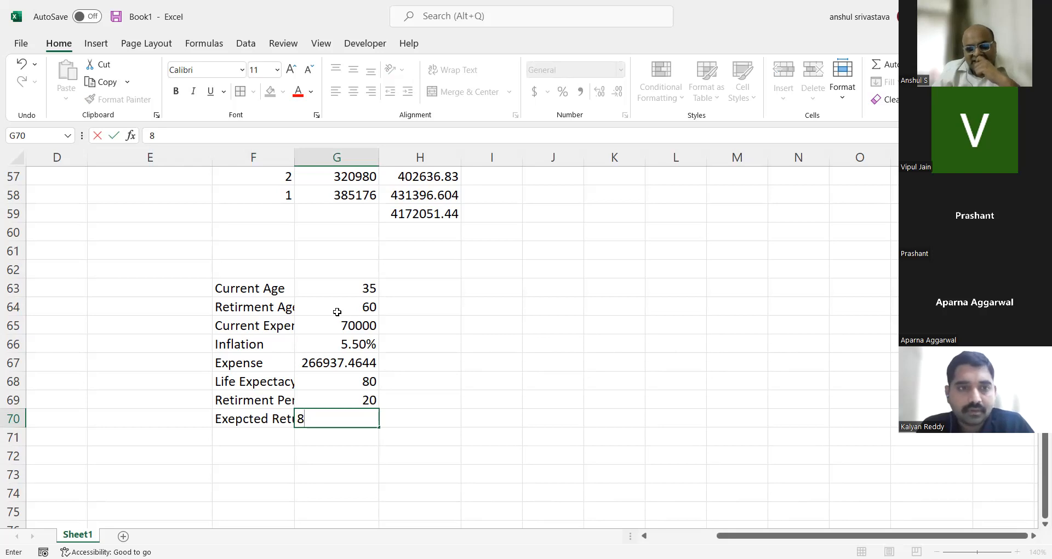
type("%")
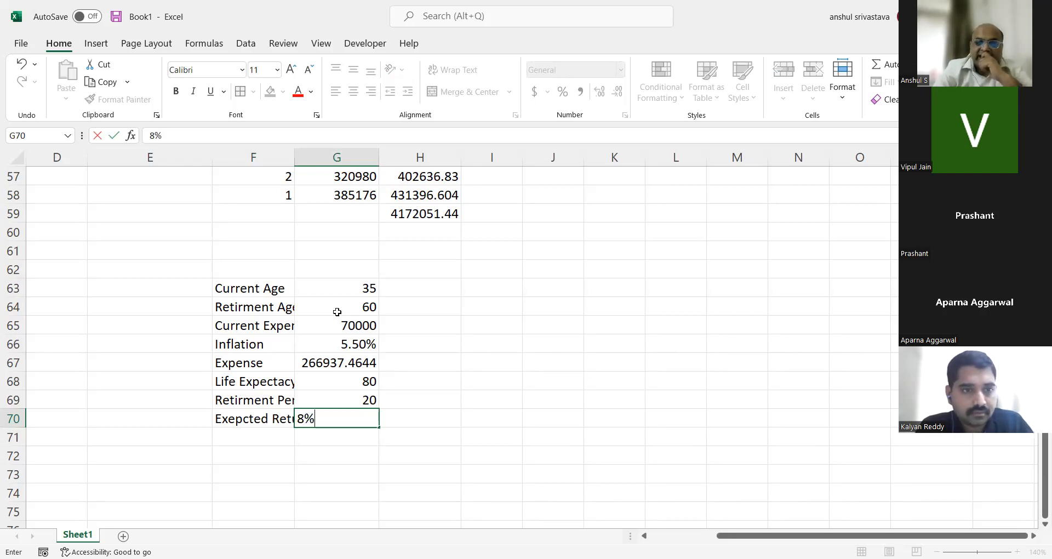
key("Return")
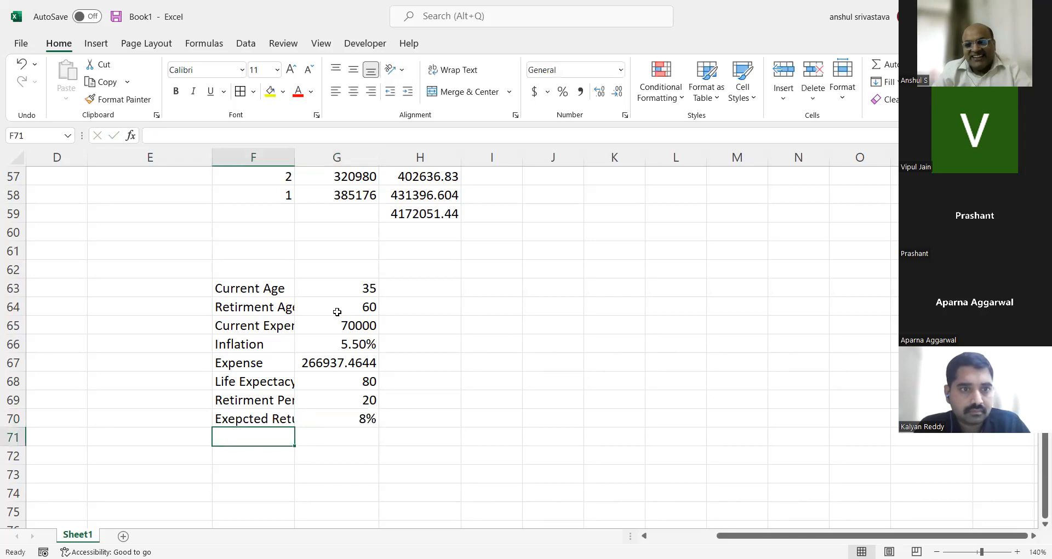
Step: Add the label "Real Return" in F71 and calculate it in G71 with =(1+G70)/(1+G66)-1
type("Real Return")
key("Tab")
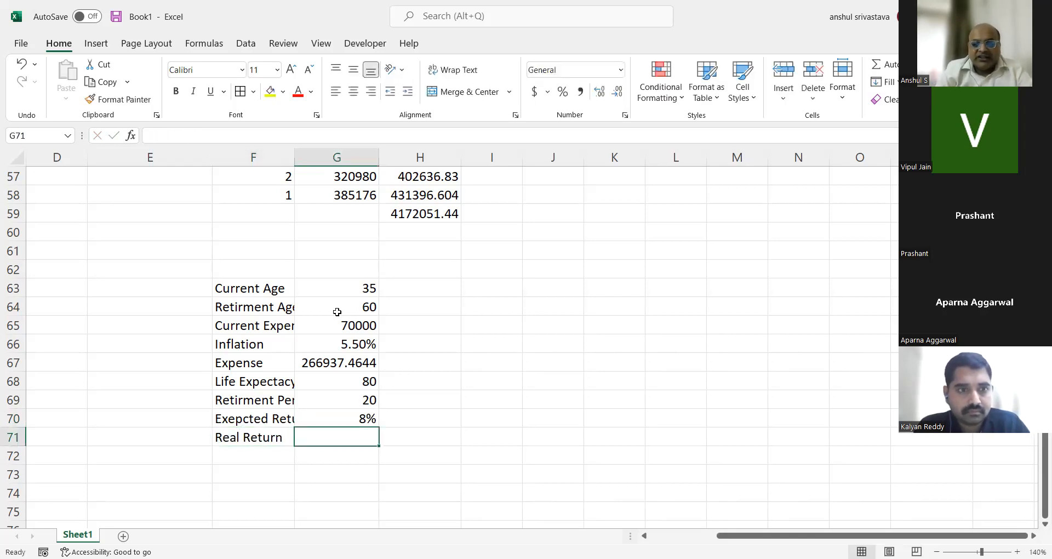
type("=(1")
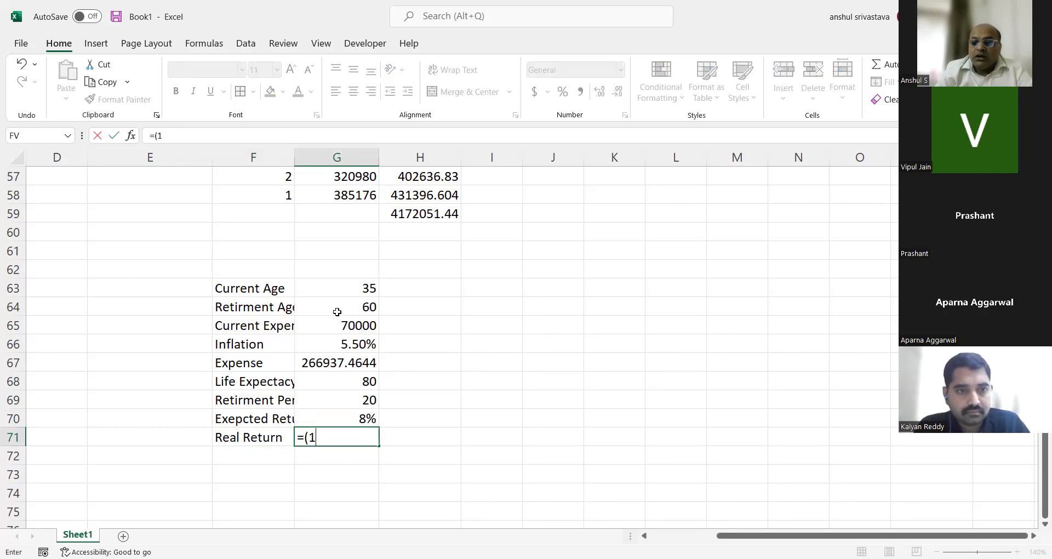
type("+")
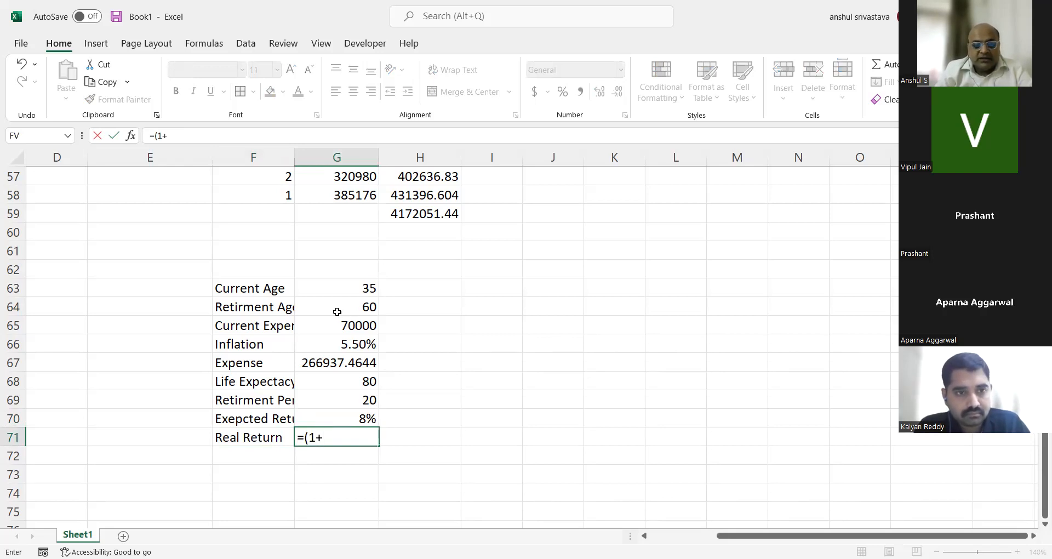
key("Up")
key("Up")
key("Down")
type(")/")
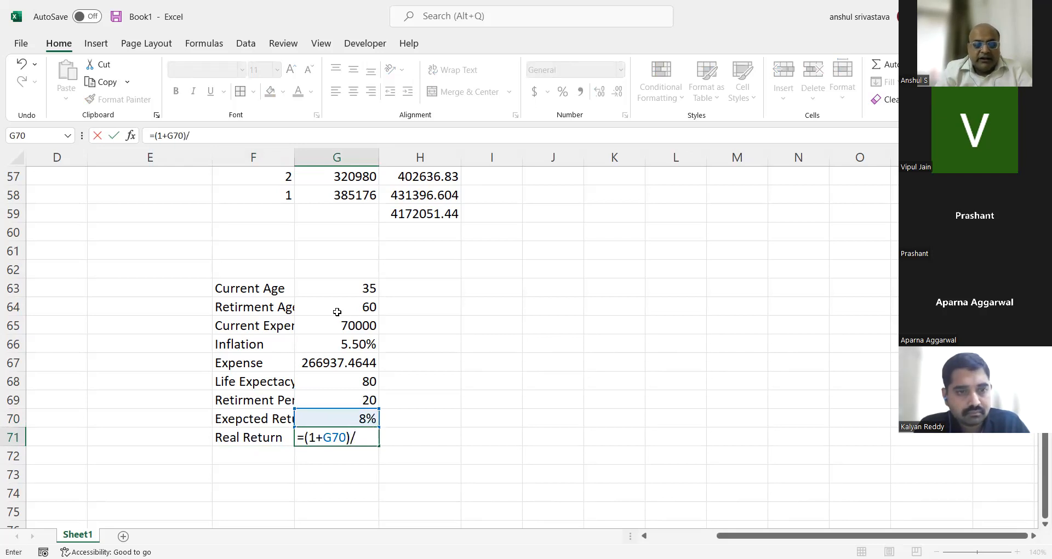
type("(!")
key("BackSpace")
type("1+")
key("Up")
key("Up")
key("Up")
key("Up")
key("Up")
type(")-1")
key("Return")
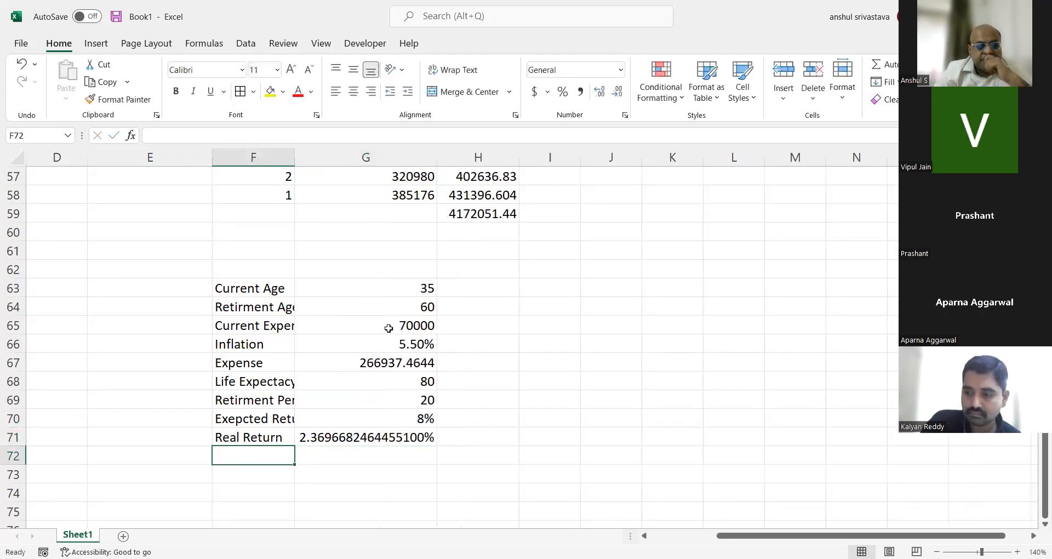
Step: Show the real return in G71 with three decimal places and narrow column G to fit its values
left_click(395, 430)
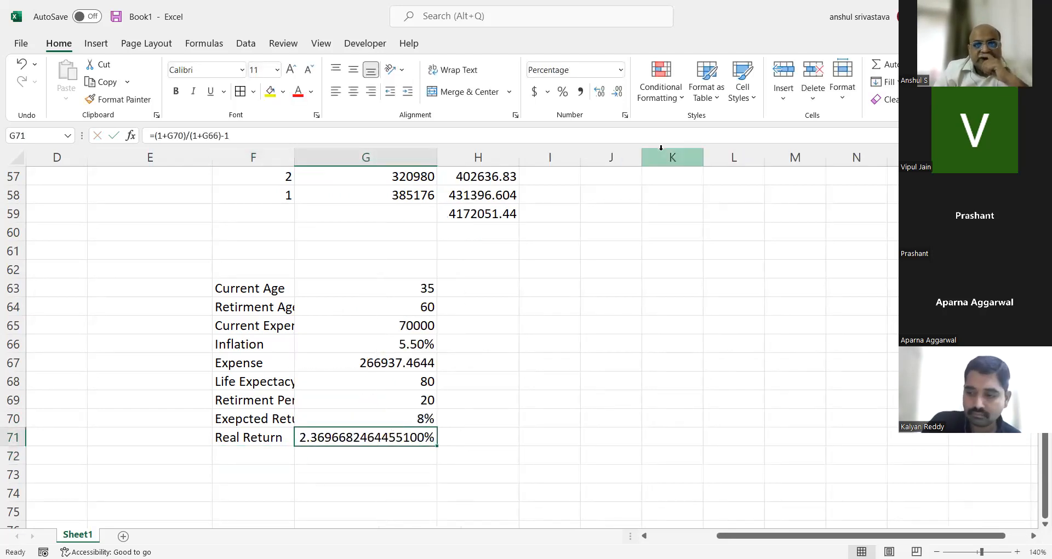
left_click(601, 95)
left_click(601, 94)
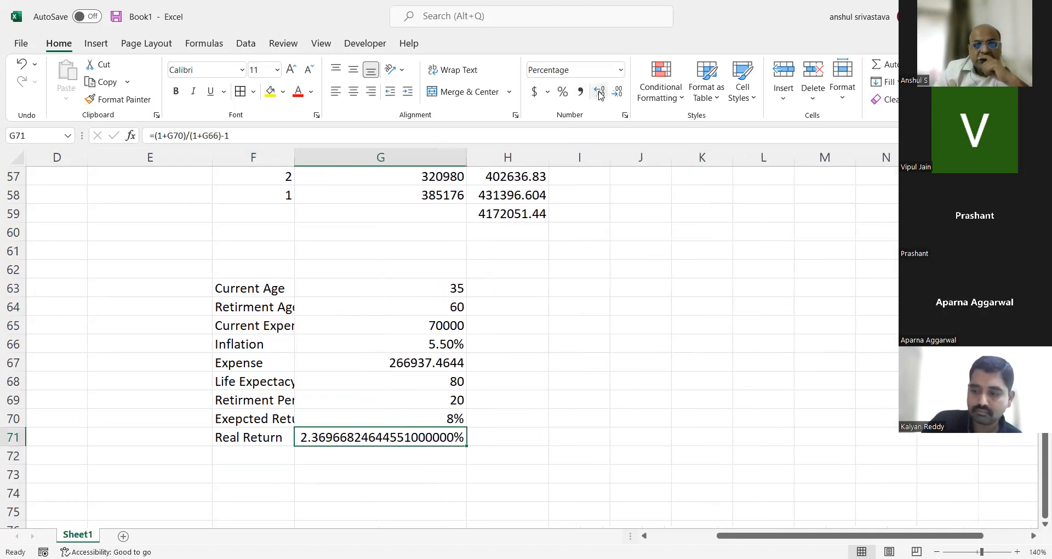
left_click(623, 90)
left_click(622, 91)
left_click(621, 90)
left_click(622, 90)
left_click(621, 91)
left_click(622, 90)
left_click(622, 91)
left_click(622, 90)
left_click(622, 91)
left_click(621, 90)
left_click(622, 91)
left_click(622, 90)
left_click(621, 91)
left_click(621, 90)
left_click(622, 91)
left_click_drag(467, 157, 384, 164)
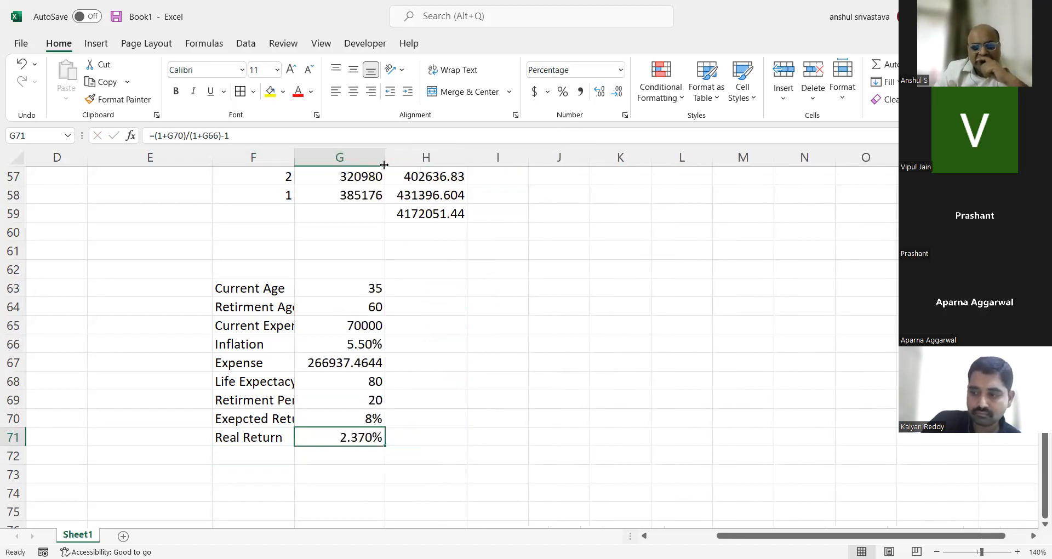
Step: Calculate the annual expense in H67 beside the monthly expense with =G67*12
left_click(437, 361)
type("=")
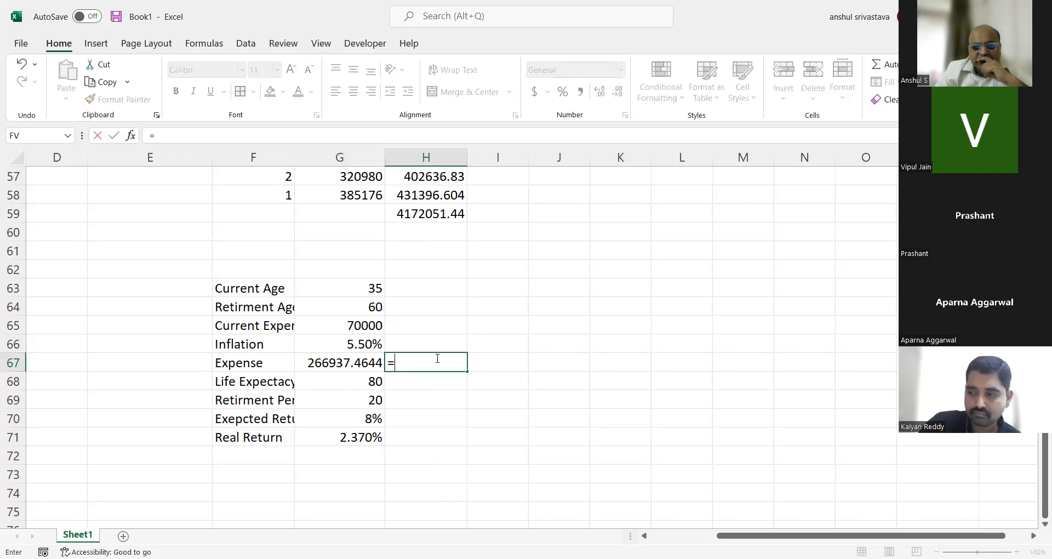
left_click(357, 360)
type("*12")
key("Return")
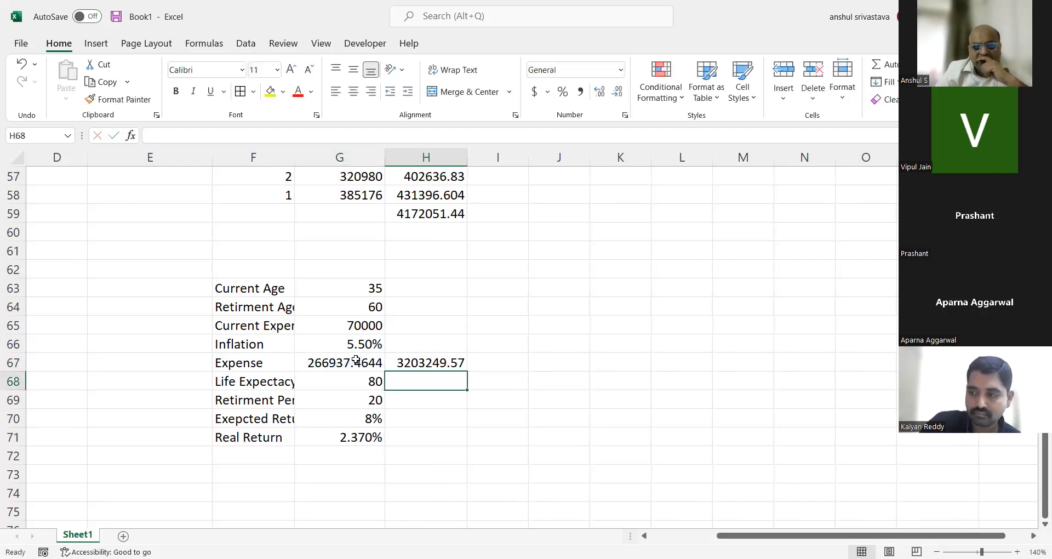
Step: Start a PV function in F73 with the real return G71 as rate and the retirement period G69 as number of periods
left_click(282, 476)
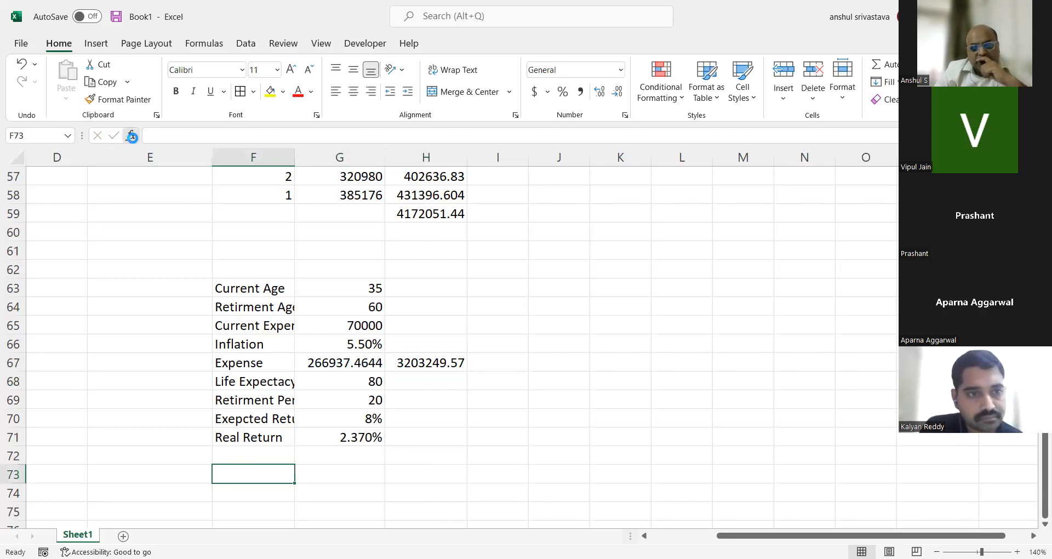
left_click(131, 136)
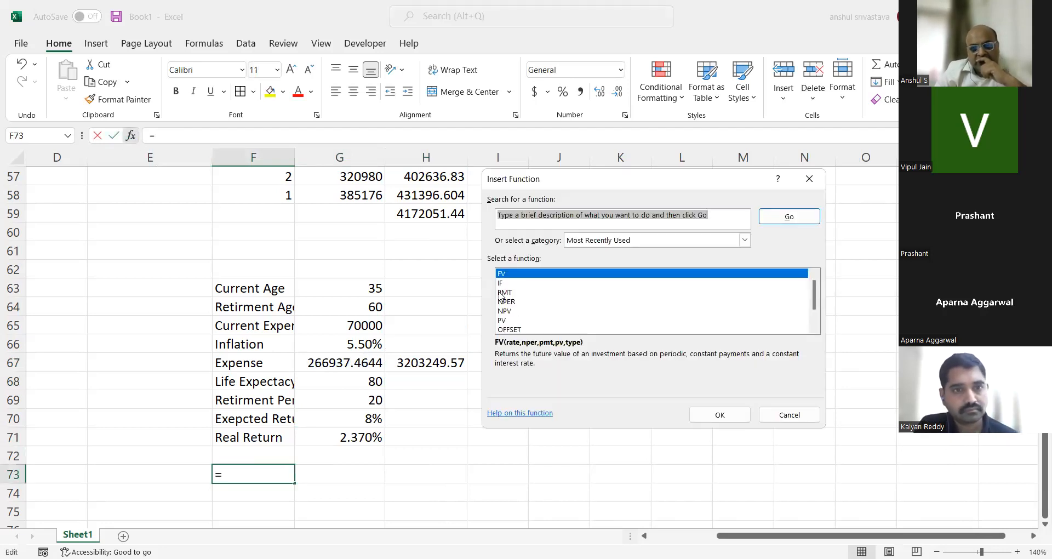
left_click(502, 322)
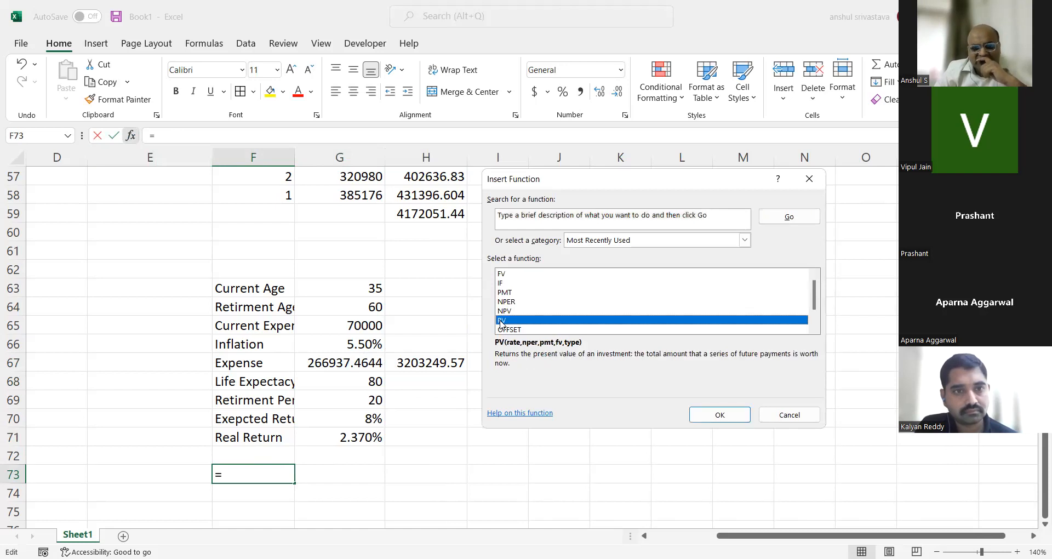
double_click(502, 321)
left_click(340, 437)
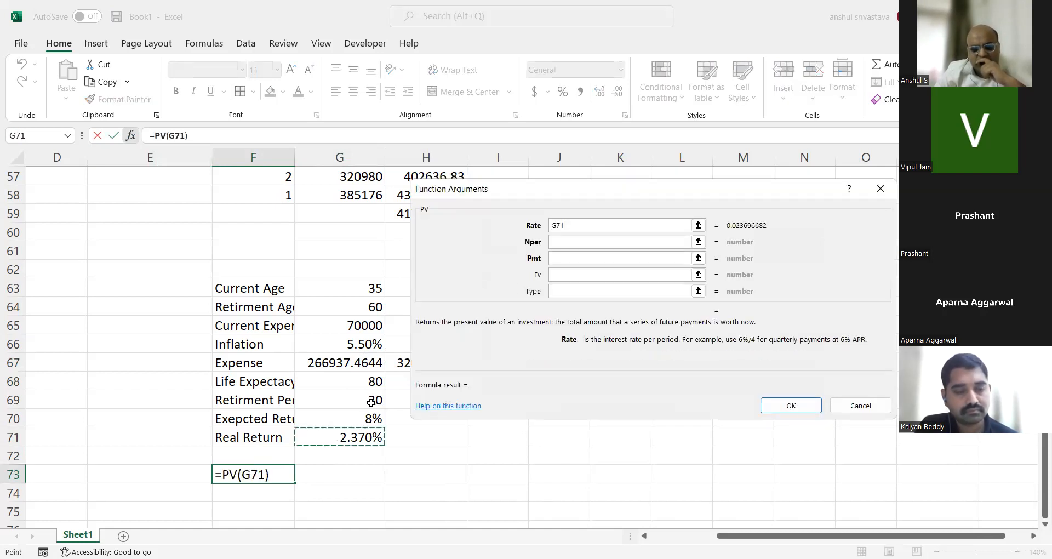
left_click(573, 241)
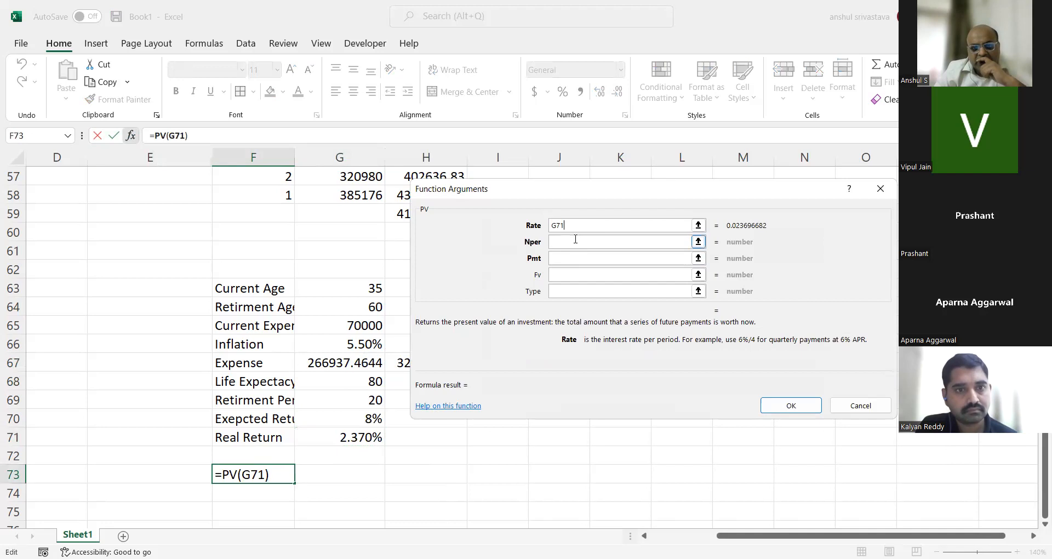
left_click(328, 399)
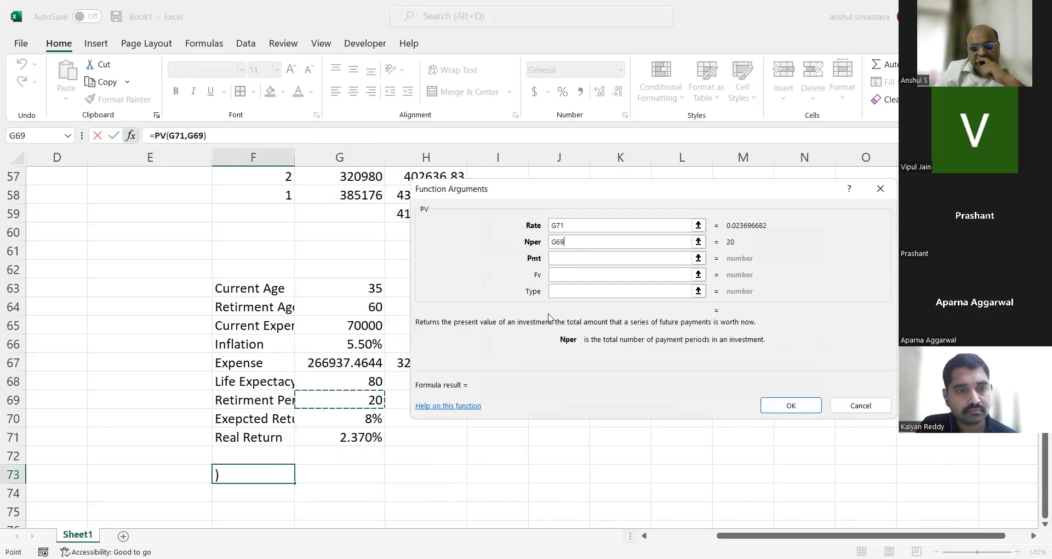
Step: Complete the PV function in F73 with payment -H67, future value 0 and type 1, and show the result in General format
left_click(590, 263)
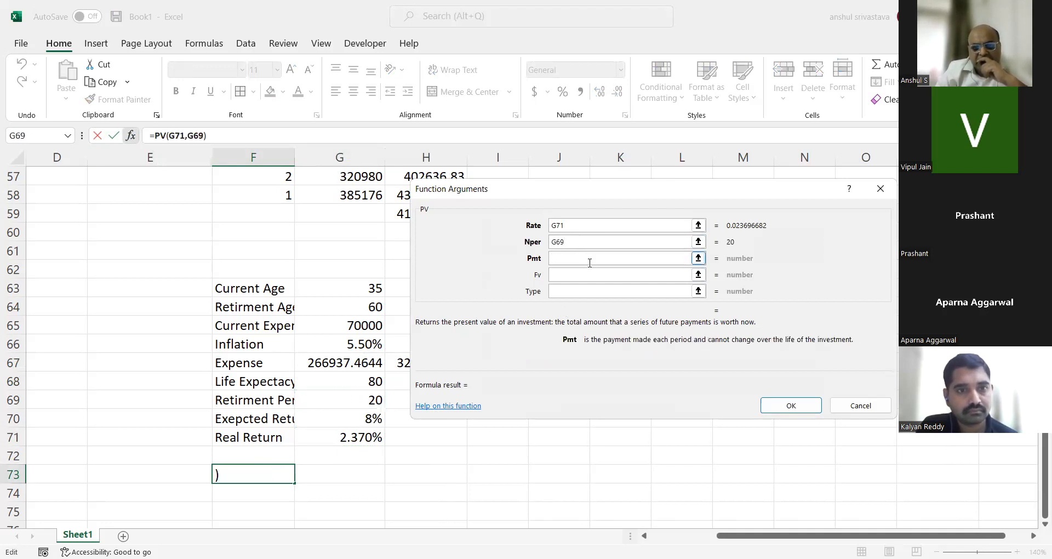
type("-")
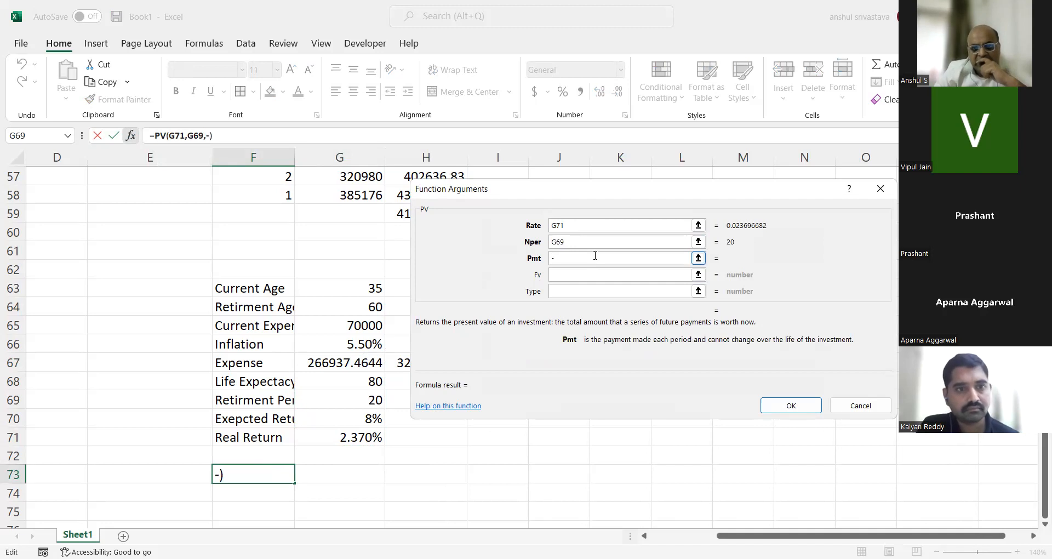
left_click_drag(664, 197, 731, 360)
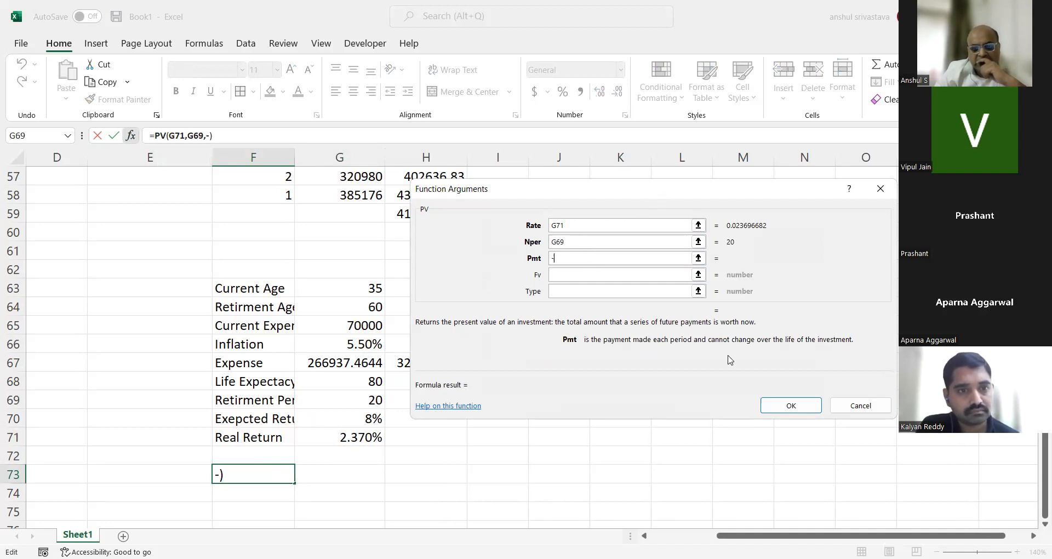
left_click(434, 362)
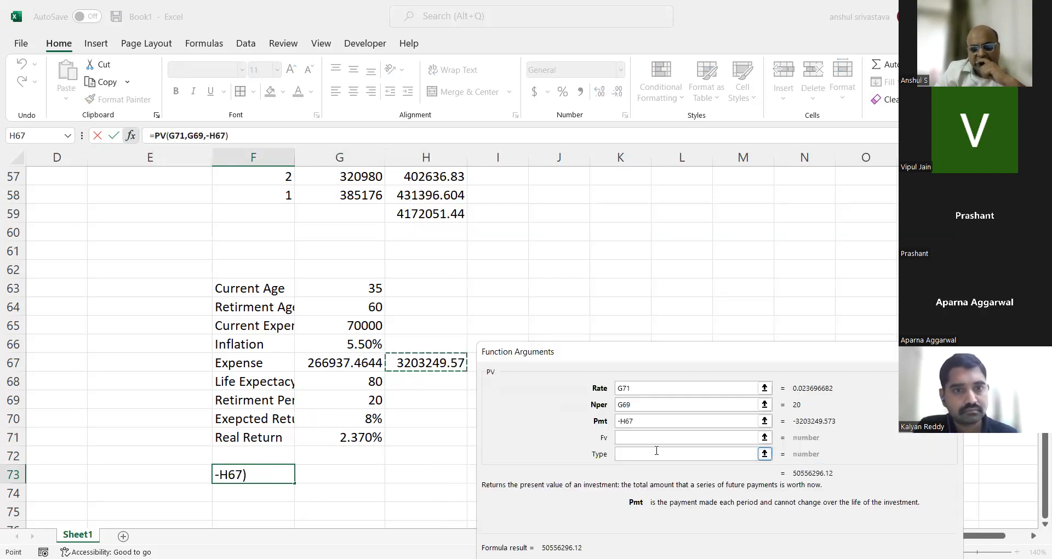
left_click(671, 439)
type("0")
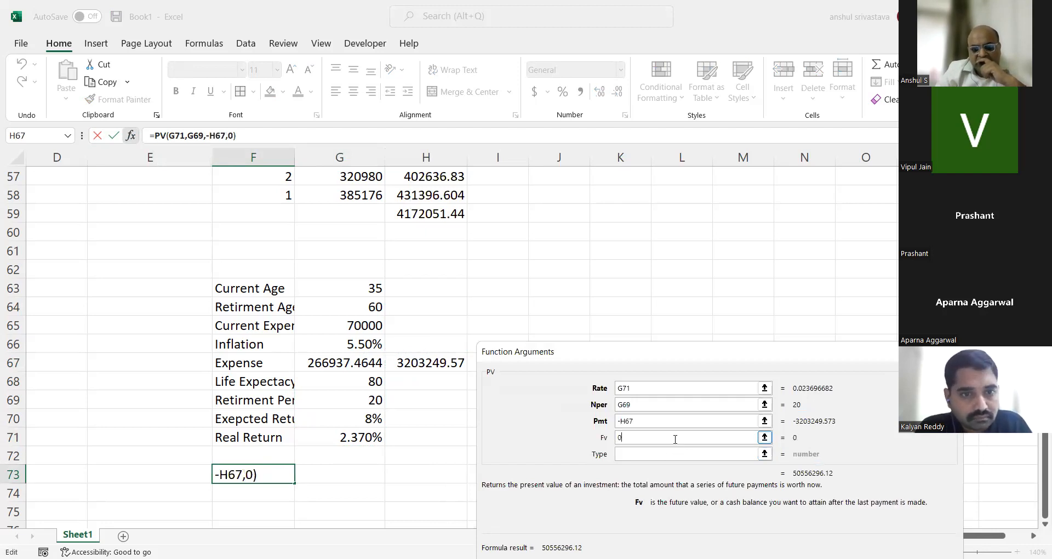
left_click(670, 453)
type("1")
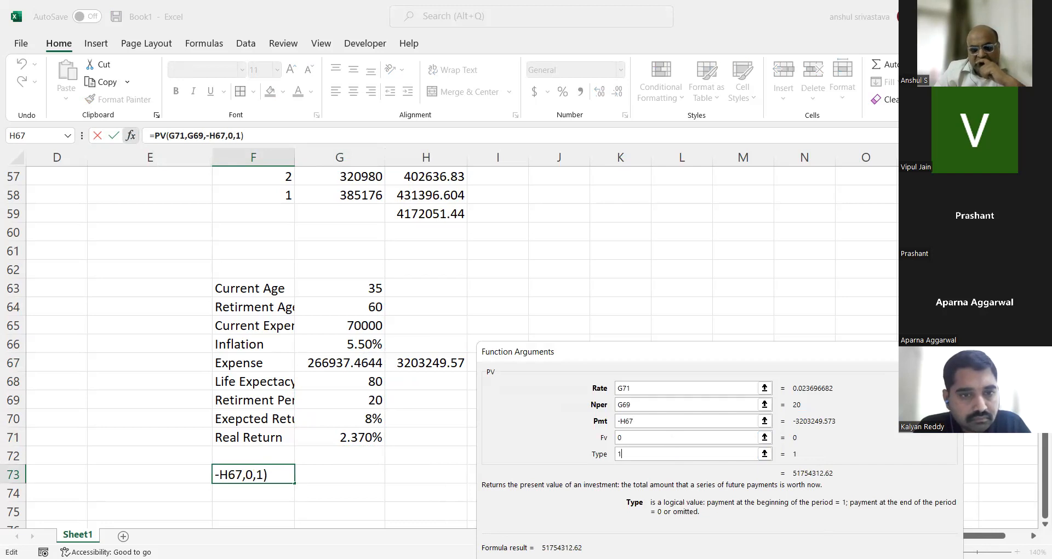
key("Return")
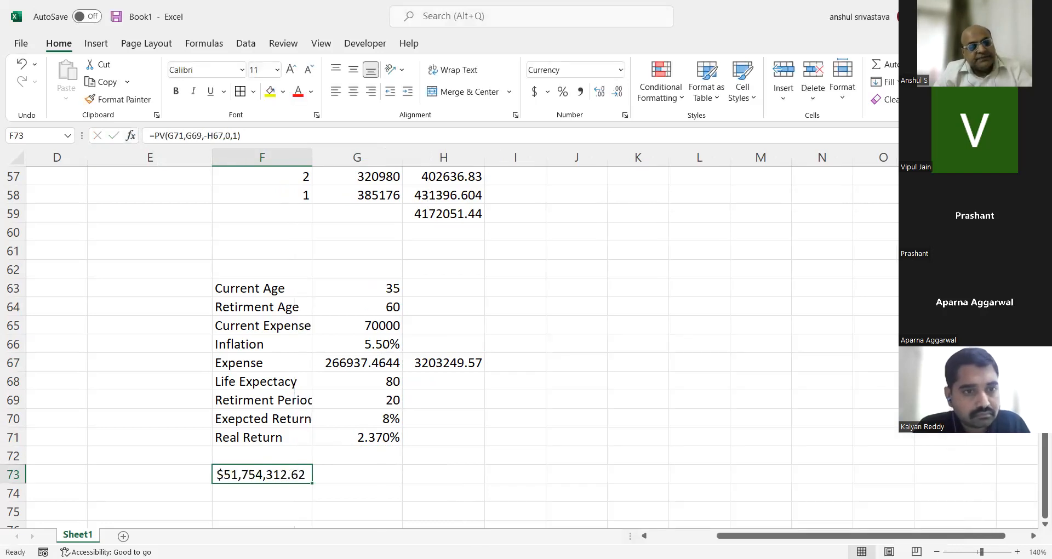
key("ctrl+shift+grave")
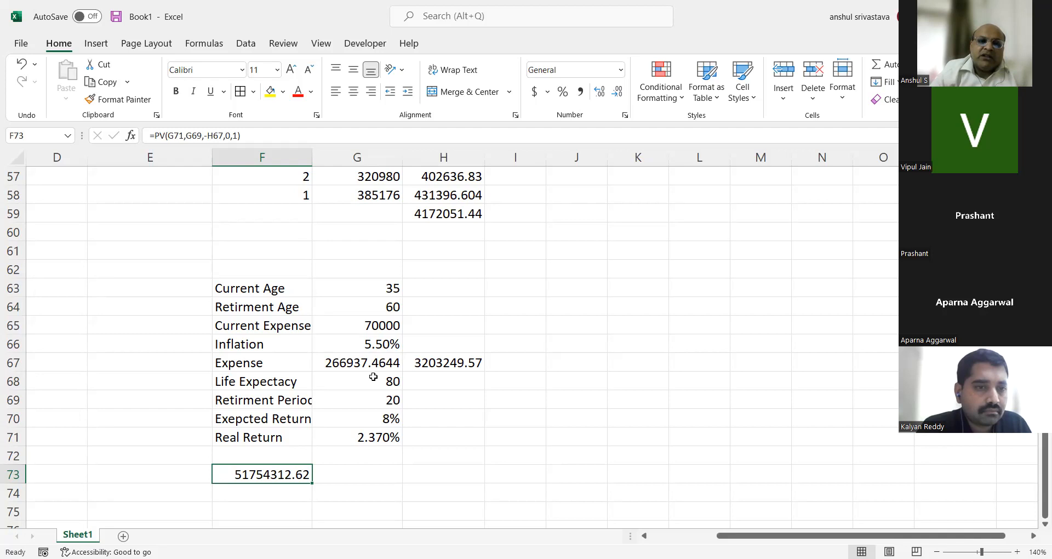
Step: Test the corpus calculation with inflation in G66 at 7% and 4%, and set it back to 5.5%
left_click(373, 340)
type("7")
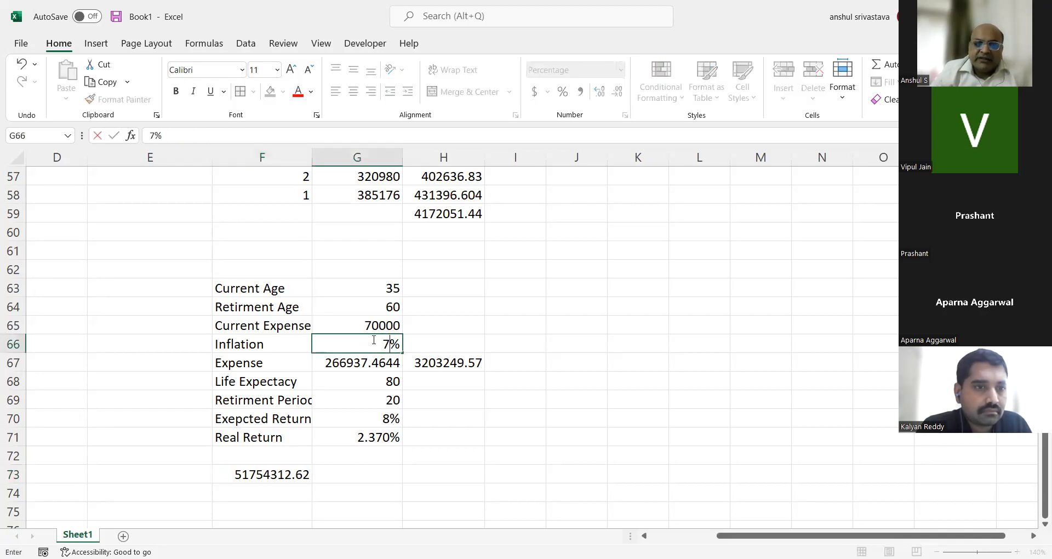
key("Return")
left_click(373, 341)
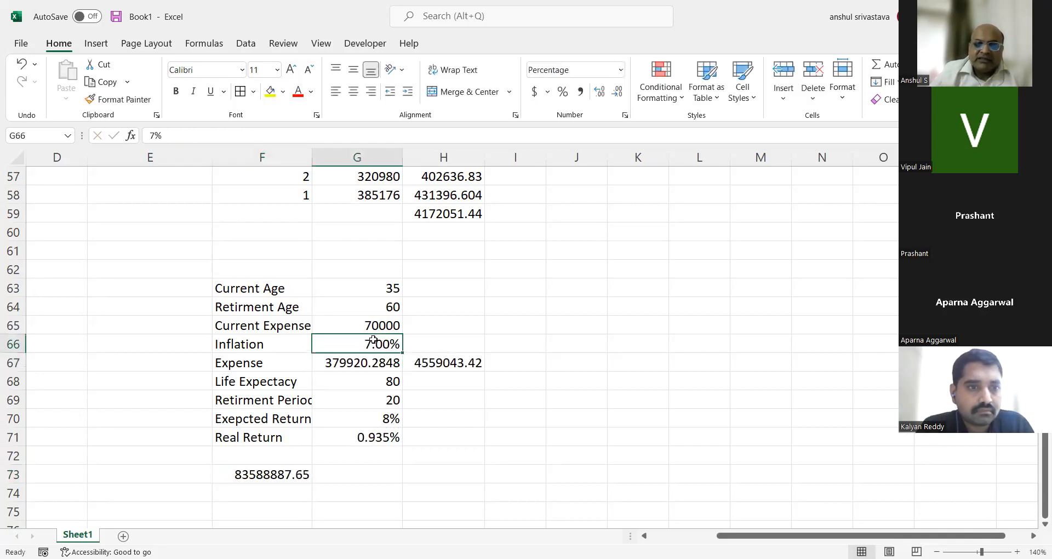
type("4")
key("Return")
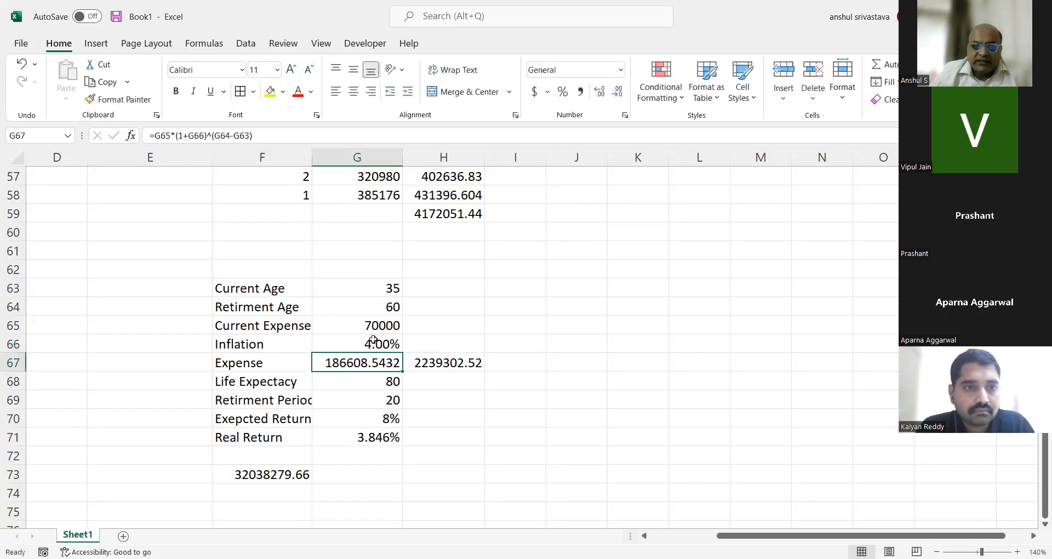
left_click(373, 340)
type("5.5")
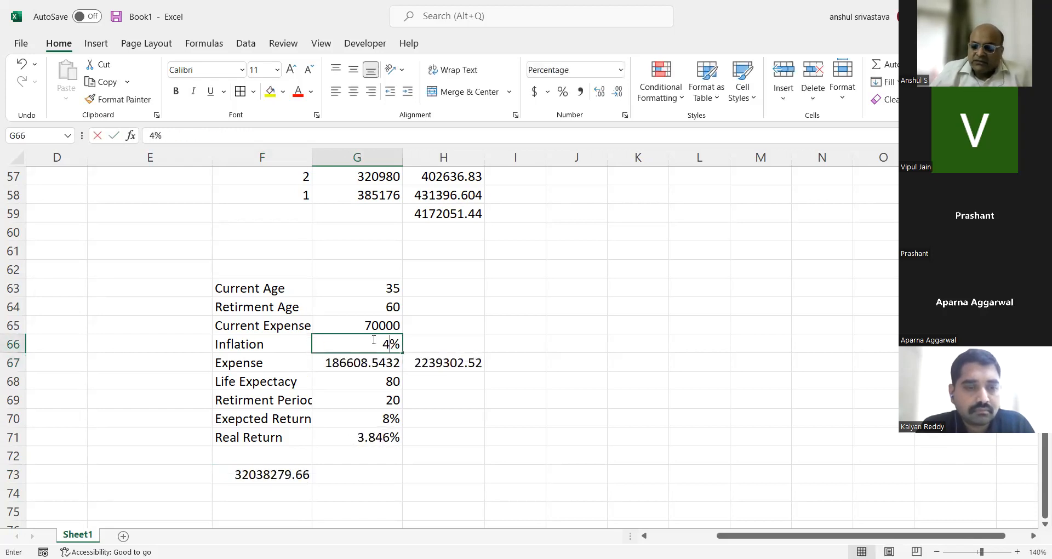
key("Return")
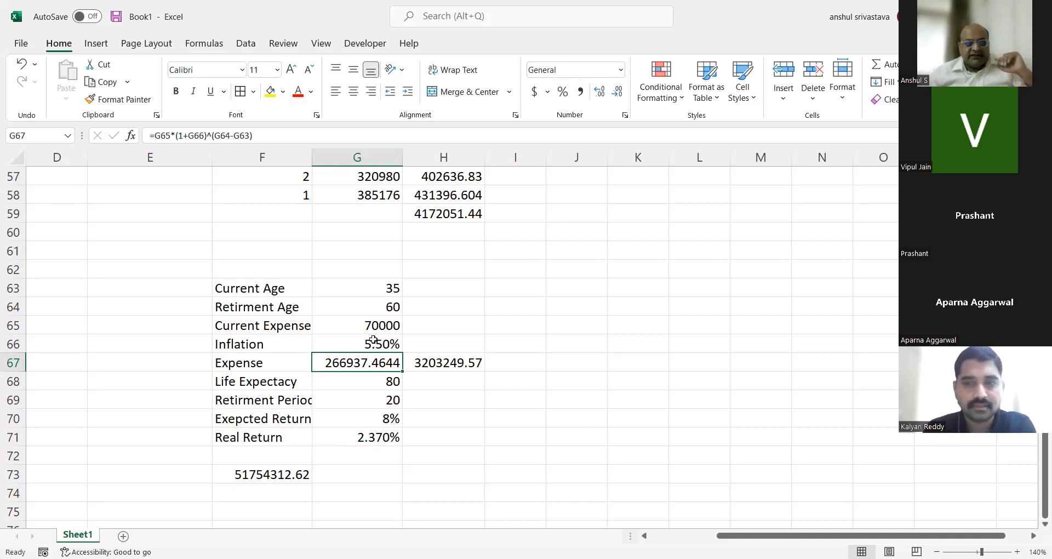
scroll(370, 342, "down", 3)
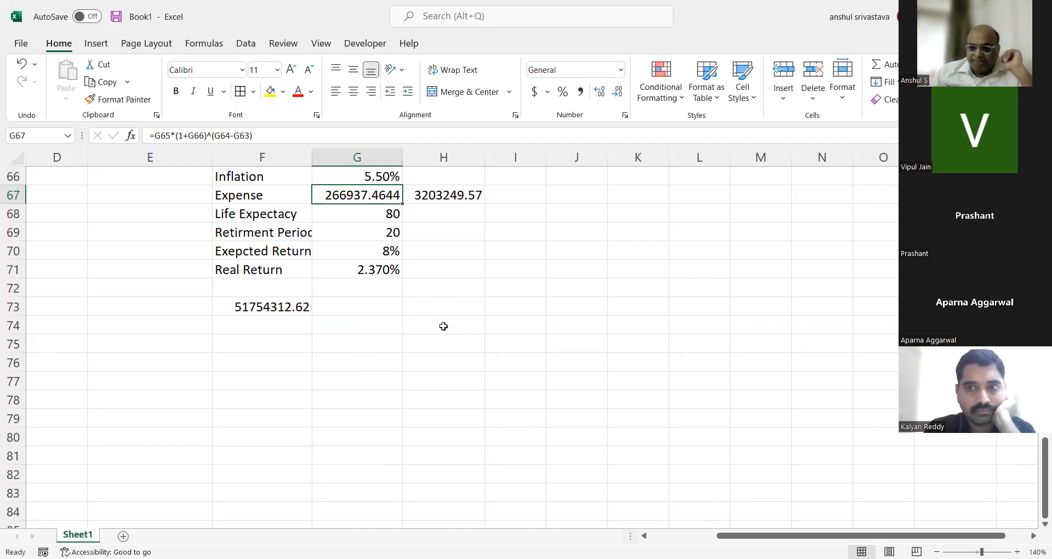
left_click(296, 364)
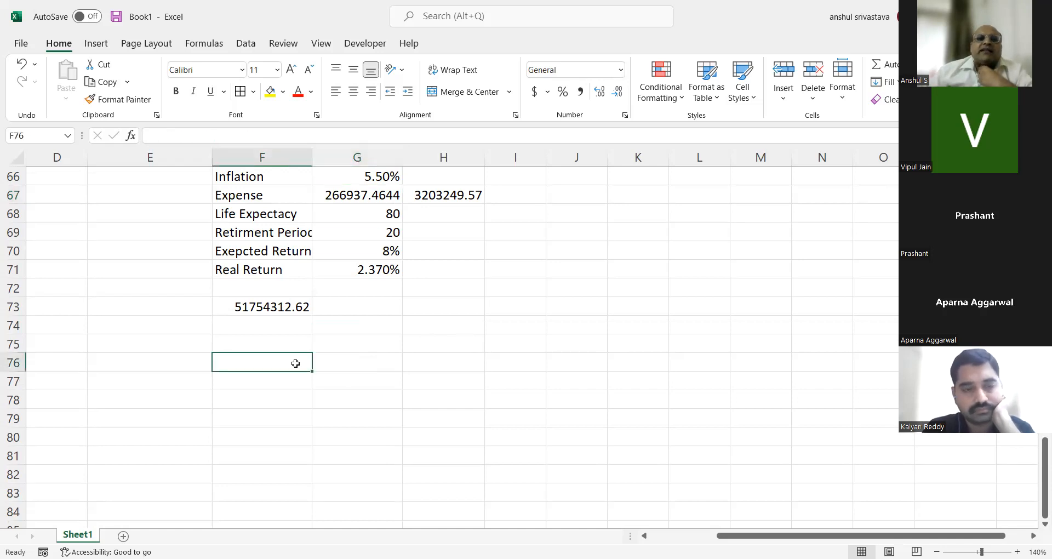
scroll(286, 307, "up", 2)
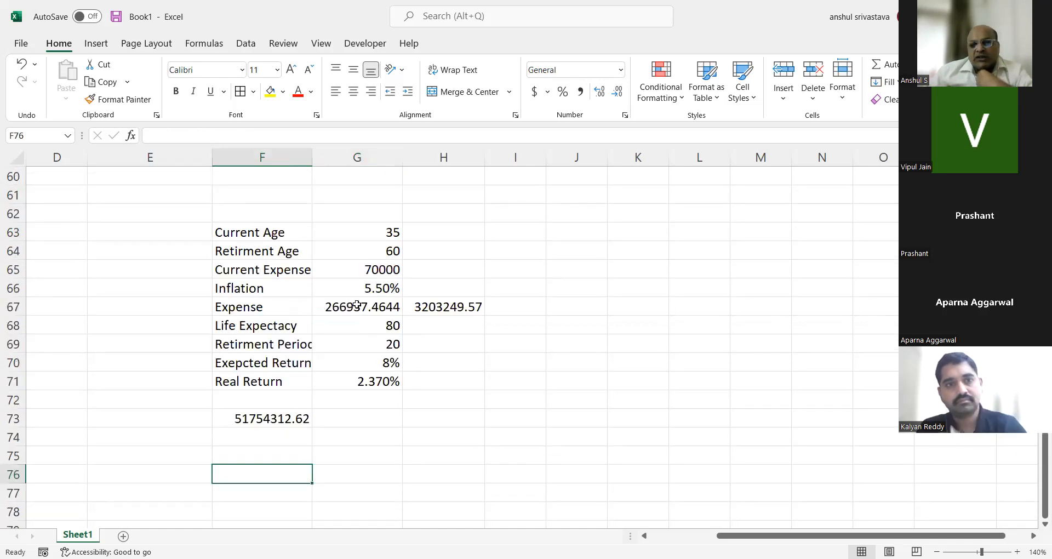
left_click(329, 312)
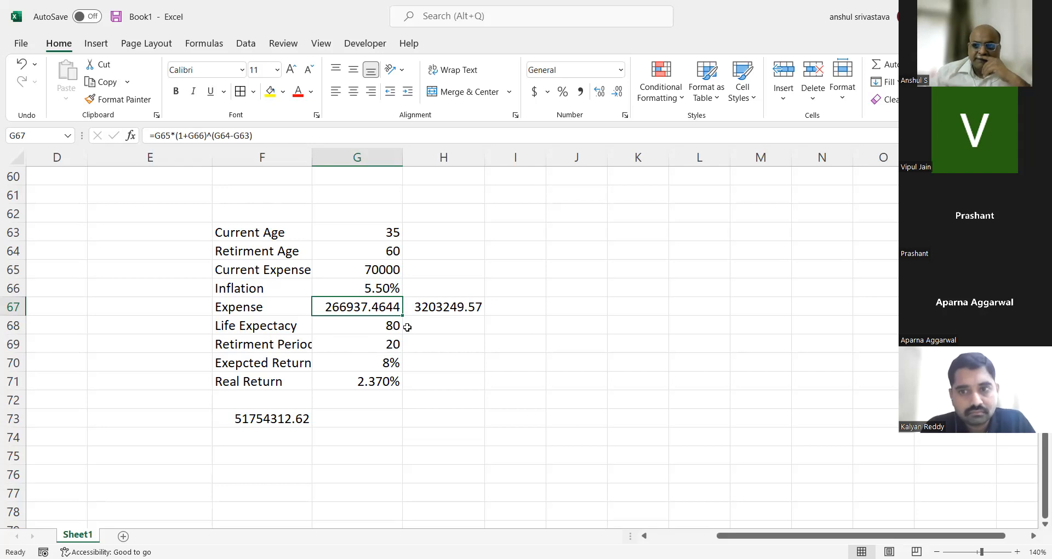
scroll(408, 327, "down", 2)
left_click(340, 347)
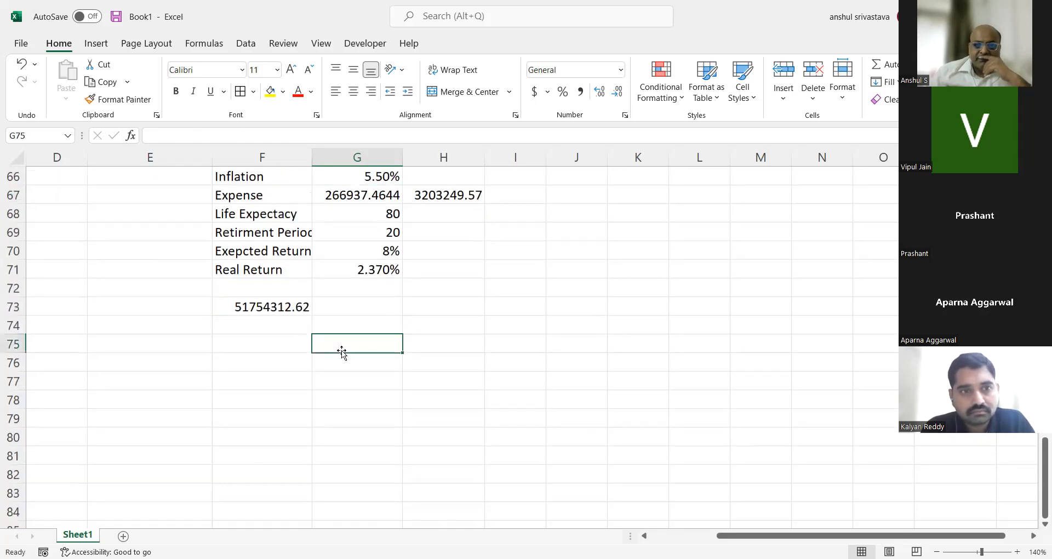
Step: Enter the withdrawal table headings "Corpus", "SWP" and "Balance" in G76, H76 and I76
left_click(336, 364)
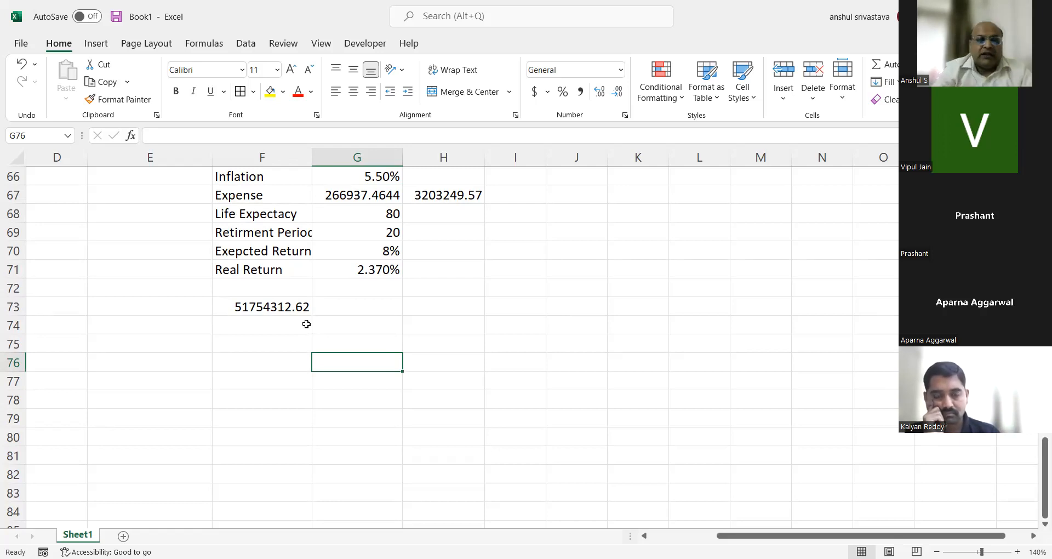
type("Corpus")
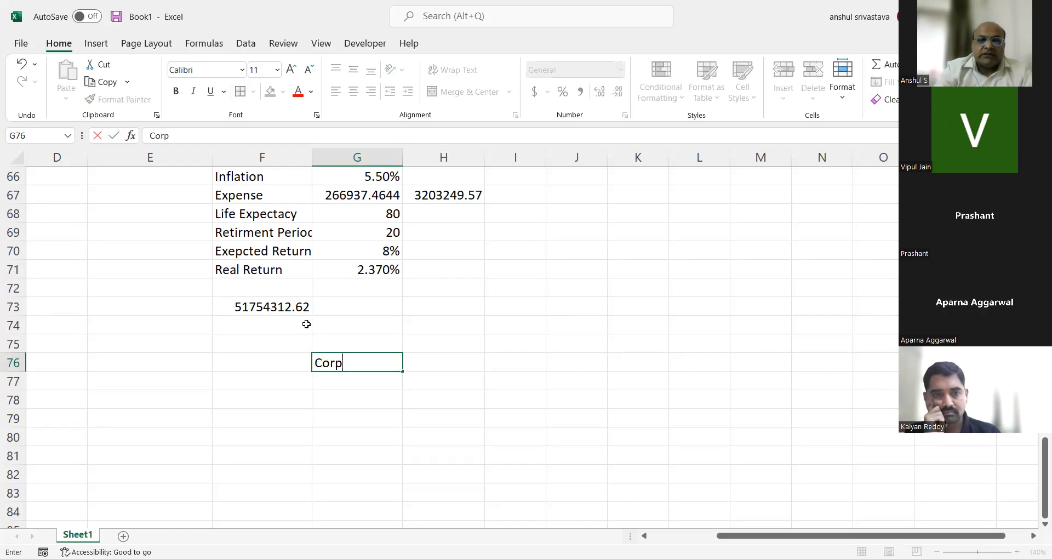
key("Tab")
type("SWP")
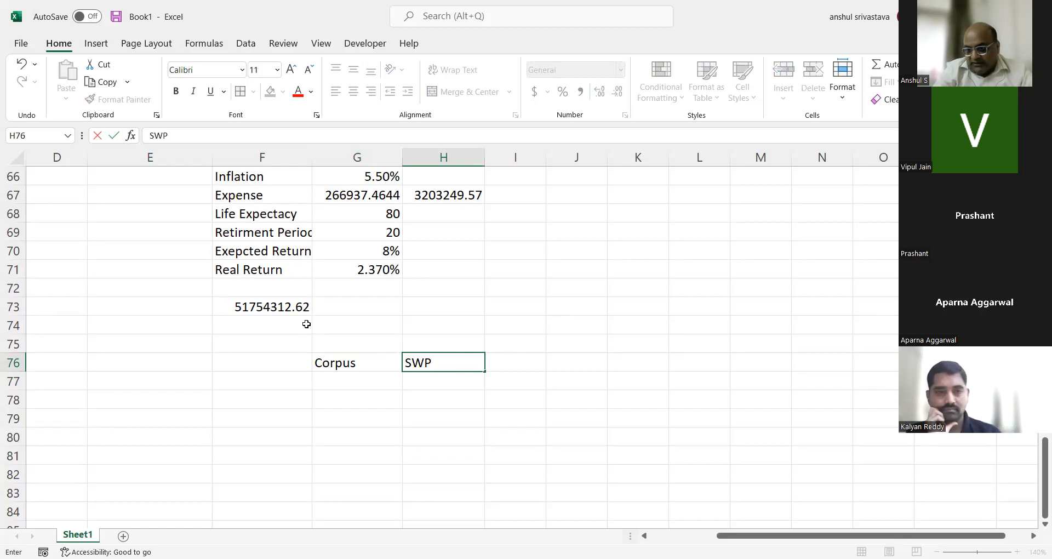
key("Tab")
type("Balance")
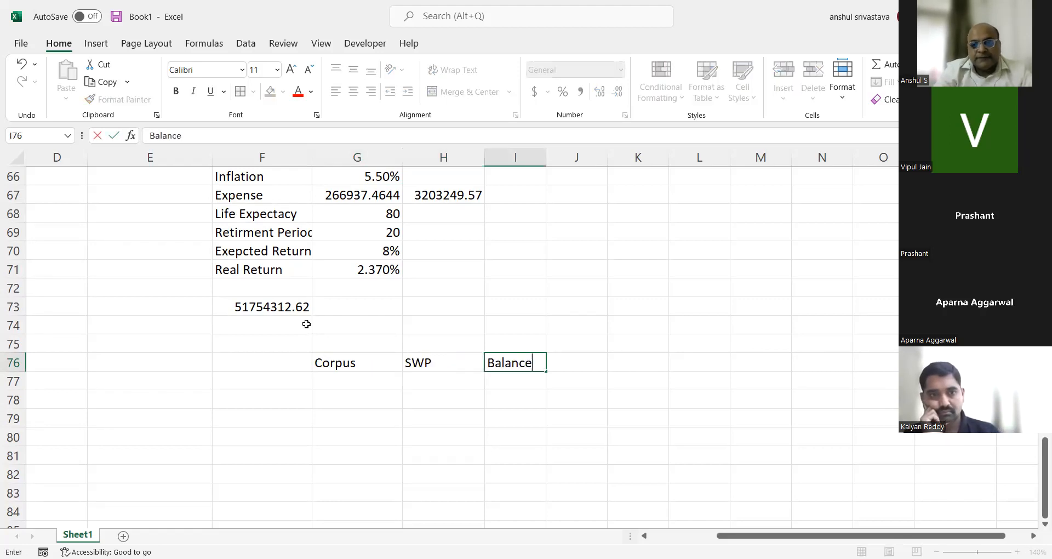
key("Return")
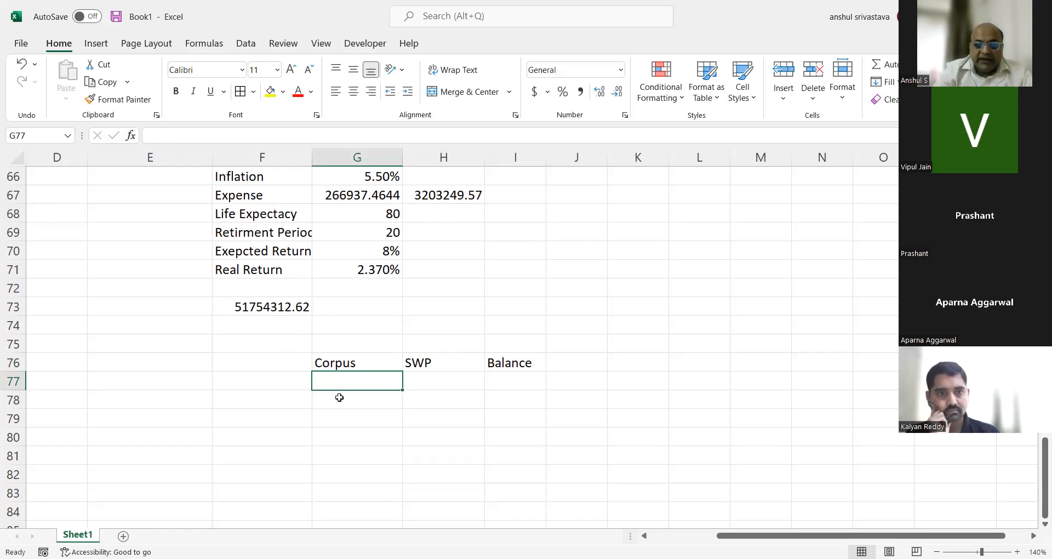
Step: Link the starting corpus in G77 with =F73 and enter 0 as the first period in F77
type("=")
left_click(283, 310)
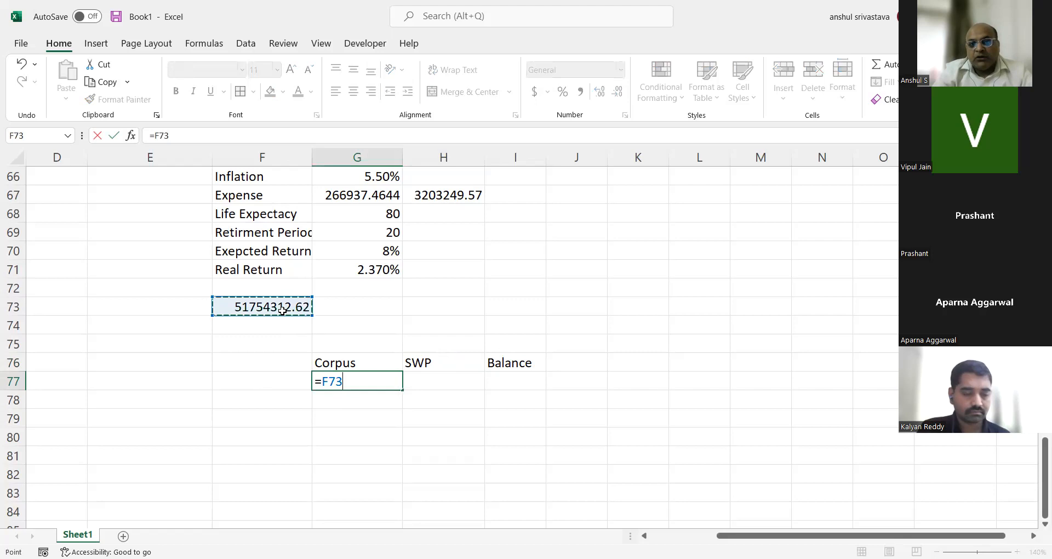
key("Return")
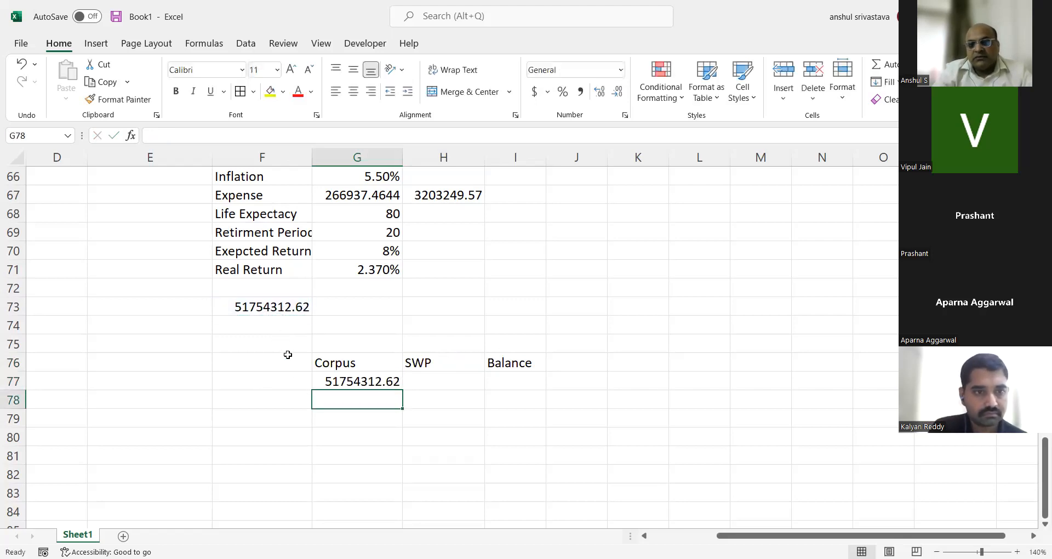
left_click(291, 382)
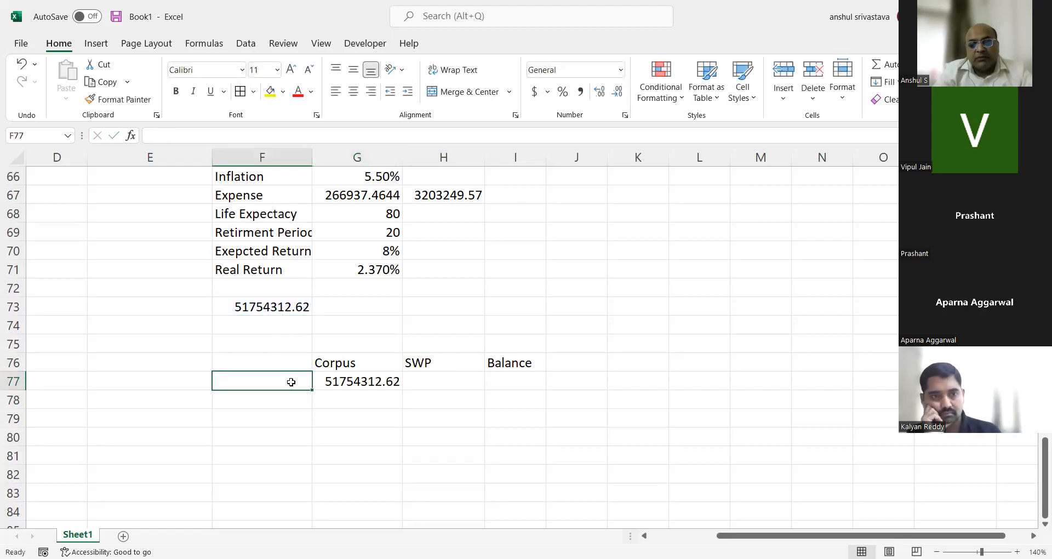
type("0")
key("Return")
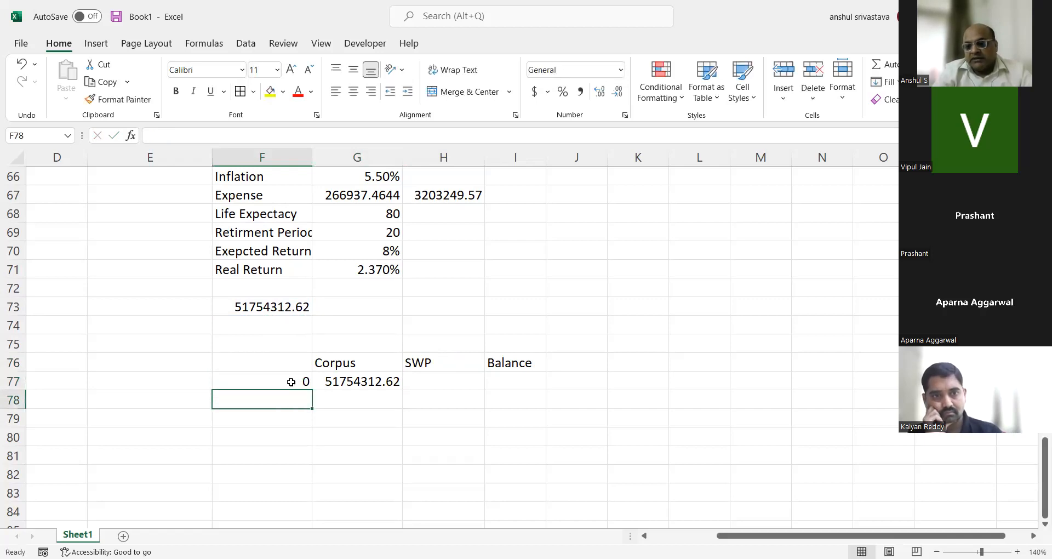
Step: Link the first year's SWP in H77 to the annual expense with =H67
left_click(464, 381)
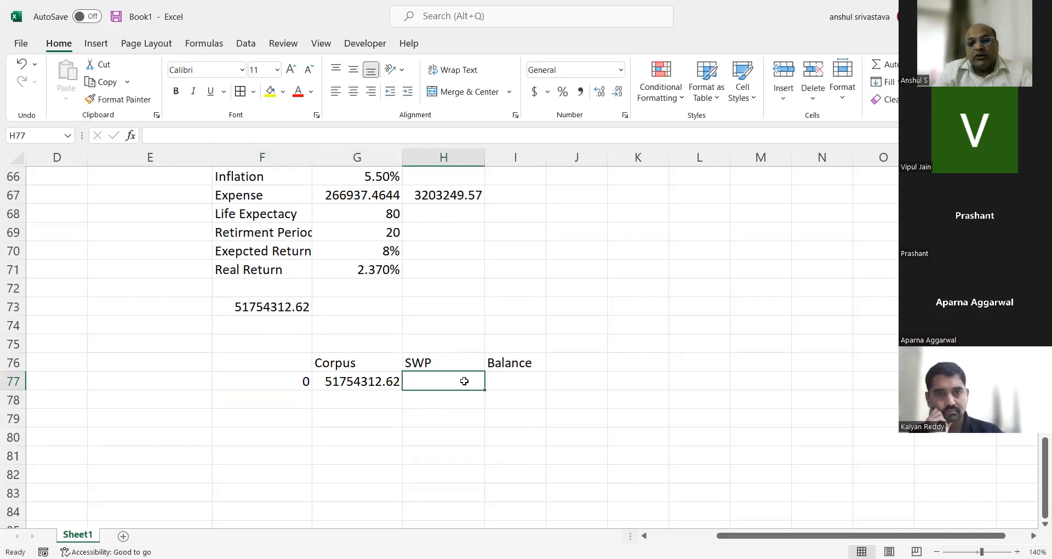
type("=")
left_click(446, 198)
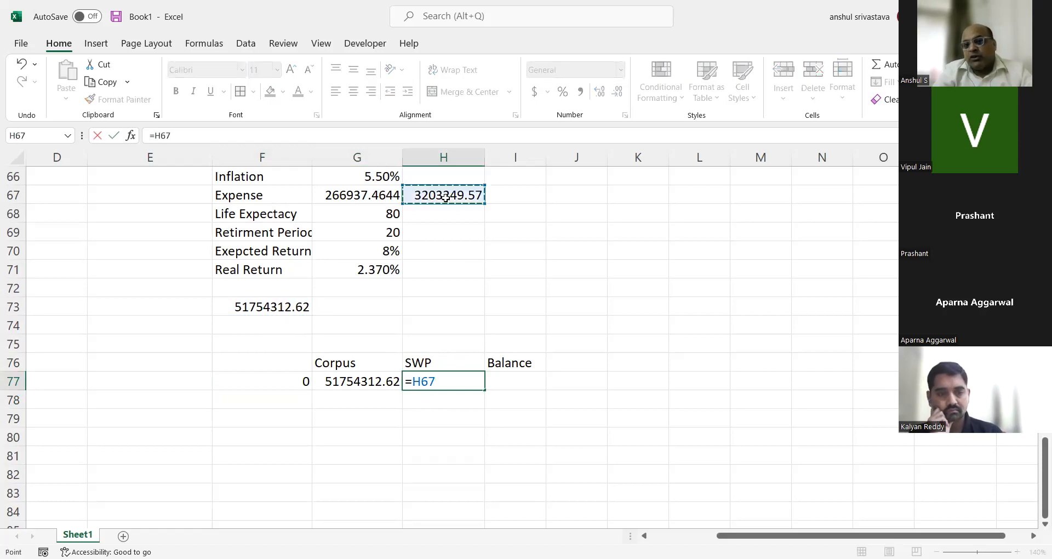
key("Return")
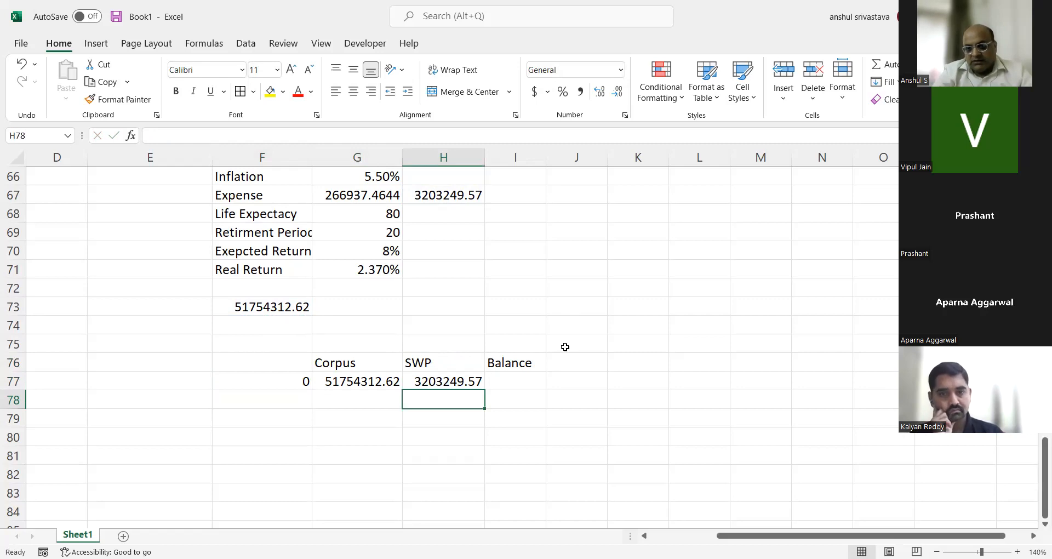
Step: Calculate the first year's balance in I77 as corpus minus SWP with =G77-H77
left_click(522, 384)
type("=")
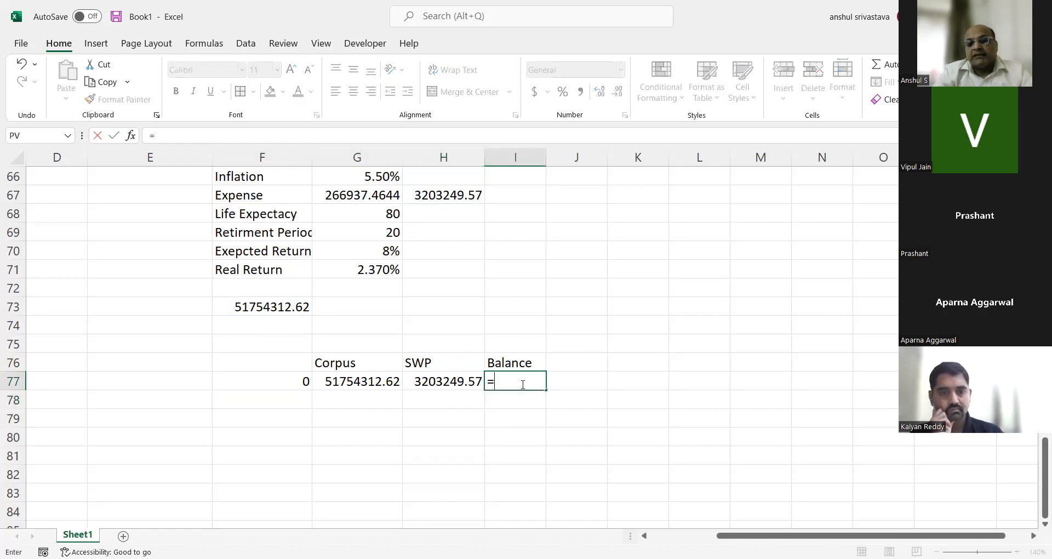
left_click(375, 378)
type("-")
left_click(447, 381)
key("Return")
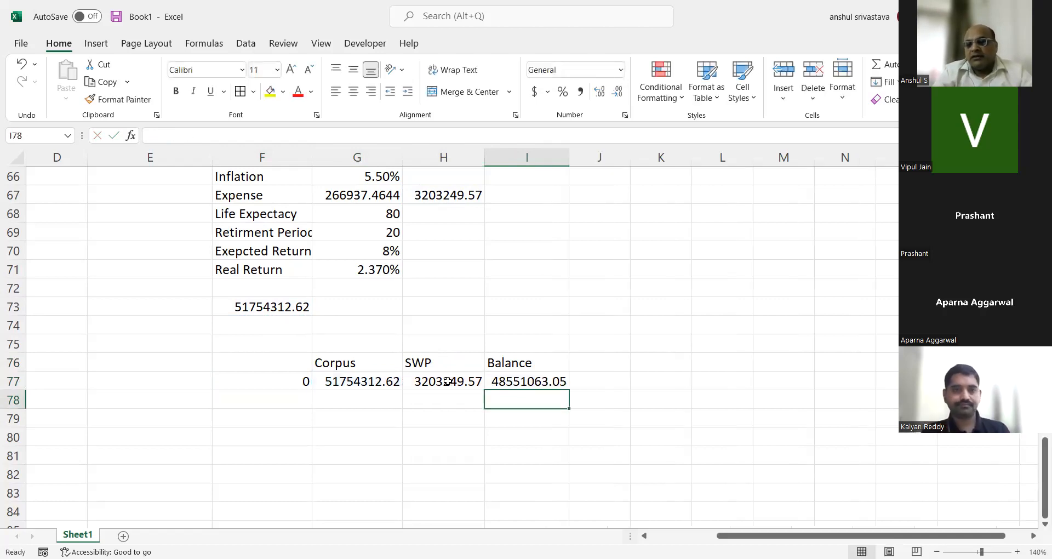
Step: Change the first period in F77 to 1 and check the starting corpus formula in G77
left_click(307, 381)
type("1")
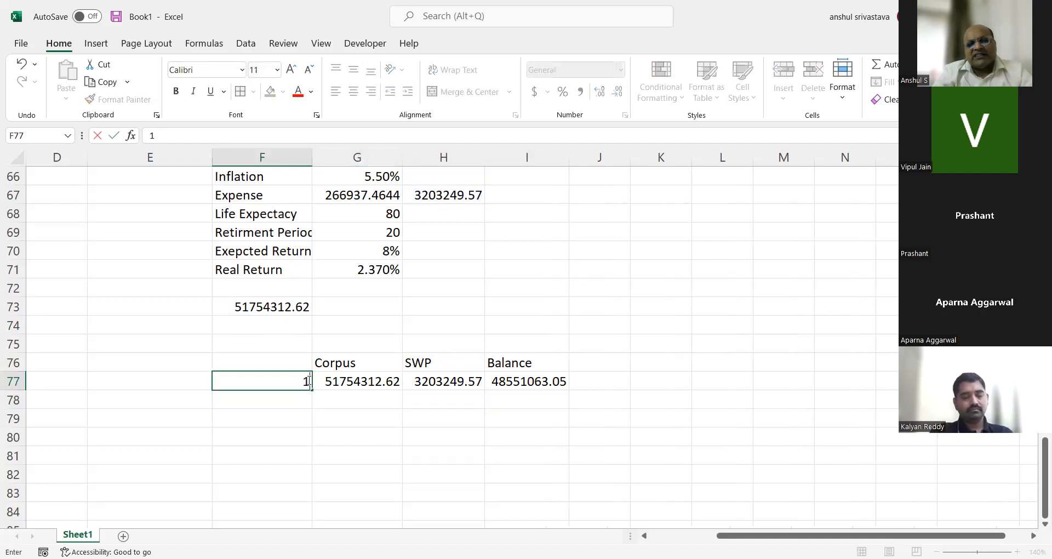
left_click(324, 404)
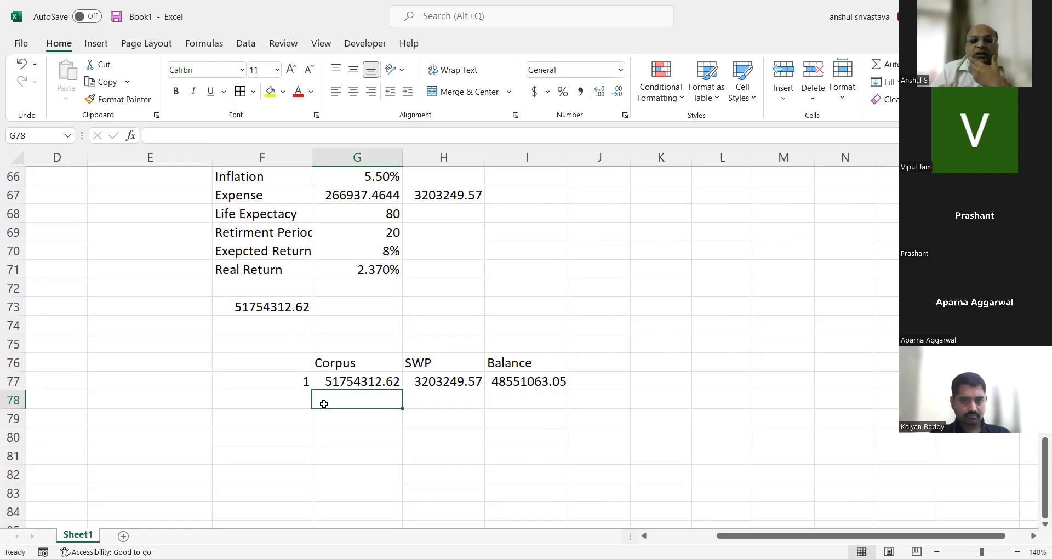
left_click(342, 375)
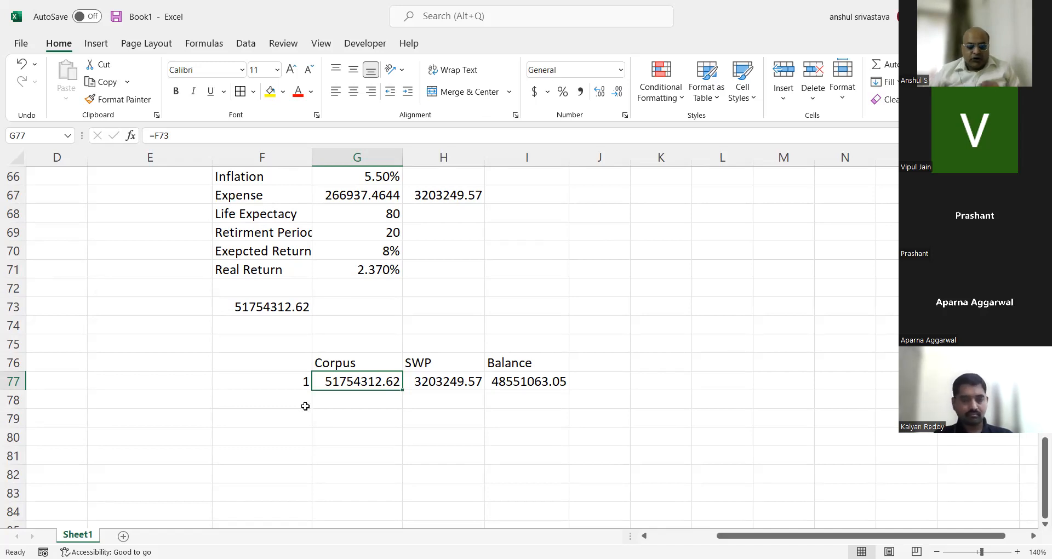
key("F2")
key("Return")
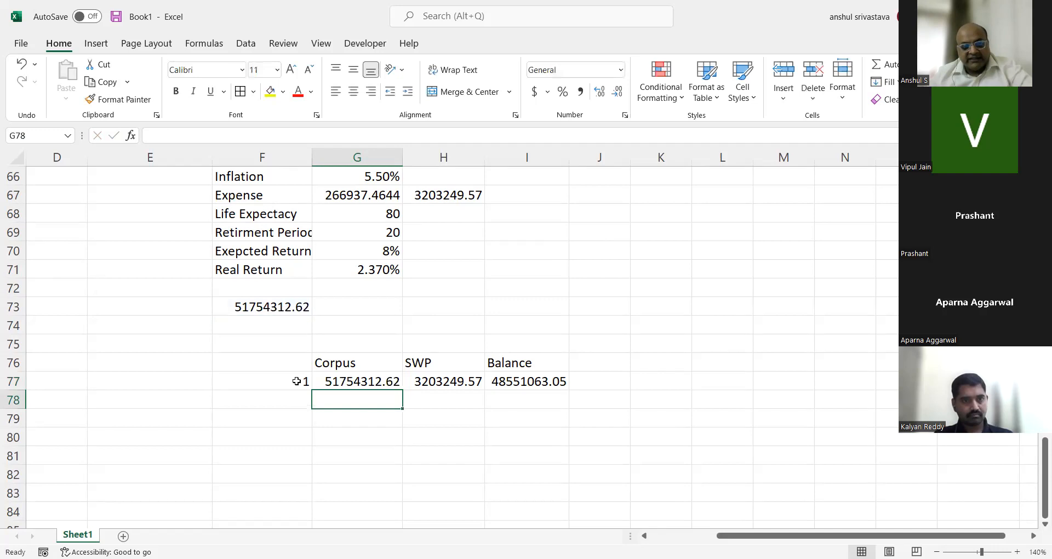
Step: Enter 2 in F78 and extend the period numbering down to 20 in F96
left_click(292, 381)
left_click(291, 402)
type("2")
key("Return")
left_click_drag(279, 384, 313, 457)
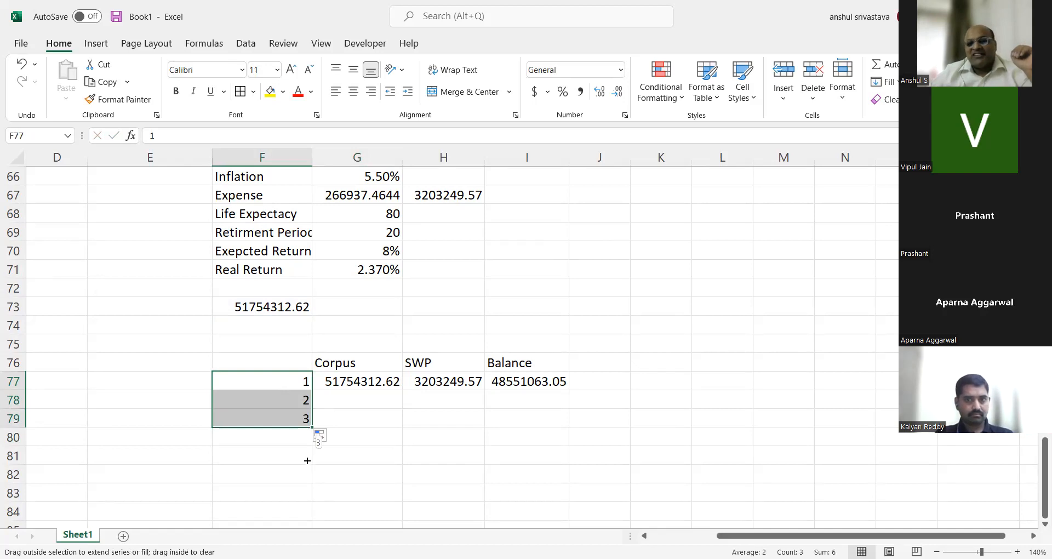
left_click_drag(316, 419, 315, 411)
scroll(423, 401, "up", 5)
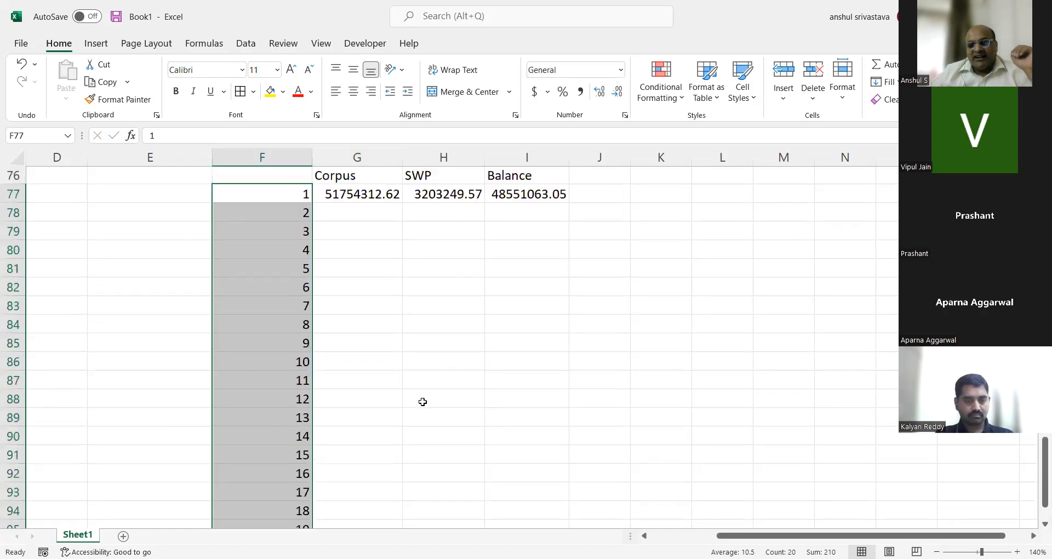
Step: Calculate the second year's corpus in G78 by growing the prior balance at the expected return with =I77*(1+$G$70)
left_click(359, 344)
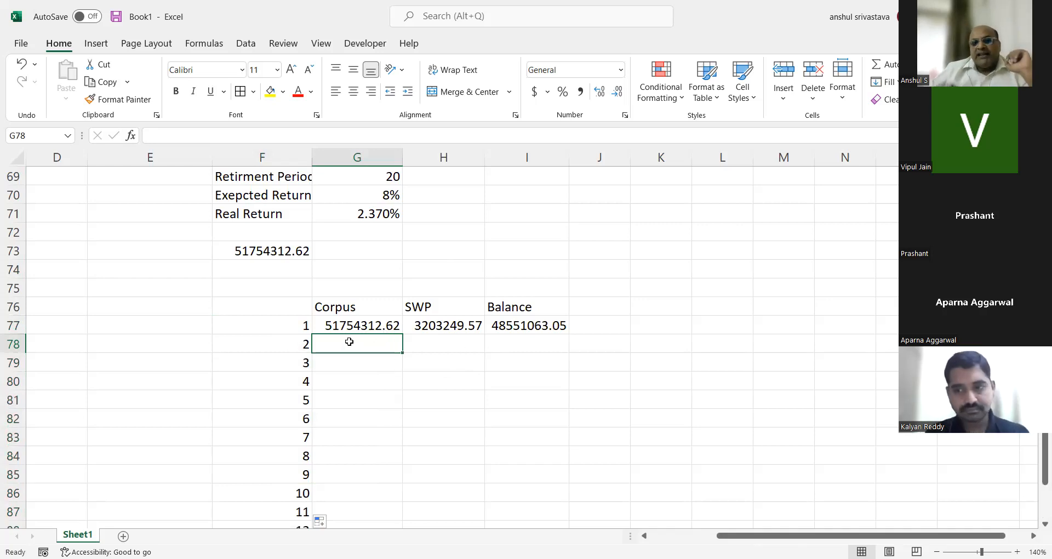
type("=")
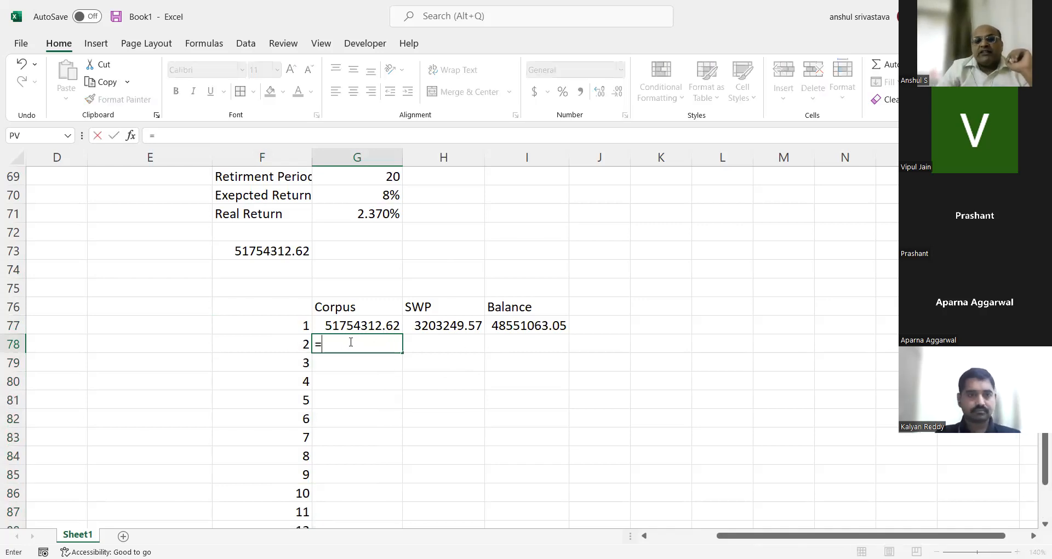
left_click(521, 323)
type("*(1+")
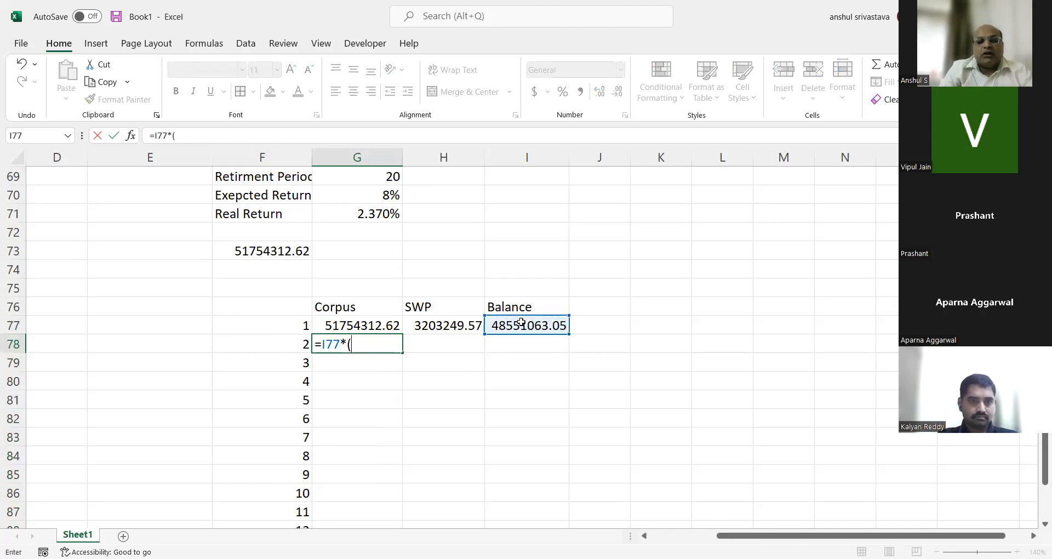
left_click(390, 195)
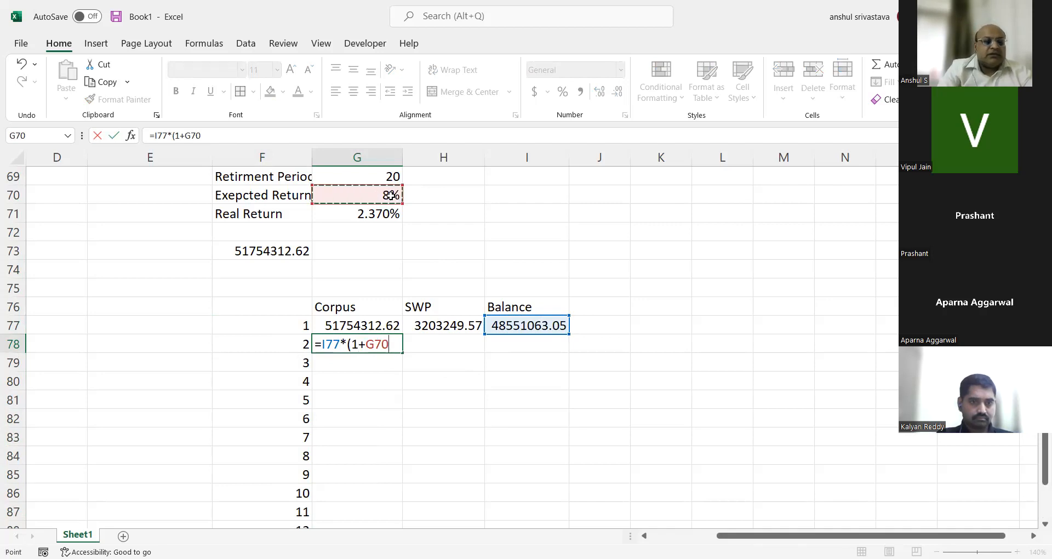
key("F4")
type(")")
key("Return")
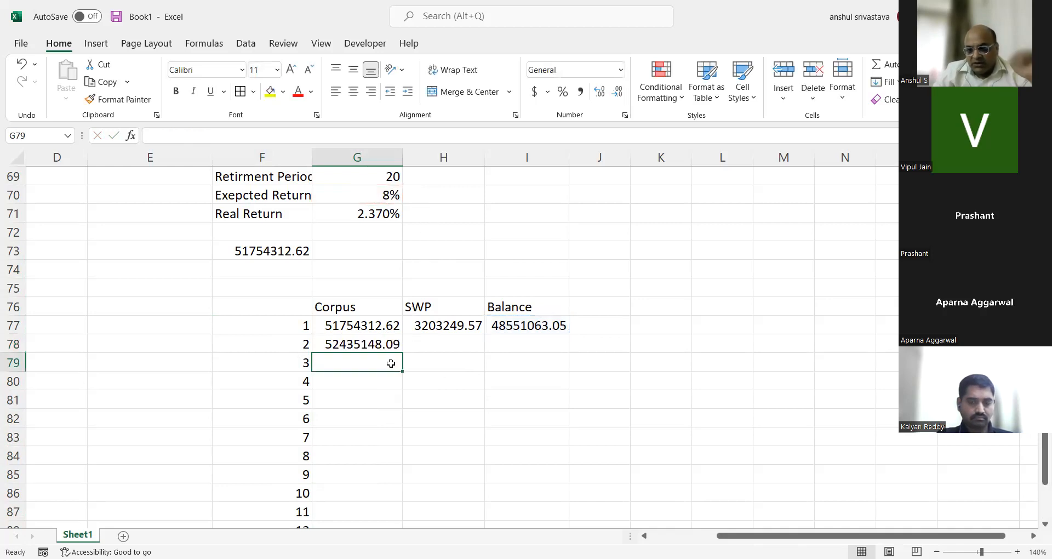
Step: Calculate the second year's SWP in H78 by inflating the first withdrawal with =H77*(1+G66)
left_click(426, 347)
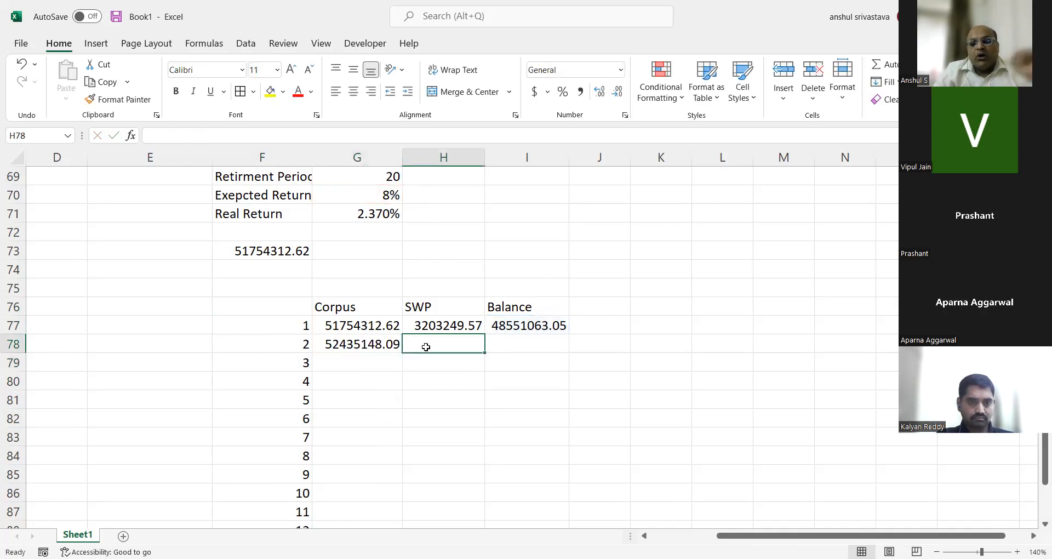
type("=")
left_click(428, 347)
scroll(505, 265, "up", 1)
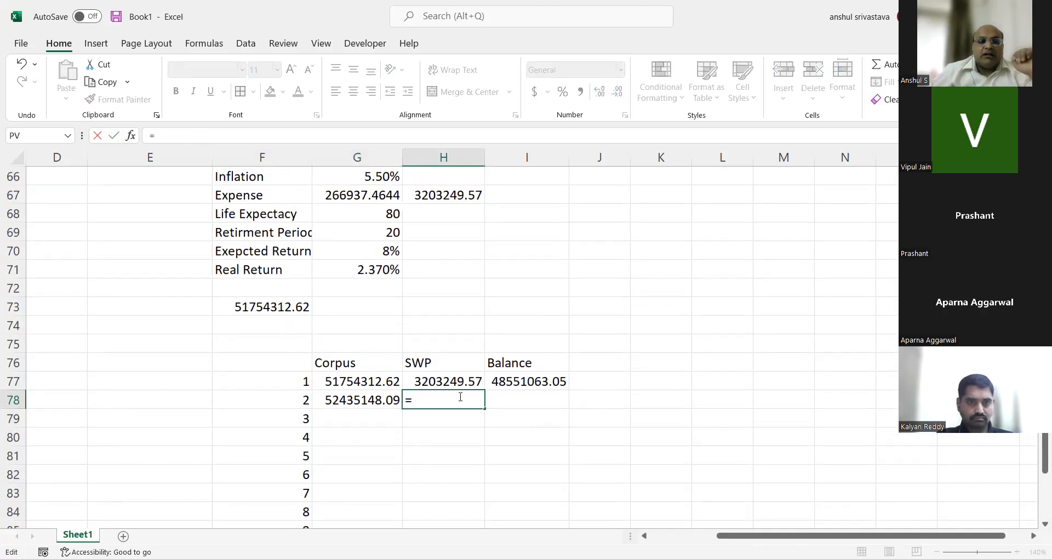
left_click(432, 379)
type("*")
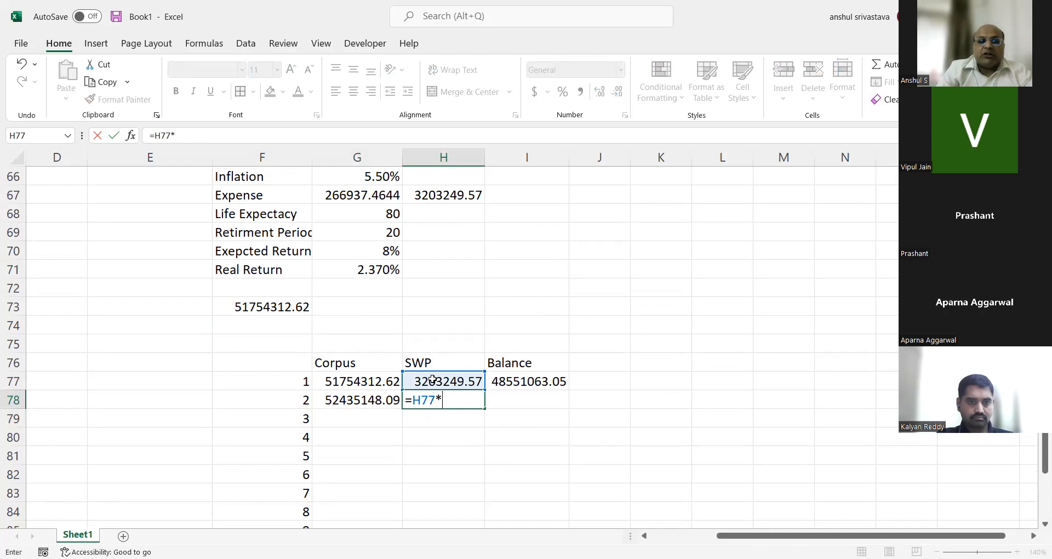
type("(1+")
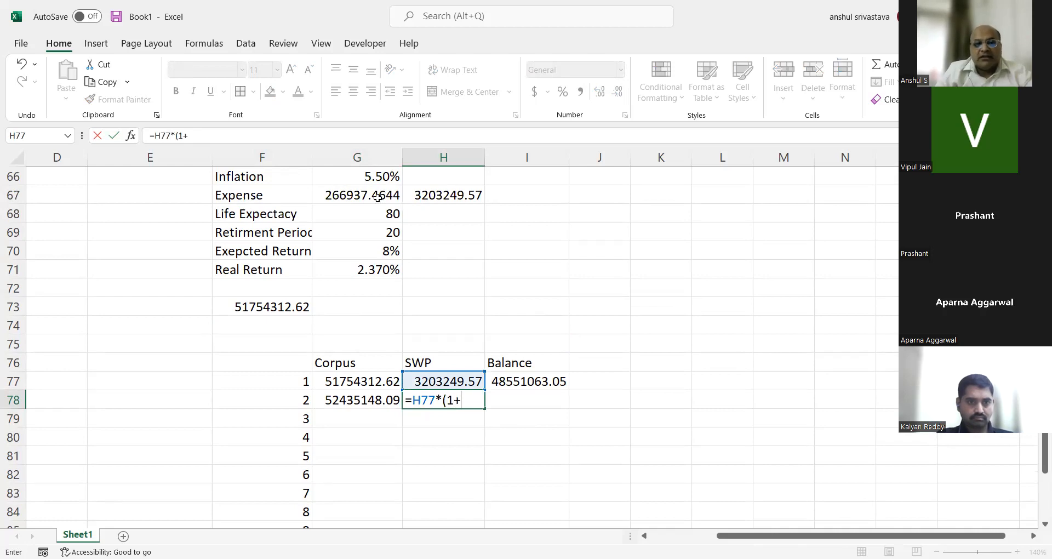
left_click(383, 174)
type(")")
key("Return")
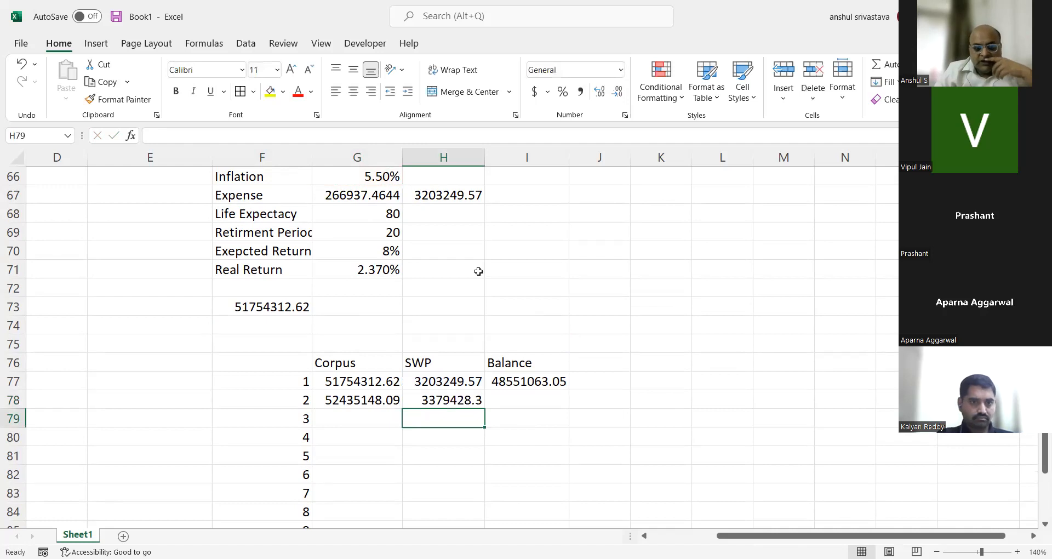
Step: Calculate the second year's balance in I78 with =G78-H78
left_click(528, 397)
type("=")
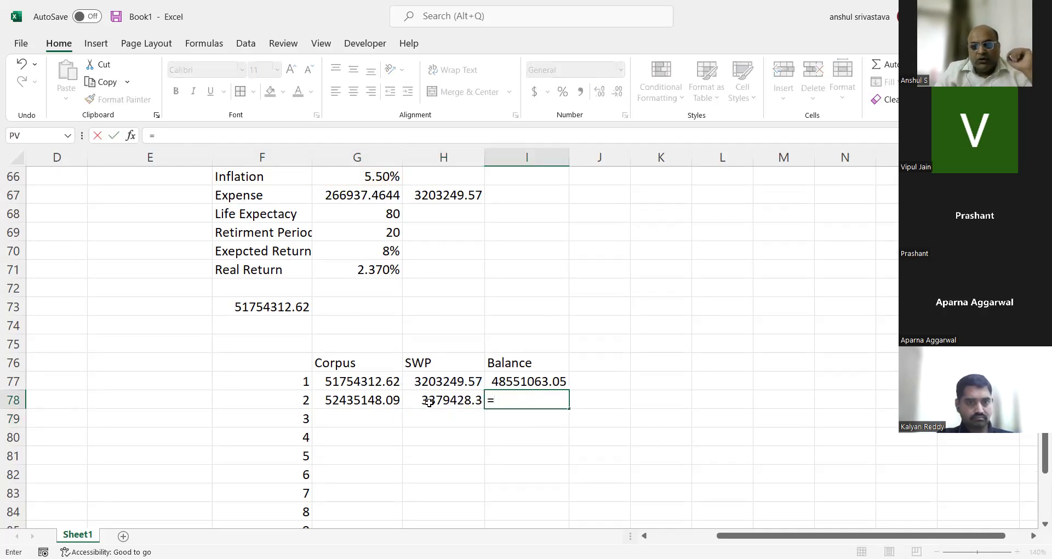
left_click(366, 399)
type("-")
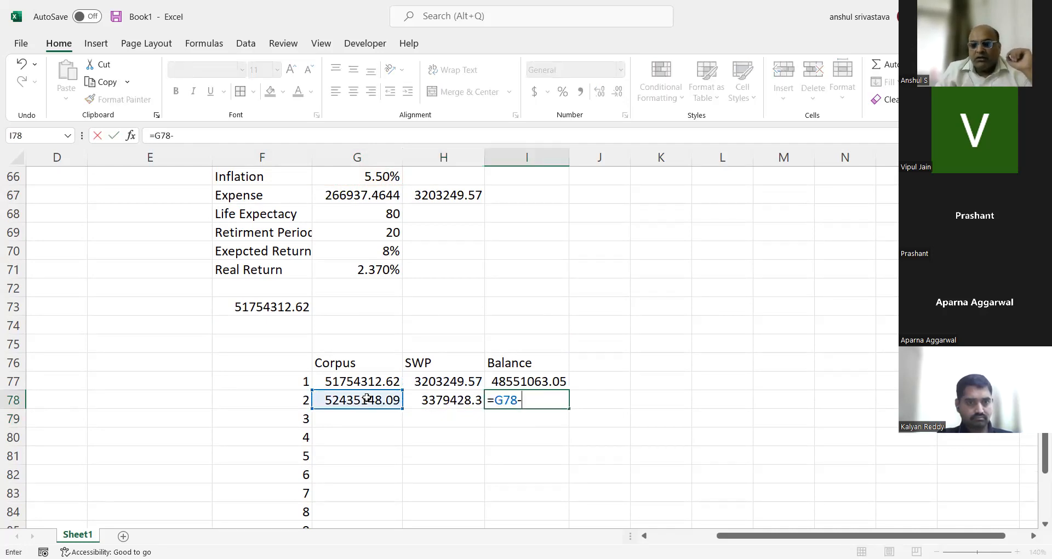
left_click(431, 408)
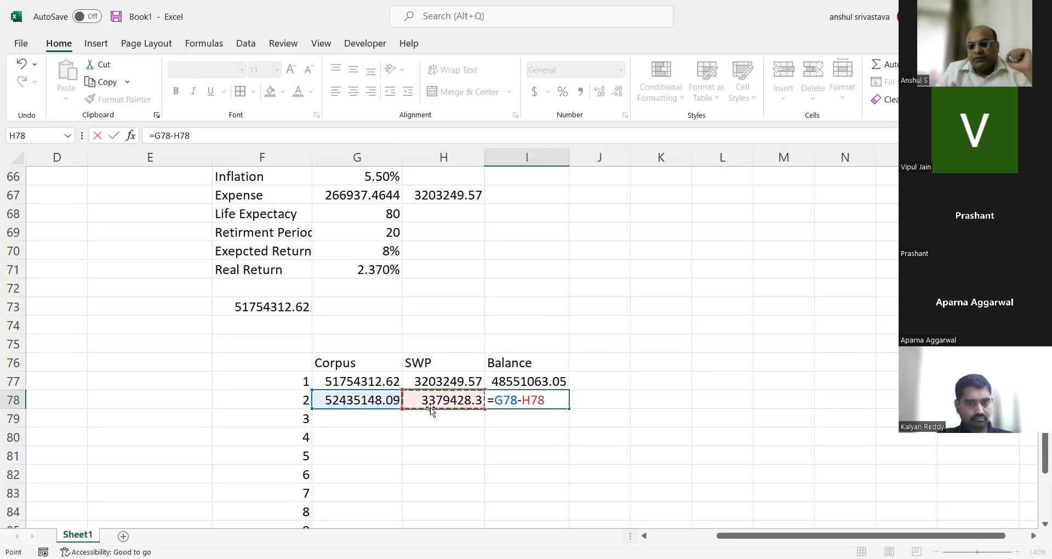
key("Return")
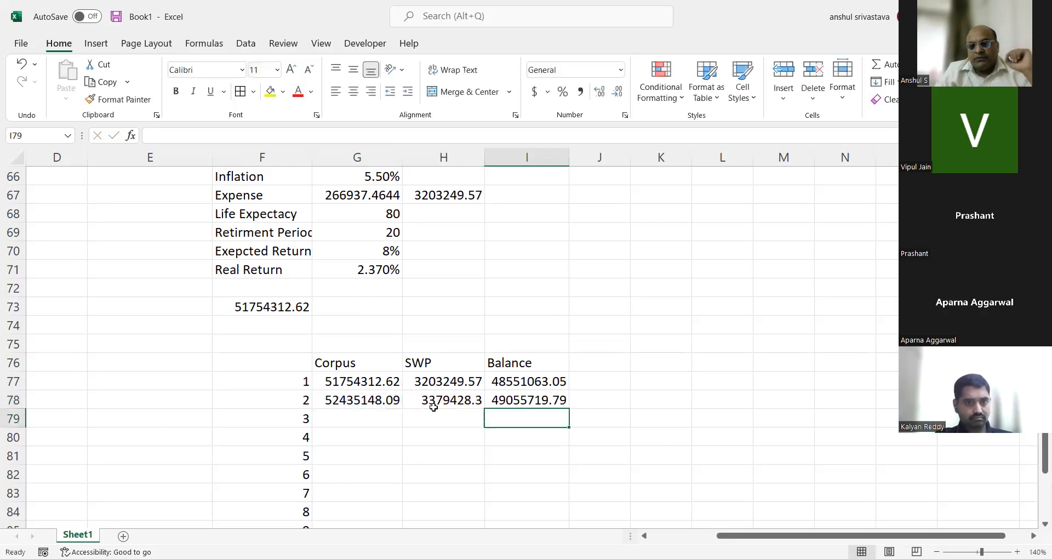
Step: Make the inflation reference in H78 absolute as $G$66 and check the SWP formula in H77
left_click(439, 401)
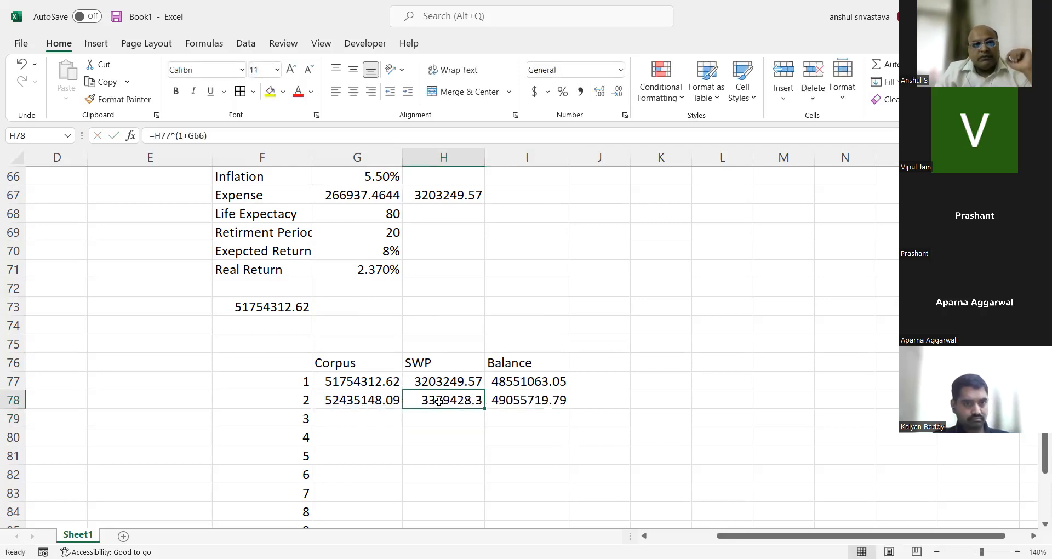
left_click(199, 136)
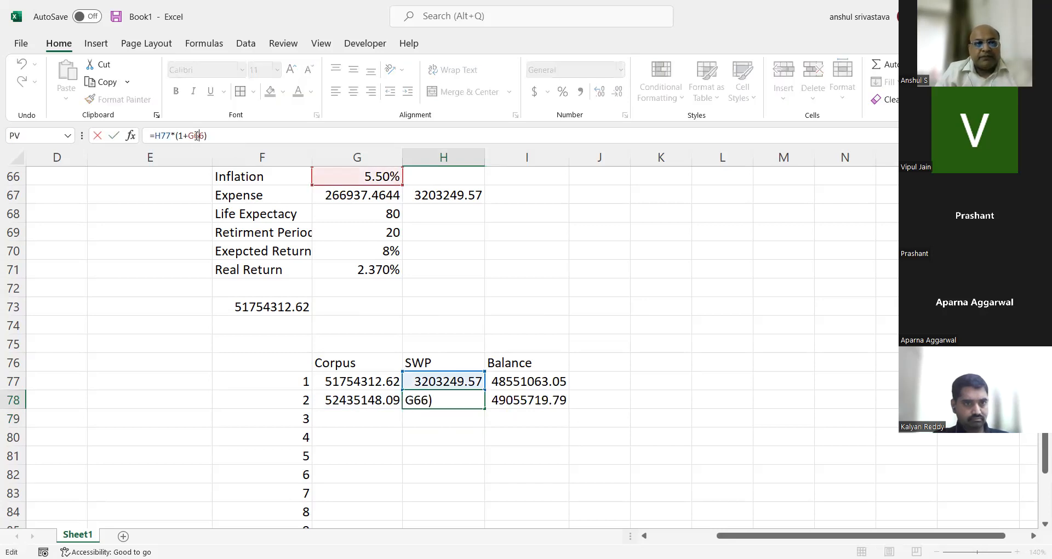
key("F4")
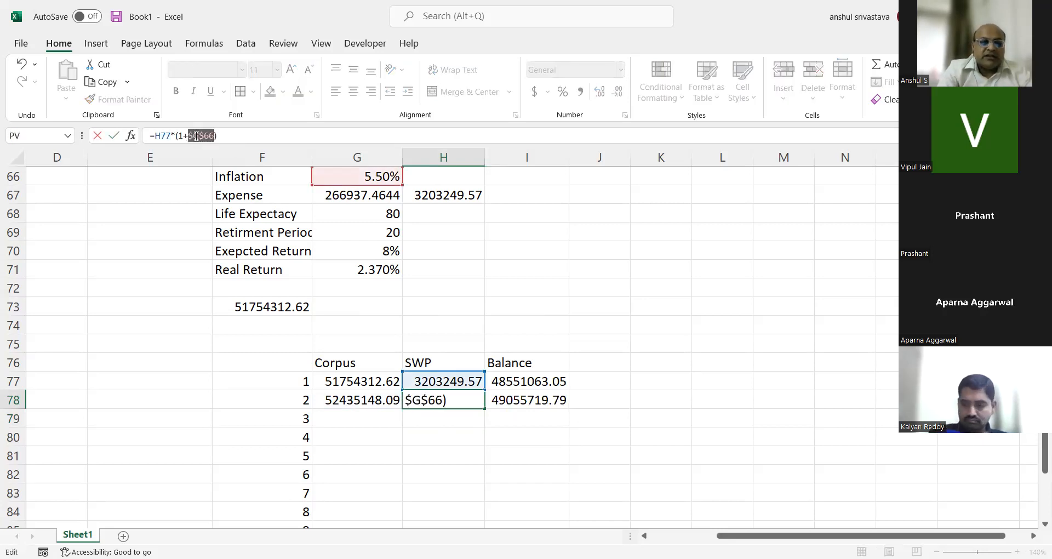
key("Return")
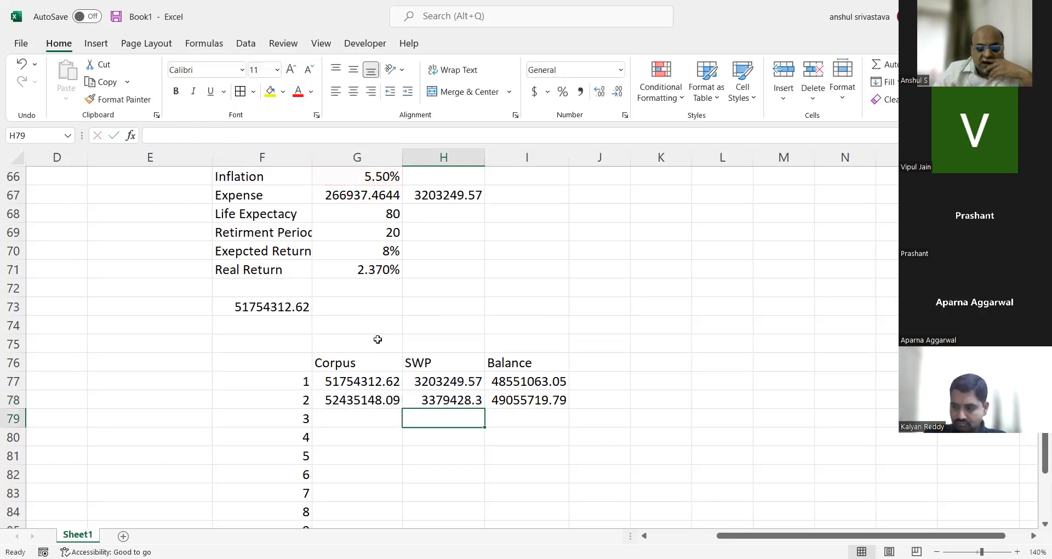
double_click(412, 382)
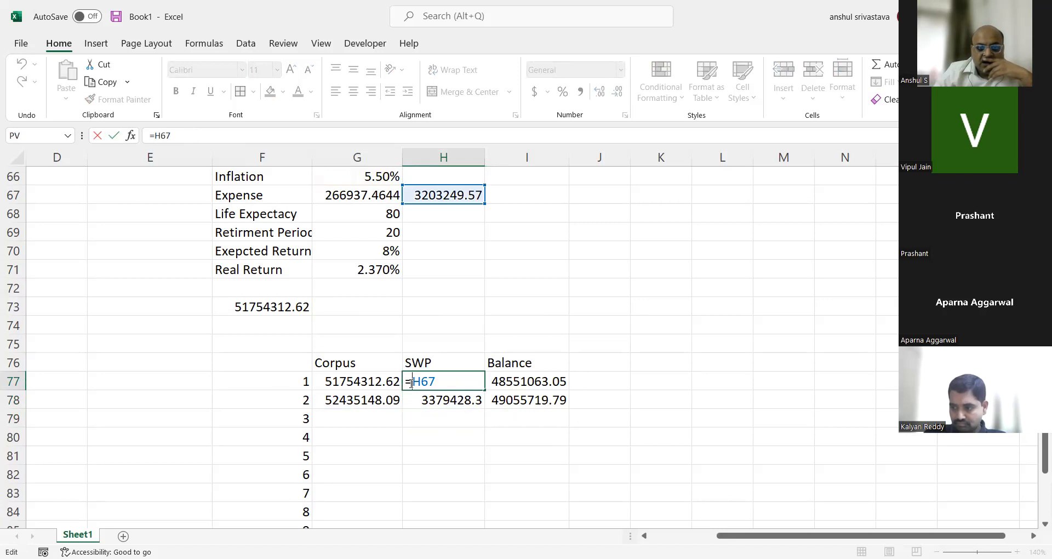
key("Return")
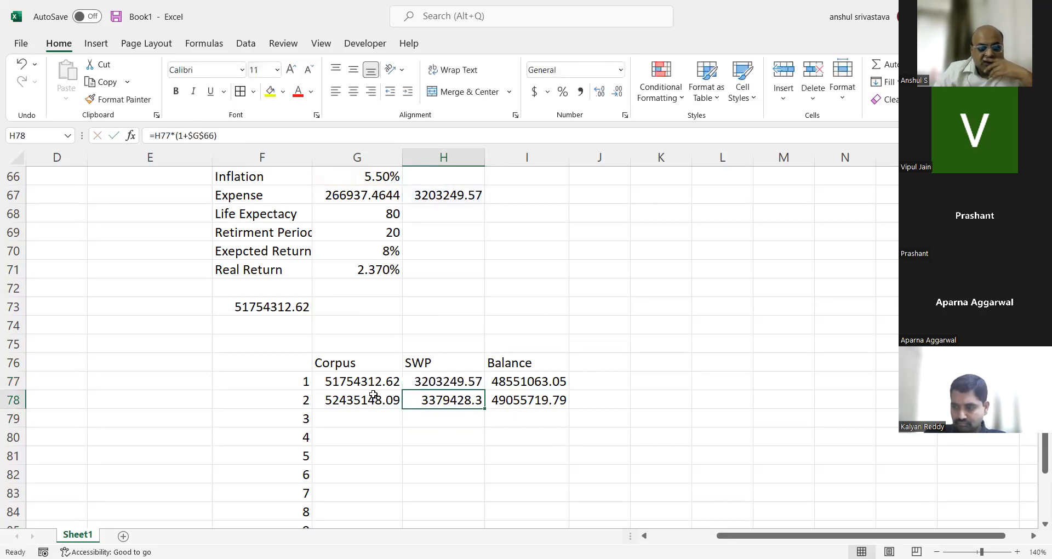
Step: Fill the second year's corpus, SWP and balance formulas from row 78 down to year 20 in row 96
left_click(373, 397)
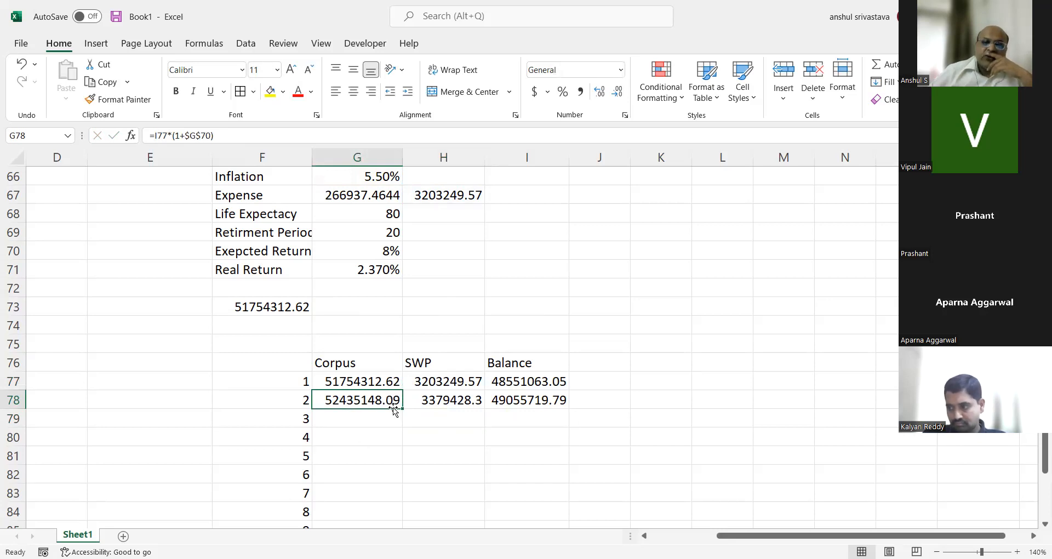
left_click_drag(401, 409, 357, 492)
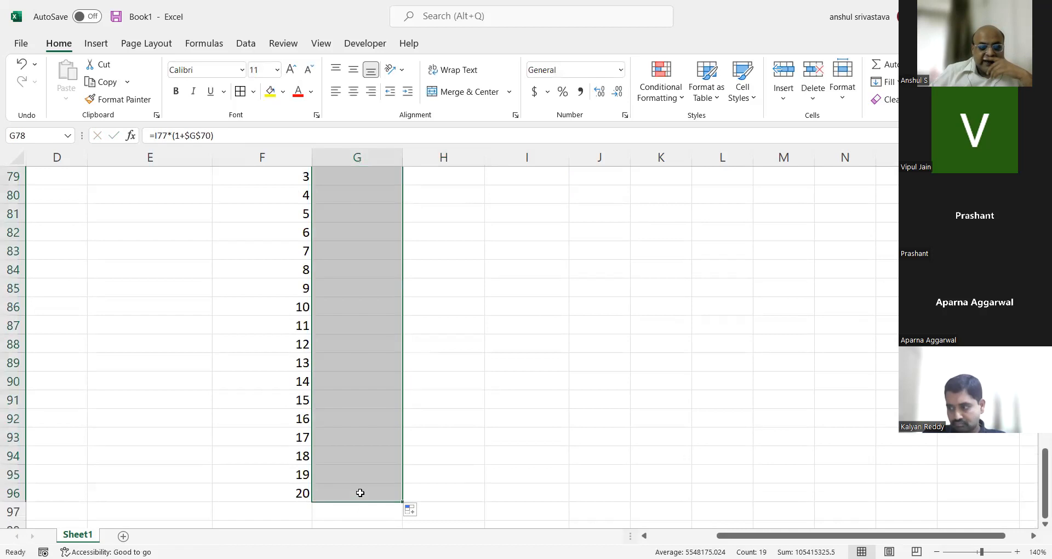
scroll(464, 439, "up", 4)
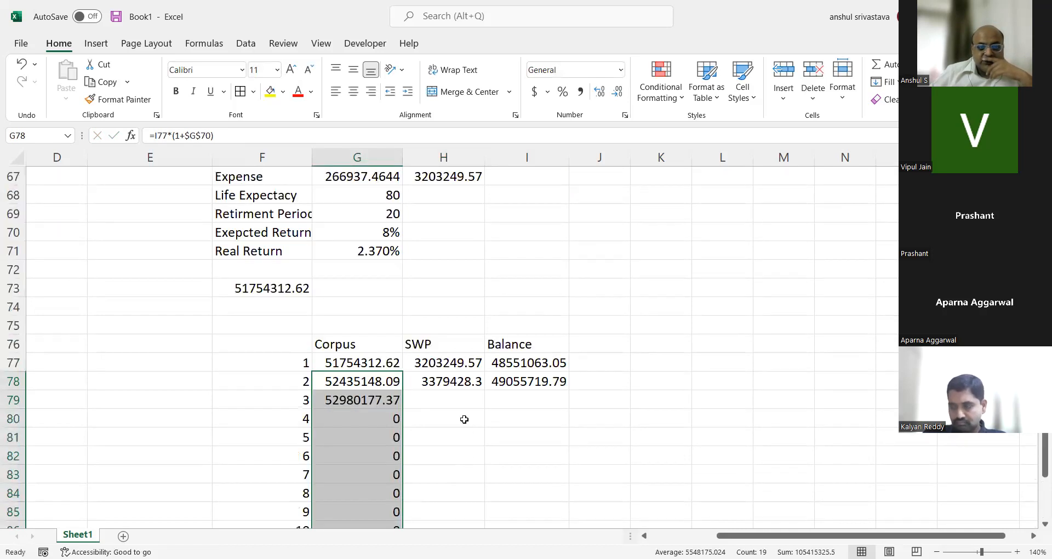
left_click(461, 379)
double_click(485, 389)
left_click(502, 378)
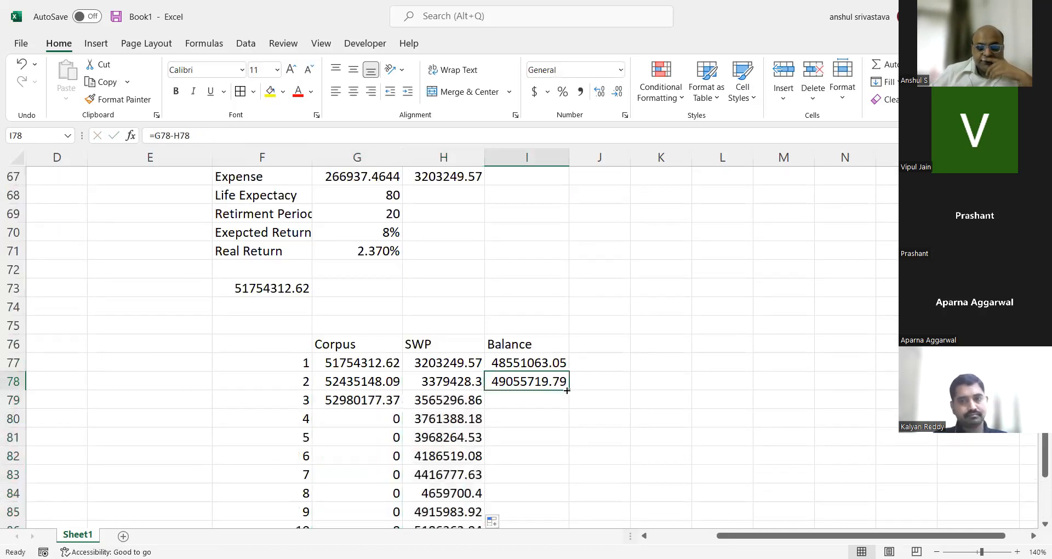
double_click(568, 390)
scroll(570, 387, "down", 5)
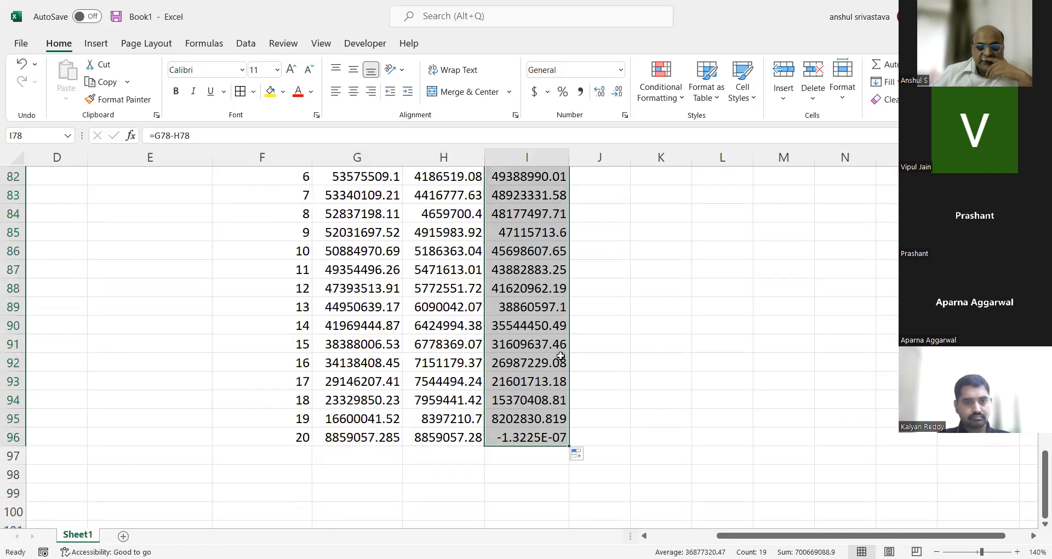
Step: Format the year 20 balance in I96 as a Number with 2 decimal places
left_click(511, 432)
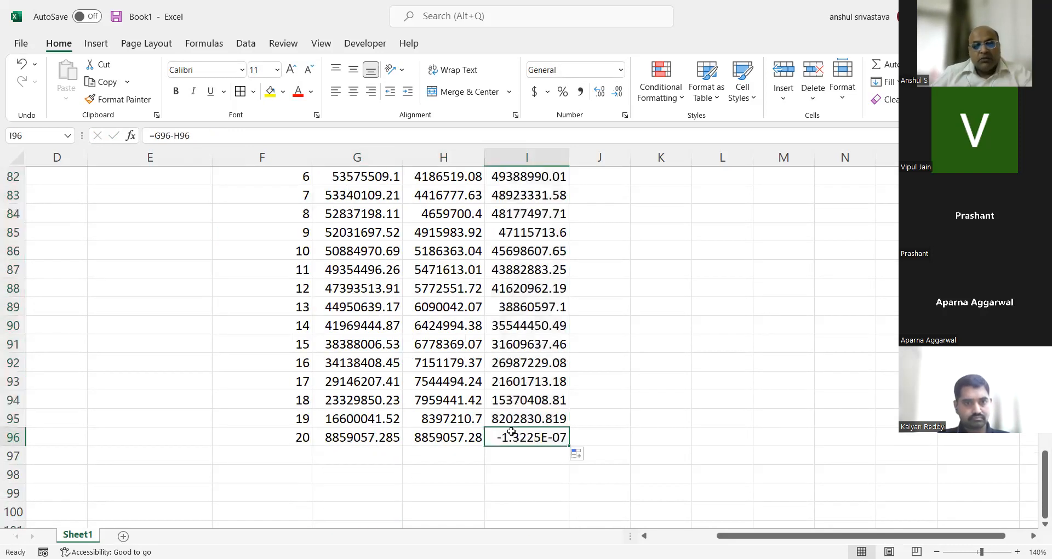
key("ctrl+1")
left_click(576, 285)
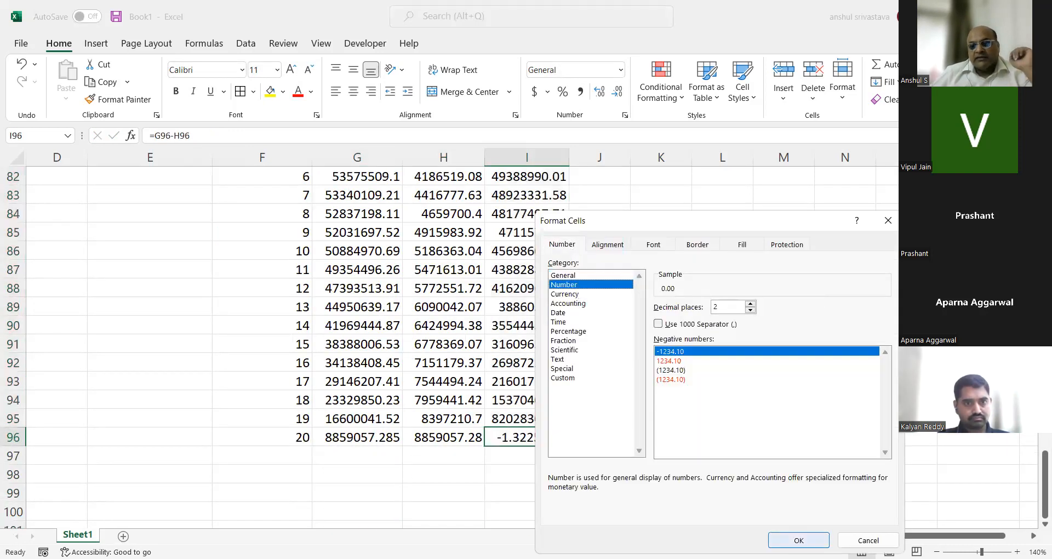
key("Return")
left_click(531, 459)
Step: Review how corpus, SWP and balance develop over the 20 years against the retirement inputs and the calculated corpus
scroll(531, 458, "up", 4)
scroll(531, 458, "down", 1)
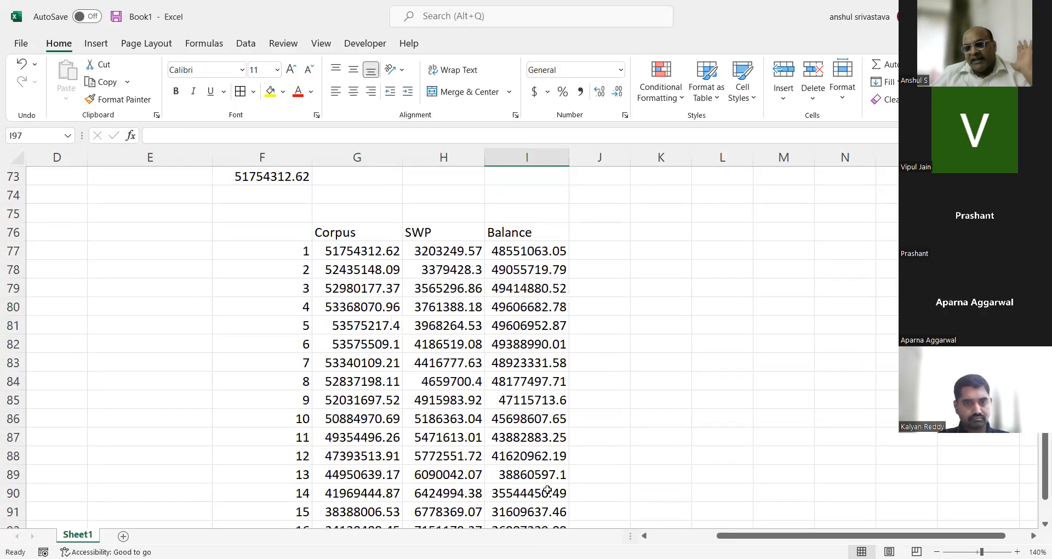
scroll(547, 489, "down", 1)
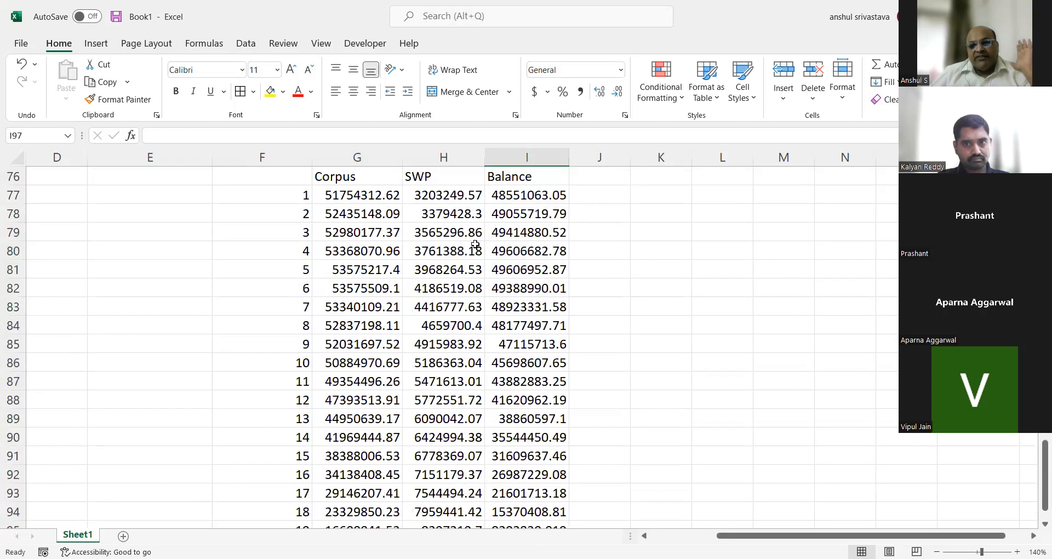
scroll(475, 244, "down", 1)
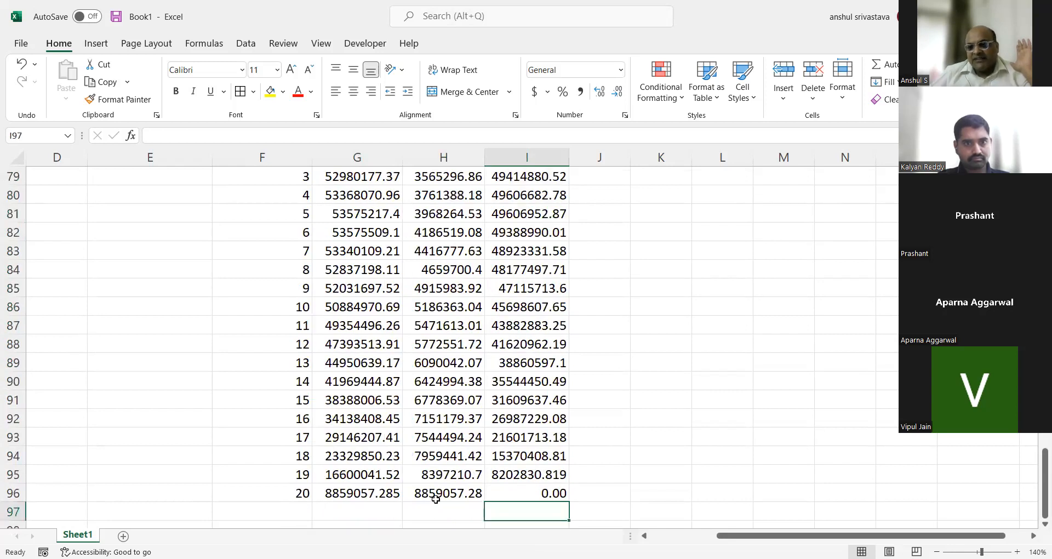
scroll(435, 499, "up", 4)
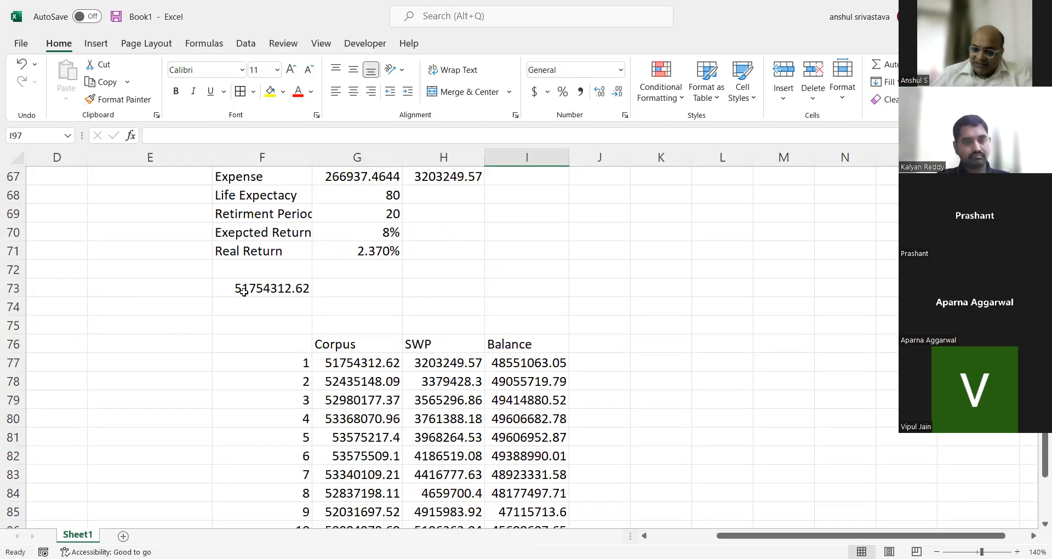
scroll(244, 291, "down", 4)
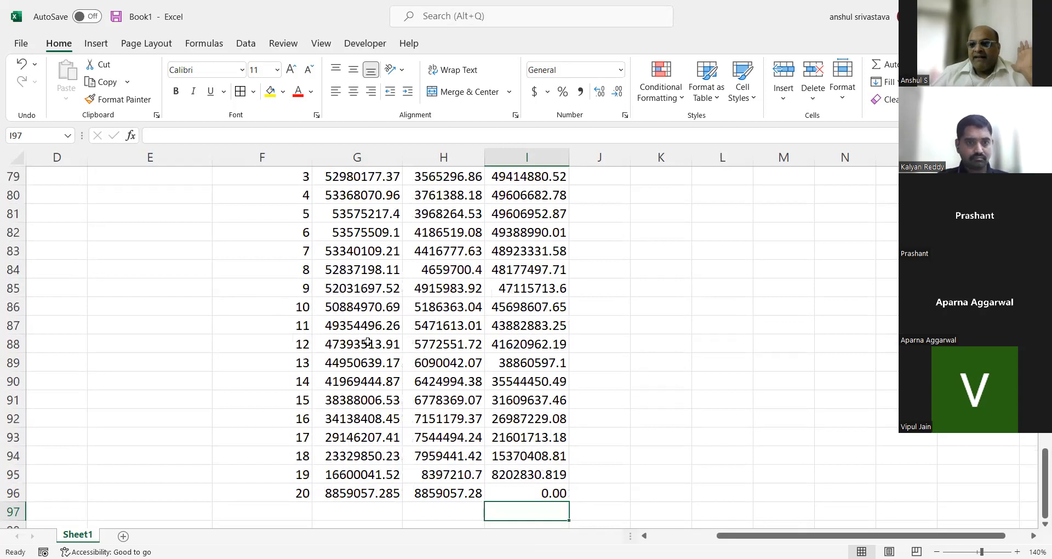
scroll(442, 361, "up", 2)
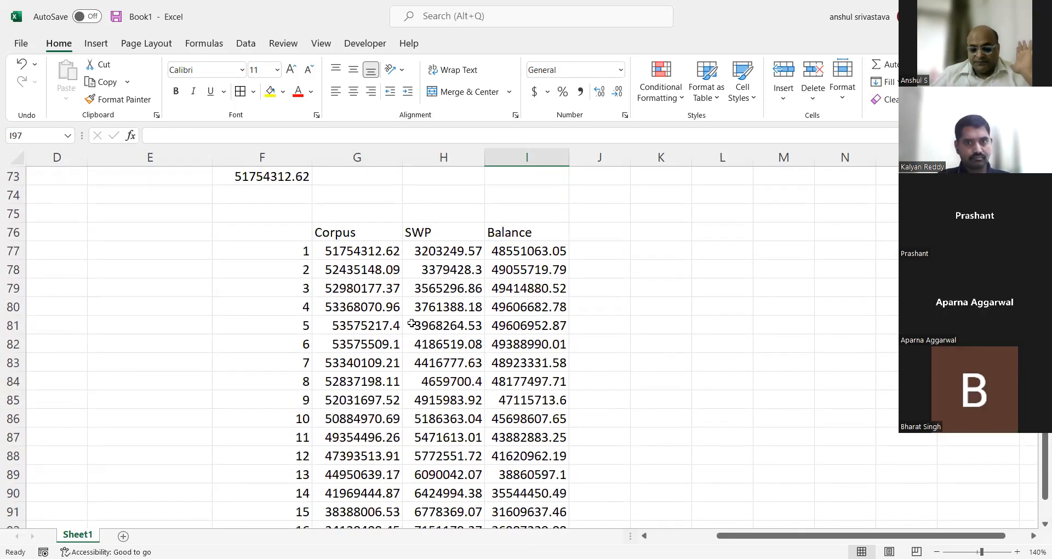
scroll(412, 323, "down", 3)
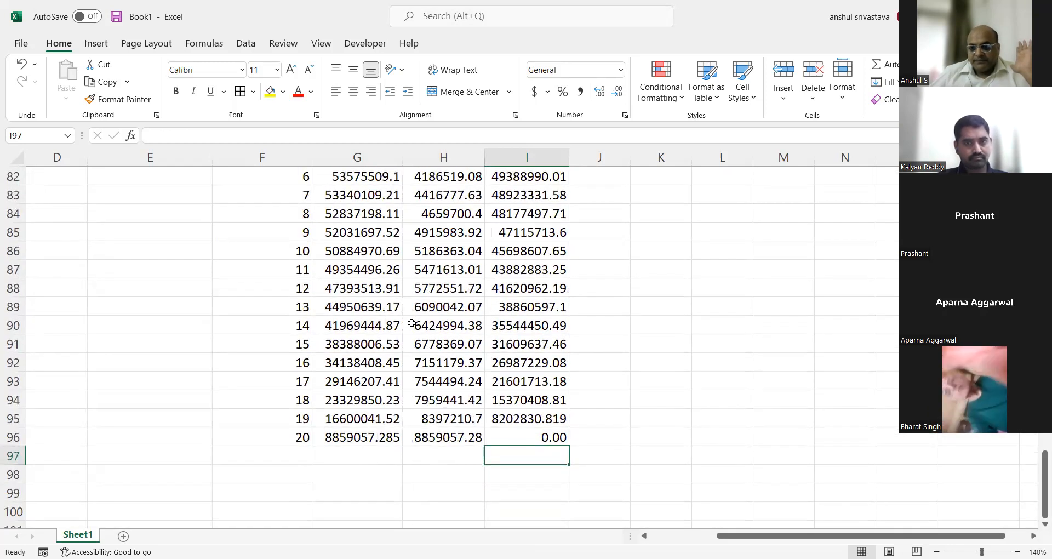
scroll(414, 310, "up", 4)
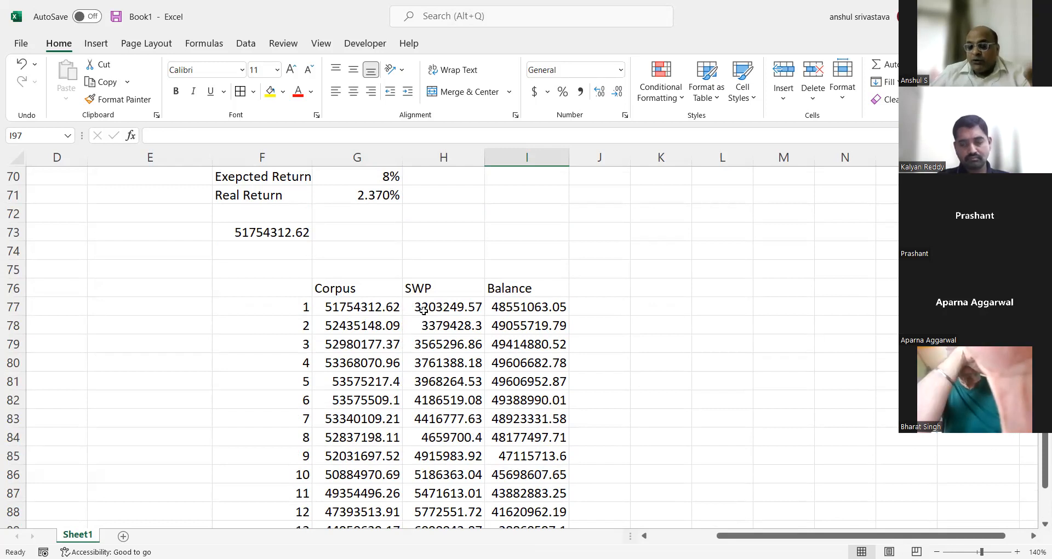
scroll(425, 318, "up", 3)
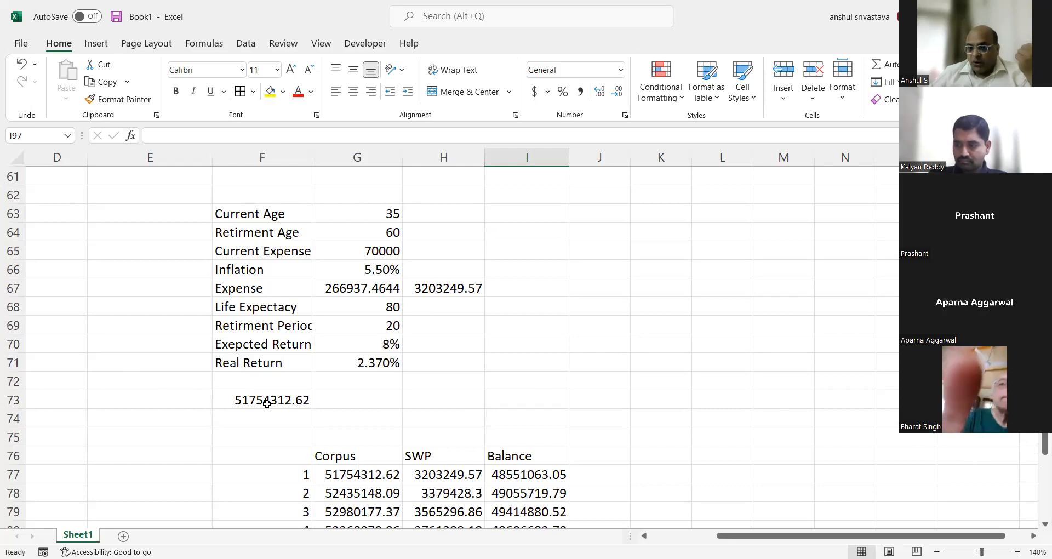
scroll(267, 403, "down", 1)
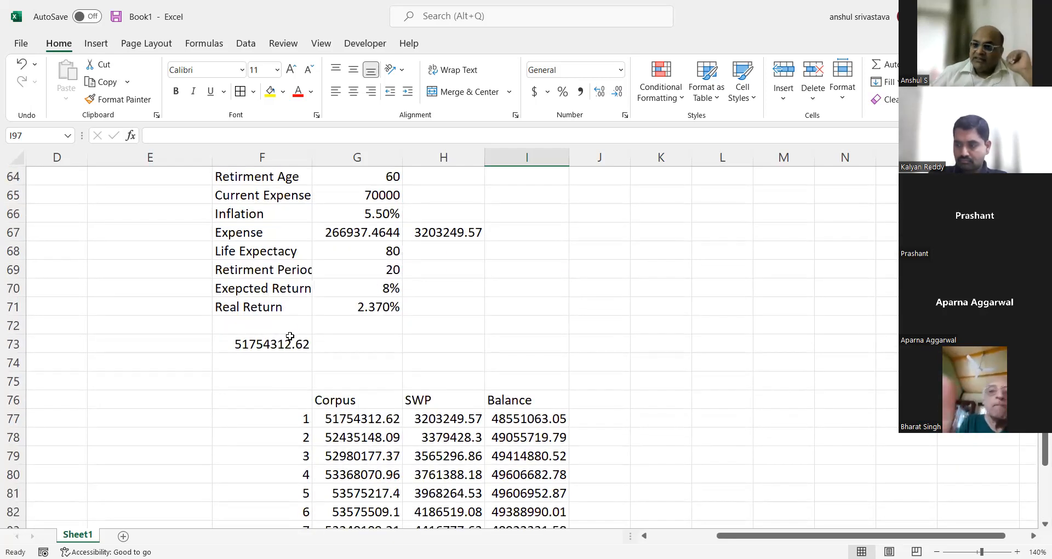
Step: Replace the calculated corpus in F73 with 400000 and check the yearly balances down to year 20
left_click(290, 336)
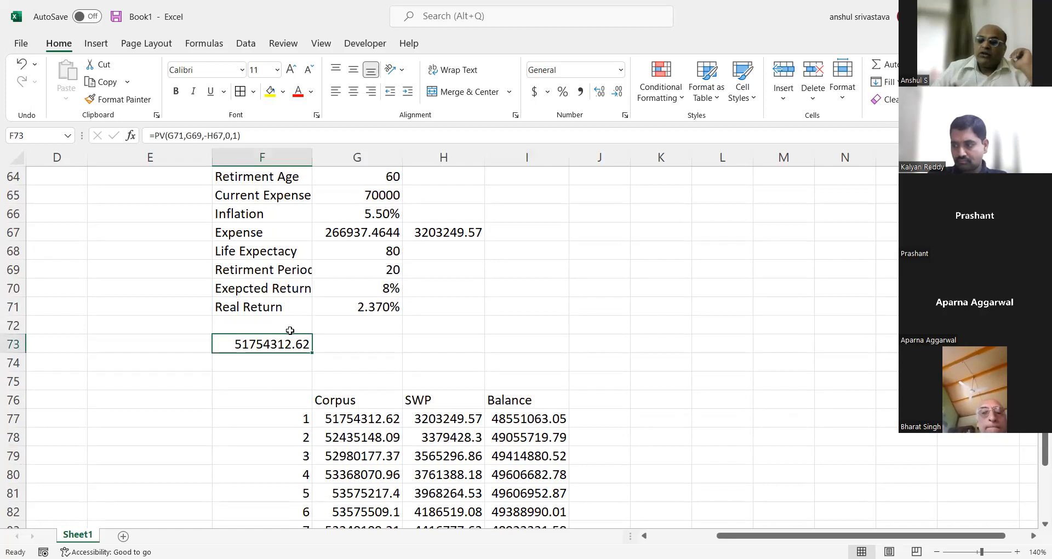
type("5000")
key("BackSpace")
key("BackSpace")
key("BackSpace")
key("BackSpace")
type("400000")
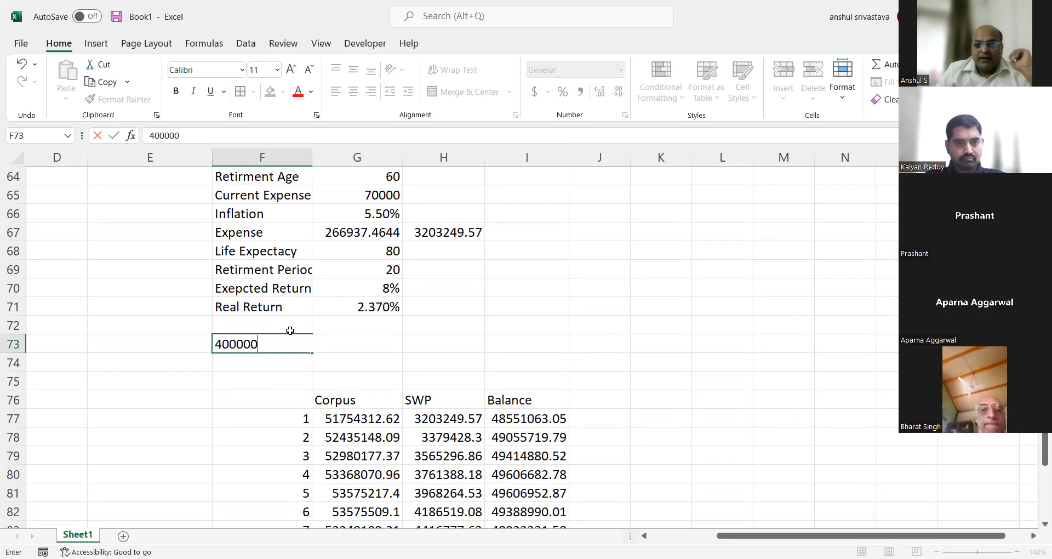
key("Return")
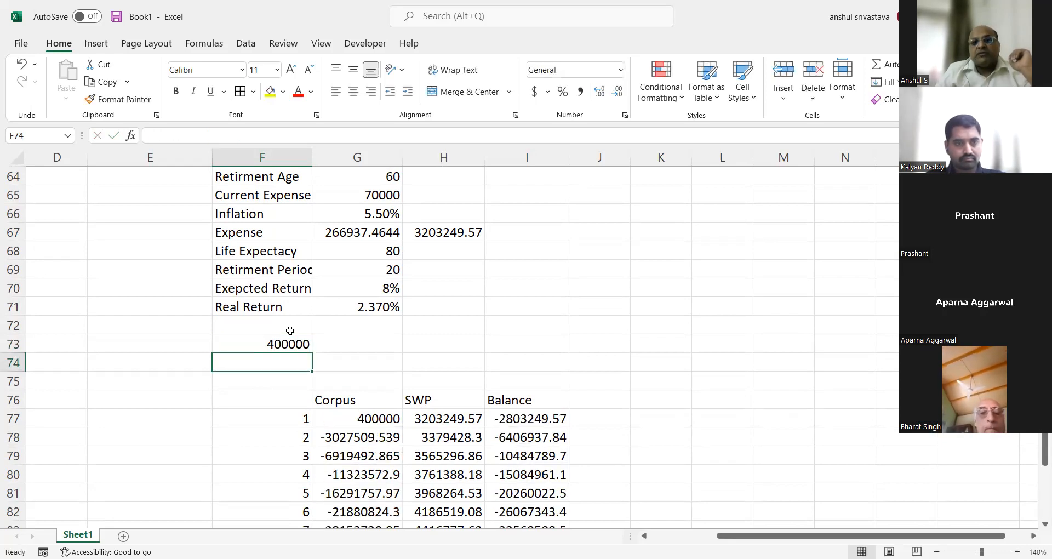
scroll(392, 369, "down", 5)
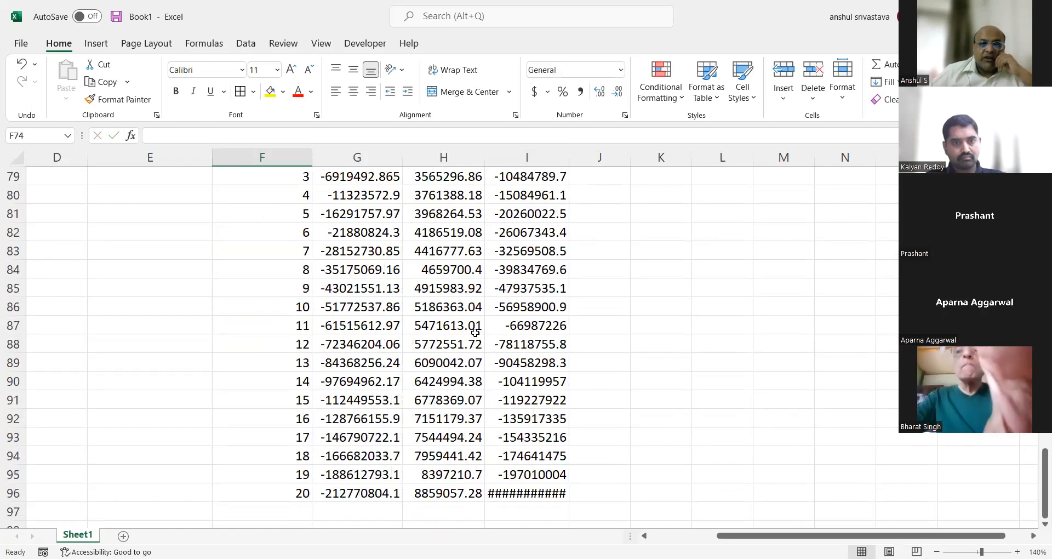
Step: Set the corpus in F73 to 40000000 and check in which year the balance runs out
scroll(471, 329, "up", 3)
left_click(262, 232)
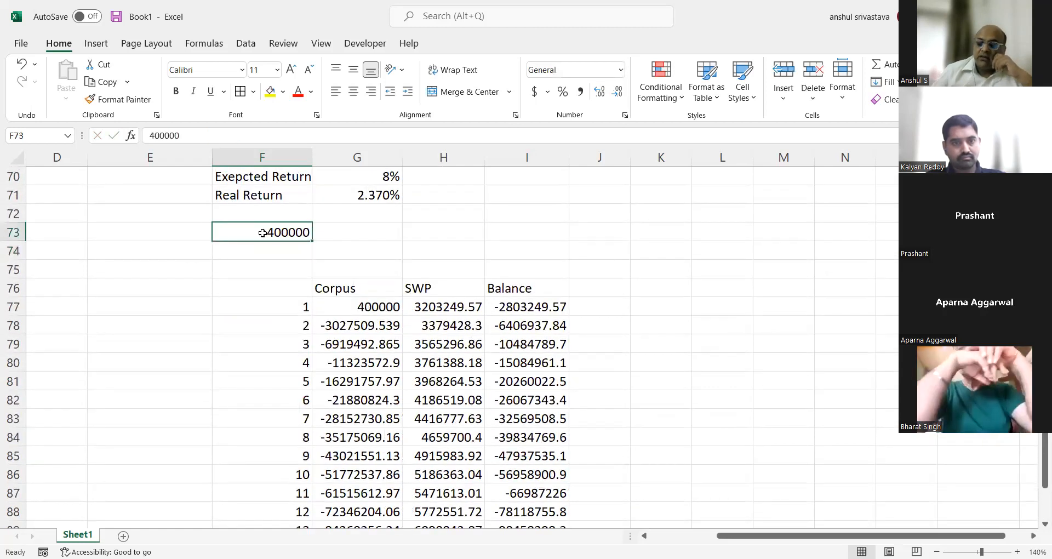
type("40000000")
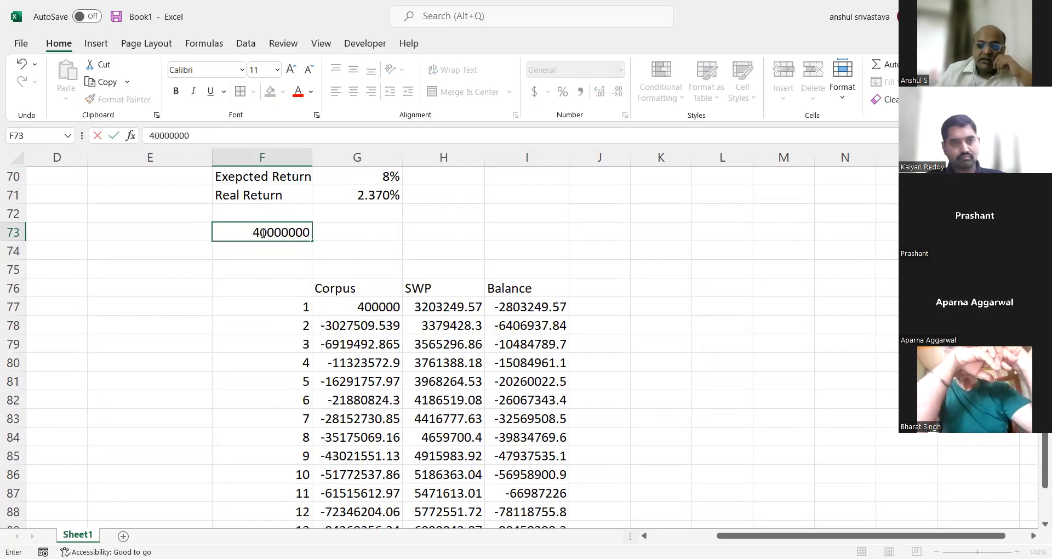
key("Return")
scroll(296, 263, "down", 3)
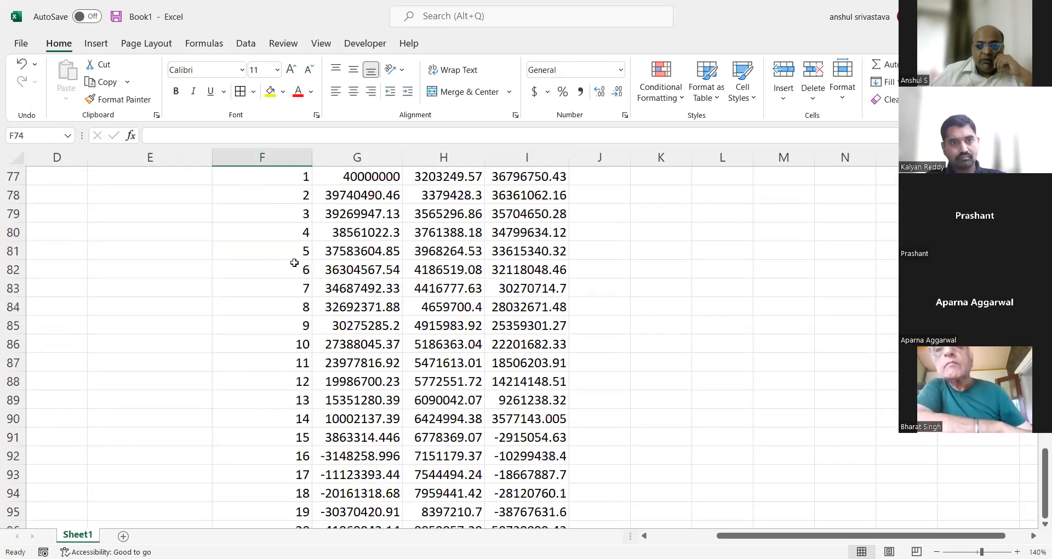
scroll(352, 405, "down", 1)
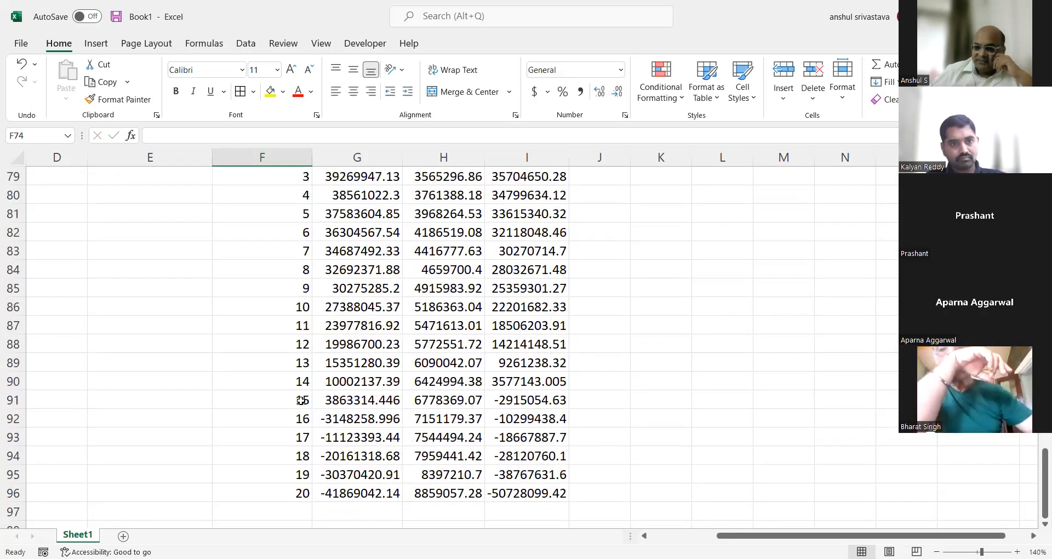
Step: Examine the annual expense in H67, the year 20 balance in I96, the corpus in F73 and the expected return in G70
scroll(319, 399, "up", 6)
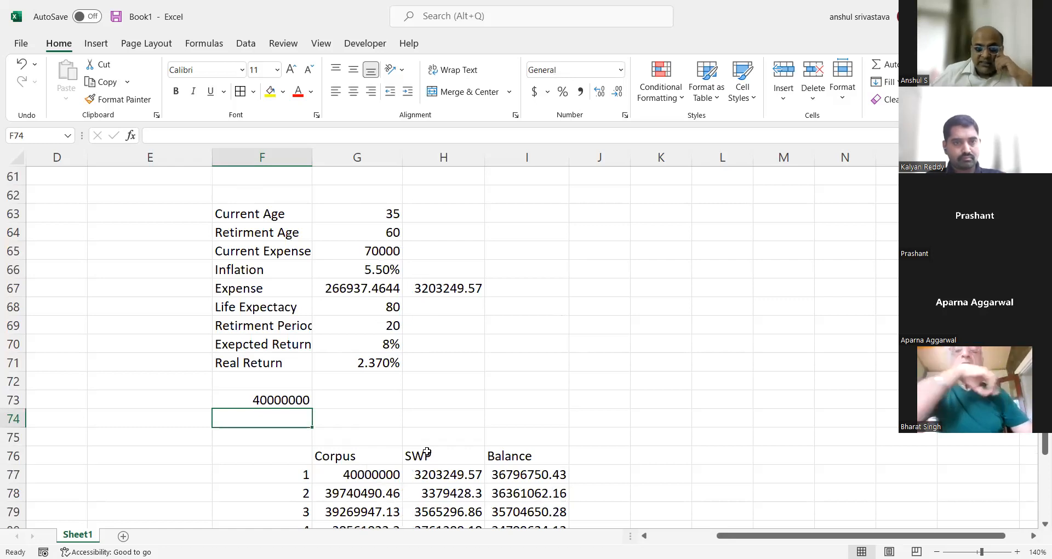
left_click(414, 475)
left_click(418, 286)
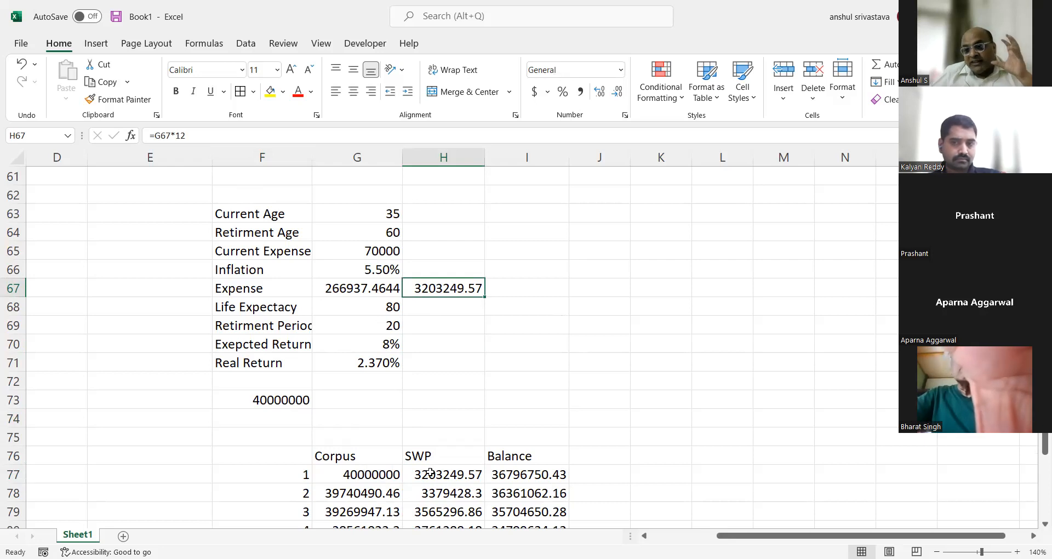
scroll(431, 472, "down", 7)
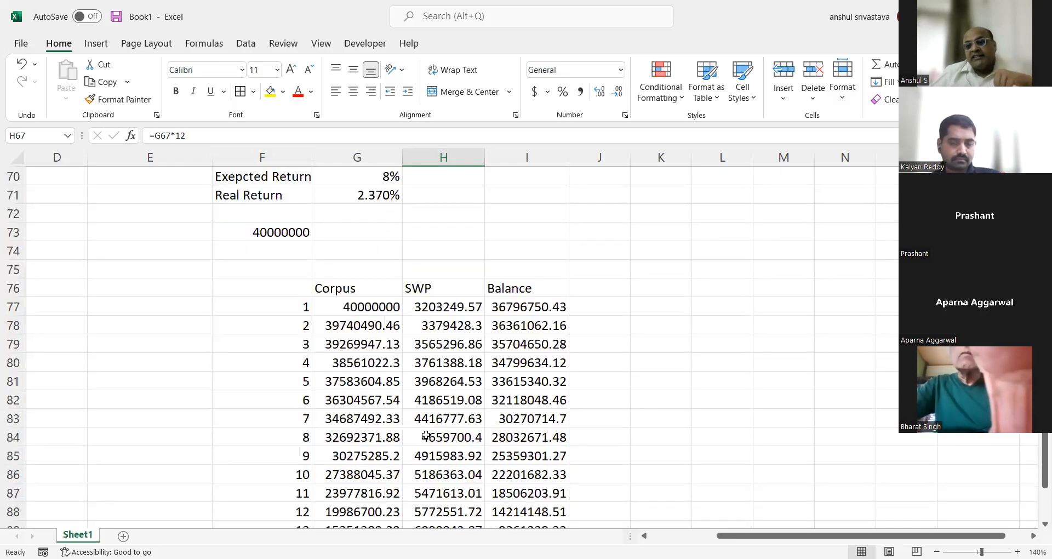
left_click(521, 436)
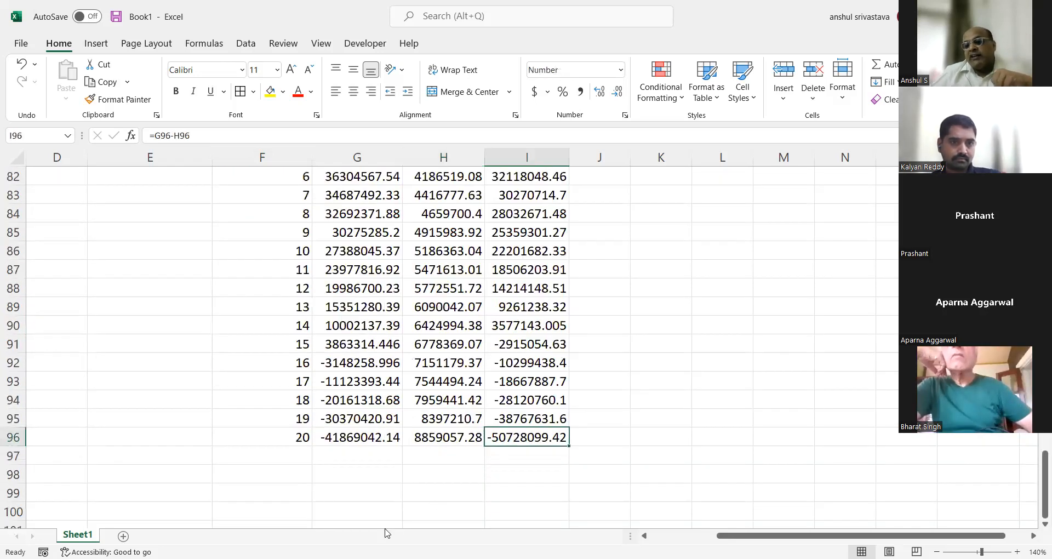
scroll(518, 415, "up", 3)
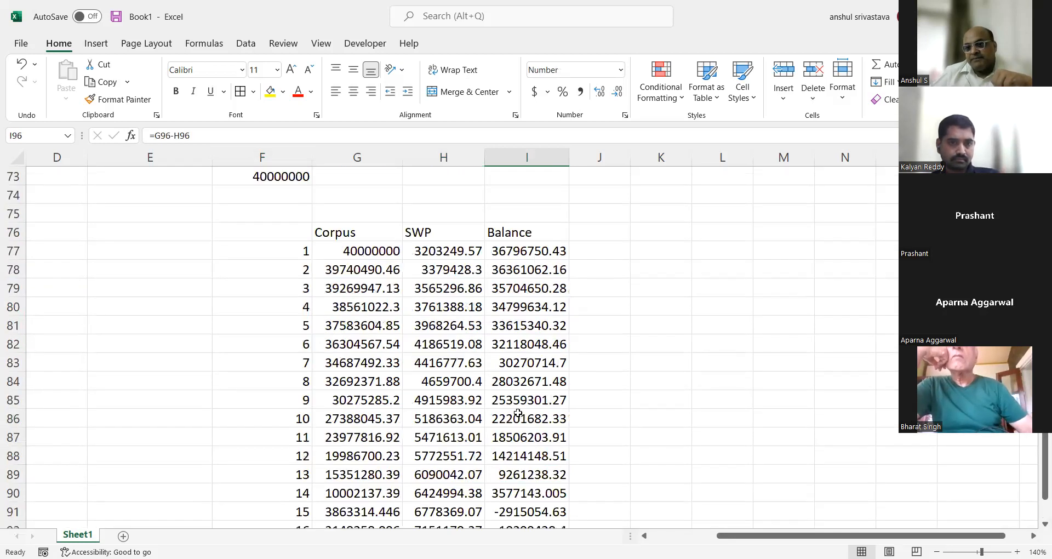
scroll(518, 413, "up", 2)
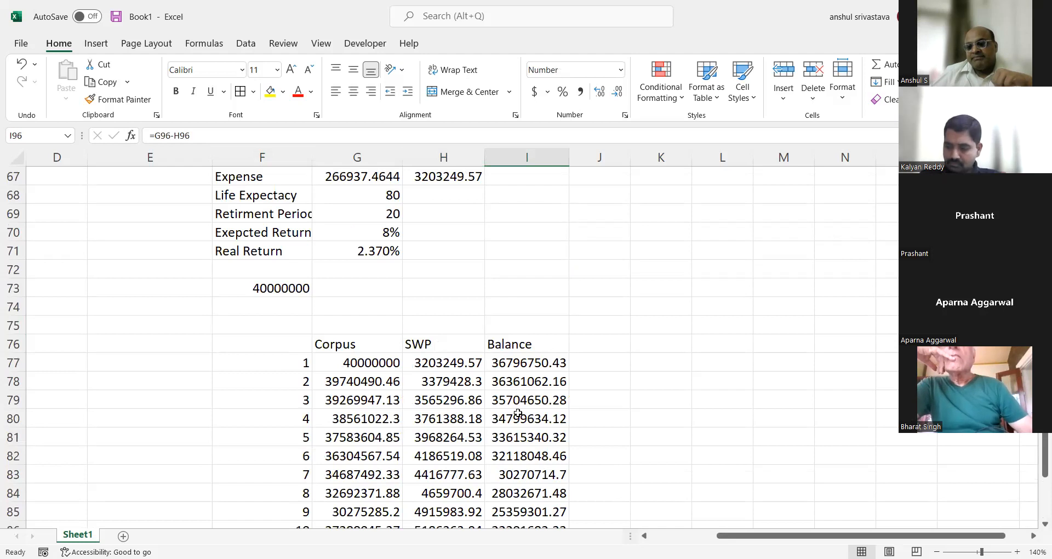
left_click(267, 290)
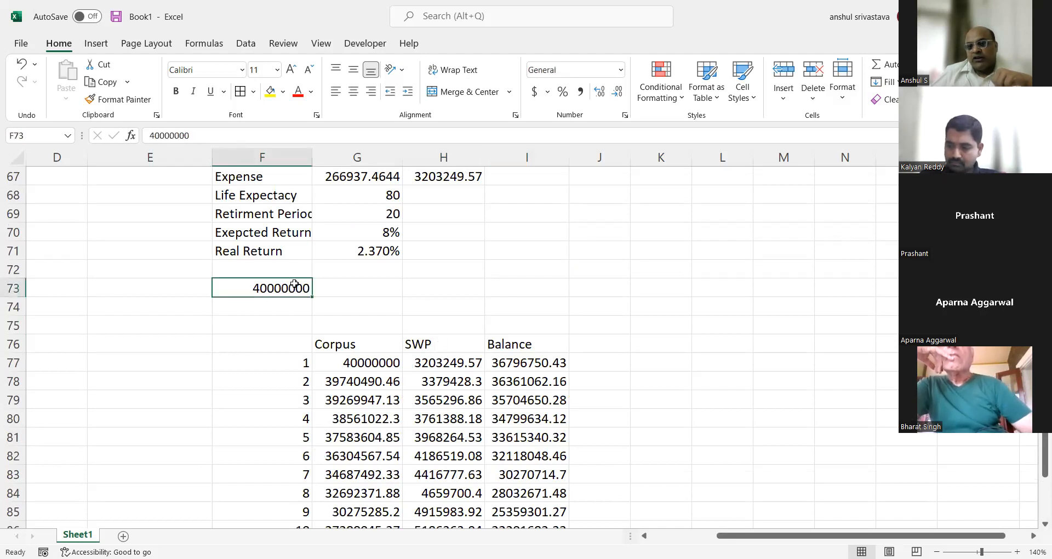
scroll(419, 291, "up", 1)
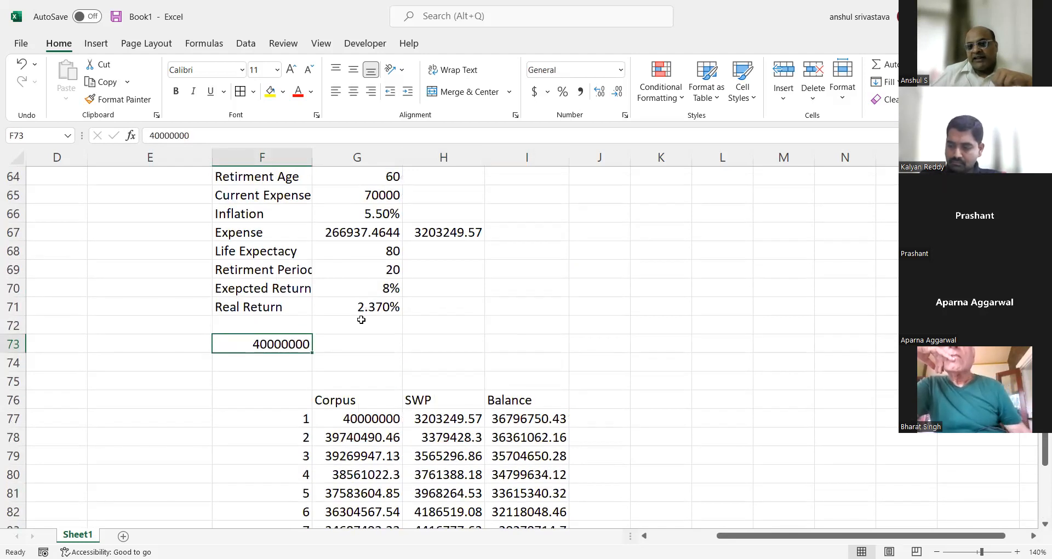
left_click(357, 292)
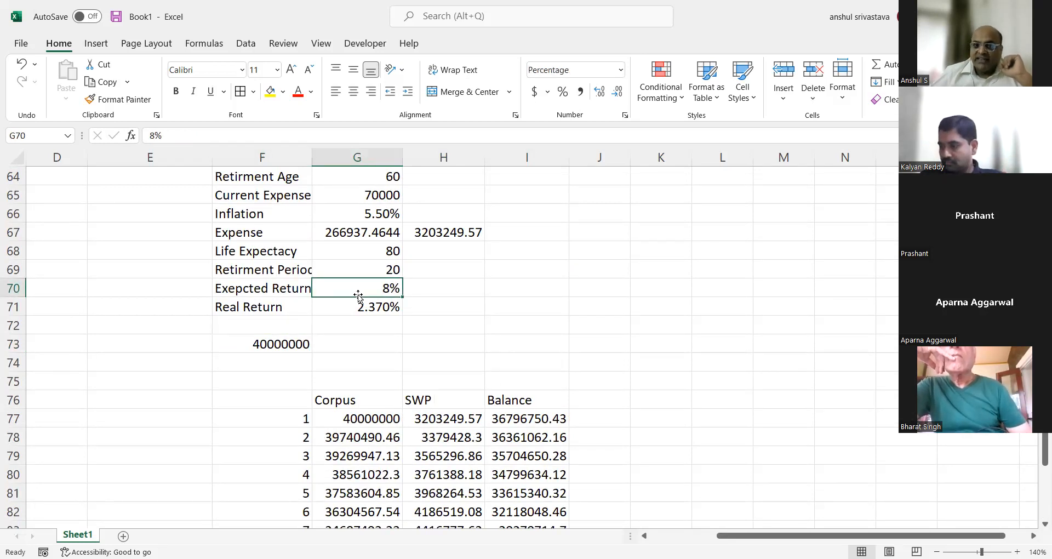
scroll(359, 297, "up", 1)
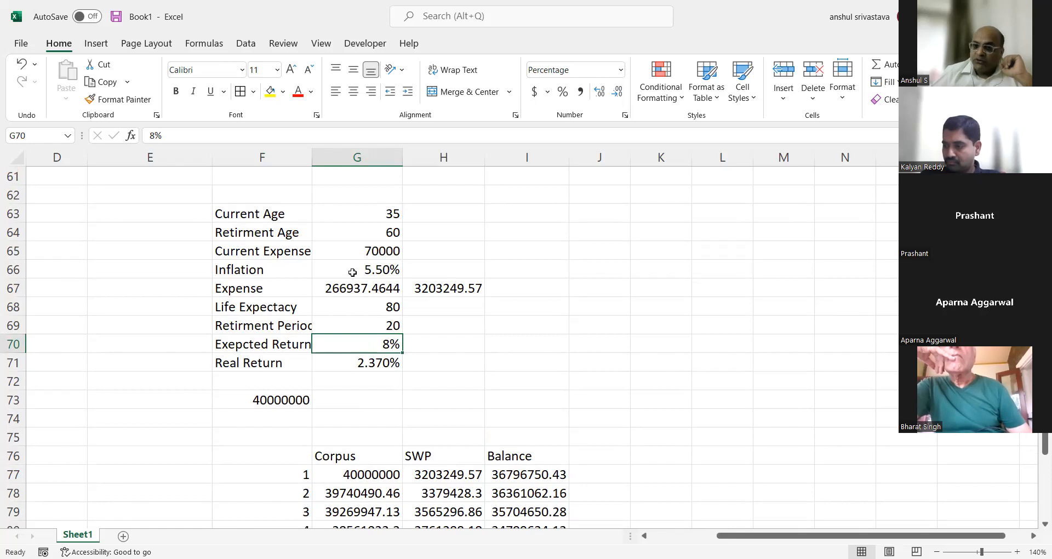
Step: Run Goal Seek to bring the year 20 balance in I96 to 0 by changing the expected return in G70
left_click(454, 293)
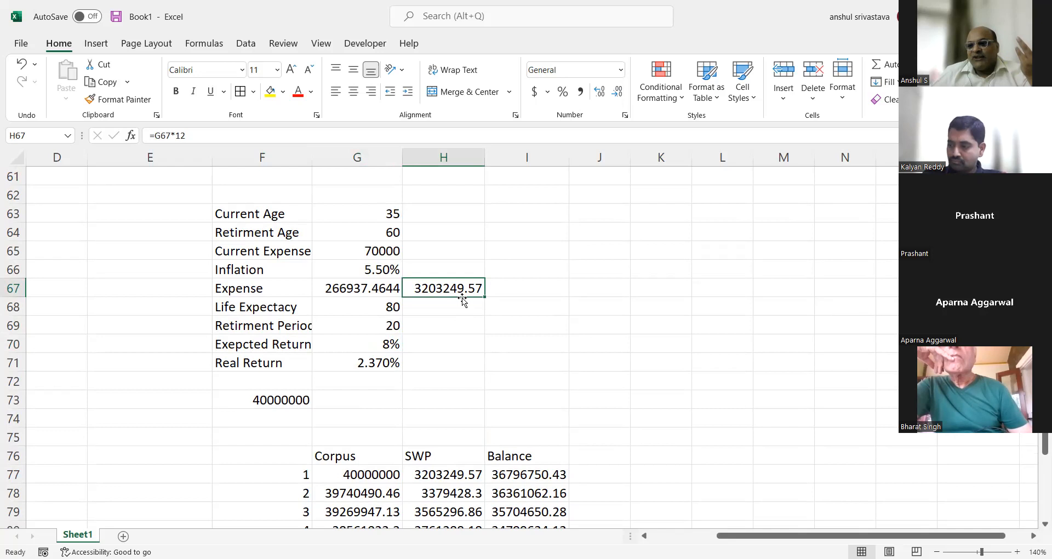
scroll(468, 306, "down", 2)
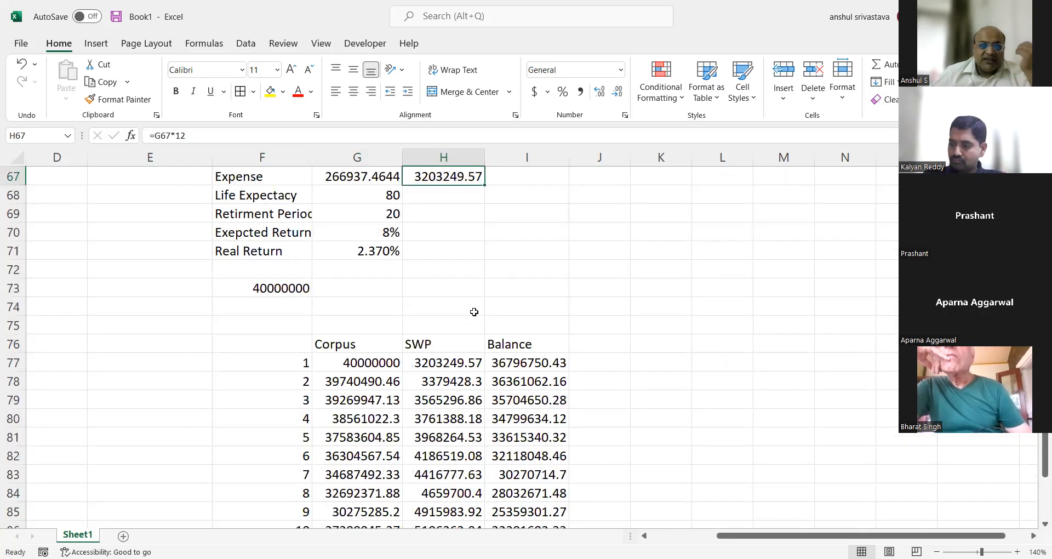
scroll(488, 372, "down", 3)
scroll(489, 373, "down", 4)
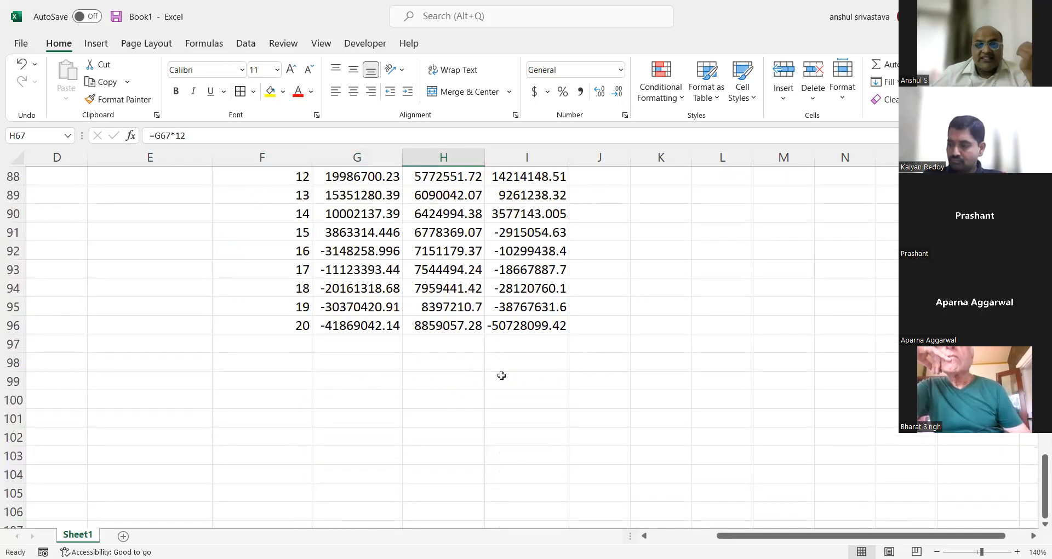
left_click(534, 327)
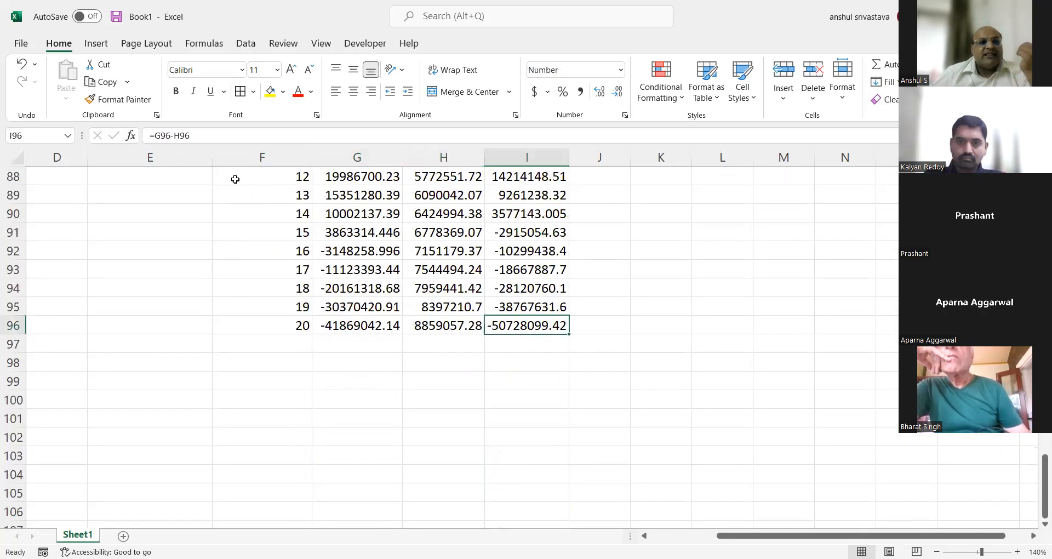
left_click(246, 44)
left_click(812, 106)
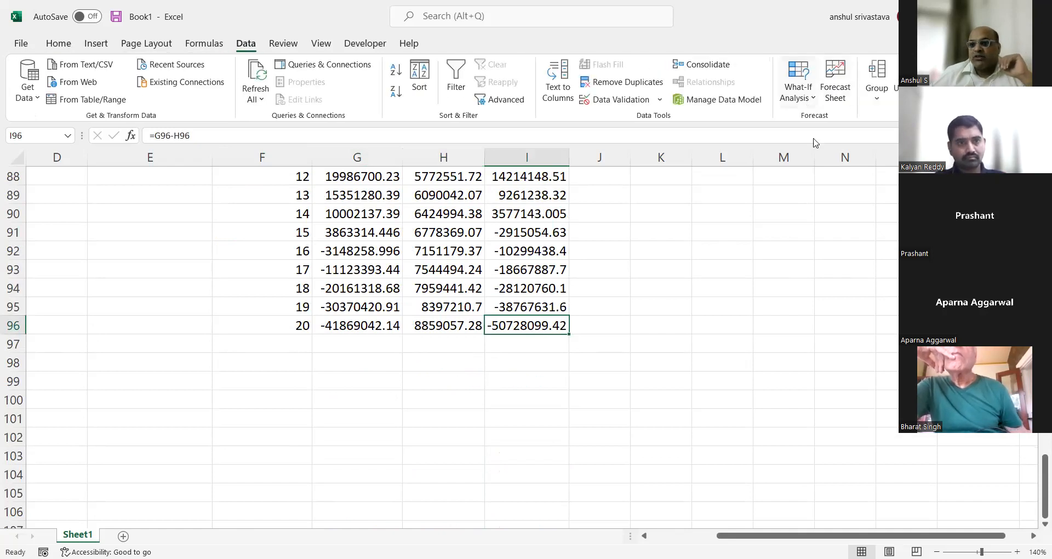
left_click(816, 139)
left_click(727, 378)
type("0")
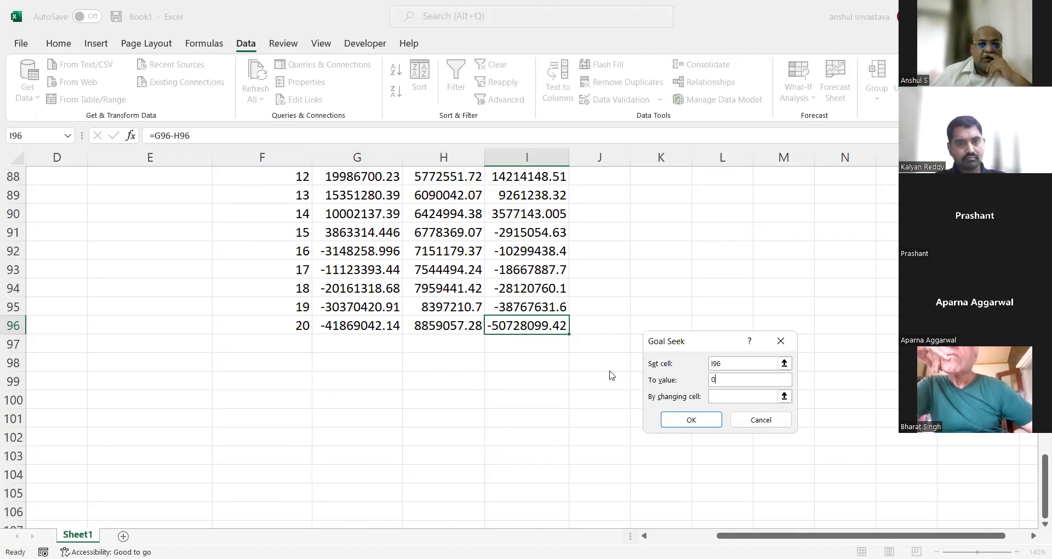
left_click(712, 396)
scroll(444, 335, "up", 7)
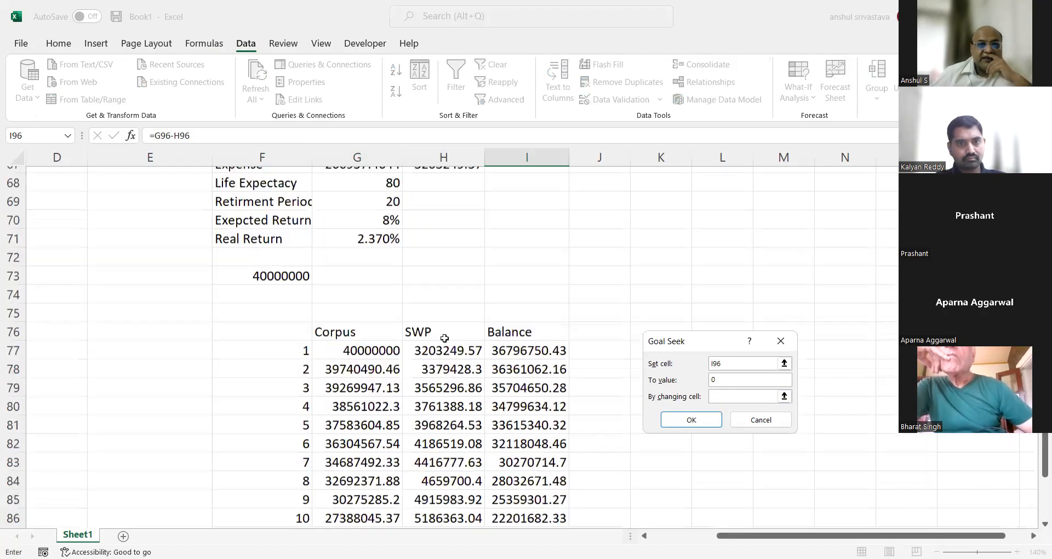
left_click(368, 240)
left_click(693, 420)
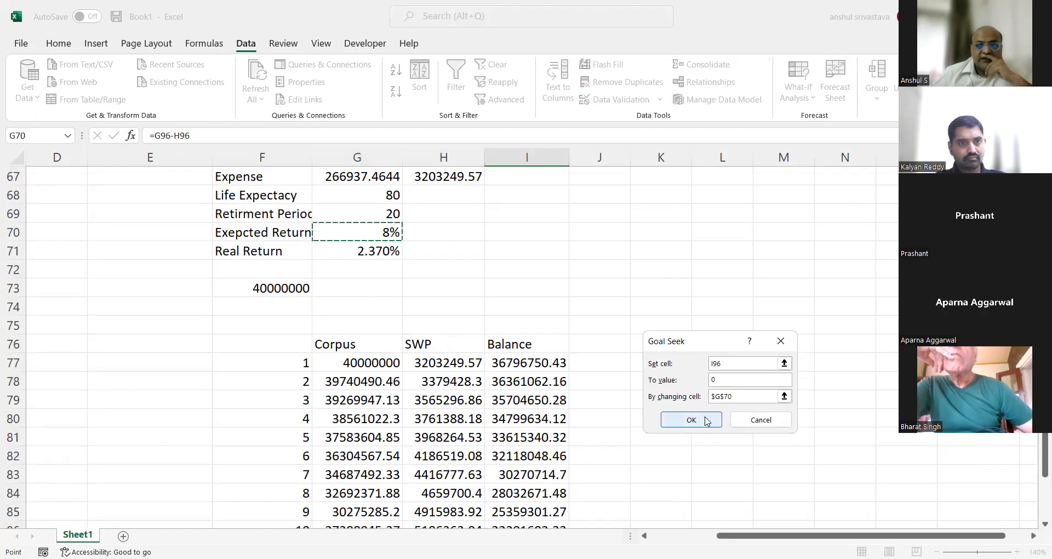
left_click(758, 419)
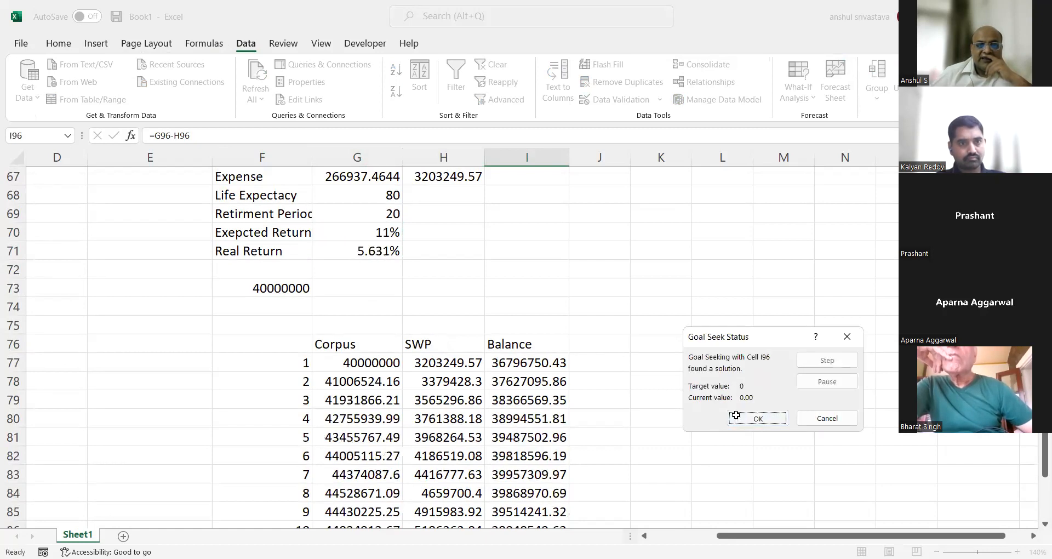
Step: Review the yearly balances down to year 20 and examine the expense formulas in G67 and H67
scroll(491, 335, "down", 3)
scroll(491, 335, "down", 2)
scroll(460, 369, "up", 5)
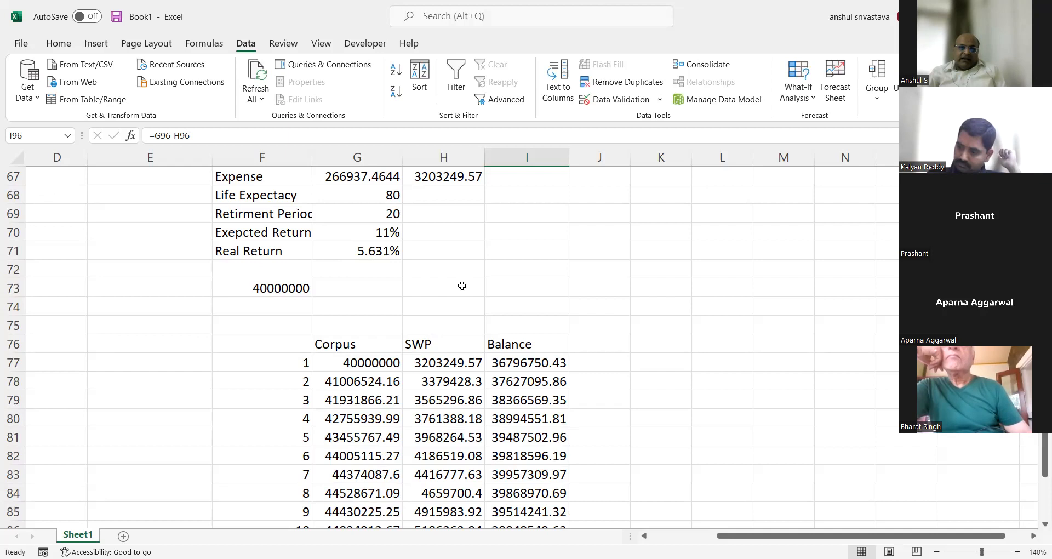
scroll(362, 216, "up", 1)
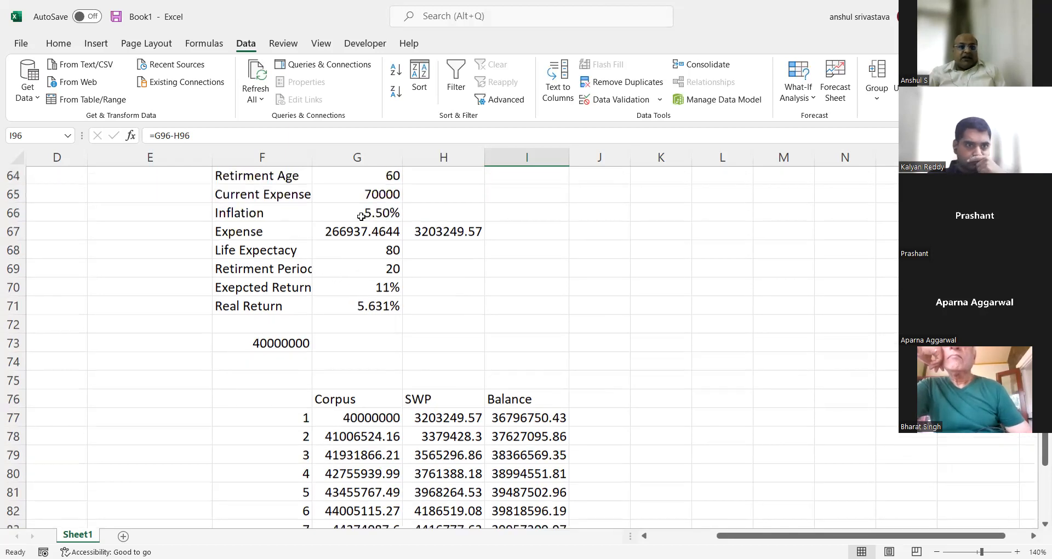
left_click(358, 231)
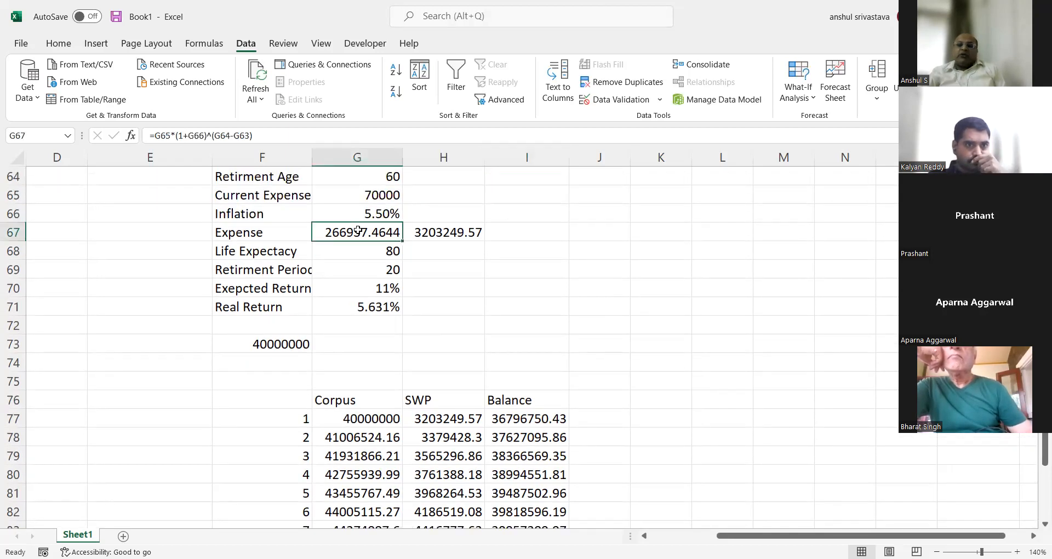
left_click(459, 233)
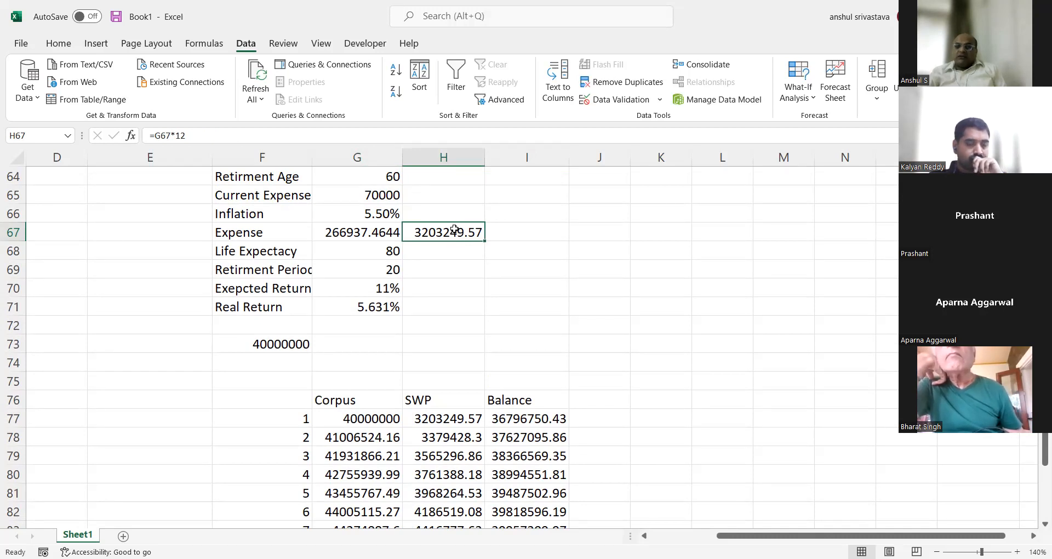
Step: Enter 320249.57 as a fixed annual expense in I67
left_click(511, 226)
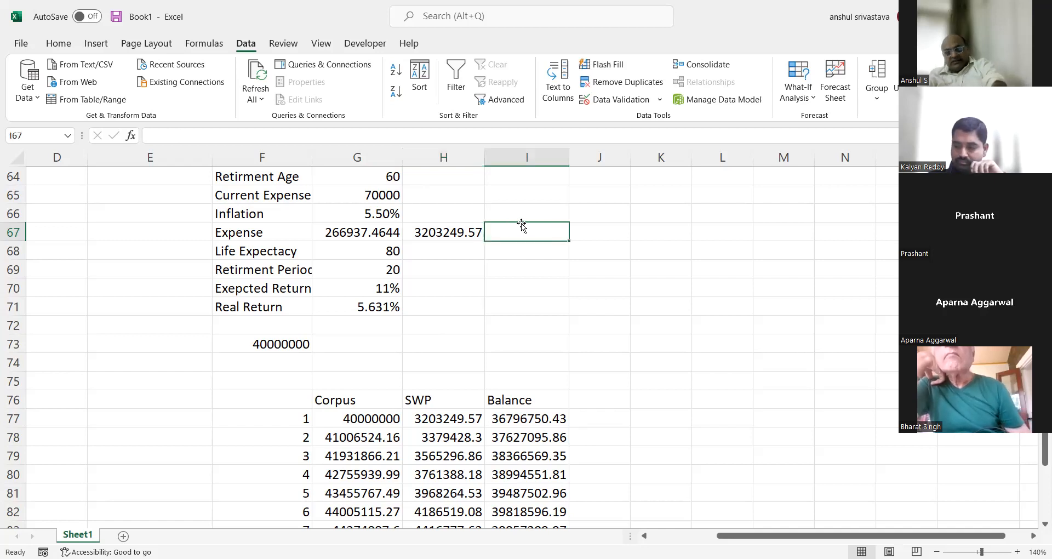
type("320")
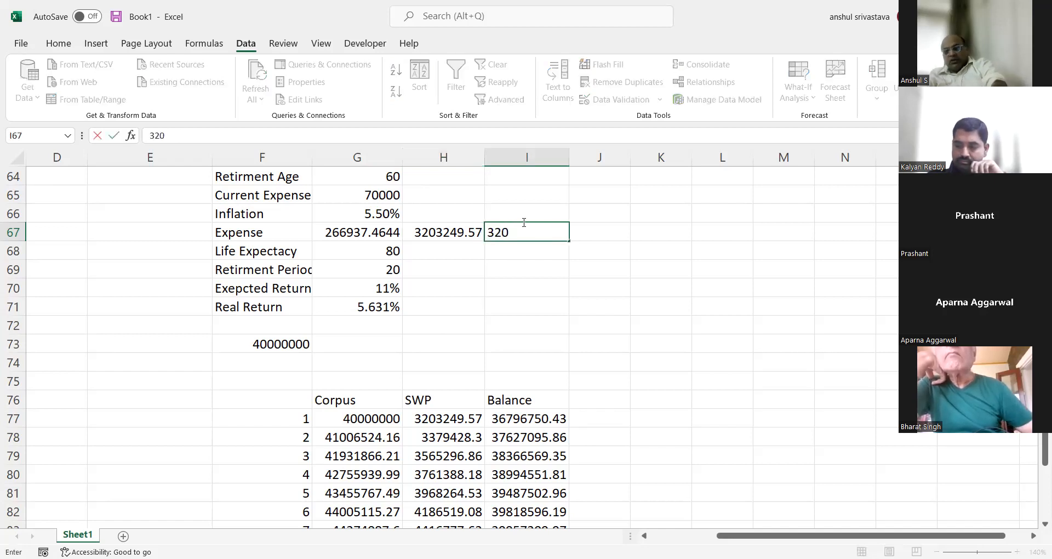
type("2")
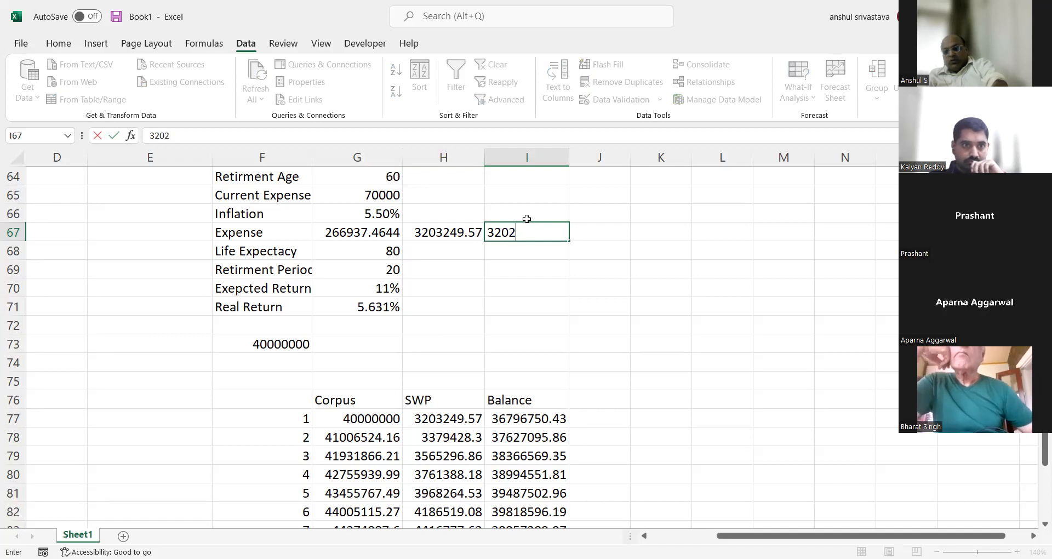
type("49")
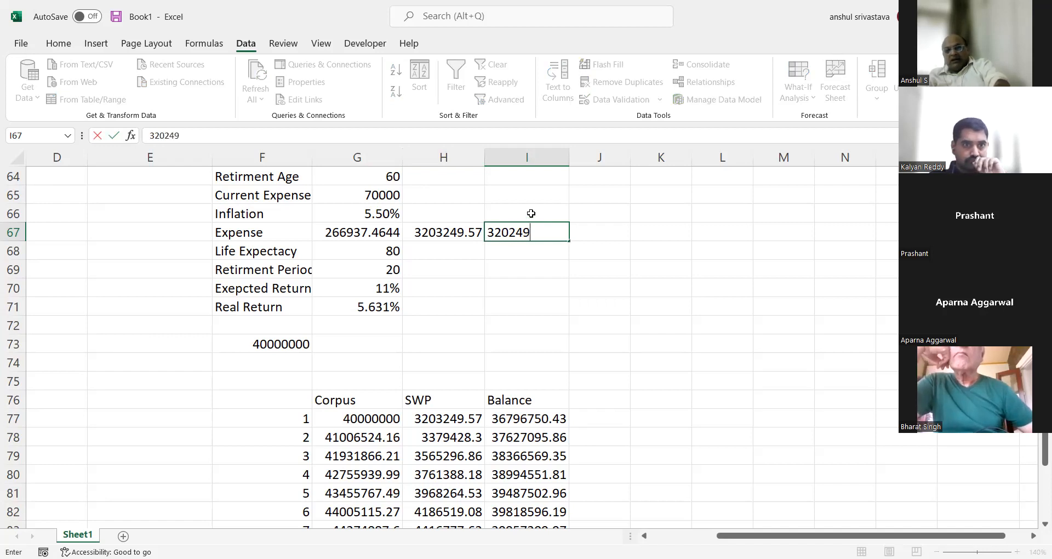
type(".57")
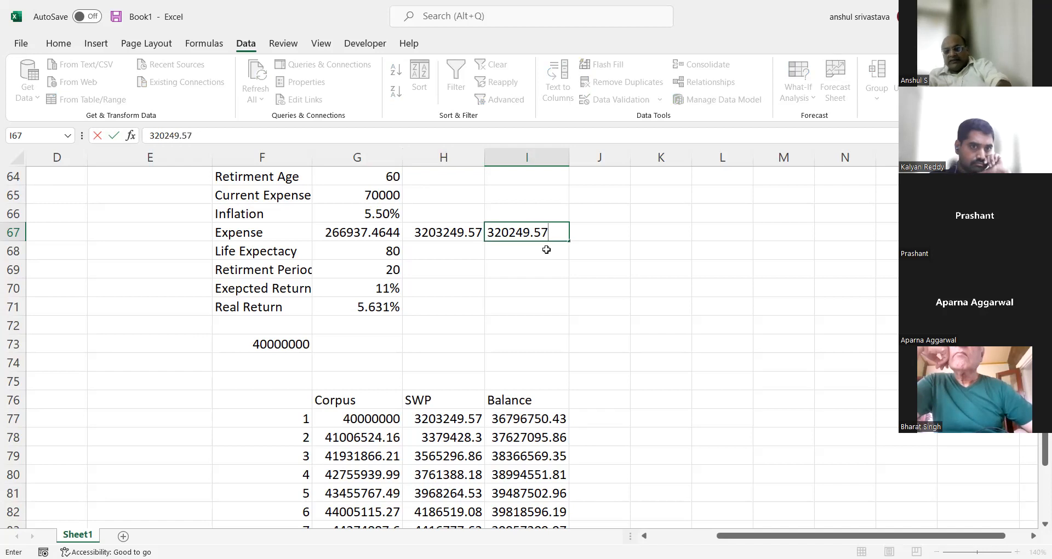
key("Return")
Step: Link the year 1 SWP in H77 to the fixed expense in I67 and check the yearly balances down to year 20
left_click(456, 413)
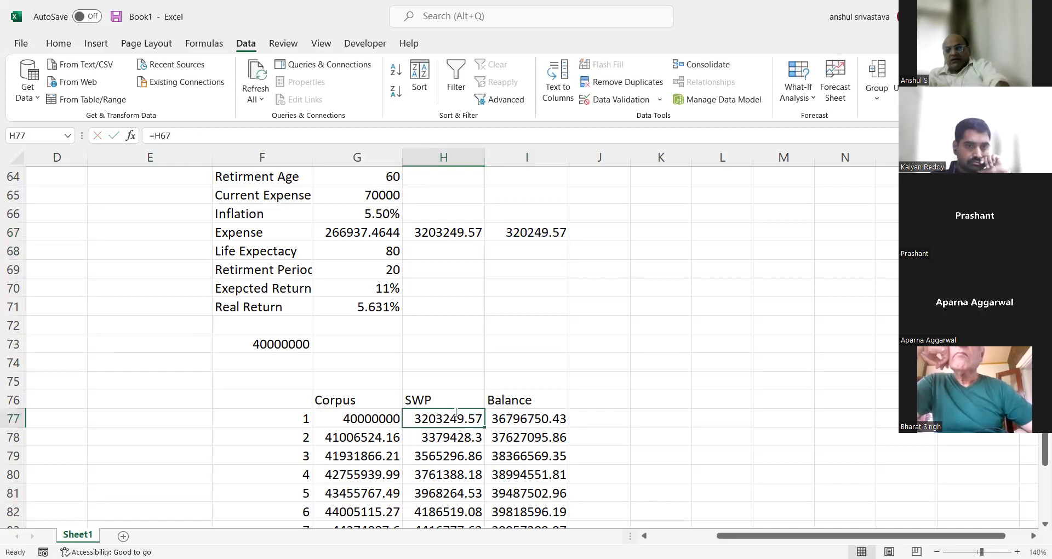
type("=")
left_click(524, 230)
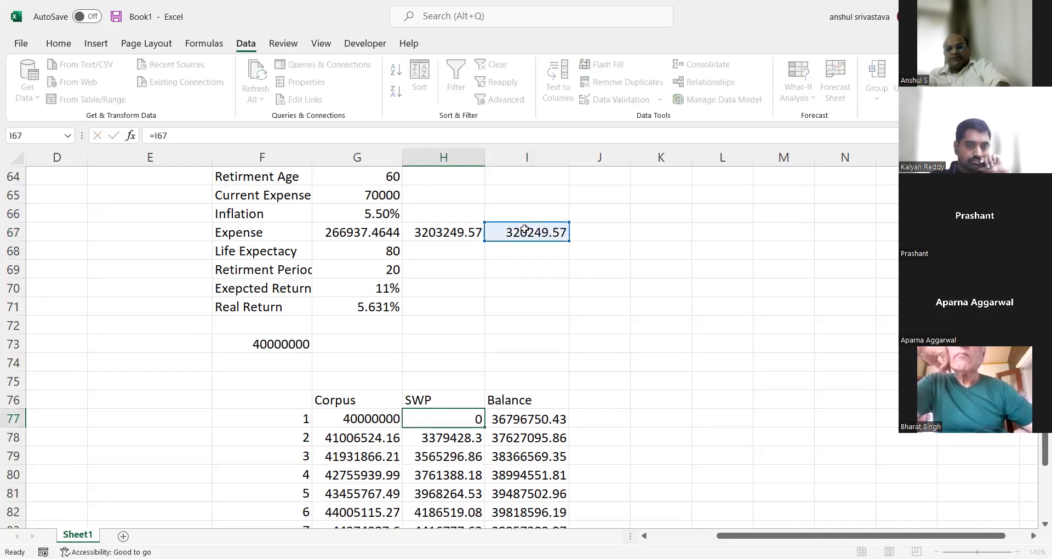
key("Return")
scroll(524, 231, "down", 10)
scroll(525, 245, "up", 8)
scroll(525, 247, "up", 3)
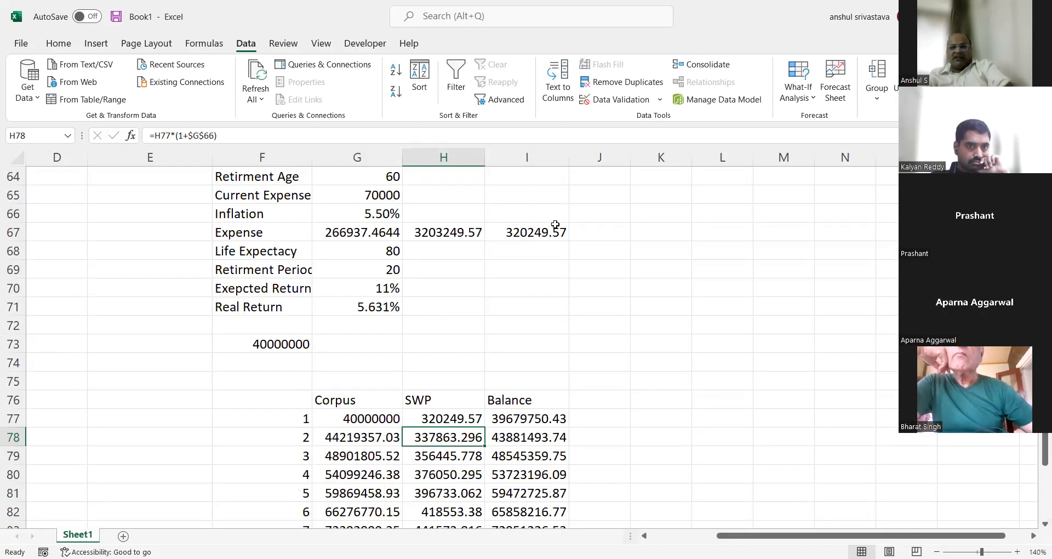
Step: Set the fixed annual expense in I67 to 3203249.57
left_click(555, 224)
type("320")
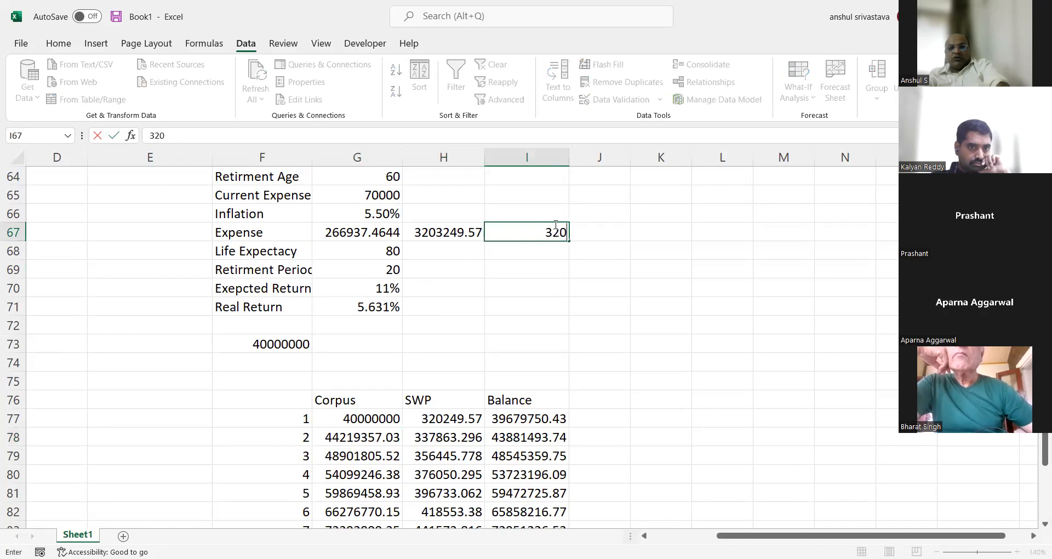
type("32")
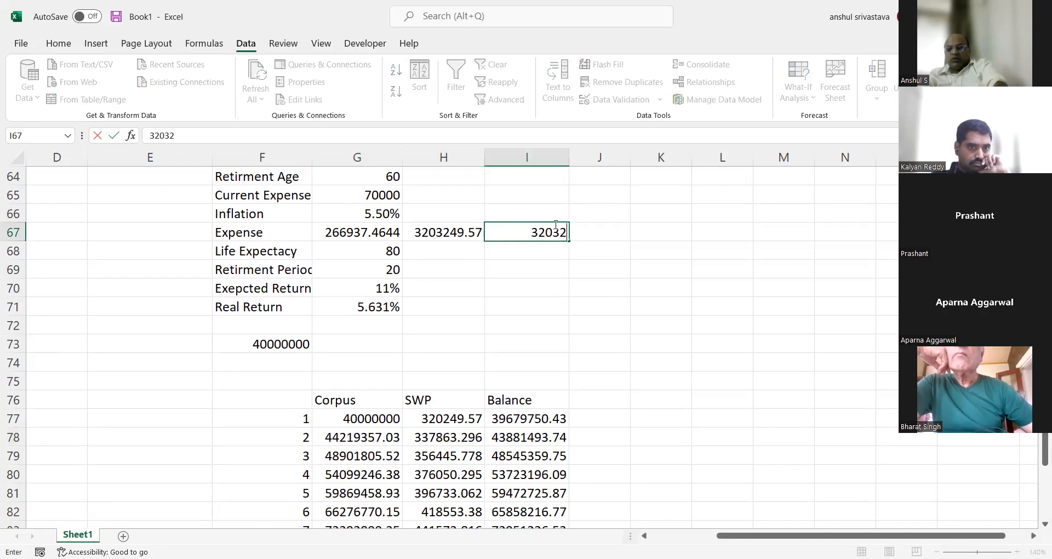
type("49.")
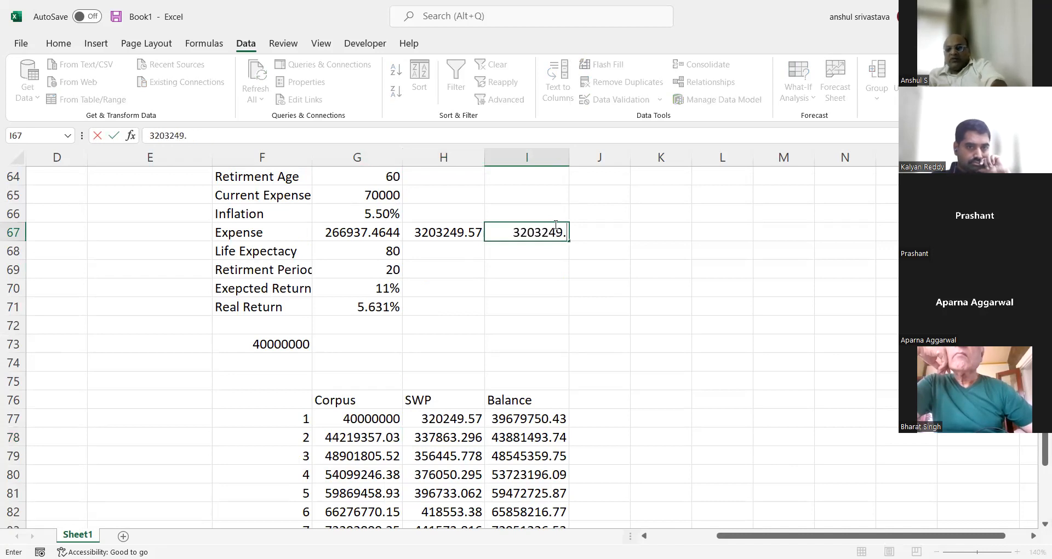
type("57")
key("Return")
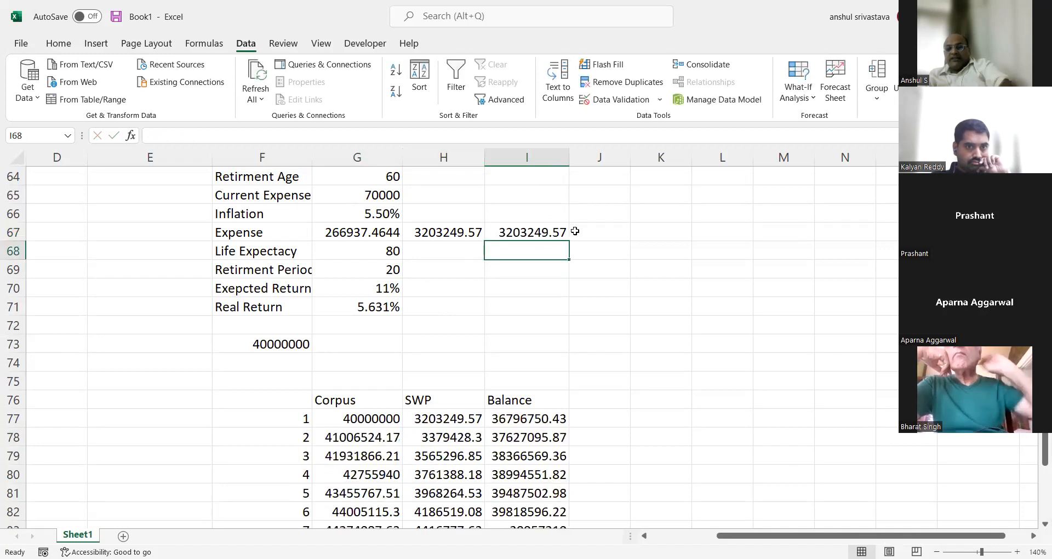
Step: Compare the year 20 balance in I96 with the fixed expense in I67 and the retirement inputs
scroll(559, 280, "down", 7)
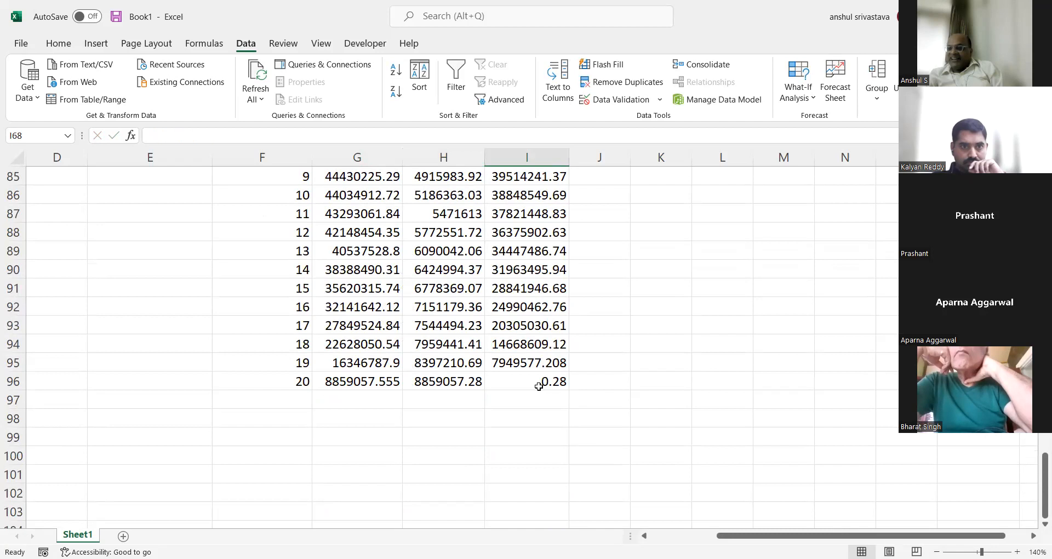
scroll(538, 386, "up", 8)
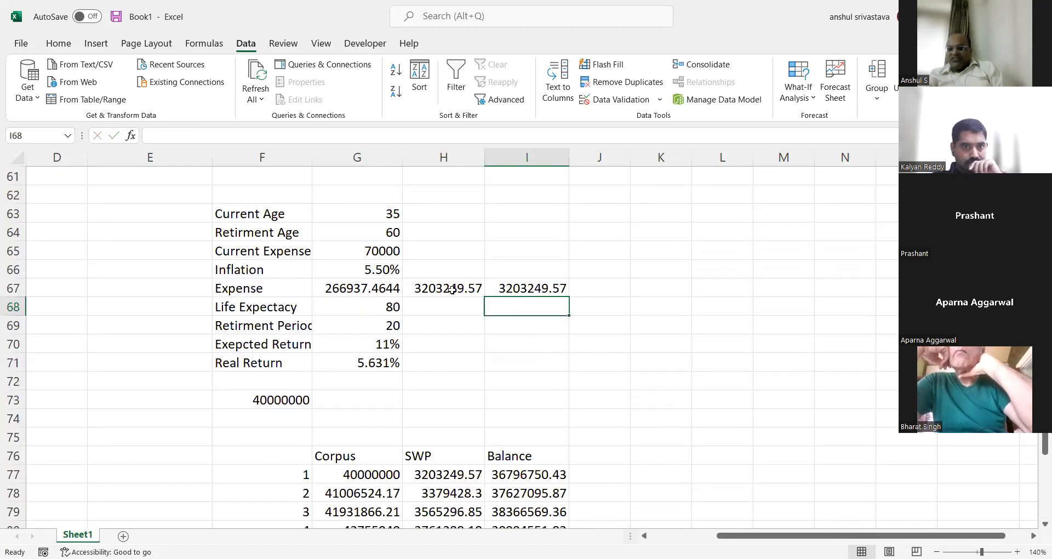
scroll(540, 288, "down", 8)
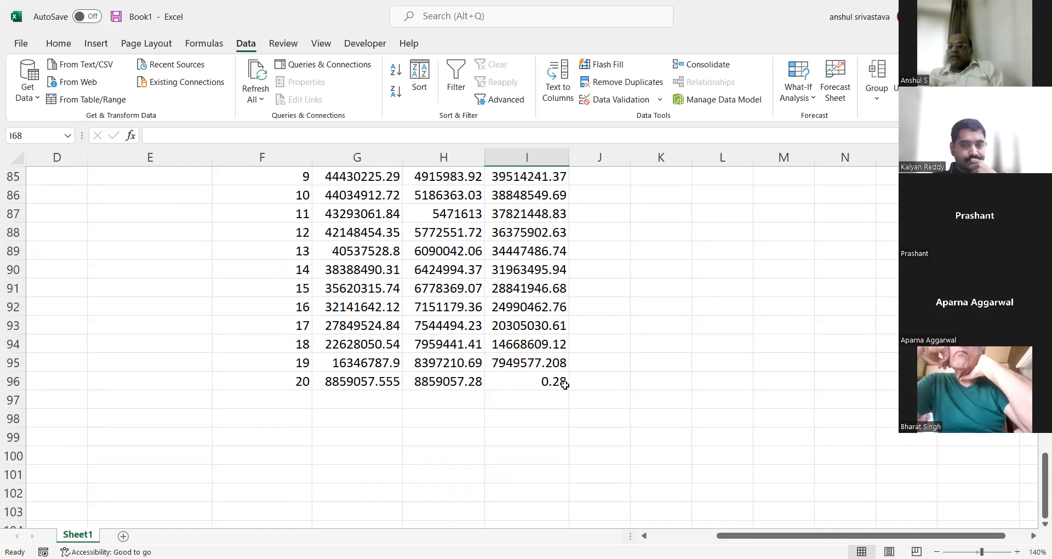
scroll(565, 386, "up", 5)
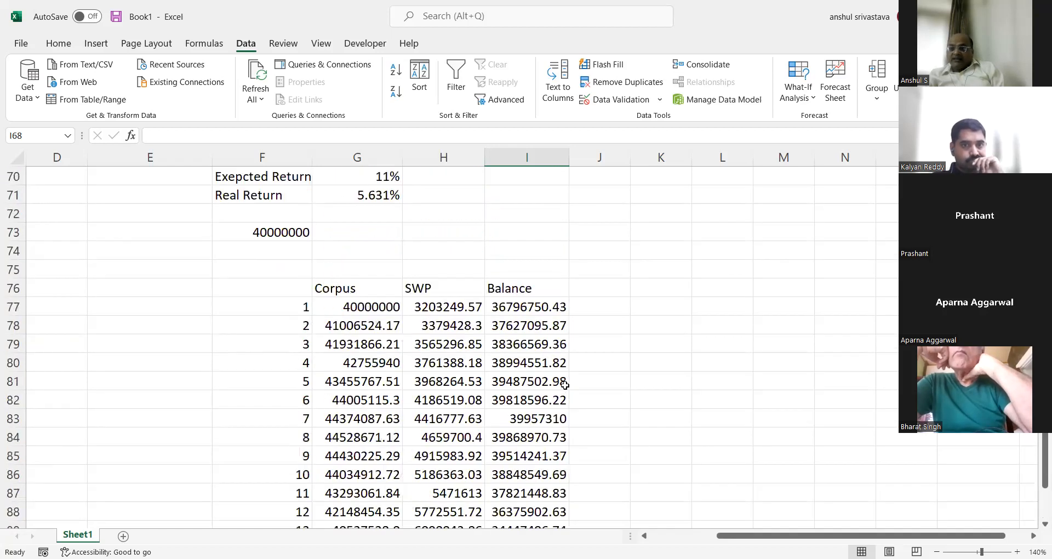
scroll(552, 316, "up", 2)
left_click(528, 237)
scroll(557, 411, "down", 7)
left_click(559, 383)
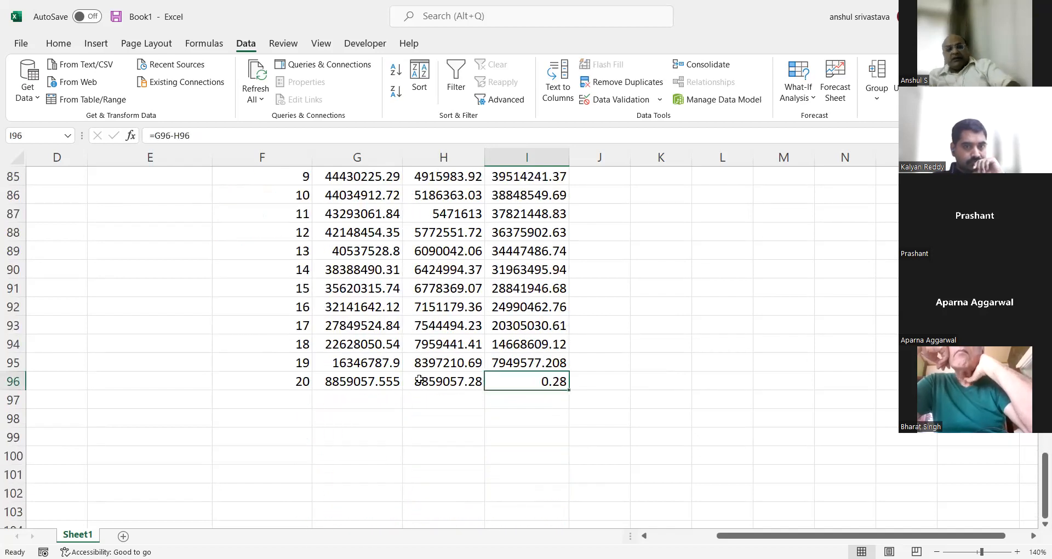
scroll(419, 380, "up", 5)
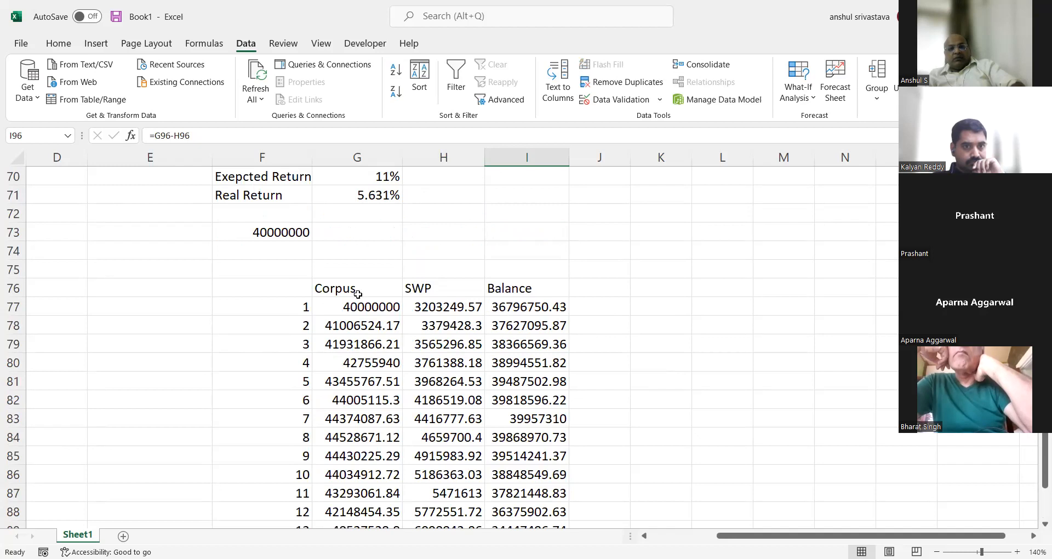
scroll(358, 296, "up", 2)
Step: Set the expected return in G70 to 8% and select the year 20 balance in I96
left_click(374, 291)
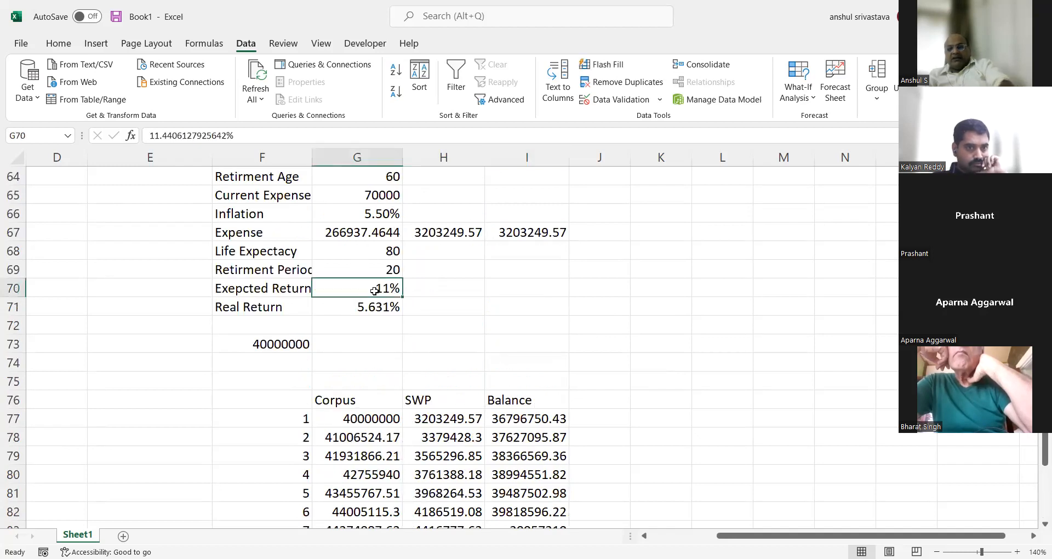
type("8")
key("Return")
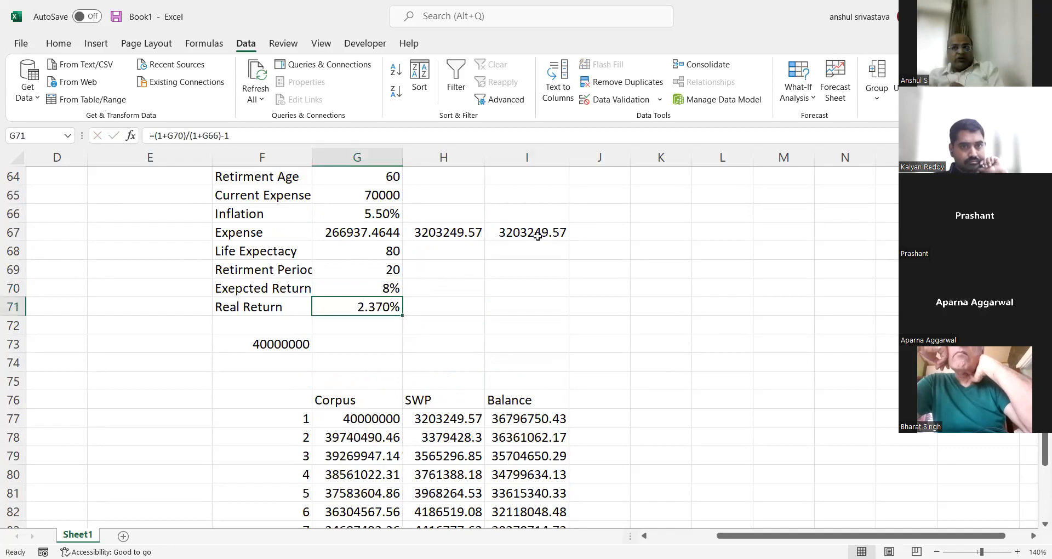
scroll(538, 244, "down", 10)
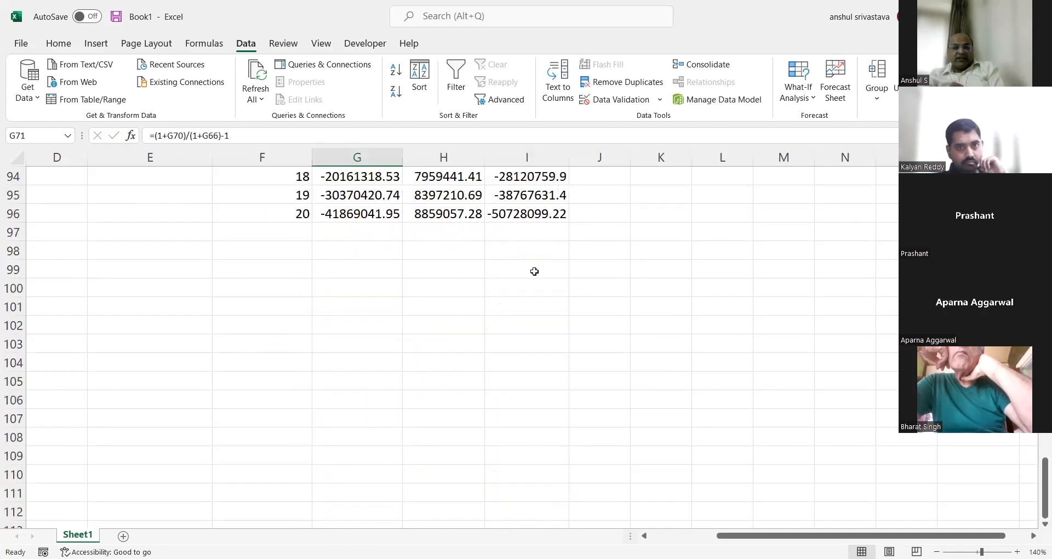
scroll(536, 270, "up", 3)
left_click(517, 376)
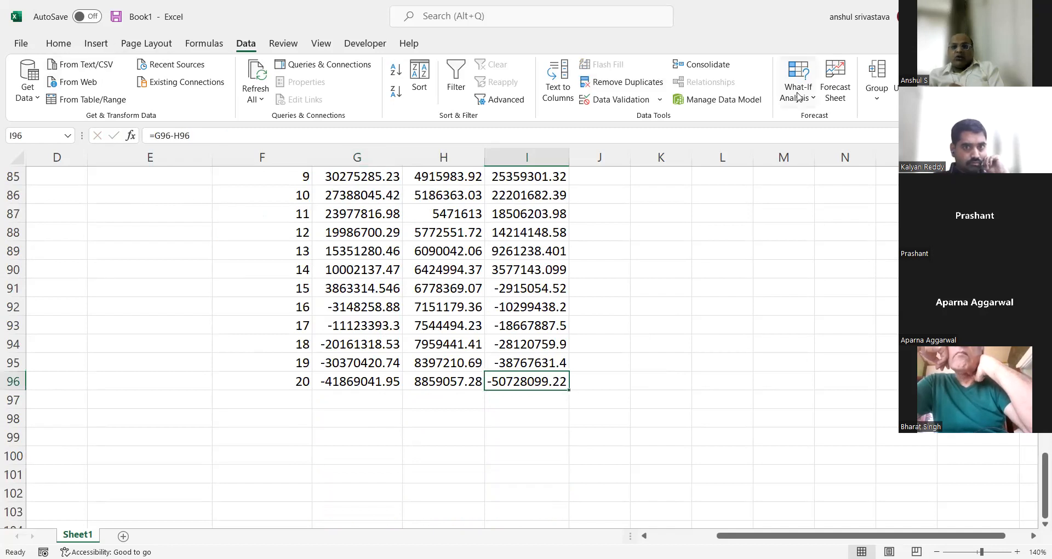
Step: Goal Seek the year 20 balance in I96 to 0 by changing the fixed annual expense in I67
left_click(801, 379)
type("0")
left_click(805, 392)
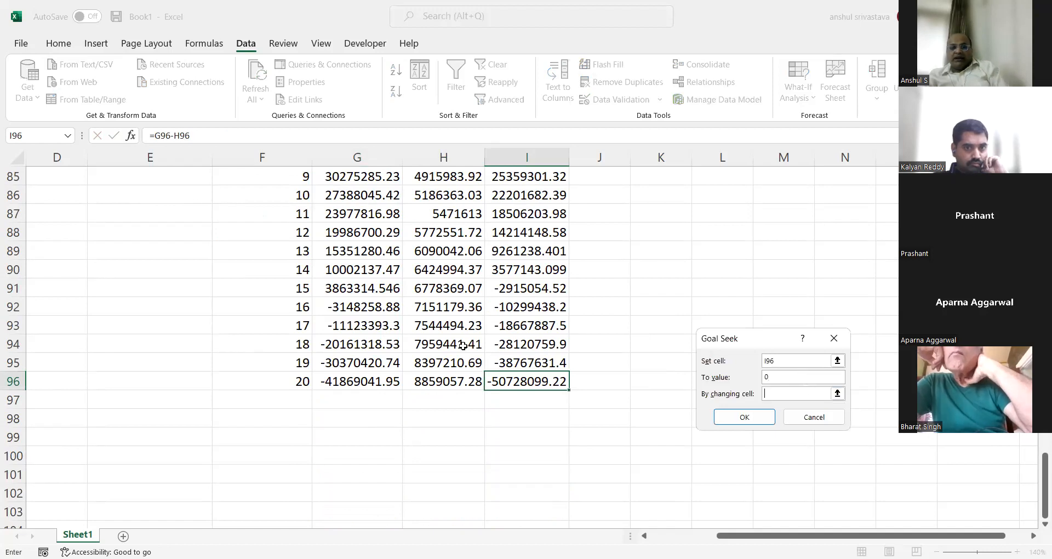
scroll(462, 345, "up", 8)
left_click(549, 288)
left_click(746, 417)
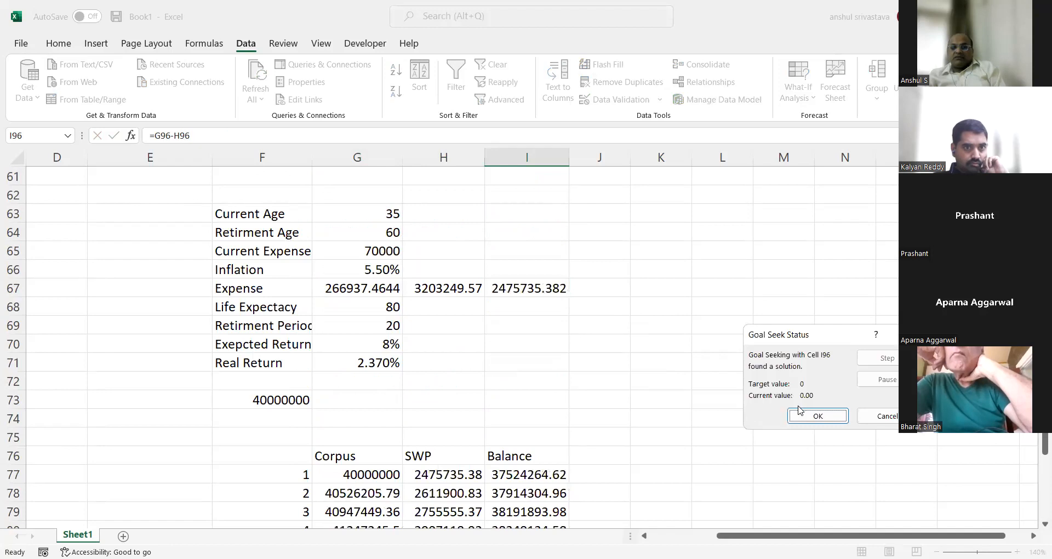
key("Return")
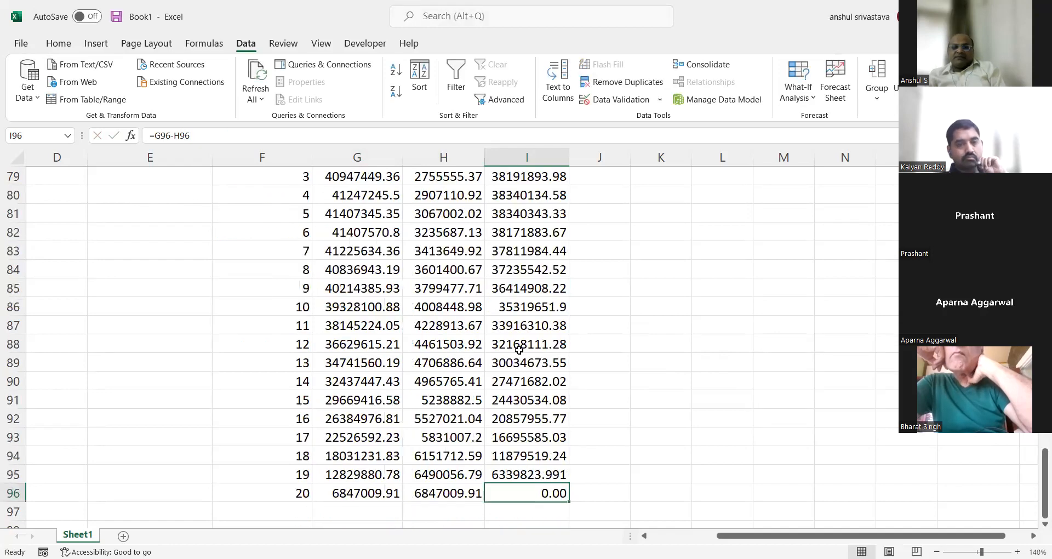
Step: Calculate the annual shortfall in J67 by subtracting the fixed expense in I67 from the annual expense in H67
scroll(537, 406, "up", 5)
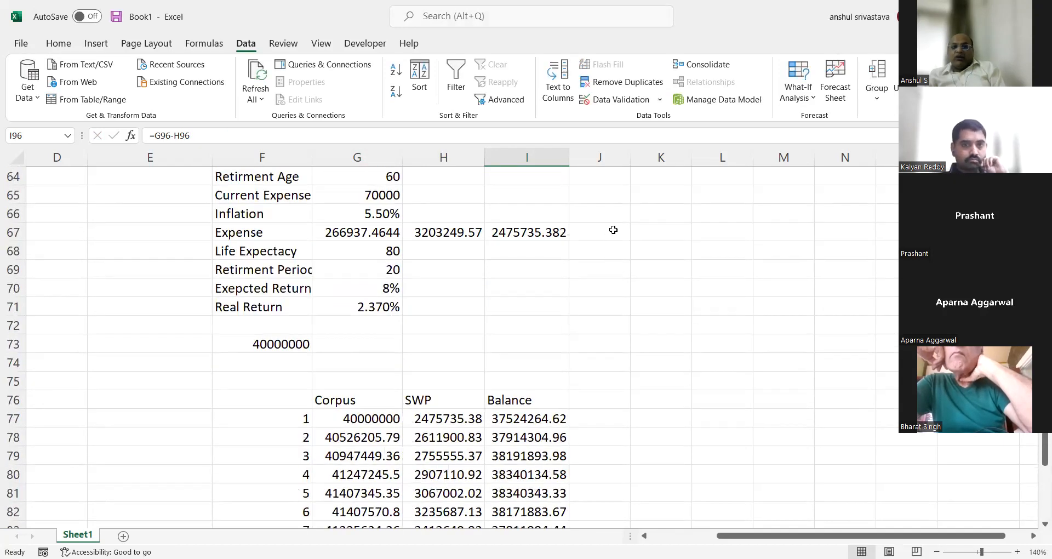
left_click(613, 230)
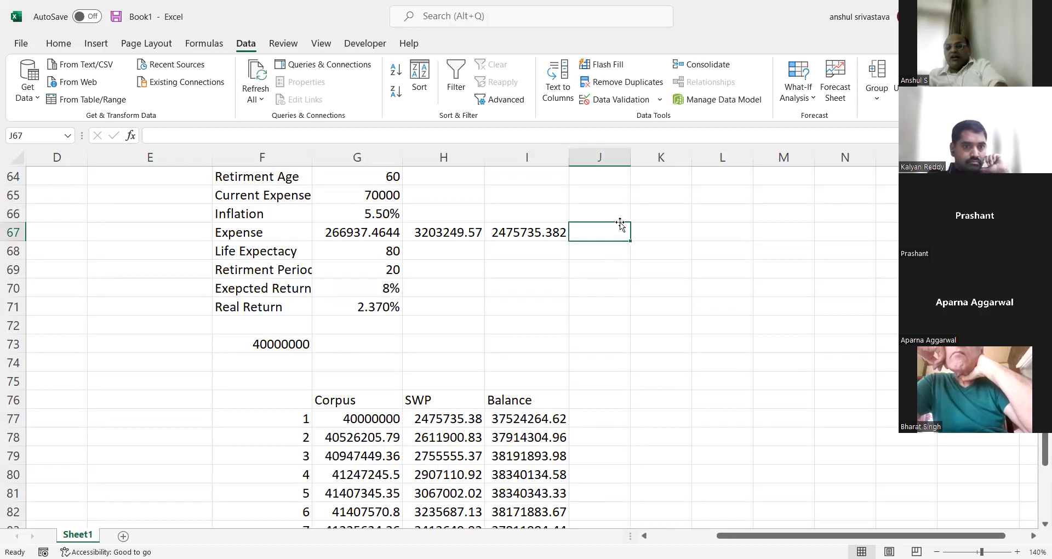
type("=")
left_click(461, 231)
type("-")
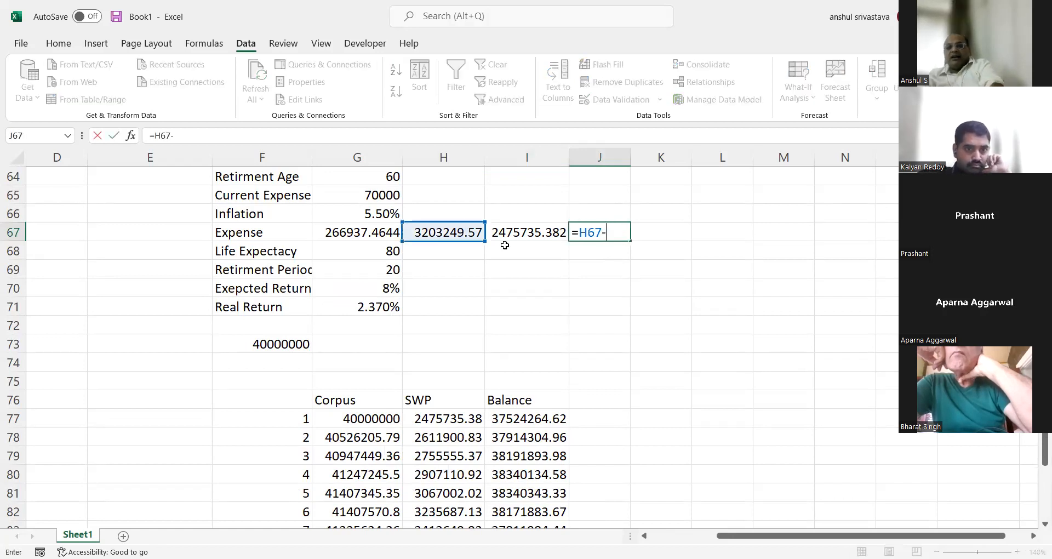
left_click(515, 234)
key("Return")
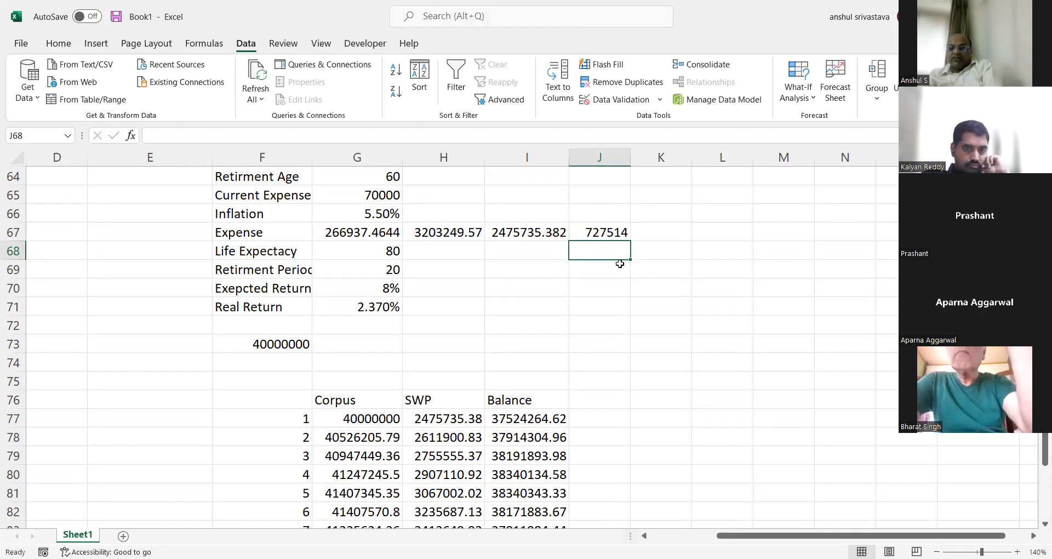
Step: Convert the annual shortfall to a monthly amount in J68 by dividing J67 by 12
type("=")
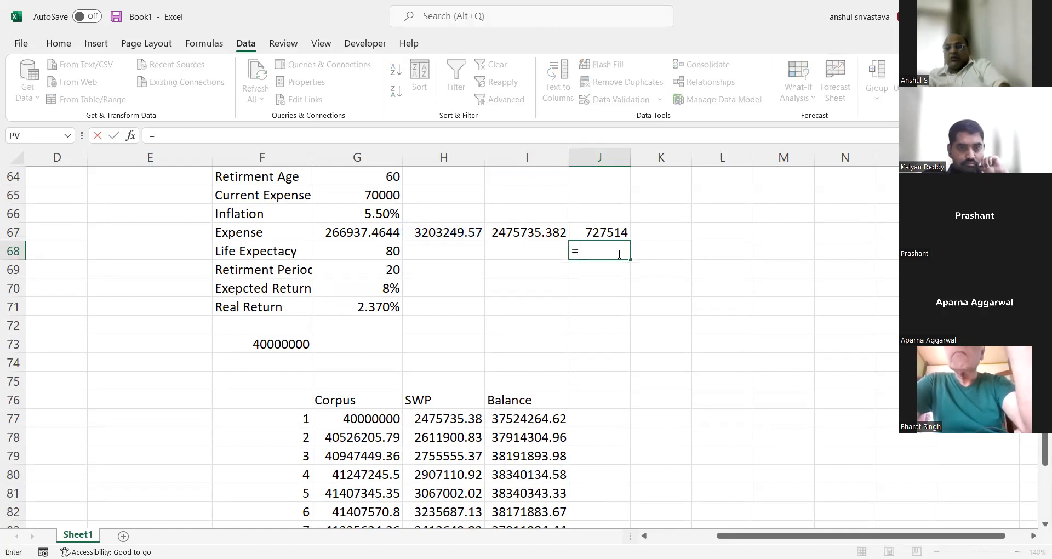
left_click(612, 233)
type("/12")
key("Return")
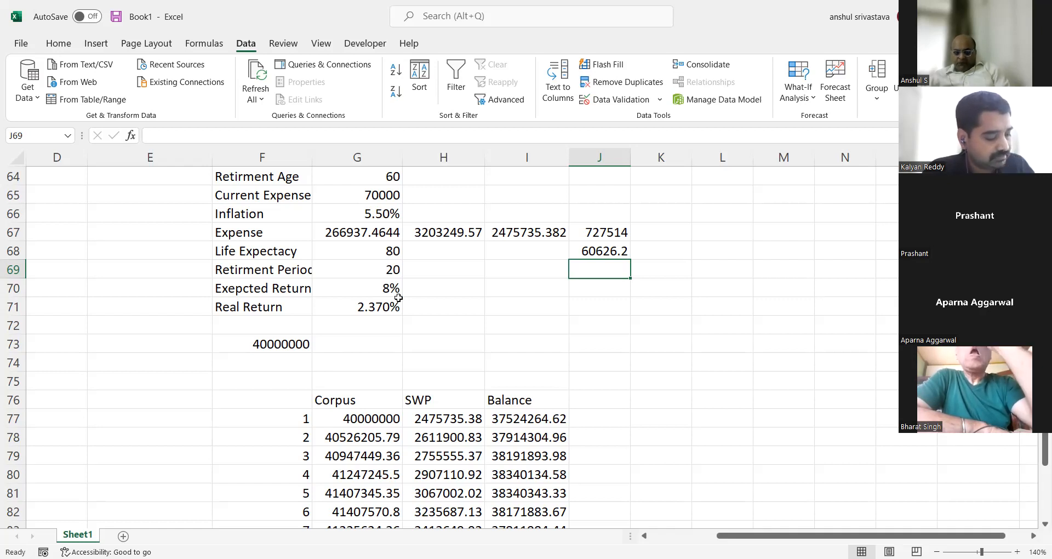
Step: Check the number format of the year 20 balance in I96 and review the inputs and yearly balances
scroll(547, 441, "down", 6)
left_click(547, 437)
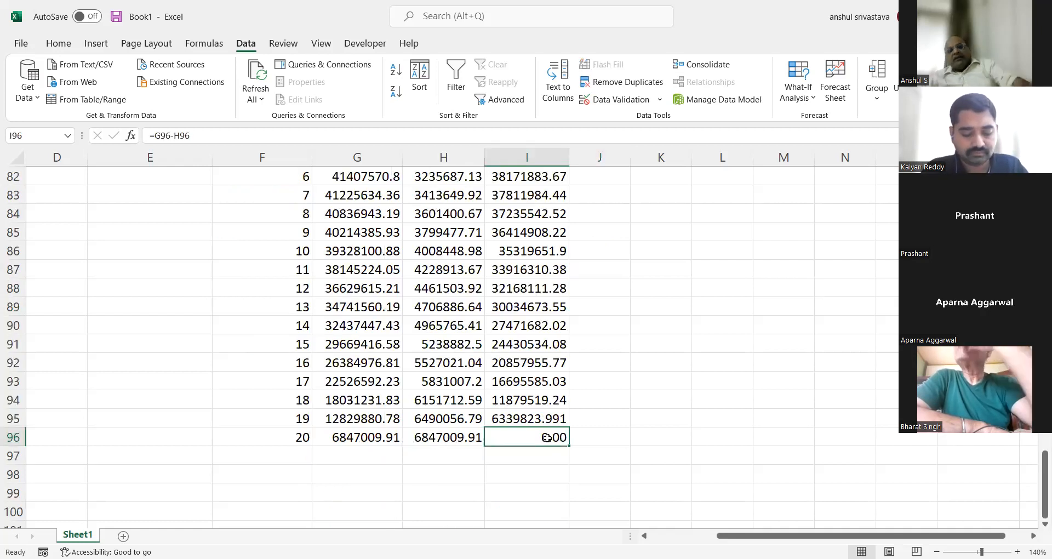
key("ctrl+1")
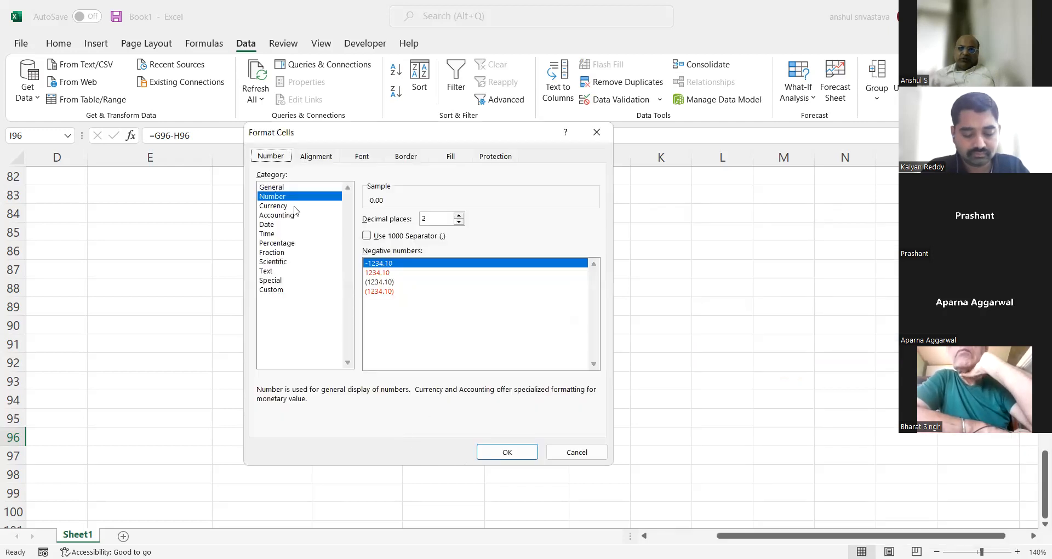
left_click(499, 458)
scroll(593, 438, "up", 2)
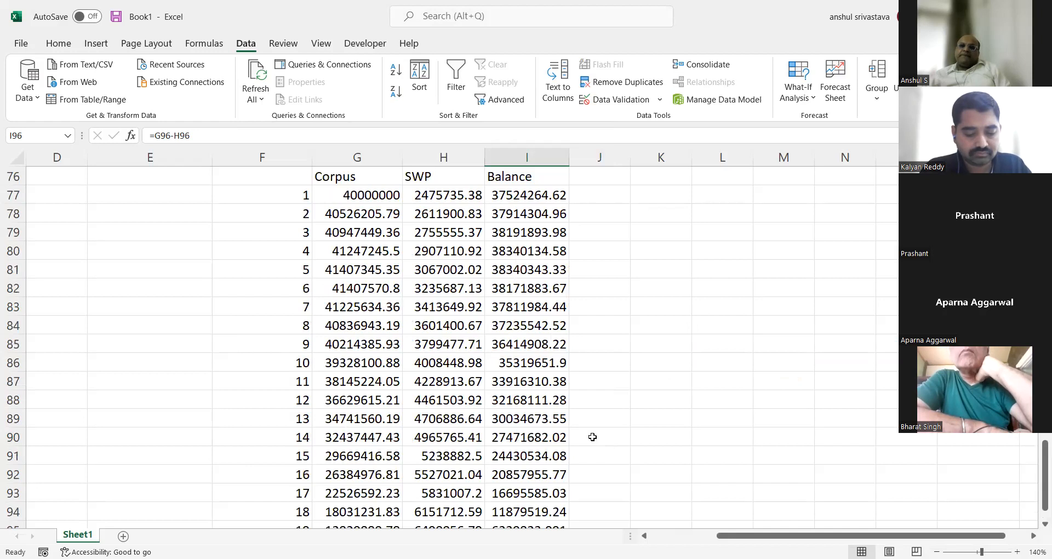
scroll(593, 437, "up", 5)
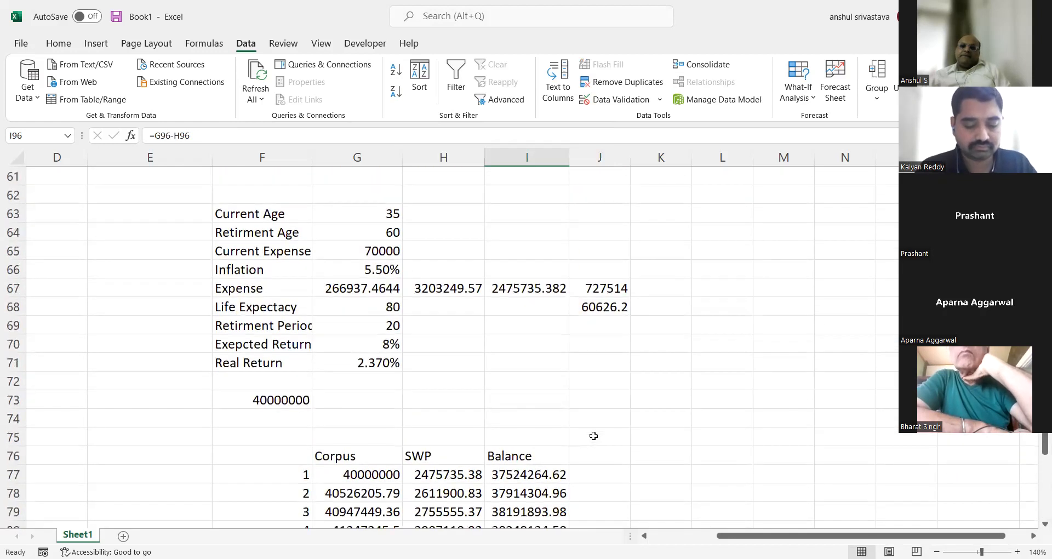
scroll(594, 436, "down", 5)
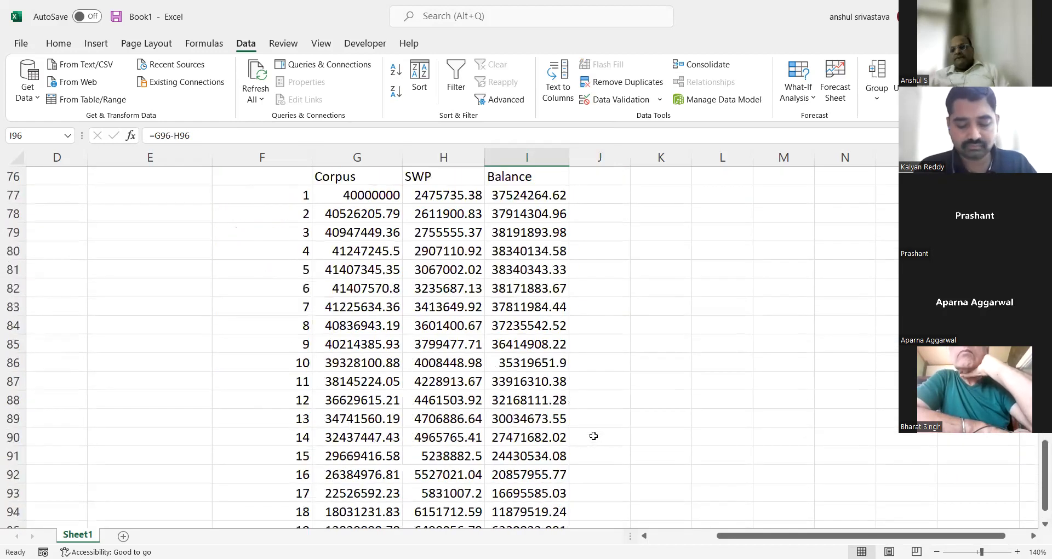
scroll(593, 436, "down", 2)
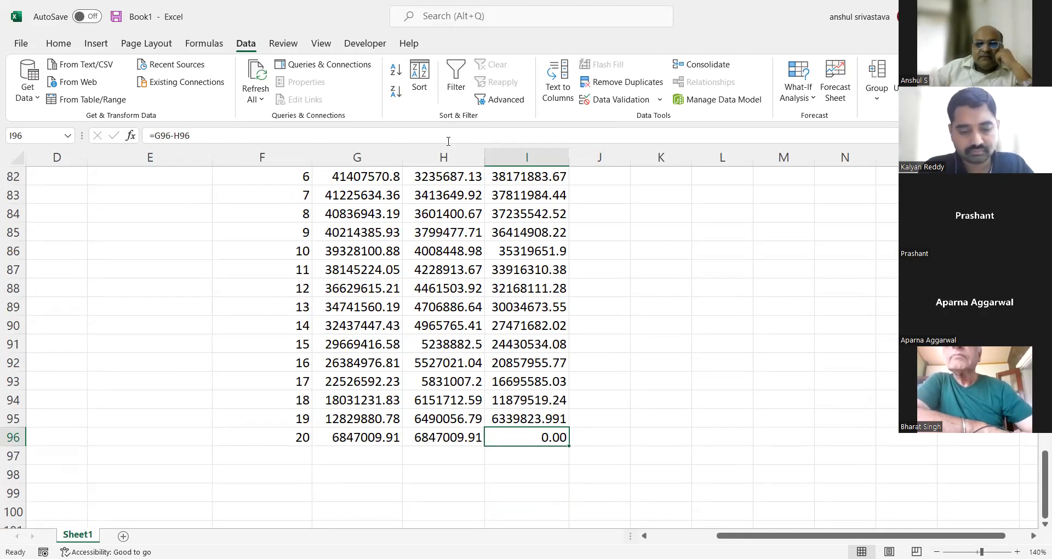
Step: Compare the year 20 balance in I96 with the fixed expense in I67 and the calculated expense in H67
key("alt+Tab")
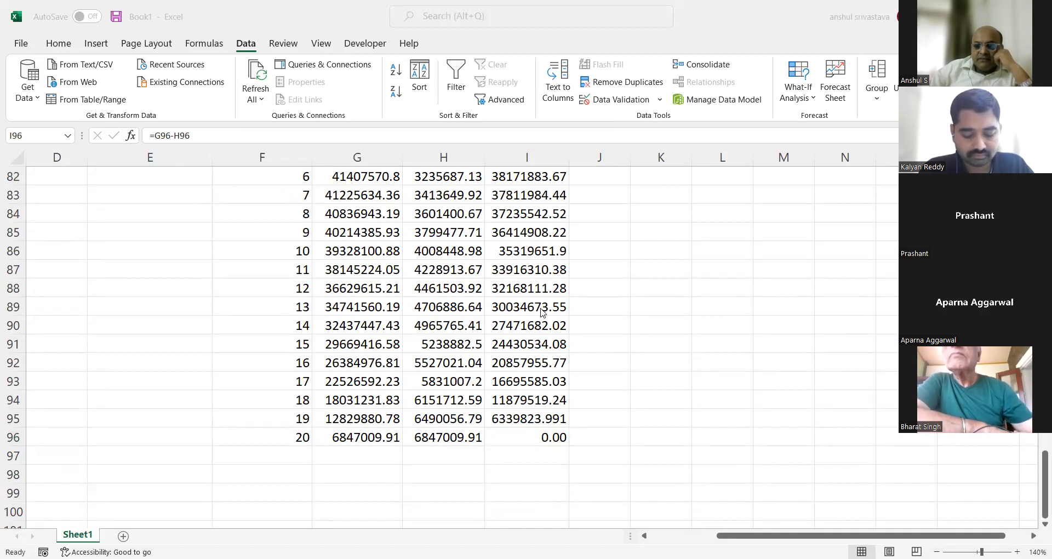
left_click(494, 442)
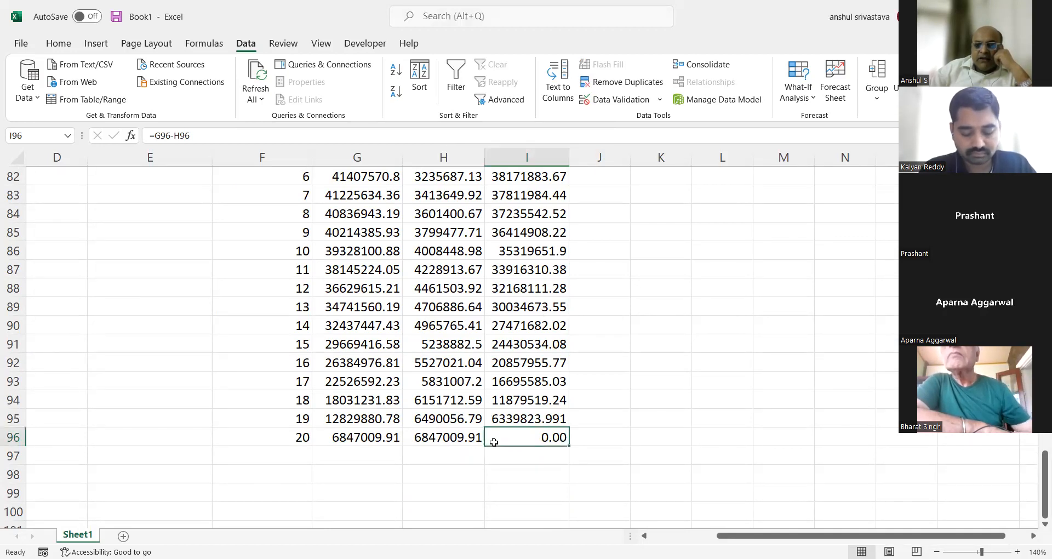
scroll(494, 442, "up", 1)
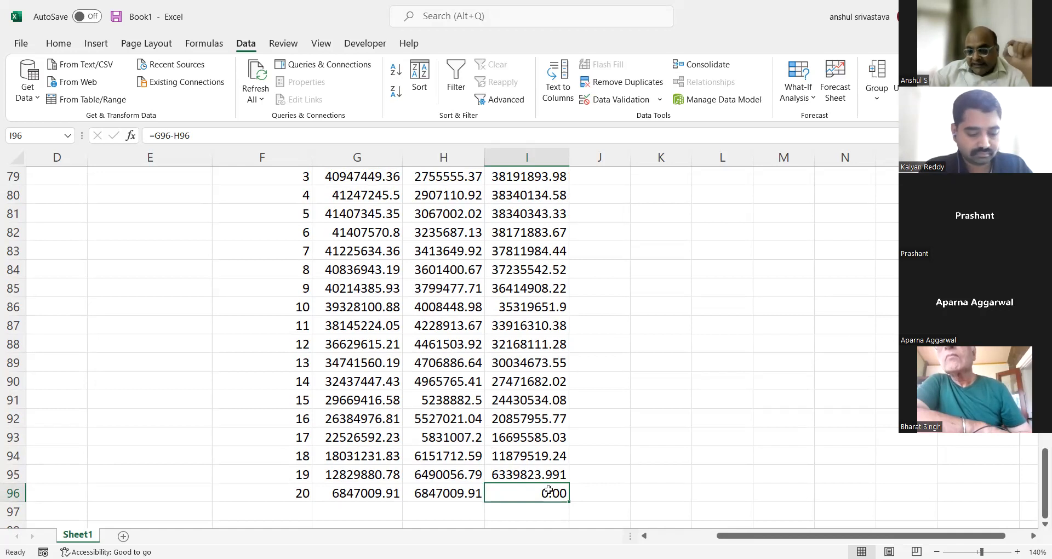
scroll(548, 491, "up", 6)
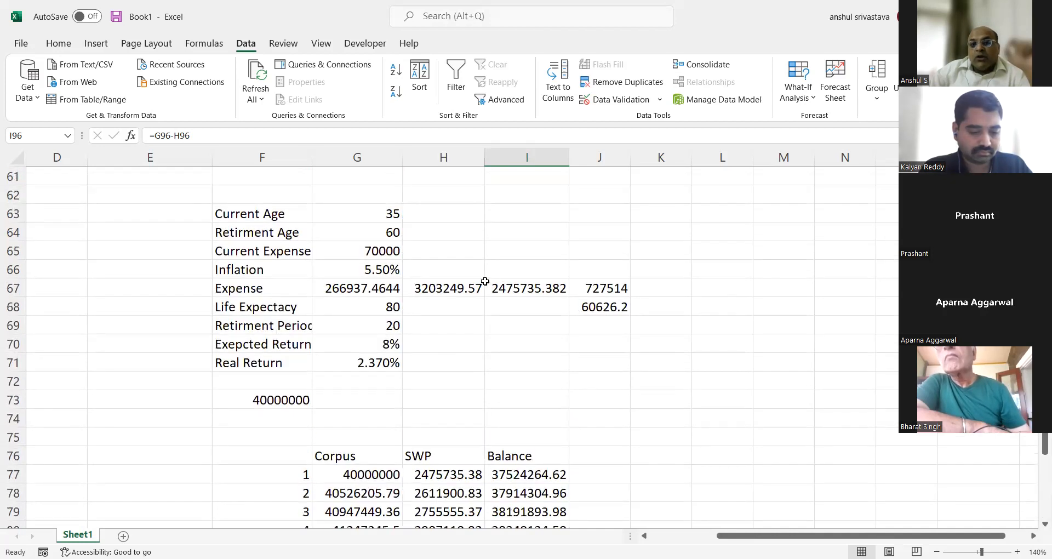
left_click(518, 289)
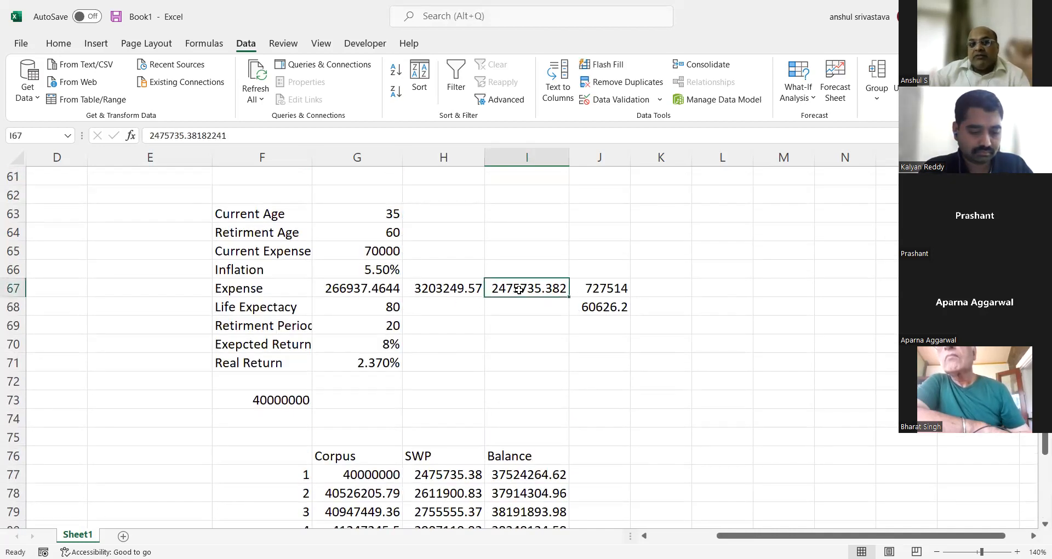
left_click(428, 289)
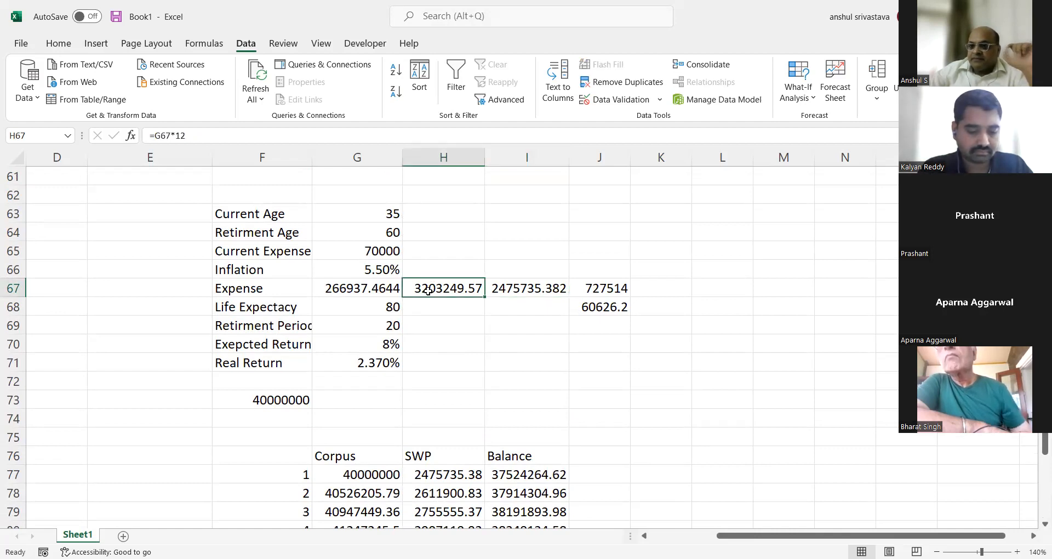
scroll(428, 291, "down", 5)
scroll(481, 335, "down", 3)
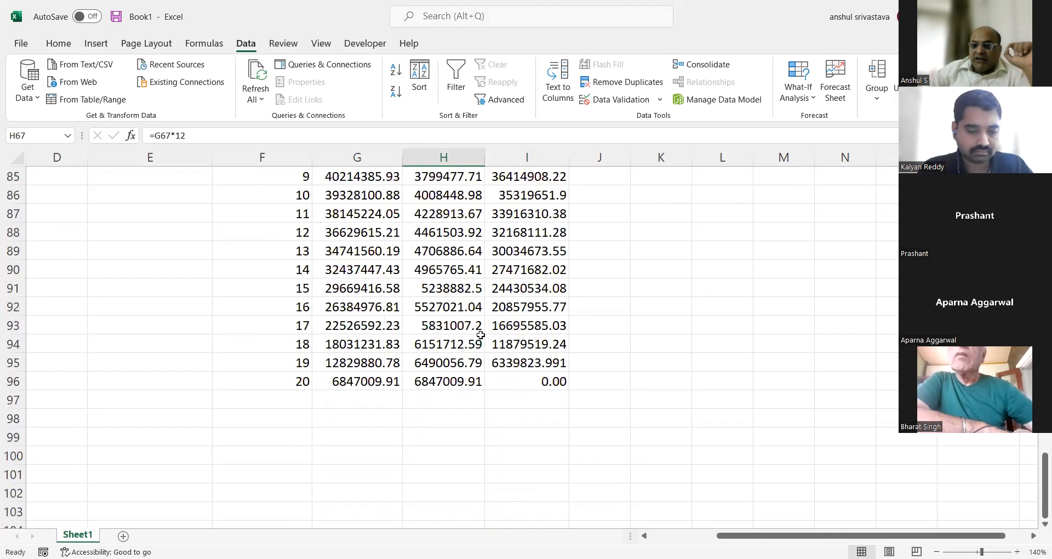
Step: Try to Goal Seek the year 20 balance in I96 to 100 by changing the annual expense formula cell H67
left_click(497, 379)
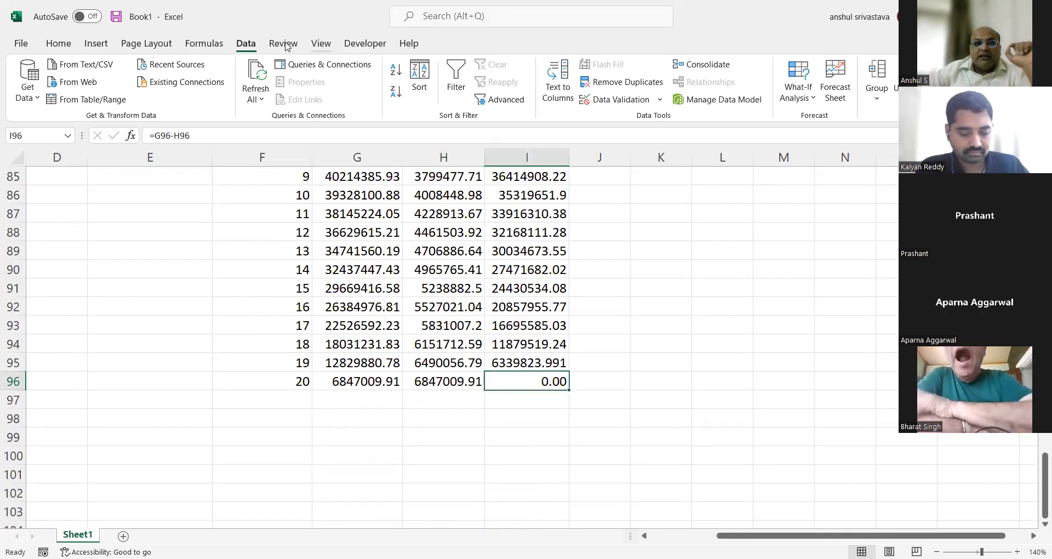
left_click(805, 100)
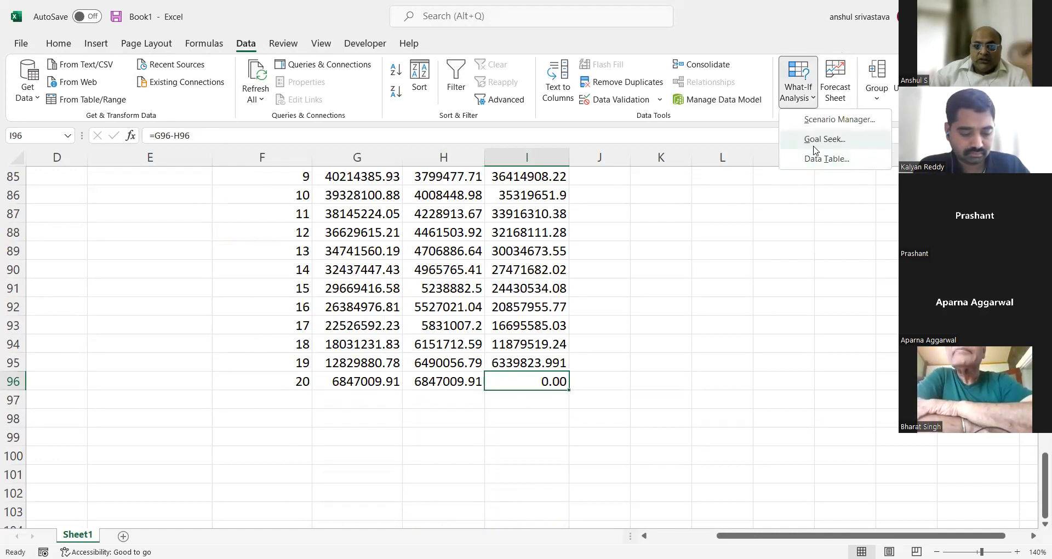
left_click(815, 147)
scroll(699, 292, "up", 3)
scroll(699, 292, "up", 3)
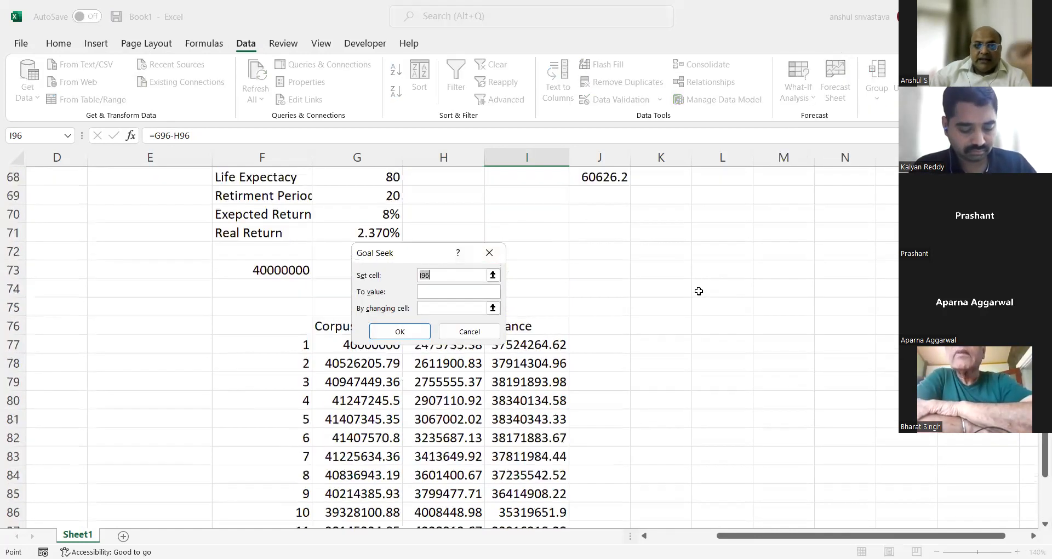
scroll(613, 308, "down", 8)
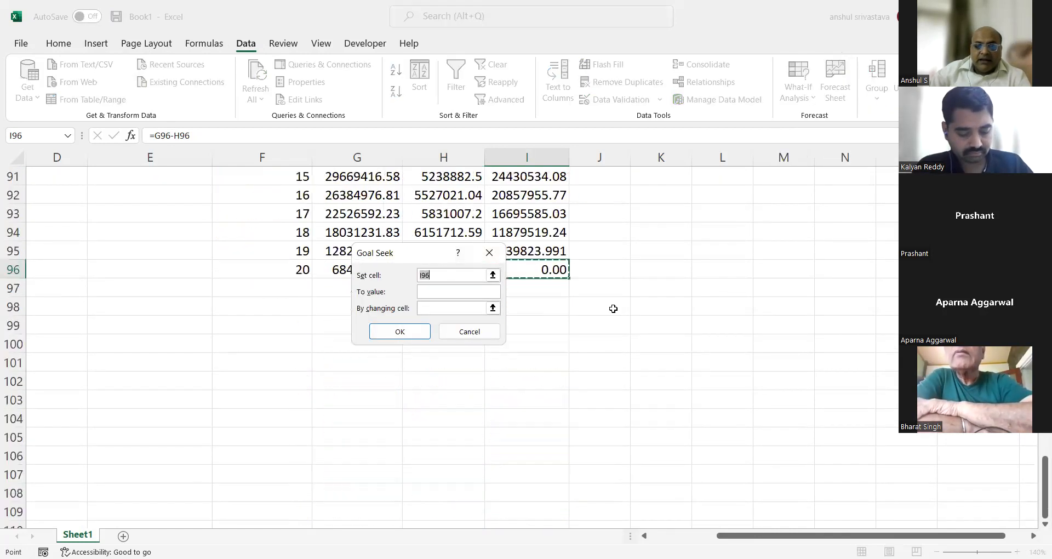
left_click(433, 291)
type("0")
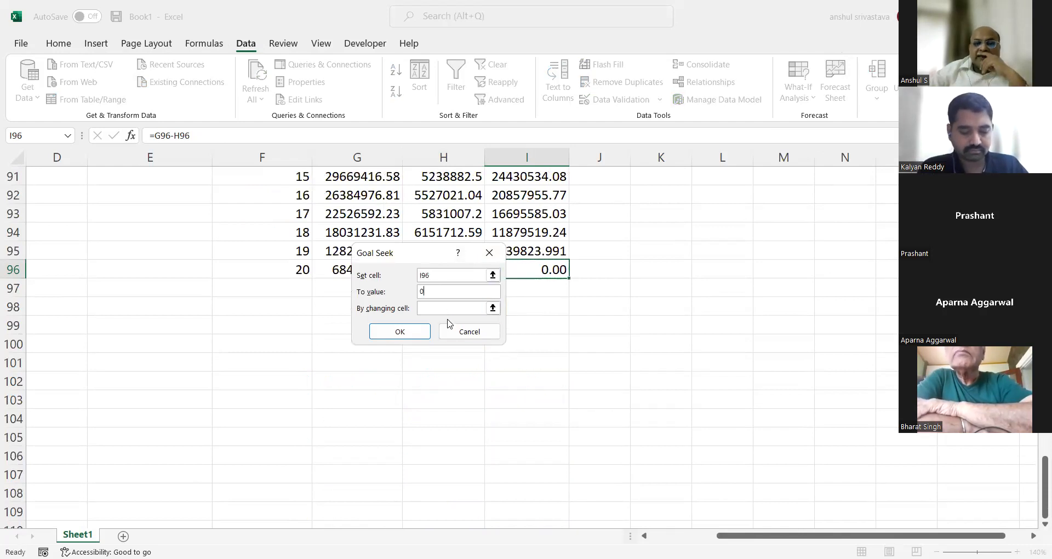
key("BackSpace")
type("100")
left_click(431, 309)
scroll(609, 343, "up", 13)
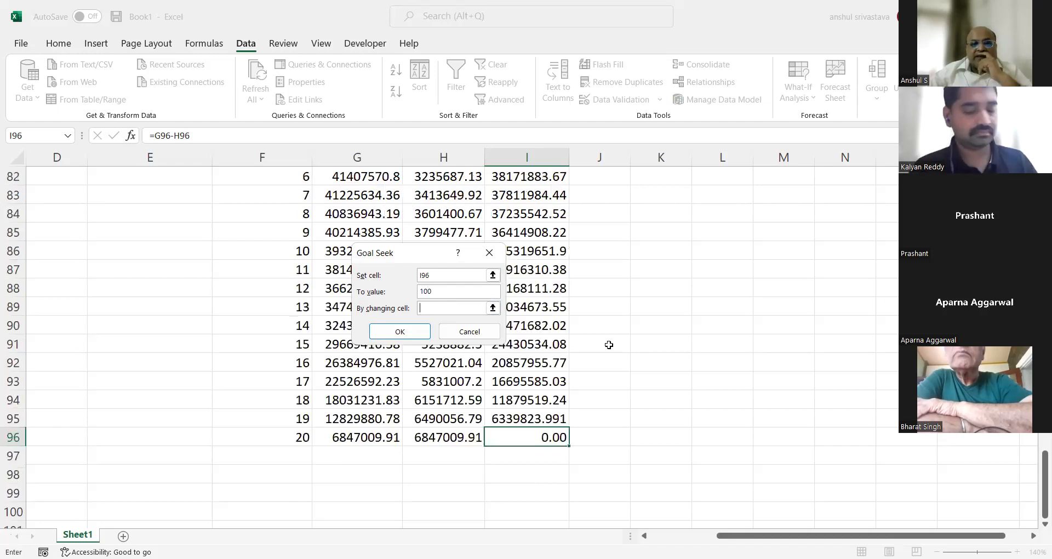
left_click(444, 459)
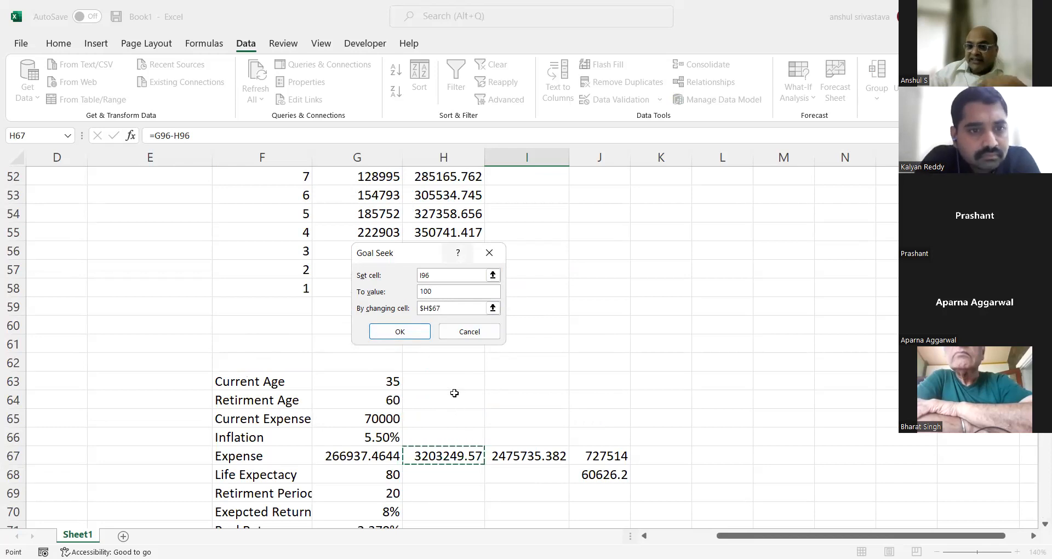
left_click(415, 333)
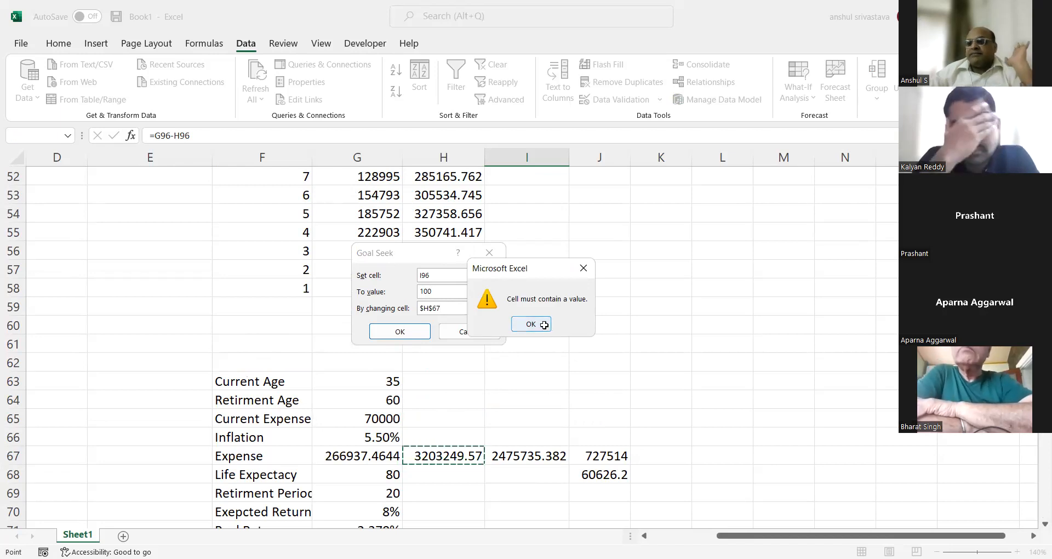
left_click(545, 328)
left_click(455, 330)
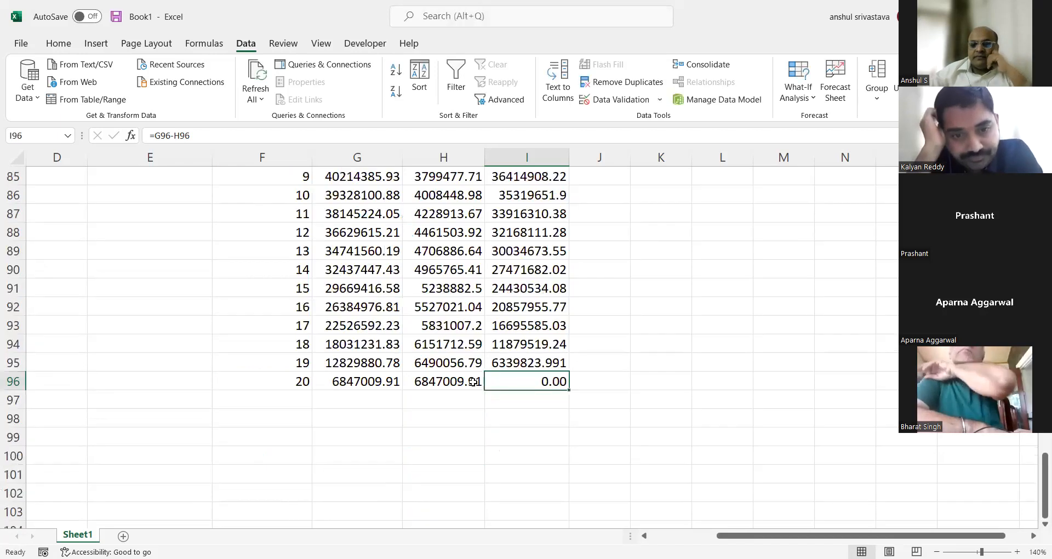
scroll(489, 419, "up", 13)
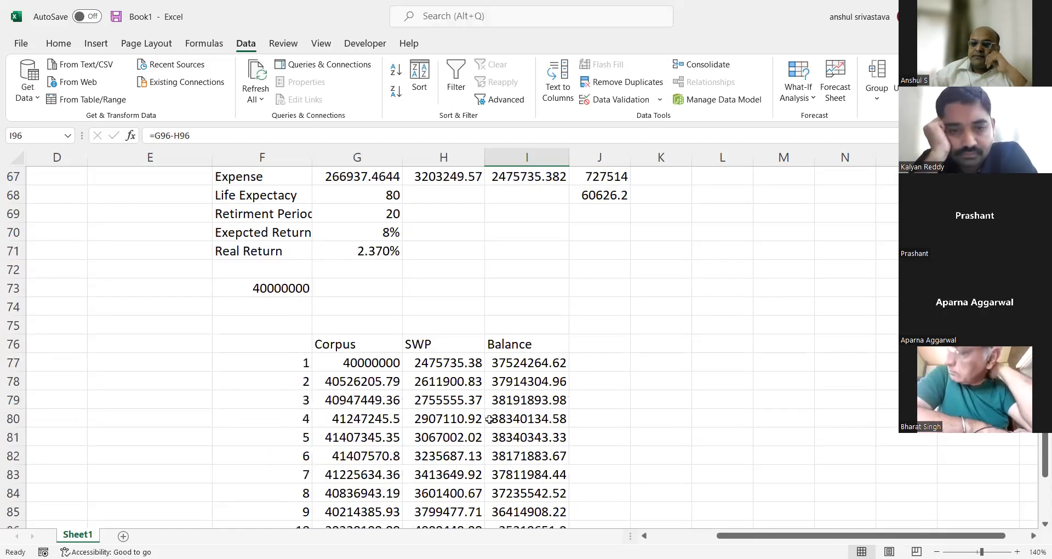
scroll(490, 420, "up", 15)
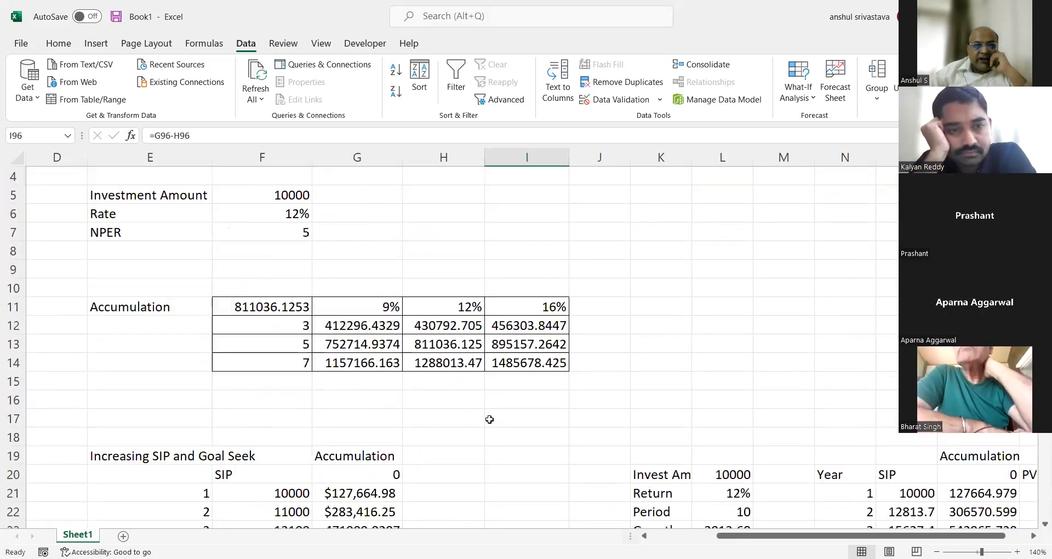
scroll(498, 409, "down", 3)
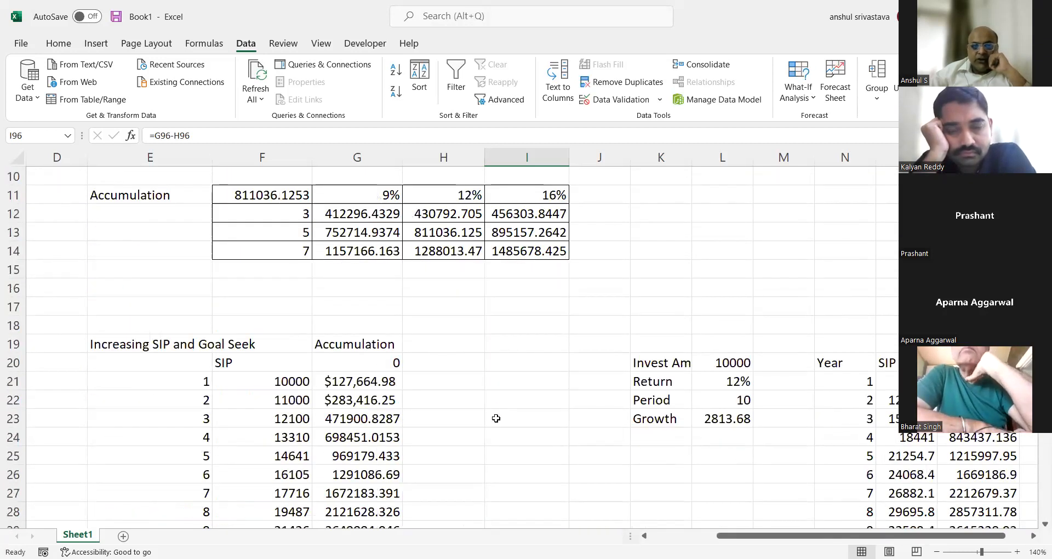
scroll(492, 420, "up", 2)
scroll(493, 420, "up", 1)
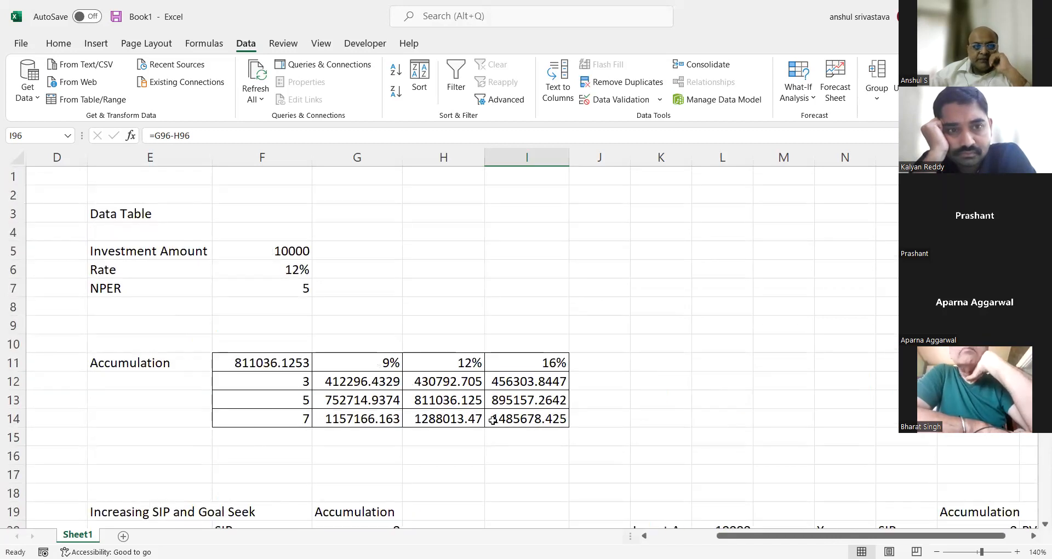
Step: Review the corpus, SWP and balance columns of the withdrawal table from year 1 to year 20
scroll(333, 364, "down", 14)
scroll(334, 363, "down", 14)
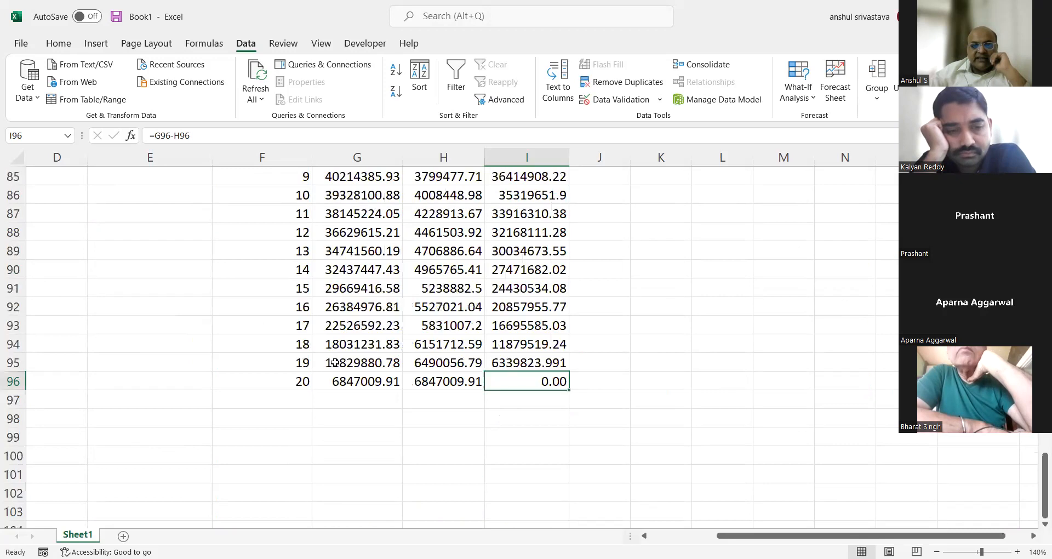
scroll(335, 363, "up", 2)
scroll(389, 406, "up", 4)
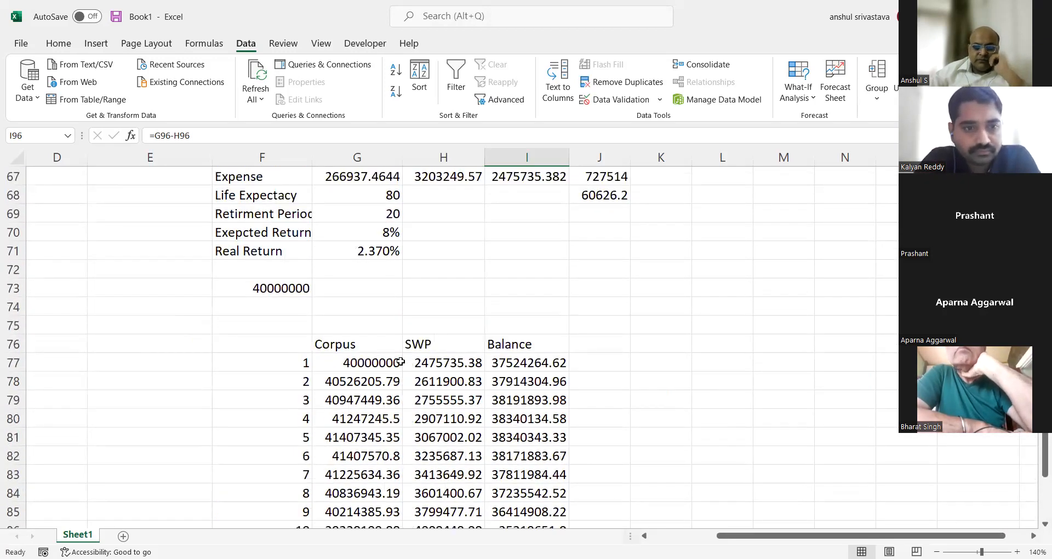
scroll(400, 362, "down", 3)
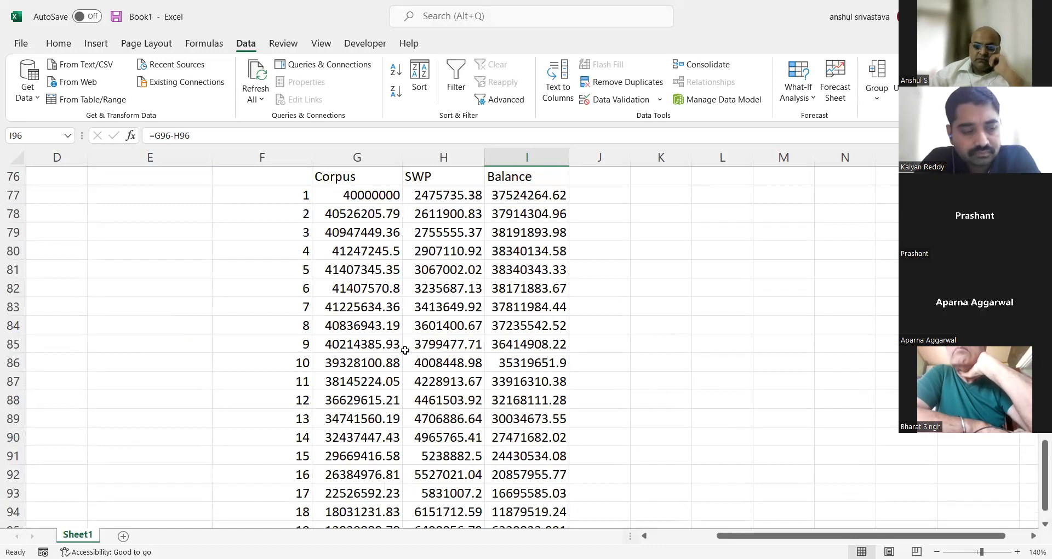
scroll(405, 351, "down", 1)
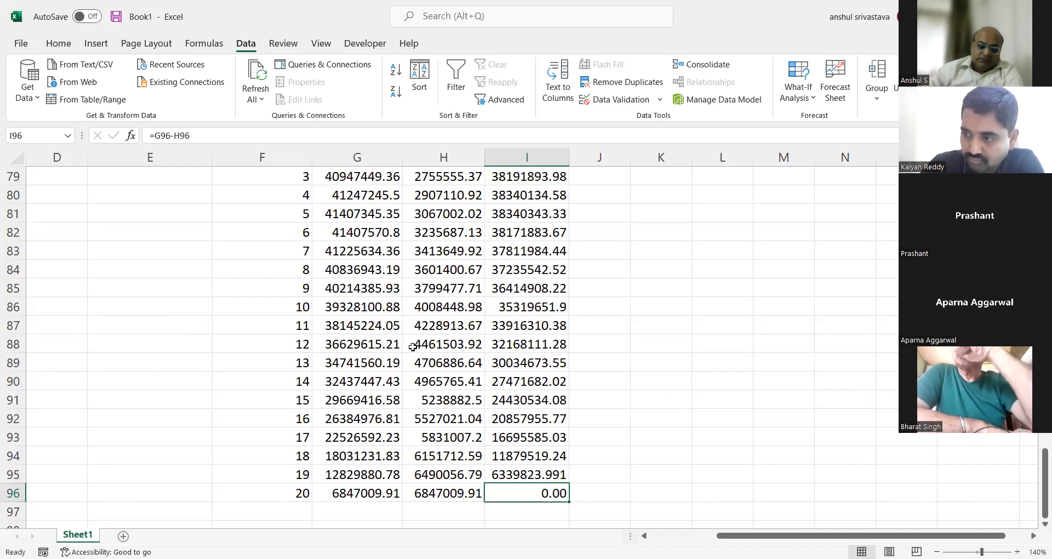
Step: Look over the earlier SIP and retirement sections of the sheet and the year 20 balance formula in I96
left_click(413, 347)
scroll(412, 346, "up", 16)
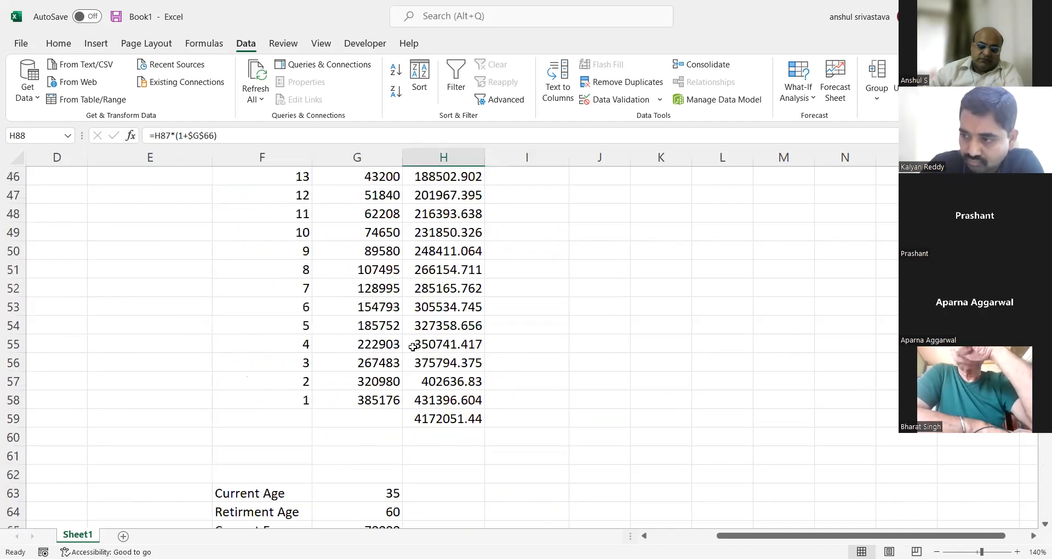
scroll(412, 347, "up", 5)
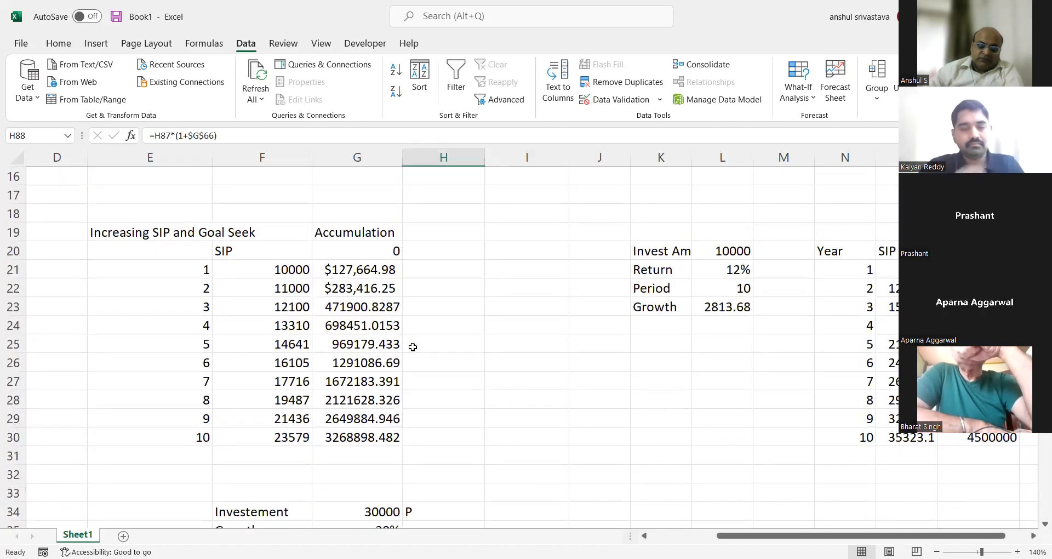
scroll(413, 347, "down", 11)
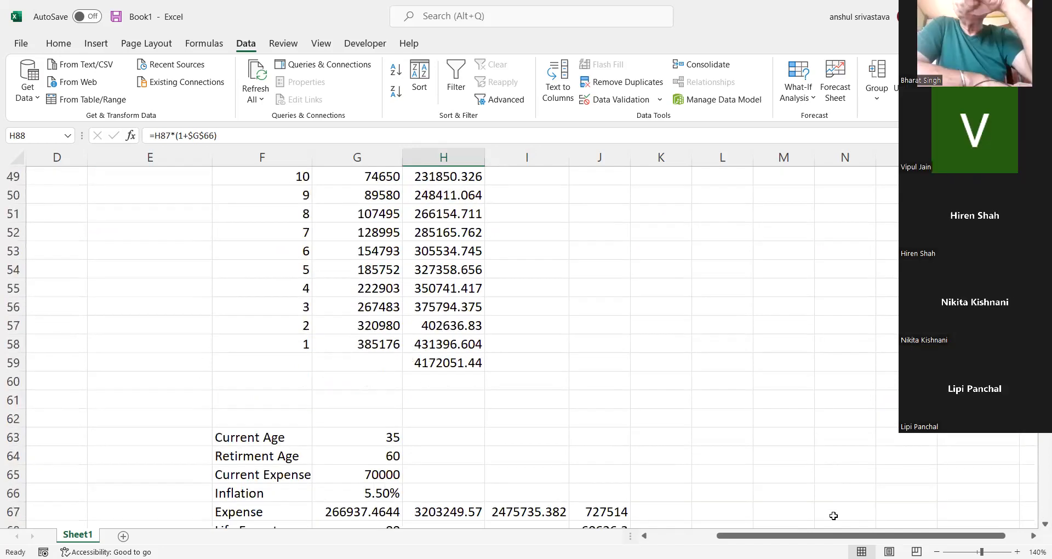
left_click(601, 322)
scroll(601, 322, "up", 6)
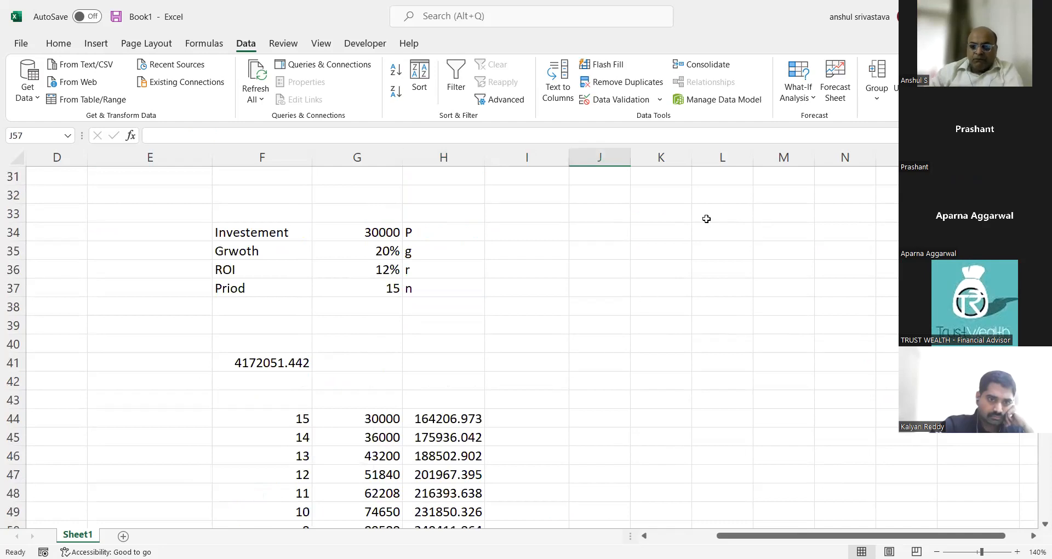
scroll(707, 219, "down", 13)
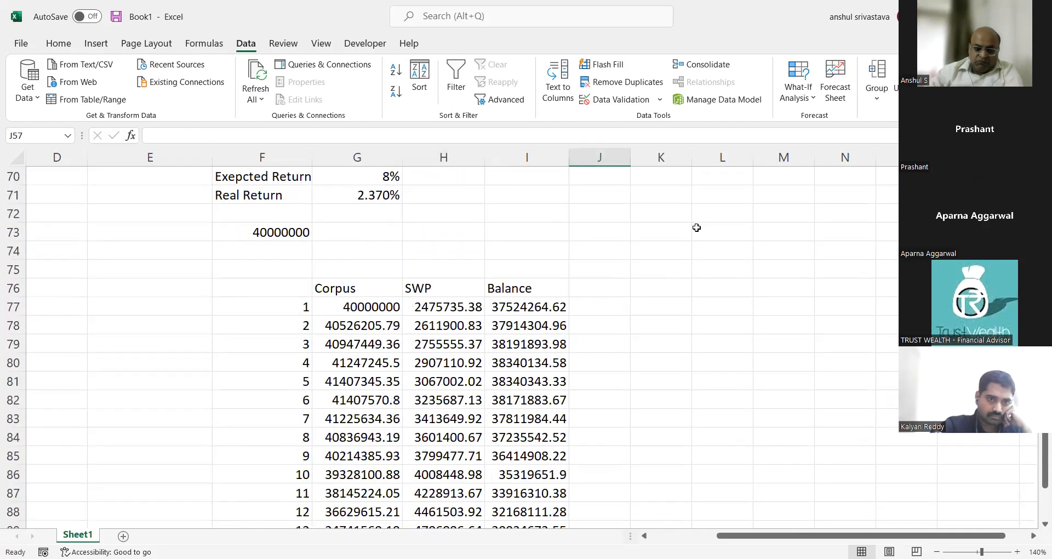
scroll(697, 227, "down", 4)
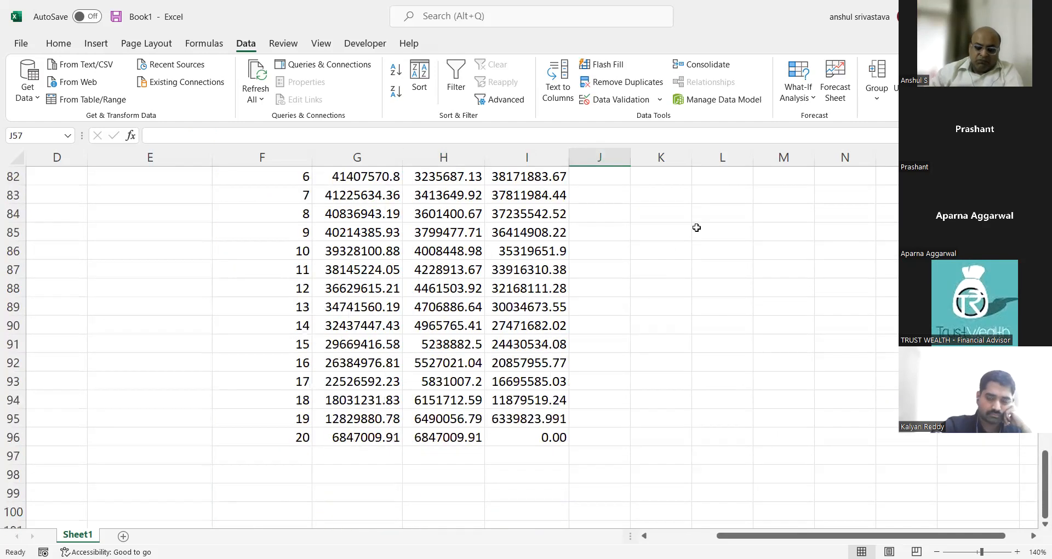
left_click(562, 439)
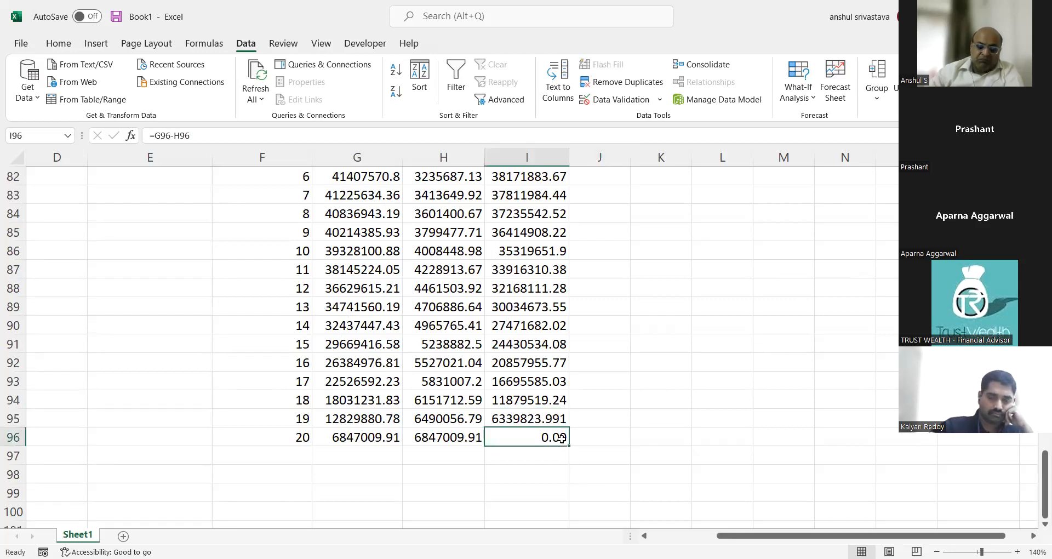
scroll(562, 438, "up", 5)
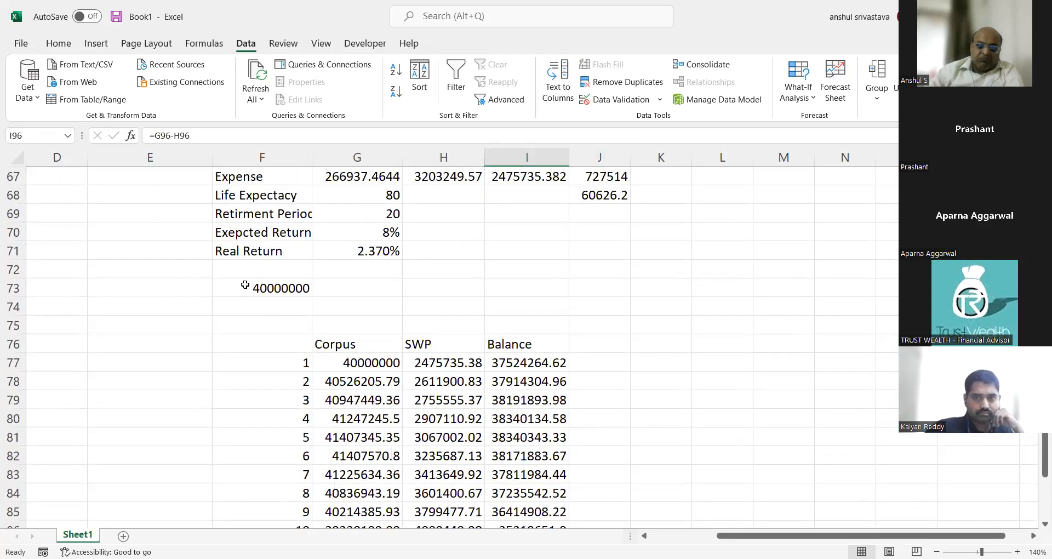
Step: Replace the fixed corpus in F73 with =PV(G71,G69,-H67,1000000,1) and check the year 20 balance
left_click(250, 288)
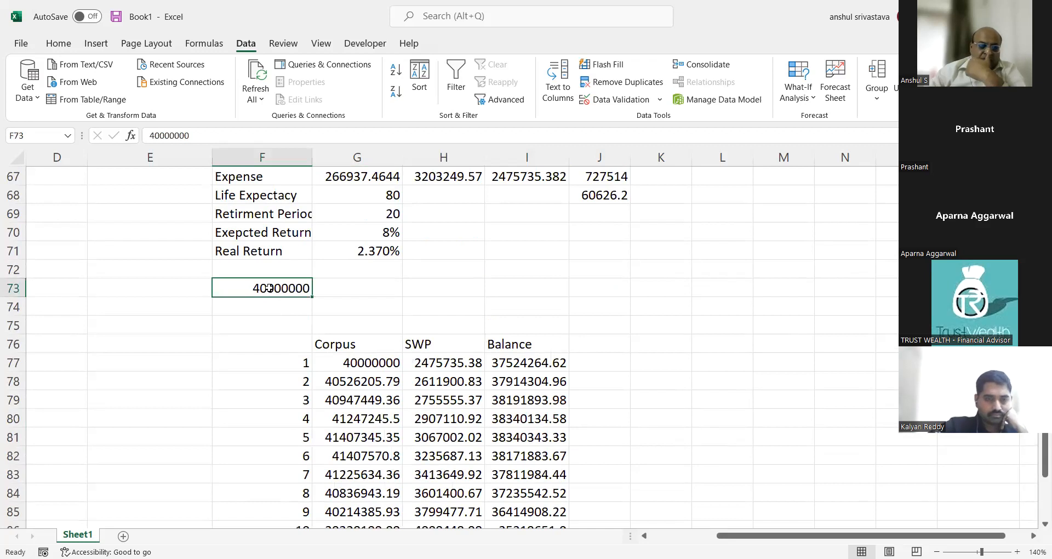
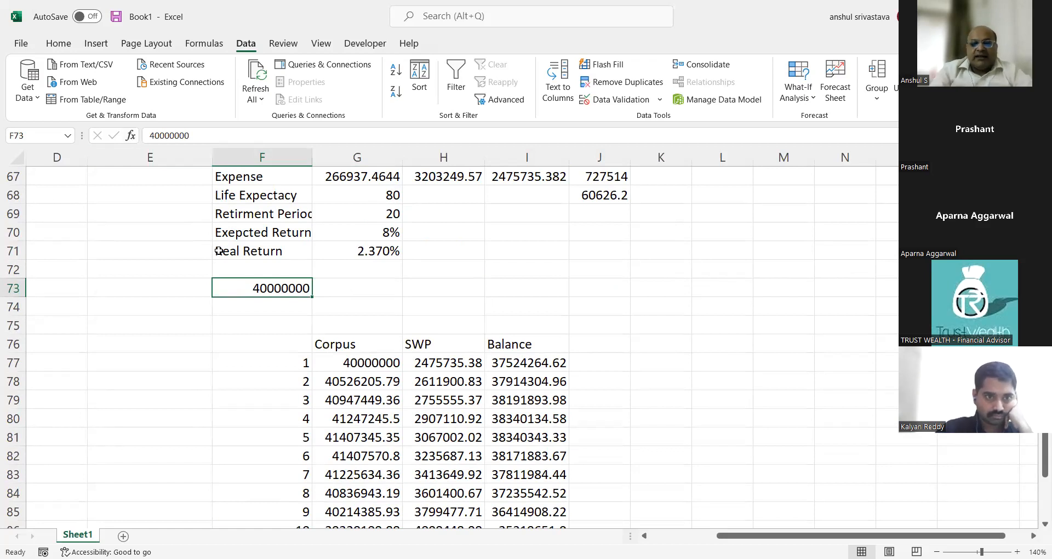
type("=PV")
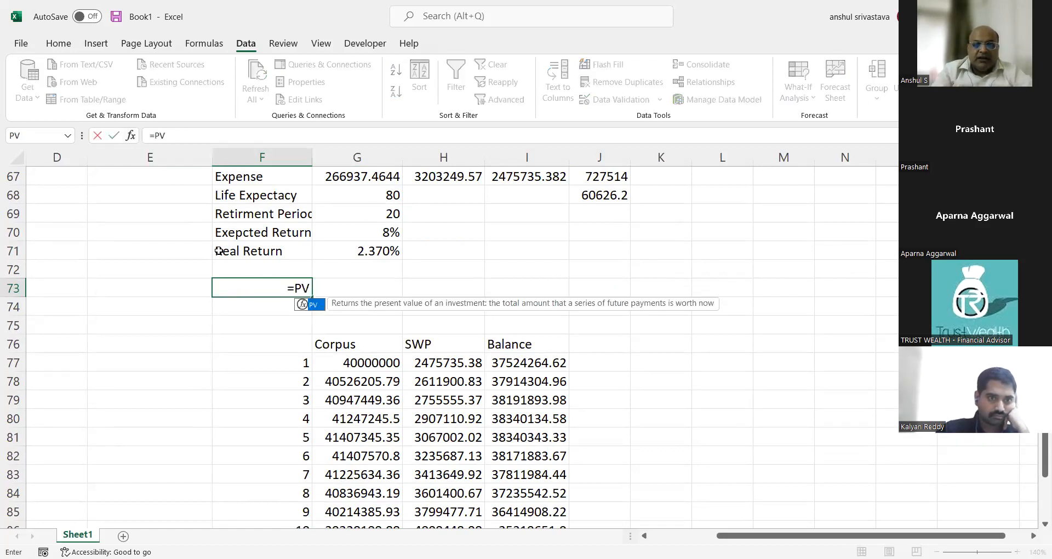
type("(")
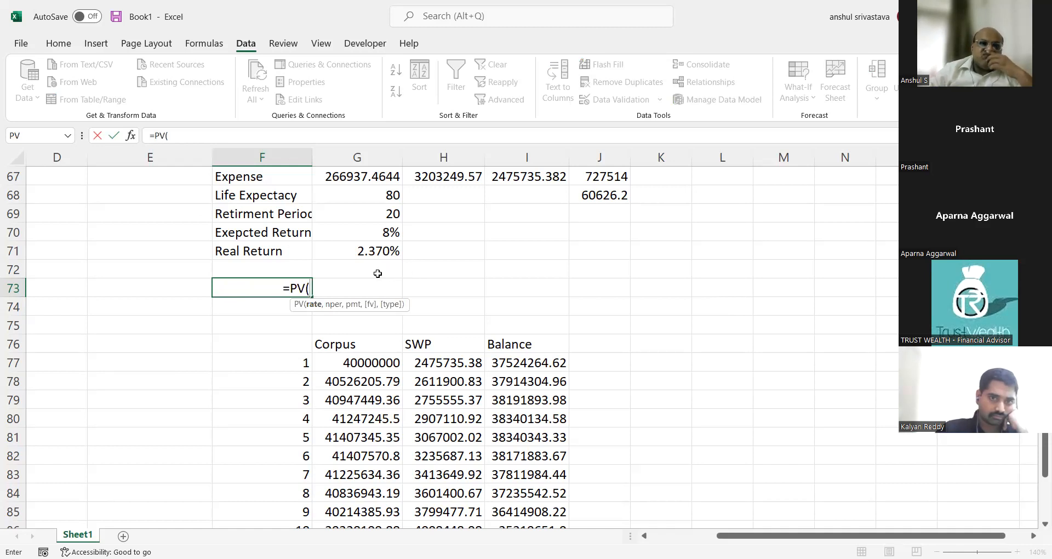
left_click(373, 251)
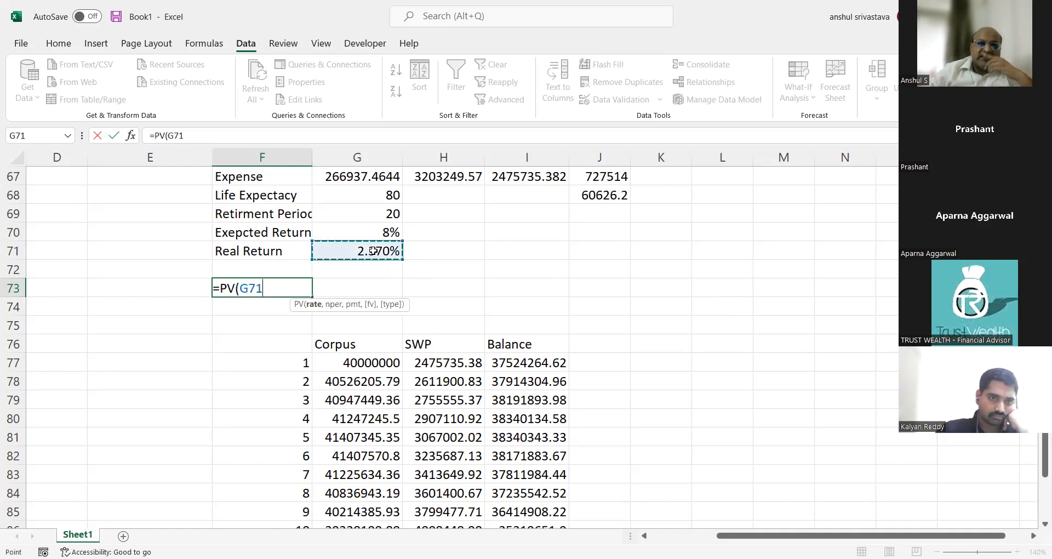
type(",")
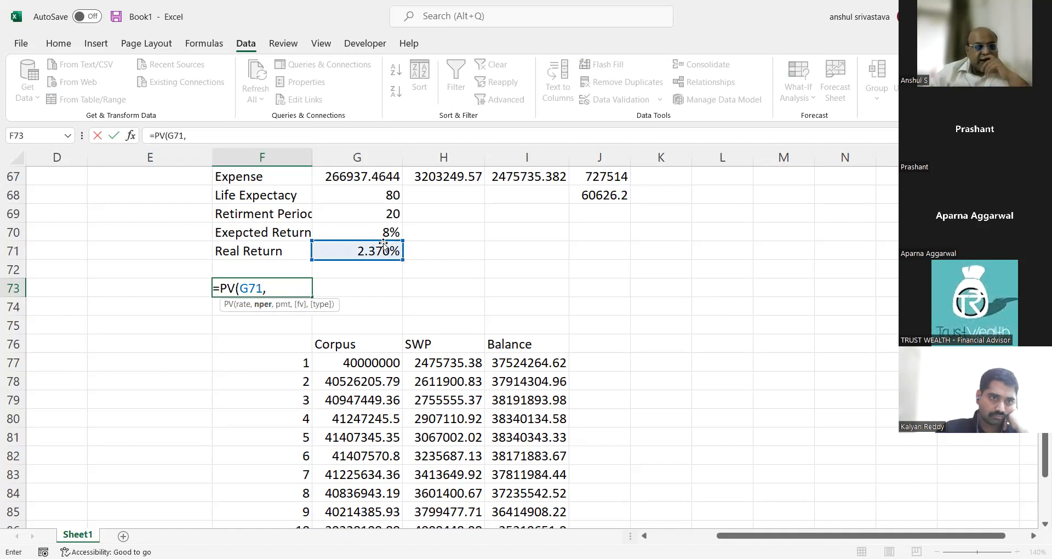
left_click(389, 213)
type(",")
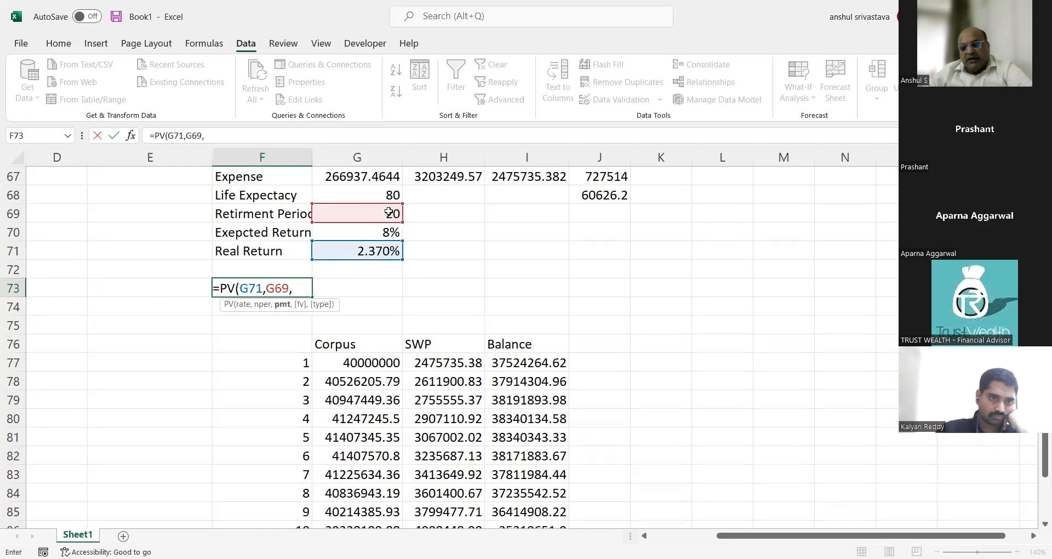
type("-")
left_click(435, 176)
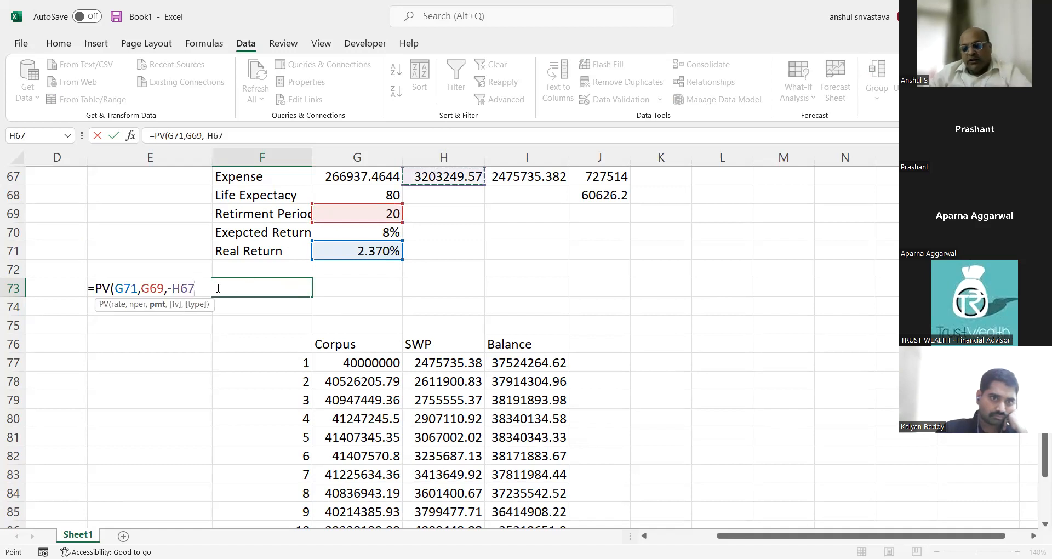
type(",100000")
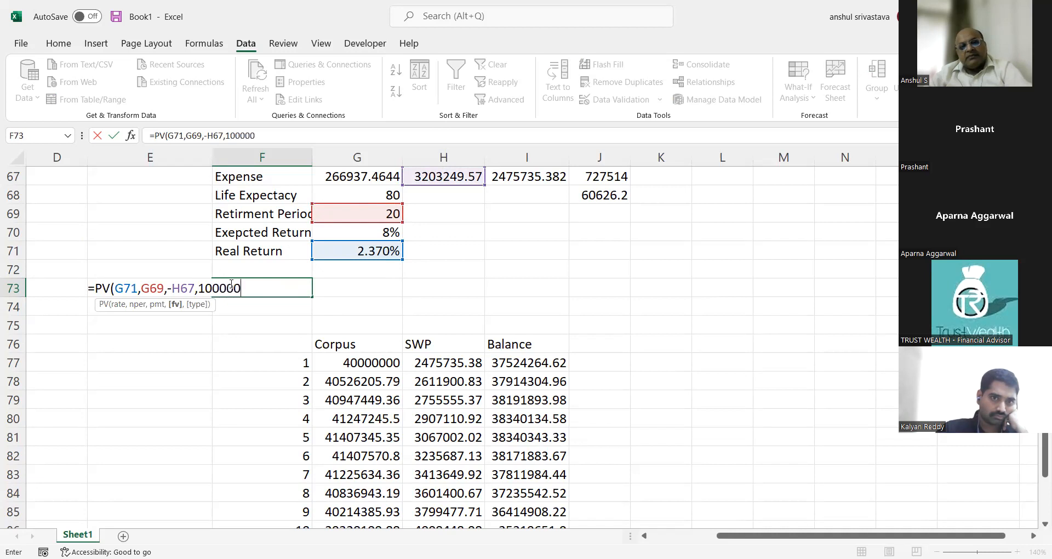
type("0")
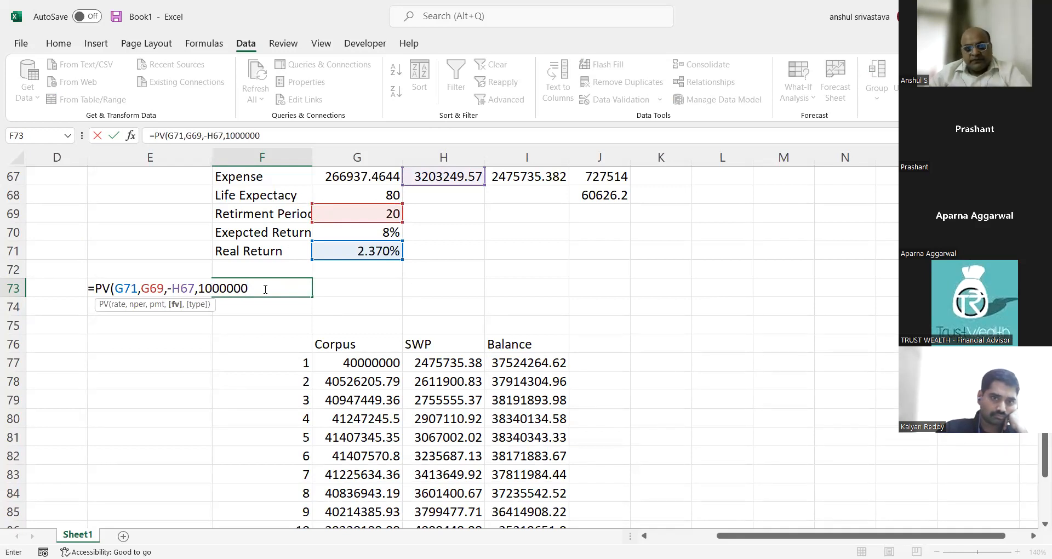
type(",")
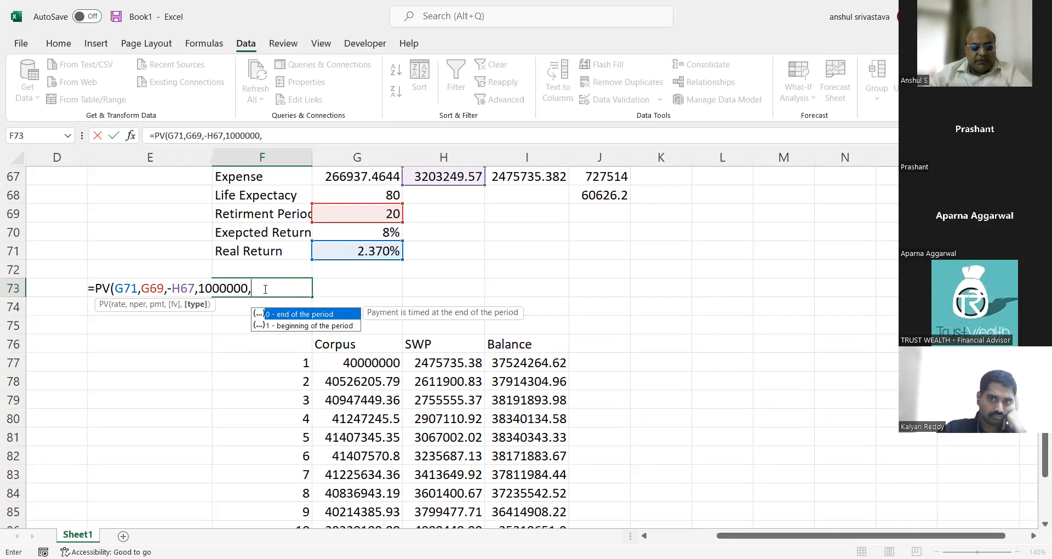
type("1")
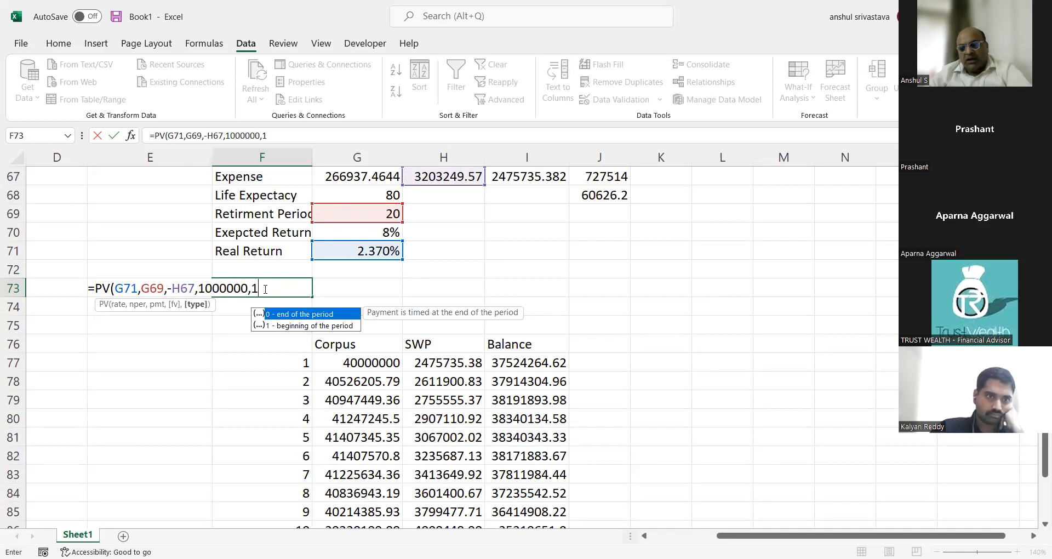
key("Return")
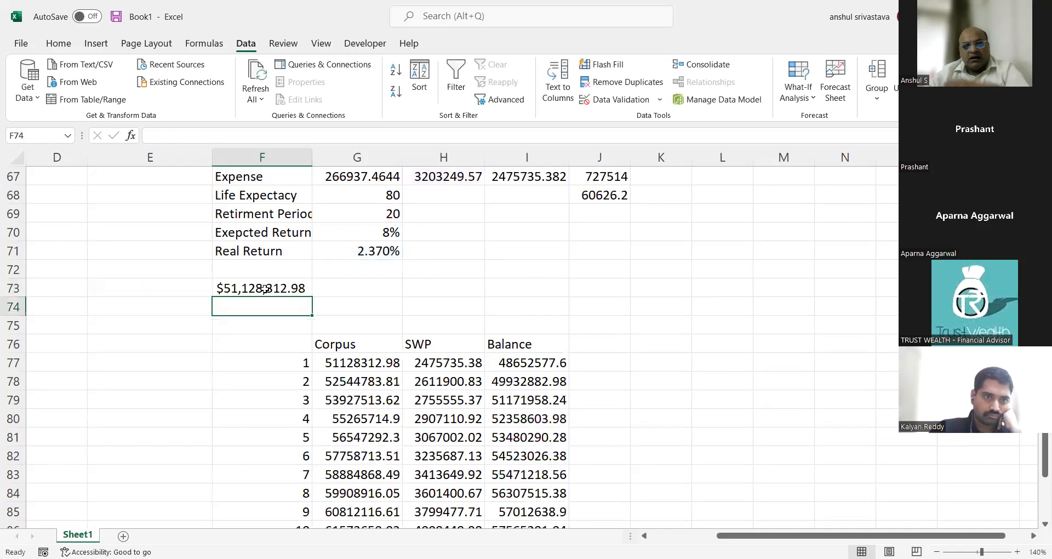
scroll(257, 286, "down", 5)
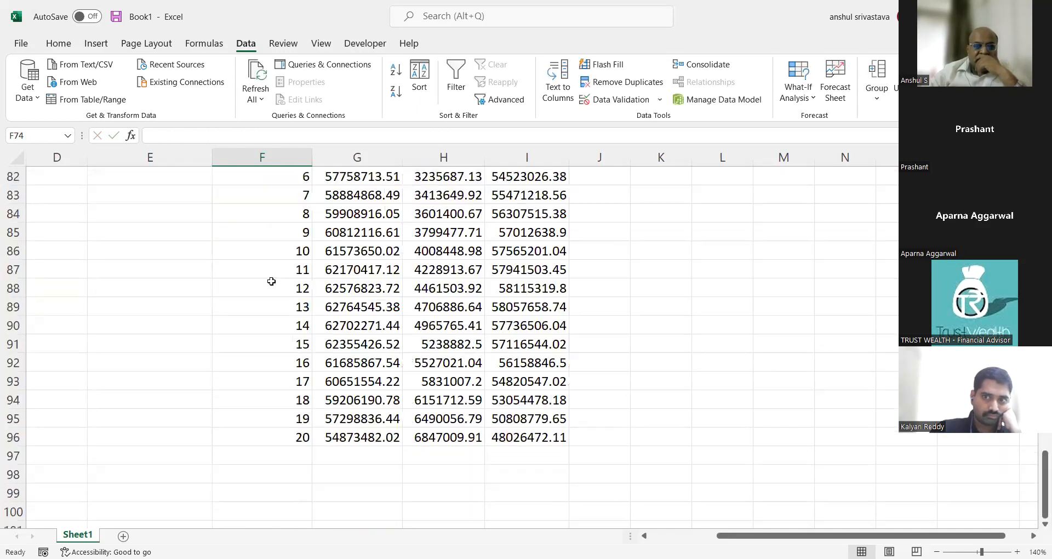
scroll(361, 295, "up", 6)
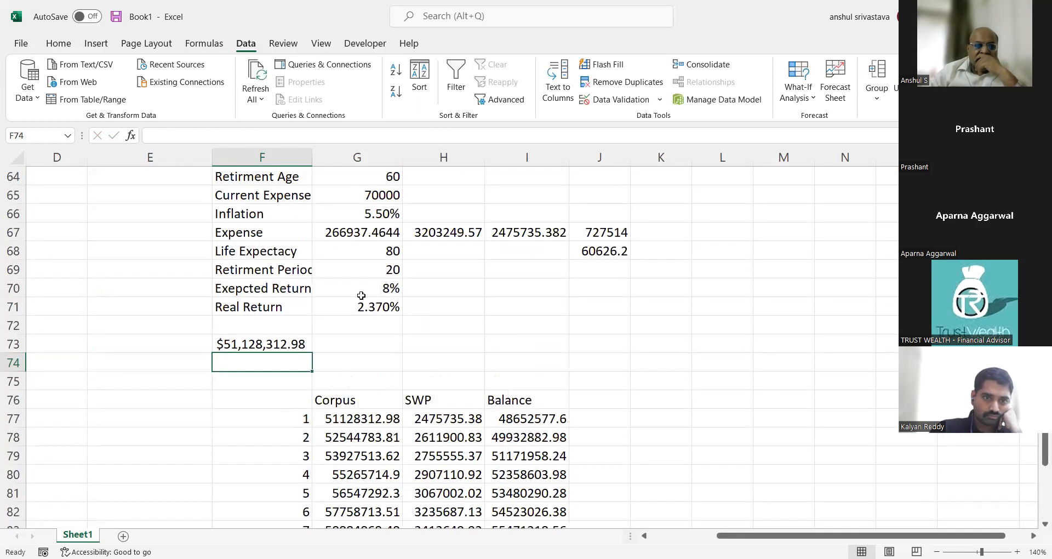
Step: Change the future value argument of the PV formula in F73 to 0
left_click(259, 347)
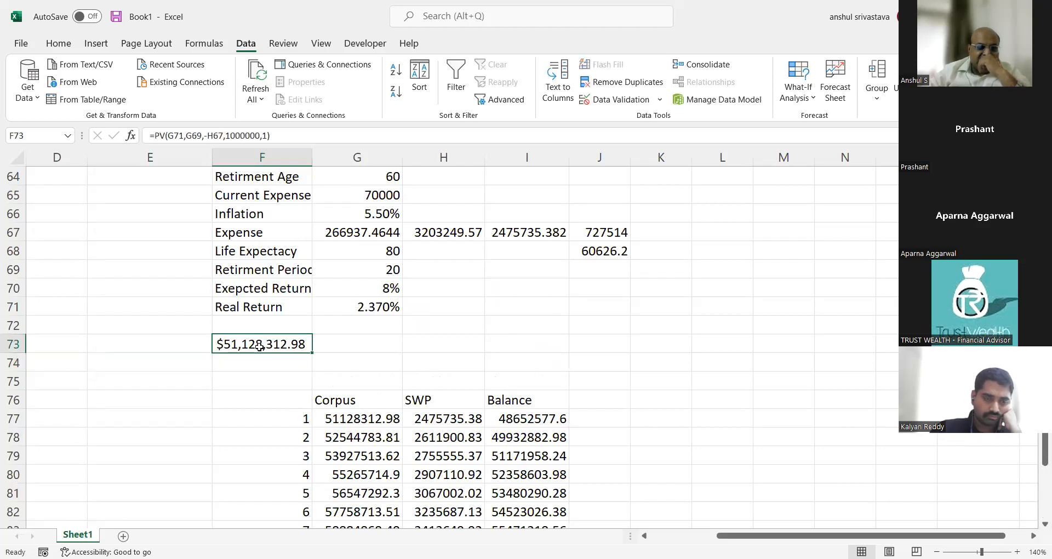
left_click(262, 136)
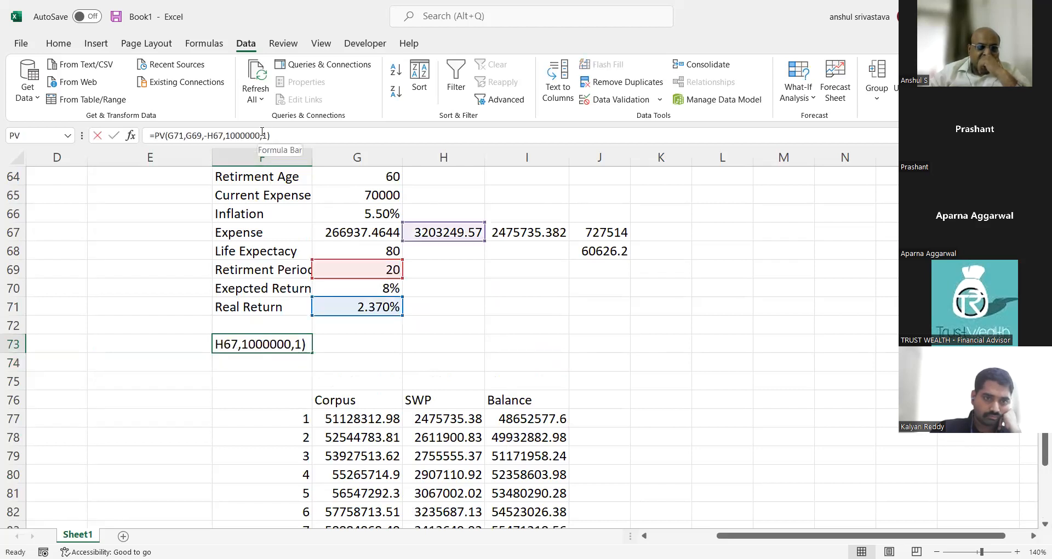
key("BackSpace")
key("BackSpace")
key("BackSpace")
key("BackSpace")
key("BackSpace")
key("BackSpace")
key("BackSpace")
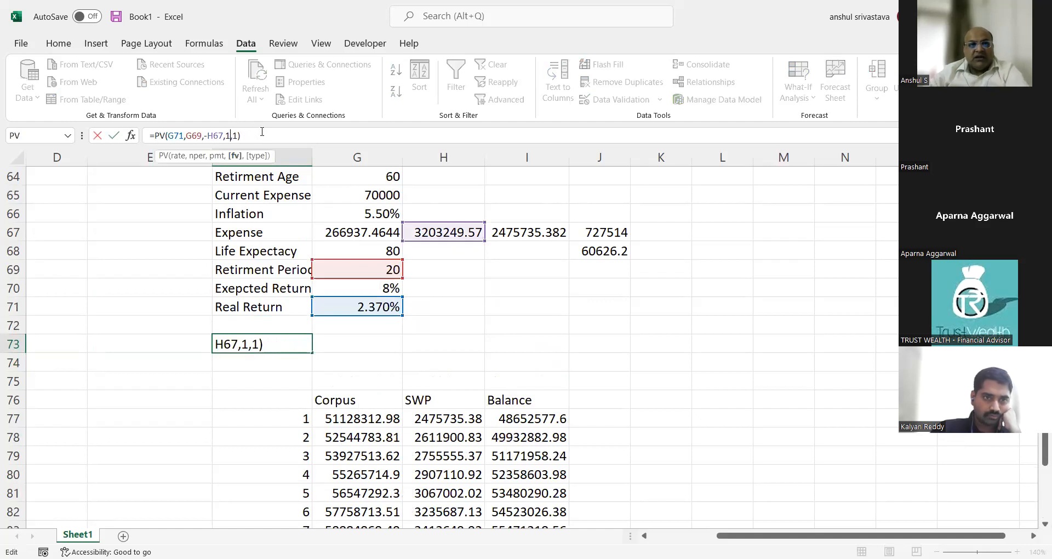
type("0")
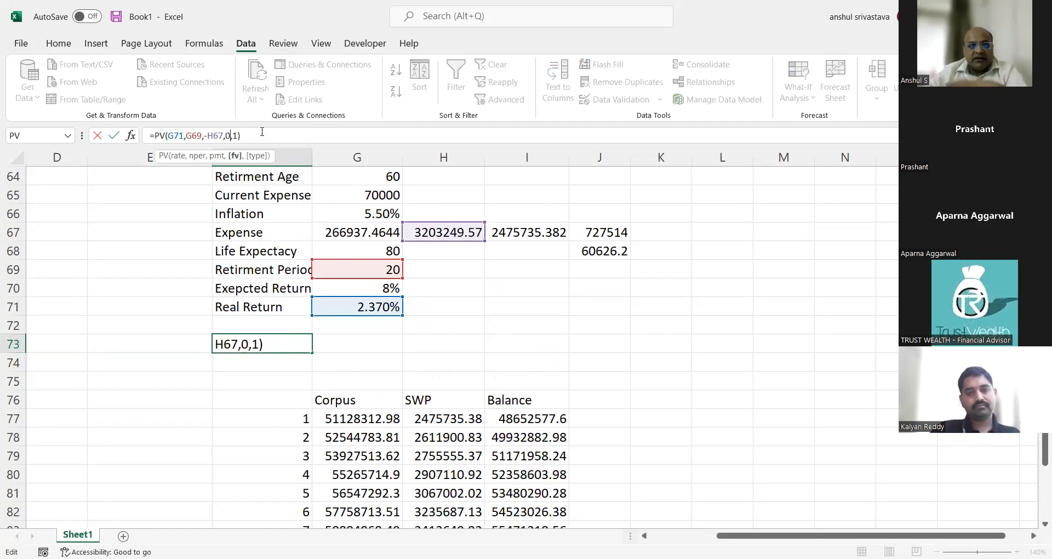
key("Return")
Step: Apply the General number format to the corpus in F73 and check the balances through year 20
scroll(247, 310, "down", 1)
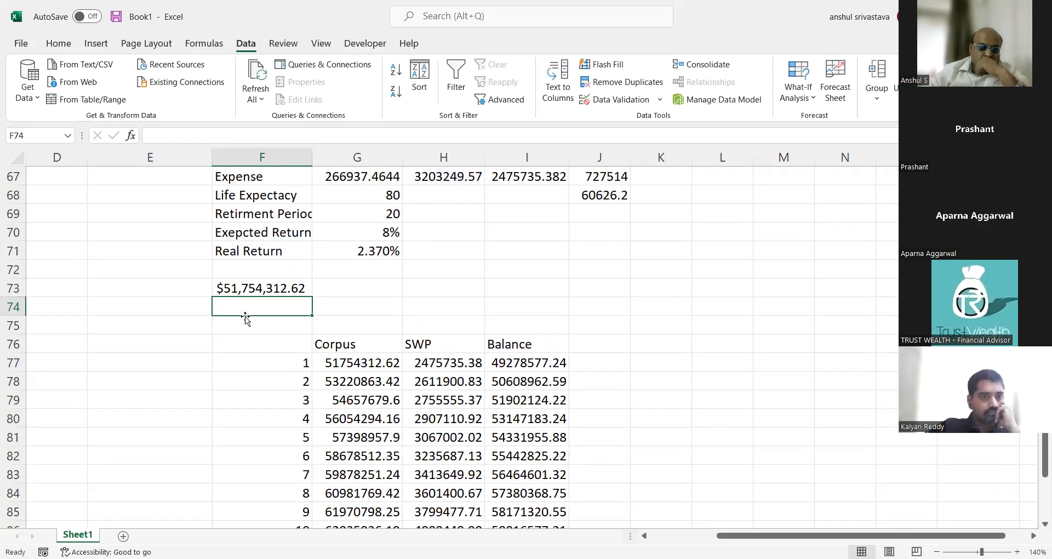
left_click(242, 289)
key("ctrl+shift+grave")
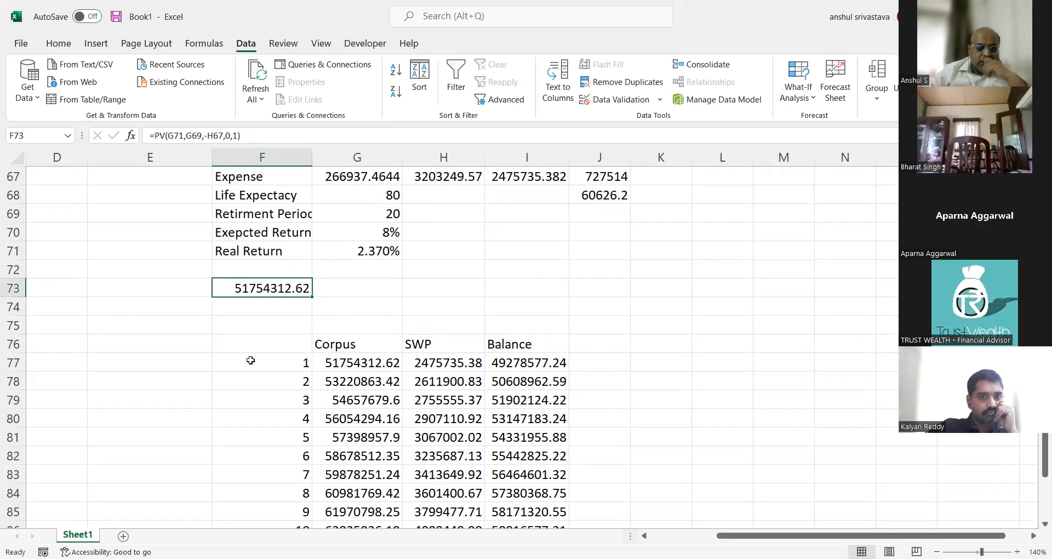
scroll(383, 247, "down", 6)
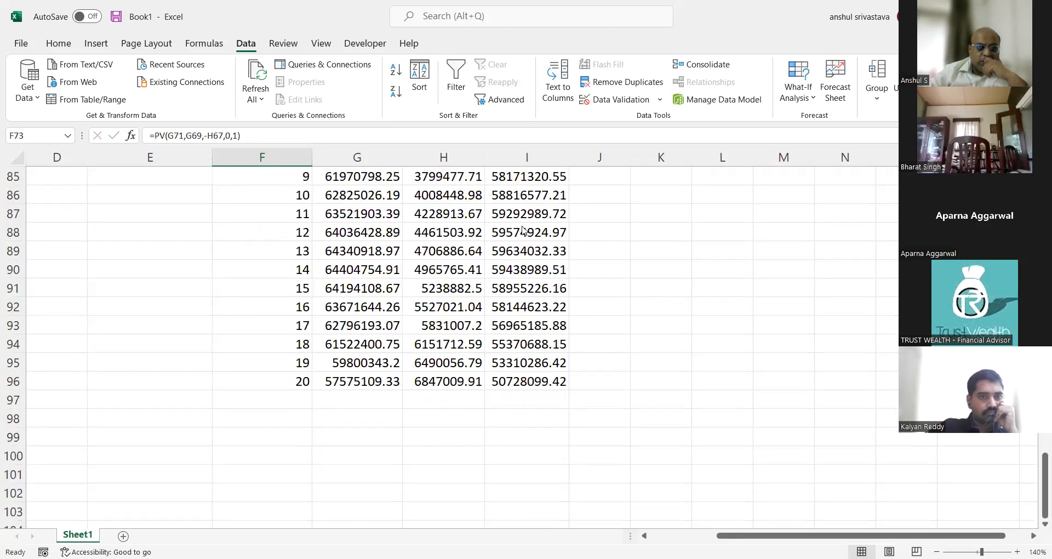
scroll(491, 249, "up", 5)
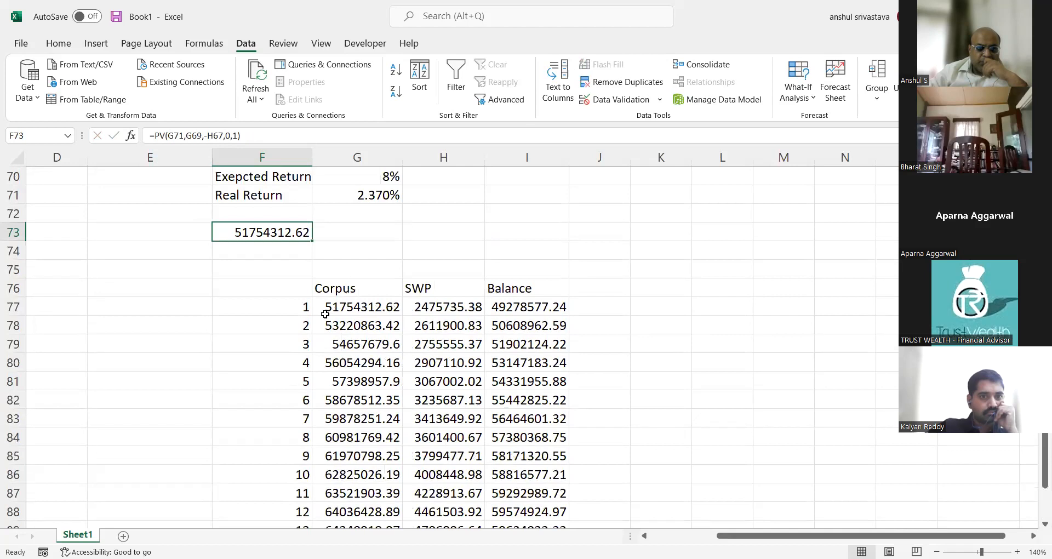
Step: Inspect the year 1 formulas, replace the SWP formula in H77 with =H67, and check the withdrawal table's balances
left_click(326, 310)
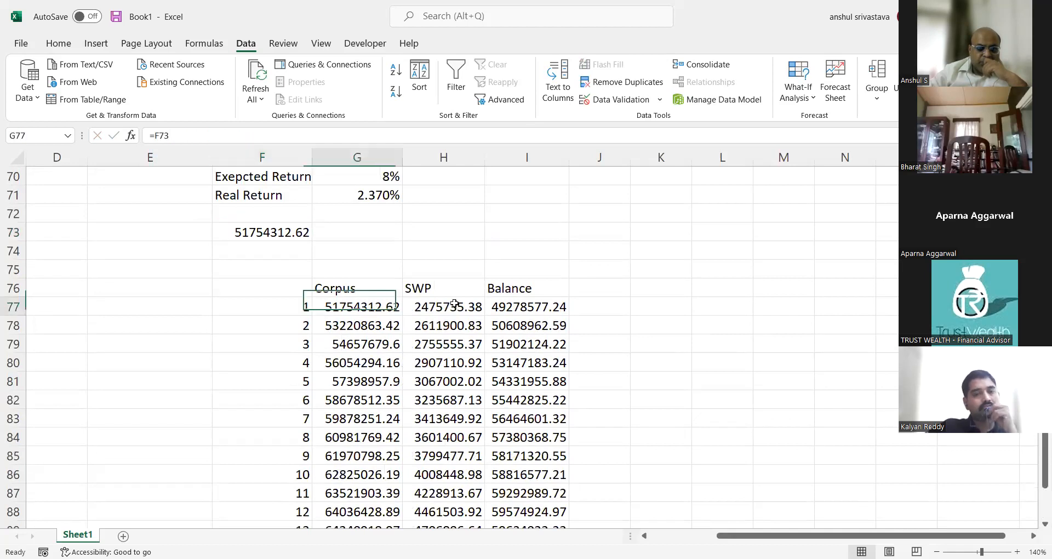
left_click(499, 303)
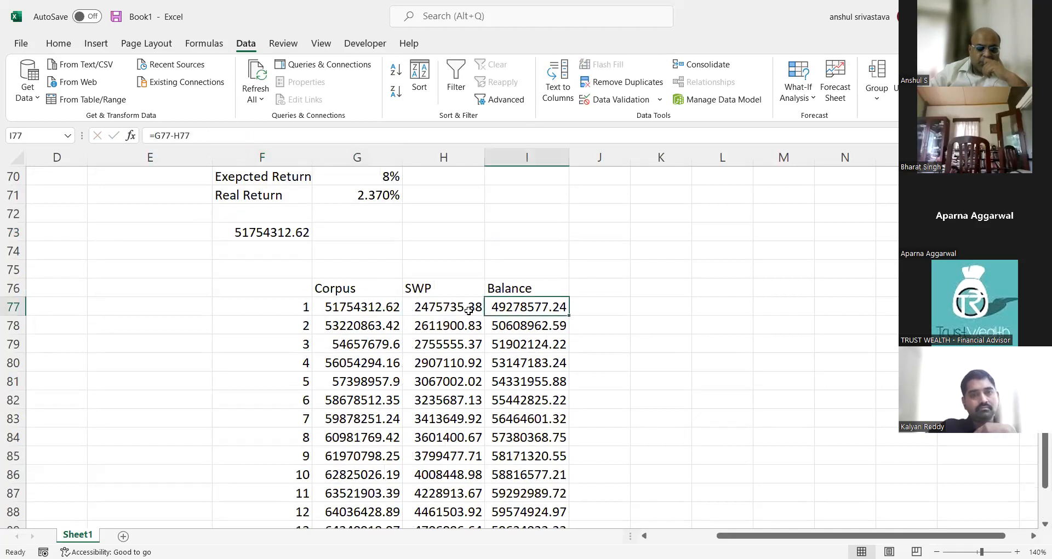
left_click(446, 312)
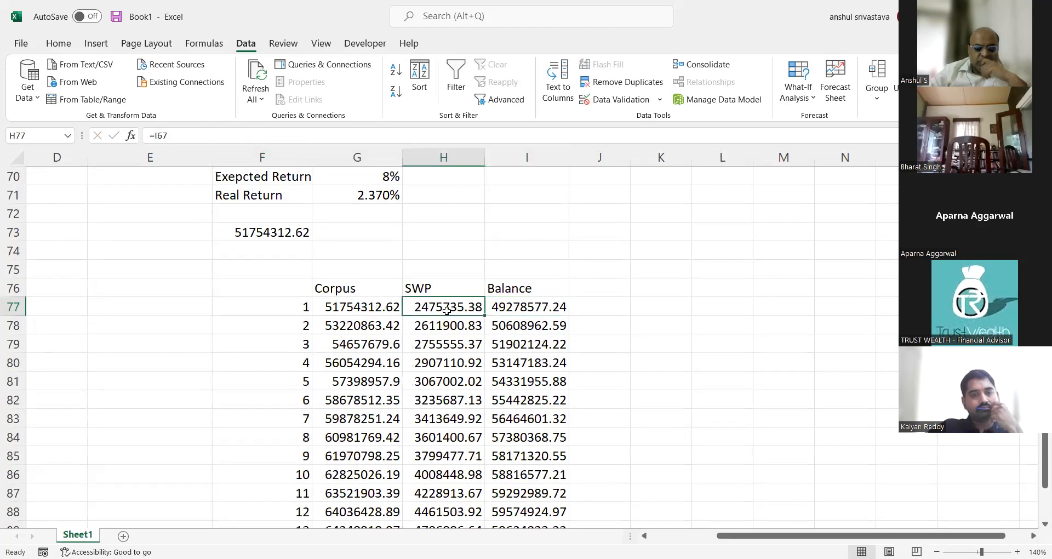
type("=")
scroll(446, 310, "up", 6)
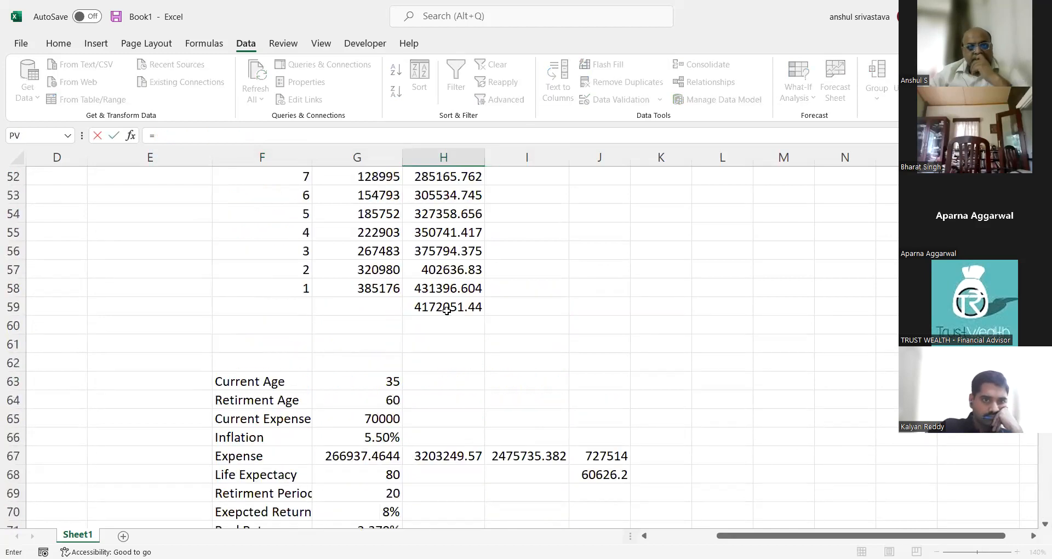
scroll(449, 315, "down", 1)
scroll(449, 316, "down", 1)
left_click(435, 399)
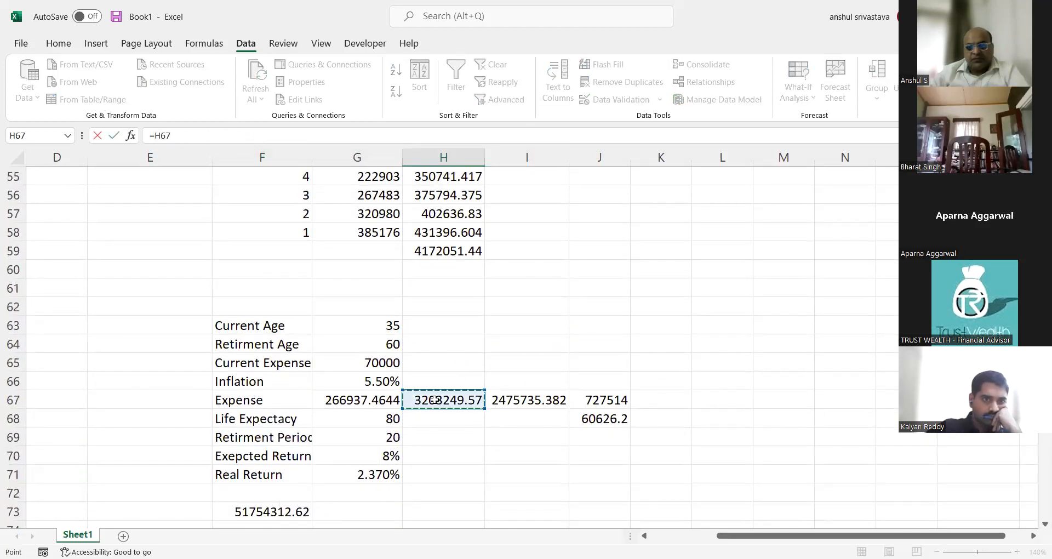
key("Return")
scroll(438, 392, "down", 2)
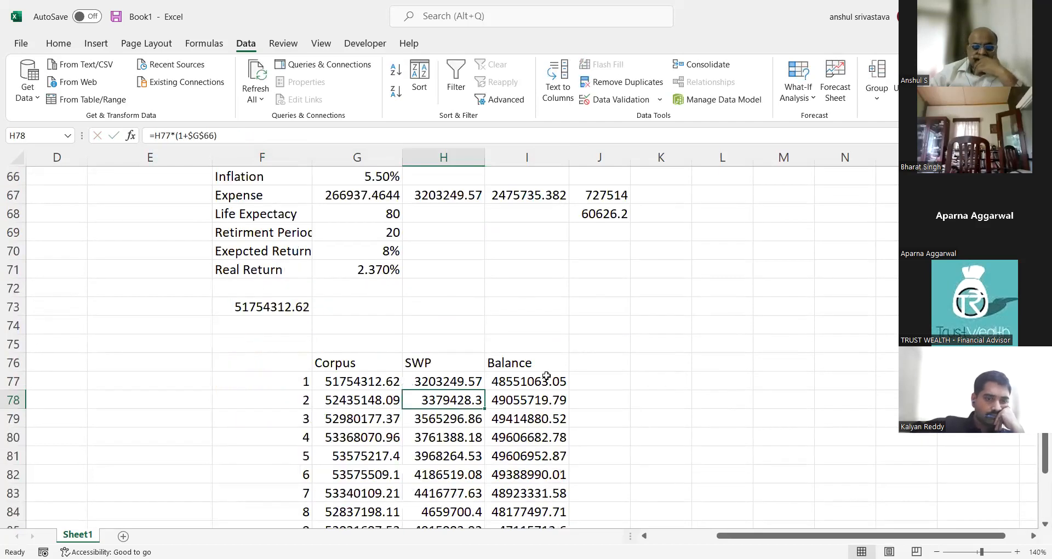
scroll(545, 376, "down", 6)
scroll(551, 389, "up", 6)
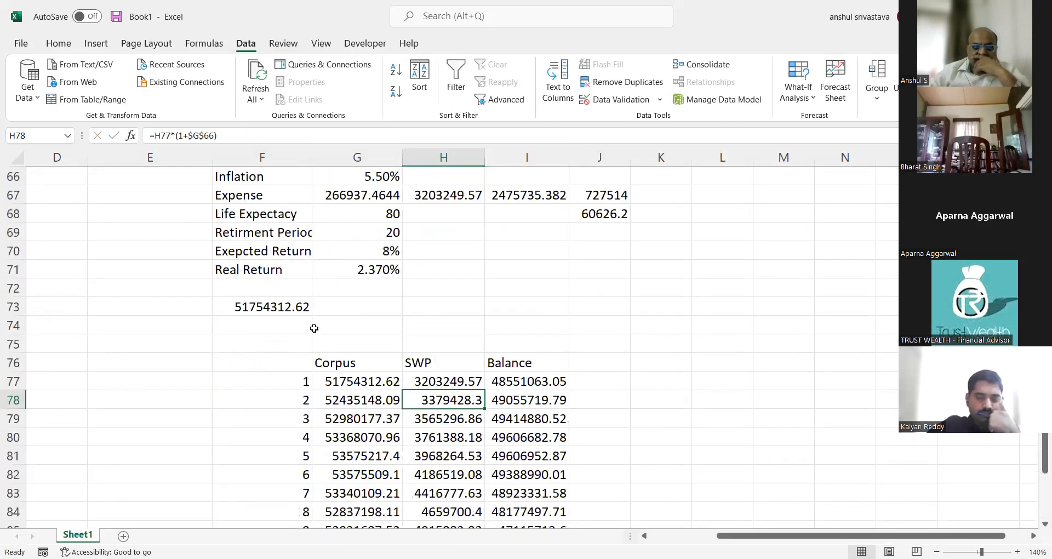
Step: Set the future value argument of the PV formula in F73 to 10000
scroll(362, 406, "down", 2)
scroll(378, 417, "down", 1)
scroll(380, 419, "up", 2)
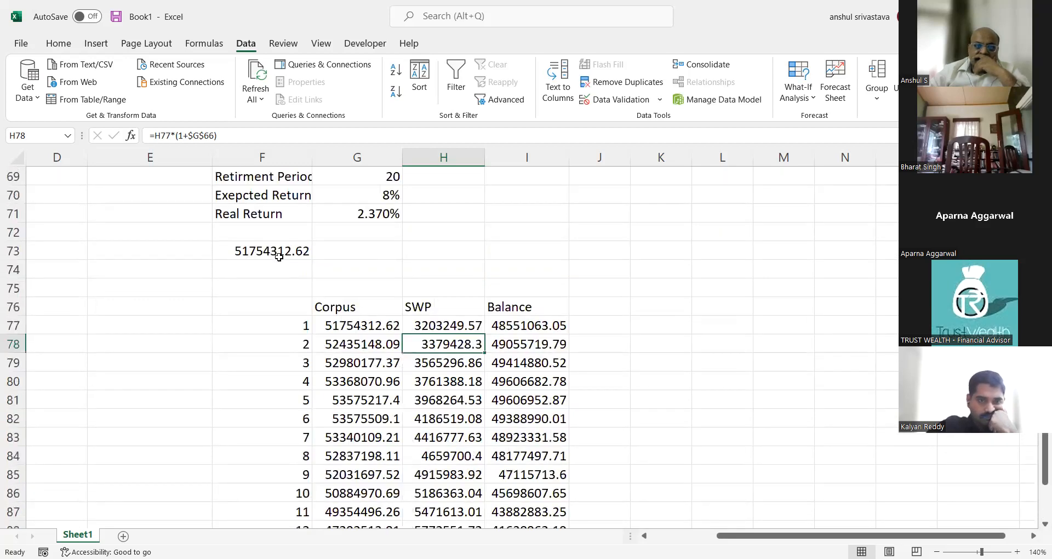
left_click(279, 256)
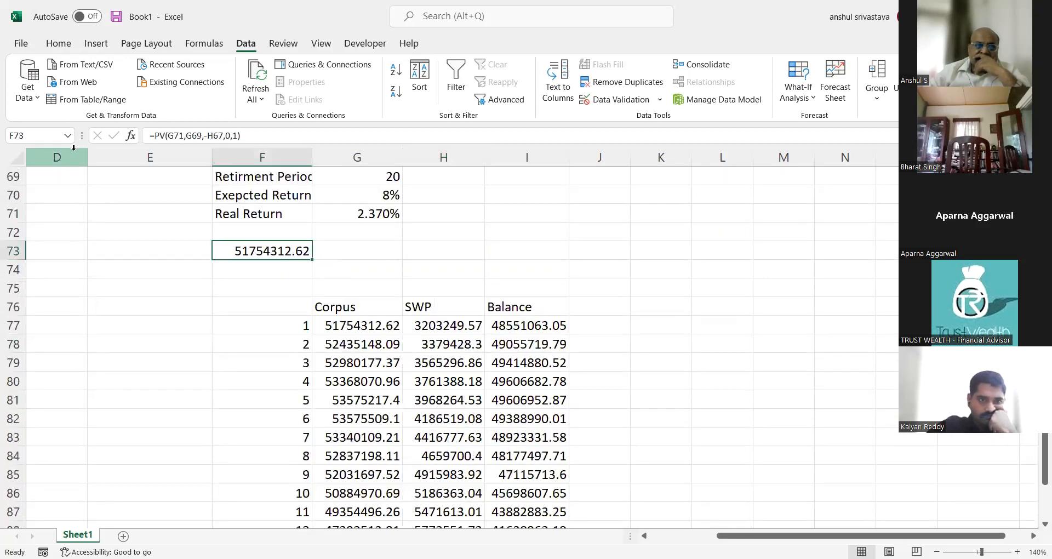
left_click(131, 137)
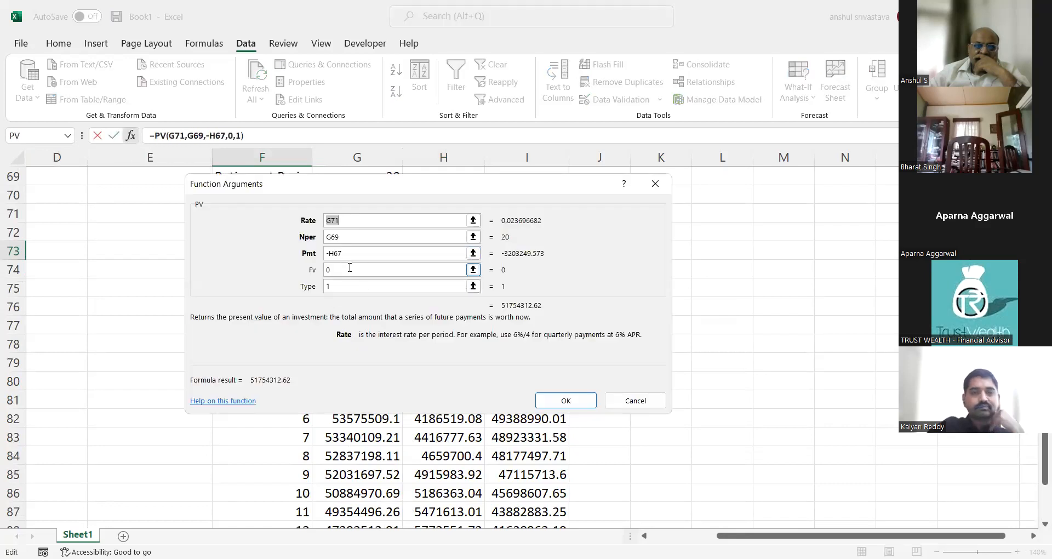
left_click(350, 268)
key("BackSpace")
type("100000")
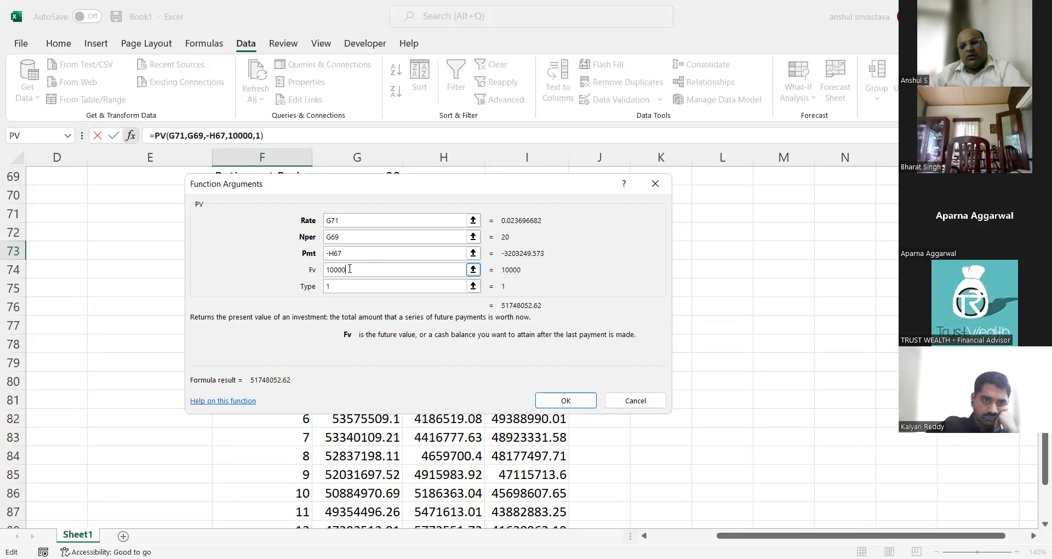
Step: Try a future value of 10000000 in the F73 PV formula and check the effect on the withdrawal schedule
type("00")
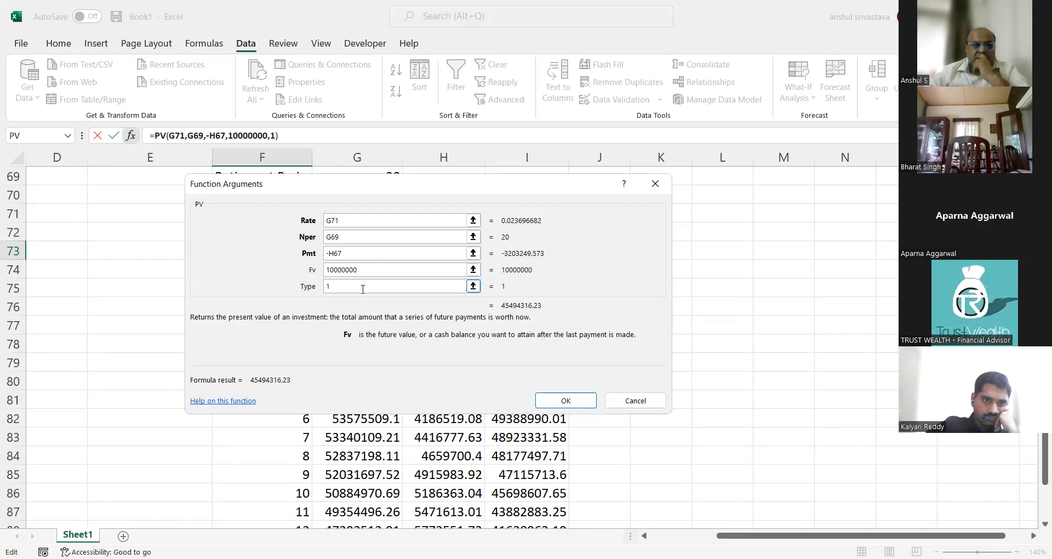
left_click(562, 403)
scroll(560, 364, "down", 4)
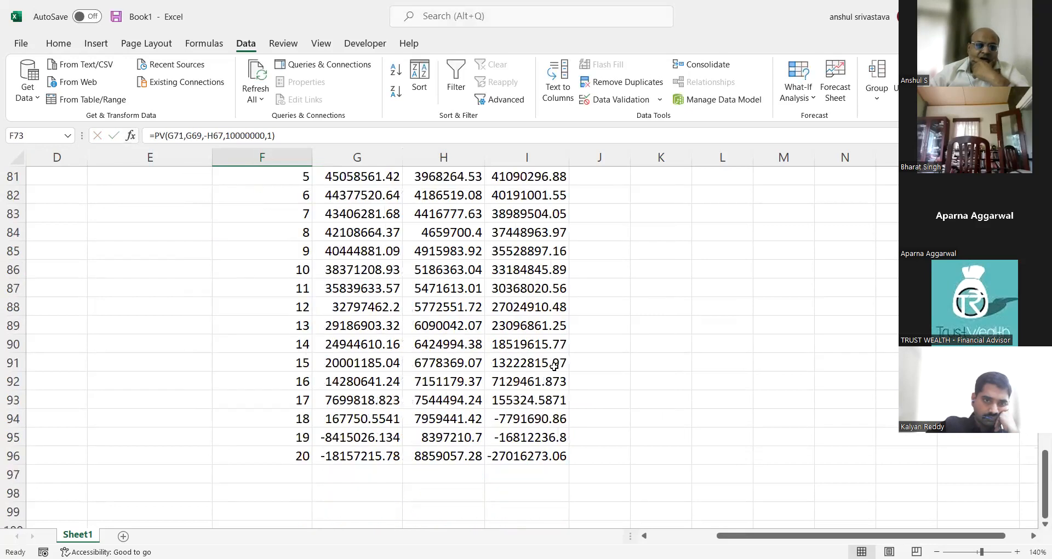
scroll(550, 384, "up", 4)
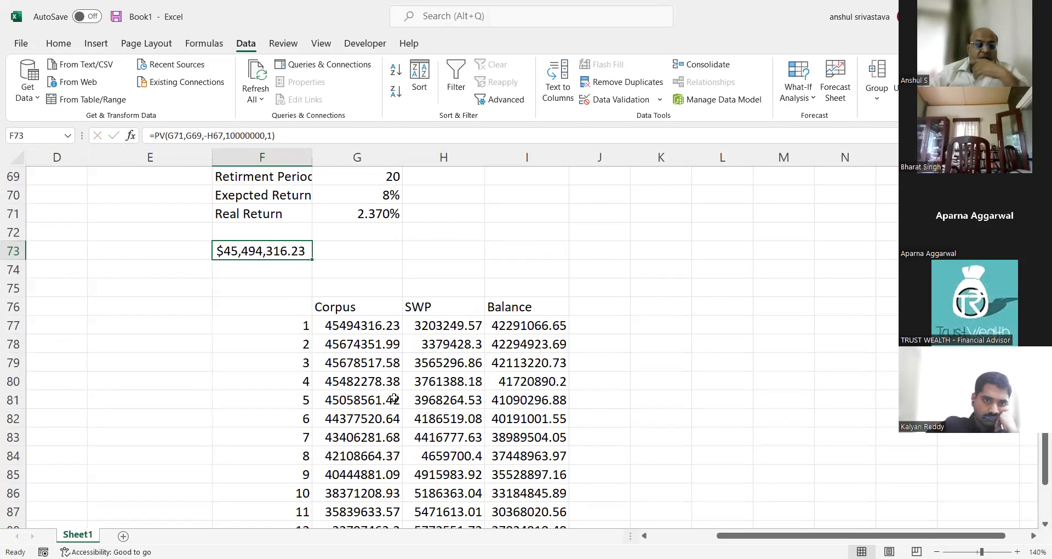
Step: Undo the future value change in F73 and check the Balance column through year 20
key("ctrl+z")
scroll(549, 402, "down", 5)
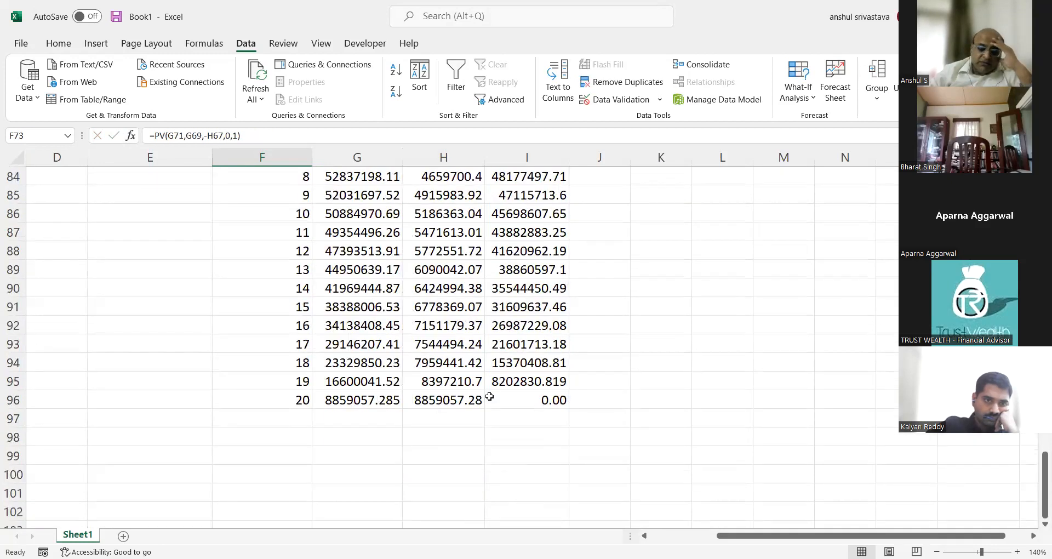
scroll(489, 397, "up", 5)
Step: Clear the hard-coded amount in I67 beside the annual expense
left_click(461, 330)
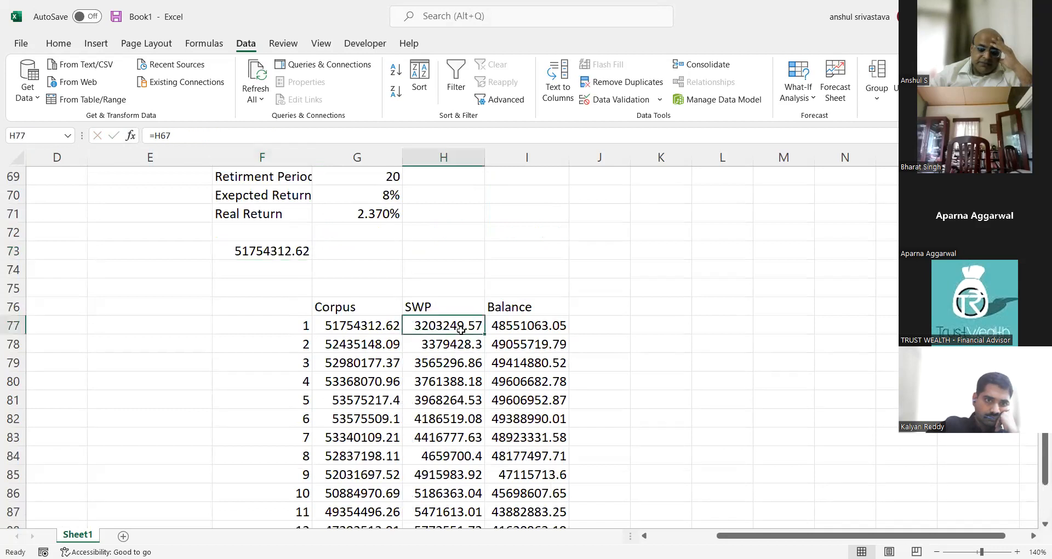
scroll(461, 331, "up", 5)
left_click(541, 418)
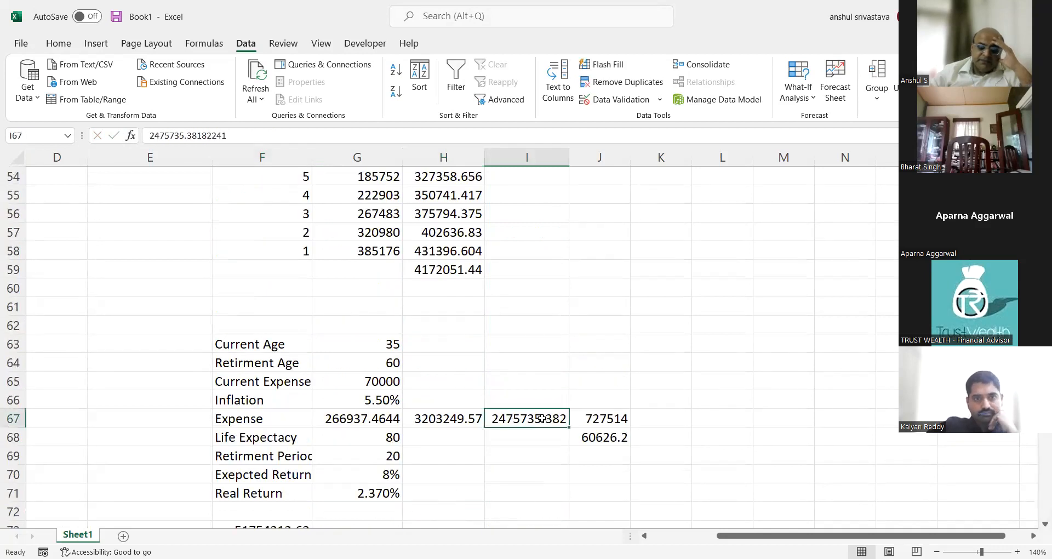
type("32")
key("BackSpace")
key("BackSpace")
left_click(591, 261)
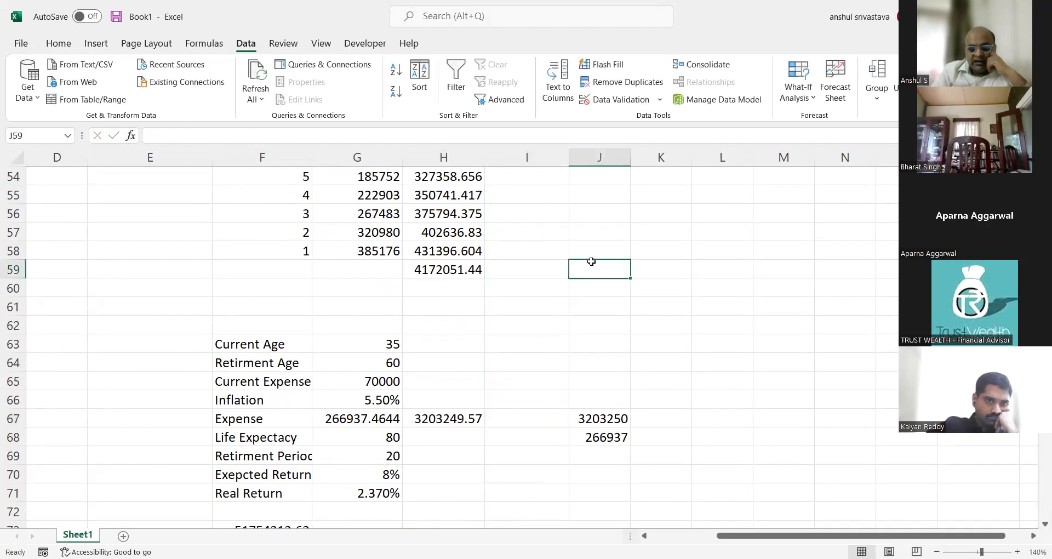
Step: Widen column I and enter 3203249.57 in cell I68 as a fixed annual expense
left_click_drag(571, 160, 617, 160)
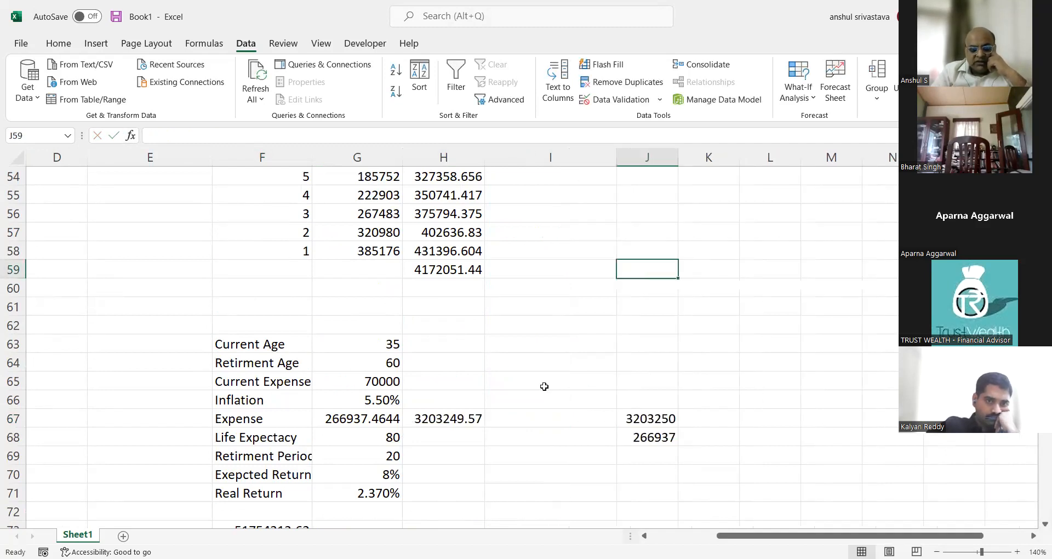
left_click(545, 430)
type("3")
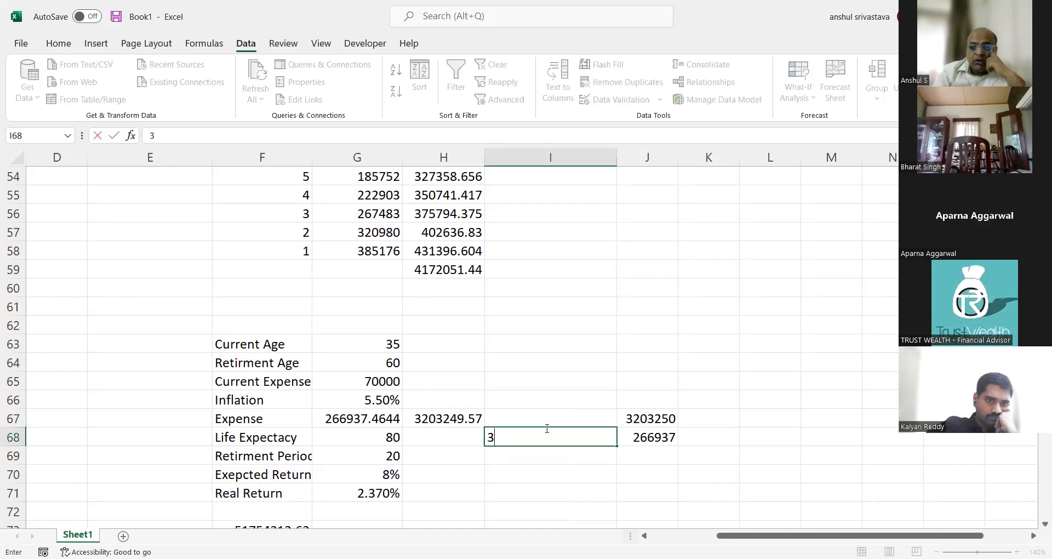
type("20324")
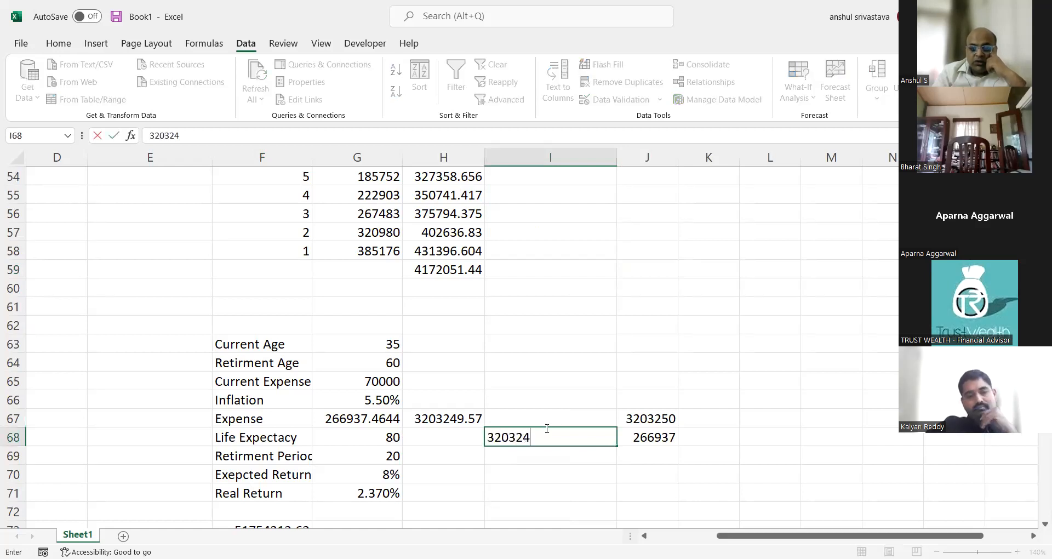
type("9.57")
key("Return")
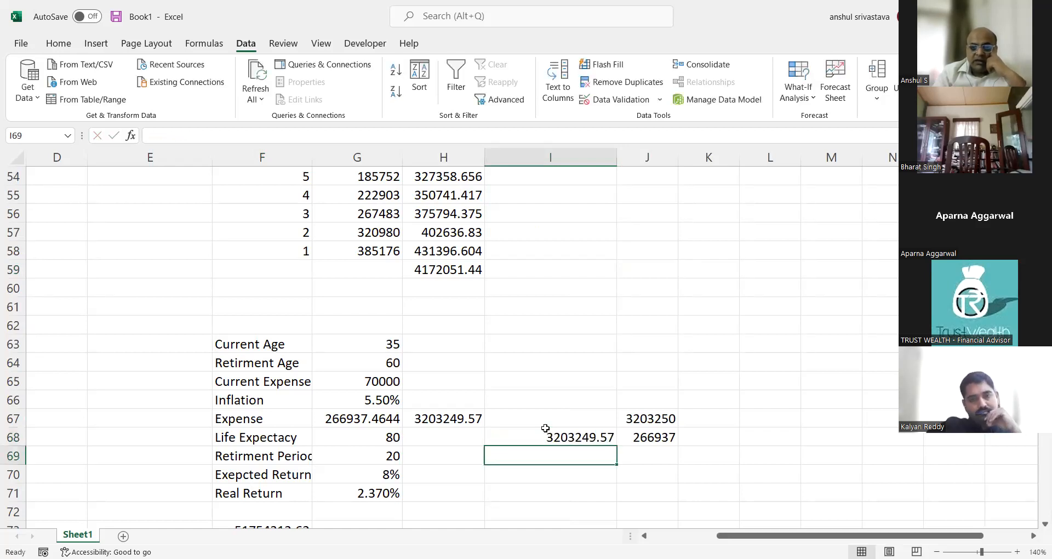
scroll(609, 422, "down", 8)
scroll(610, 420, "down", 2)
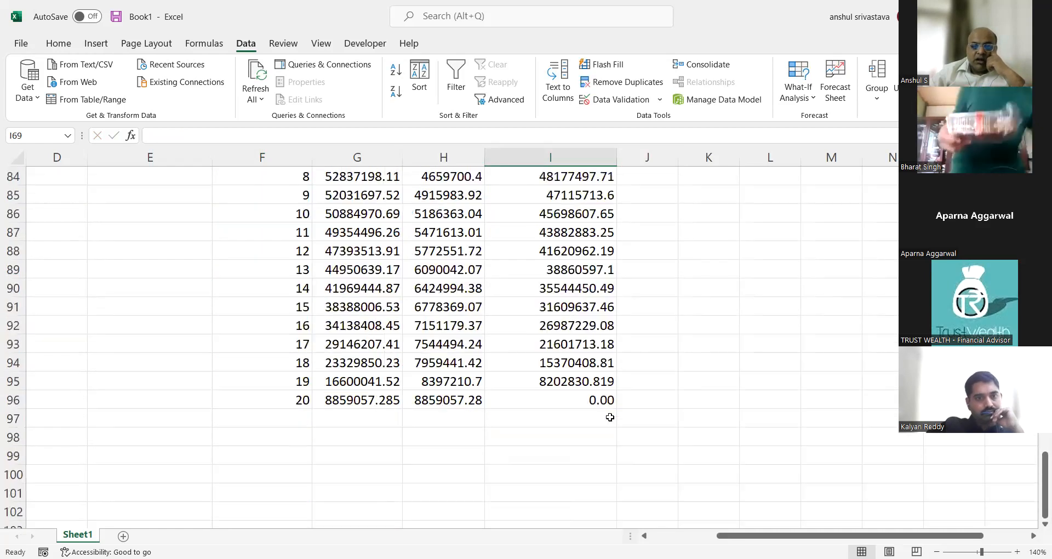
left_click(570, 398)
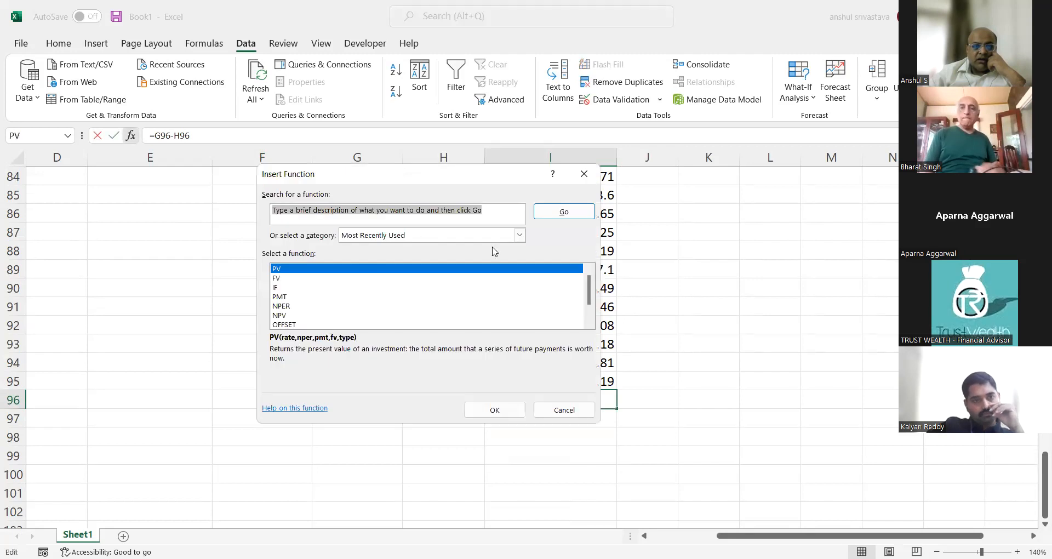
left_click(564, 413)
Step: Link the first-year SWP amount in H77 to the fixed value in I68
scroll(504, 371, "up", 2)
scroll(503, 371, "up", 3)
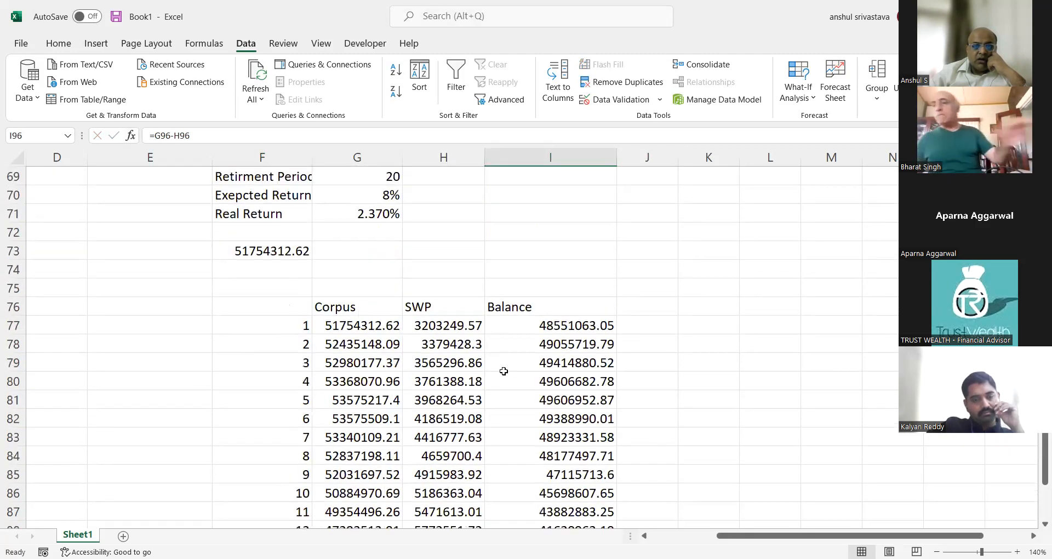
left_click(436, 324)
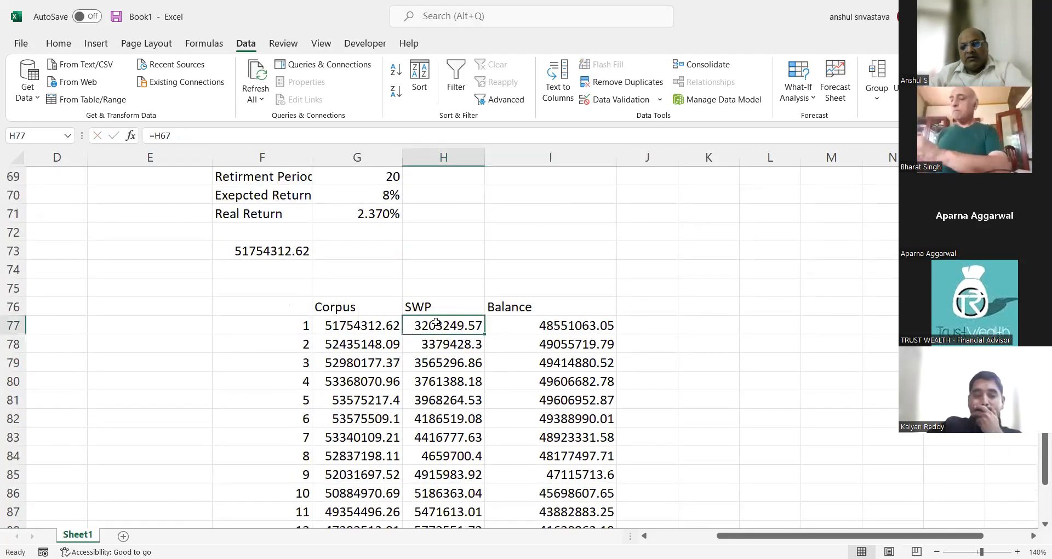
type("=")
scroll(563, 385, "up", 5)
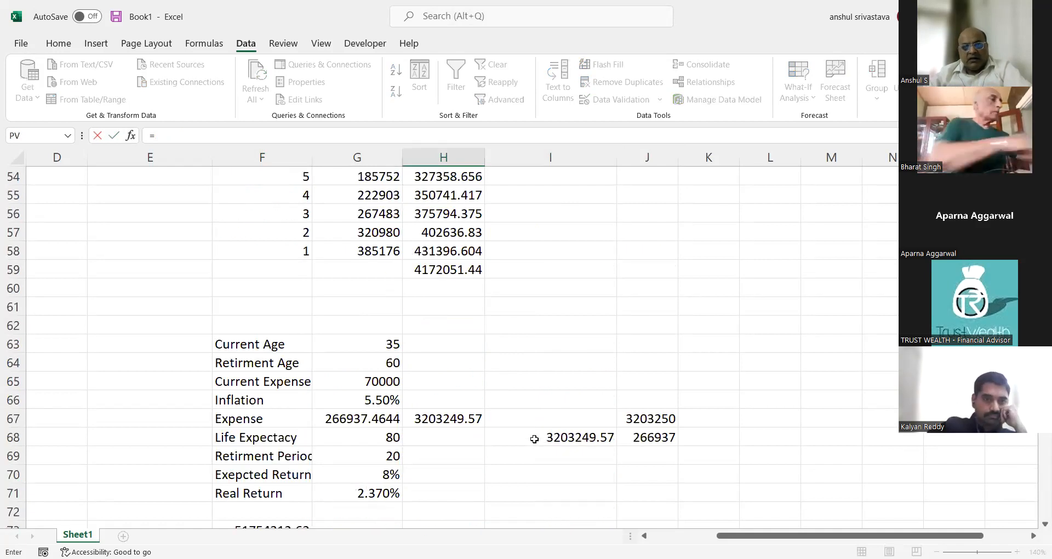
left_click(534, 438)
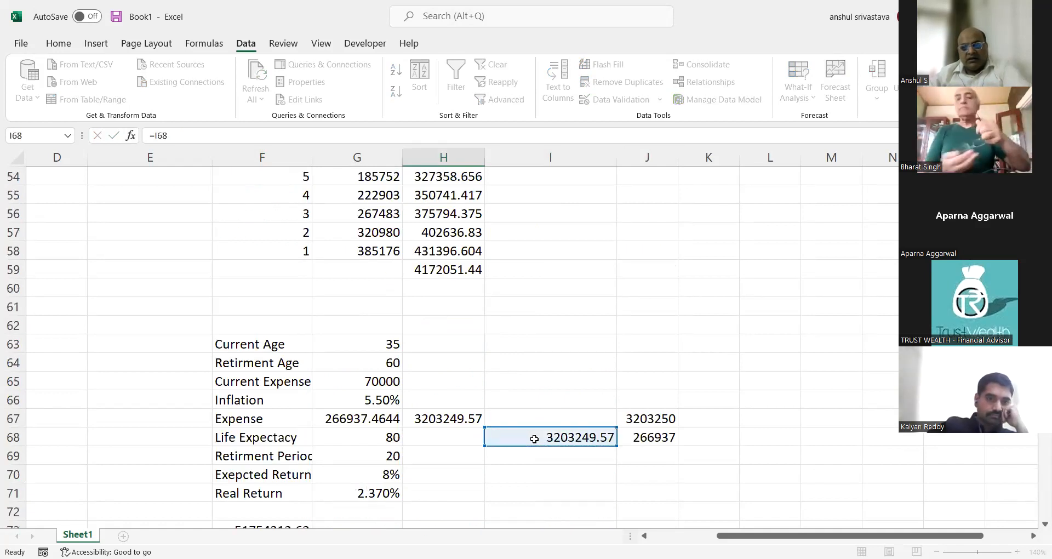
key("Return")
Step: Fit the width of column I to its contents
left_click(558, 320)
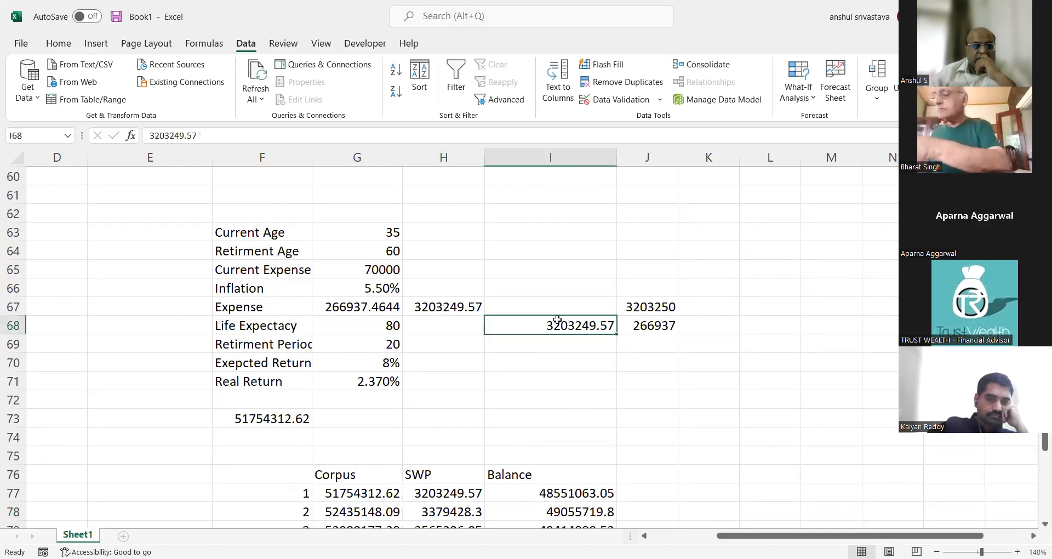
scroll(558, 320, "down", 2)
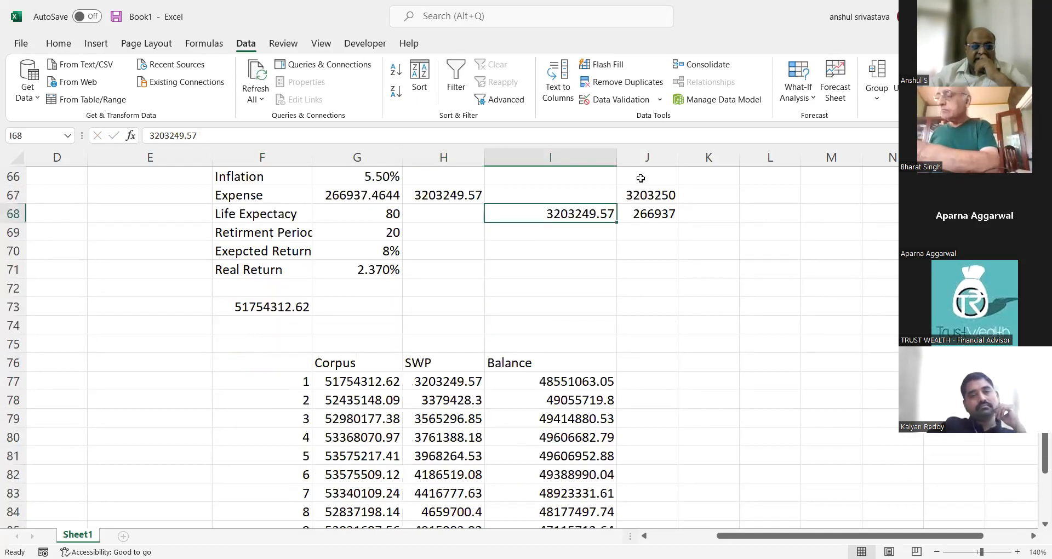
double_click(617, 157)
left_click(516, 274)
Step: Try Goal Seek to bring the year-20 balance in I96 to 10000000 by changing the expected return in G70
scroll(517, 274, "down", 7)
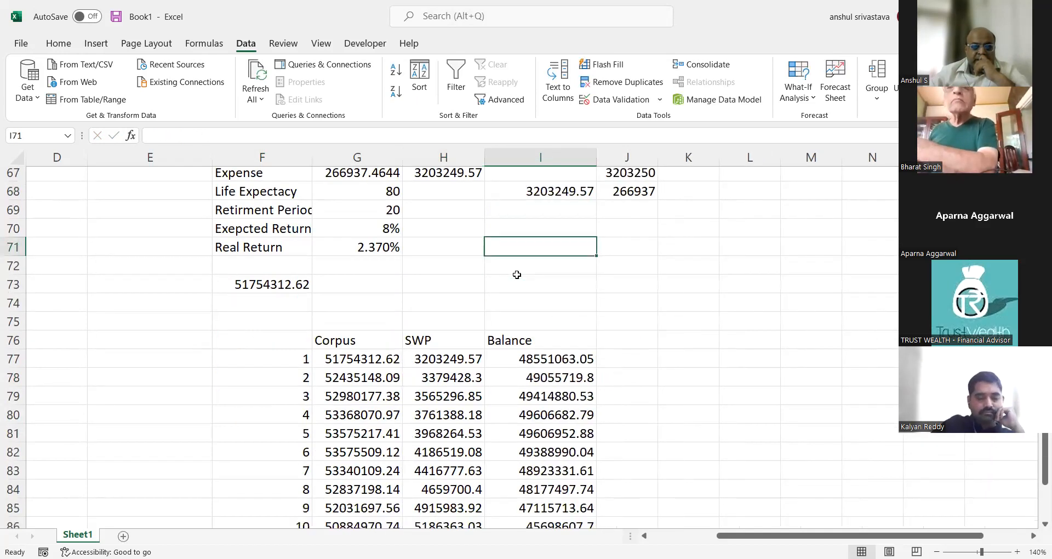
left_click(538, 346)
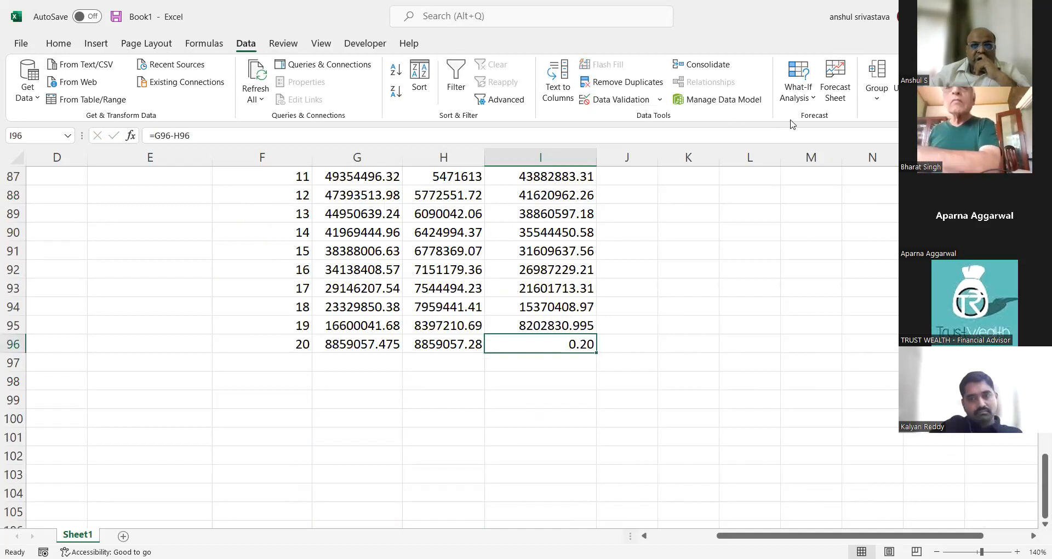
left_click(801, 98)
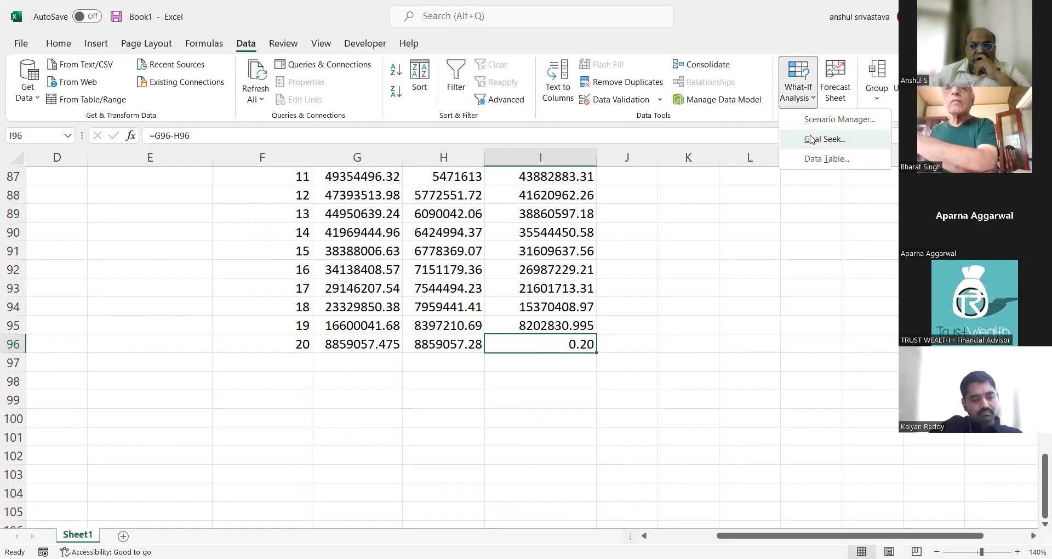
left_click(811, 140)
type("10000000")
left_click(443, 309)
scroll(623, 362, "up", 7)
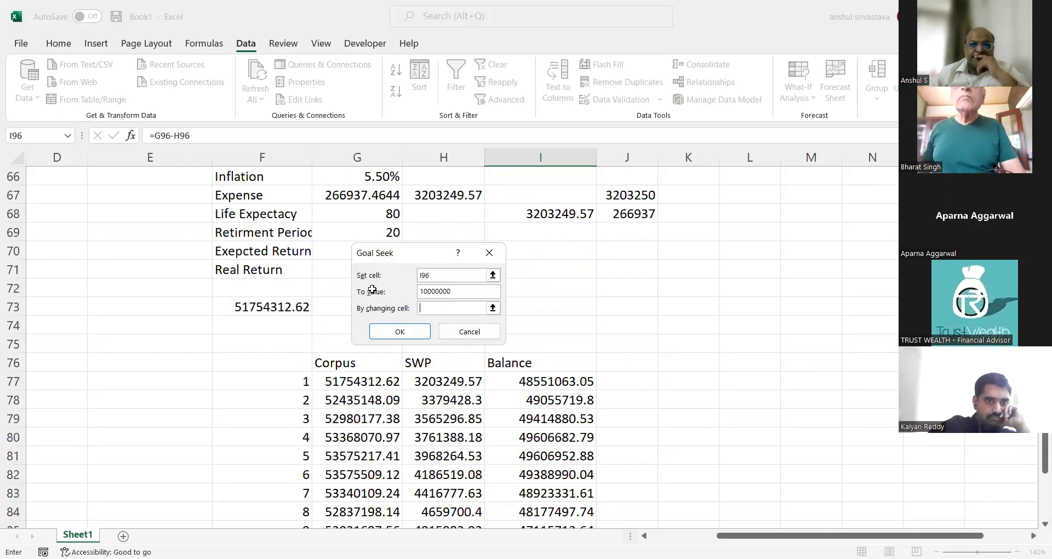
left_click_drag(415, 253, 607, 225)
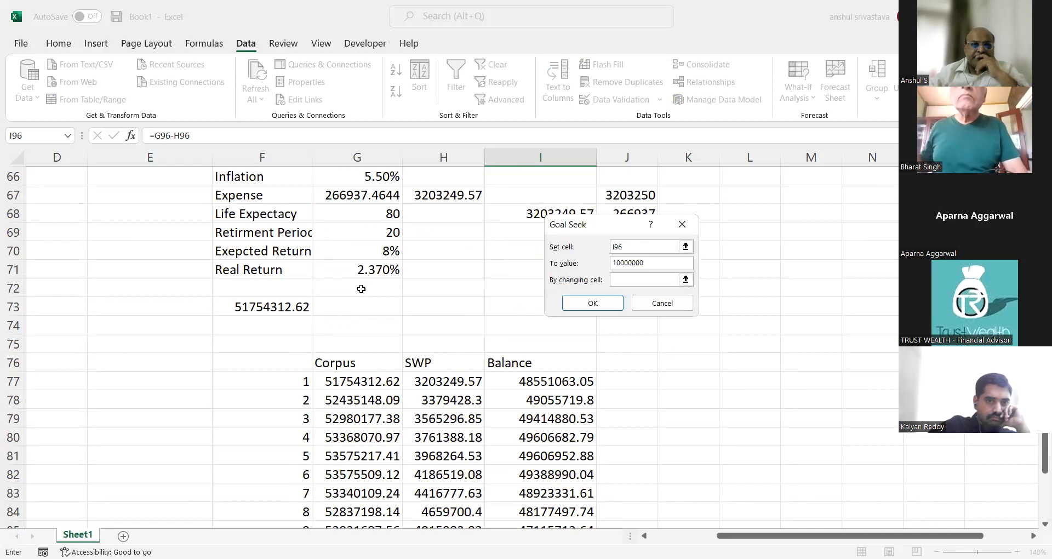
left_click(358, 251)
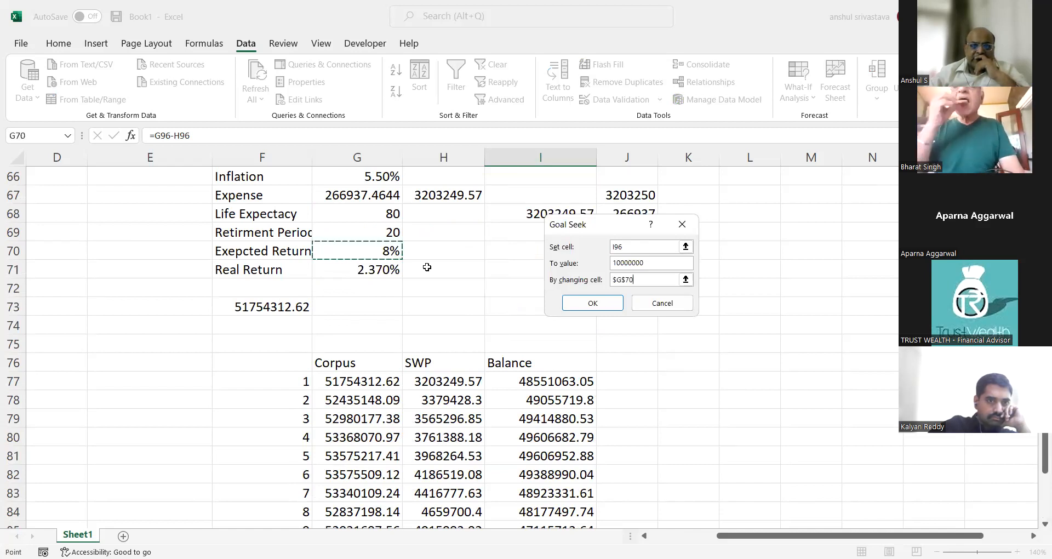
left_click(593, 303)
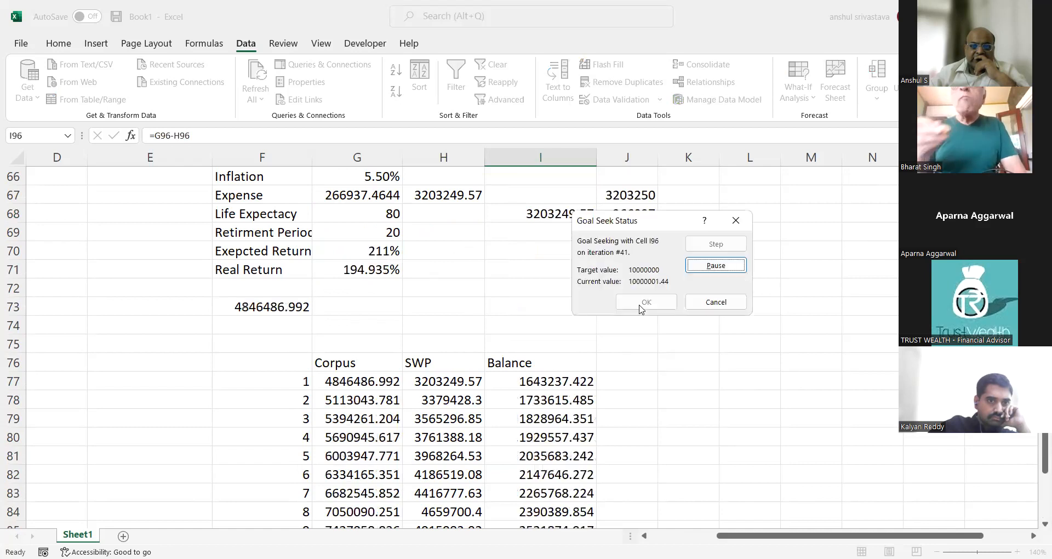
left_click(640, 308)
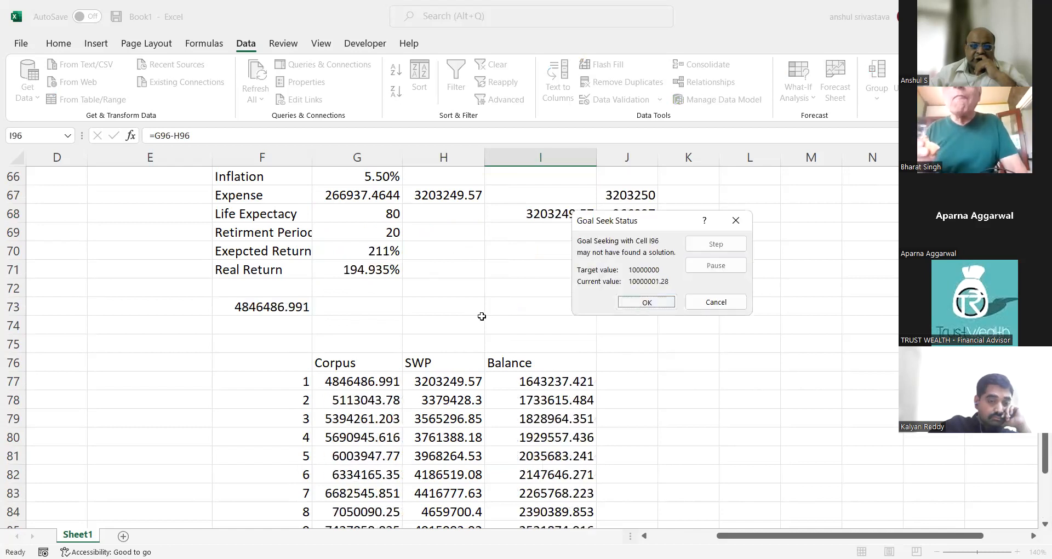
Step: Review the Goal Seek outcome in the year-20 balance and the retirement inputs, including the current expense
scroll(481, 316, "down", 6)
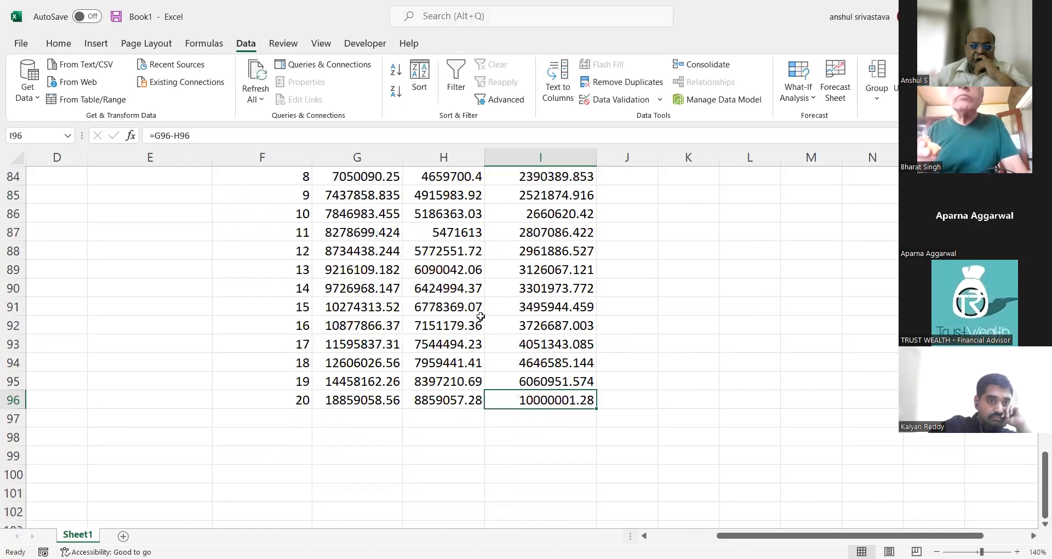
scroll(480, 317, "up", 6)
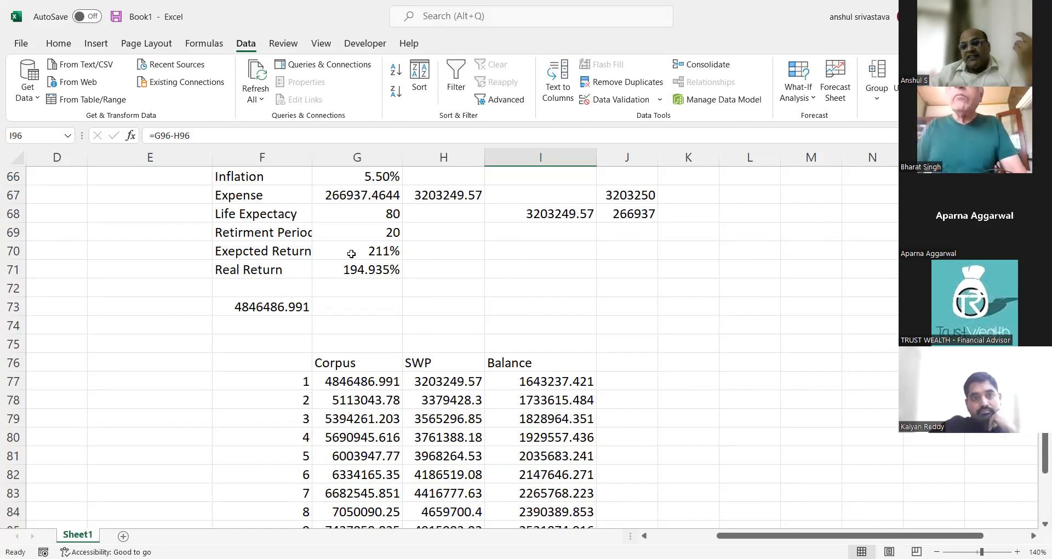
scroll(351, 254, "up", 4)
scroll(369, 342, "down", 1)
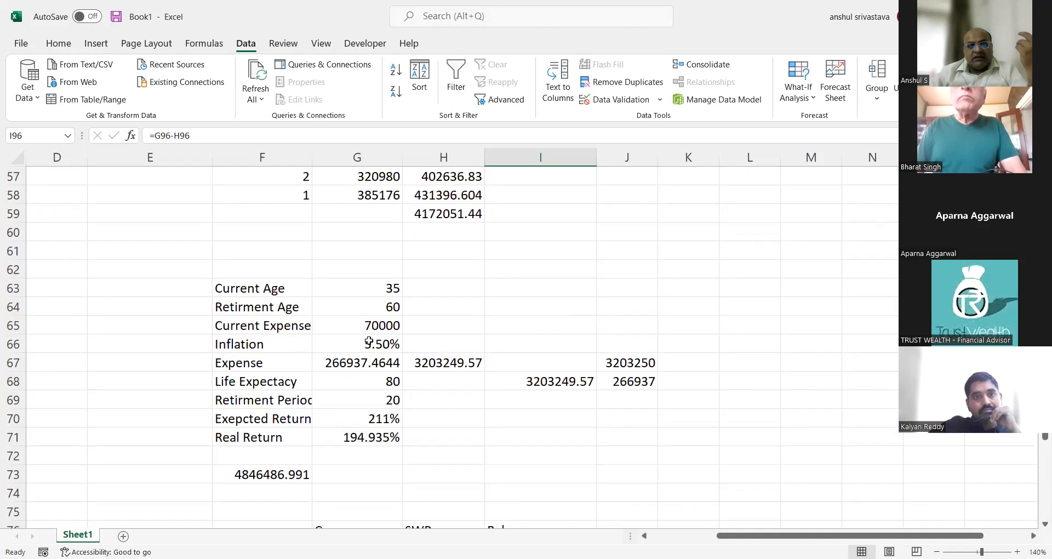
left_click(373, 326)
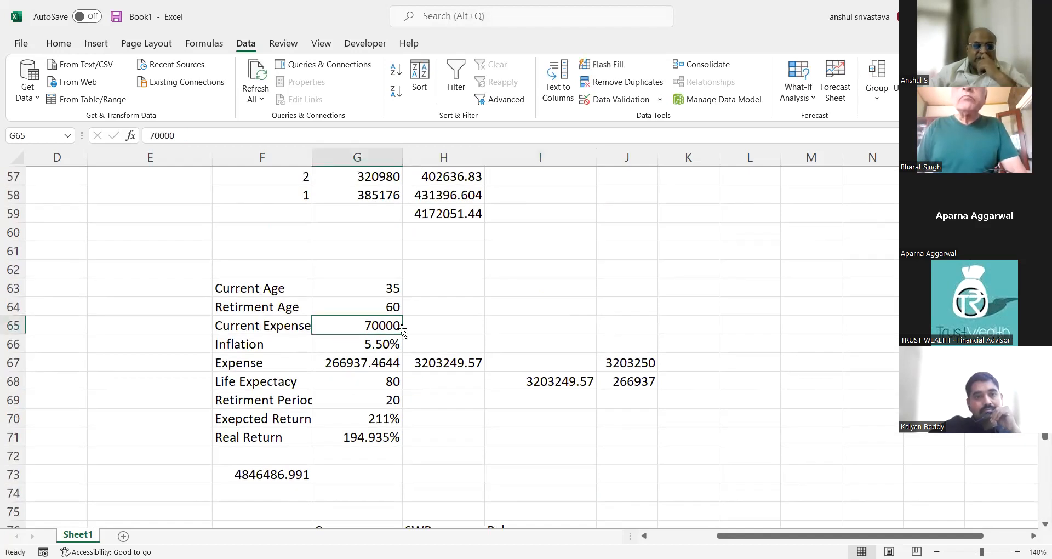
Step: Undo the Goal Seek change to the expected return and recheck the corpus and withdrawal schedule
scroll(405, 330, "down", 2)
scroll(405, 329, "down", 3)
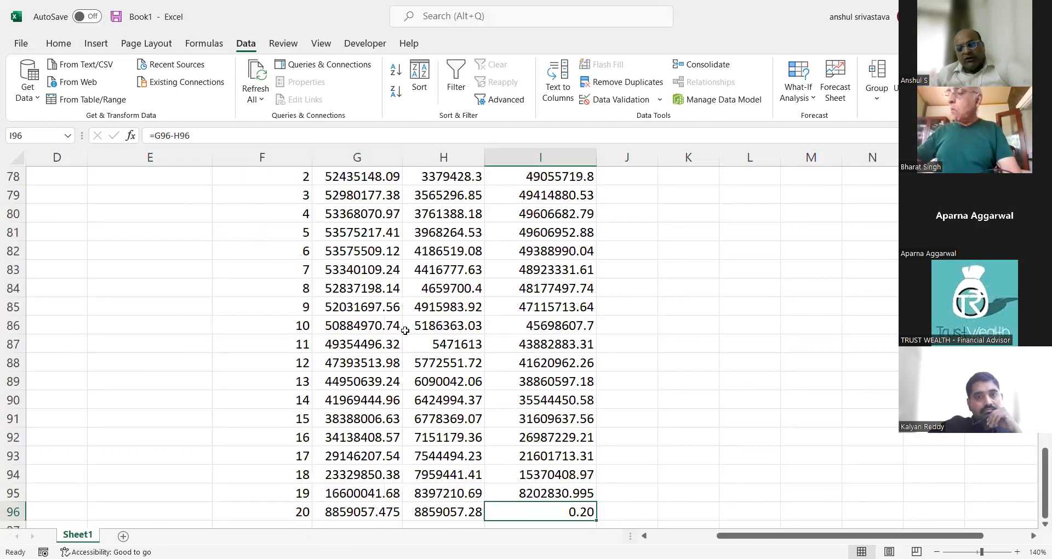
scroll(588, 326, "up", 3)
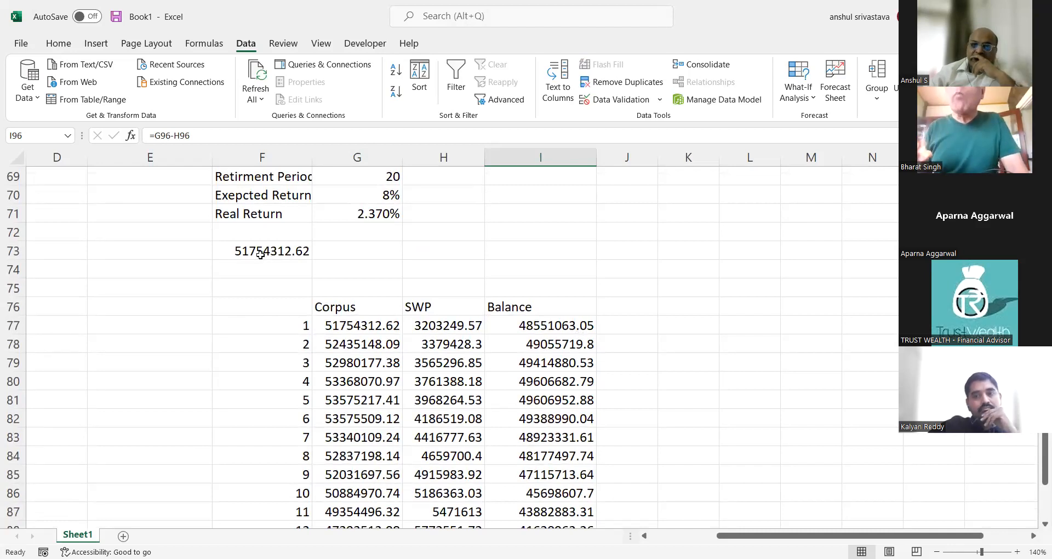
scroll(296, 249, "down", 4)
scroll(296, 249, "up", 5)
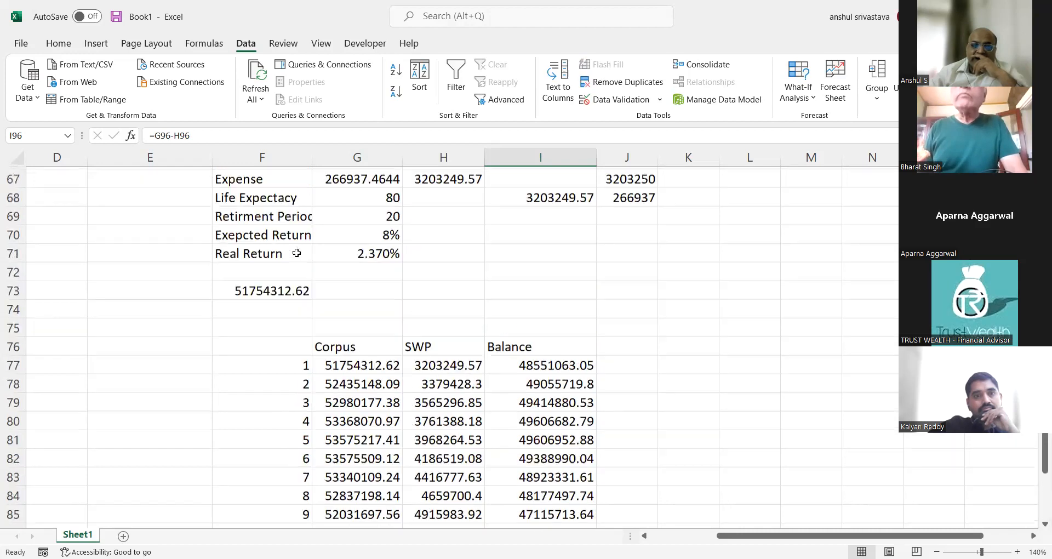
left_click(341, 307)
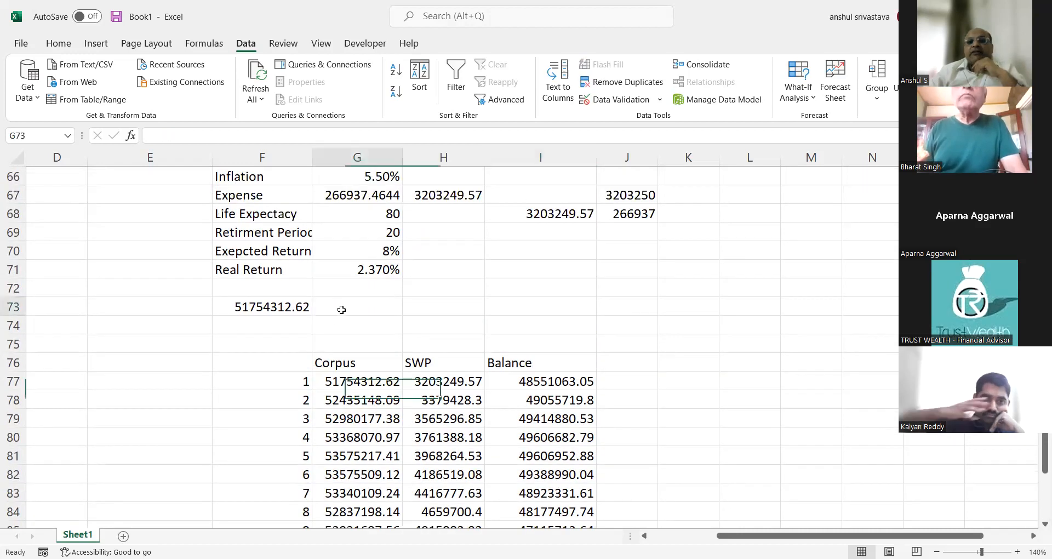
Step: Calculate the present value of the 10000000 final balance in G73 with =10000000/(1+8%)^20
type("=1000000")
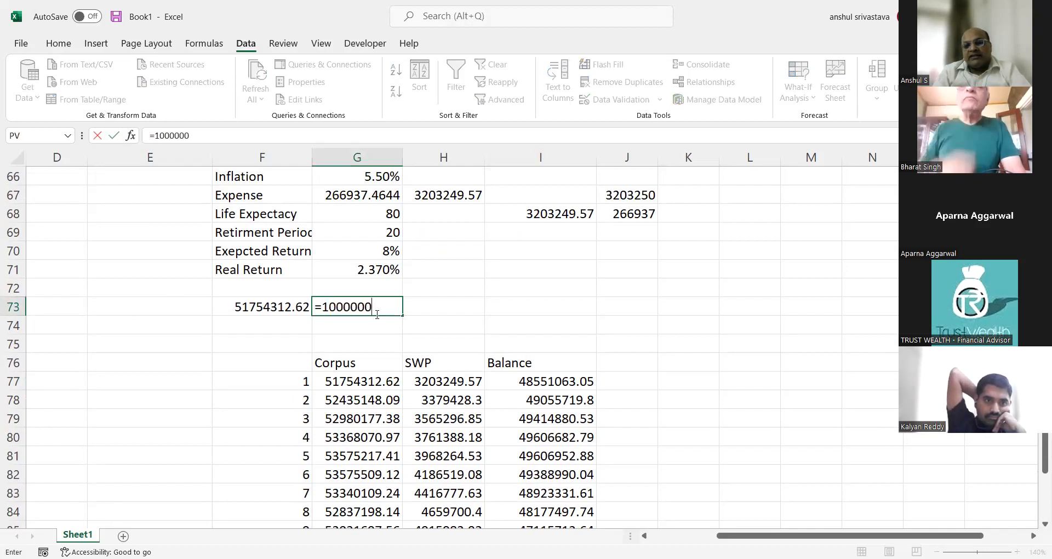
type("0/(1")
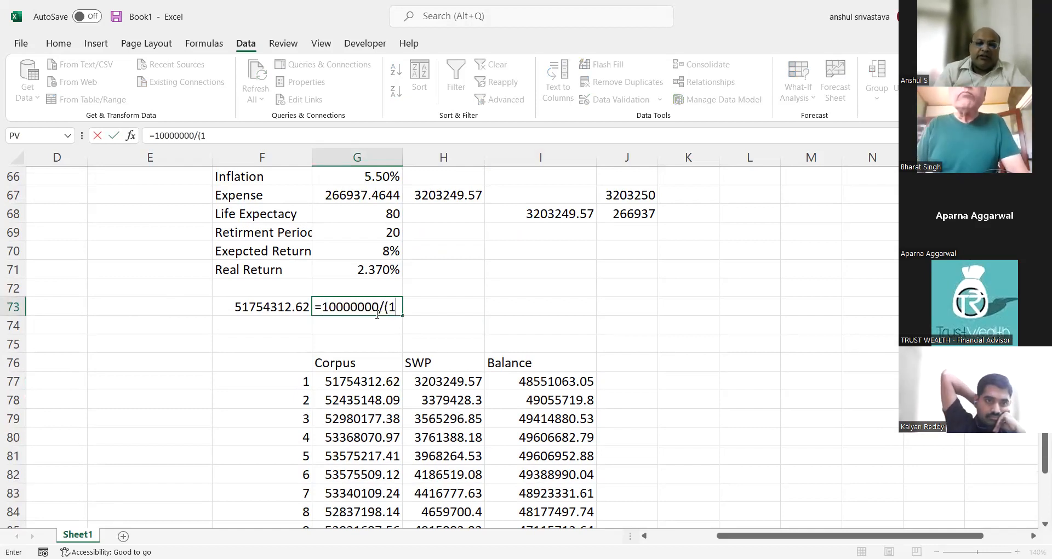
type("+8%")
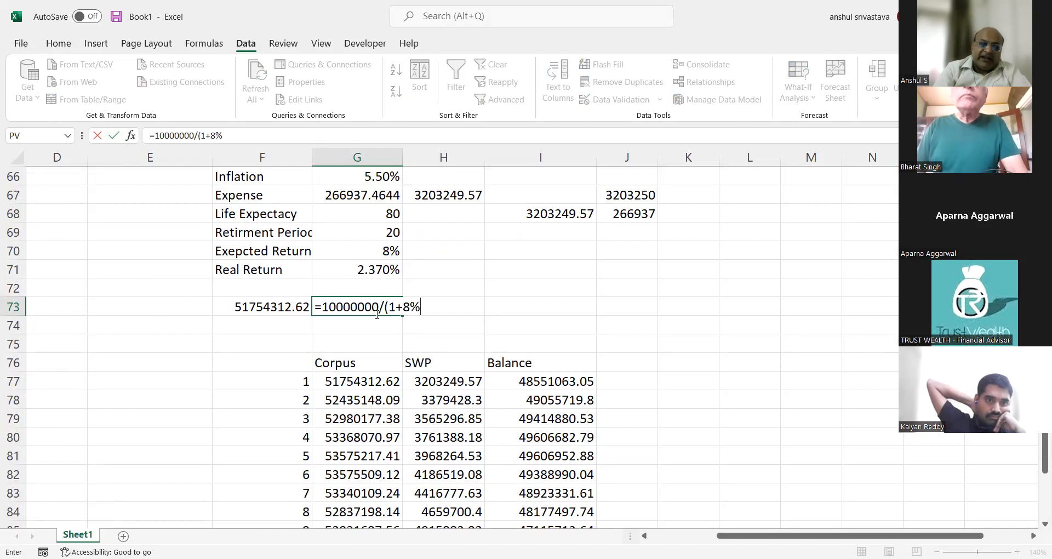
type(")^20")
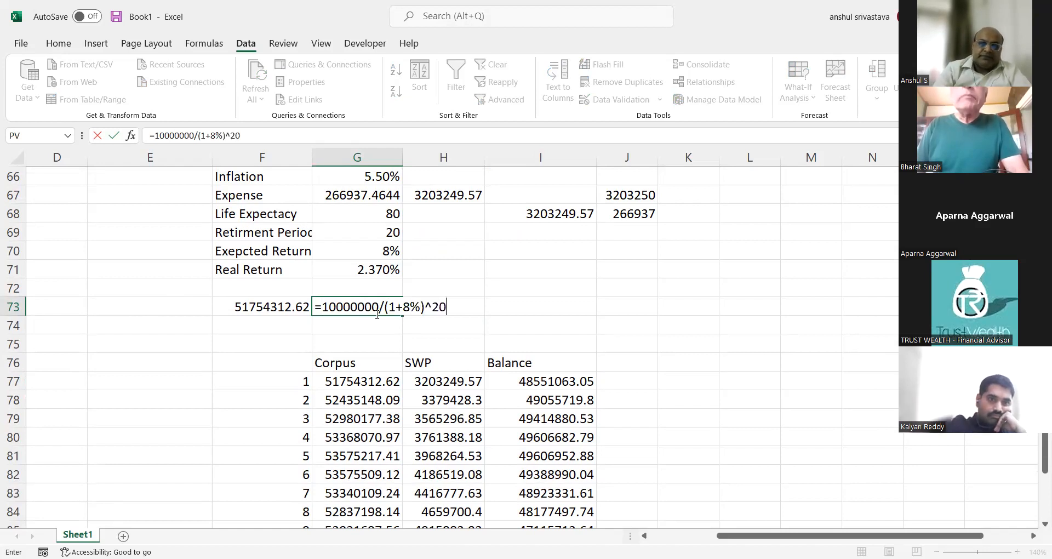
key("Return")
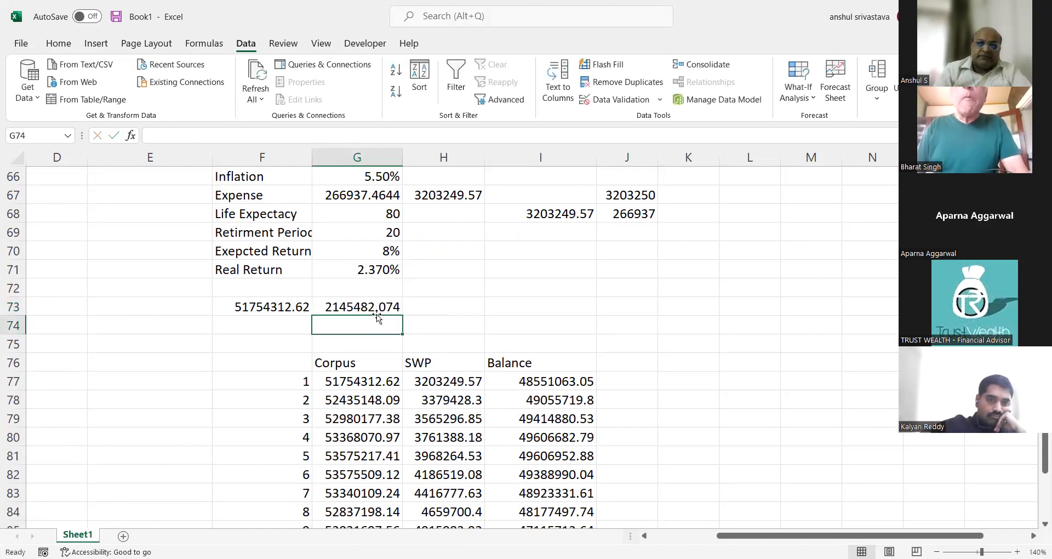
Step: Add the retirement corpus in F73 and the present value in G73 together in F74
left_click(284, 317)
type("=")
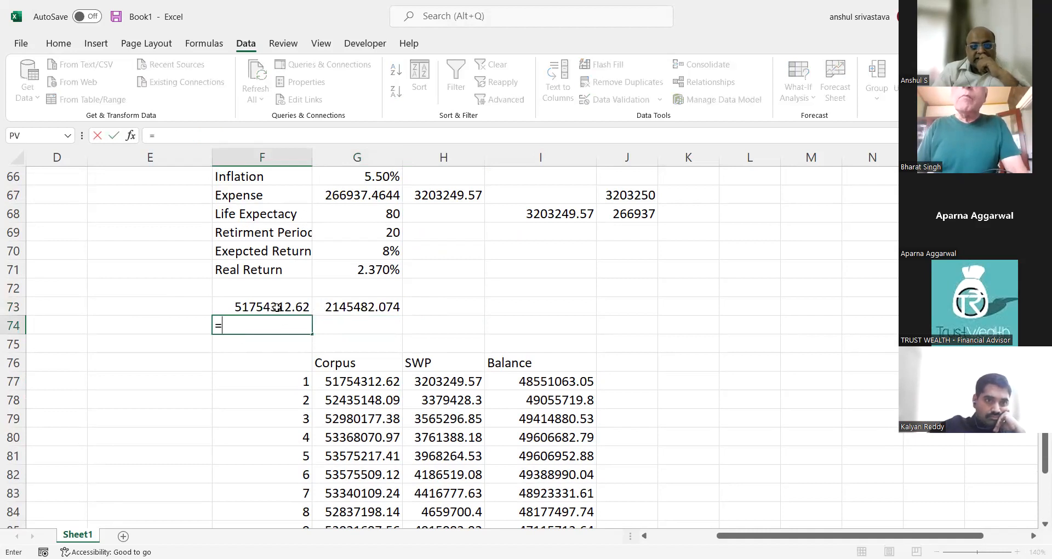
left_click(277, 307)
type("+")
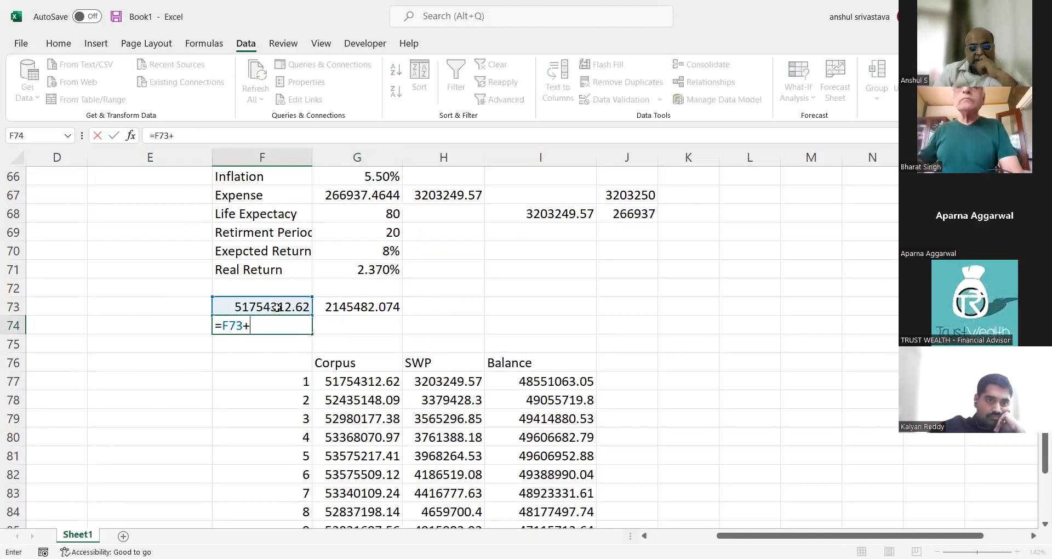
left_click(346, 304)
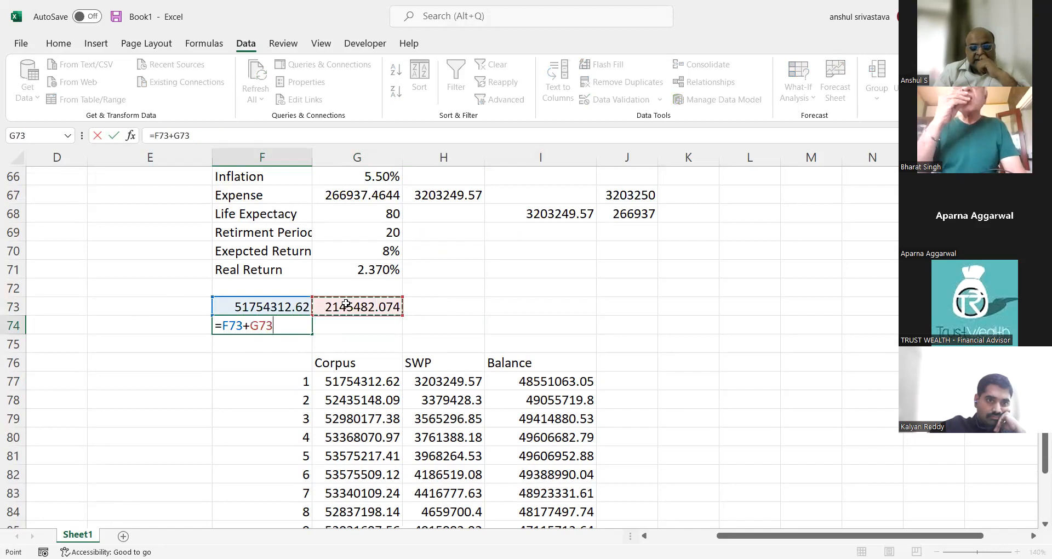
key("Return")
Step: Link the year-1 corpus in G77 to the combined corpus in F74 and check the year-20 balance
left_click(370, 385)
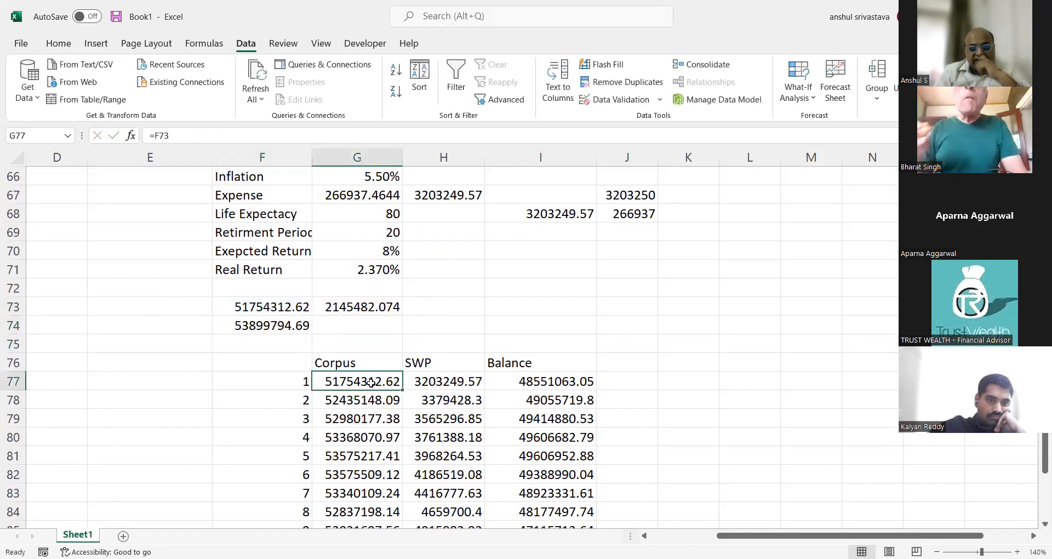
type("=")
left_click(270, 321)
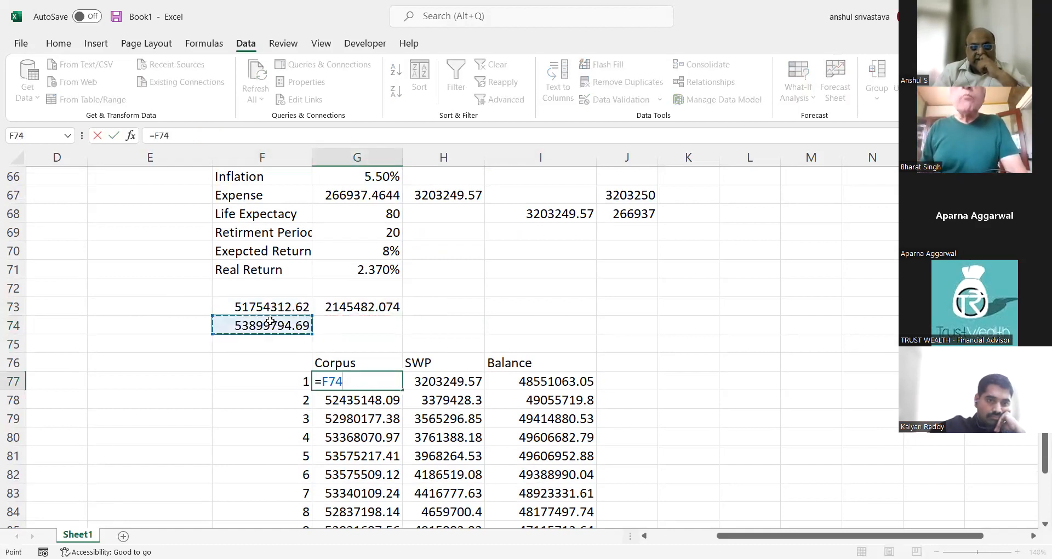
key("Return")
scroll(460, 357, "down", 7)
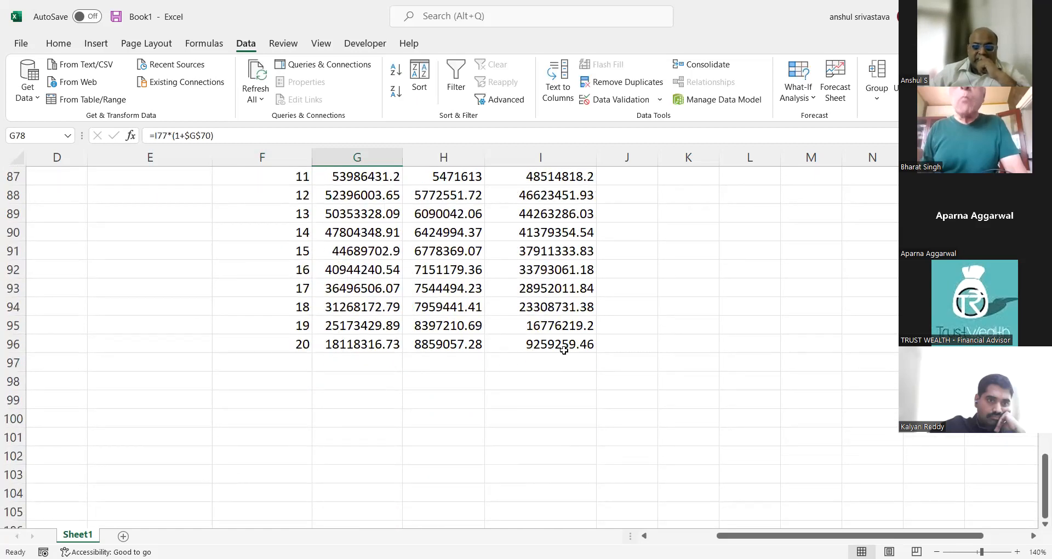
scroll(565, 349, "up", 5)
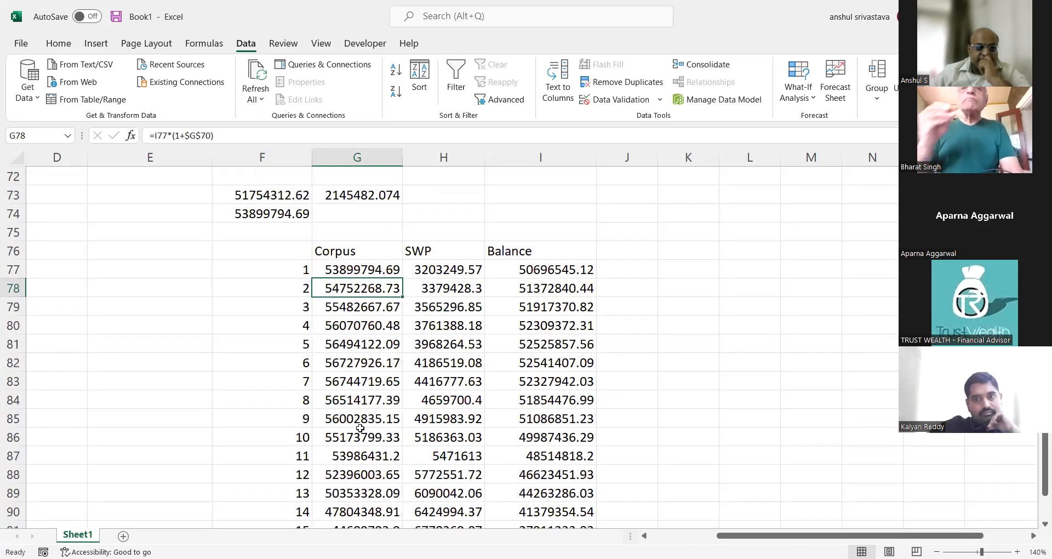
left_click(237, 211)
scroll(371, 309, "down", 5)
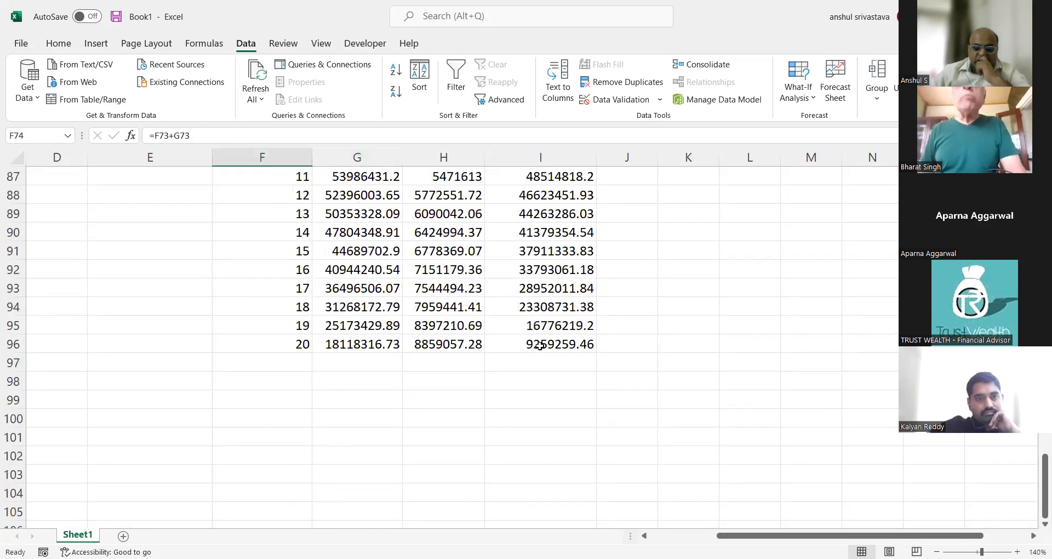
Step: Set the year-1 SWP in H77 to reference the annual expense in H67
scroll(540, 346, "up", 4)
left_click(422, 208)
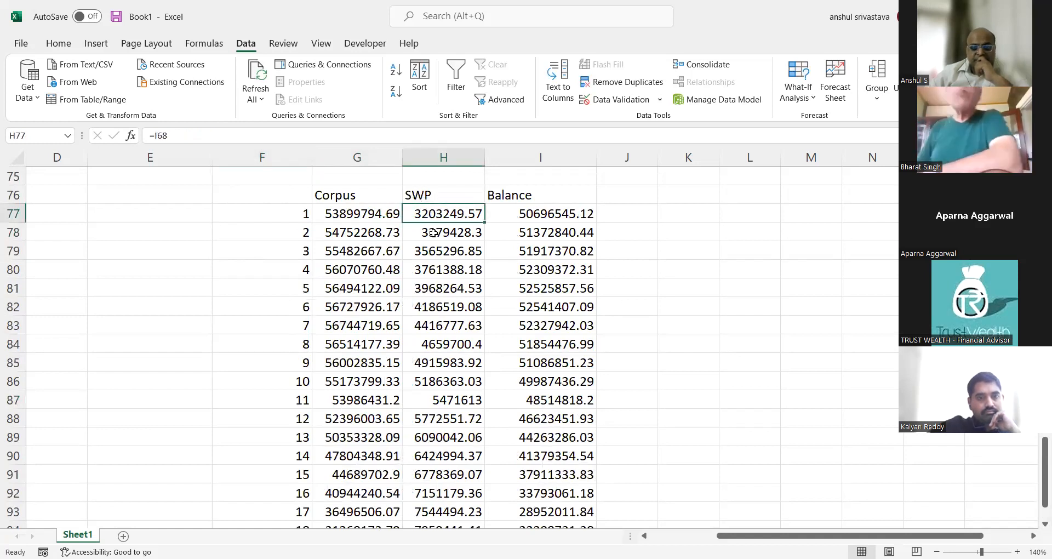
type("=")
left_click(367, 218)
type("-")
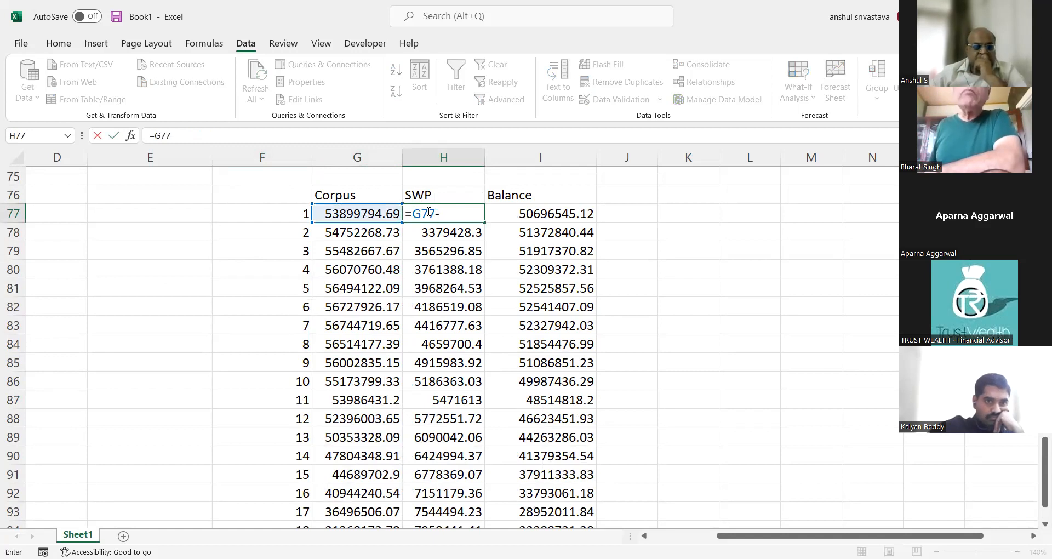
key("BackSpace")
key("BackSpace")
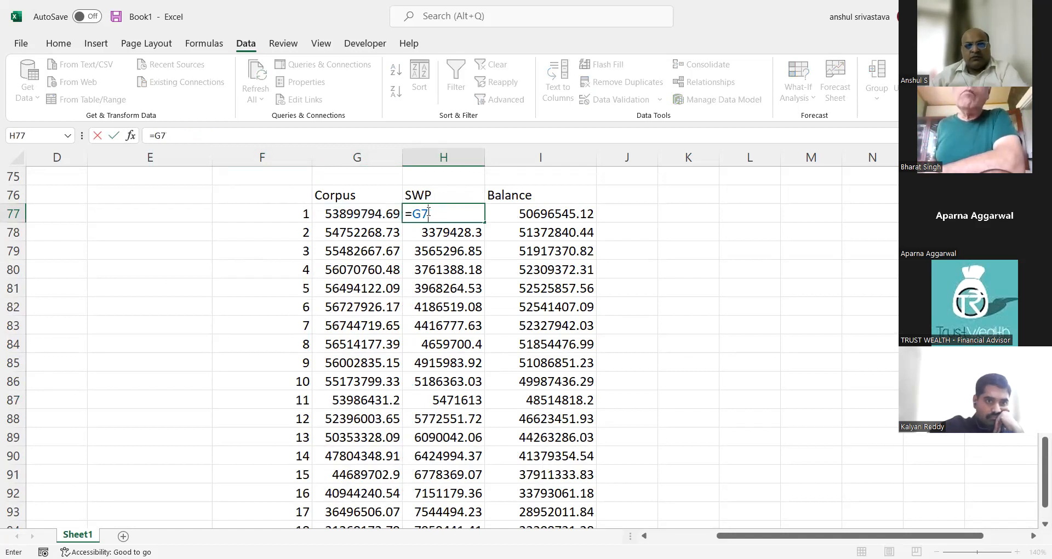
key("BackSpace")
key("BackSpace")
scroll(430, 209, "up", 5)
left_click(461, 304)
key("Return")
Step: Re-enter the year-1 balance in I77 as the corpus minus the SWP, =G77-H77
left_click(545, 489)
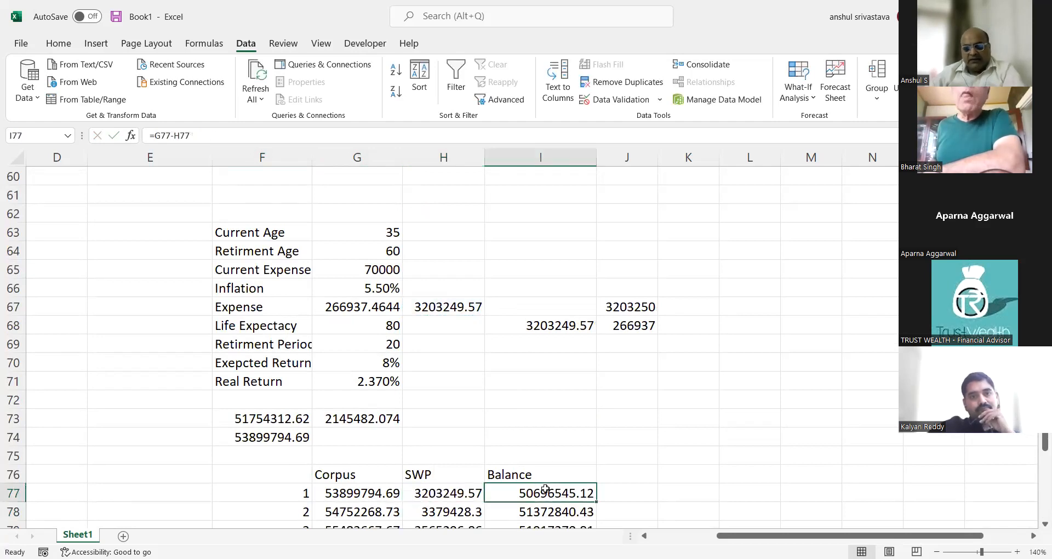
type("=")
left_click(348, 489)
type("-")
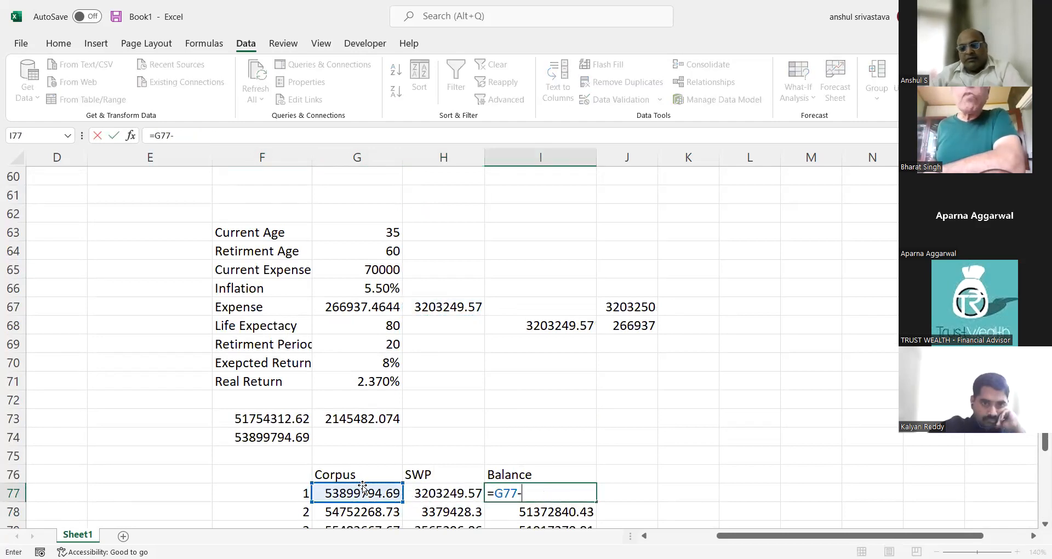
left_click(406, 498)
key("Return")
scroll(405, 471, "down", 2)
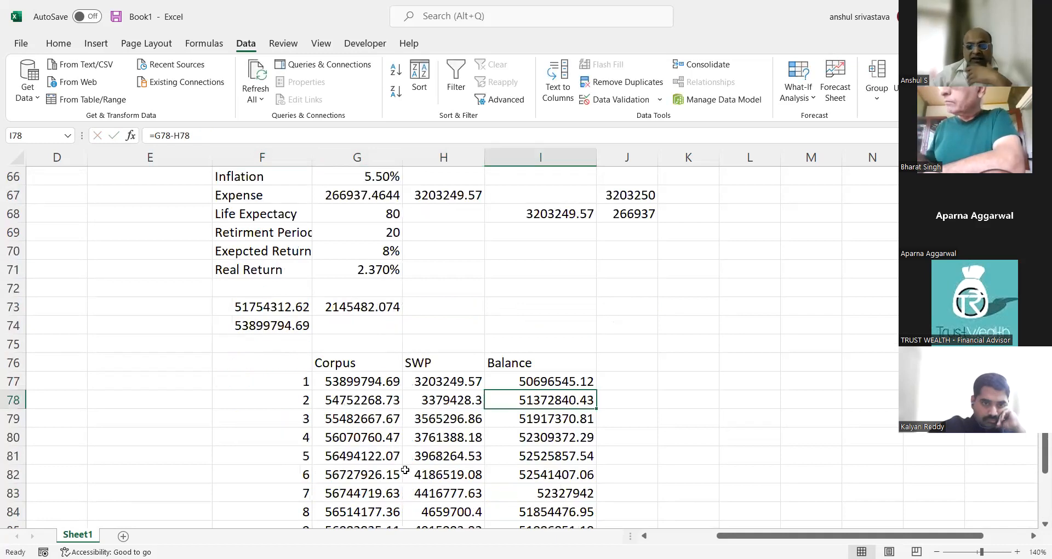
Step: Set the year-2 corpus in G78 equal to the year-1 balance in I77
left_click_drag(378, 383, 526, 384)
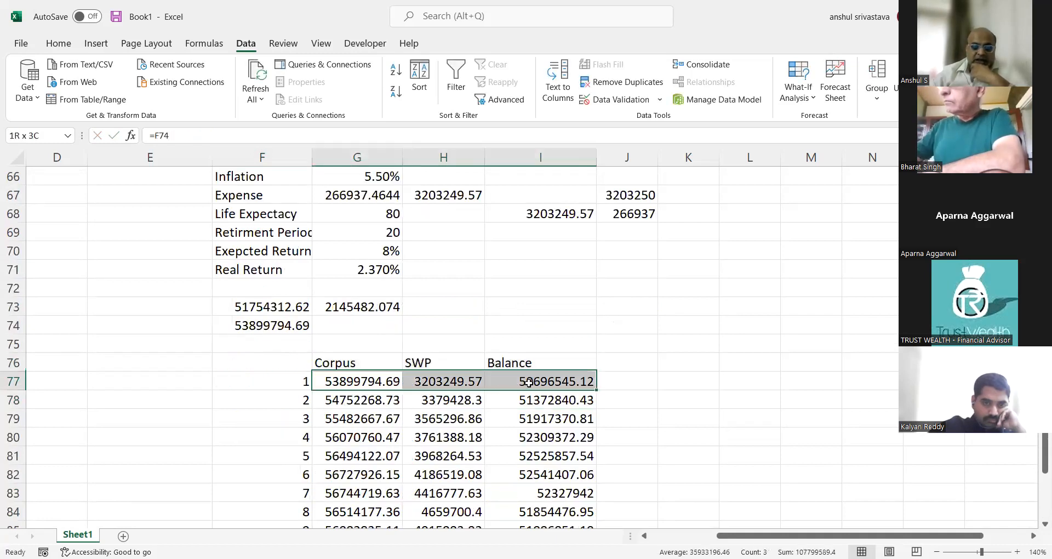
left_click(356, 398)
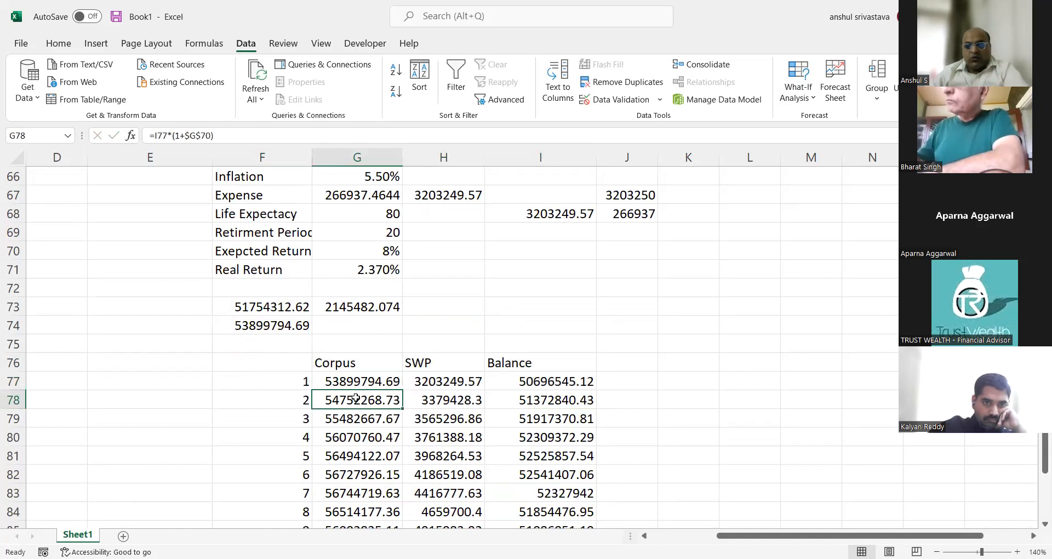
type("=")
left_click(521, 382)
key("Return")
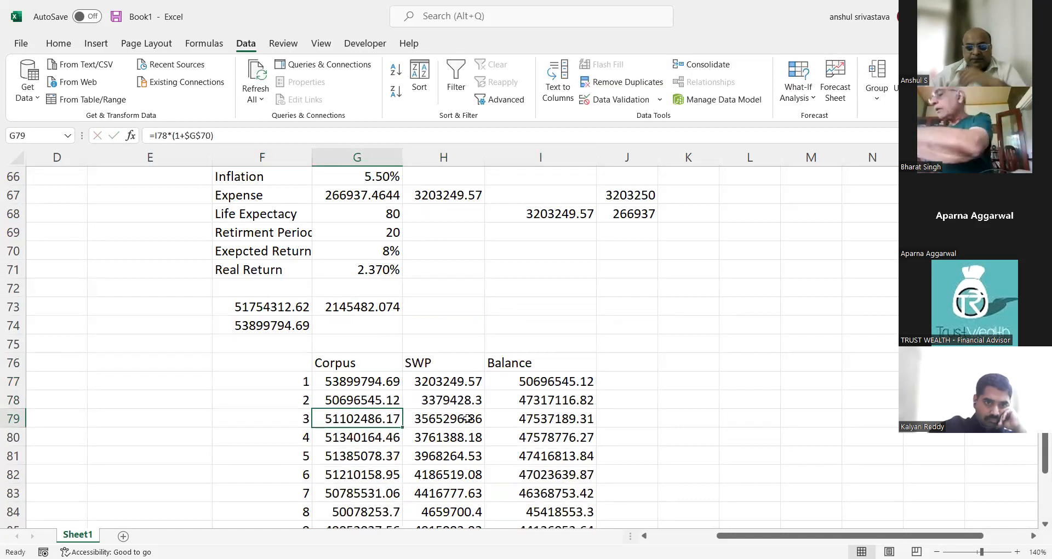
left_click(452, 401)
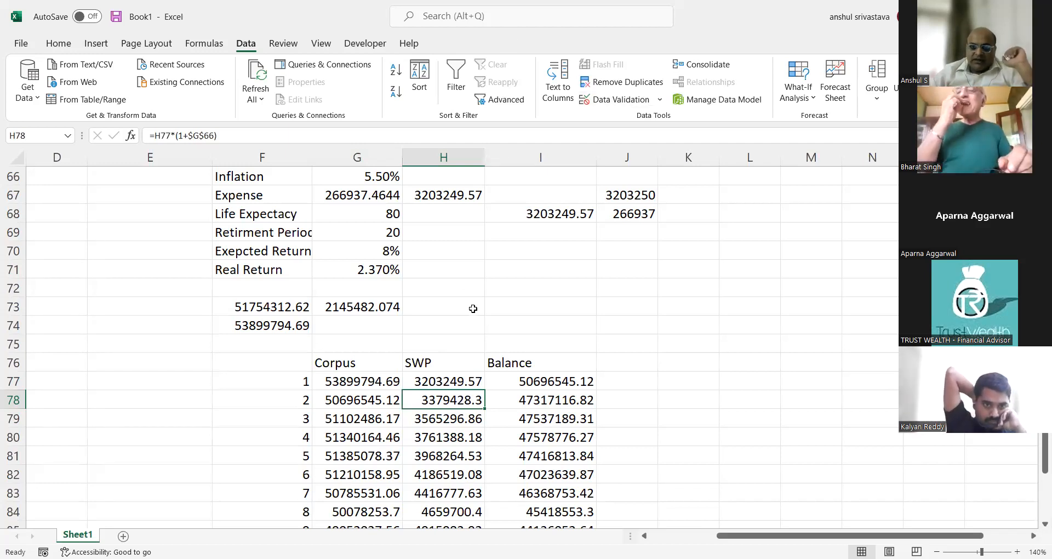
Step: Clear the calculated results in G12:J14 of the Data Table section, keeping its rate and period headings
scroll(473, 308, "up", 20)
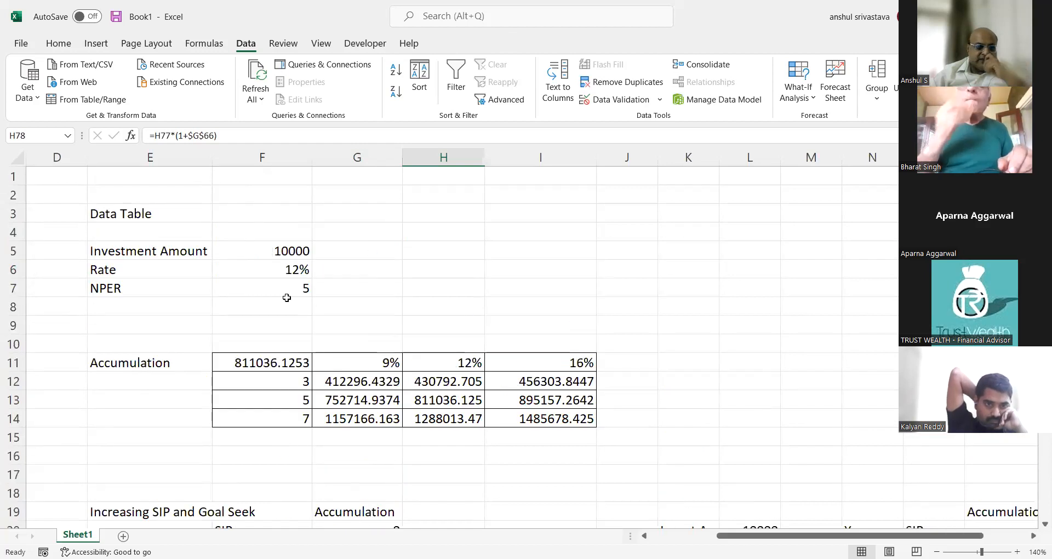
left_click_drag(324, 379, 598, 420)
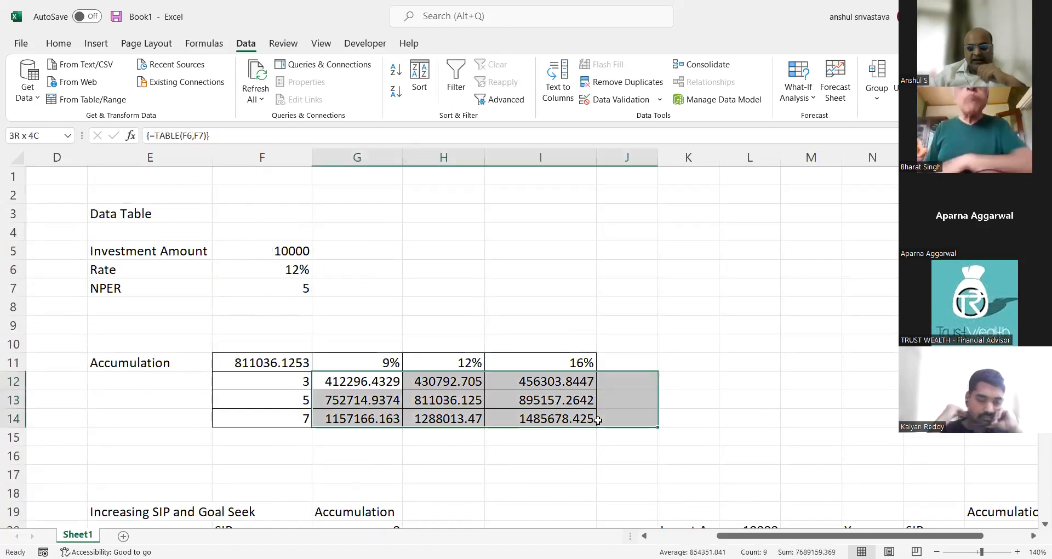
key("Delete")
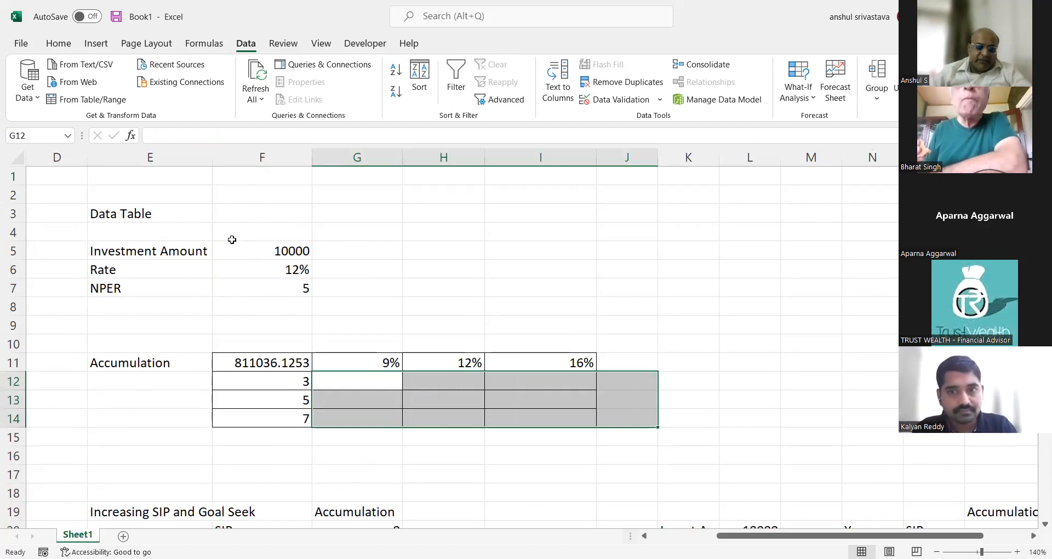
Step: Re-enter the Accumulation formula in F11 as =FV((1+F6)^(1/12)-1,F7,-F5,0,1), referencing the rate, NPER and investment amount
left_click(272, 260)
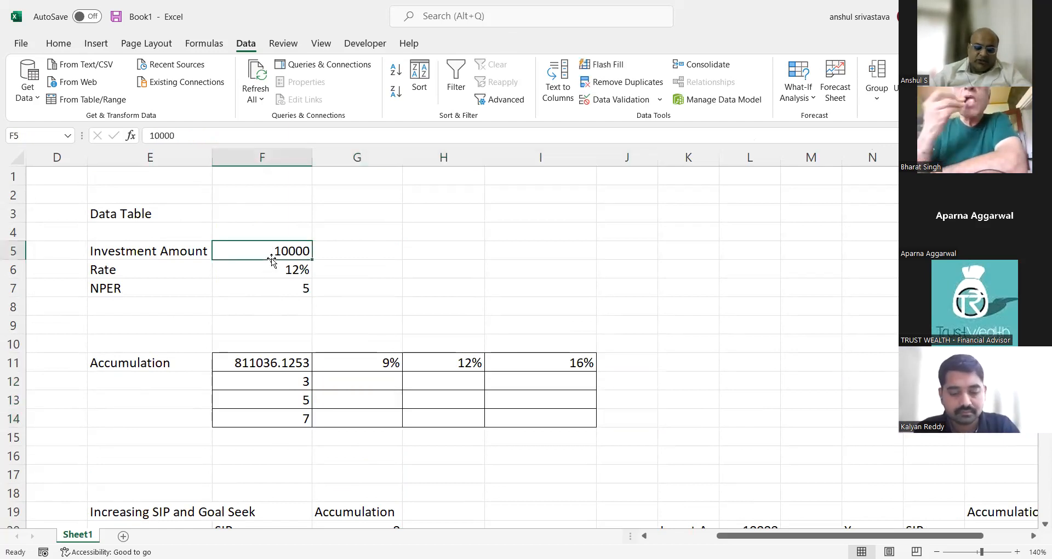
left_click(278, 273)
left_click(275, 287)
left_click(267, 356)
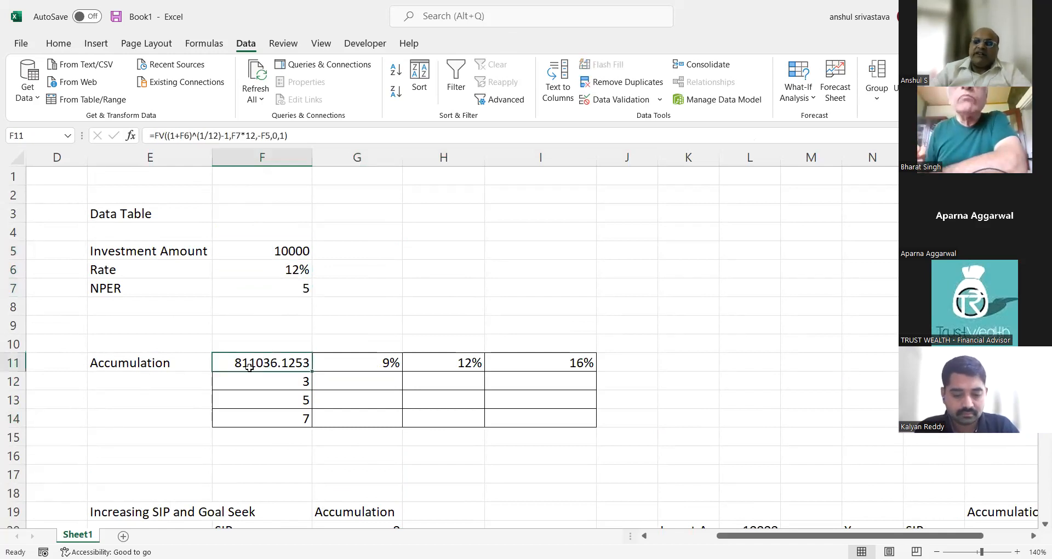
type("=")
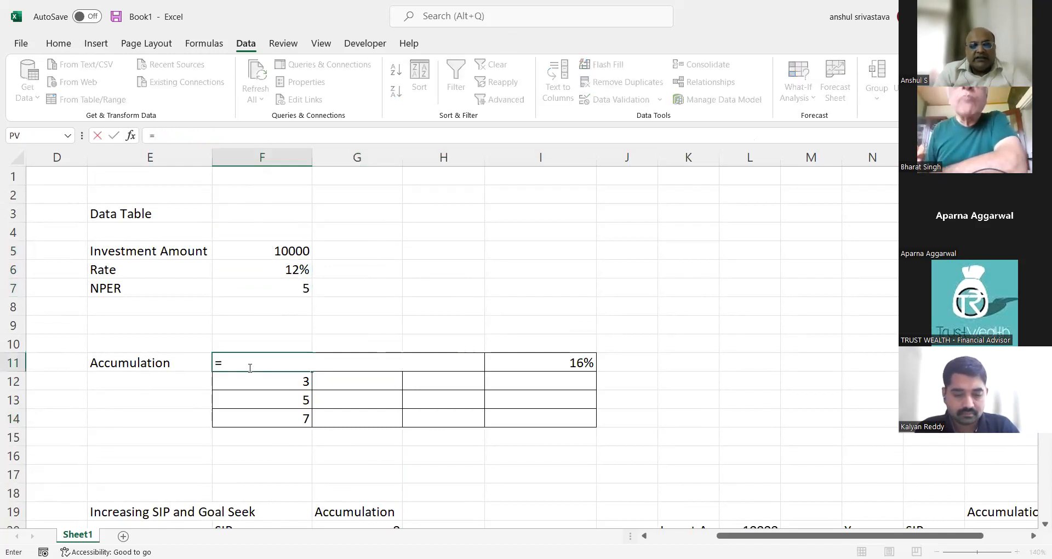
type("fv(")
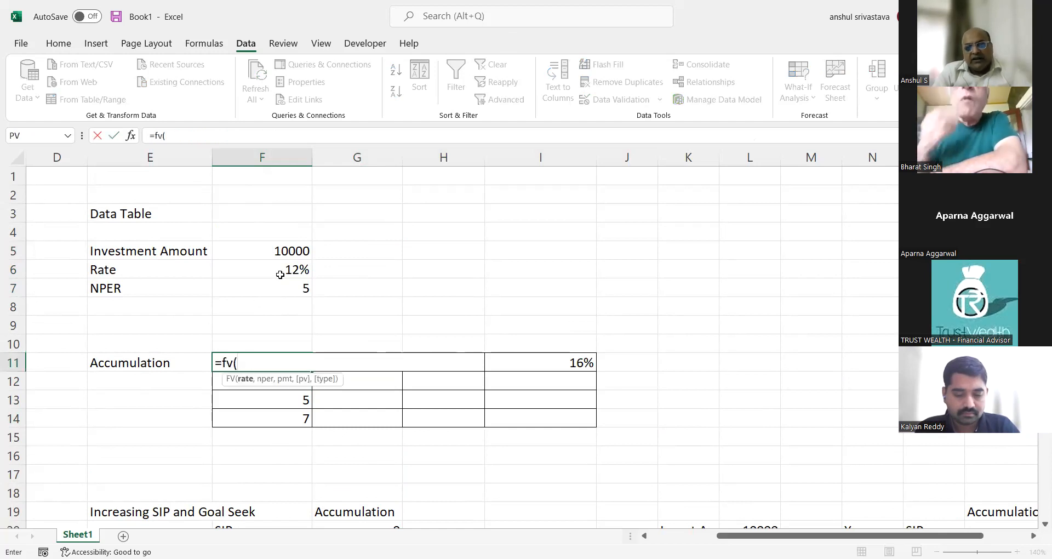
type("(1+")
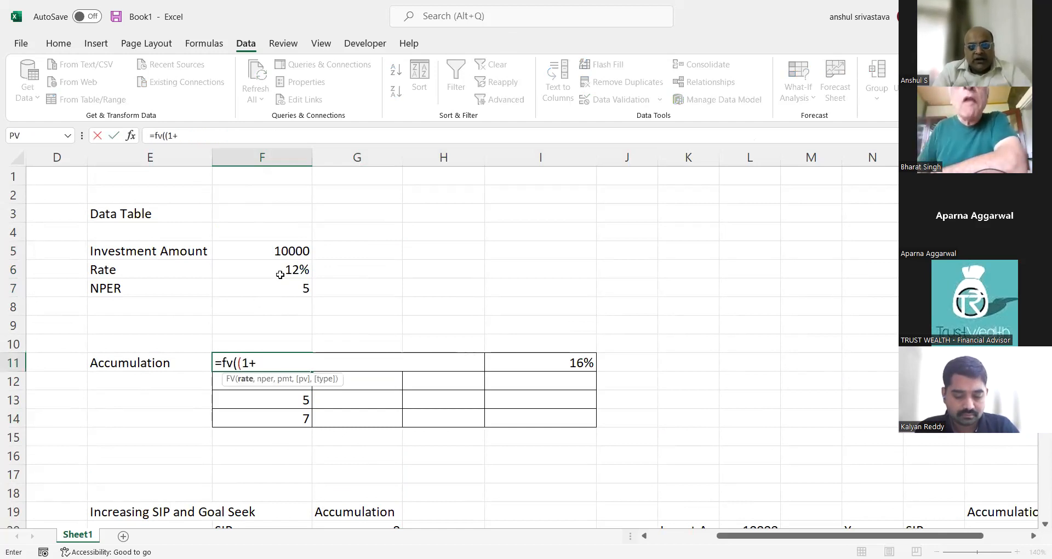
left_click(283, 271)
type(")^(1/1")
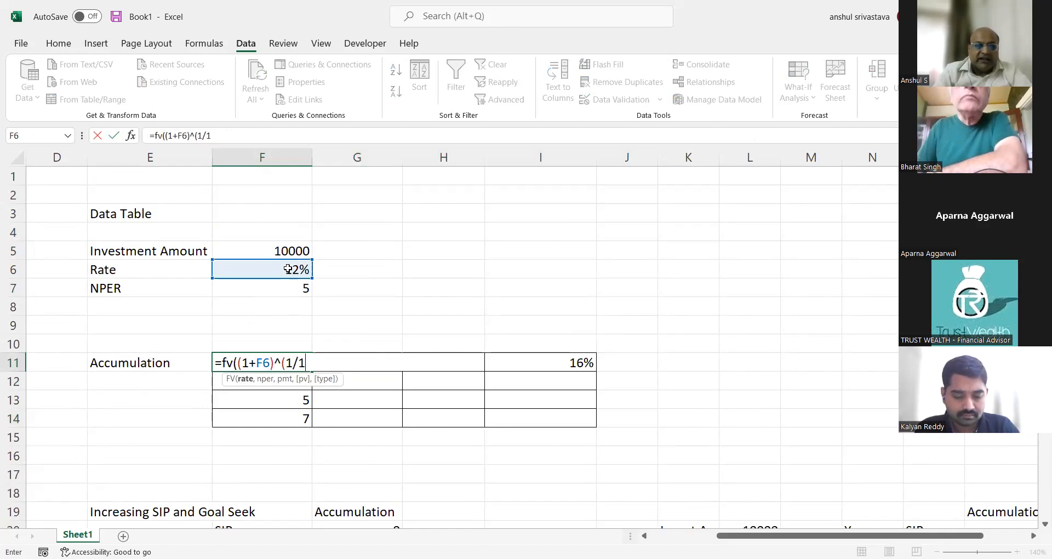
type("2)-1,")
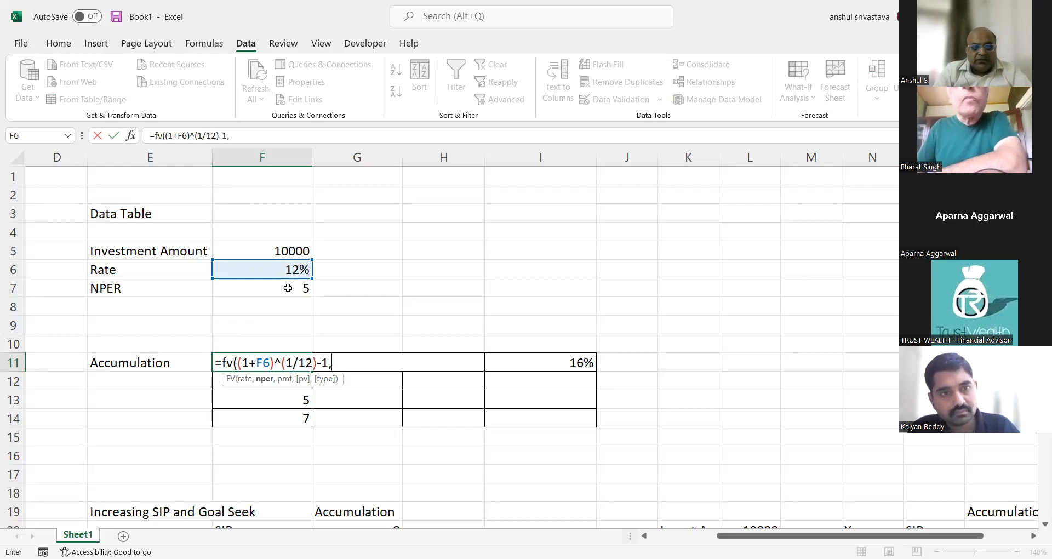
left_click(288, 292)
type(",-")
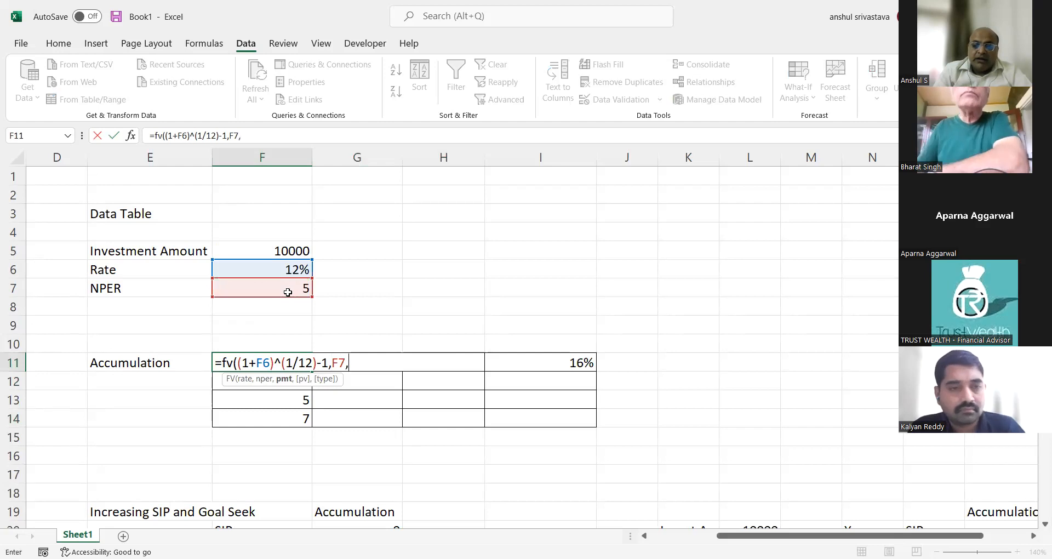
left_click(289, 248)
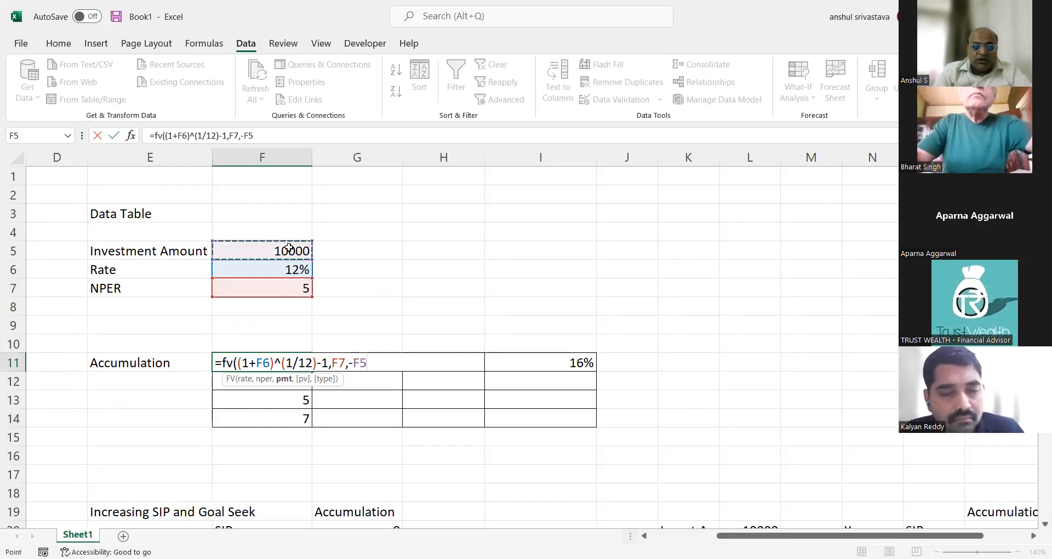
type(",0")
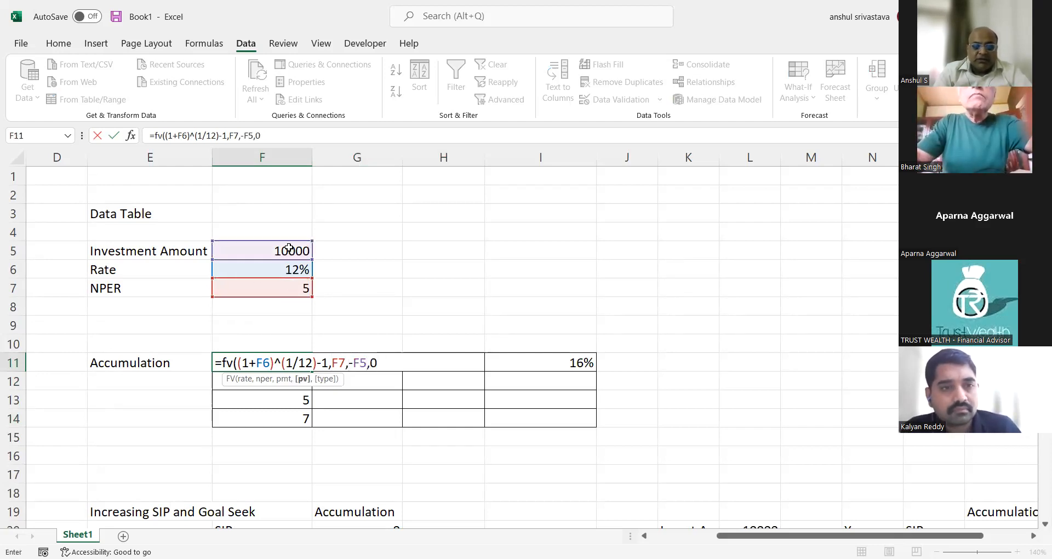
type(",1")
key("Return")
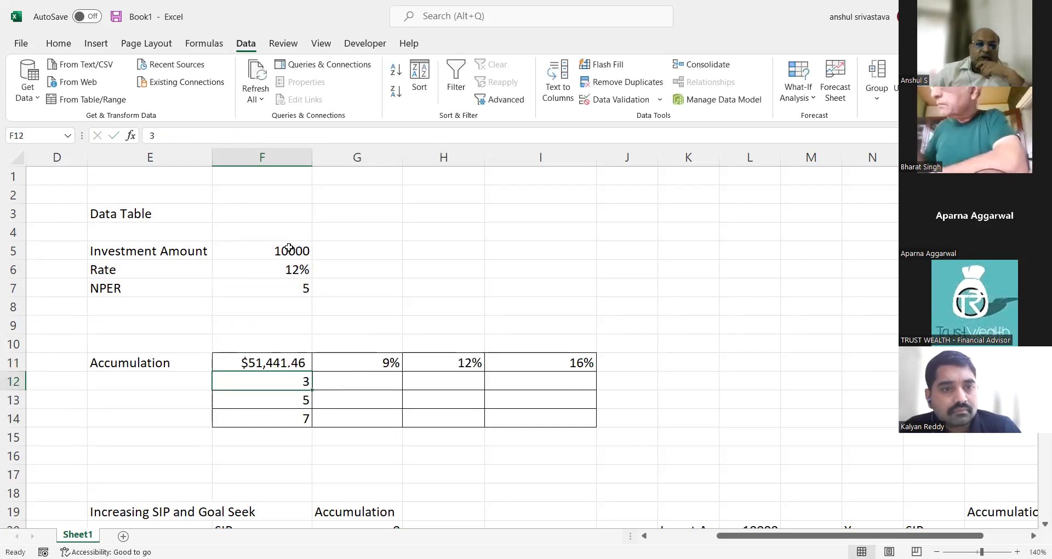
Step: Change the Nper argument of the FV formula in F11 to F7*12 and apply the General number format to the cell
left_click(292, 356)
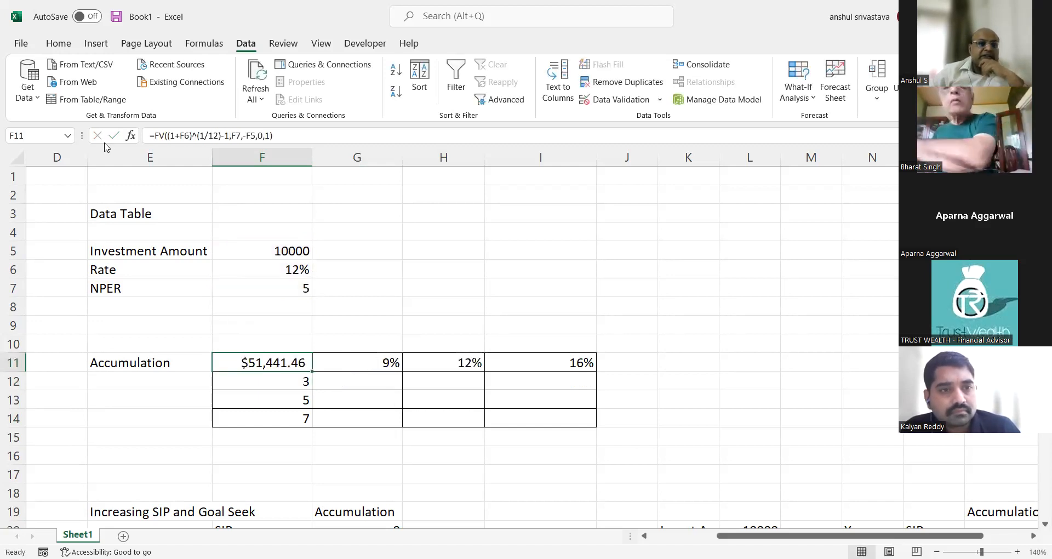
left_click(130, 135)
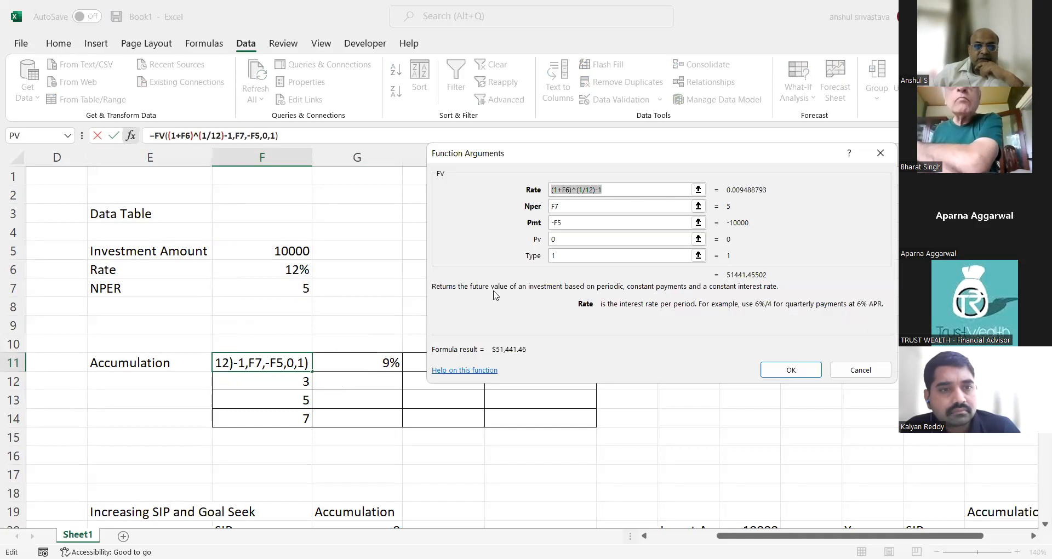
left_click(571, 206)
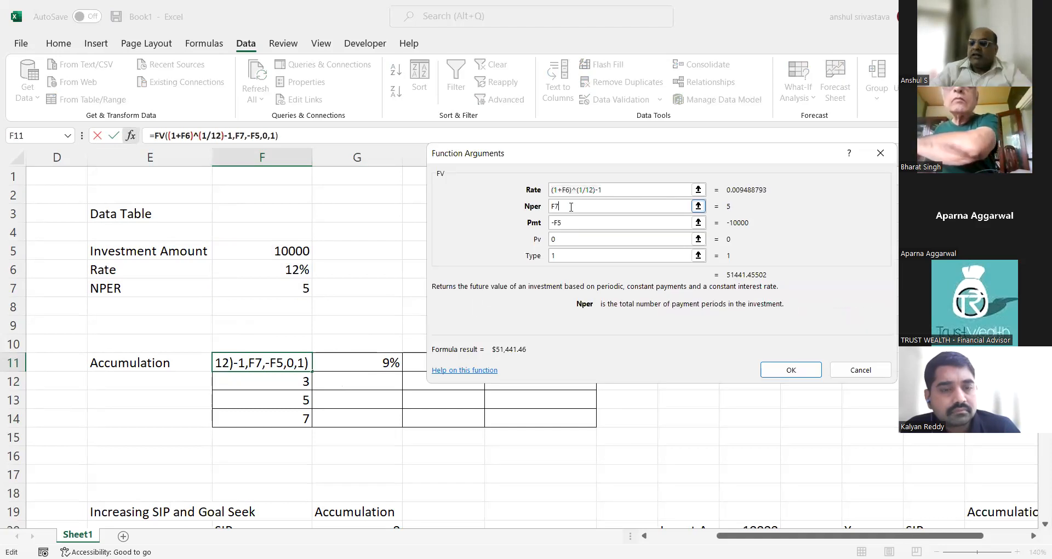
type("*12")
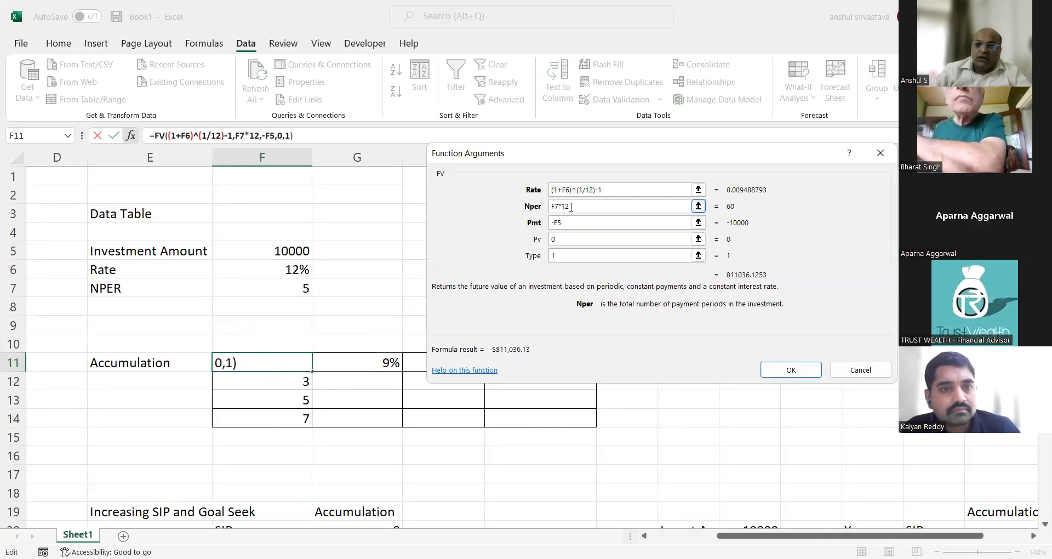
key("Return")
key("ctrl+shift+grave")
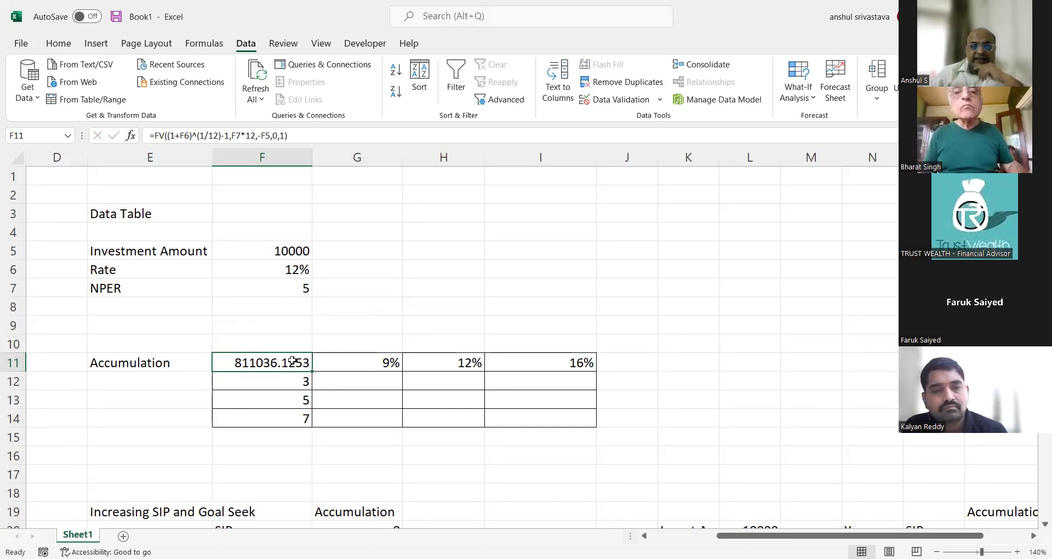
Step: Examine the rate headings in G11:I11 and the period headings in F12:F14 against the NPER input
left_click(376, 366)
left_click(467, 362)
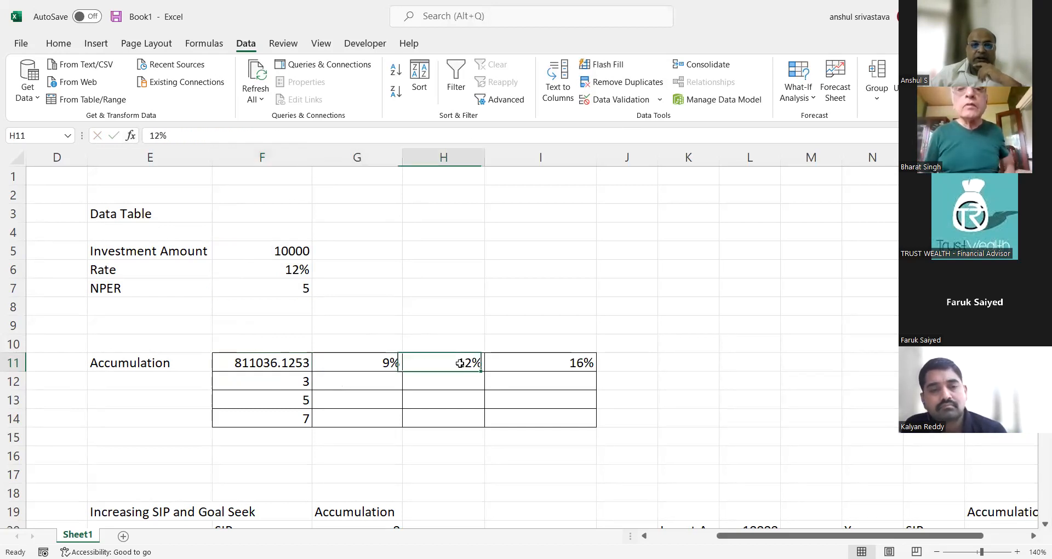
left_click(545, 359)
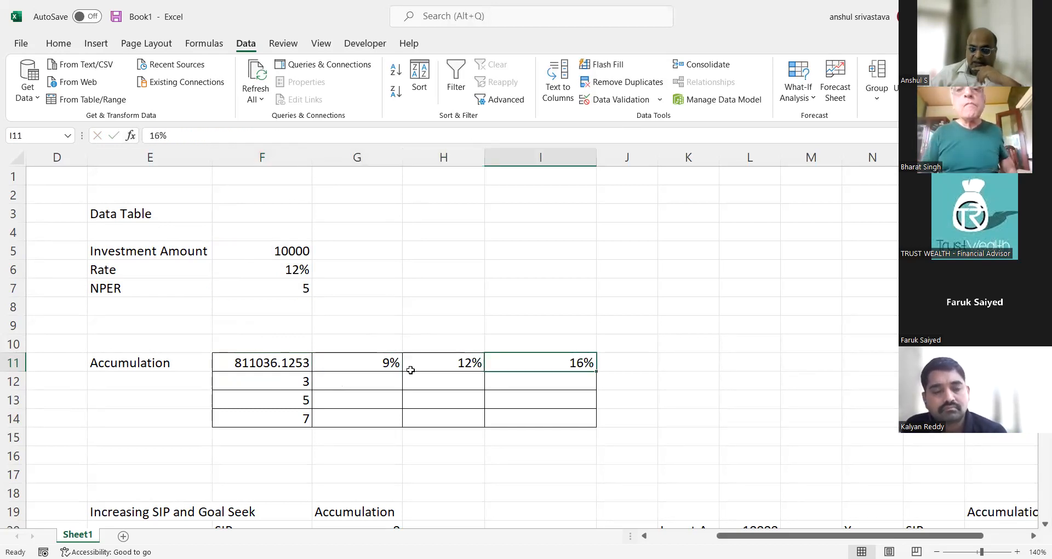
left_click_drag(294, 364, 517, 362)
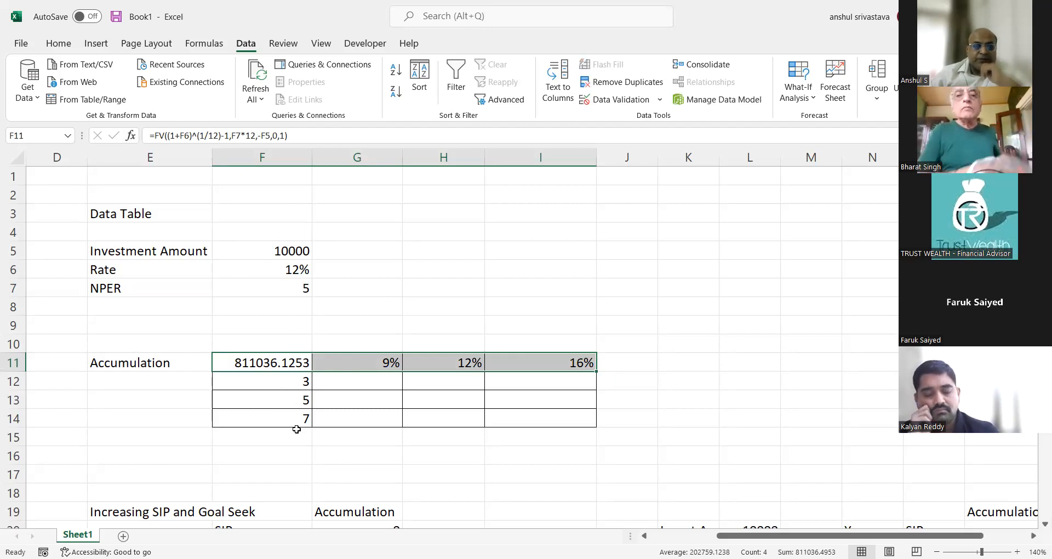
left_click(295, 389)
left_click(296, 291)
left_click(271, 388)
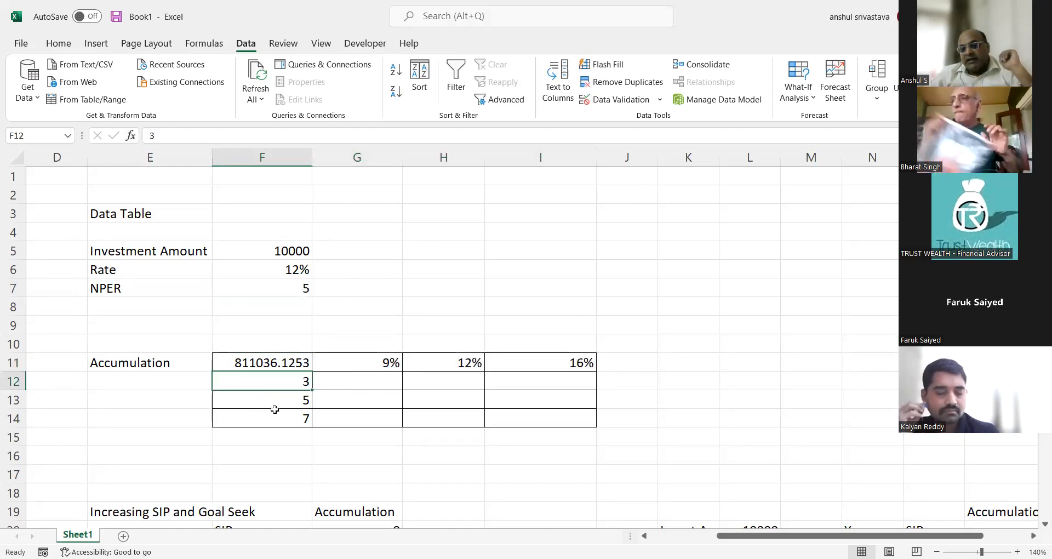
left_click(275, 403)
left_click(274, 418)
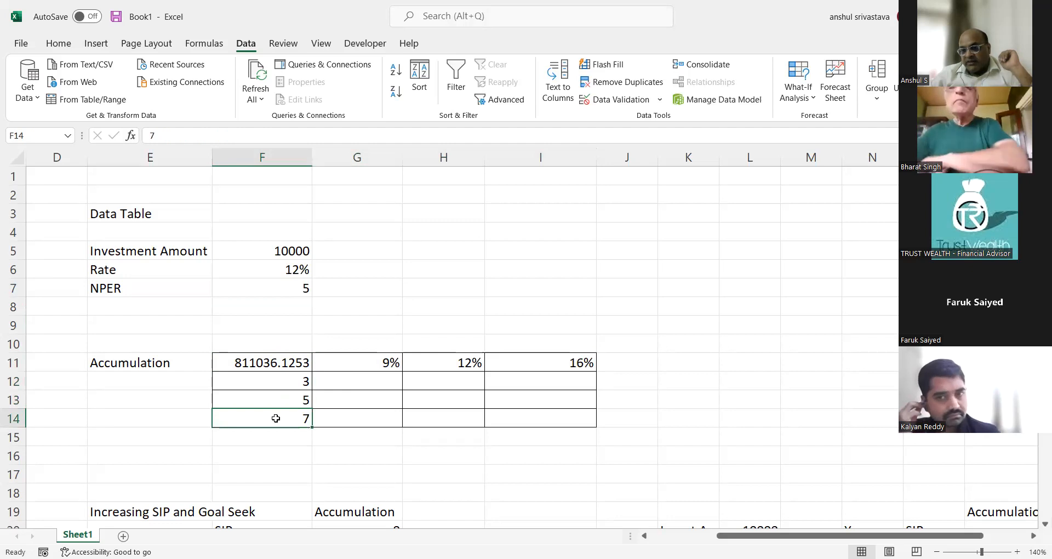
Step: Create a two-variable data table over F11:I14 with row input cell F6 and column input cell F7, and review F11's formula
left_click_drag(251, 366, 500, 418)
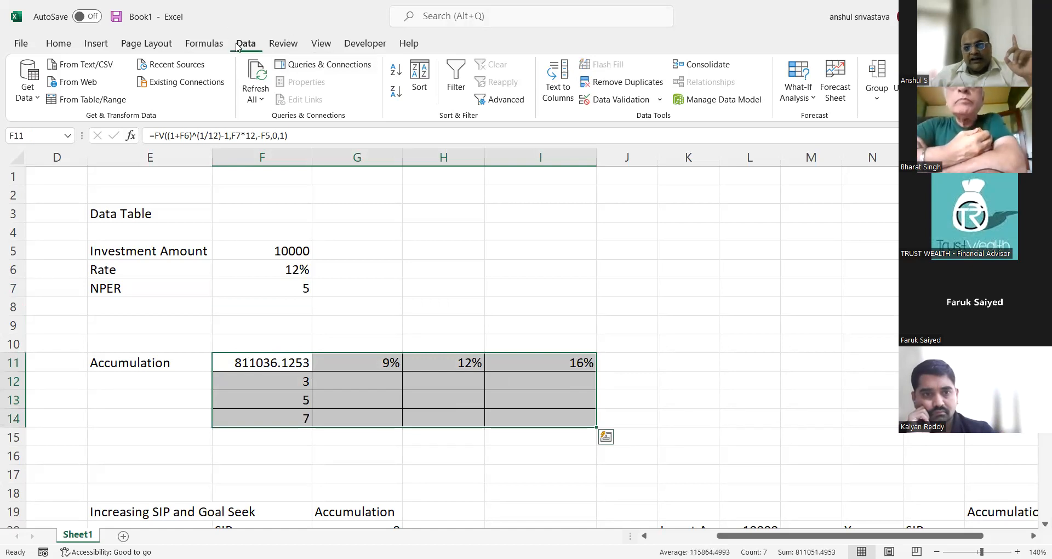
left_click(807, 104)
left_click(801, 159)
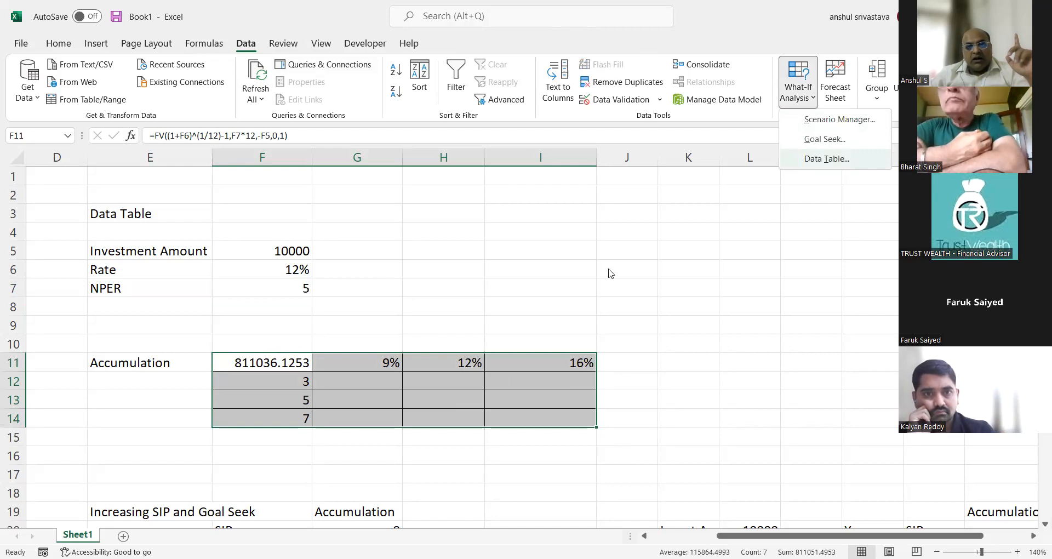
left_click(294, 269)
left_click(713, 274)
left_click(294, 289)
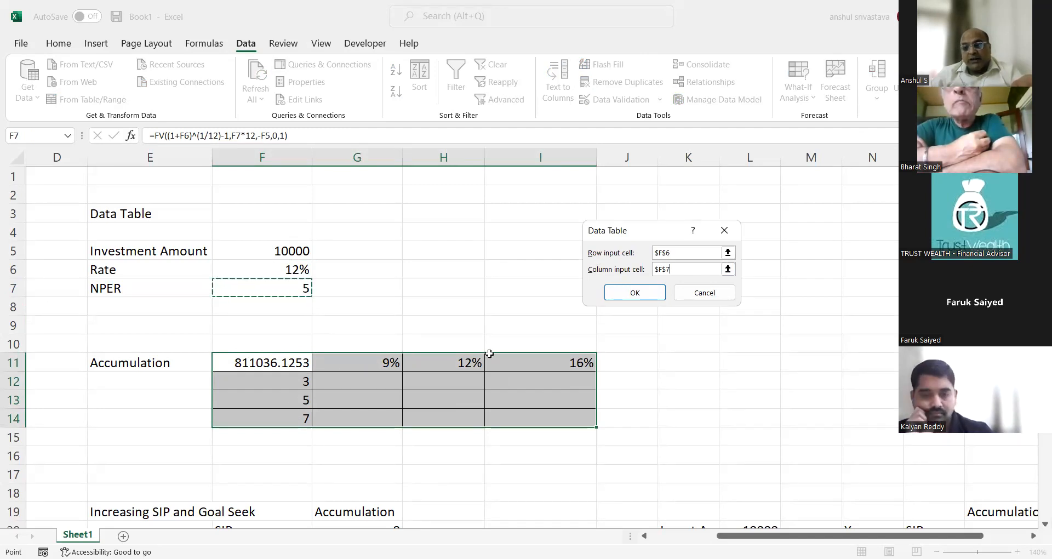
left_click(631, 300)
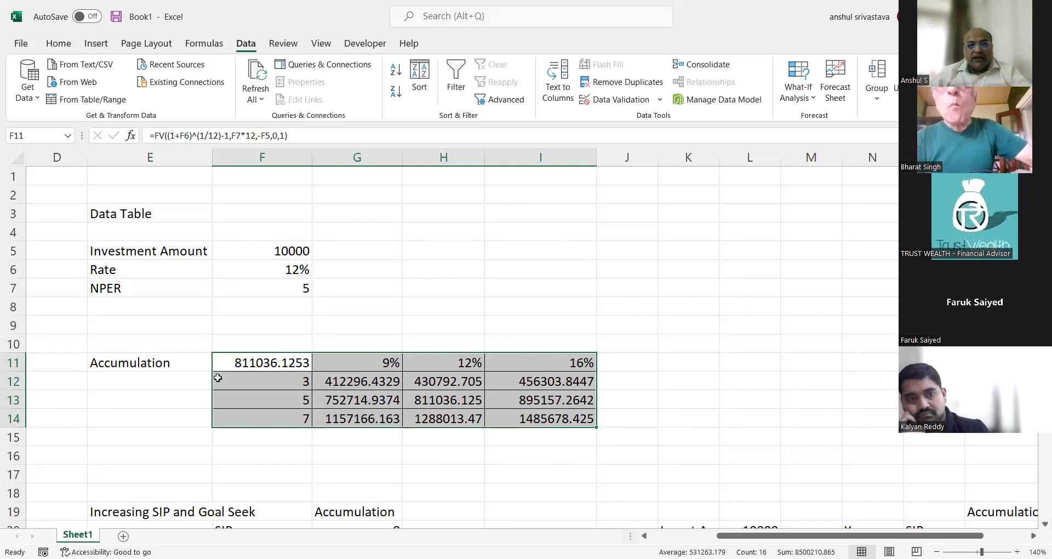
double_click(238, 360)
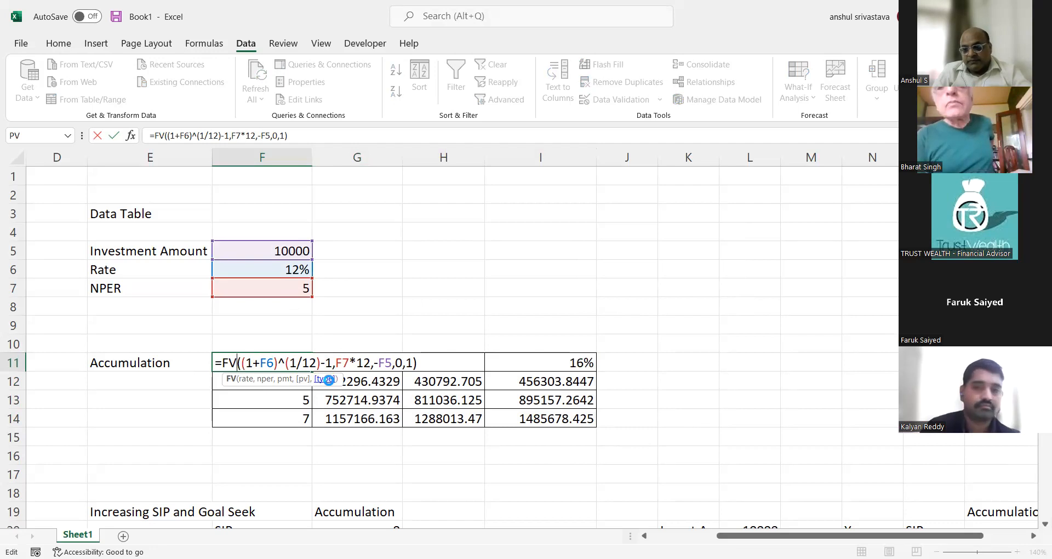
key("Return")
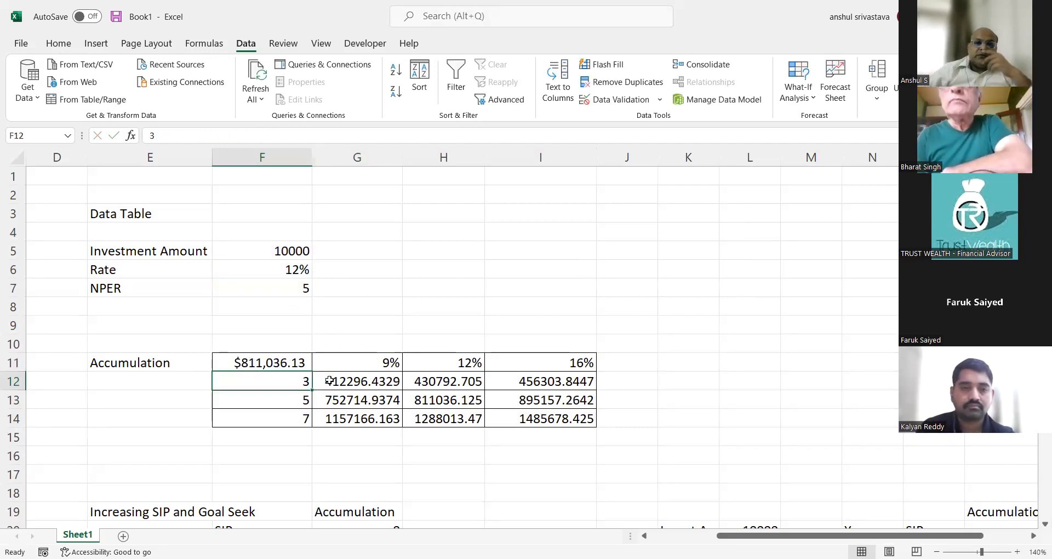
Step: Label F103 SIP below the retirement corpus schedule and enter 10000 beside it in G103
scroll(537, 372, "down", 5)
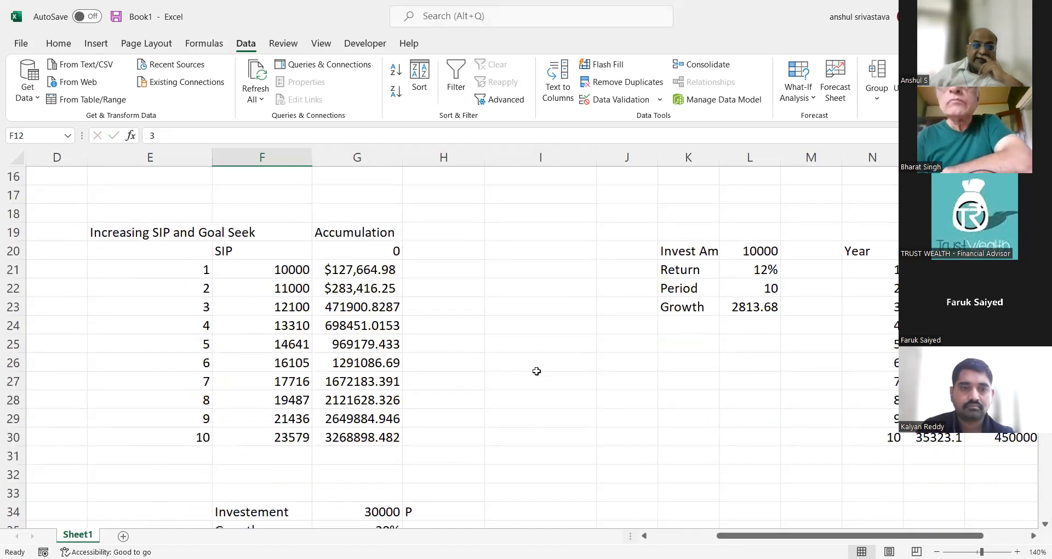
scroll(536, 371, "down", 5)
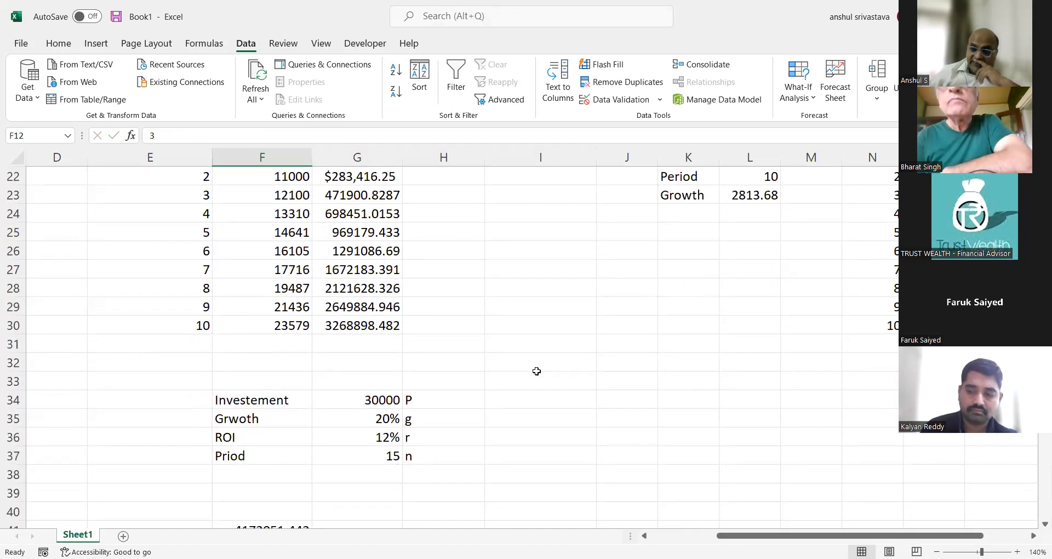
scroll(536, 372, "down", 10)
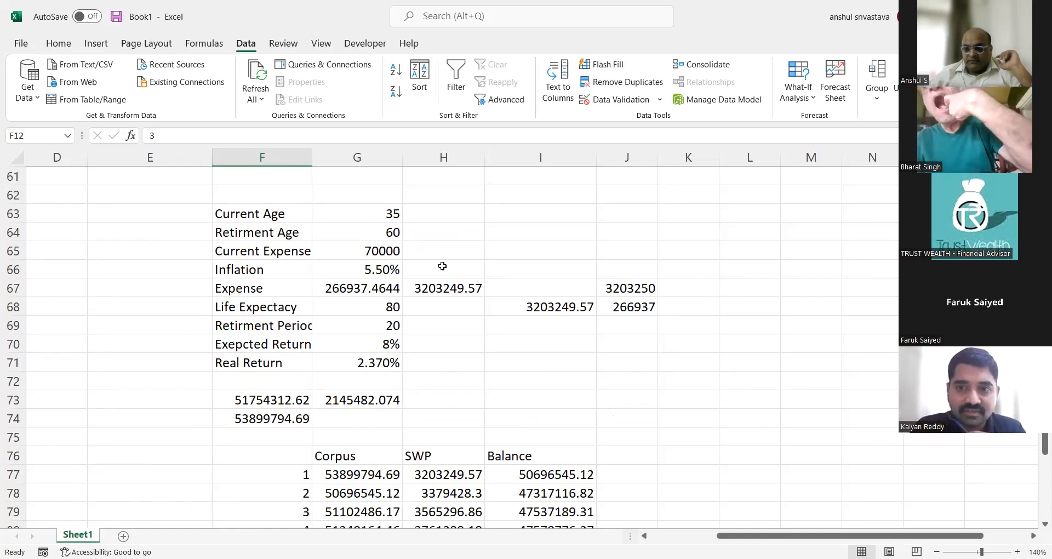
left_click(450, 312)
scroll(450, 311, "down", 9)
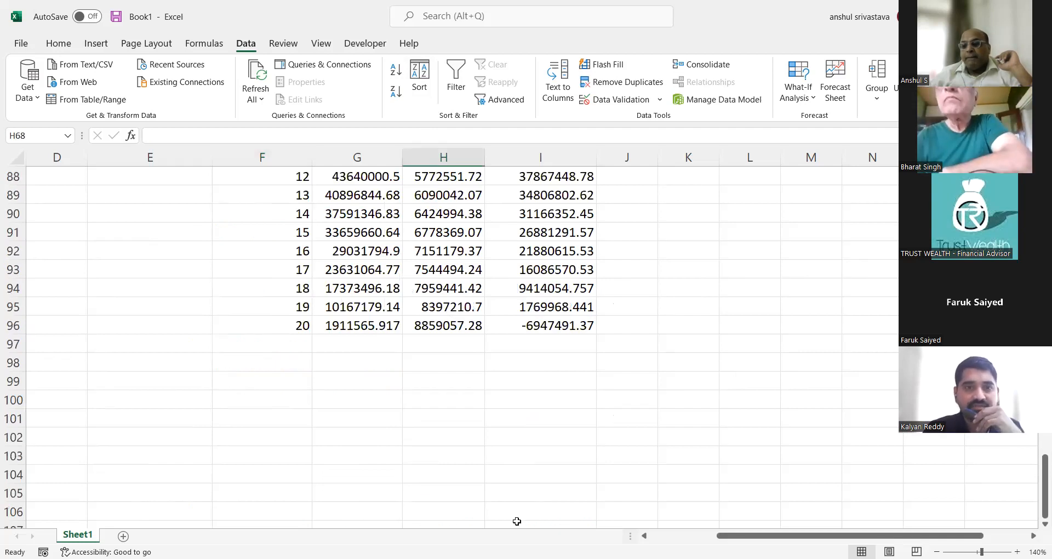
scroll(537, 438, "down", 2)
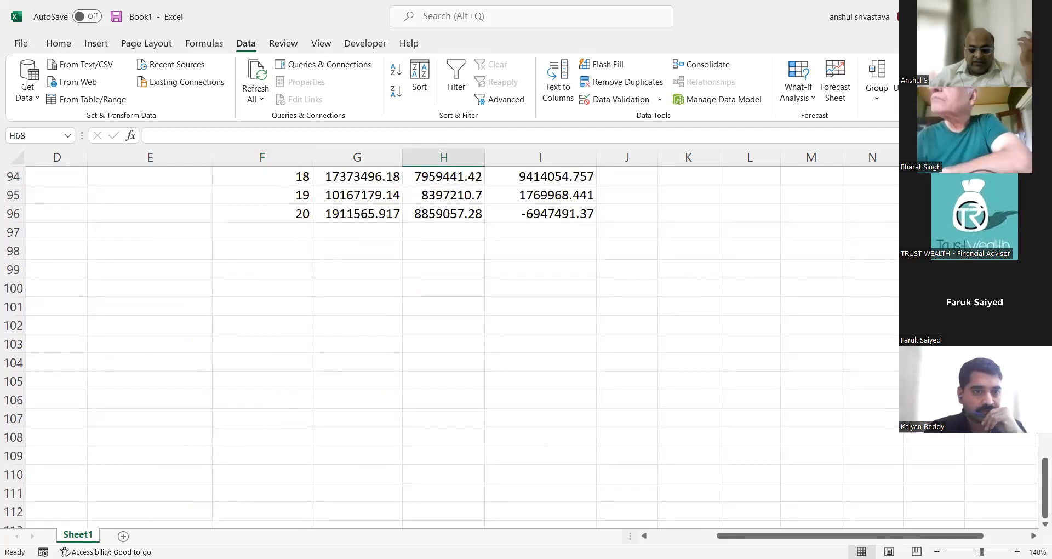
left_click(146, 336)
left_click(225, 346)
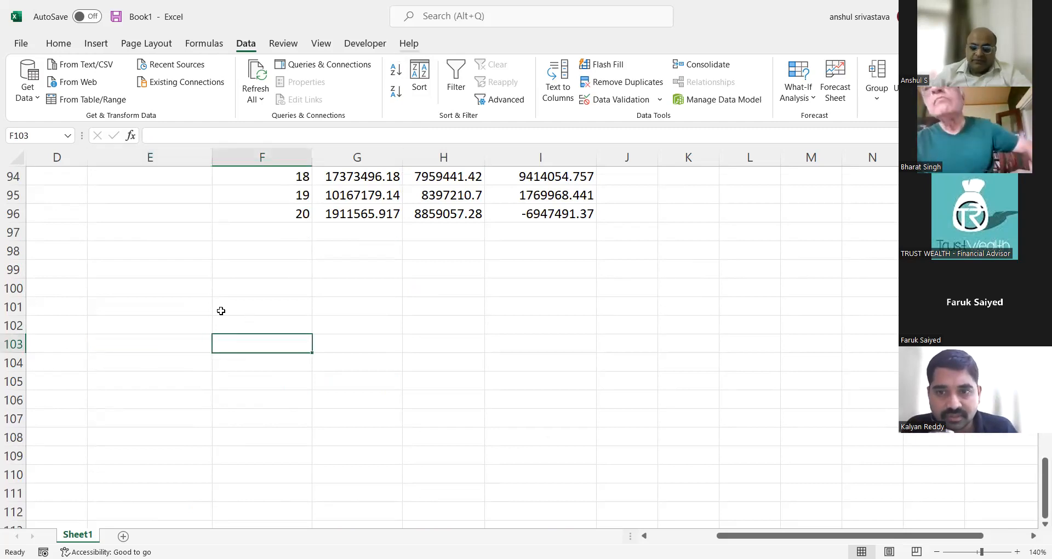
type("SIP")
key("Tab")
type("10000")
key("Return")
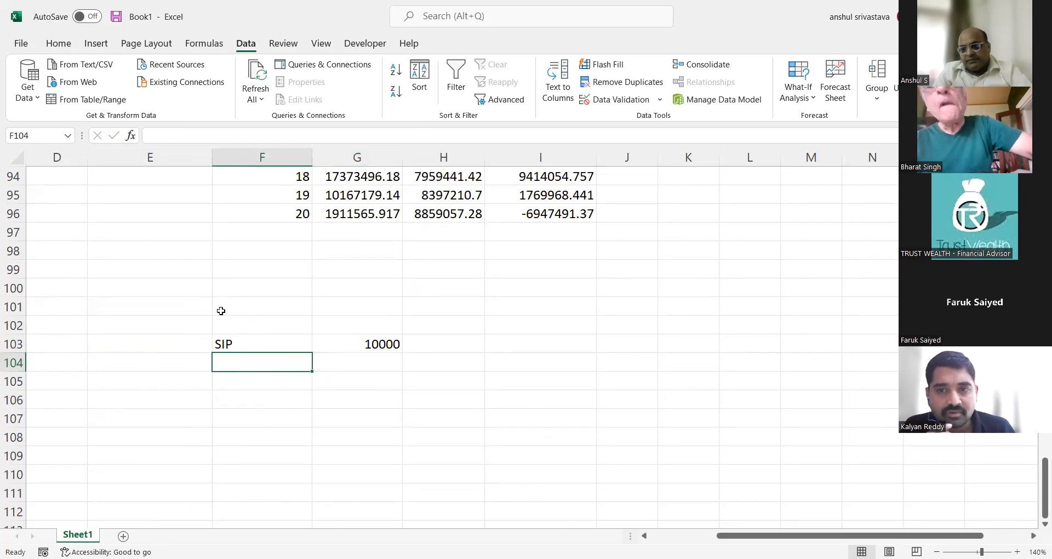
Step: Add Period with 10 in row 104 and Rate with 12% in row 105 under the SIP input
type("Period")
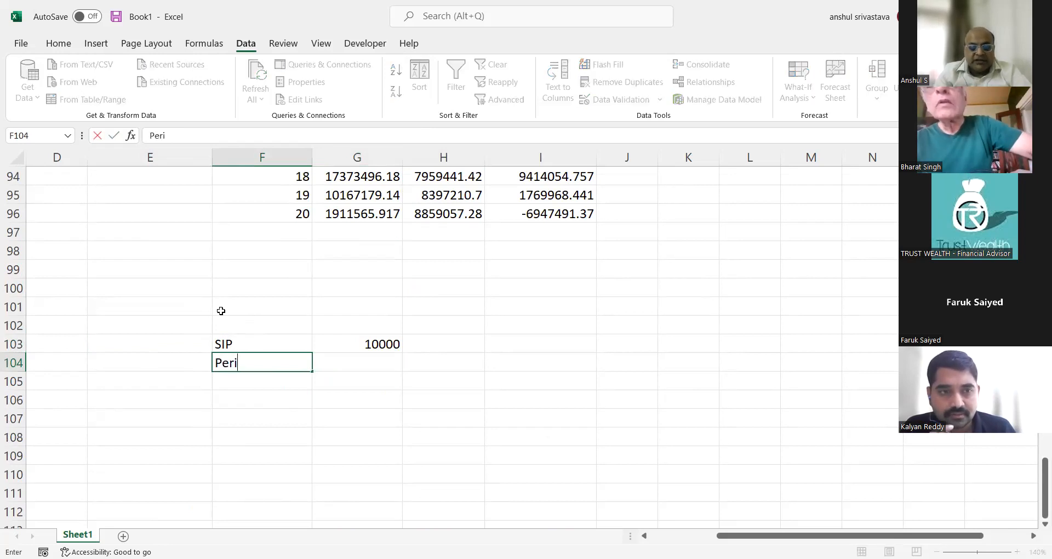
key("Tab")
type("10")
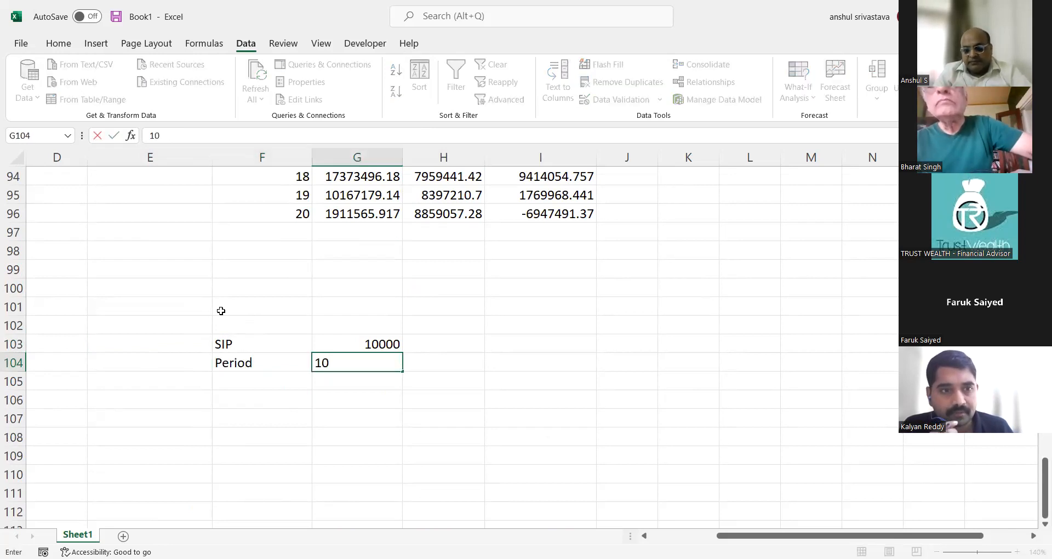
key("Return")
key("Left")
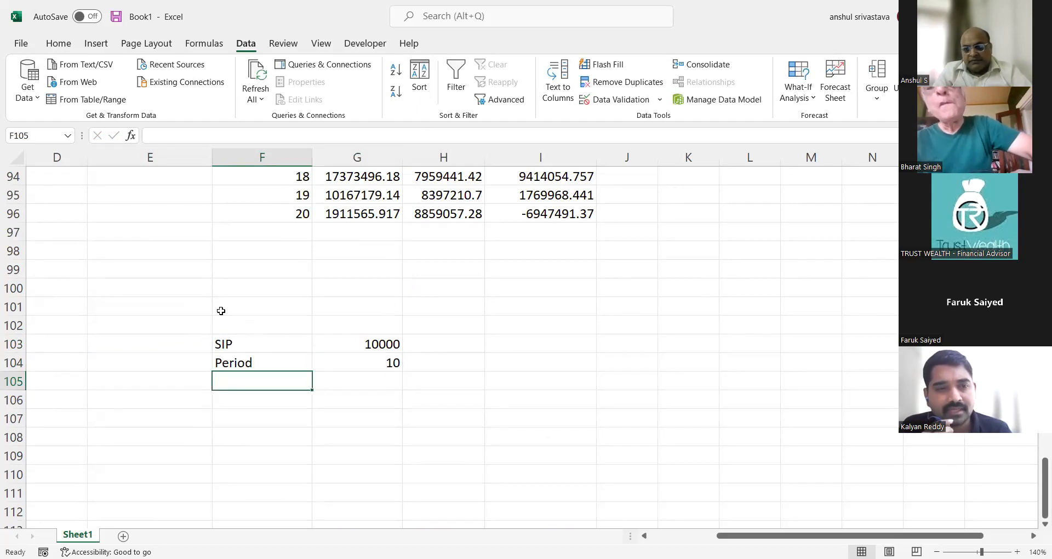
type("Rate")
key("Tab")
type("12")
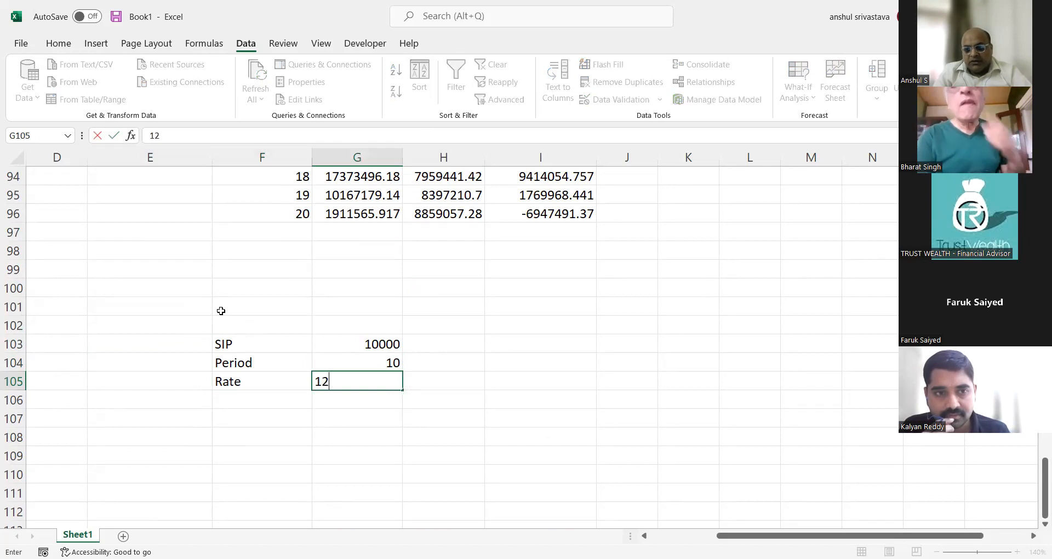
type("%")
key("Return")
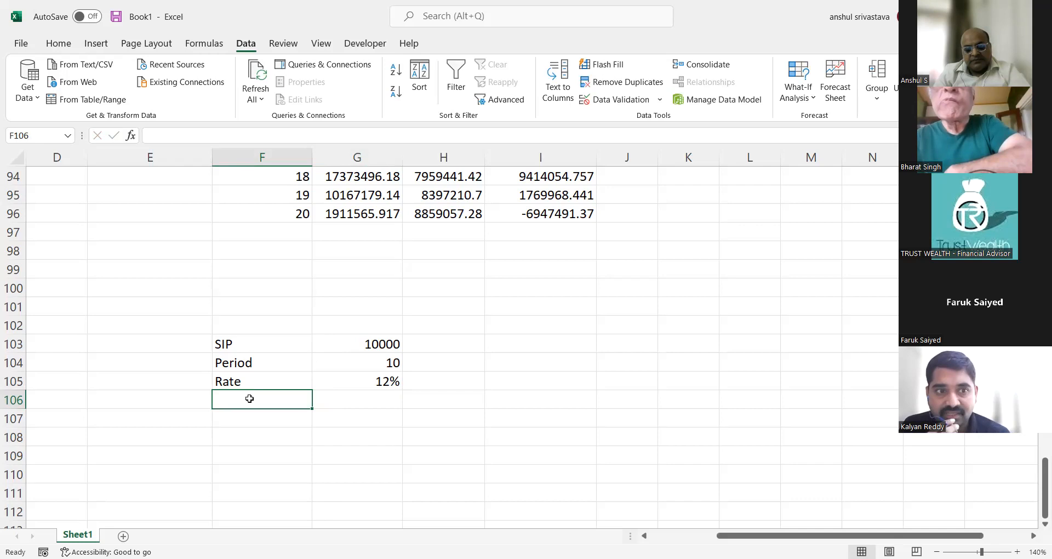
Step: Add "SWP from" with 15 in row 106 and "SWAP amount" with 15000 in row 107
type("SWP from")
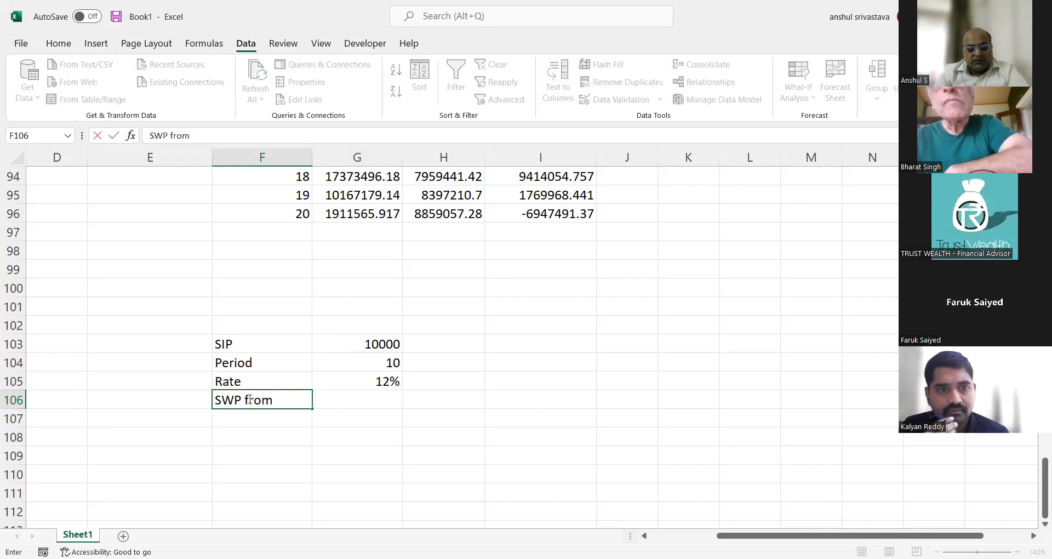
key("Tab")
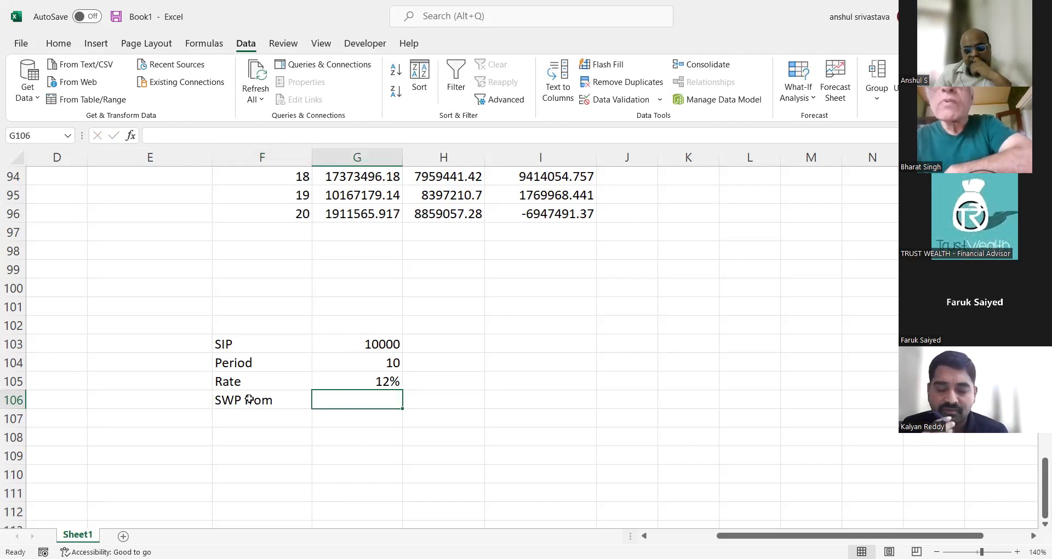
type("15")
key("Return")
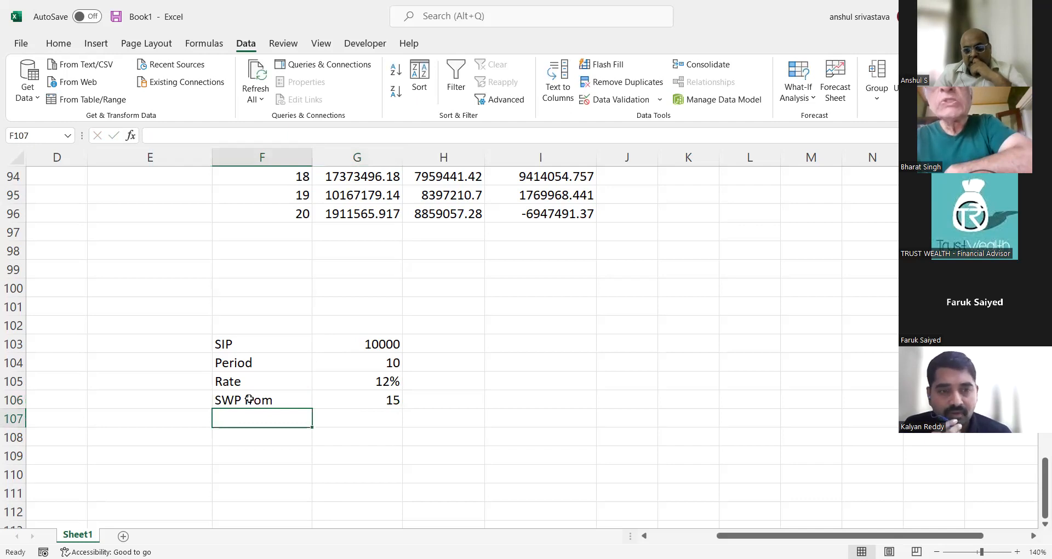
type("S")
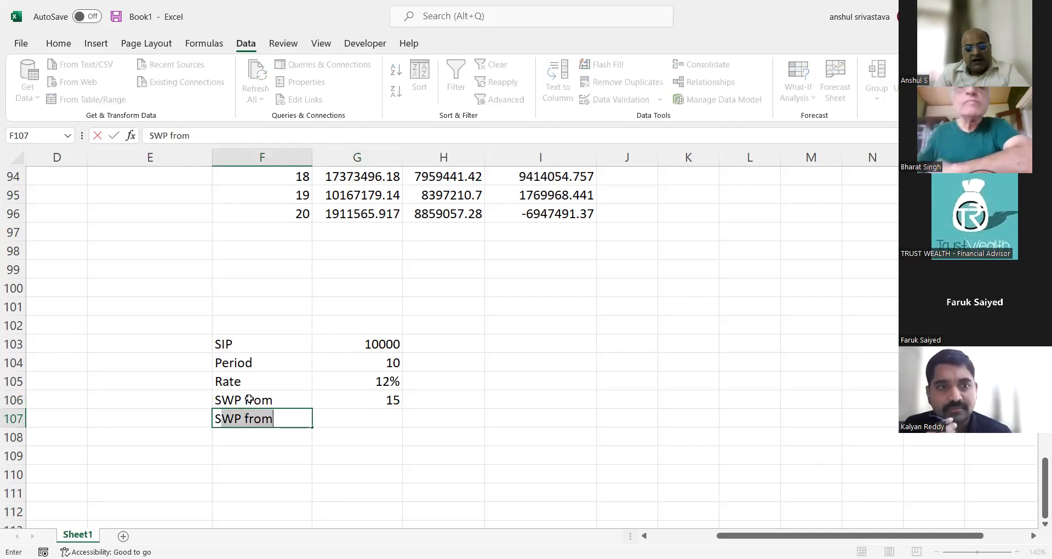
type("WAP amount")
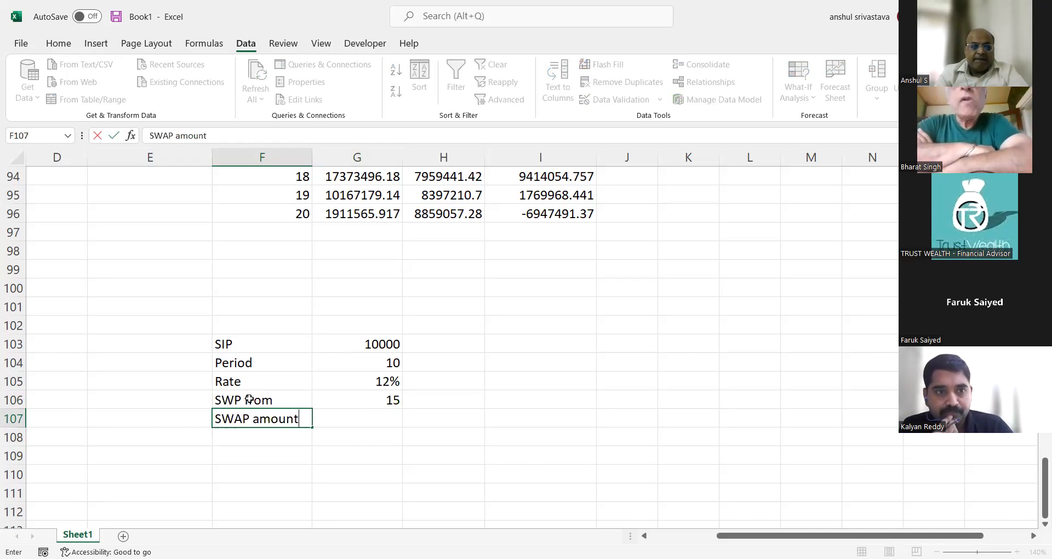
key("Tab")
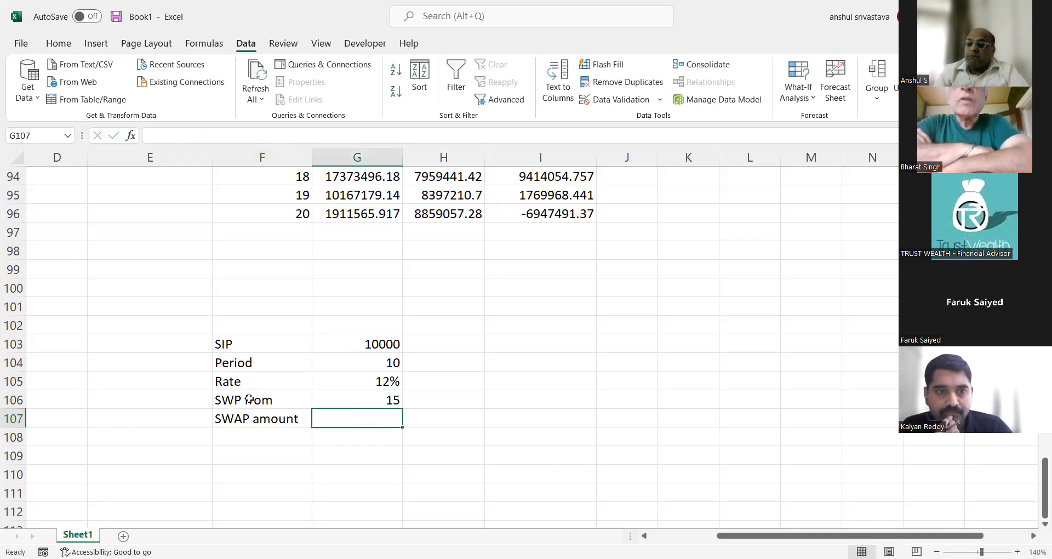
type("15000")
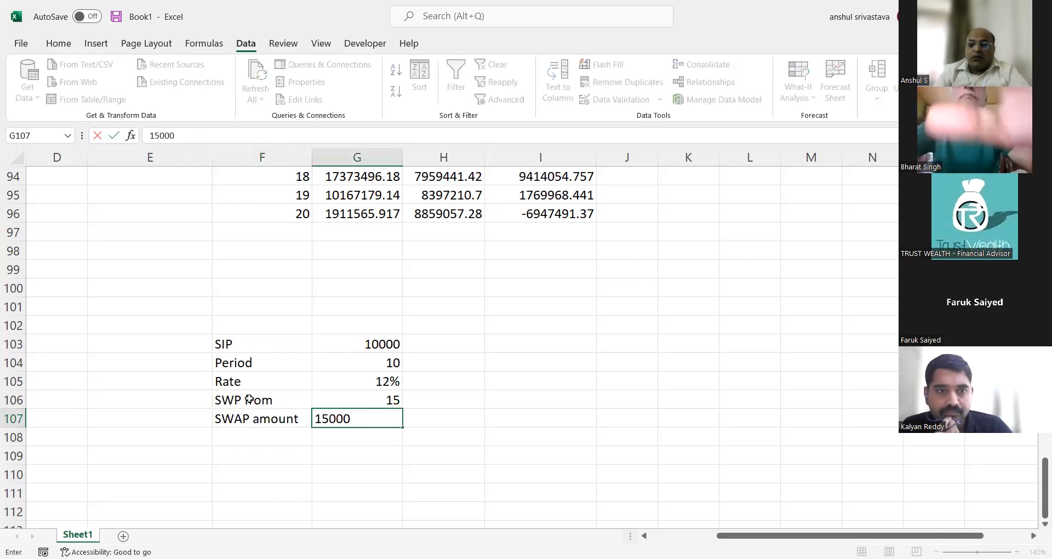
key("Return")
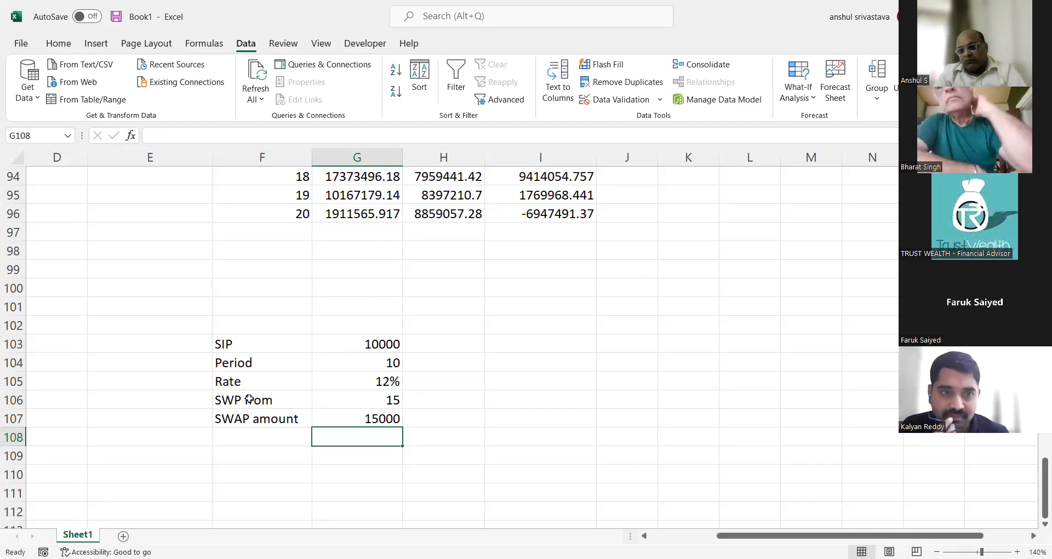
Step: Add the label SWP in F108 and enter its rate of 8% in G108
key("Left")
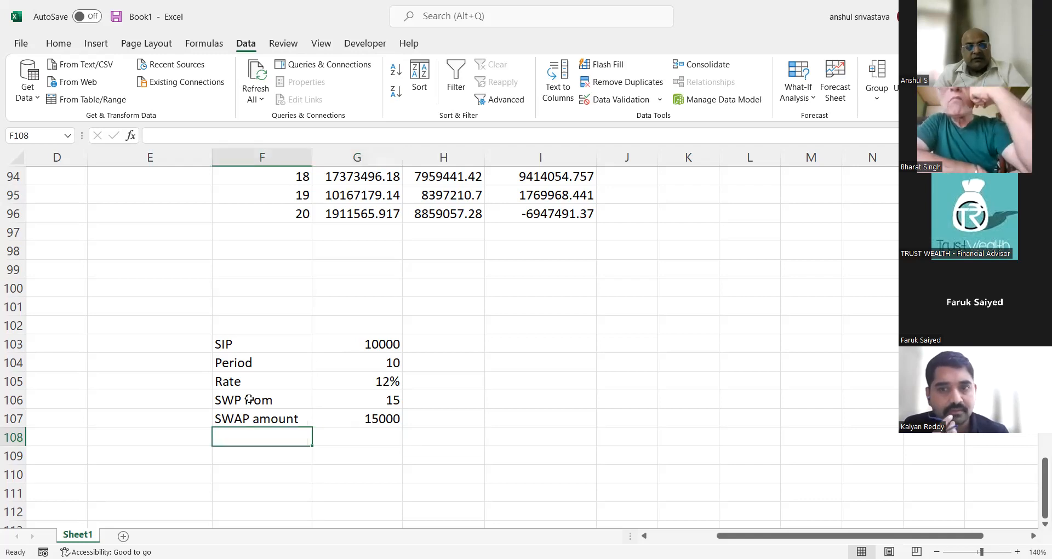
type("SW")
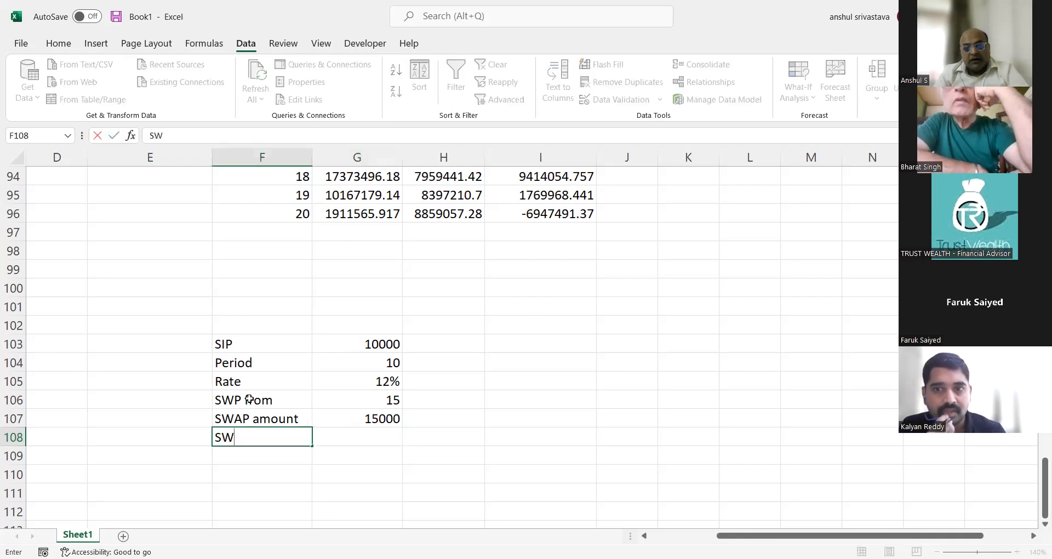
type("P")
key("BackSpace")
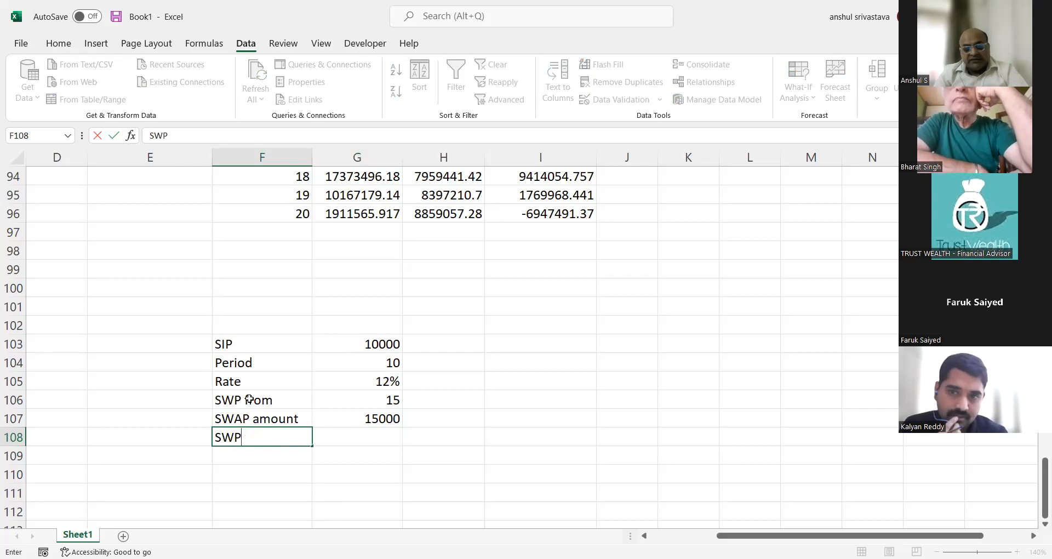
key("Tab")
type("8%")
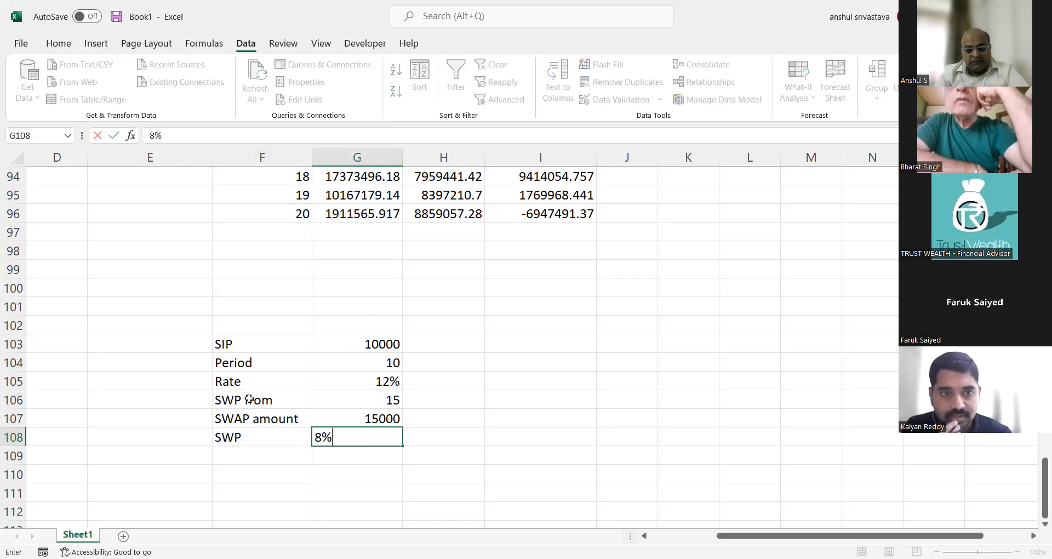
key("Return")
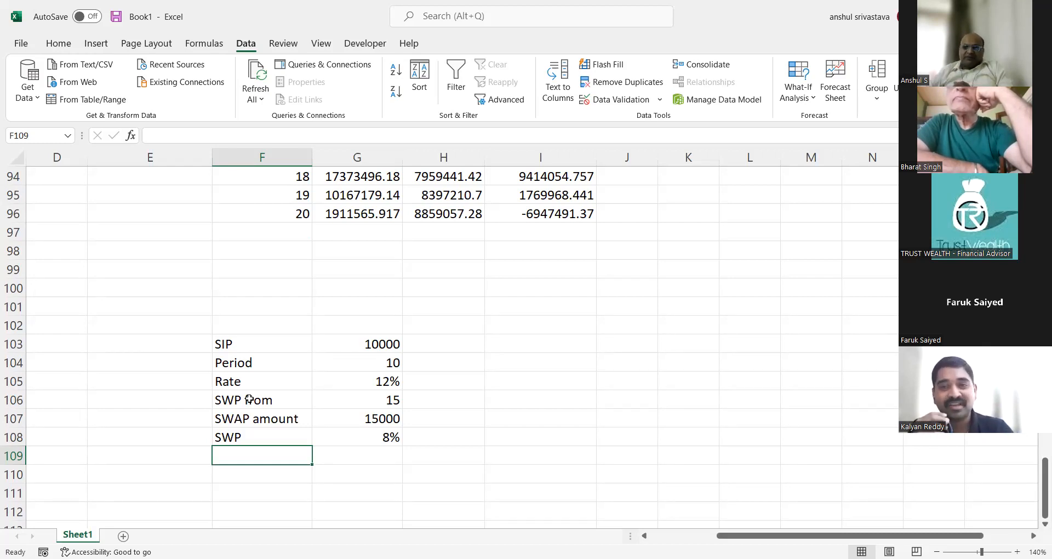
Step: Select the empty cell H111 below the SIP and SWP inputs
scroll(490, 314, "down", 2)
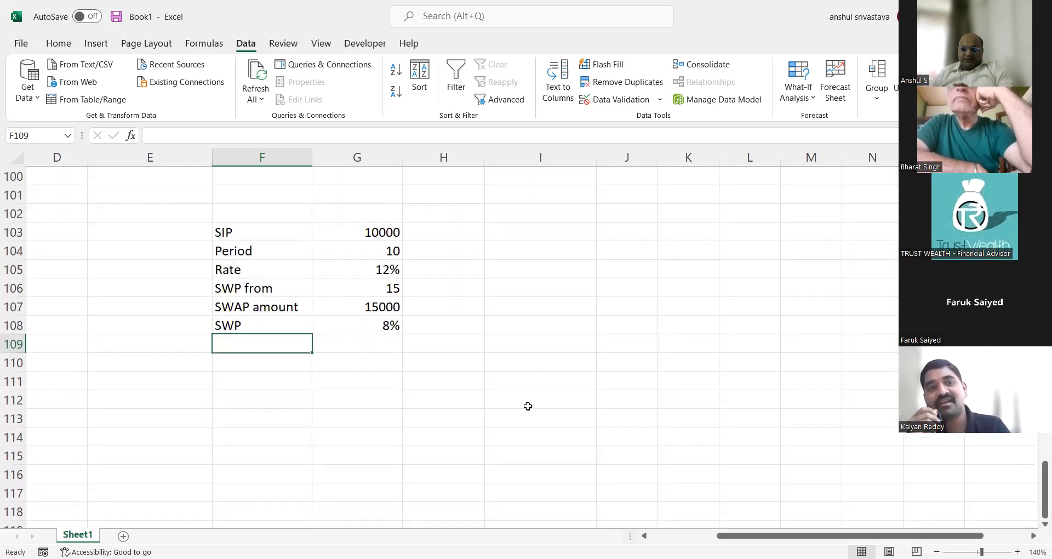
left_click(383, 402)
left_click(251, 376)
left_click(356, 374)
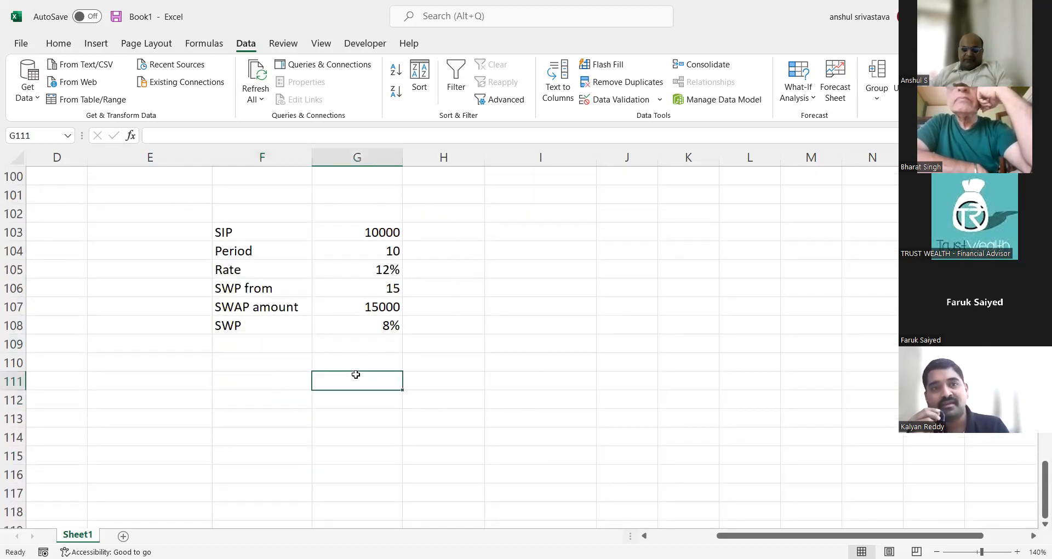
left_click(282, 376)
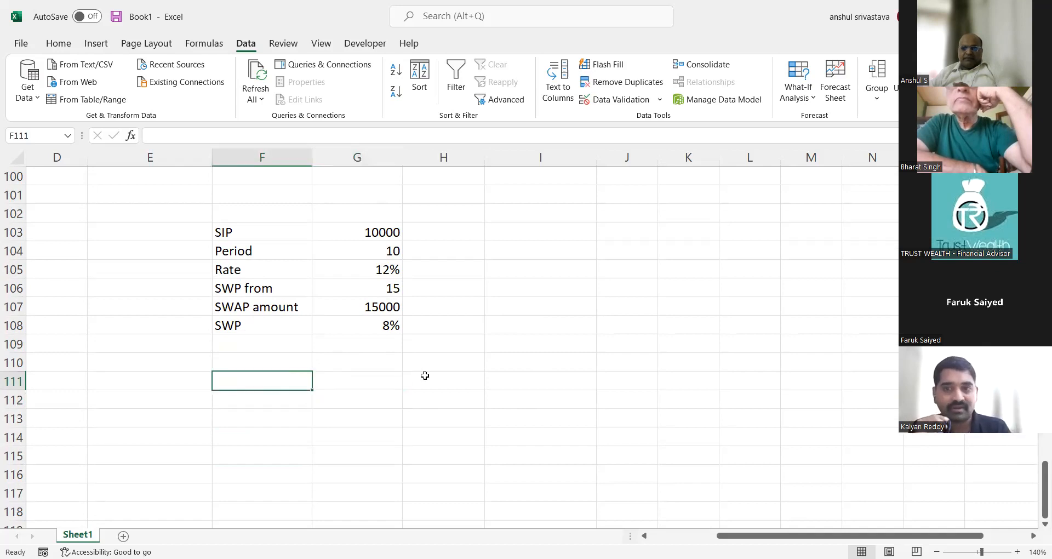
left_click(425, 376)
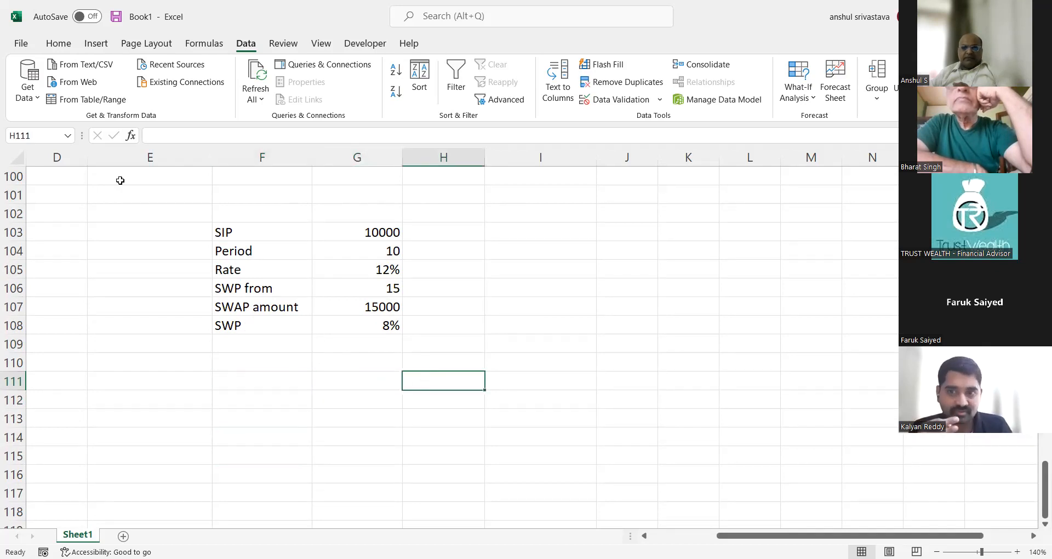
left_click(132, 136)
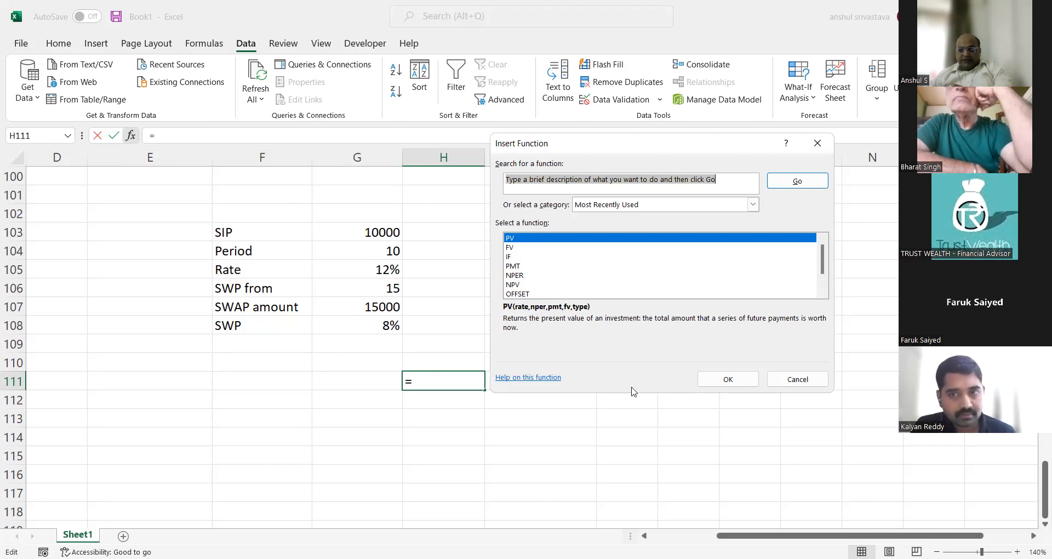
left_click(513, 266)
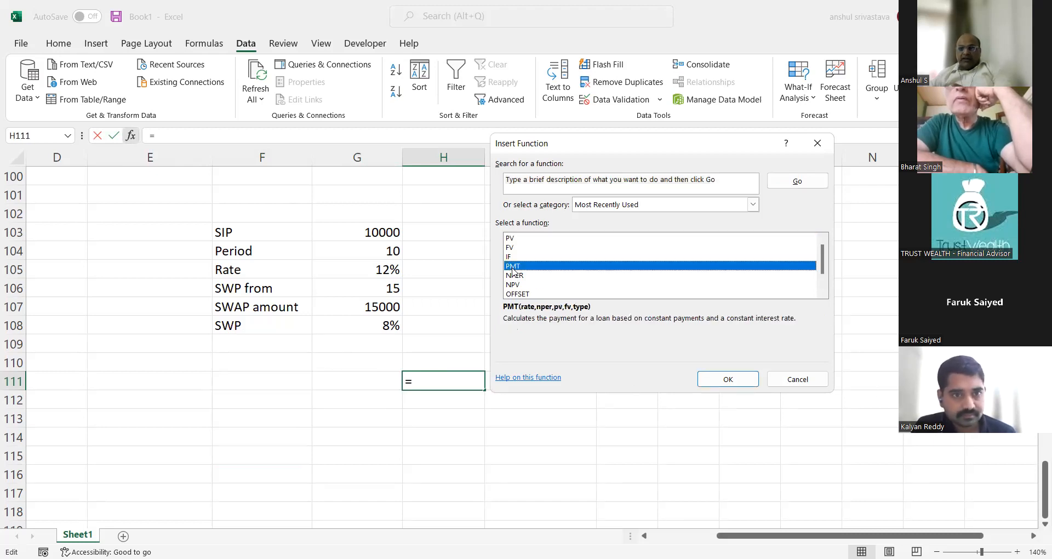
key("Escape")
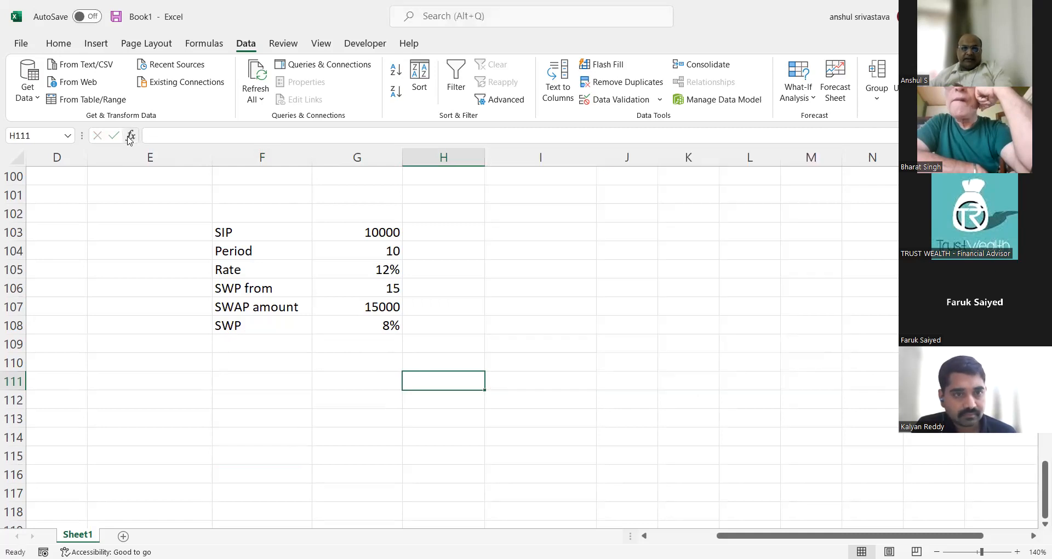
Step: Insert a PV function in H111 with the Rate argument (1+G108%)^(1/12)-1
left_click(130, 135)
left_click(511, 249)
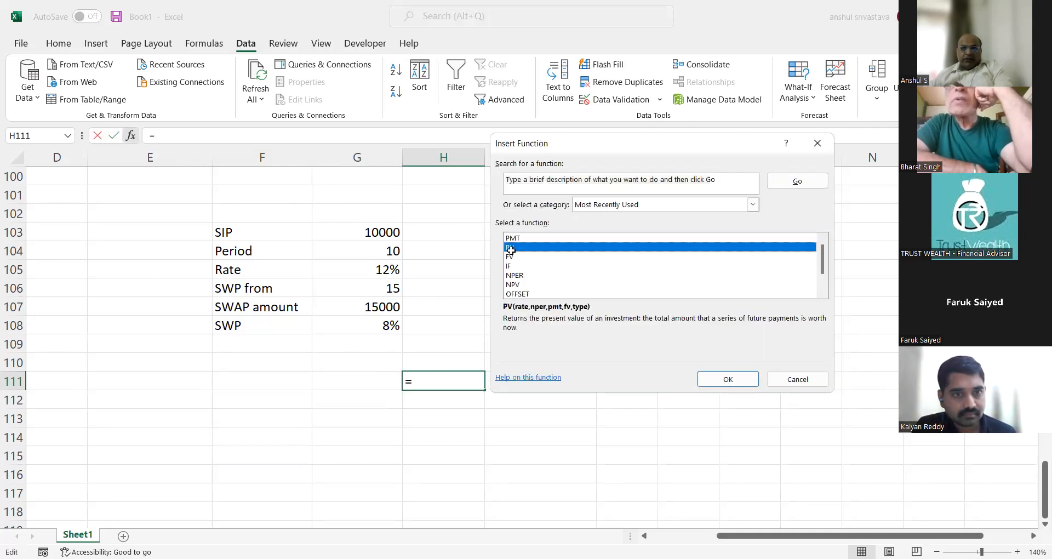
double_click(511, 249)
type("(1+8%")
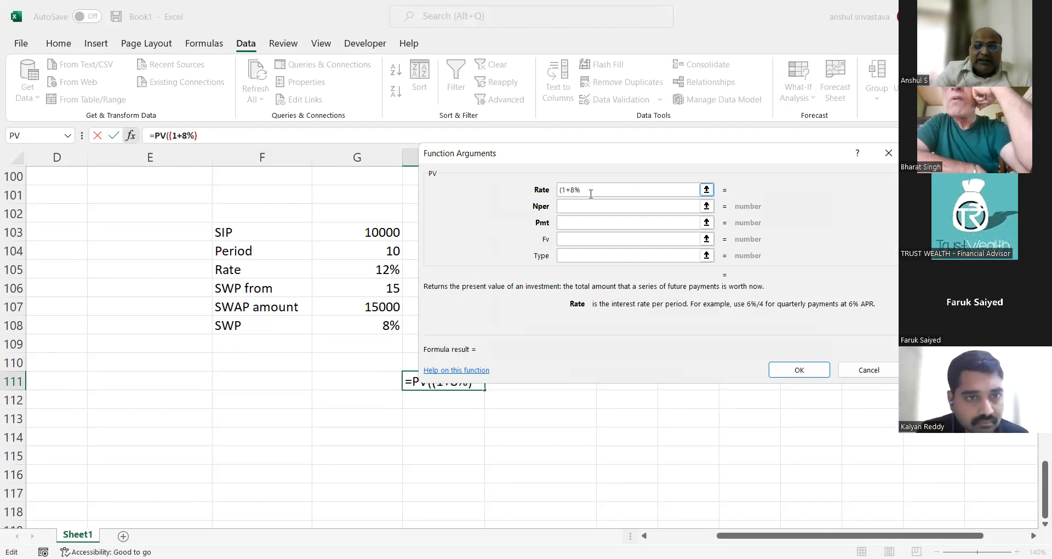
type(")^(")
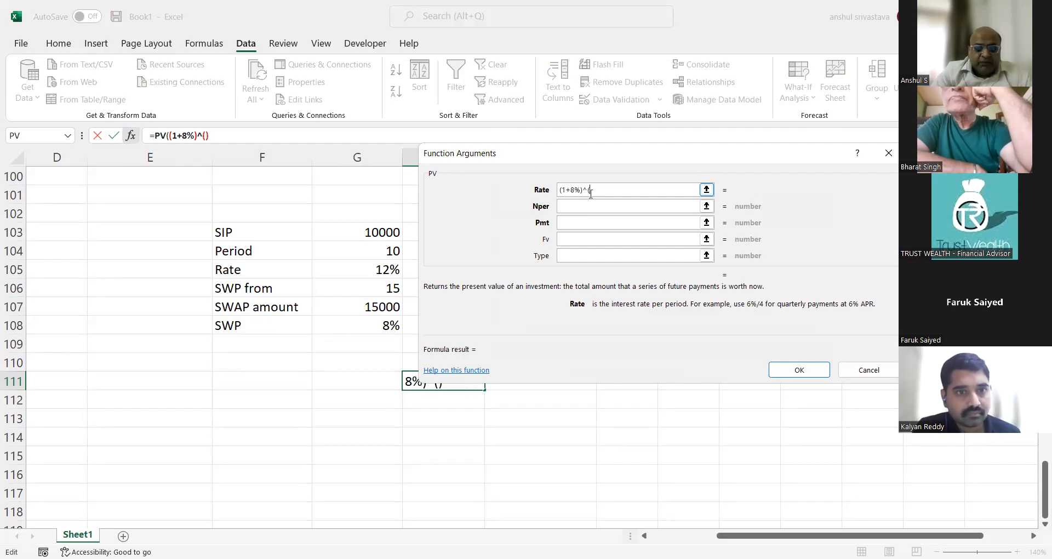
type("1/12)-1")
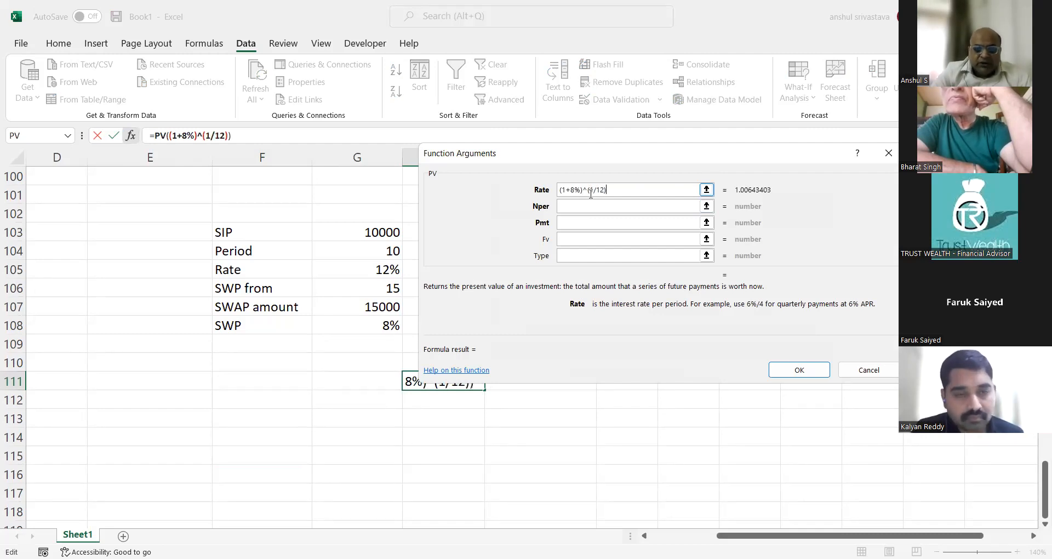
left_click(575, 190)
key("BackSpace")
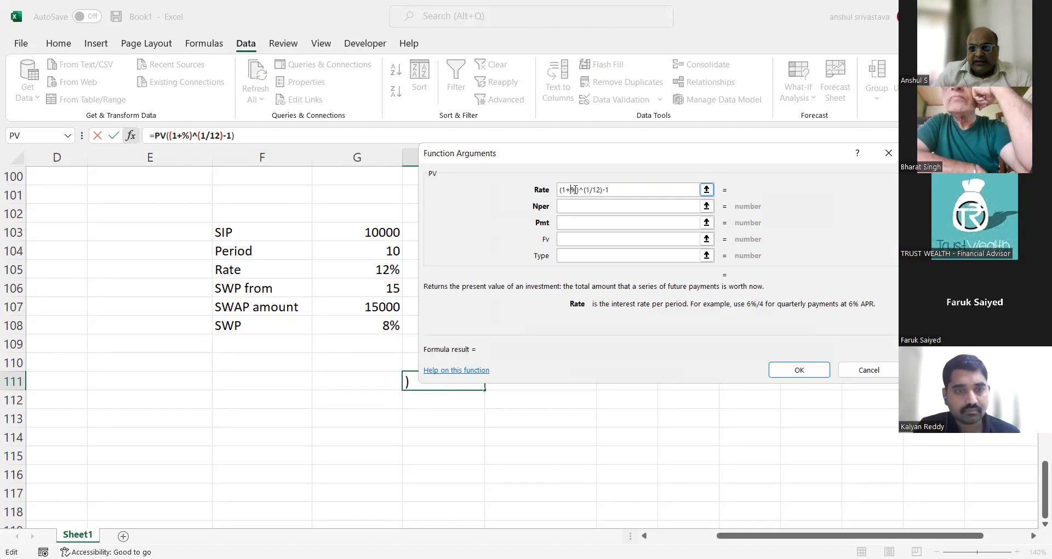
left_click(373, 326)
Step: Set the PV function's Nper to 15*12 and its Pmt to -G107, the negative withdrawal amount
left_click(582, 207)
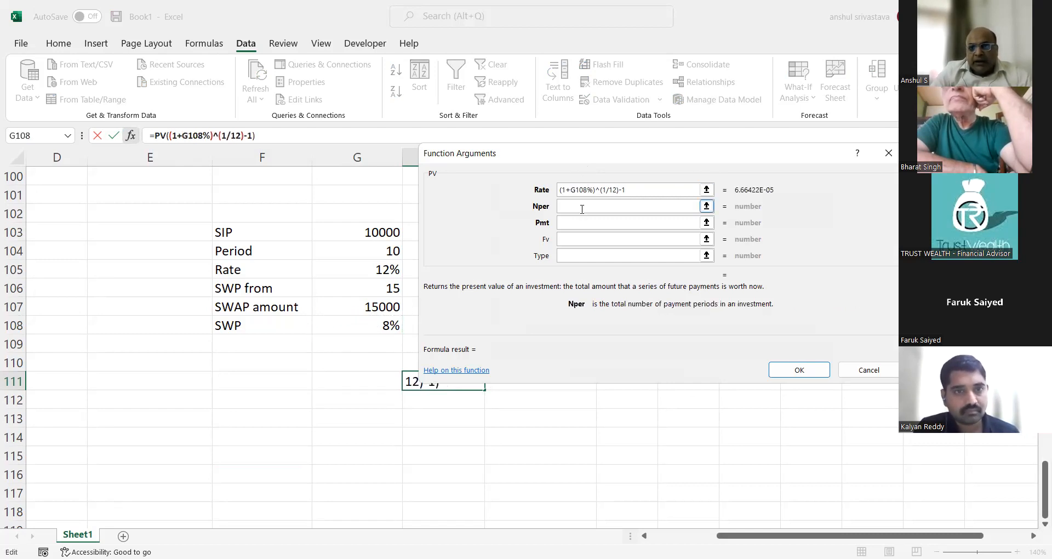
type("15*12")
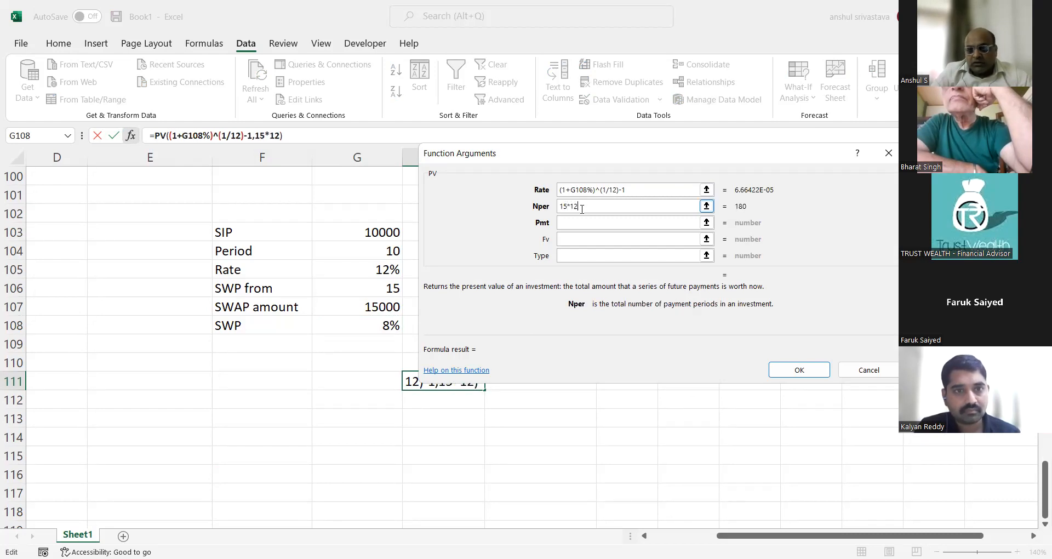
left_click(580, 218)
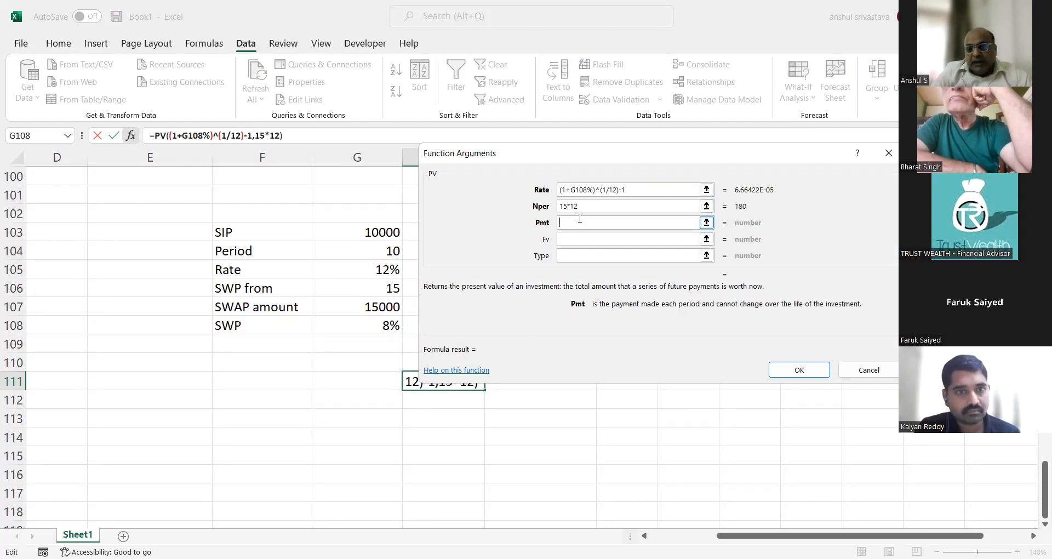
type("-")
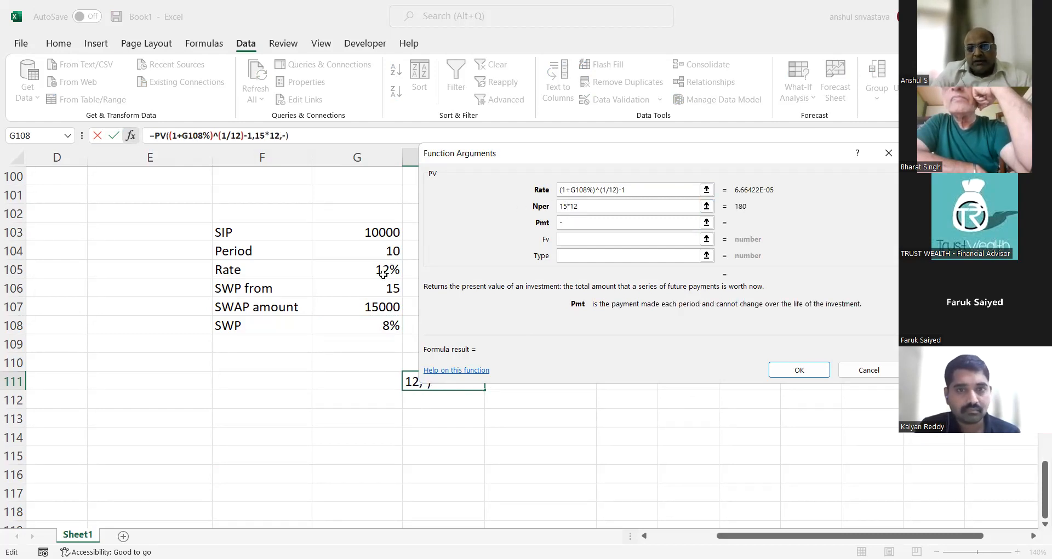
left_click(365, 303)
Step: Set the PV function's Fv to 0 and Type to 1, then complete it and give H111 the General number format
left_click(582, 238)
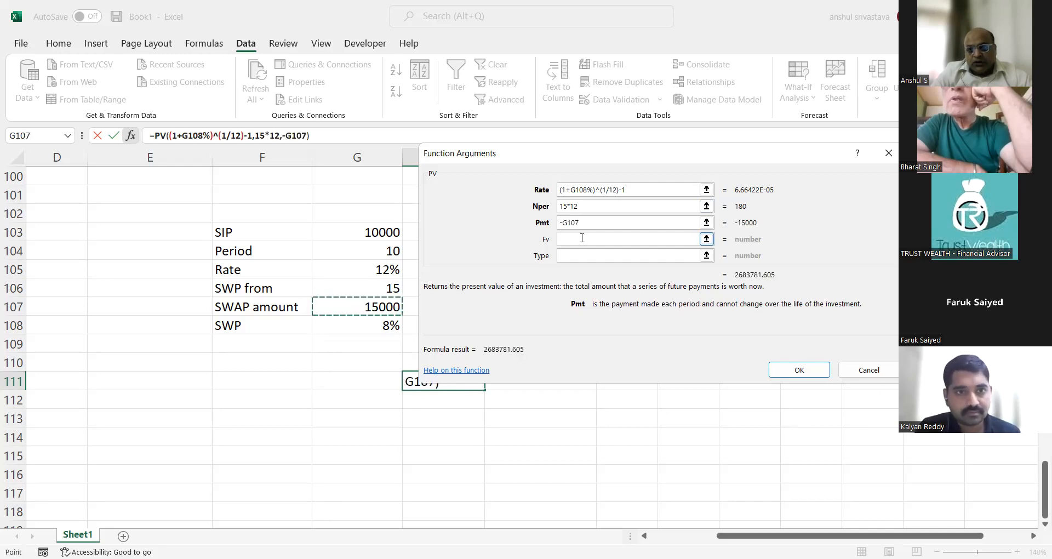
type("0")
left_click(582, 254)
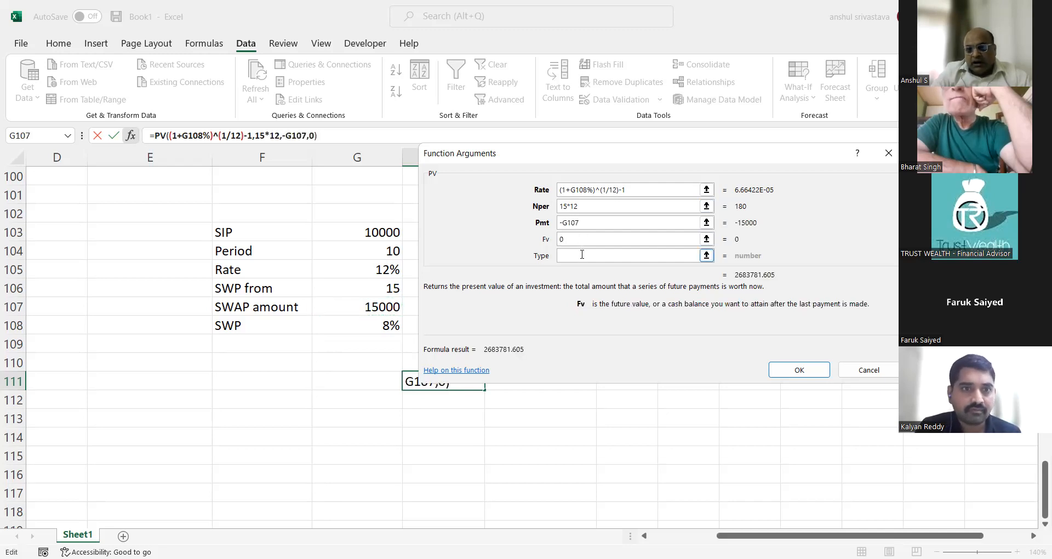
type("1")
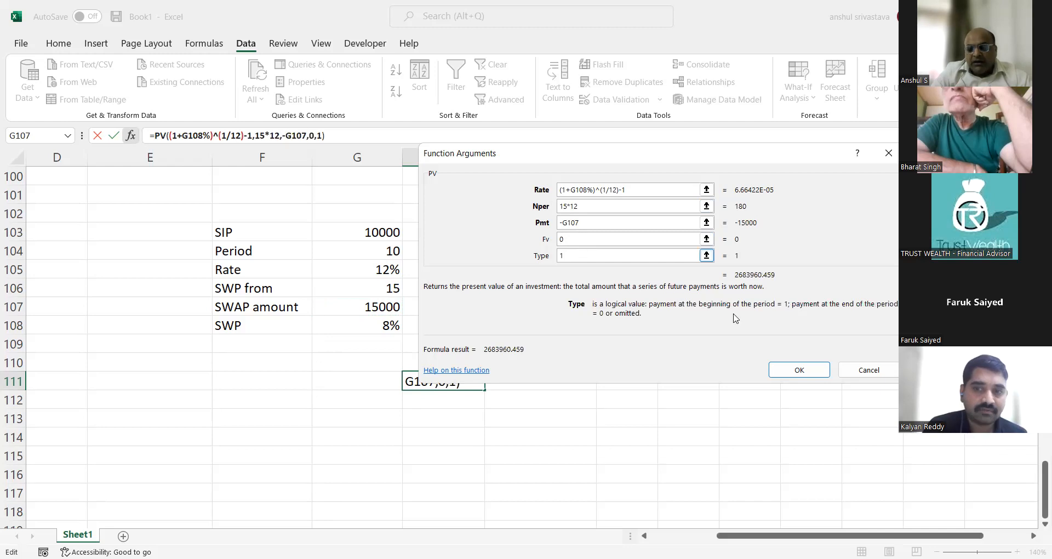
left_click(798, 370)
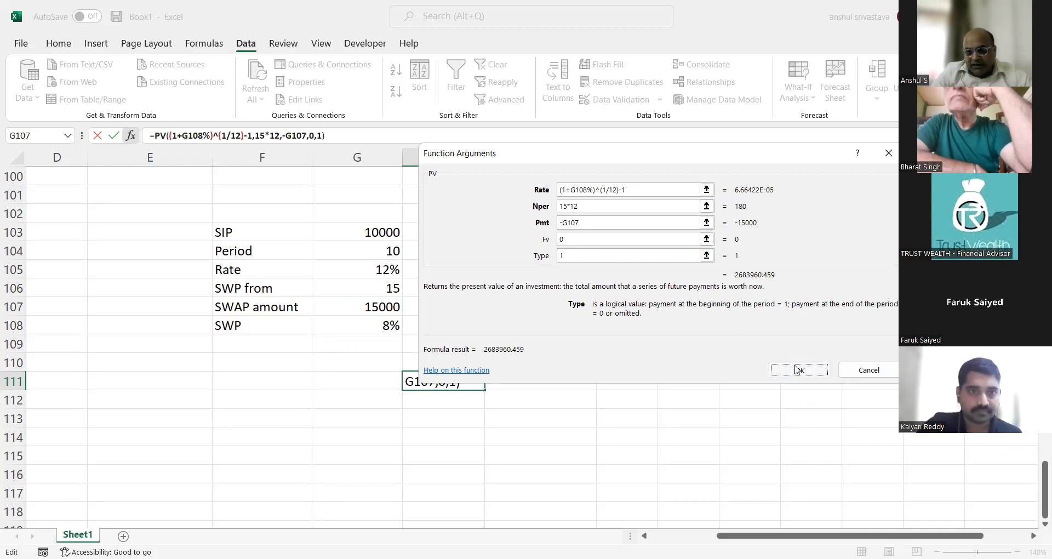
key("ctrl+shift+asciitilde")
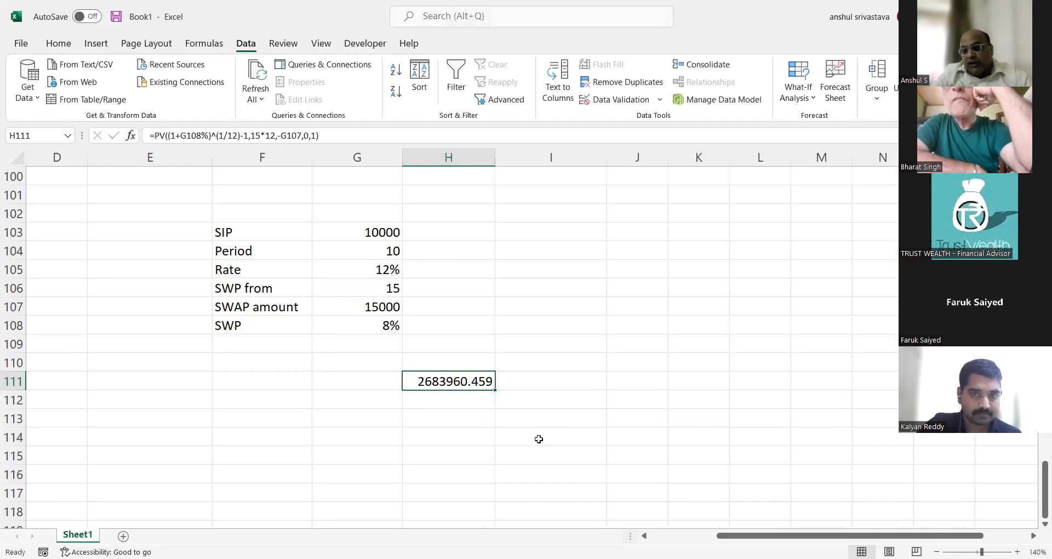
Step: Enter the formula =5000000/(1+G108)^15 in H112 to discount the 5000000 final amount
left_click(440, 398)
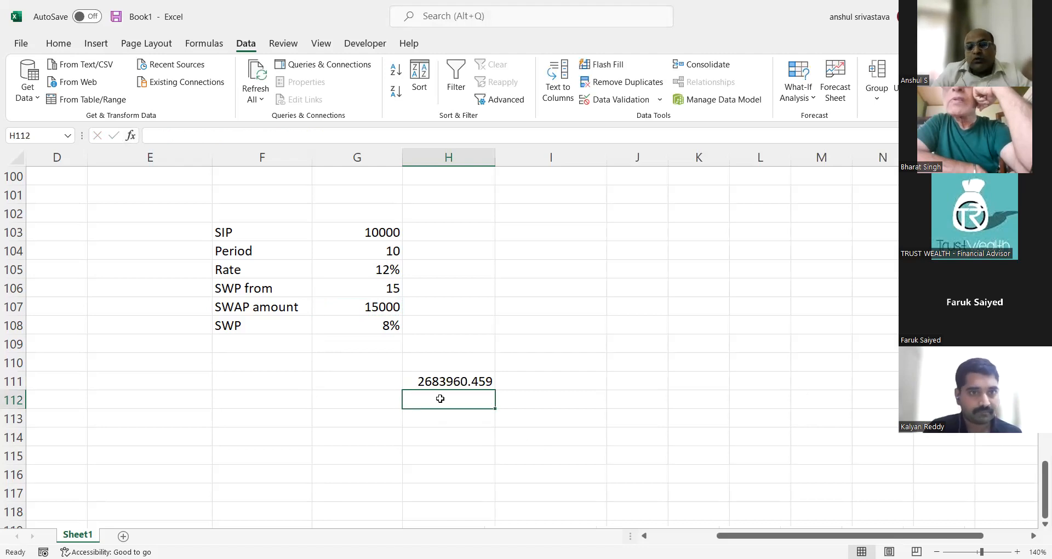
type("=5")
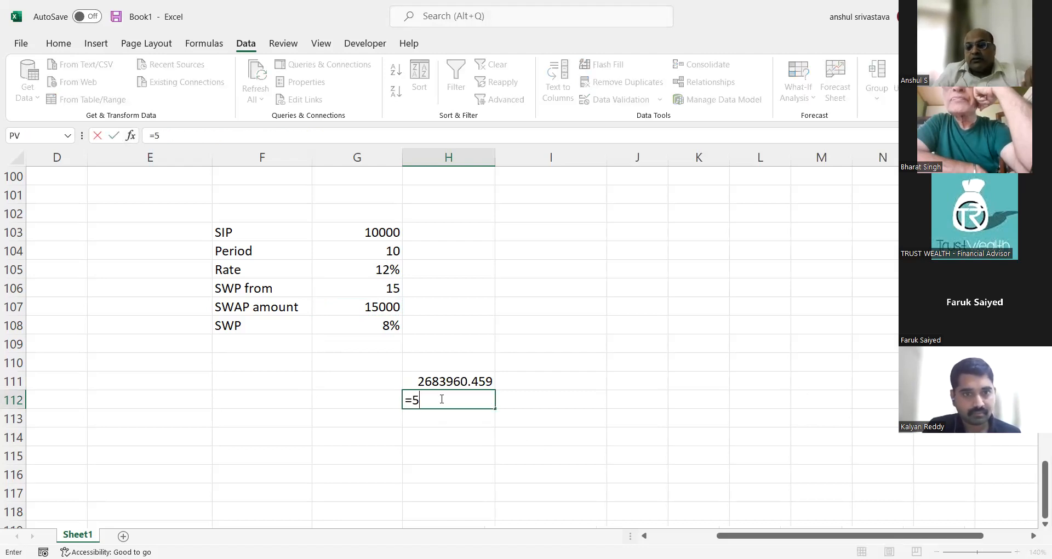
type("0000")
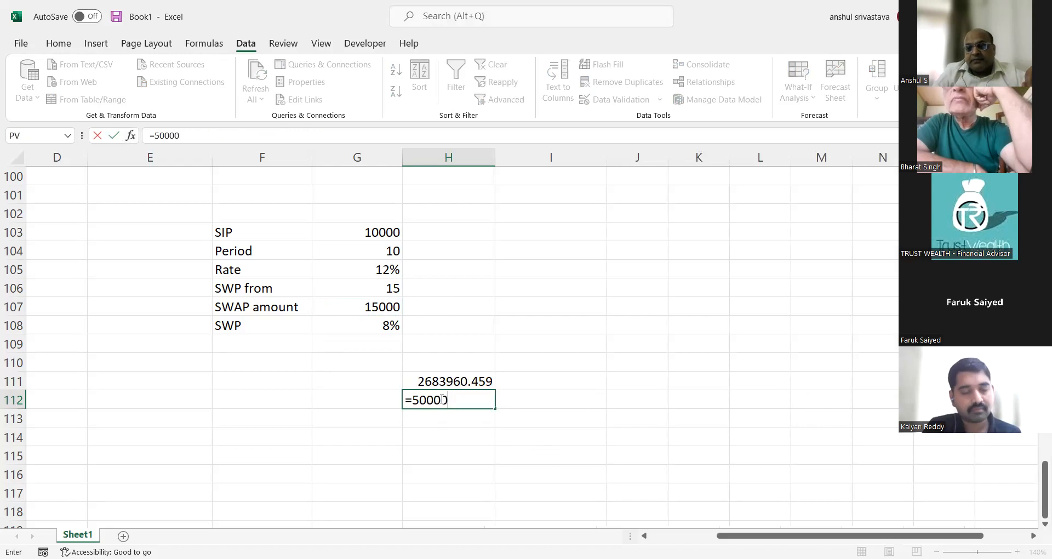
type("00/(1+")
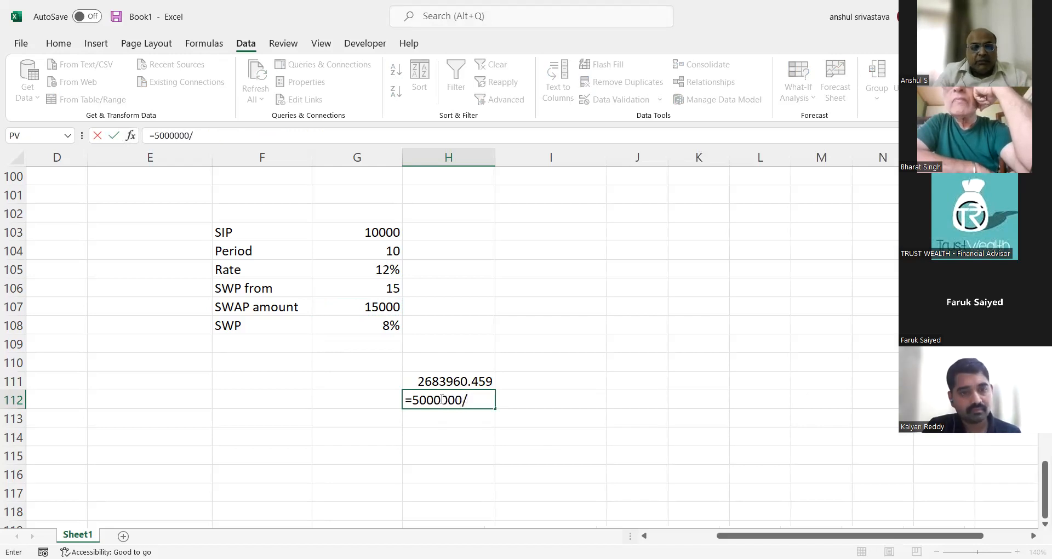
left_click(383, 326)
type(")^1")
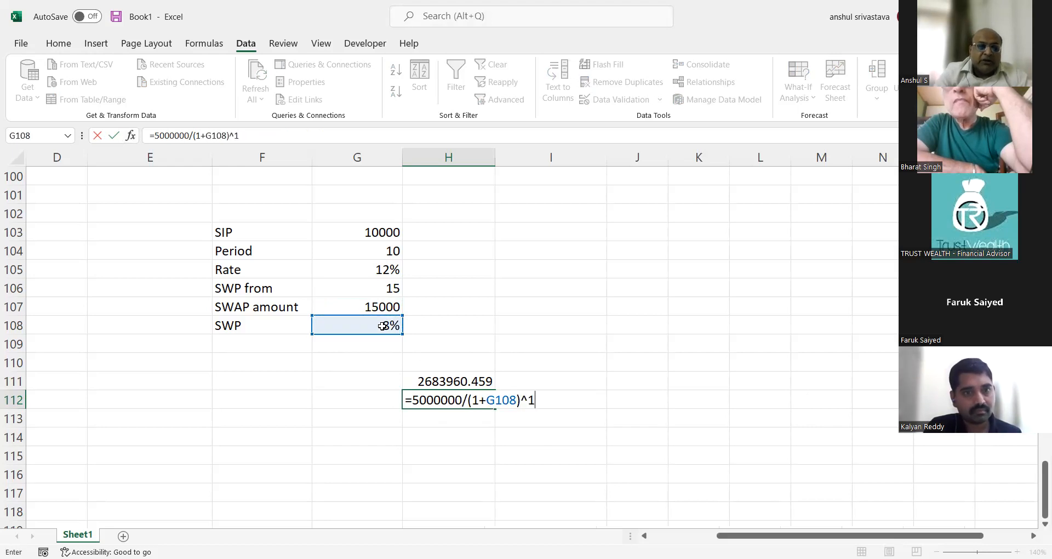
type("5")
key("Return")
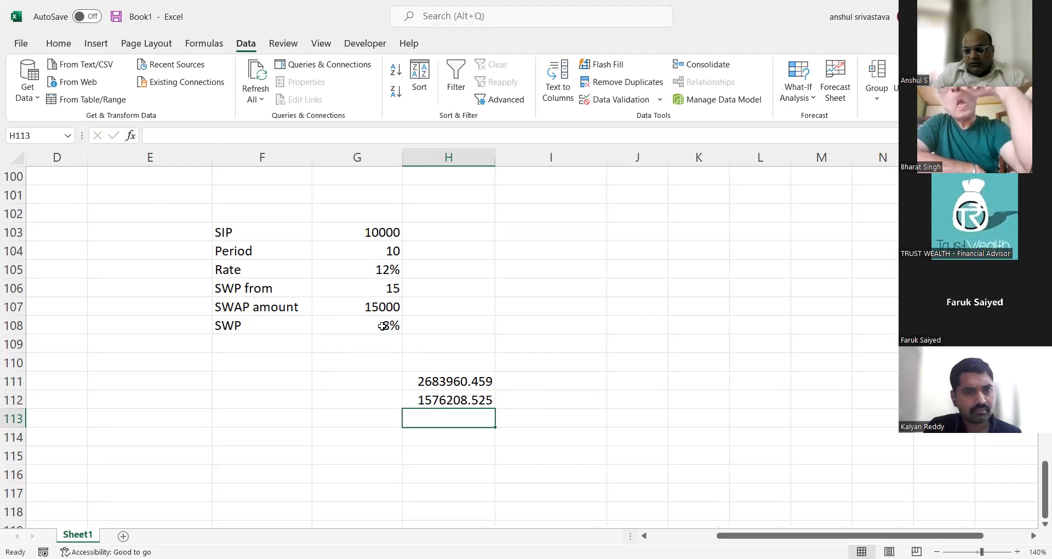
Step: Add the two present values in H113 with the formula =H111+H112
type("=")
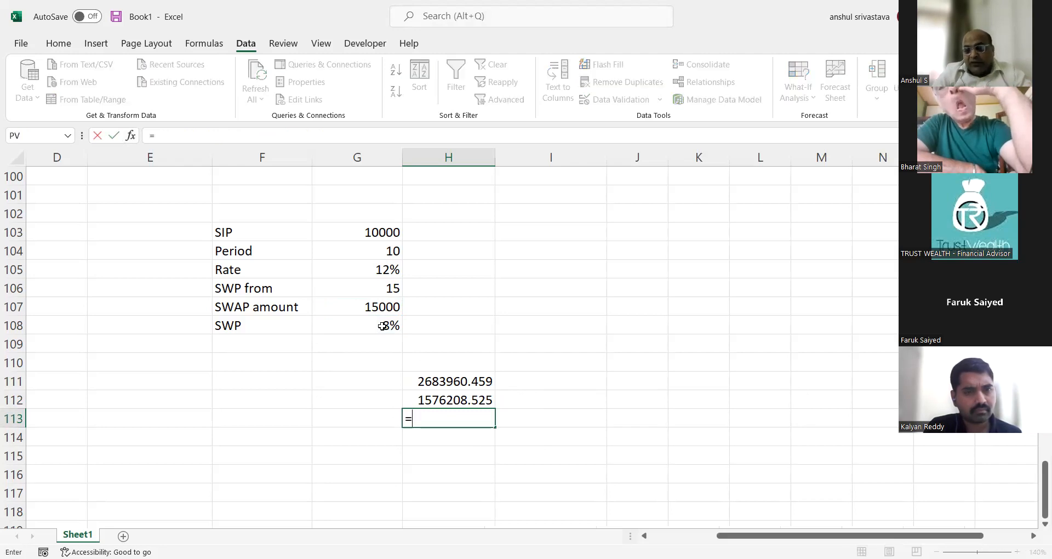
left_click(435, 381)
type("+")
left_click(443, 402)
key("Return")
left_click(443, 405)
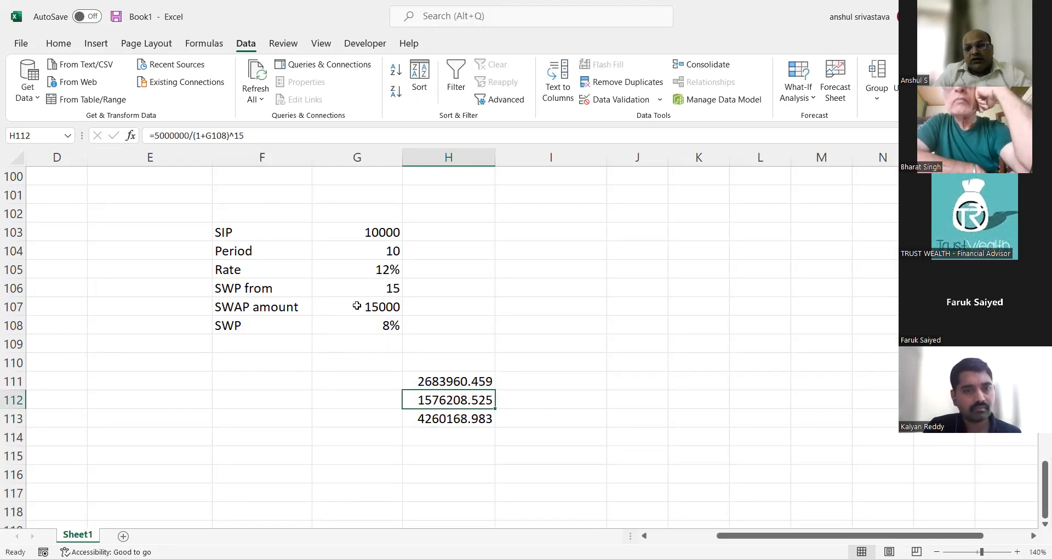
key("Down")
key("Down")
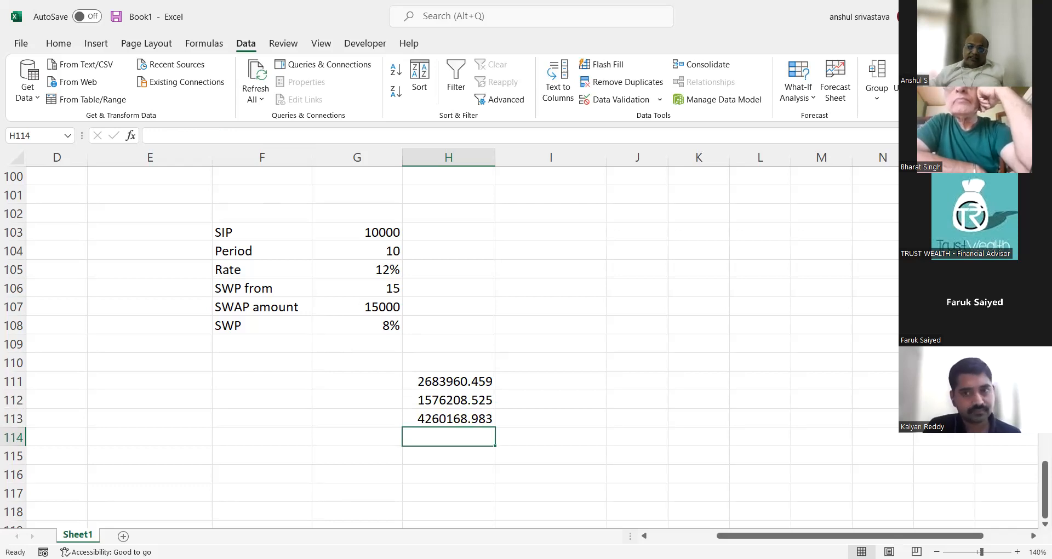
Step: Insert a PMT function in F115 below the inputs
left_click(246, 457)
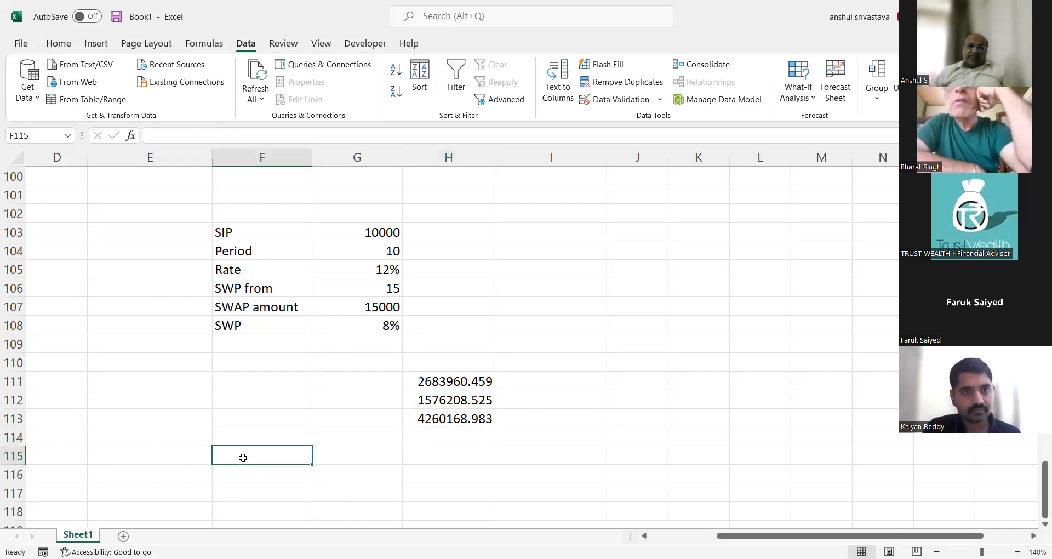
left_click(131, 135)
left_click(524, 248)
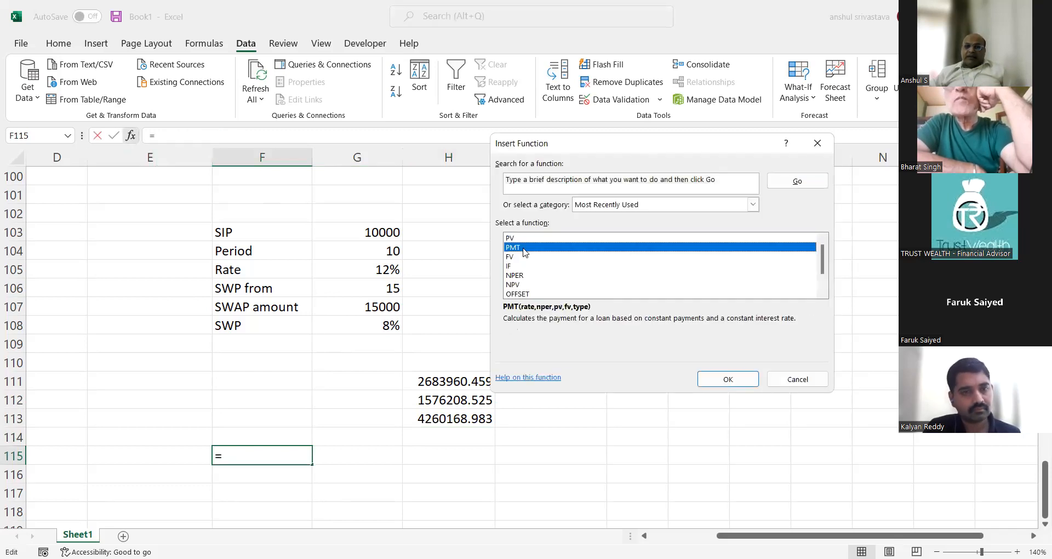
double_click(523, 247)
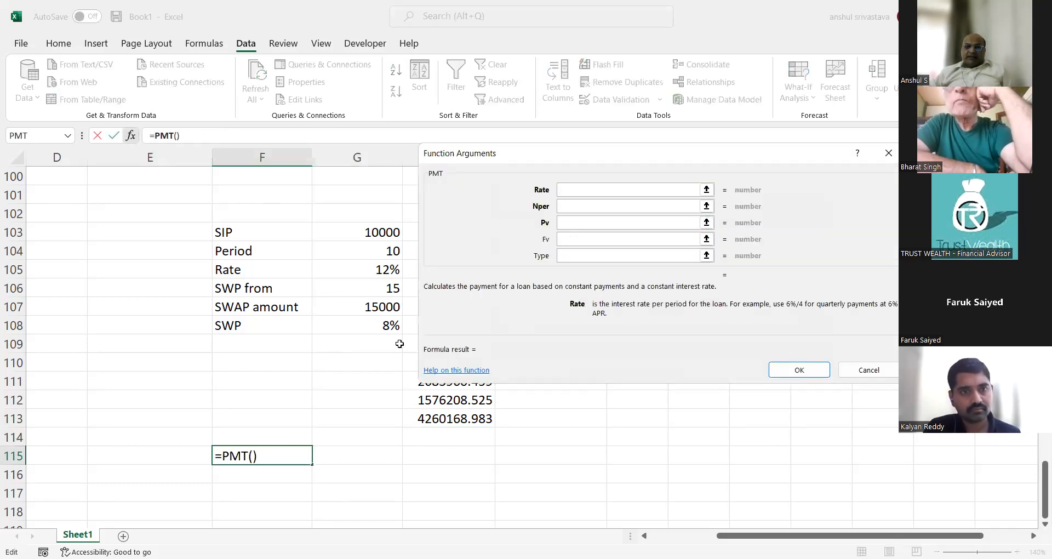
left_click(385, 325)
key("BackSpace")
key("BackSpace")
key("BackSpace")
key("BackSpace")
Step: Set the PMT function's Rate argument to (1+G108)^(1/12)-1
type("(1")
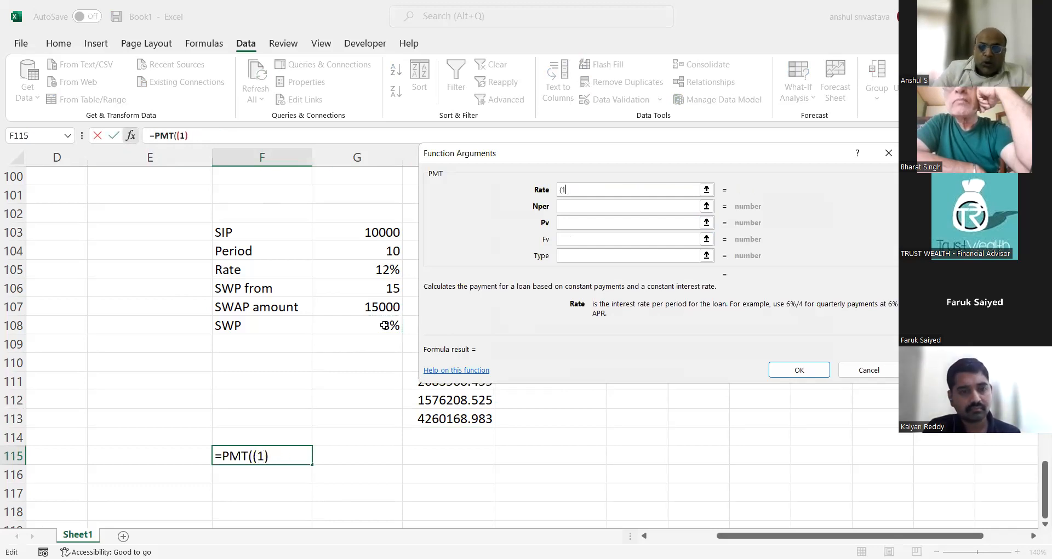
type("+")
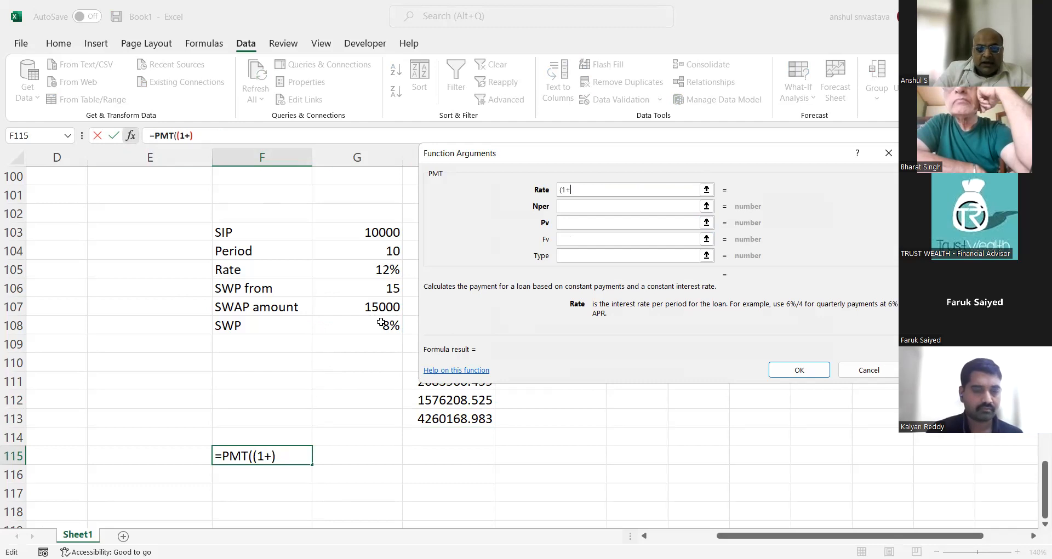
left_click(381, 323)
type(")^")
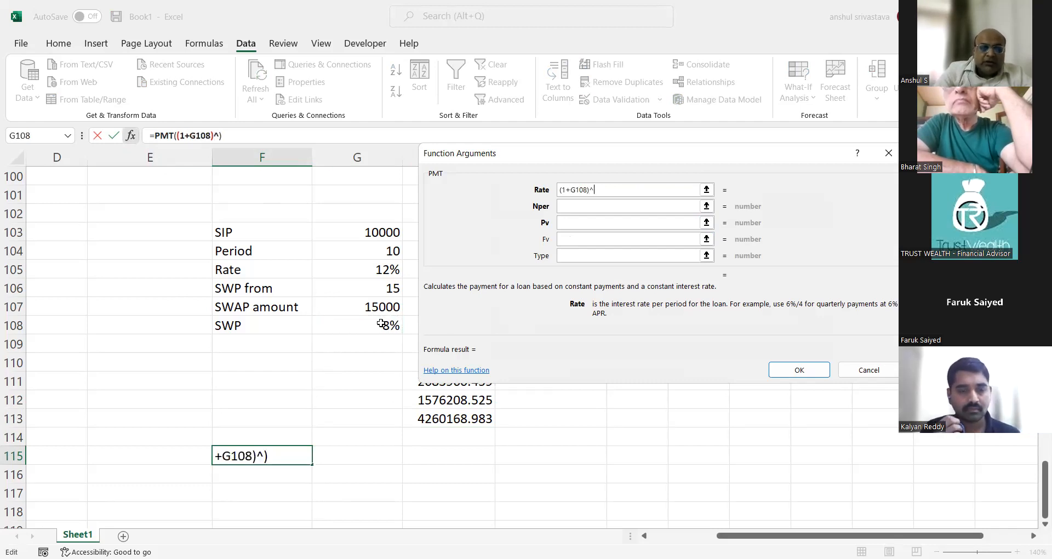
type("(1/12)-1")
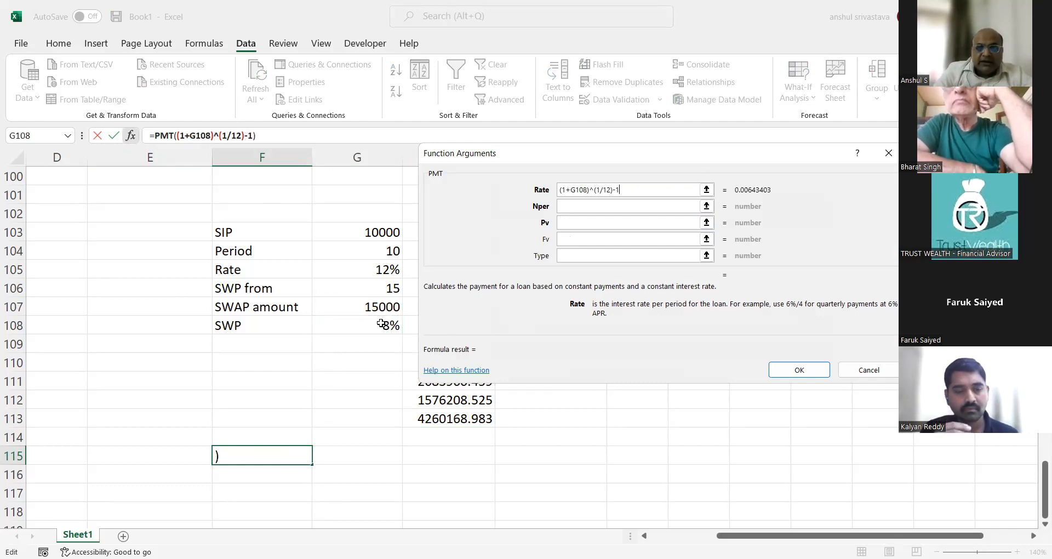
Step: Set the PMT function's Nper argument to G104*12, the period in months
left_click(591, 206)
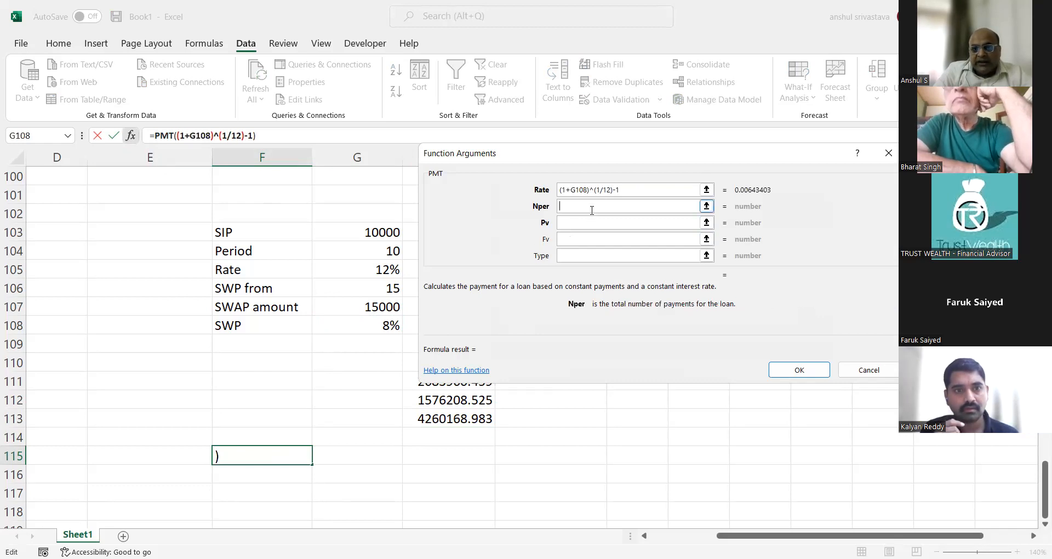
left_click(372, 245)
type("*12")
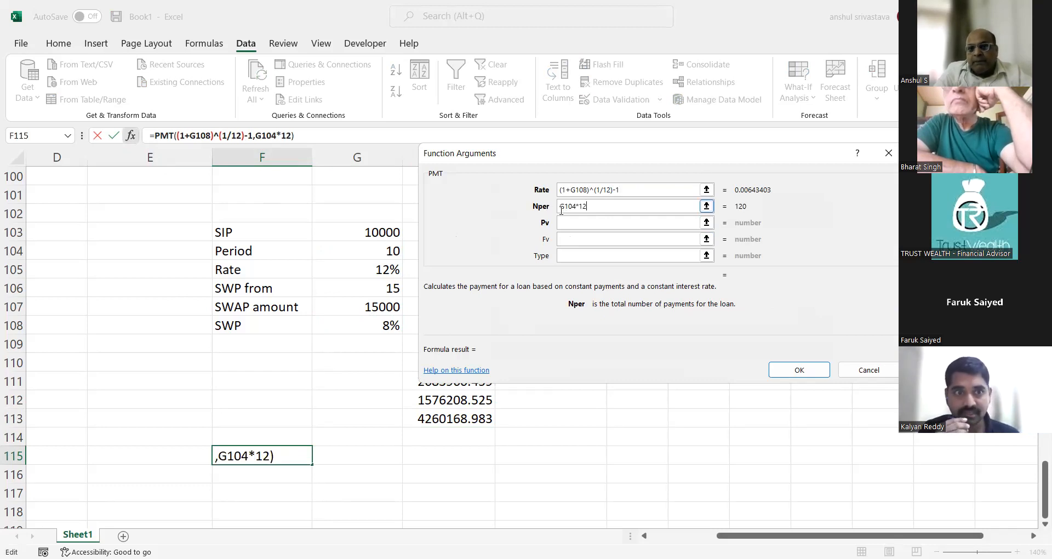
Step: Replace the cell reference in the PMT function's Rate with G105, giving (1+G105)^(1/12)-1
left_click(587, 190)
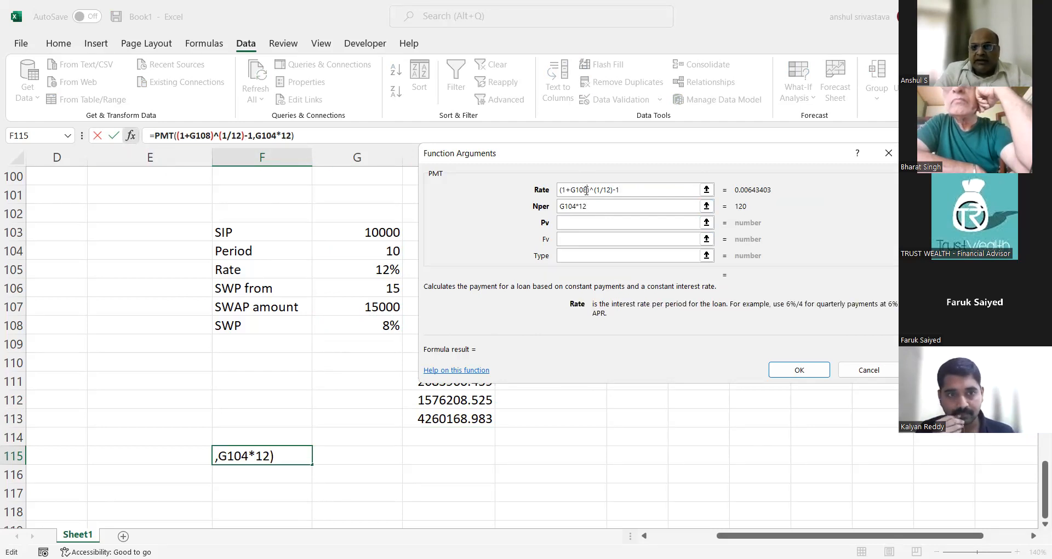
key("BackSpace")
key("BackSpace")
key("BackSpace")
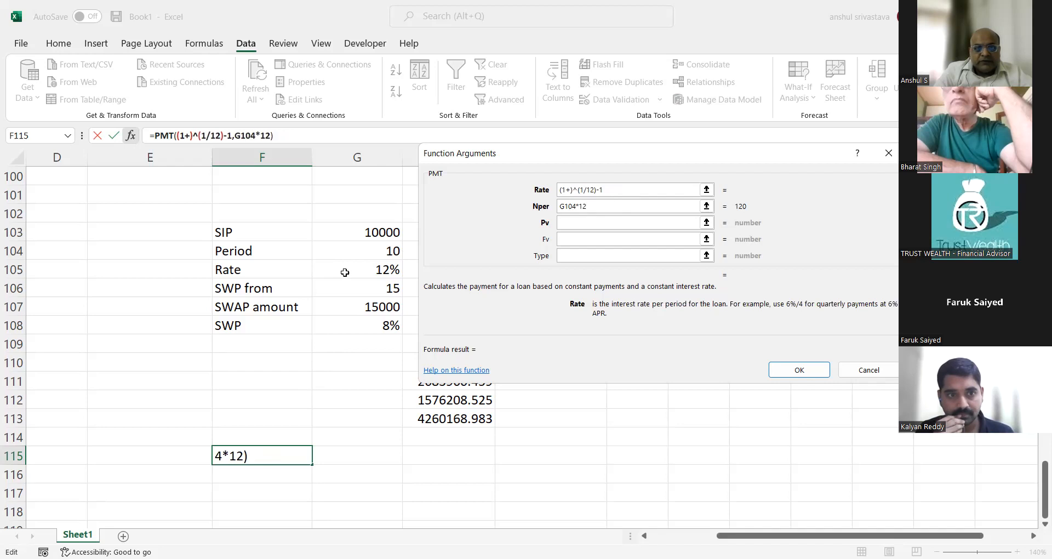
left_click(346, 273)
left_click(573, 223)
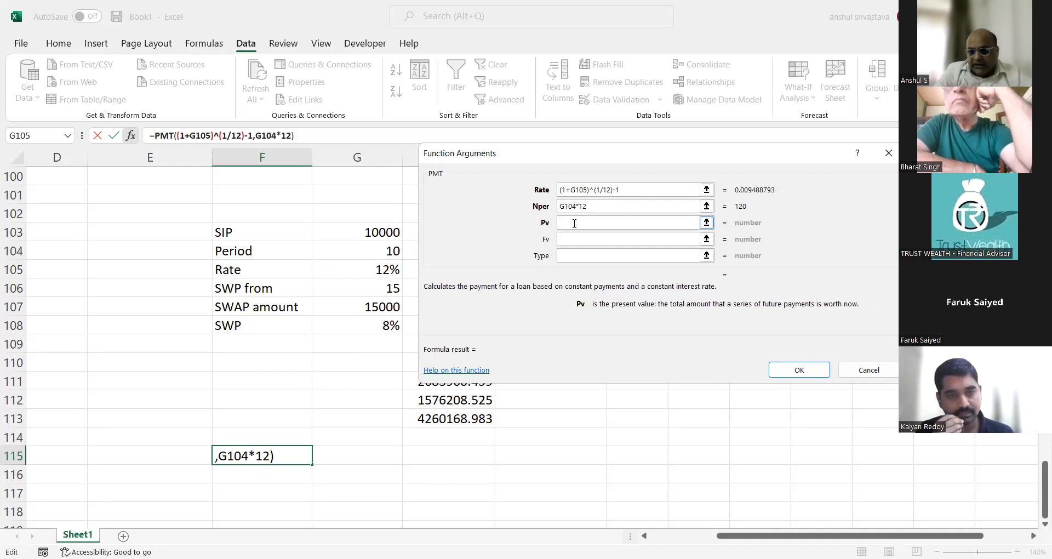
Step: Complete the PMT function with Pv 0, Fv H113 and Type 1, and apply the General number format to F115
type("0")
key("Tab")
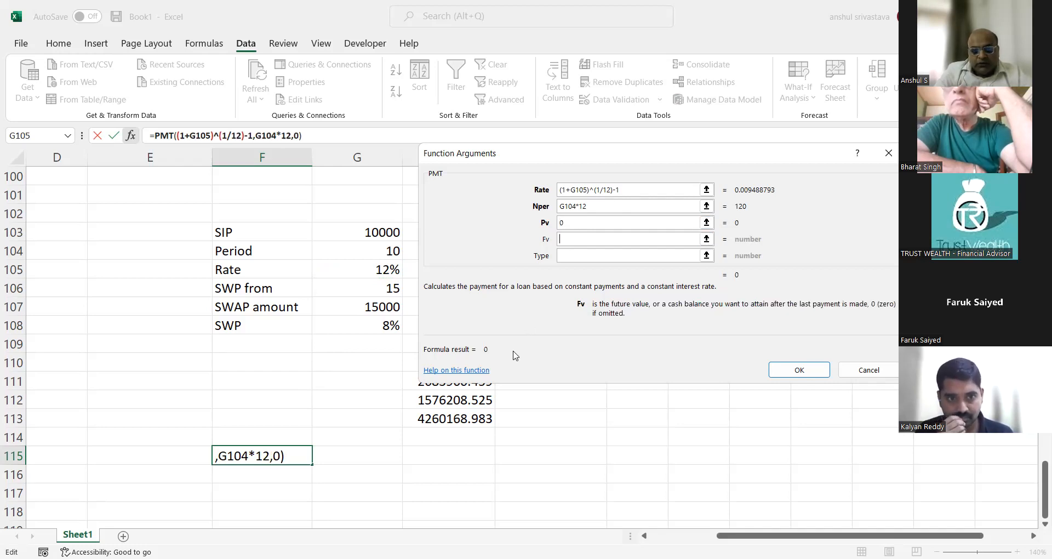
left_click(464, 418)
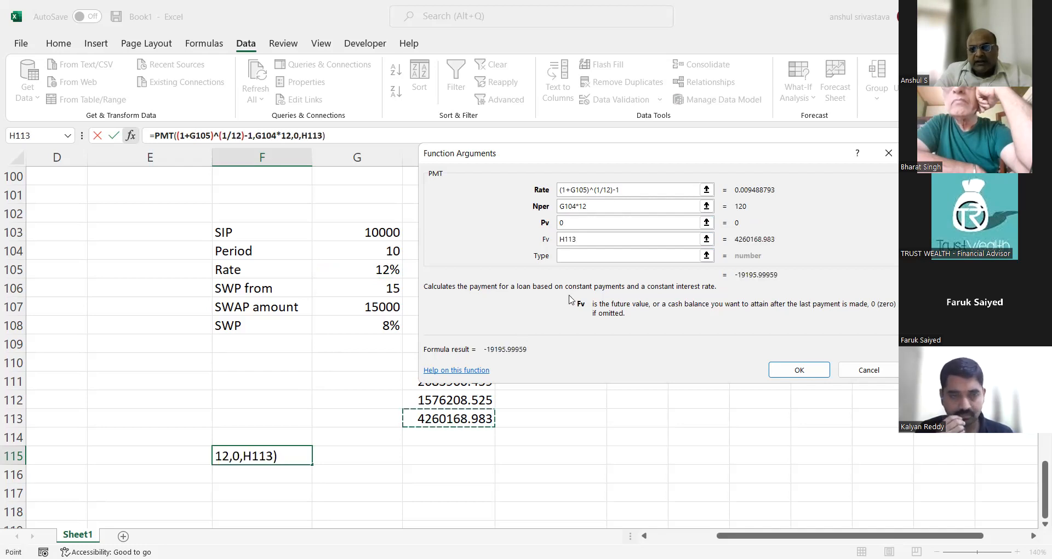
left_click(615, 255)
type("1")
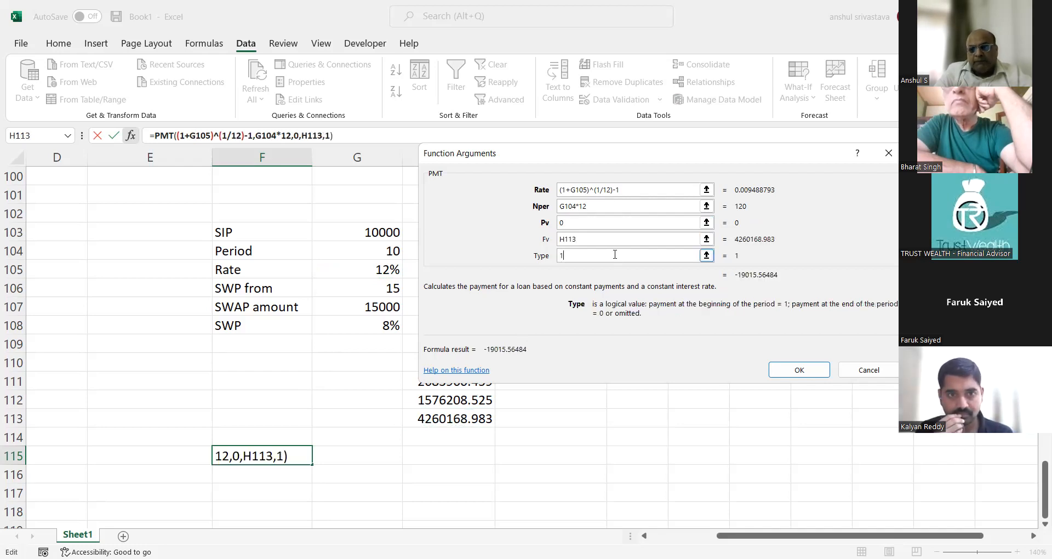
left_click(779, 375)
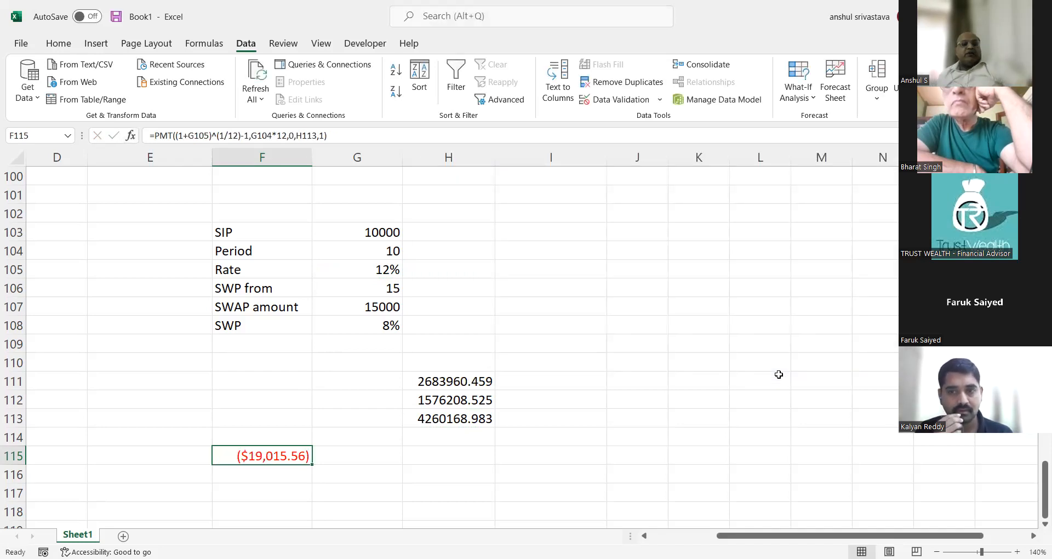
key("ctrl+shift+grave")
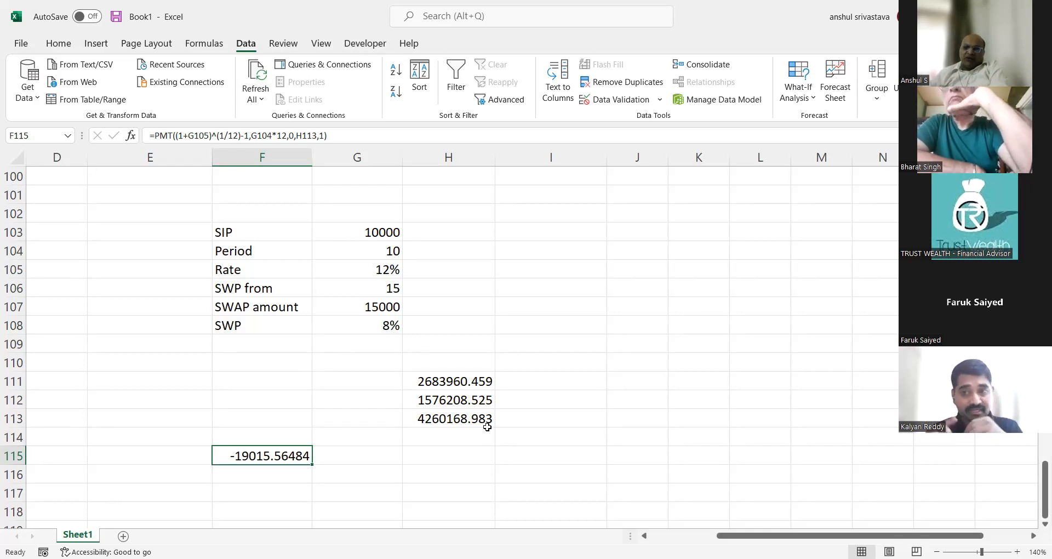
scroll(418, 353, "down", 5)
left_click(308, 264)
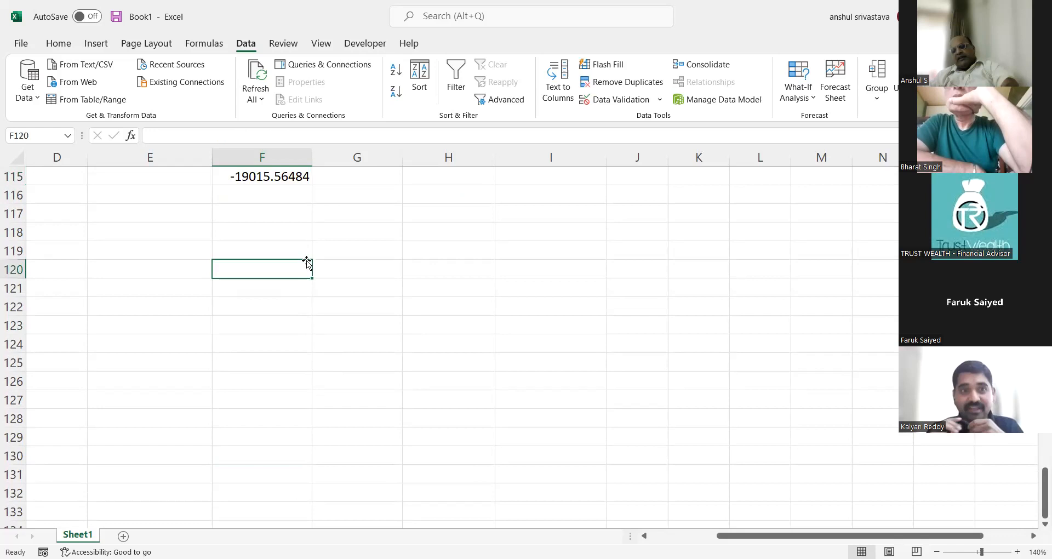
type("1")
key("Return")
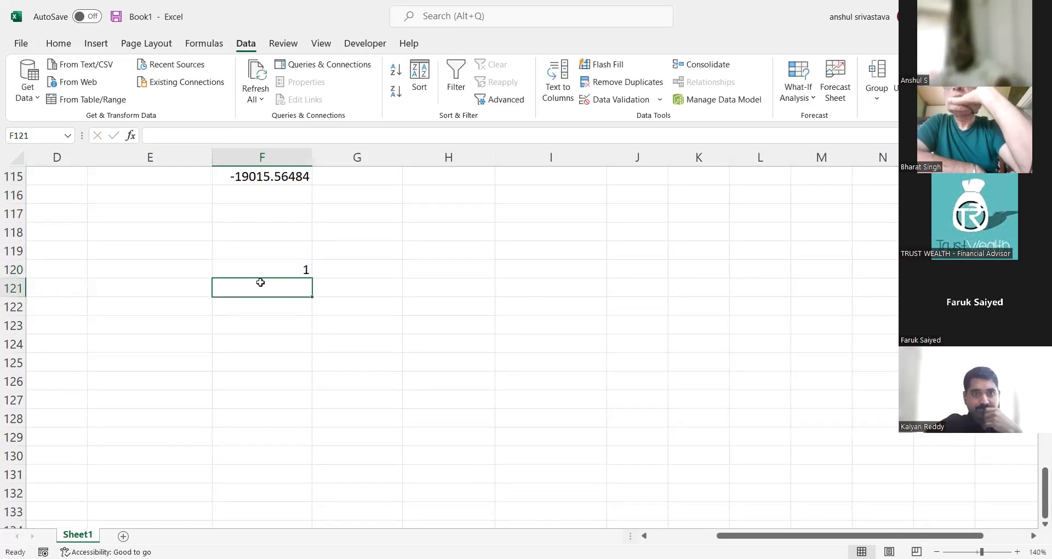
type("2")
left_click(249, 301)
type("3")
left_click(243, 338)
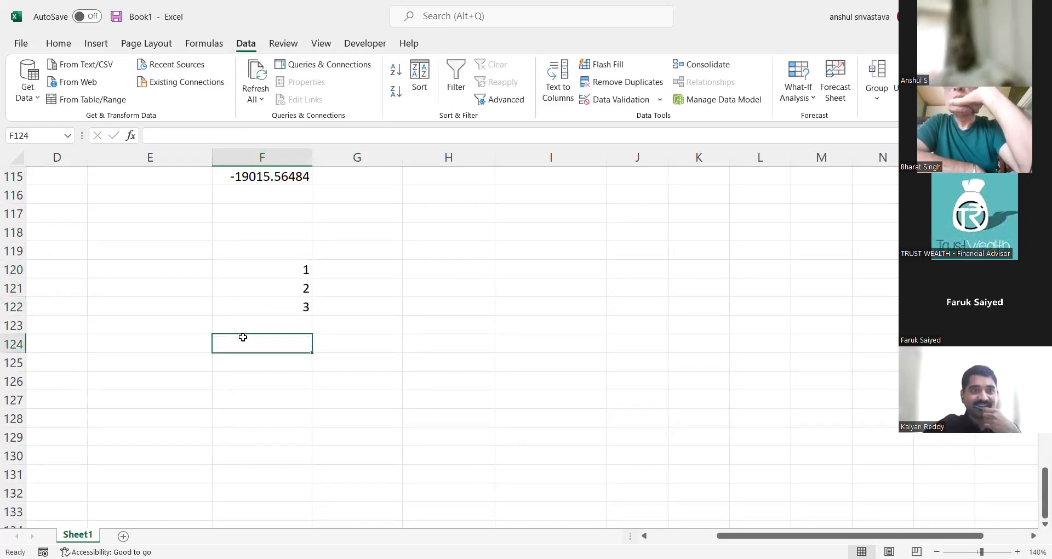
left_click(279, 274)
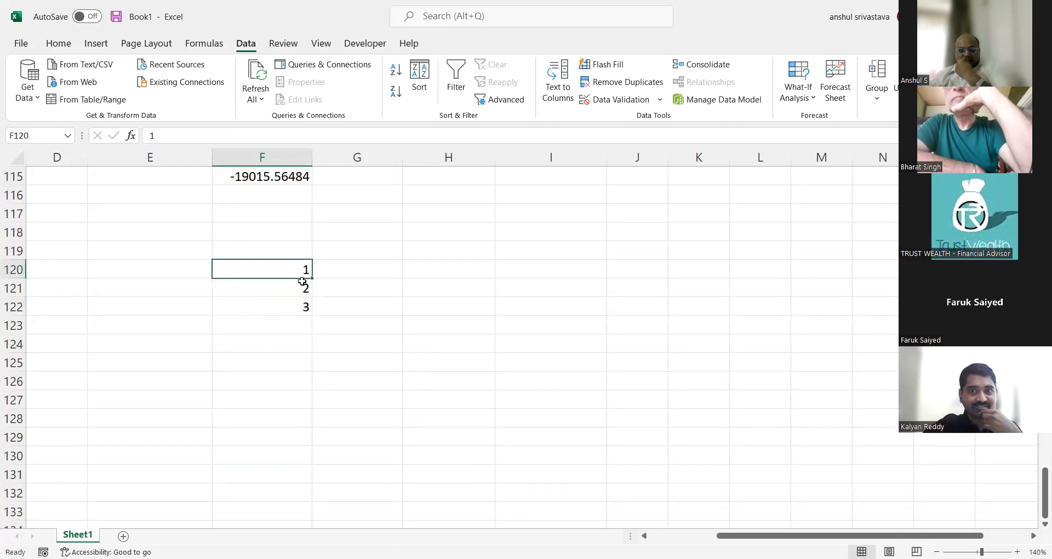
left_click_drag(302, 281, 303, 307)
key("BackSpace")
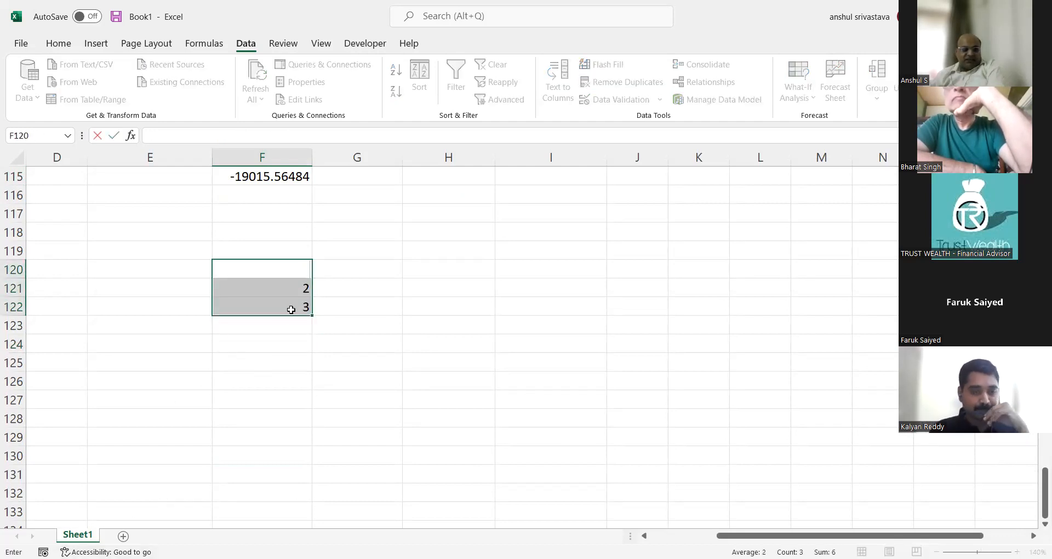
key("Escape")
left_click(268, 363)
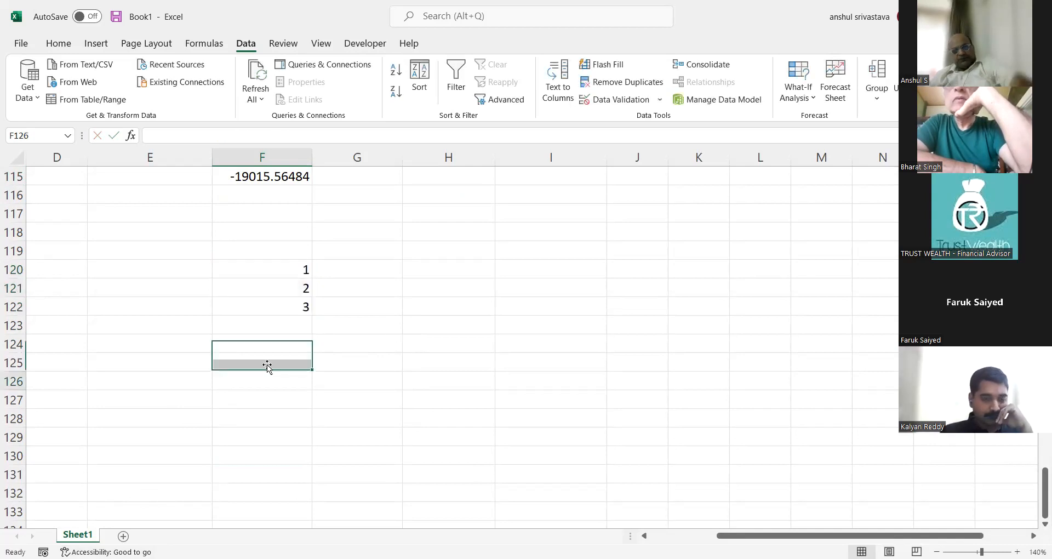
left_click_drag(271, 268, 274, 318)
key("Delete")
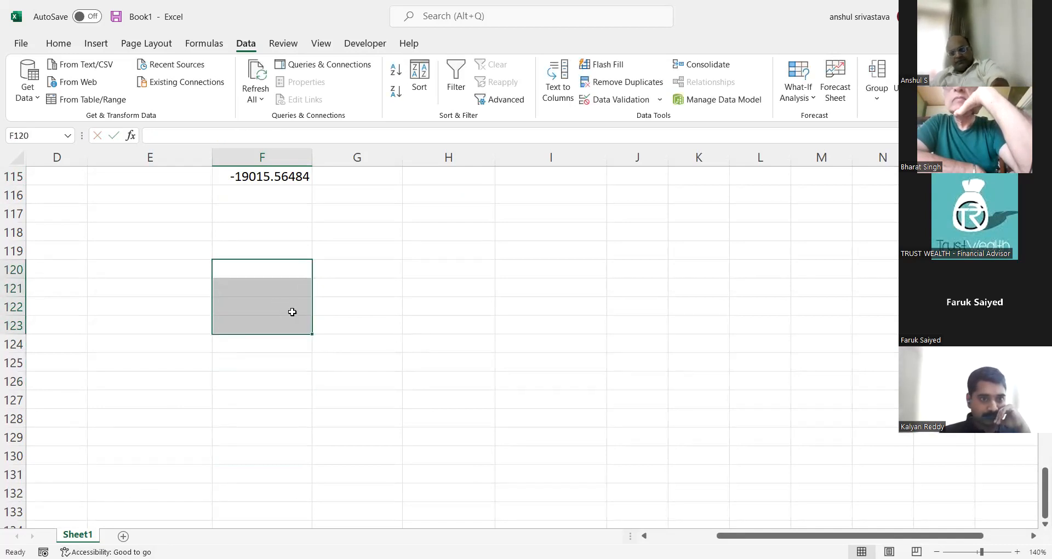
Step: Add a new worksheet and enter 1 in E5 and 2 in E6 to start a year series
left_click(128, 535)
left_click(212, 223)
type("1")
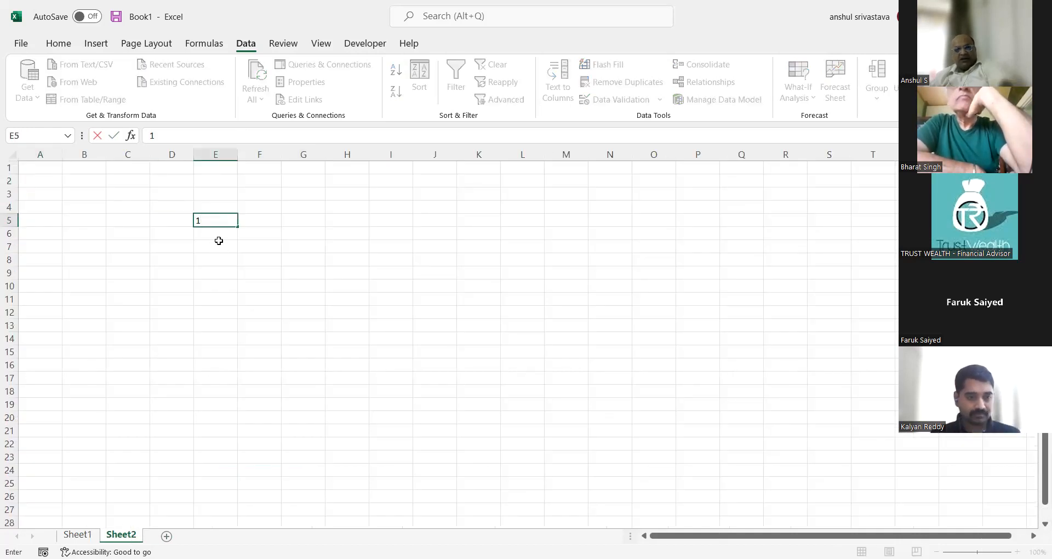
key("Return")
type("20")
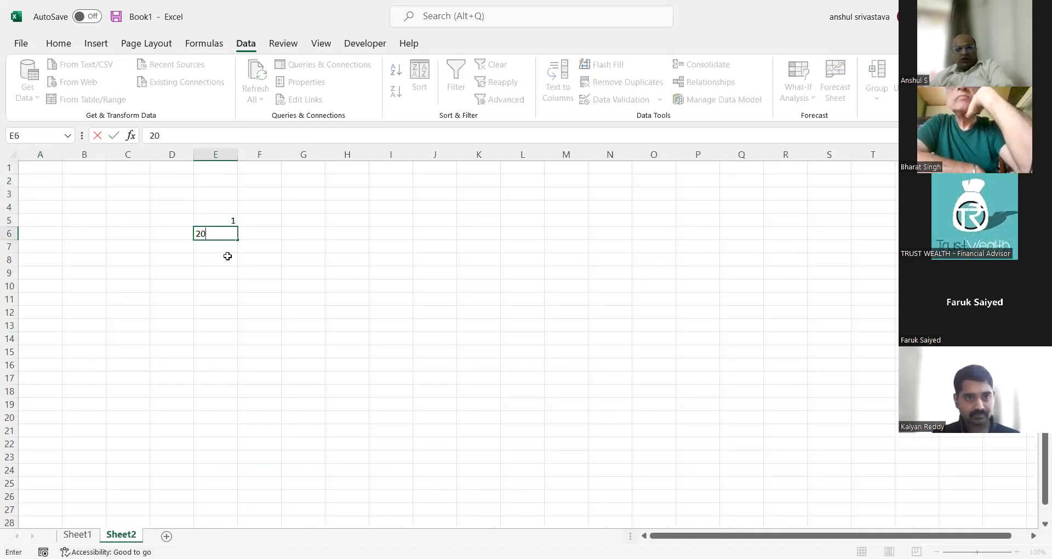
key("BackSpace")
left_click(207, 259)
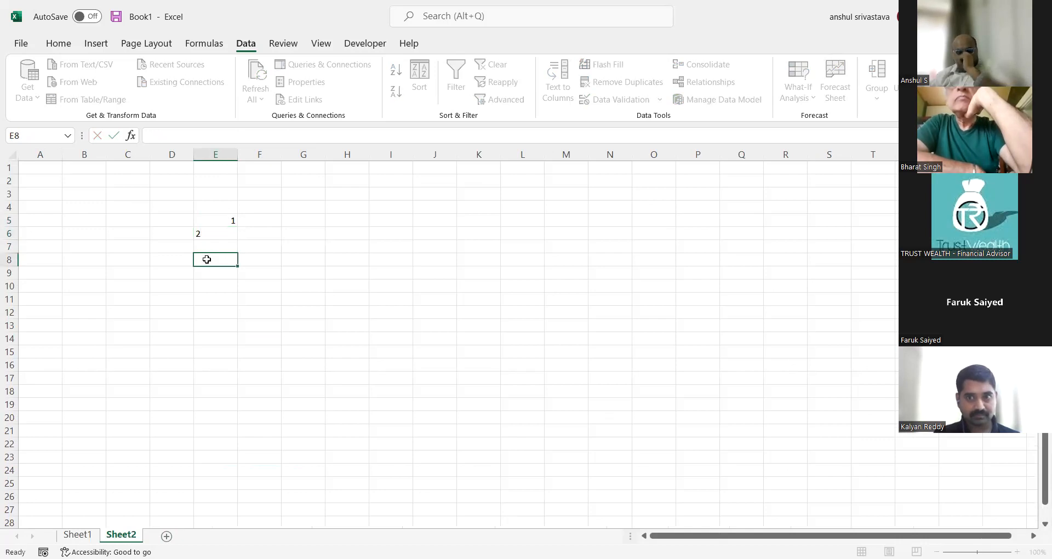
Step: Extend the number series from E5:E6 down to E29, up to 25
left_click_drag(206, 223, 236, 260)
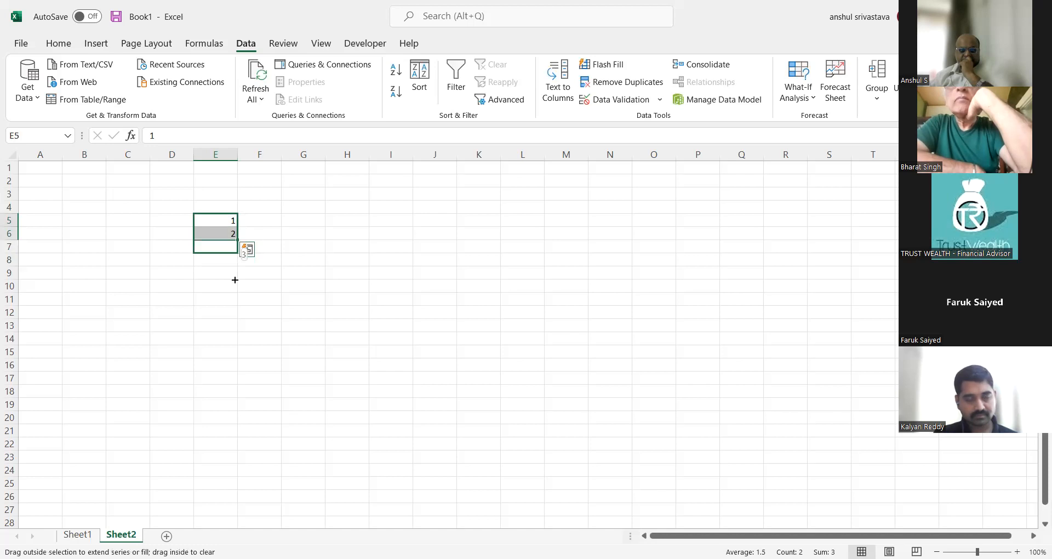
left_click_drag(219, 364, 208, 431)
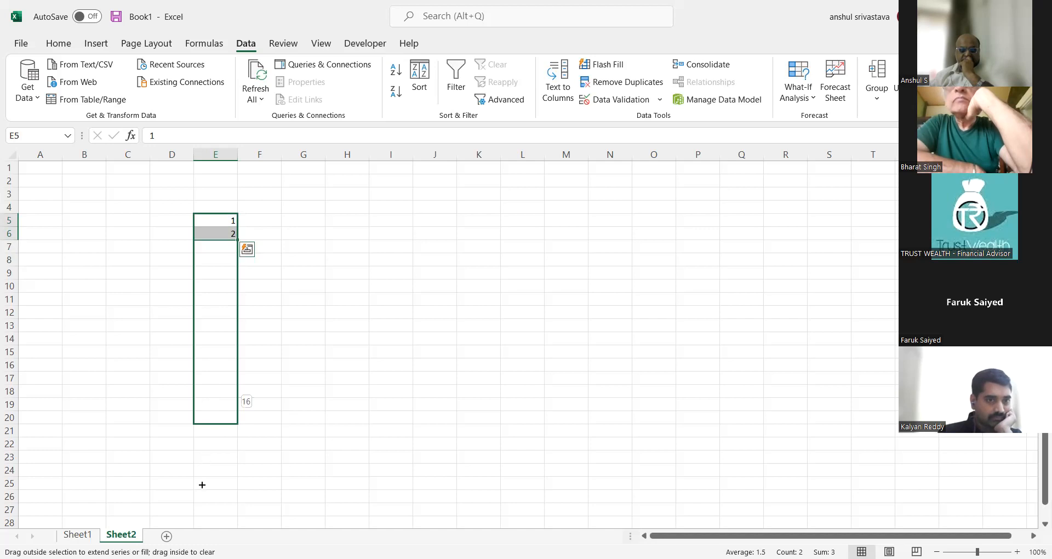
left_click_drag(211, 487, 224, 450)
left_click_drag(224, 449, 224, 450)
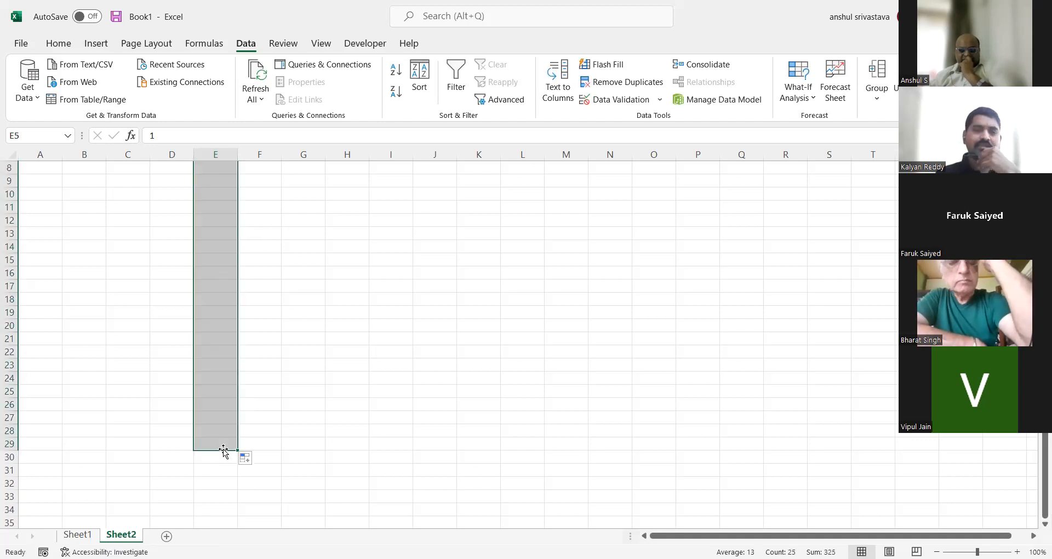
Step: On Sheet1, edit the PMT function in F115 and replace its Rate argument with the annual rate in G105
left_click(78, 534)
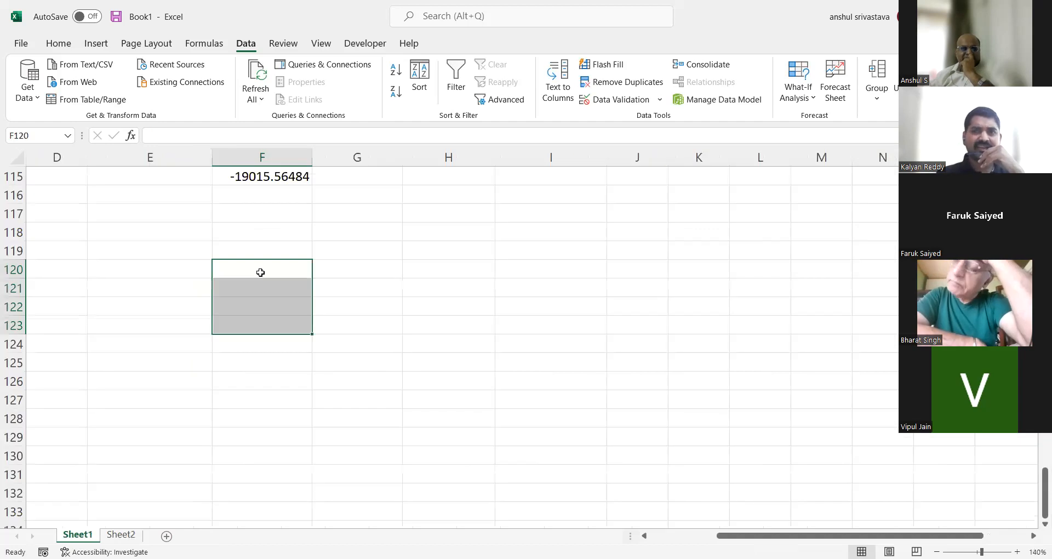
left_click(257, 344)
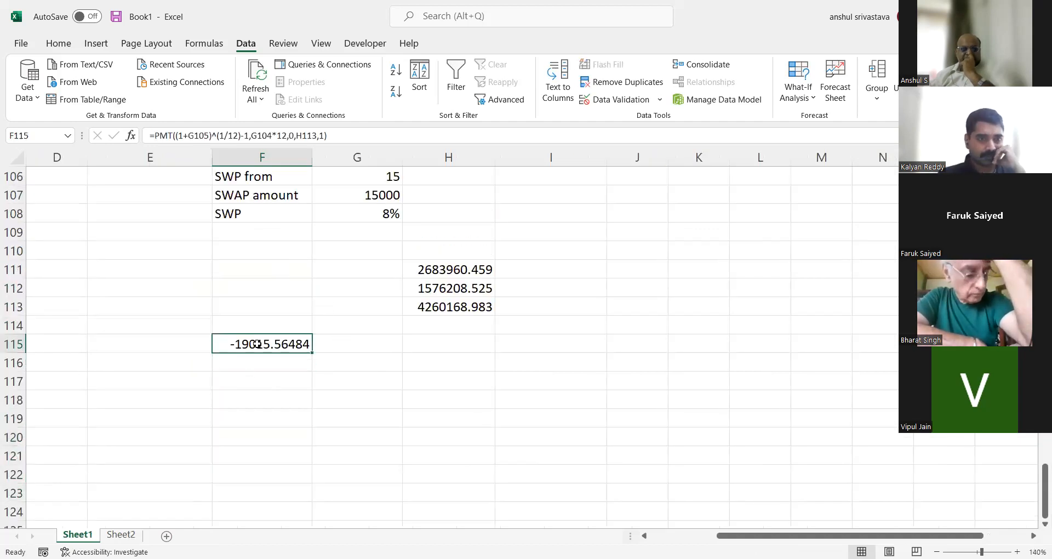
left_click(132, 135)
left_click(625, 191)
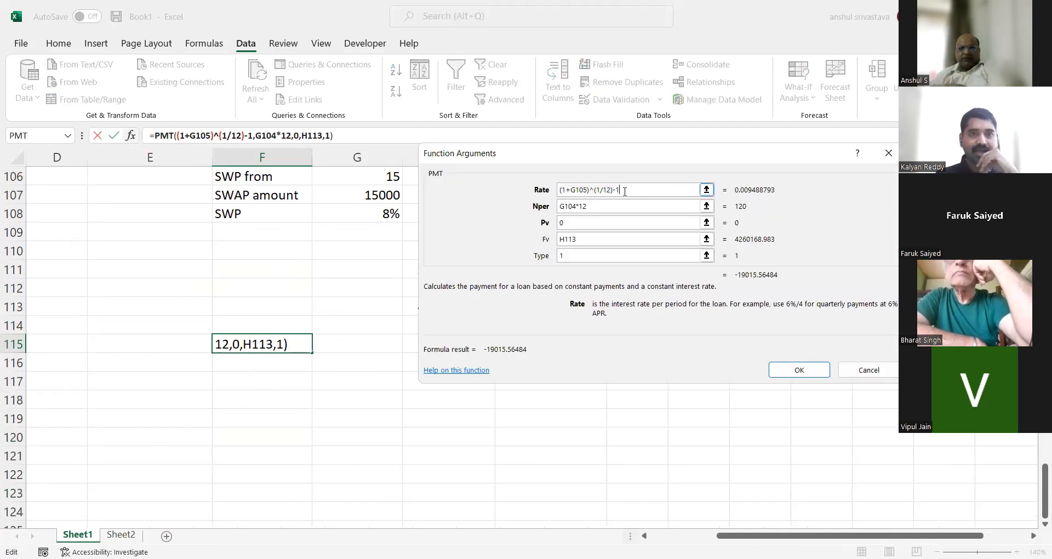
key("BackSpace")
key("BackSpace")
key("BackSpace")
key("BackSpace")
key("BackSpace")
key("BackSpace")
key("BackSpace")
key("BackSpace")
key("BackSpace")
key("BackSpace")
key("BackSpace")
key("BackSpace")
key("BackSpace")
key("BackSpace")
key("BackSpace")
key("BackSpace")
key("BackSpace")
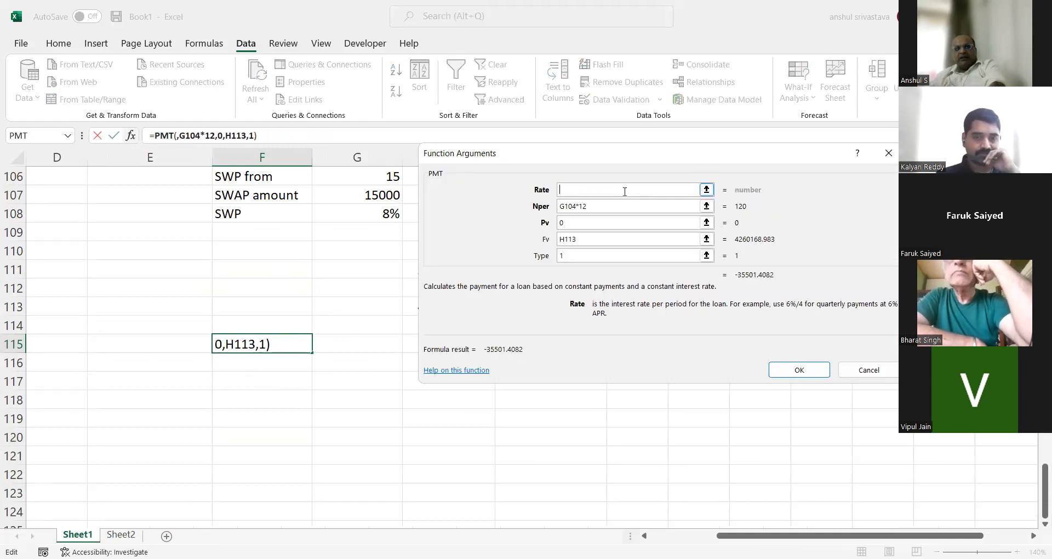
scroll(224, 266, "up", 3)
left_click(354, 321)
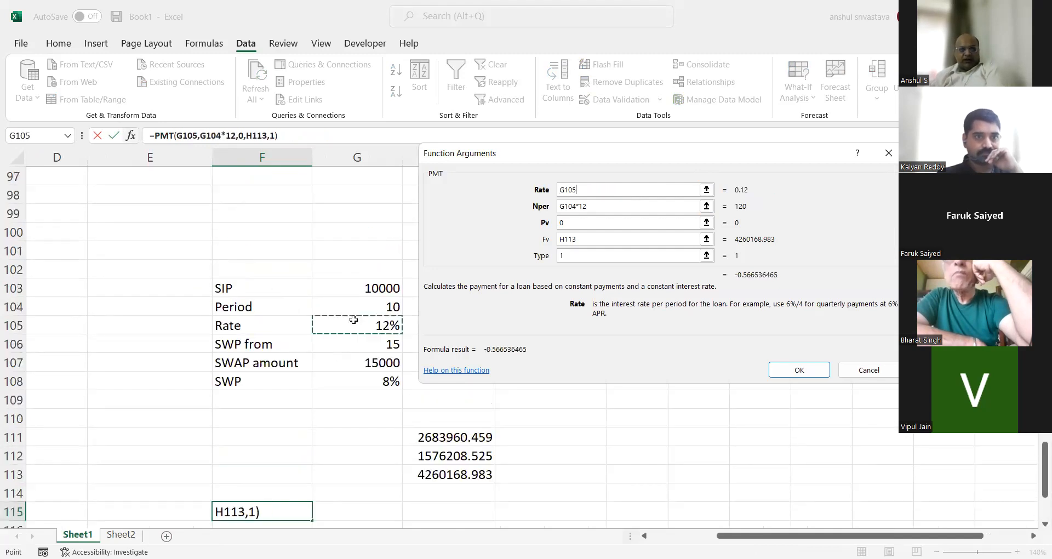
Step: Replace the PMT function's Nper argument with G104 and apply the General number format to the result in F115
left_click(609, 205)
key("BackSpace")
key("BackSpace")
key("BackSpace")
key("BackSpace")
key("BackSpace")
key("BackSpace")
key("BackSpace")
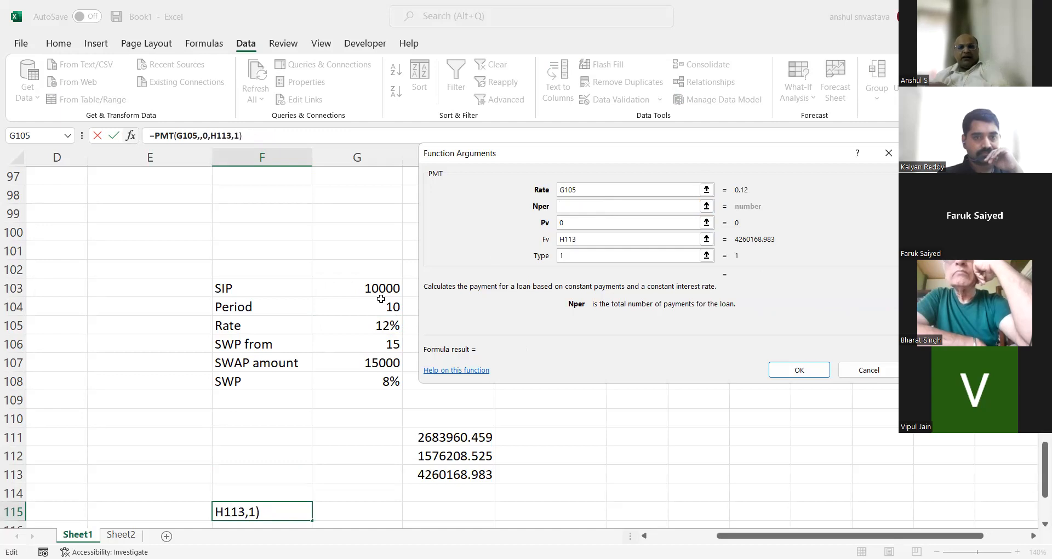
left_click(381, 298)
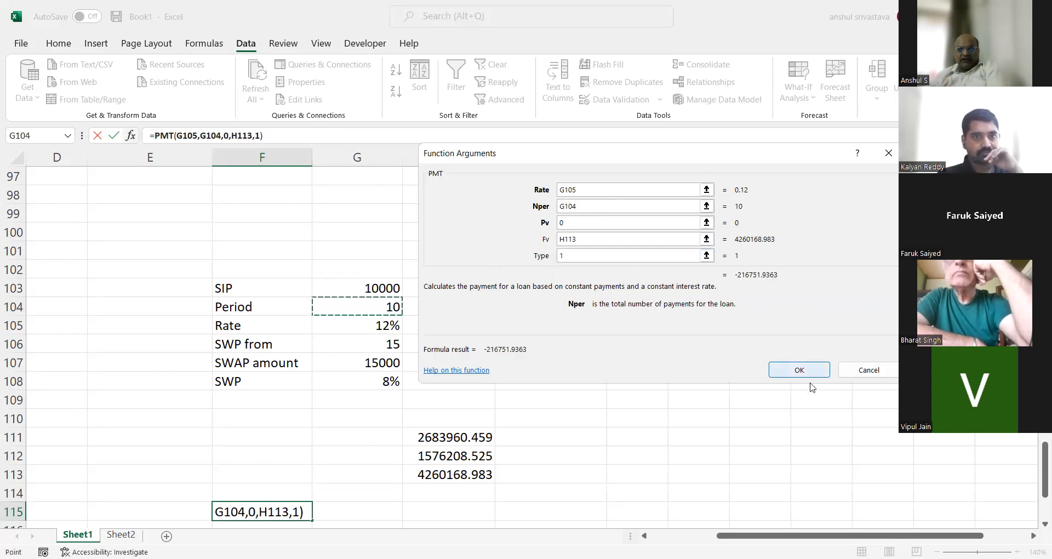
key("Return")
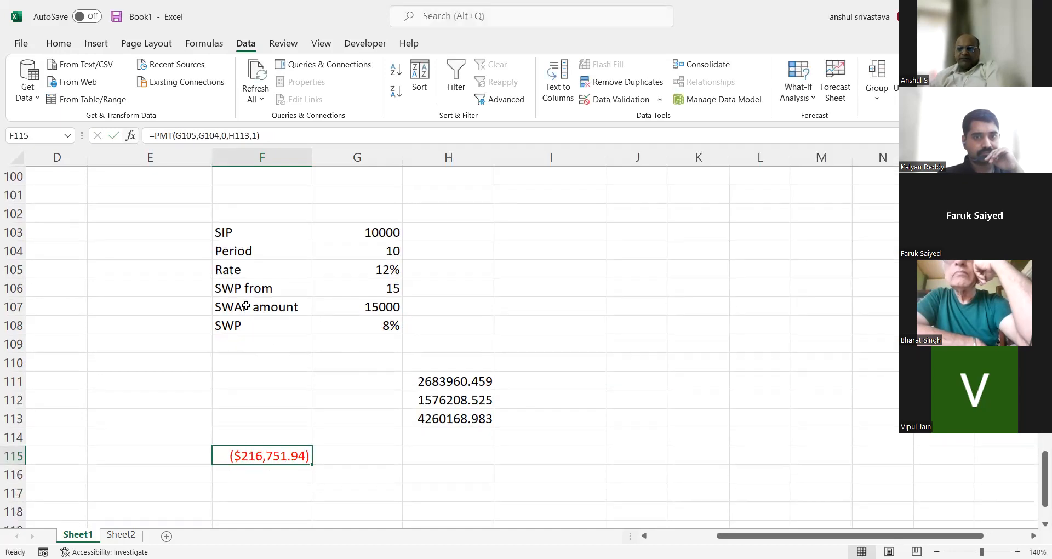
key("ctrl+shift+asciitilde")
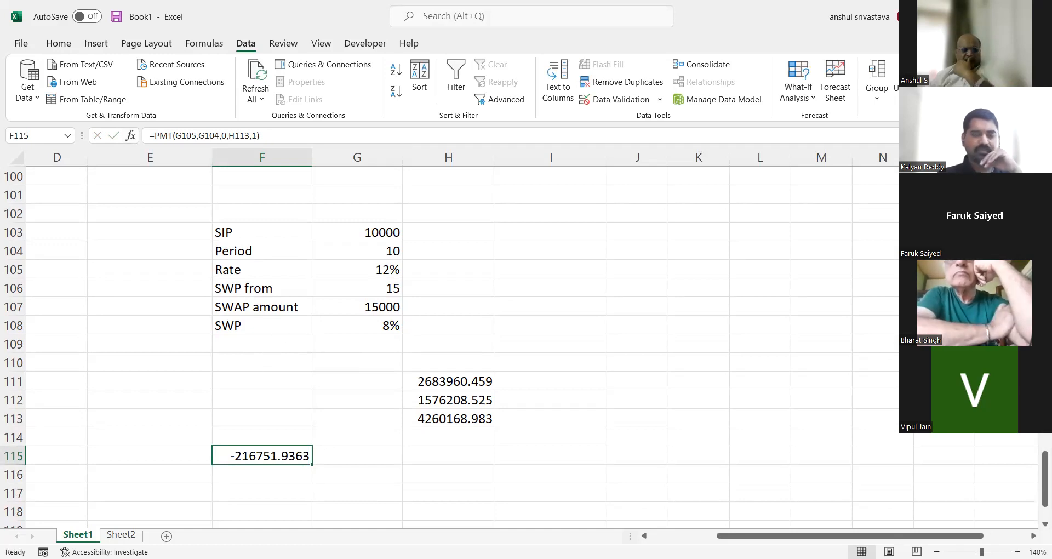
Step: Link F5 on Sheet2 to the annual PMT result with the absolute reference =Sheet1!$F$115
left_click(120, 535)
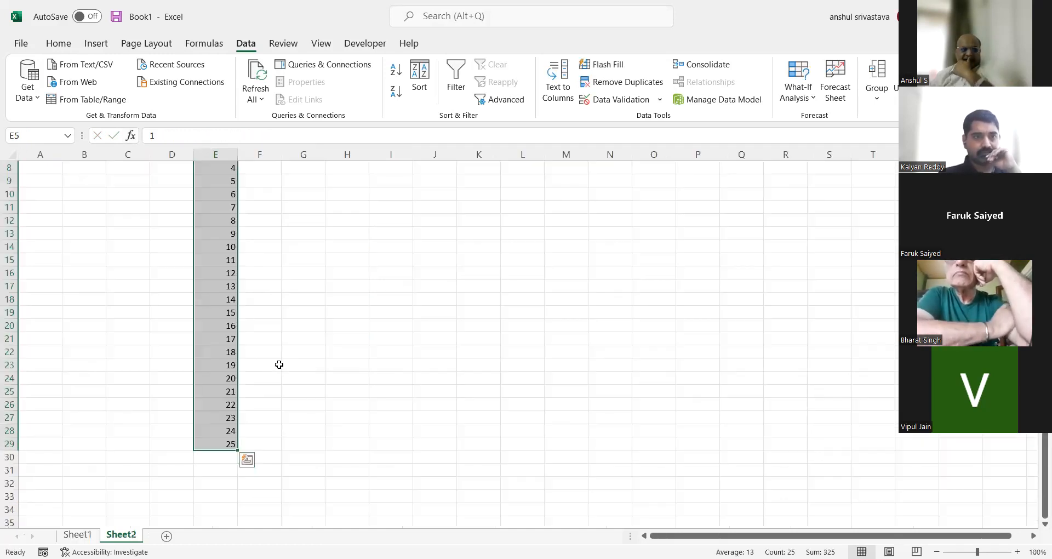
scroll(284, 214, "up", 2)
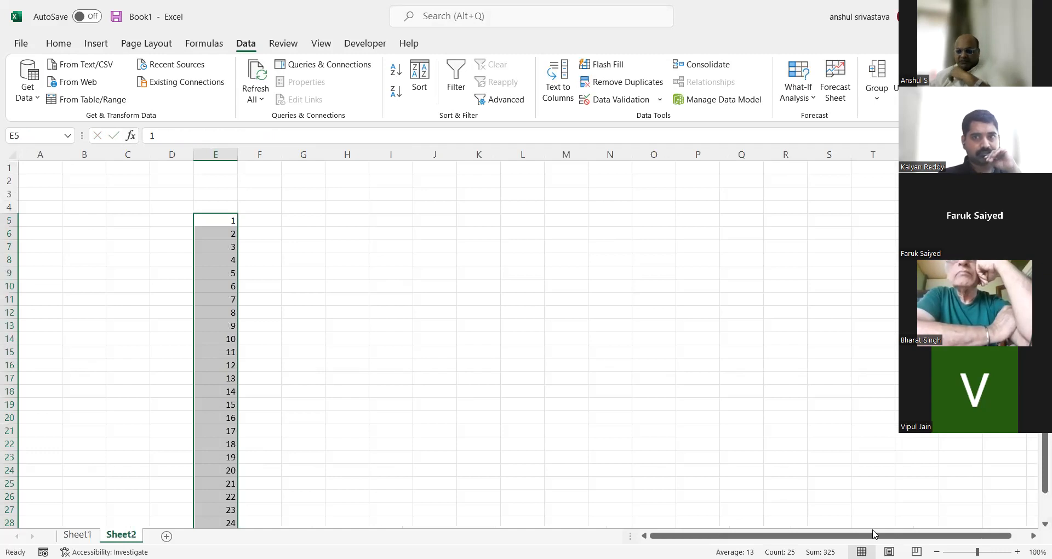
scroll(369, 404, "up", 4)
left_click(369, 404)
scroll(343, 348, "up", 2)
left_click(376, 254)
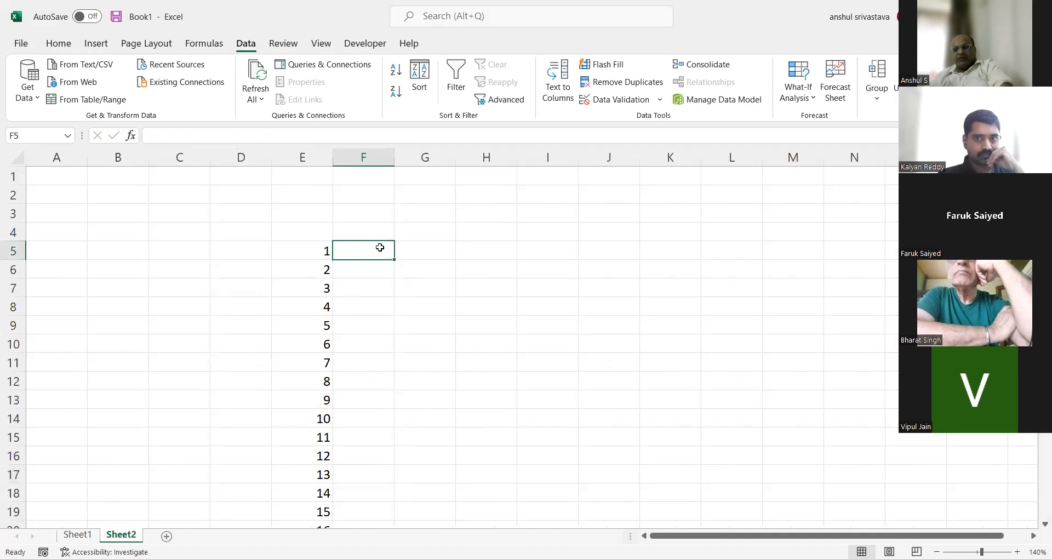
type("=")
left_click(91, 536)
left_click(256, 451)
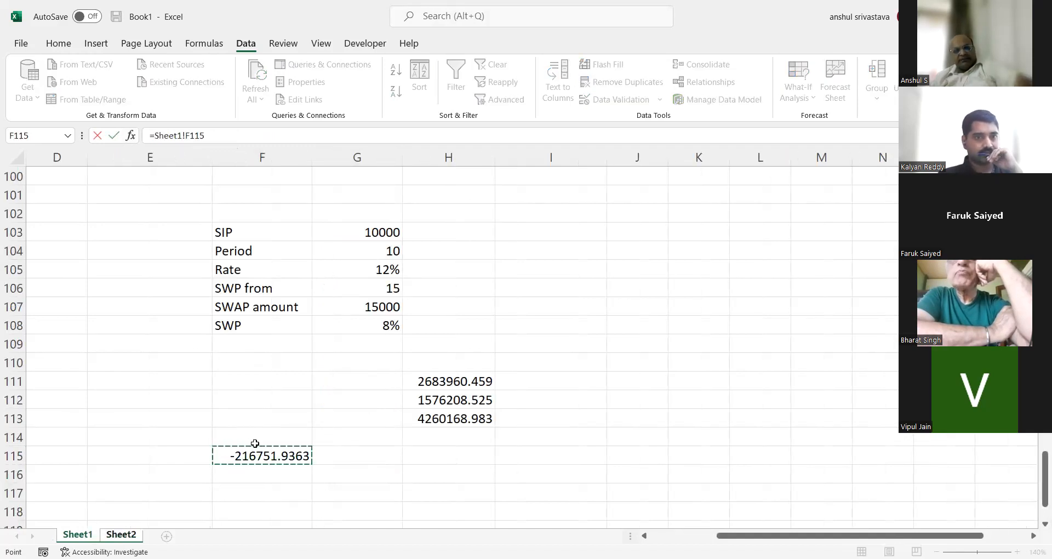
key("Return")
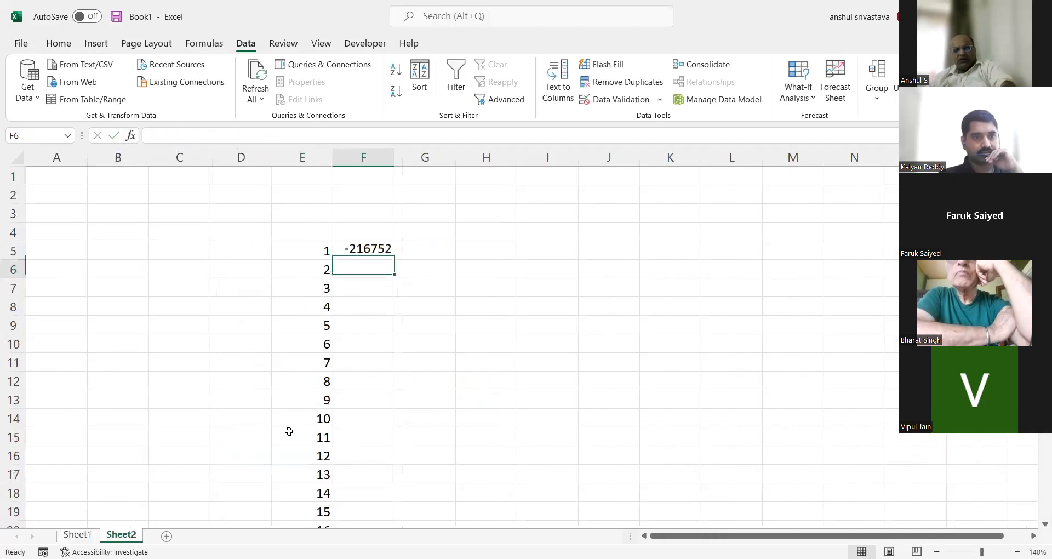
Step: Copy the payment formula in F5 down through F19
left_click(378, 251)
left_click_drag(394, 260, 375, 520)
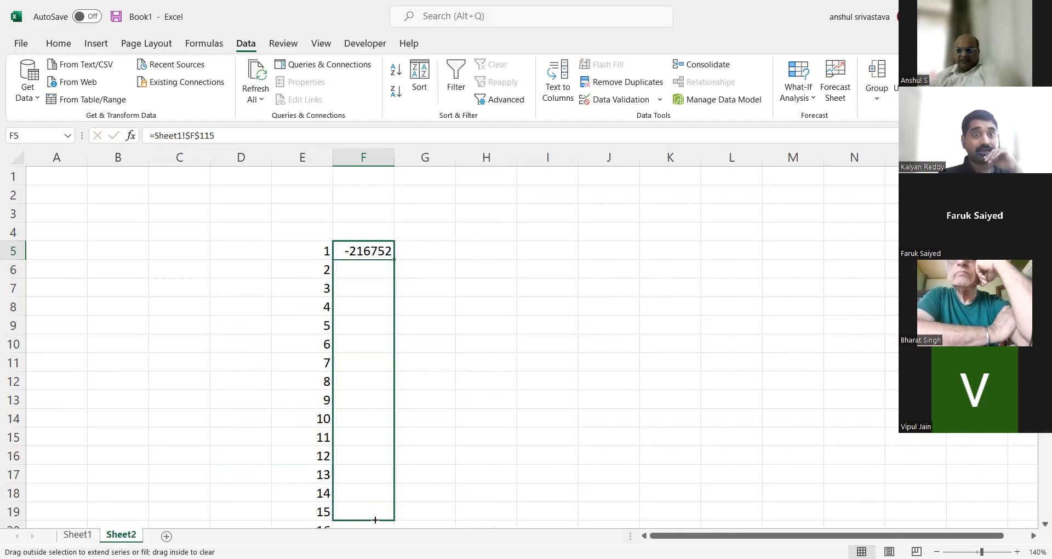
left_click_drag(375, 520, 374, 518)
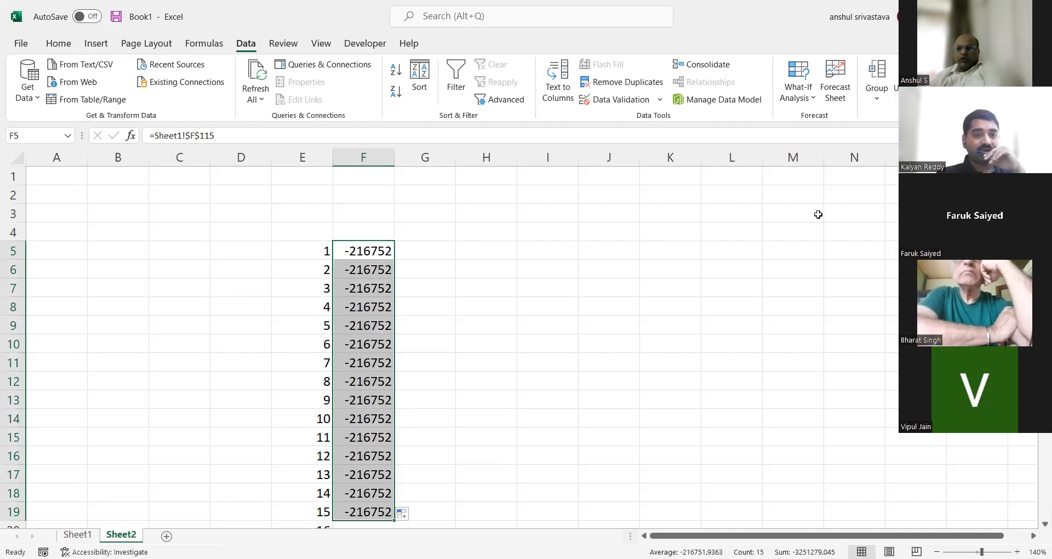
Step: Widen column F and clear the payments for years 11 to 15 in F15:F19
left_click_drag(392, 159, 416, 168)
left_click(405, 288)
left_click_drag(364, 439, 356, 511)
key("Delete")
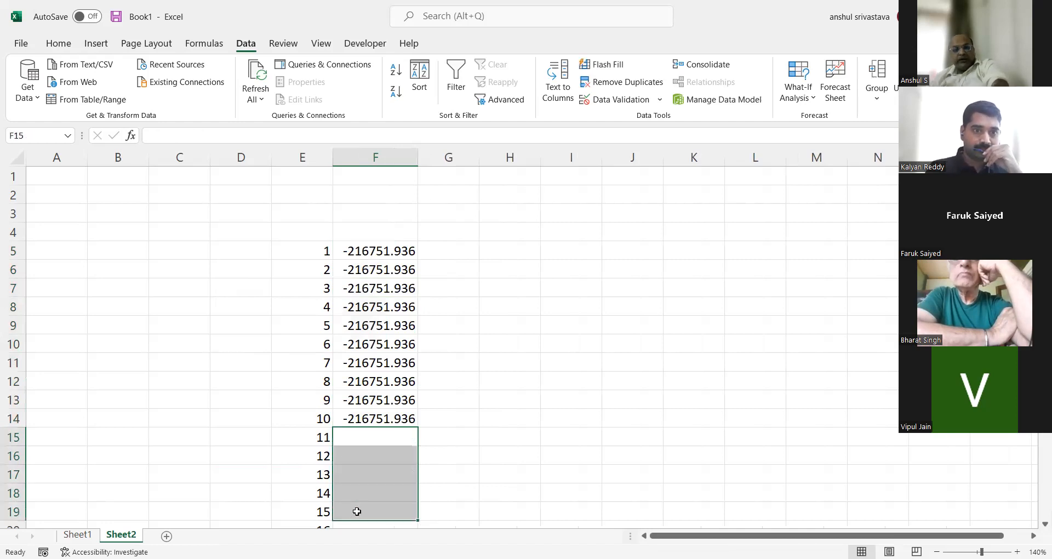
scroll(488, 360, "down", 1)
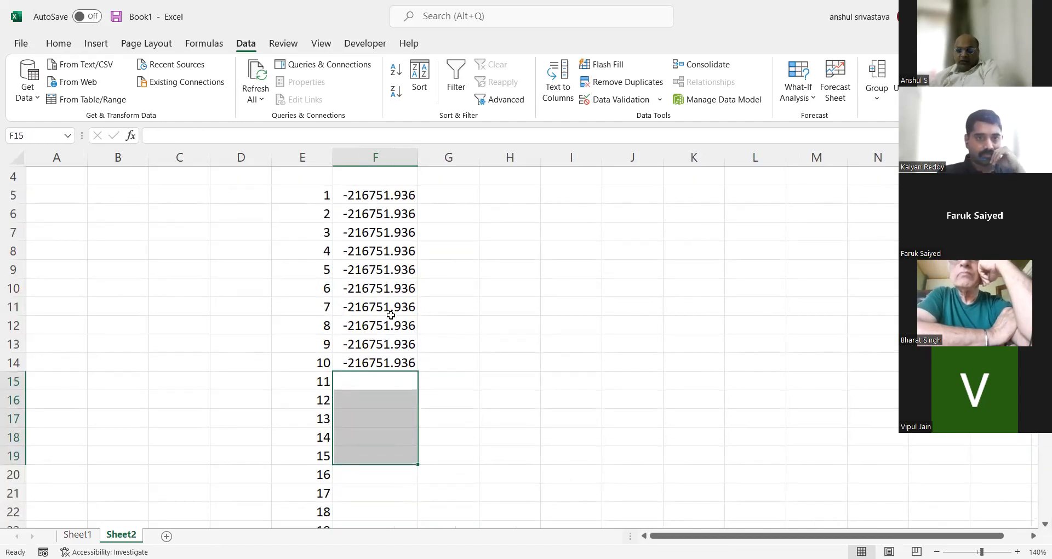
left_click(366, 378)
type("=")
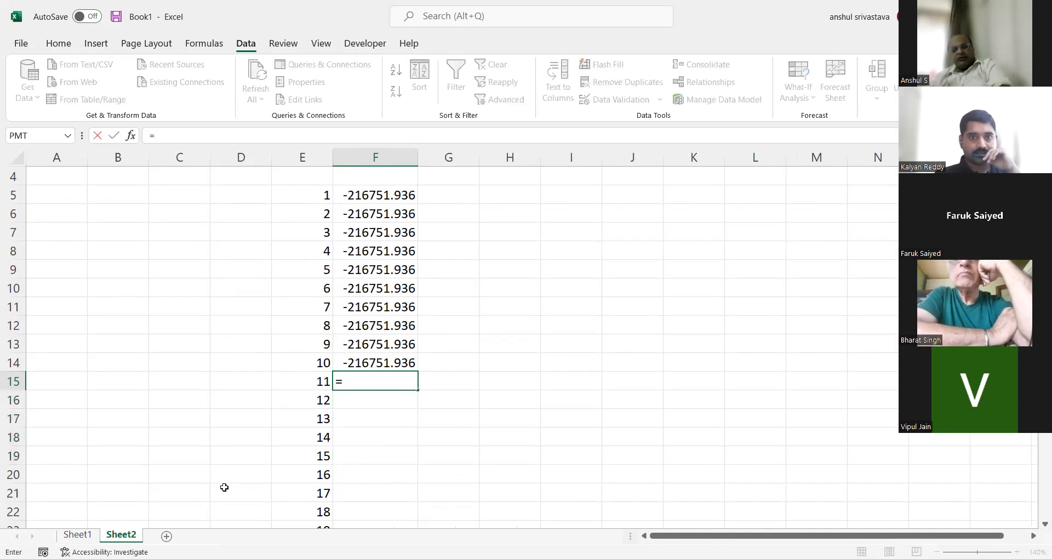
left_click(78, 534)
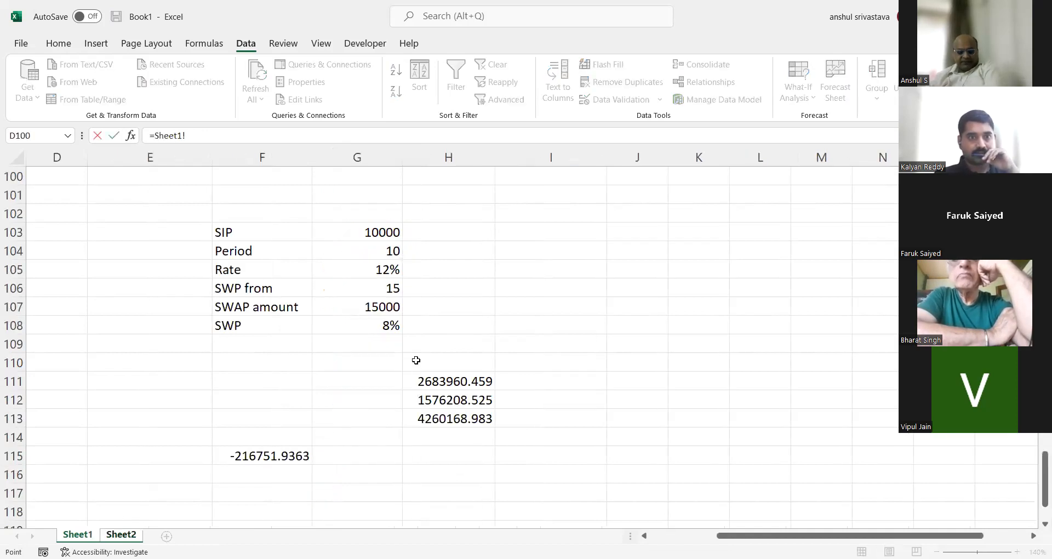
key("Escape")
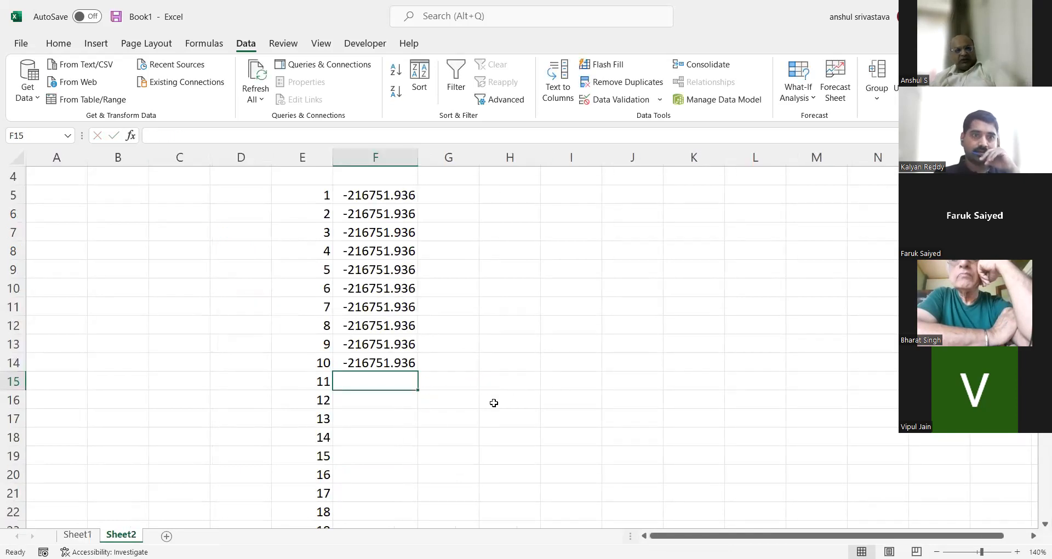
Step: Change the PV function in Sheet1 cell H111 to use G108 as the Rate and G106 as the Nper argument
left_click(77, 534)
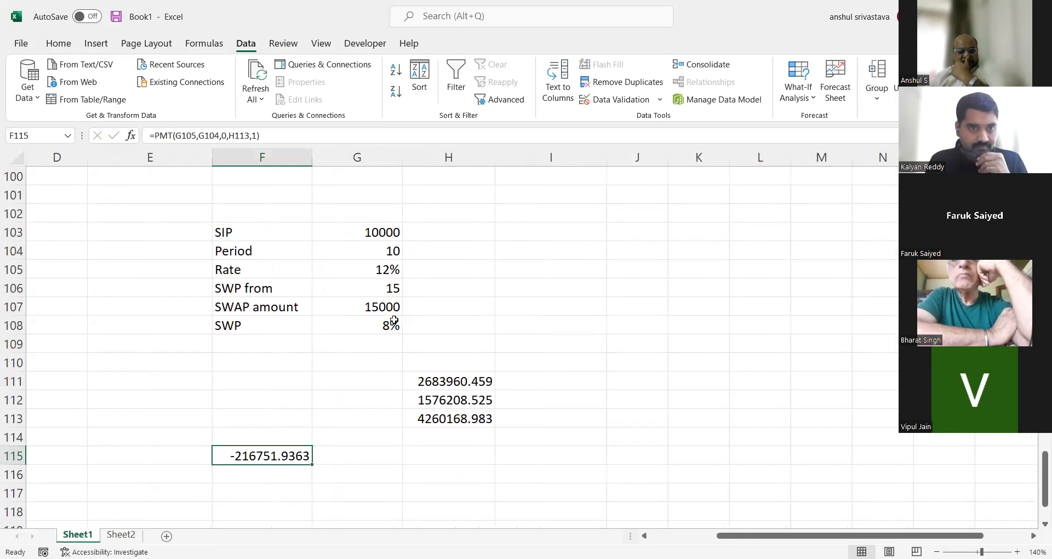
left_click(433, 383)
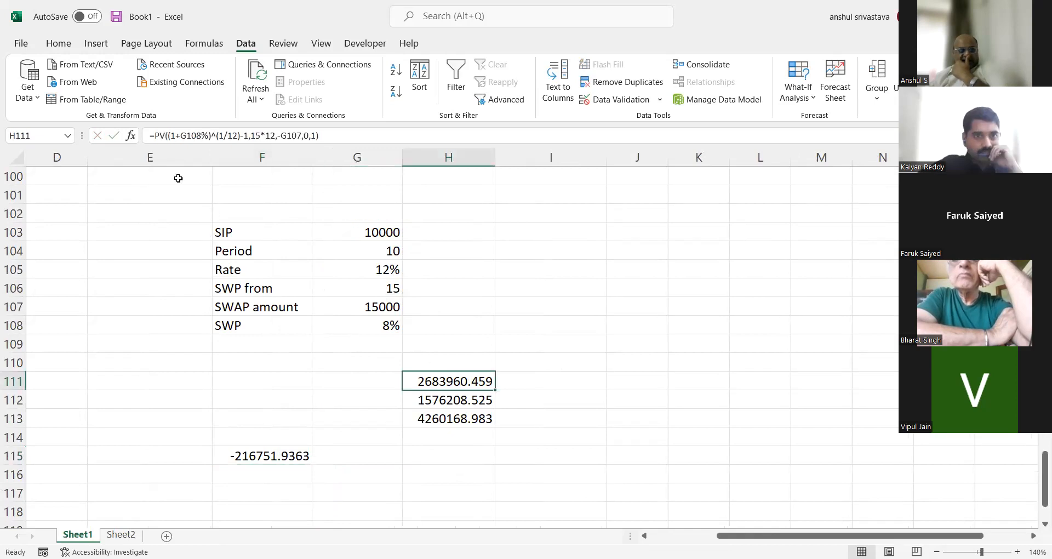
key("shift+F3")
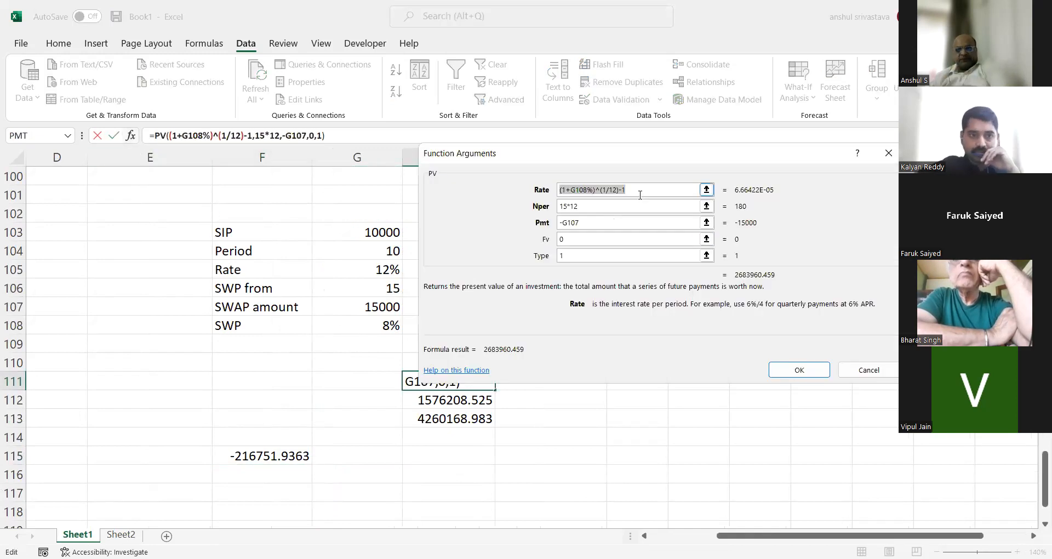
left_click(362, 325)
left_click(587, 206)
key("BackSpace")
key("BackSpace")
key("BackSpace")
key("BackSpace")
key("BackSpace")
left_click(366, 294)
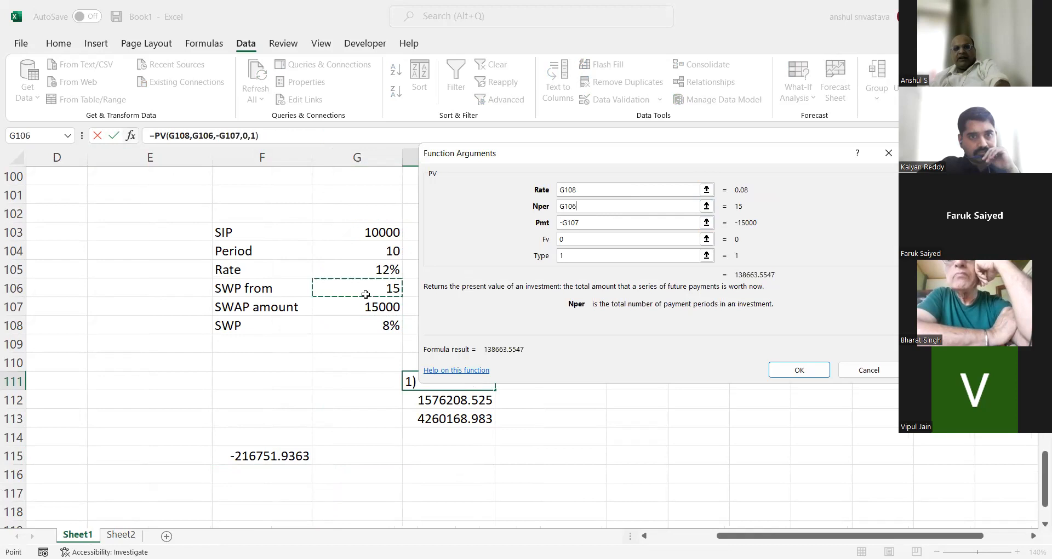
Step: Set the PV function's Pmt argument in H111 to -G107*12 and apply the General number format to the result
left_click(589, 223)
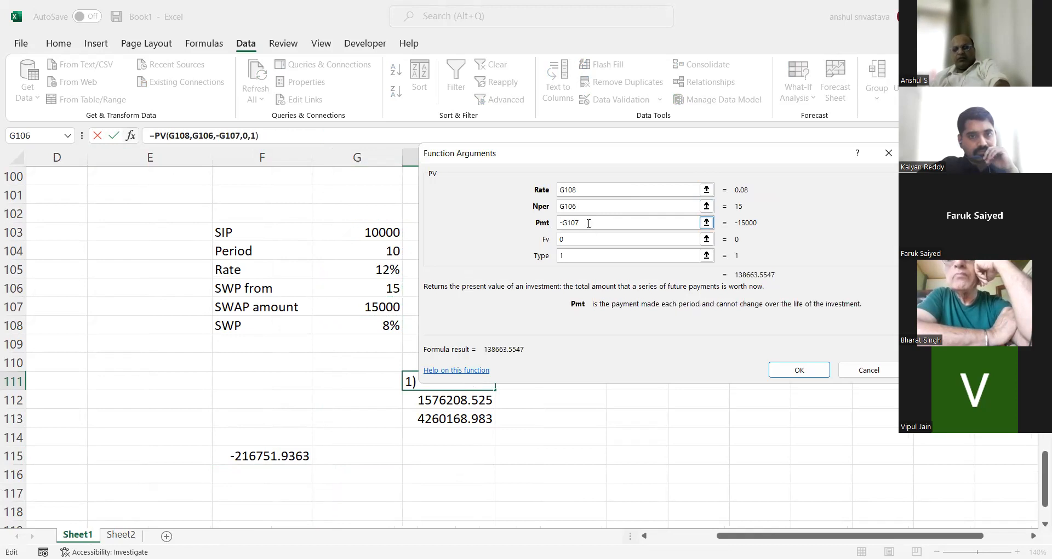
type("*12")
left_click(795, 375)
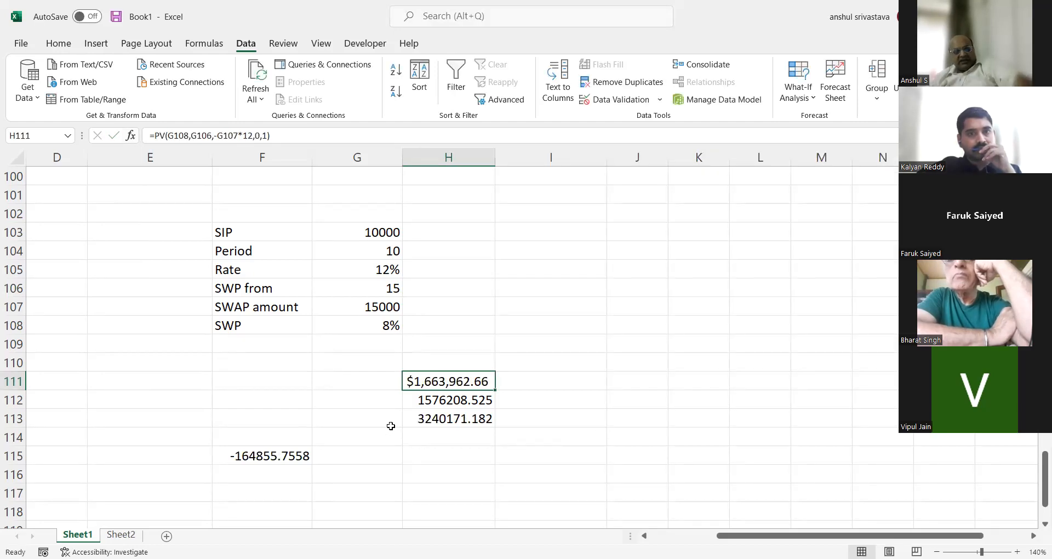
key("ctrl+shift+asciitilde")
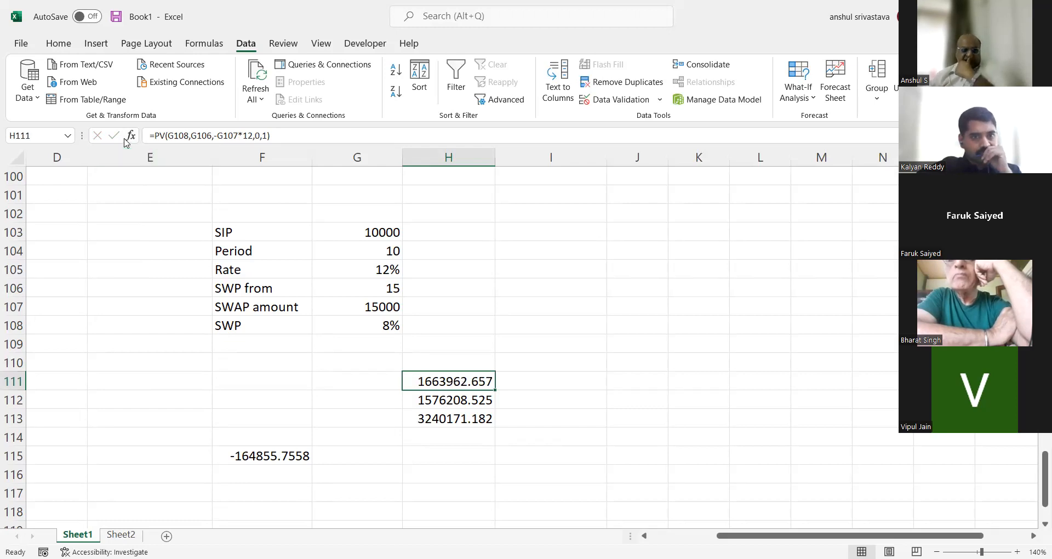
key("shift+F3")
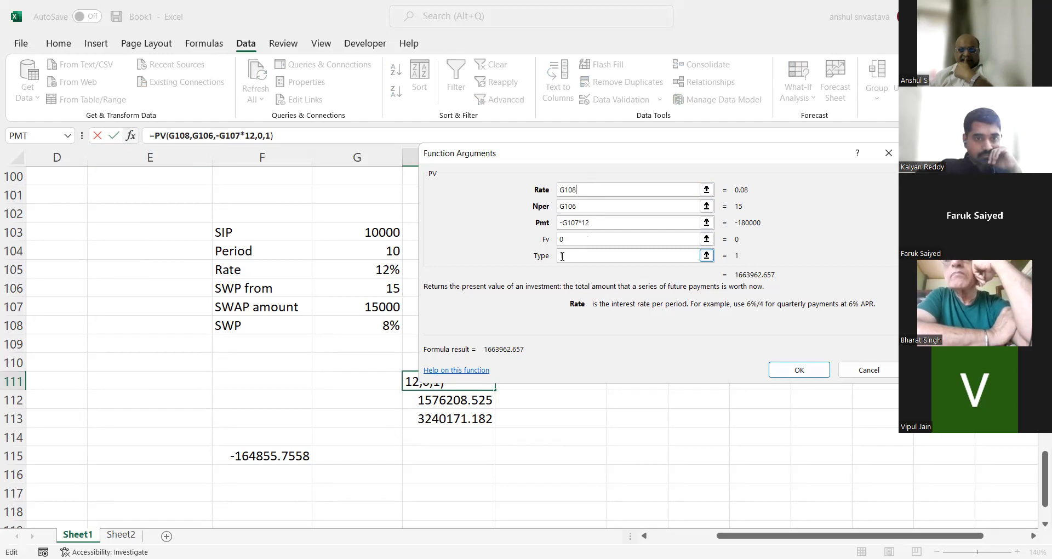
left_click(813, 378)
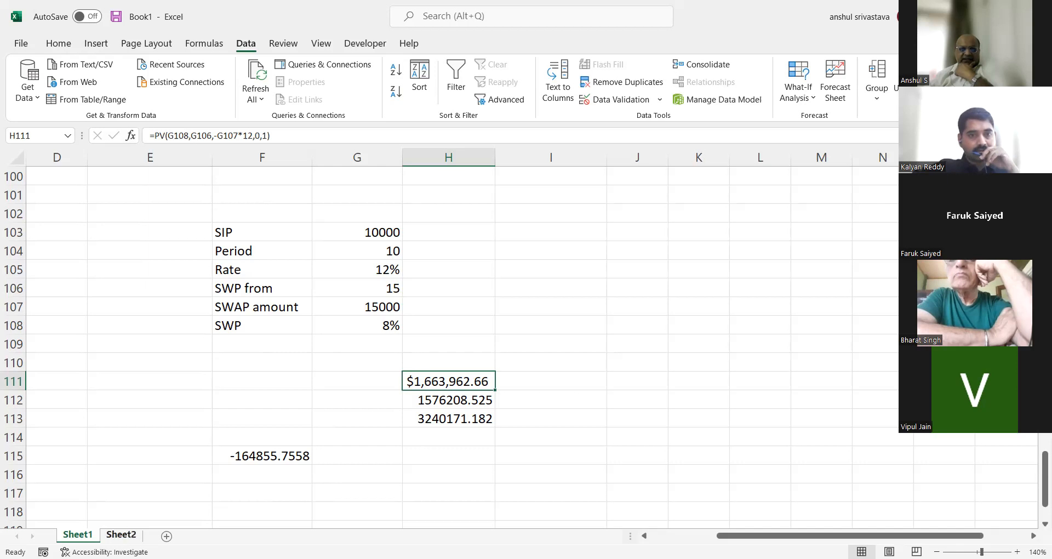
Step: Calculate the first year's value including growth in G5 on Sheet2 with the formula =F5*(1+12%)
left_click(121, 535)
left_click(455, 196)
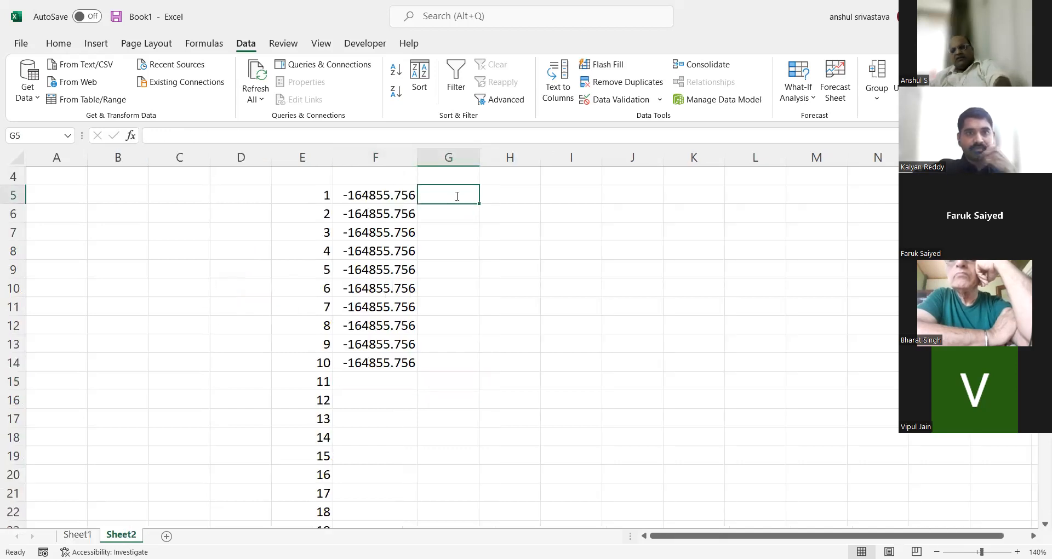
type("=")
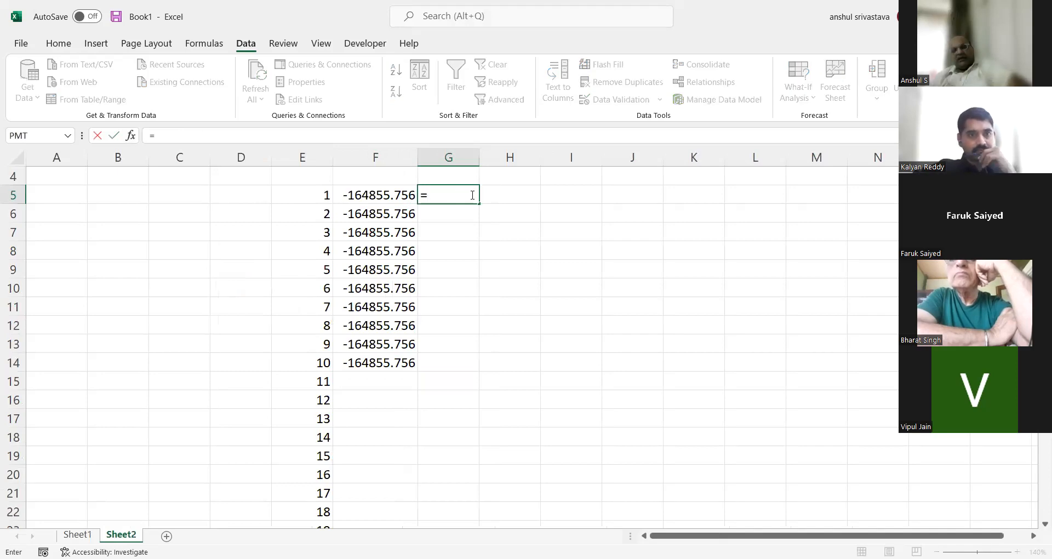
left_click(400, 203)
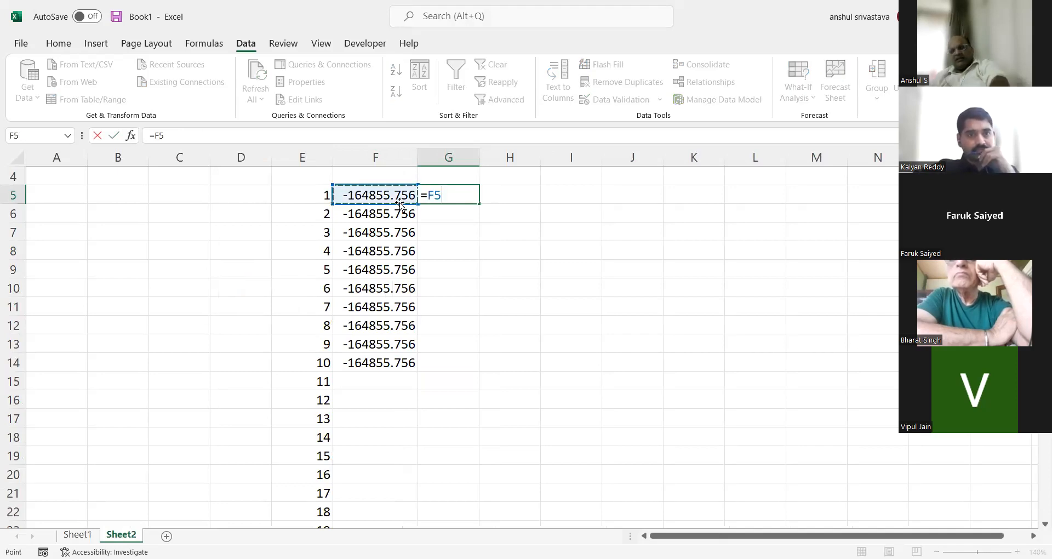
type("*")
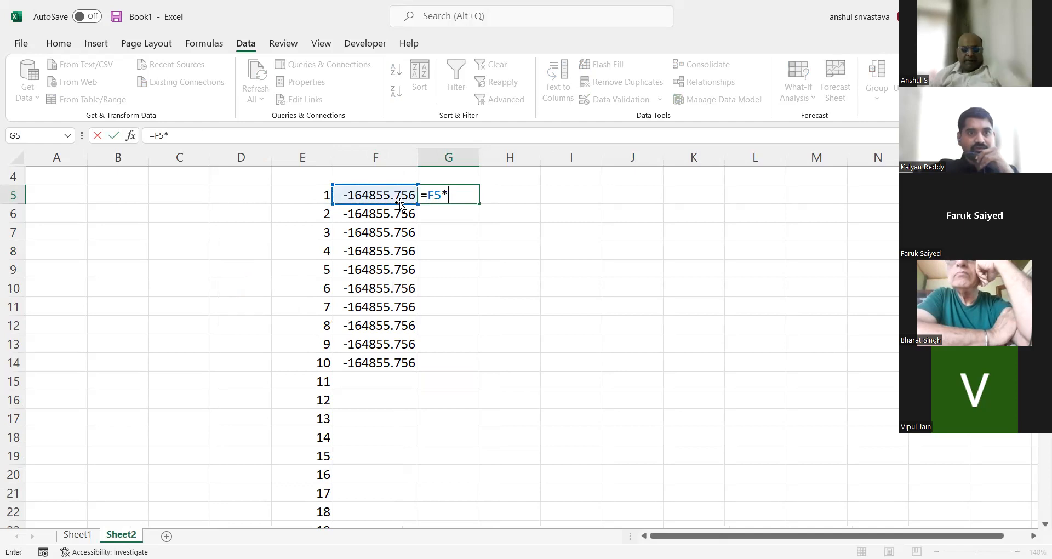
type("(1+")
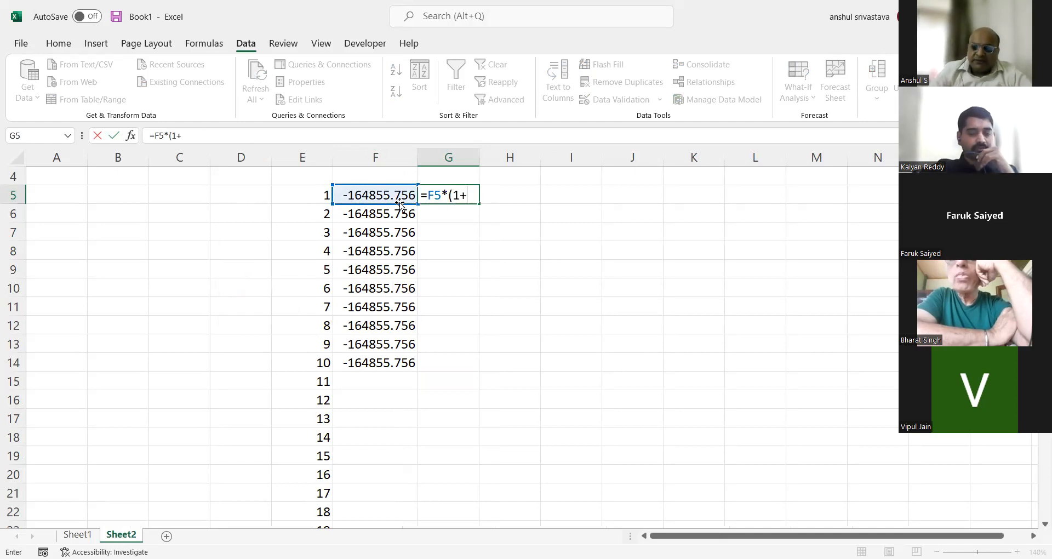
type("12%")
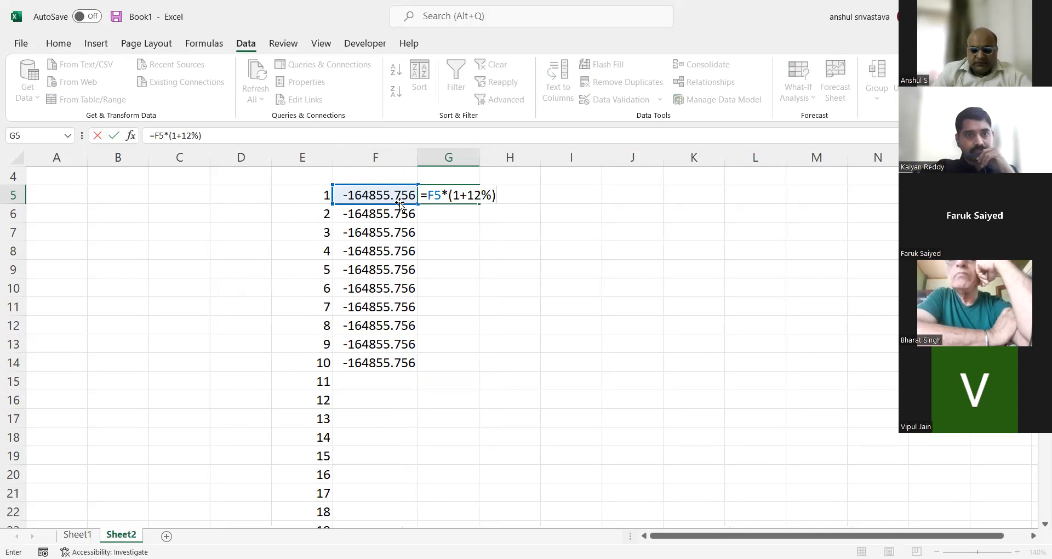
key("Return")
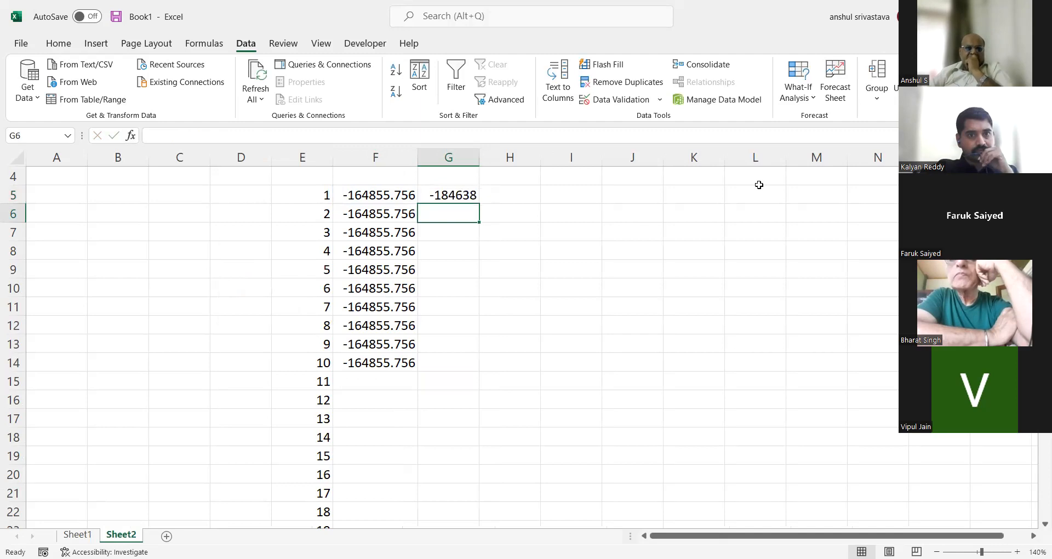
Step: Add the column headings Interest in G4 and Balance in H4 above the yearly schedule
scroll(759, 185, "up", 1)
left_click(455, 250)
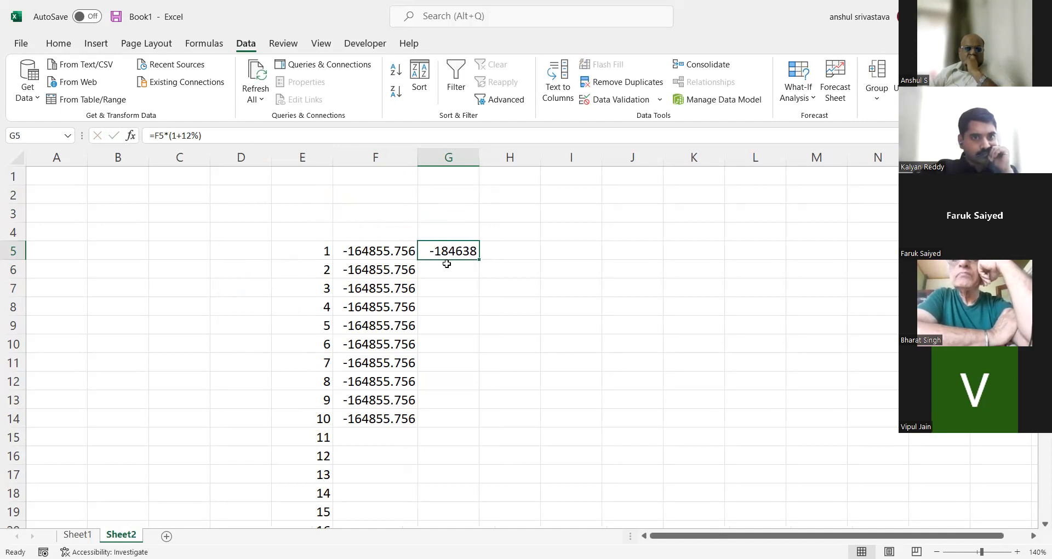
left_click(452, 229)
type("Interest")
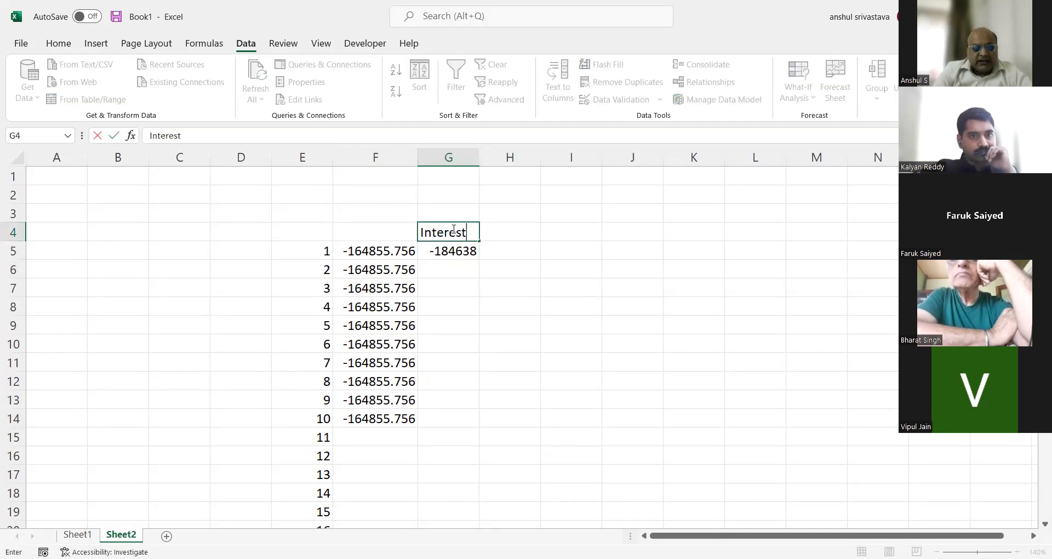
key("Tab")
type("B")
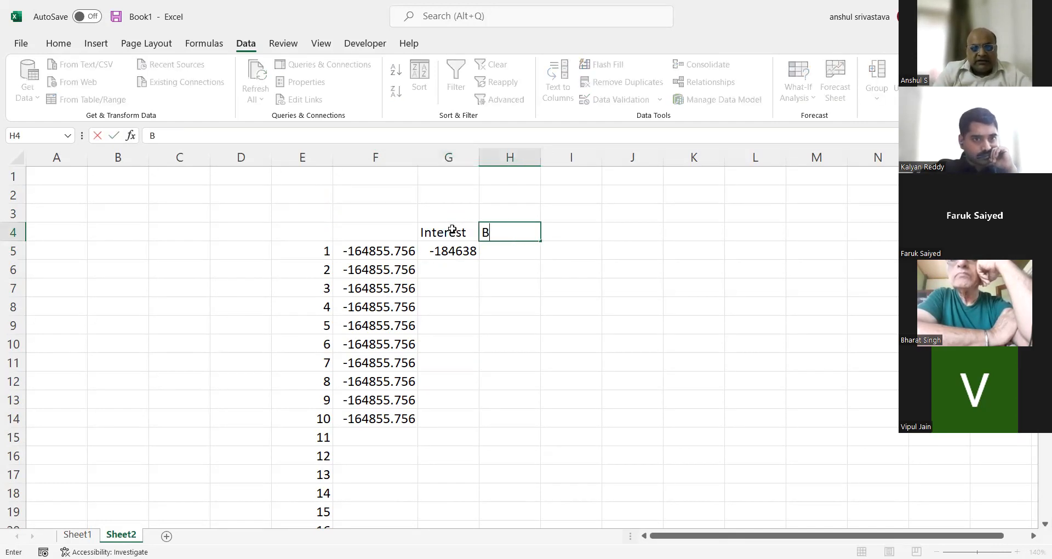
type("alance")
key("Return")
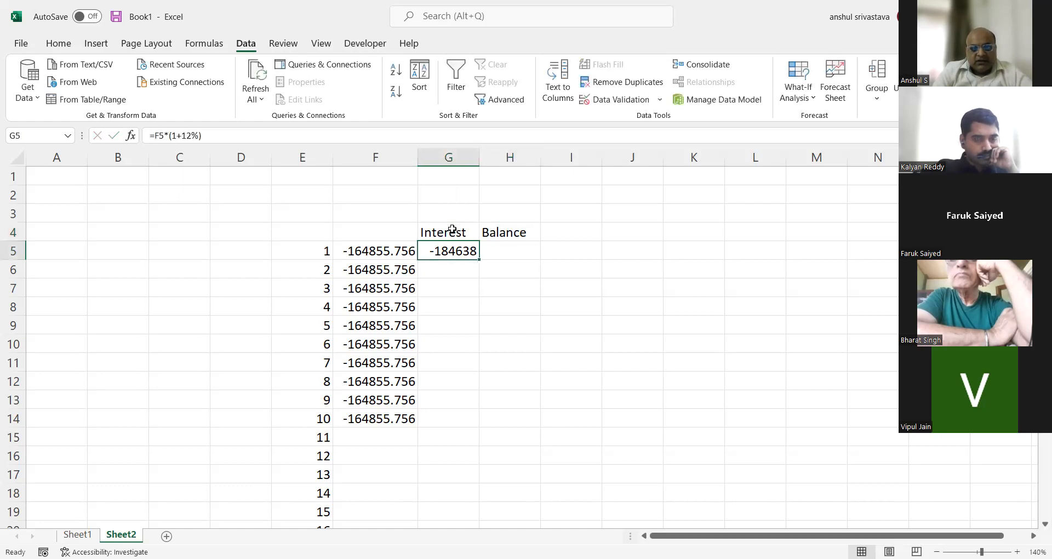
Step: Replace the formula in G5 with =F5*12% to calculate only the first year's interest
type("=")
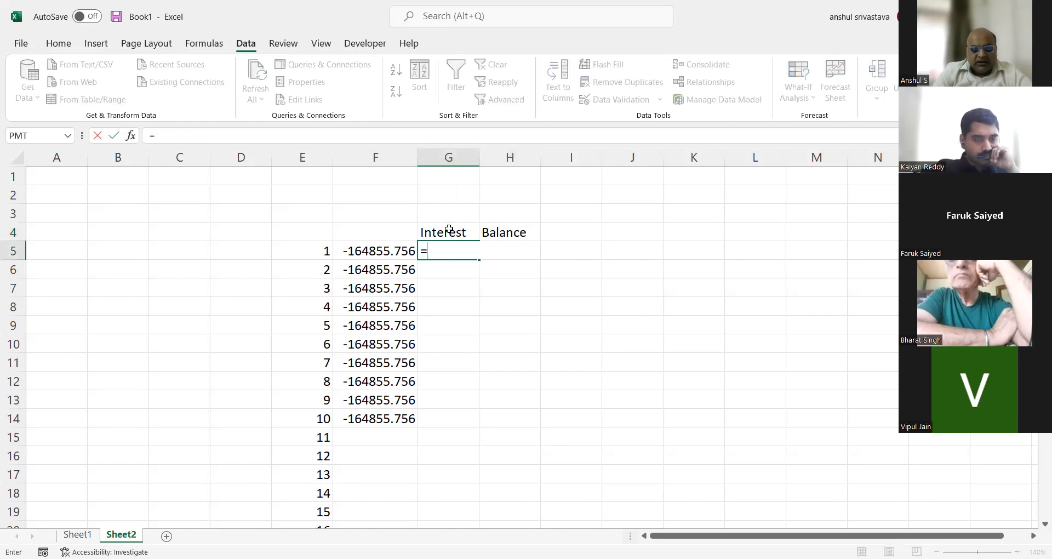
left_click(387, 250)
type("*12%")
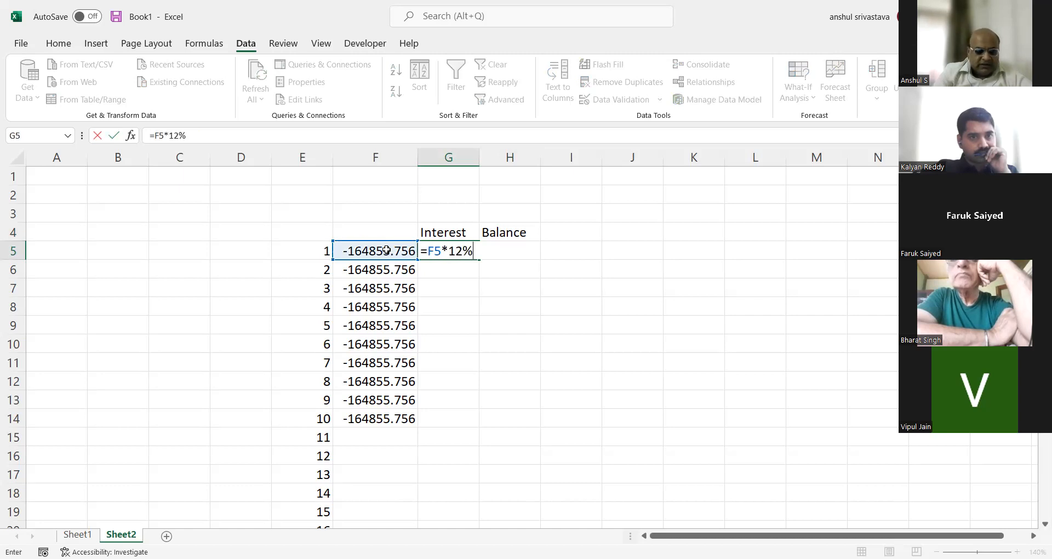
key("Return")
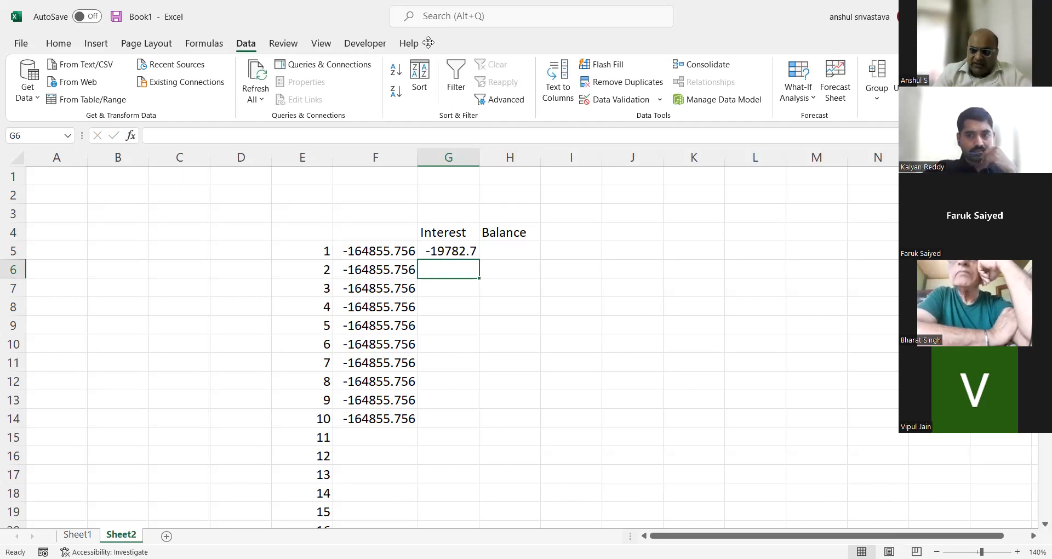
Step: Clear the interest formula from G5
left_click(506, 253)
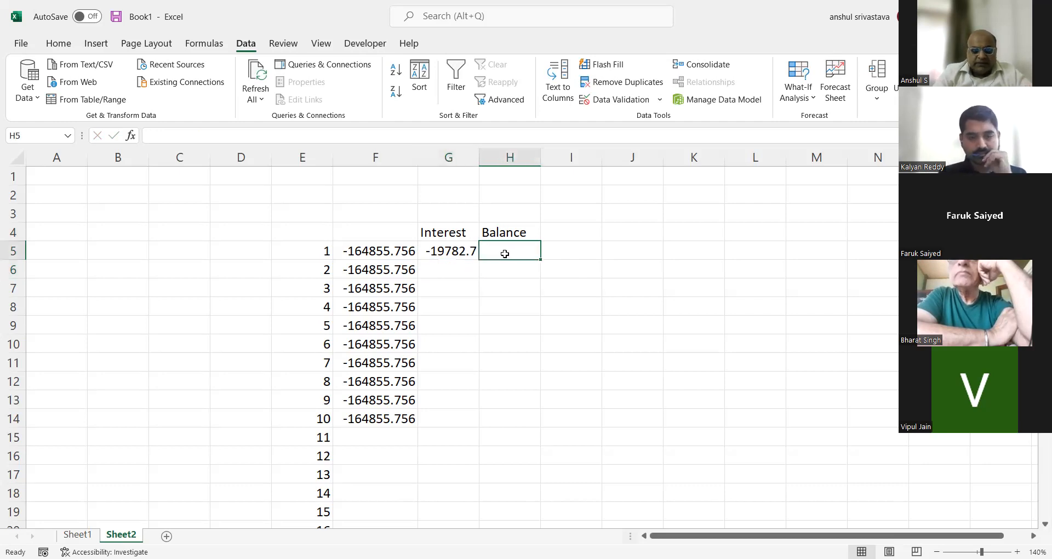
left_click(468, 247)
type("=")
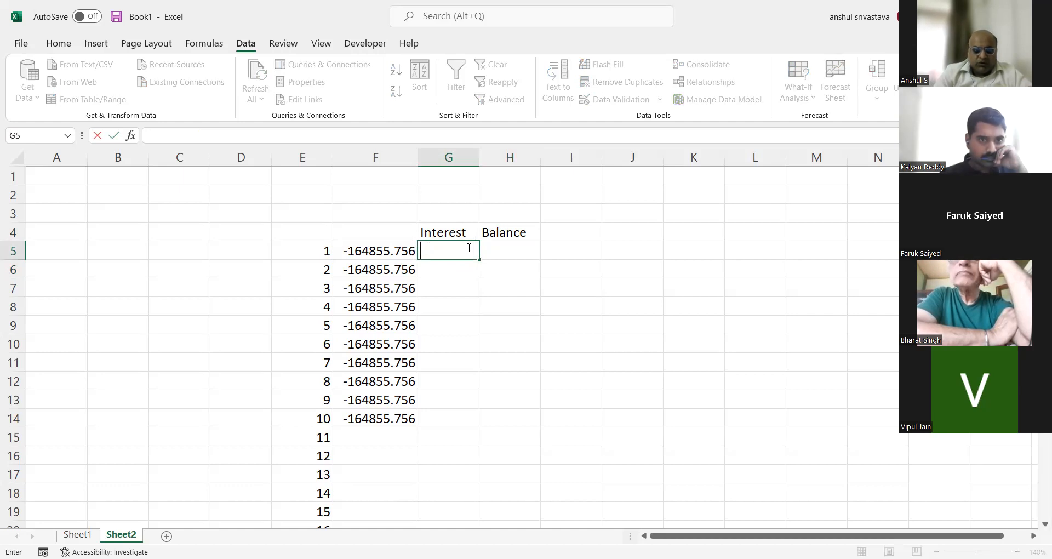
Step: Reverse the sign of the payment link in F5 with =-Sheet1!$F$115 and copy it down through F14
left_click(384, 248)
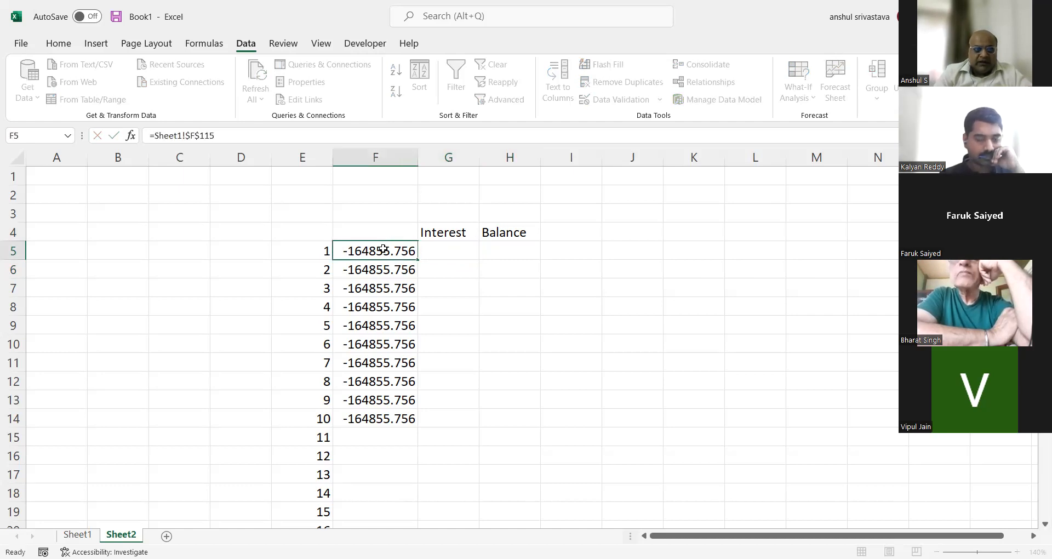
left_click(154, 130)
key("Return")
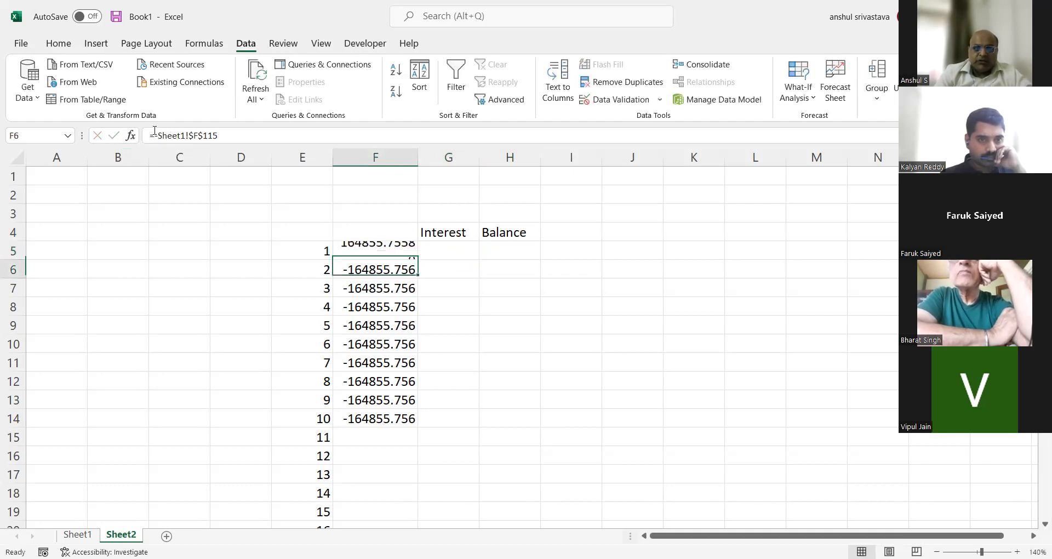
left_click(362, 251)
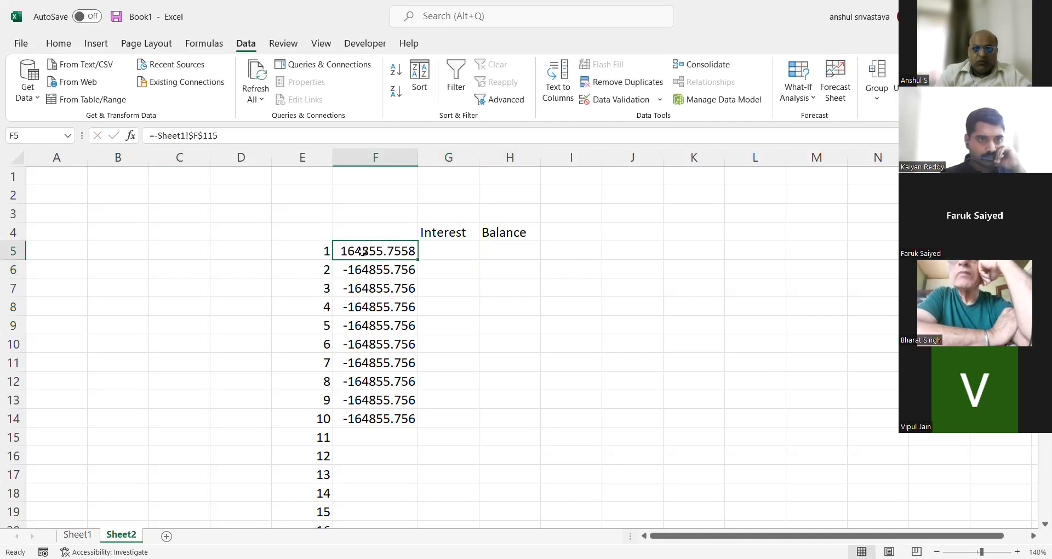
left_click_drag(416, 260, 417, 423)
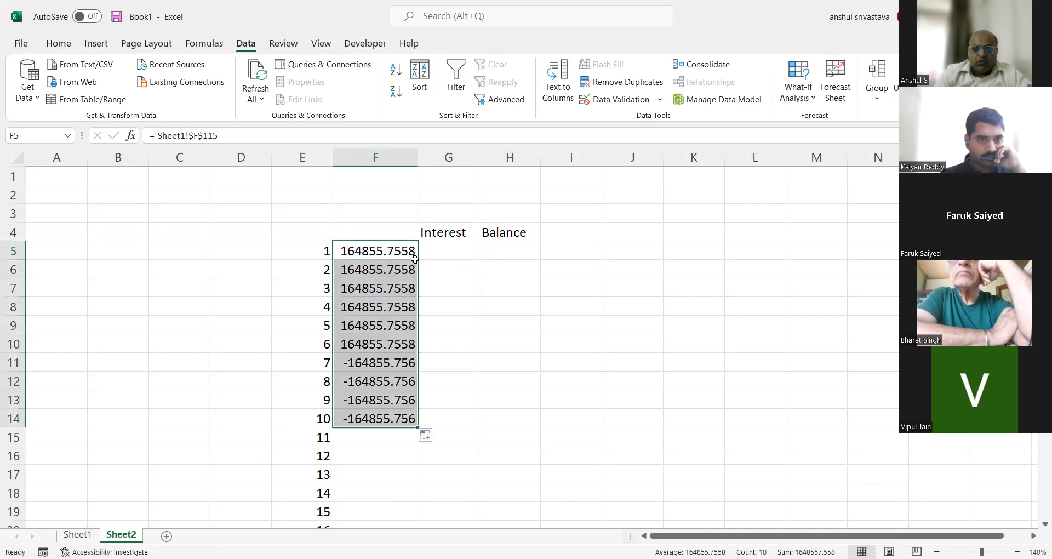
Step: Calculate the first year's interest in G5 with the formula =F5*12%
left_click(466, 248)
type("=")
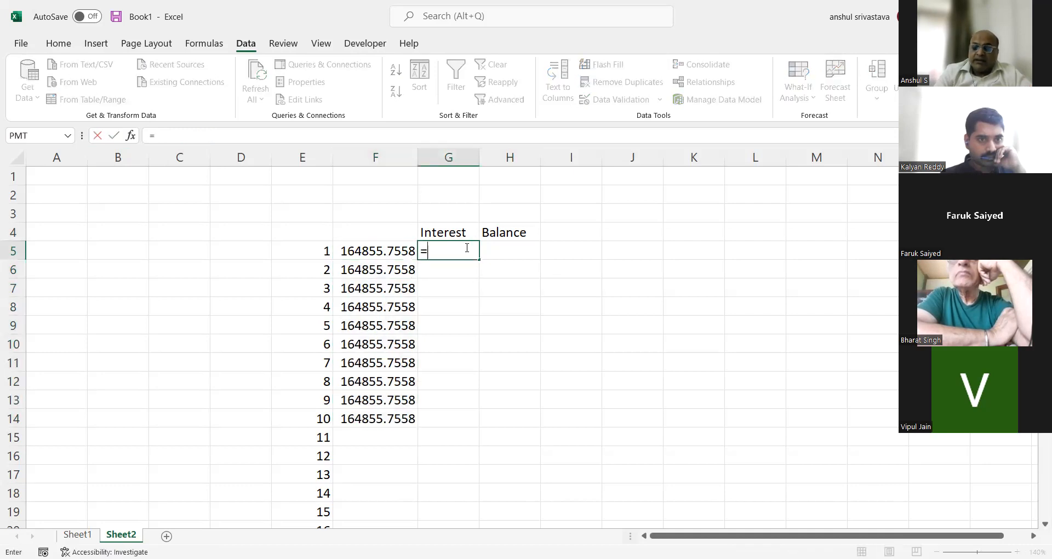
left_click(393, 248)
type("*12")
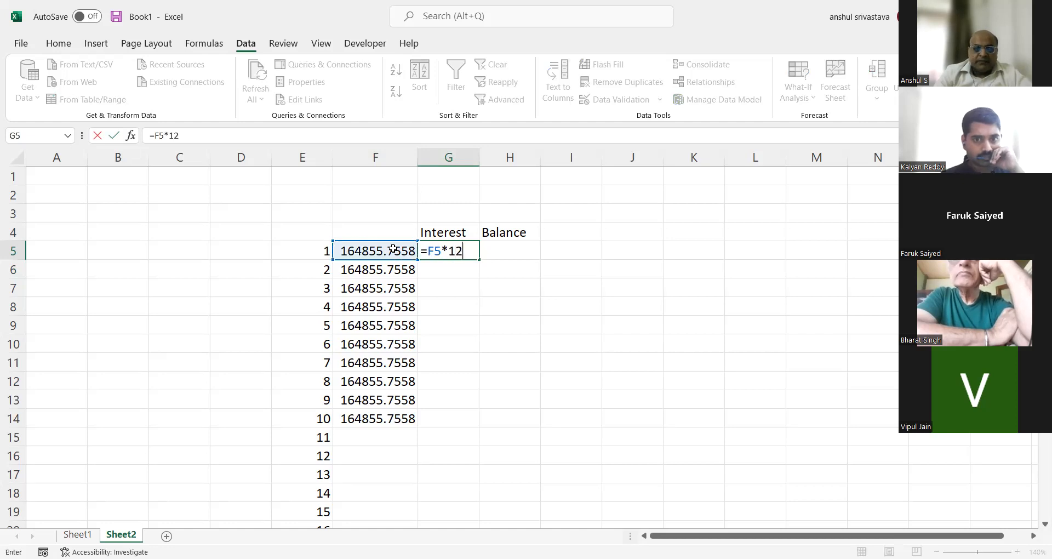
type("%")
key("Return")
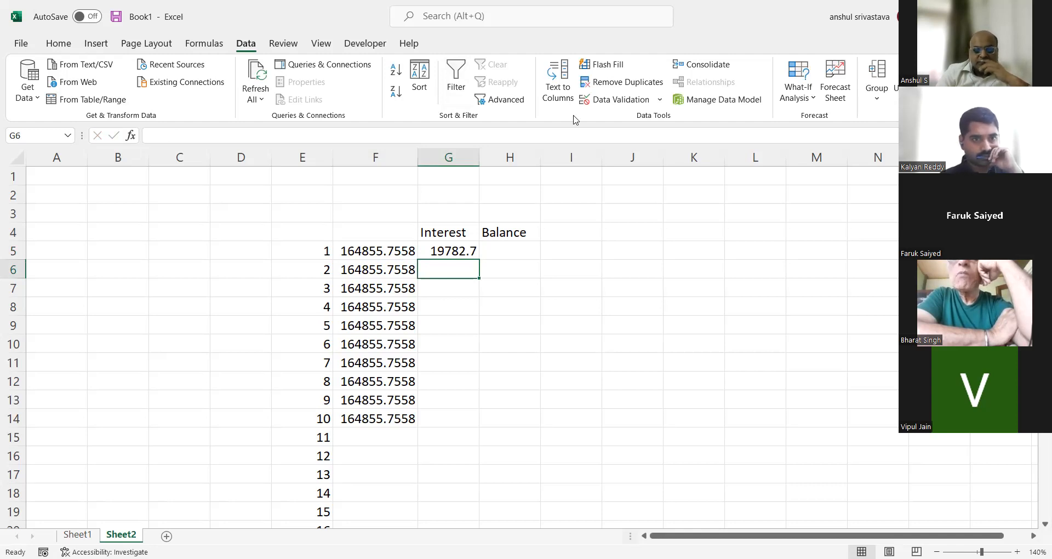
Step: Calculate the first year's balance in H5 as payment plus interest with =F5+G5
left_click(506, 252)
type("=")
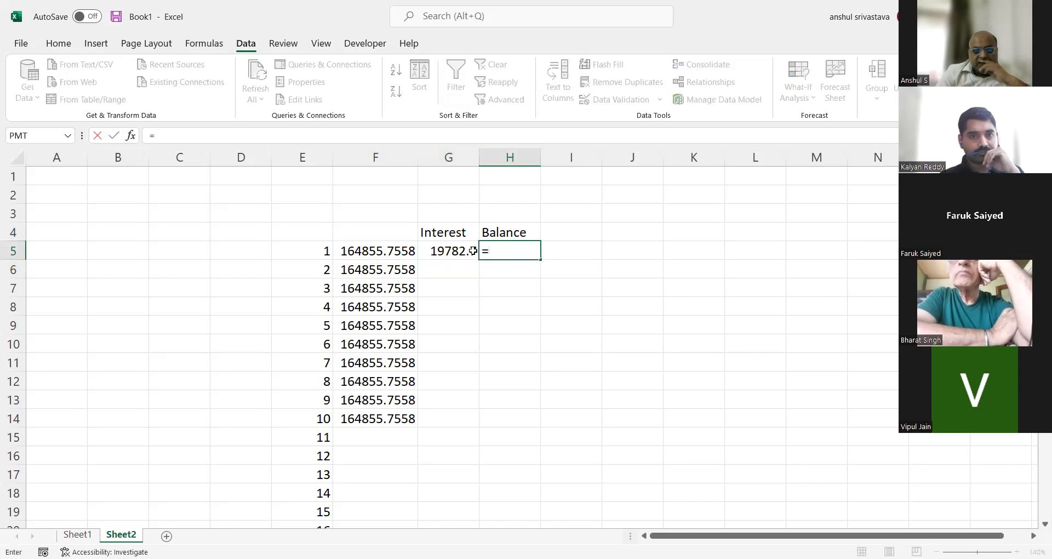
left_click(385, 254)
type("+")
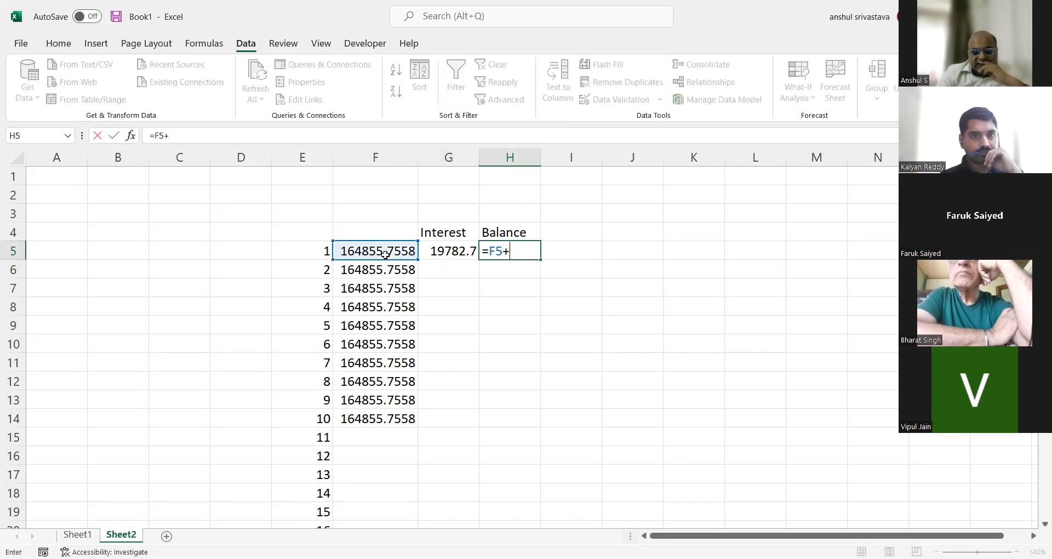
left_click(460, 250)
key("Return")
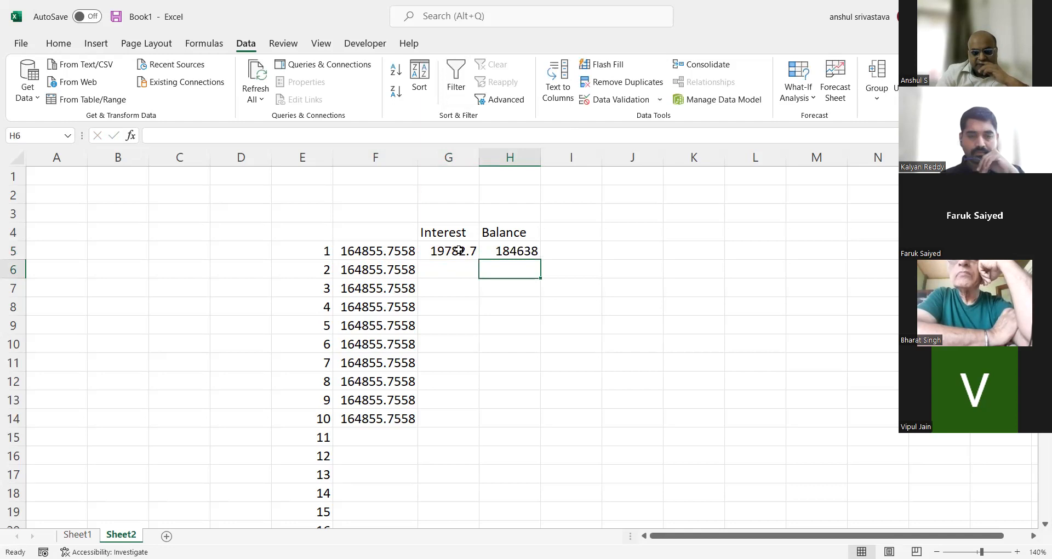
Step: Carry the first year's balance into the second year by replacing the formula in F6 with =H5
left_click(406, 272)
type("=")
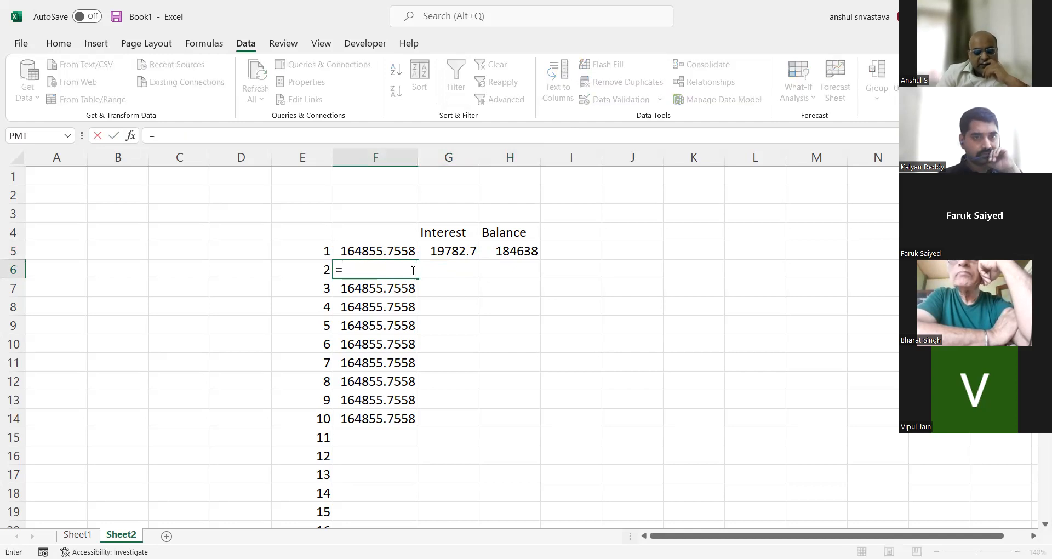
left_click(508, 242)
key("Return")
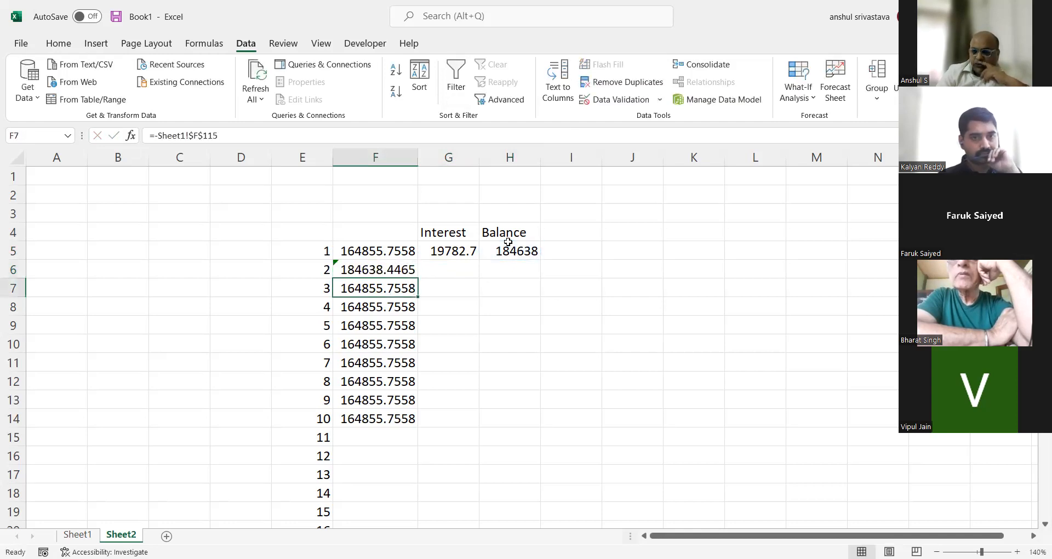
Step: Copy the interest formula in G5 and the balance formula in H5 down to row 6
left_click(461, 252)
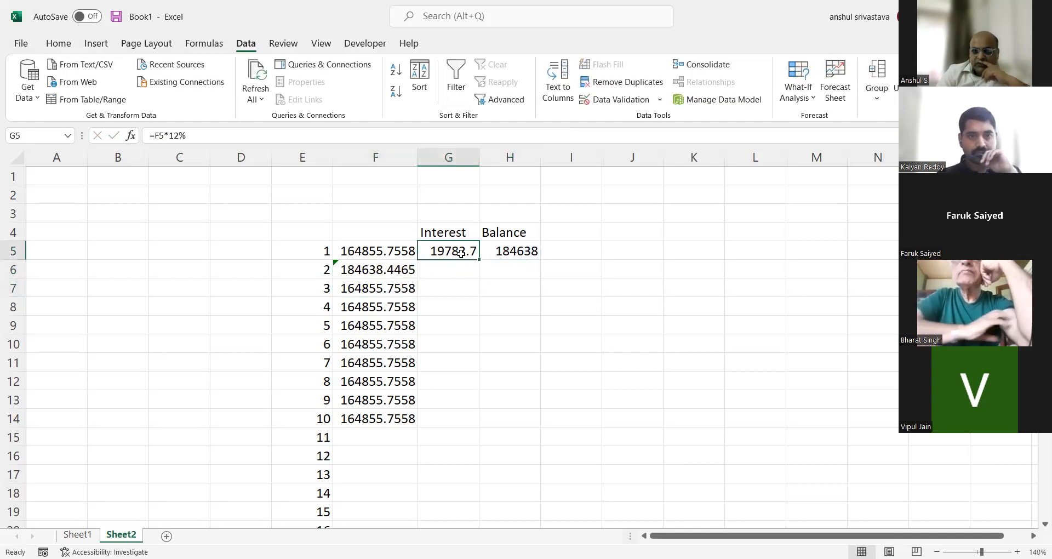
mouse_move(479, 263)
left_mouse_down()
mouse_move(479, 289)
mouse_move(482, 278)
left_mouse_up()
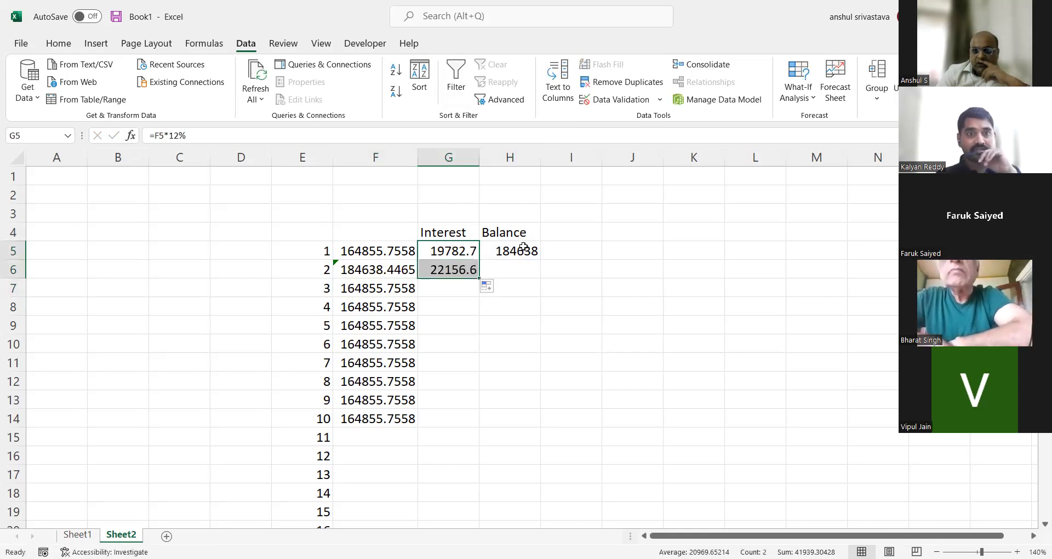
left_click(524, 249)
left_click_drag(540, 258, 544, 279)
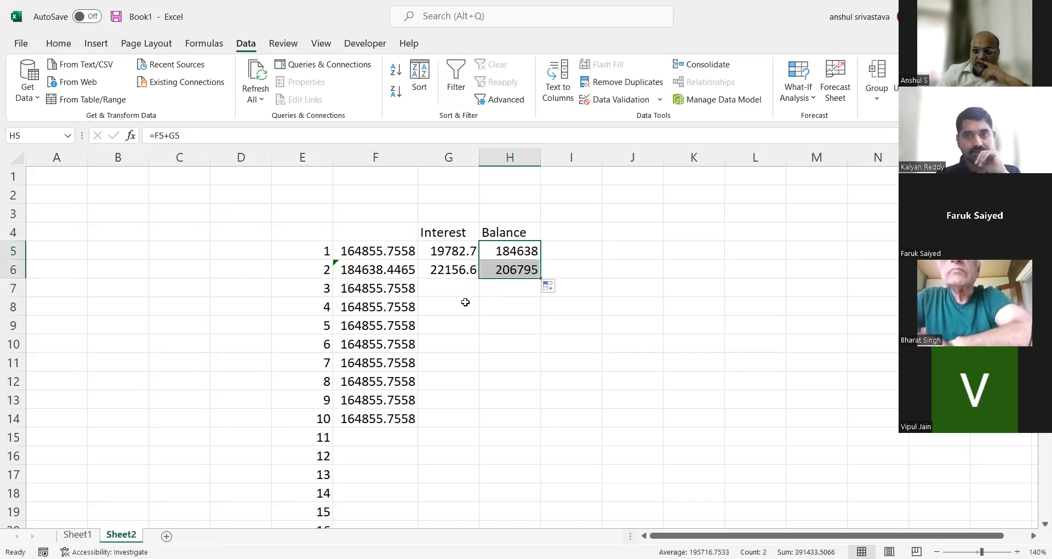
Step: Link F7 to the previous year's balance with =H6 and copy the formula down through F14
left_click(377, 287)
type("=")
left_click(484, 269)
key("Return")
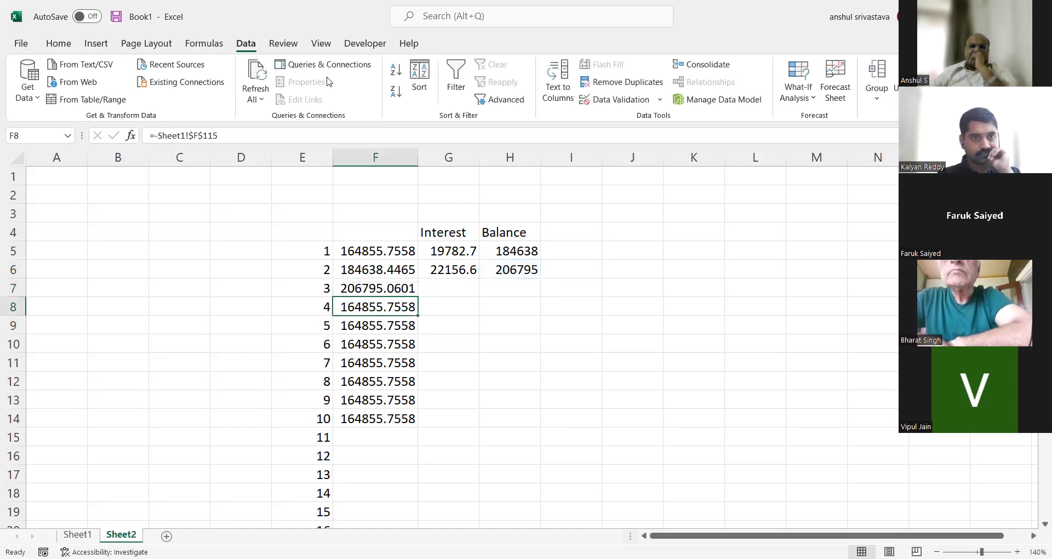
left_click(394, 291)
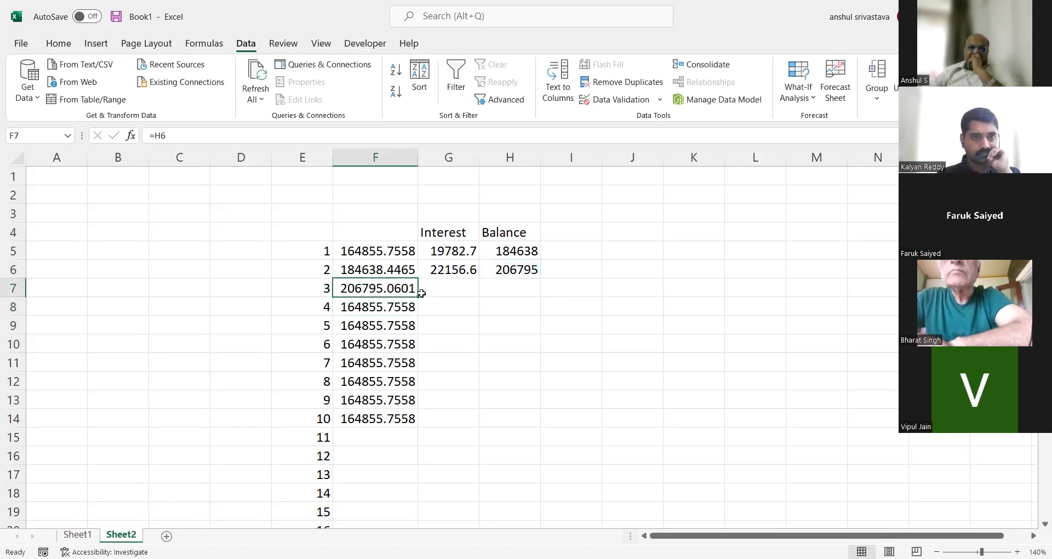
left_click_drag(419, 296, 420, 423)
Step: Fill the interest formula from G6 and the balance formula from H6 down to the last year of the schedule
left_click(445, 272)
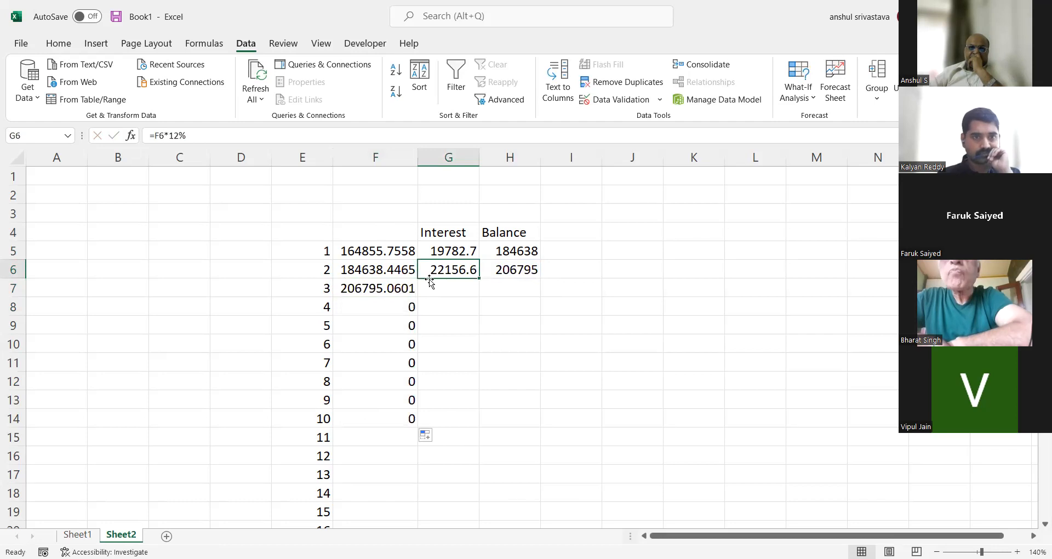
double_click(478, 279)
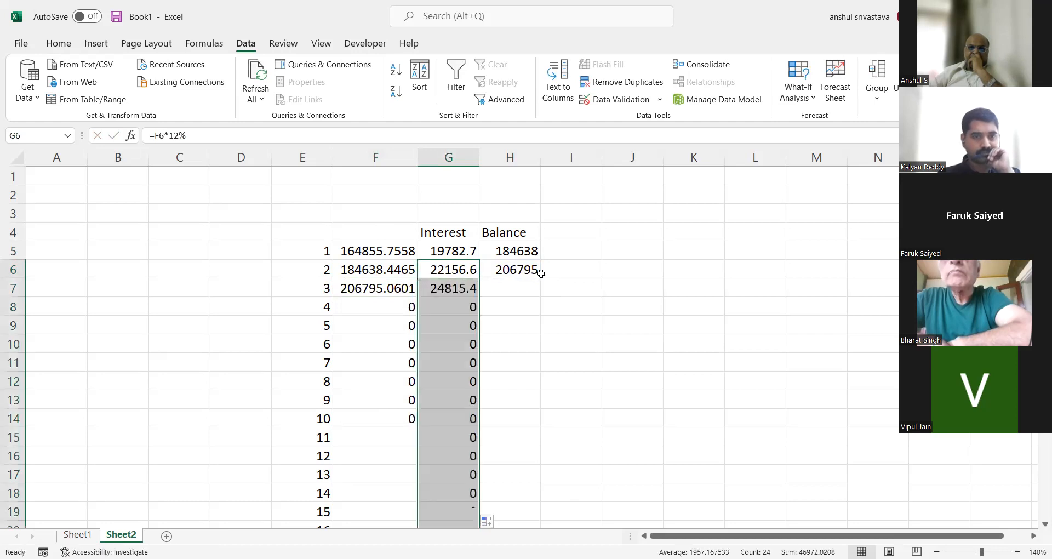
left_click(501, 273)
double_click(541, 278)
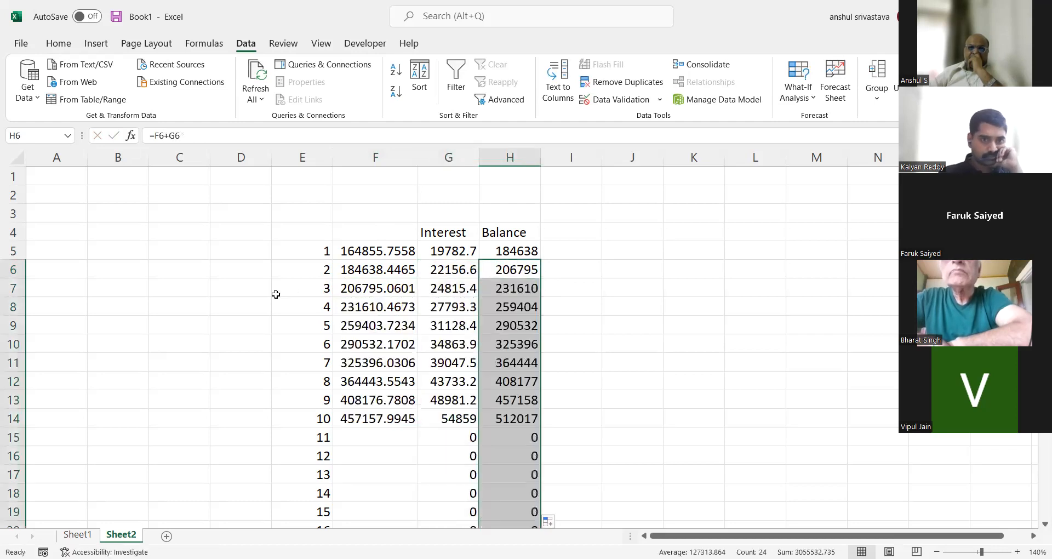
left_click(276, 291)
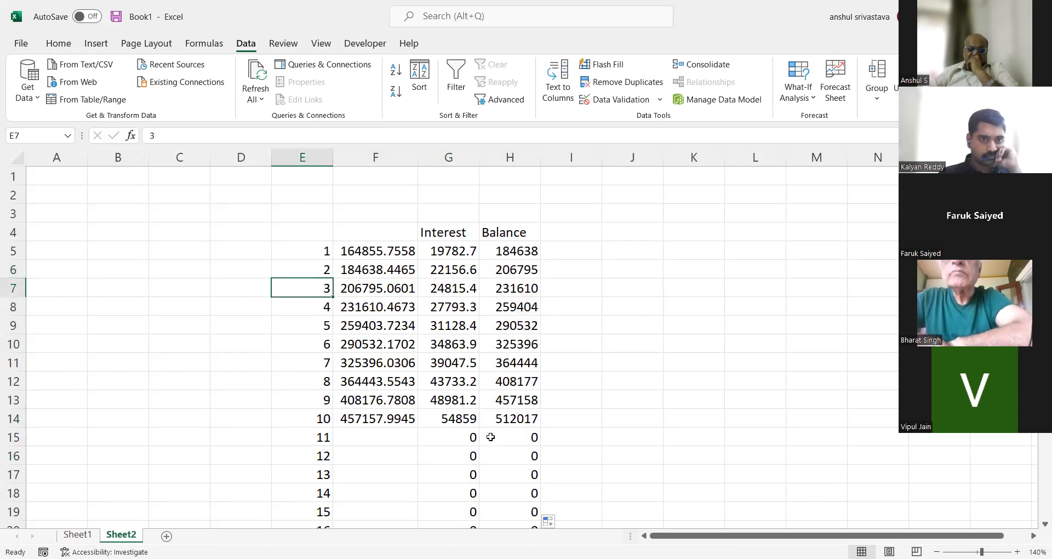
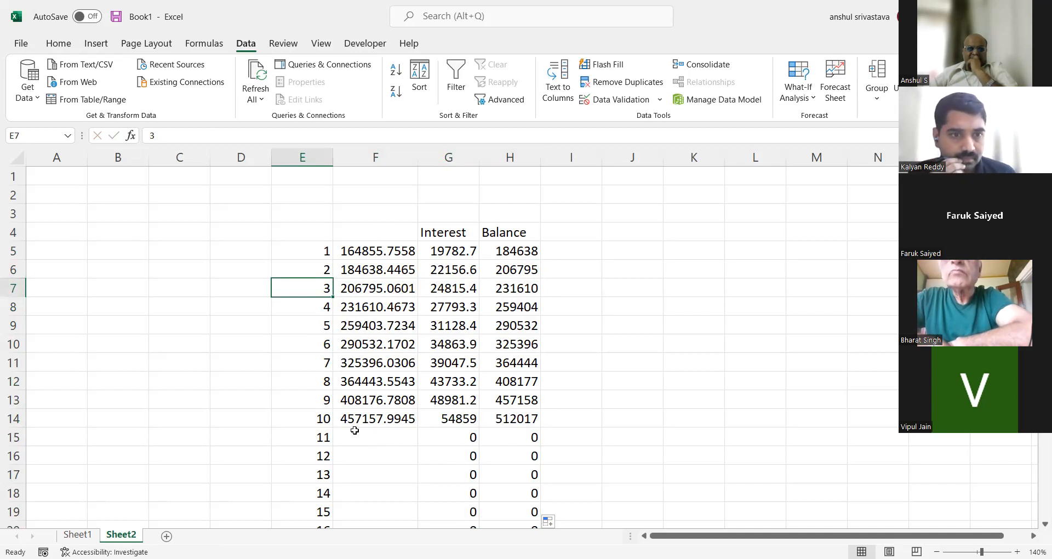
Step: Check the opening amount, interest and balance formulas for years 1 to 3, plus the year 10 balance in H14
left_click(475, 255)
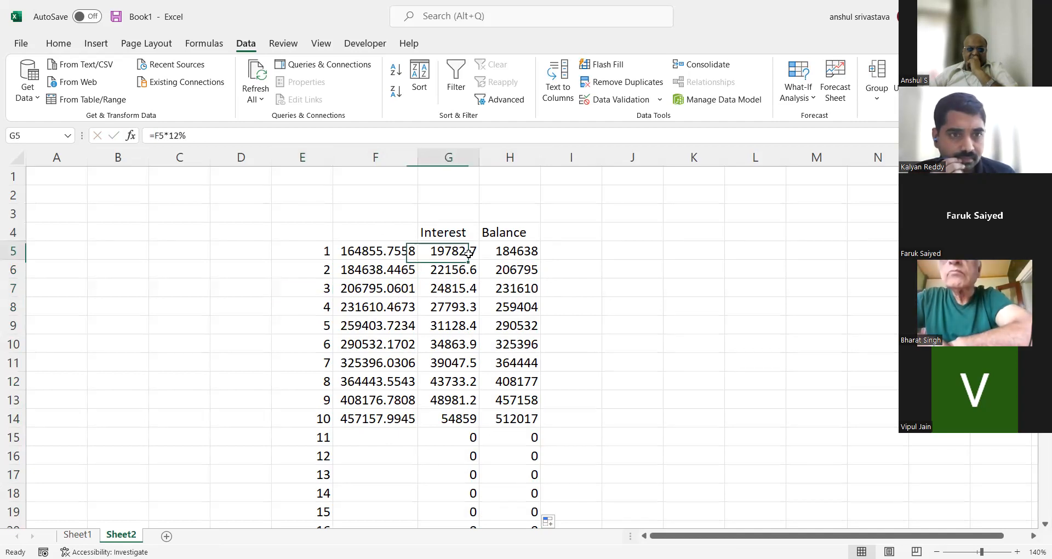
left_click(509, 249)
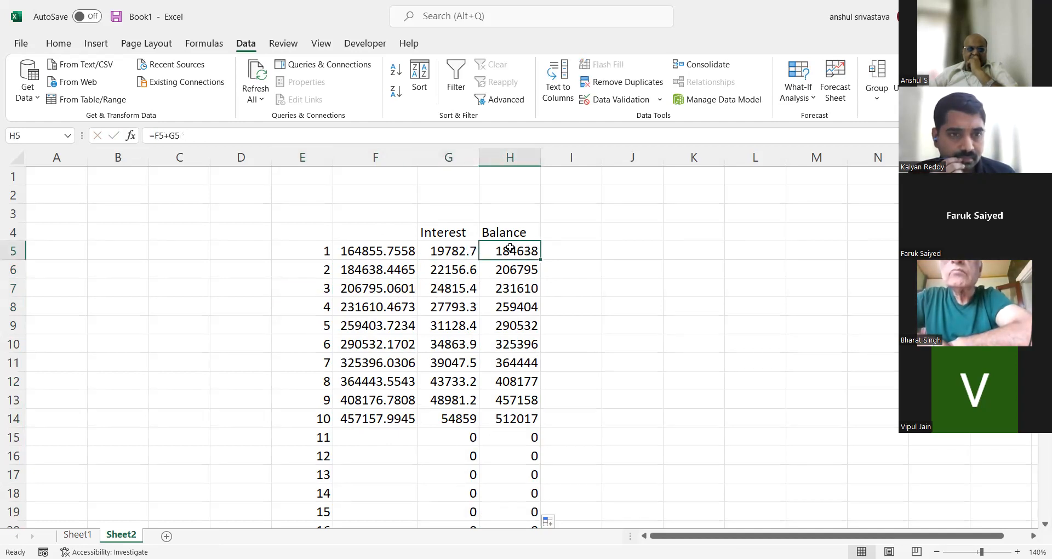
left_click(390, 271)
left_click(430, 266)
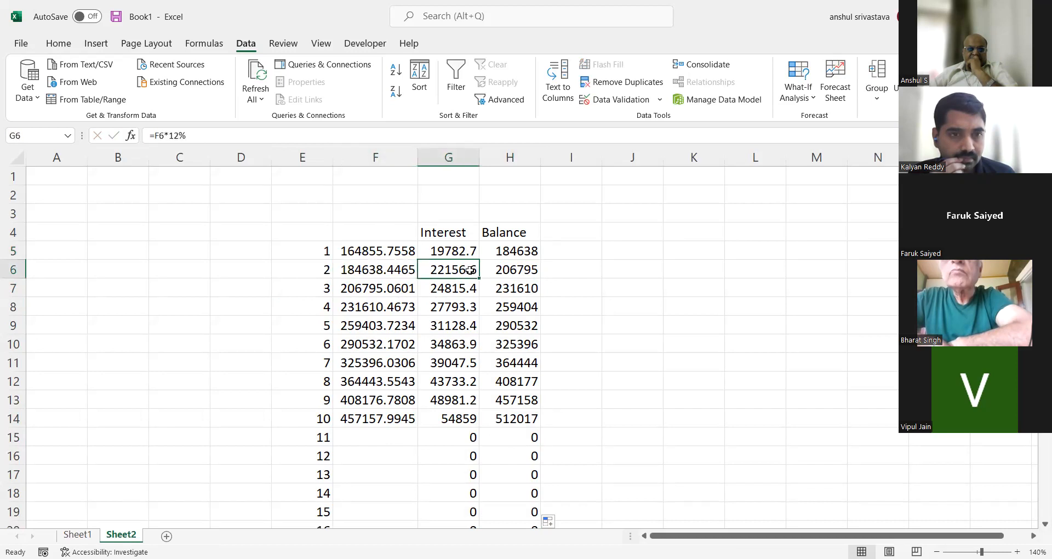
left_click(499, 272)
left_click(409, 285)
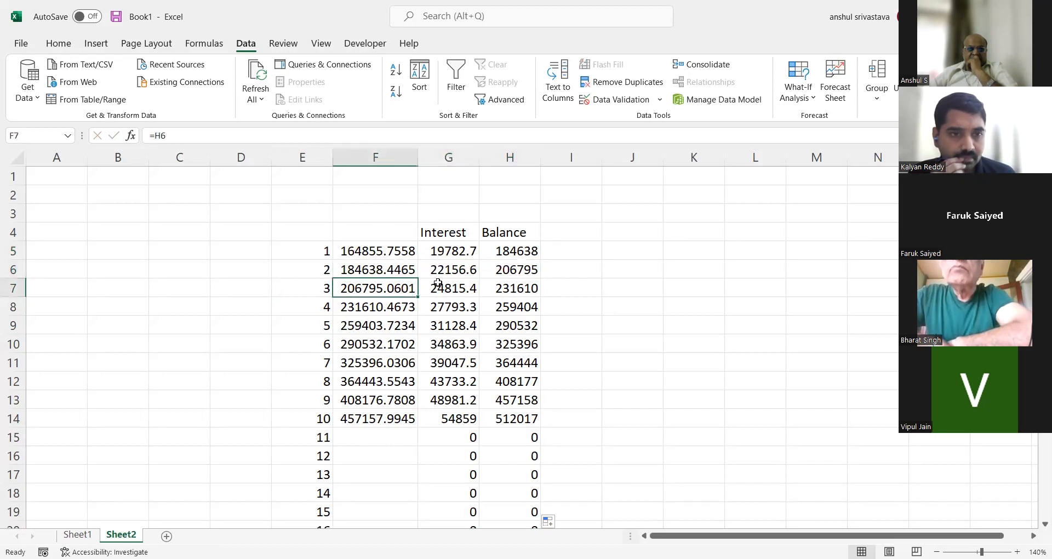
left_click(439, 282)
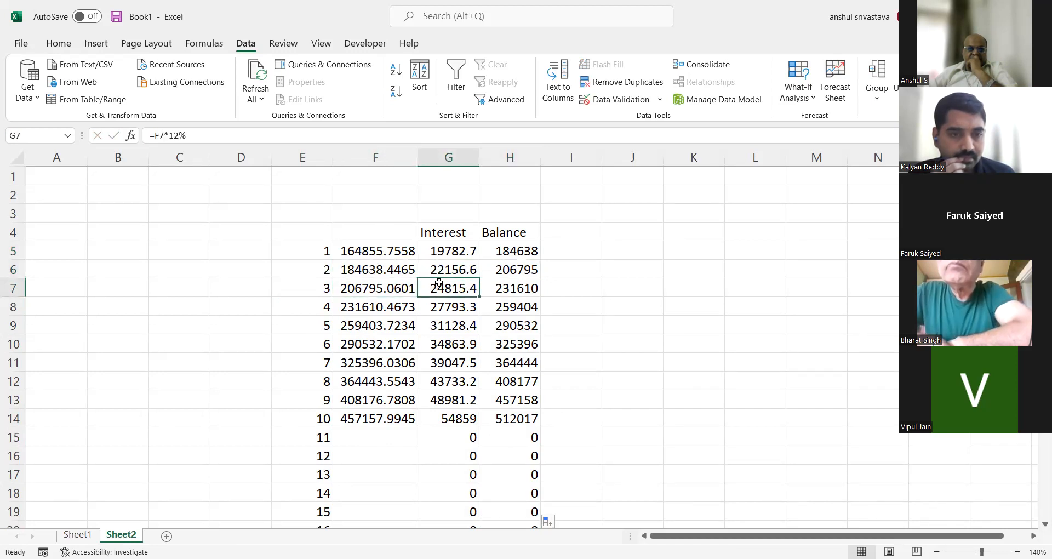
left_click(482, 287)
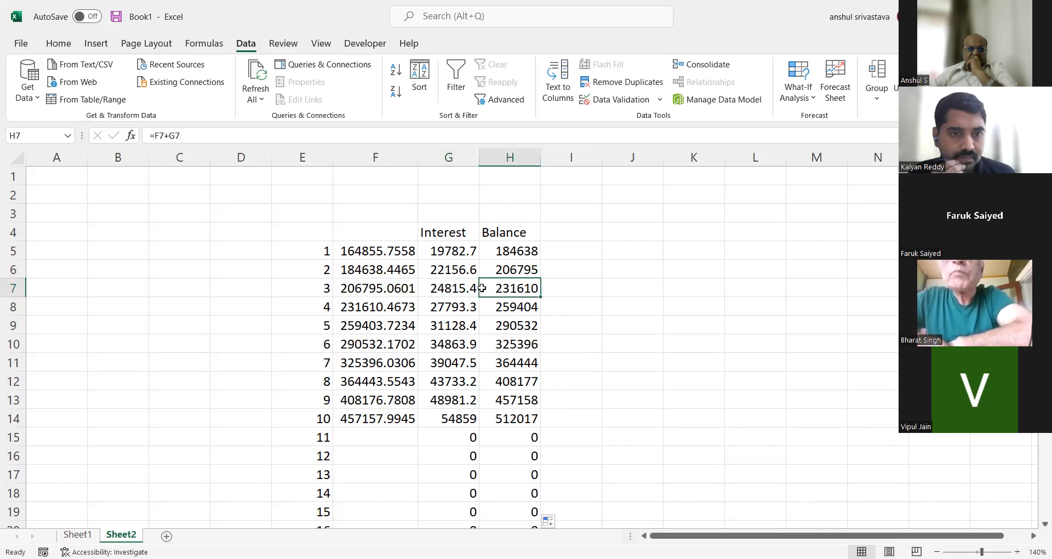
left_click(508, 417)
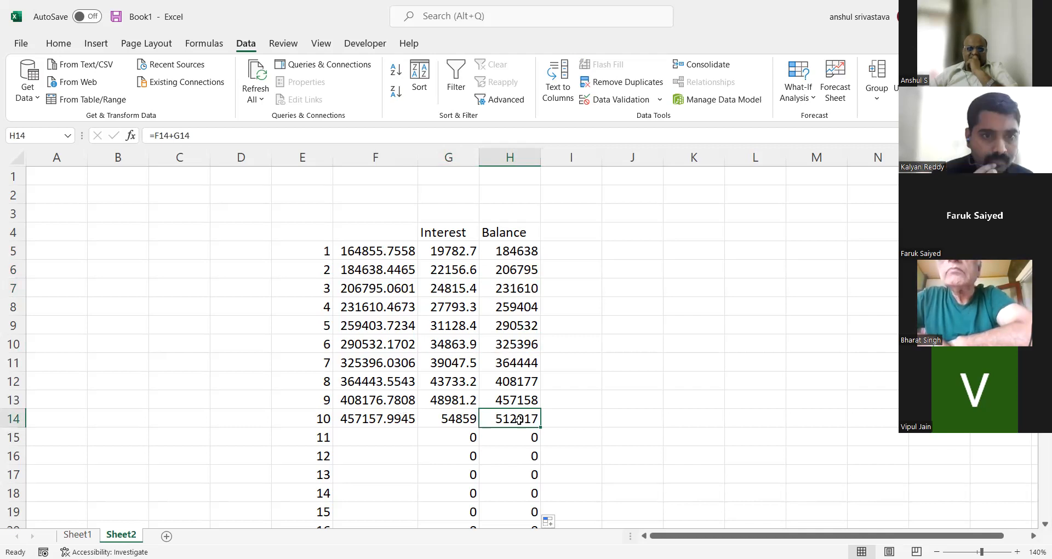
Step: Trace how each year's amount, interest and balance feed into the following year, from F5 through H8
left_click(387, 253)
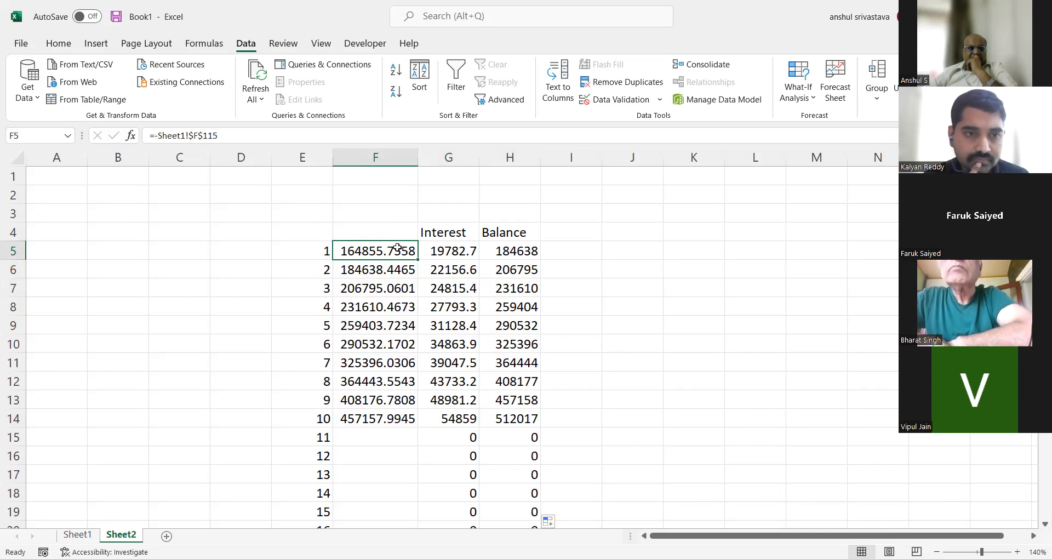
left_click(429, 249)
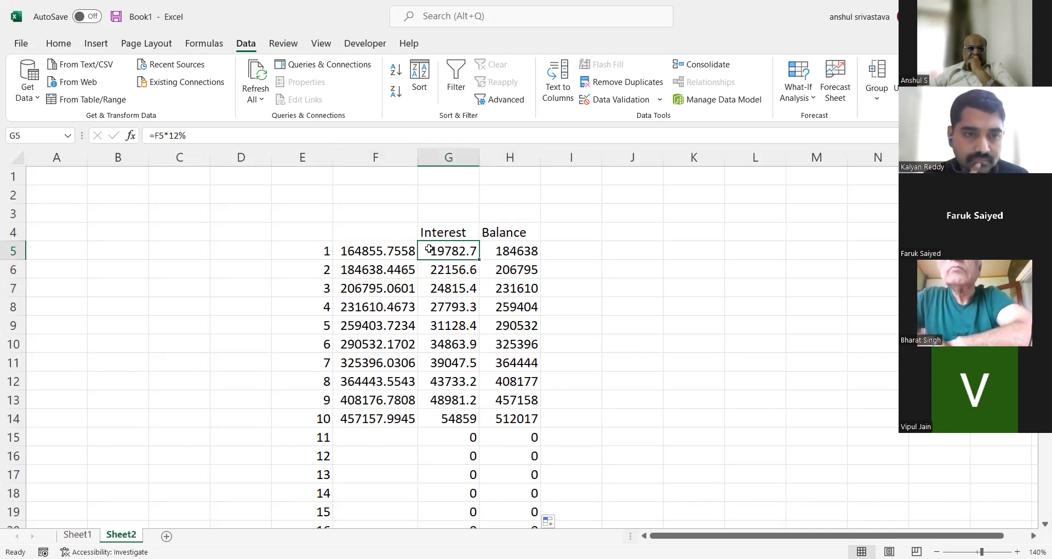
left_click(509, 254)
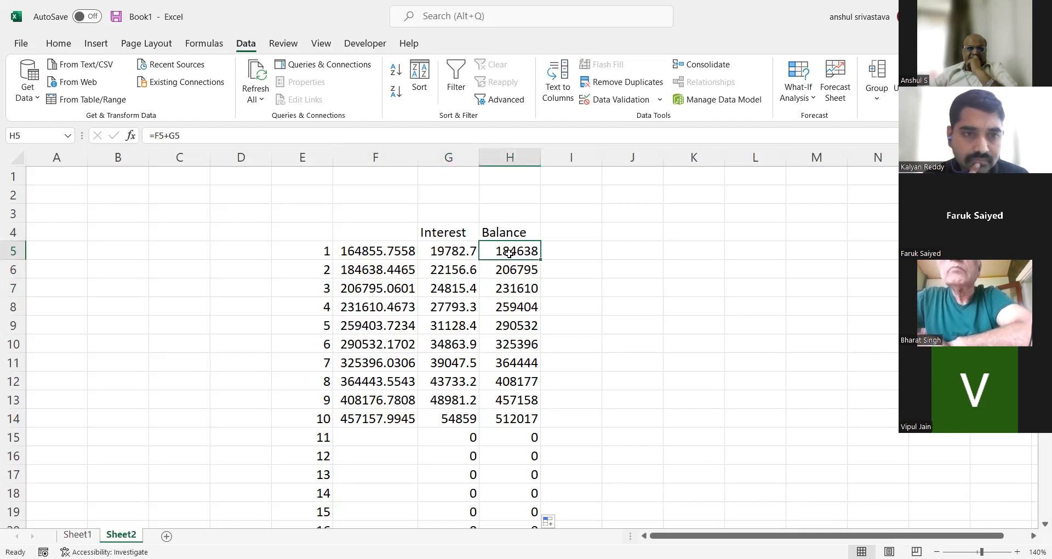
left_click(402, 269)
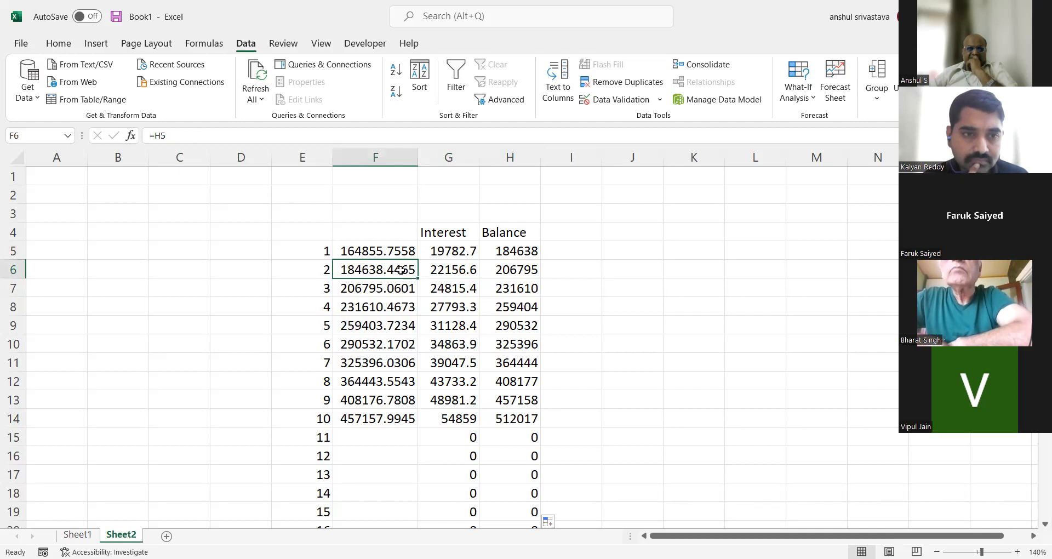
left_click(443, 263)
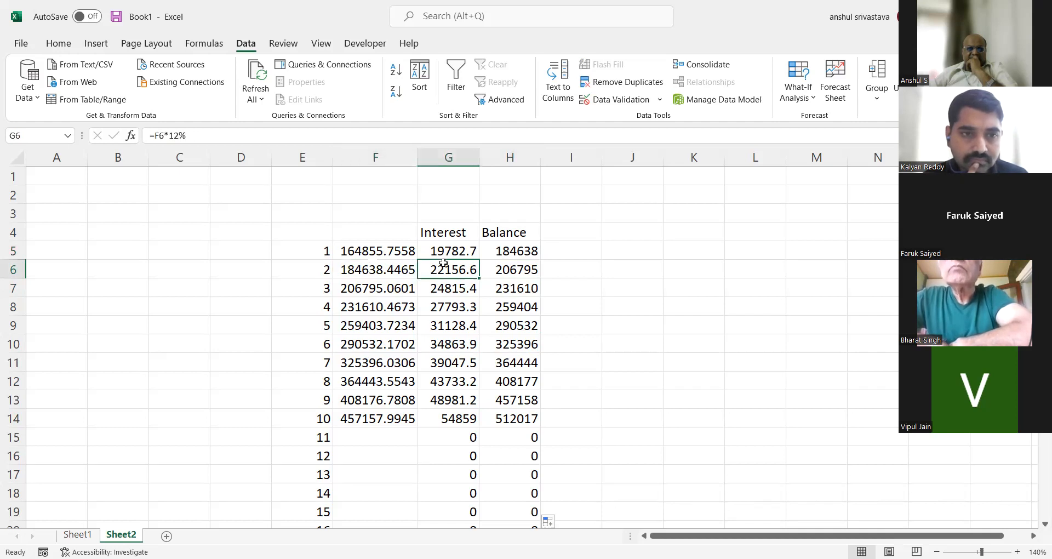
left_click(515, 267)
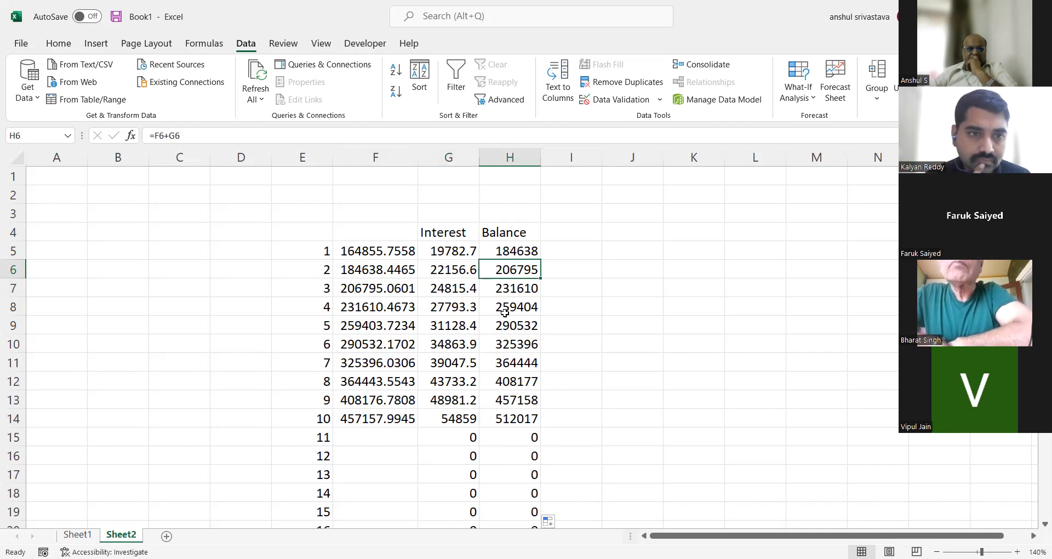
left_click(373, 290)
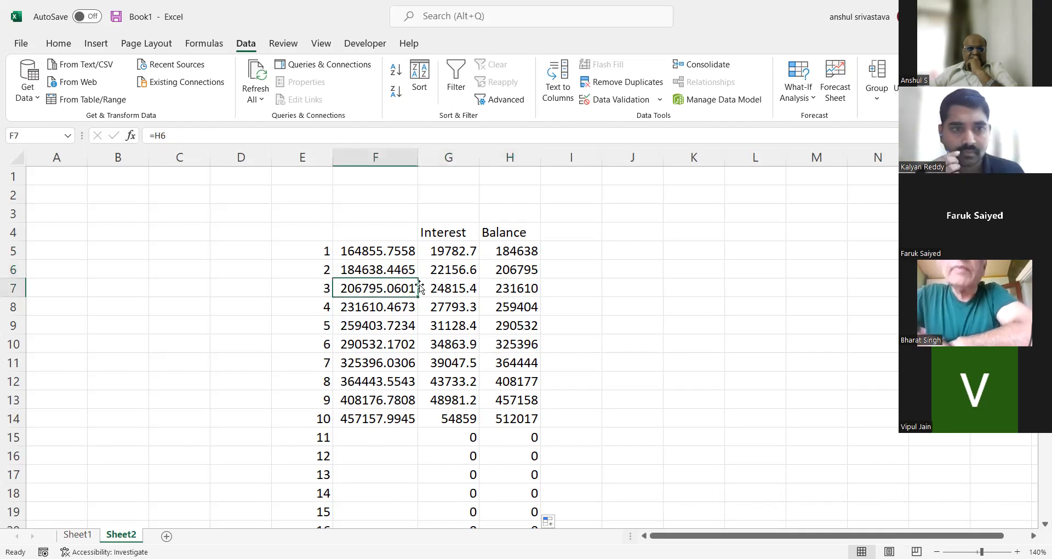
left_click(422, 288)
left_click(498, 284)
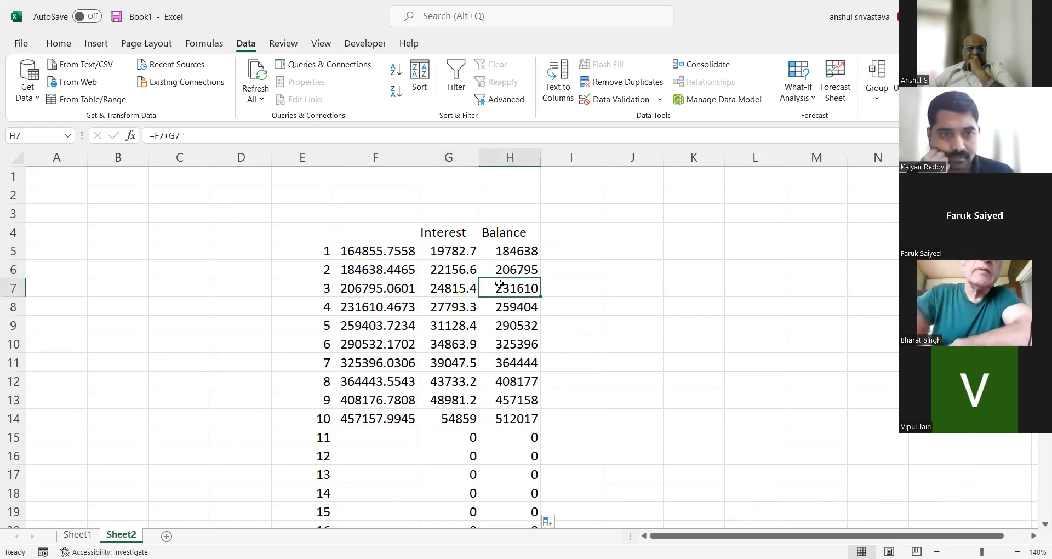
left_click(411, 300)
left_click(449, 304)
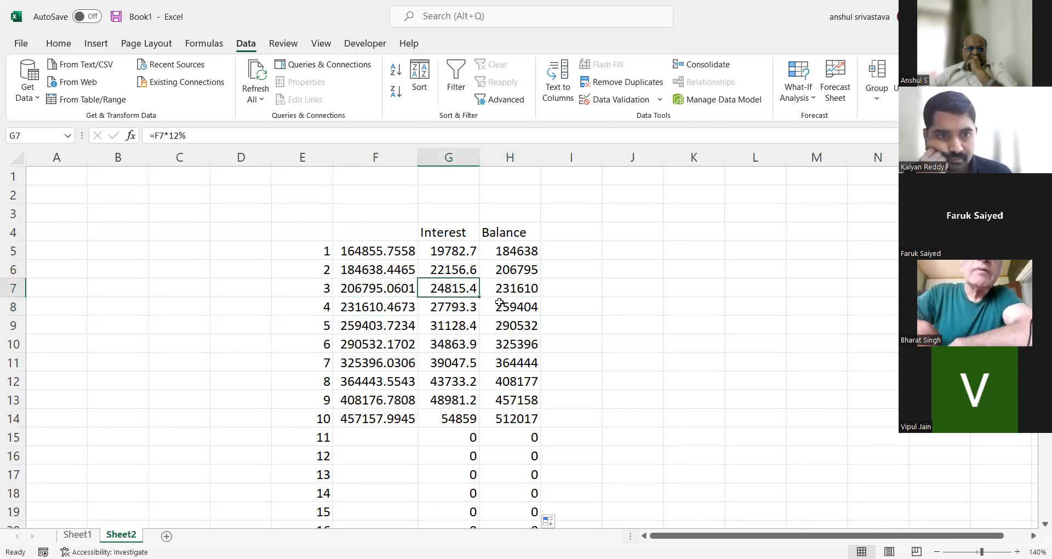
left_click(498, 306)
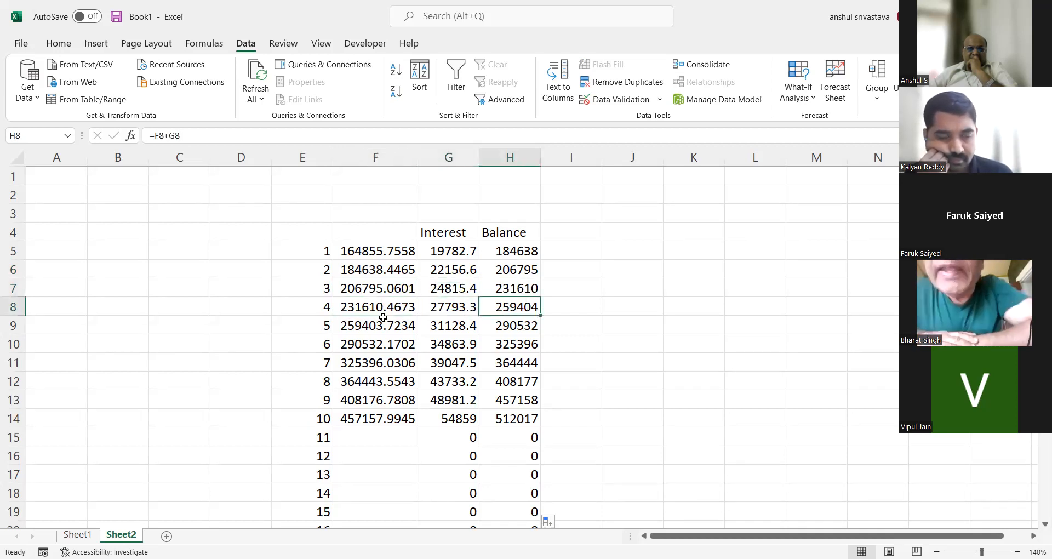
Step: Insert a blank column before column F on Sheet2 and give it the heading "Investemtn" in F4
left_click(380, 265)
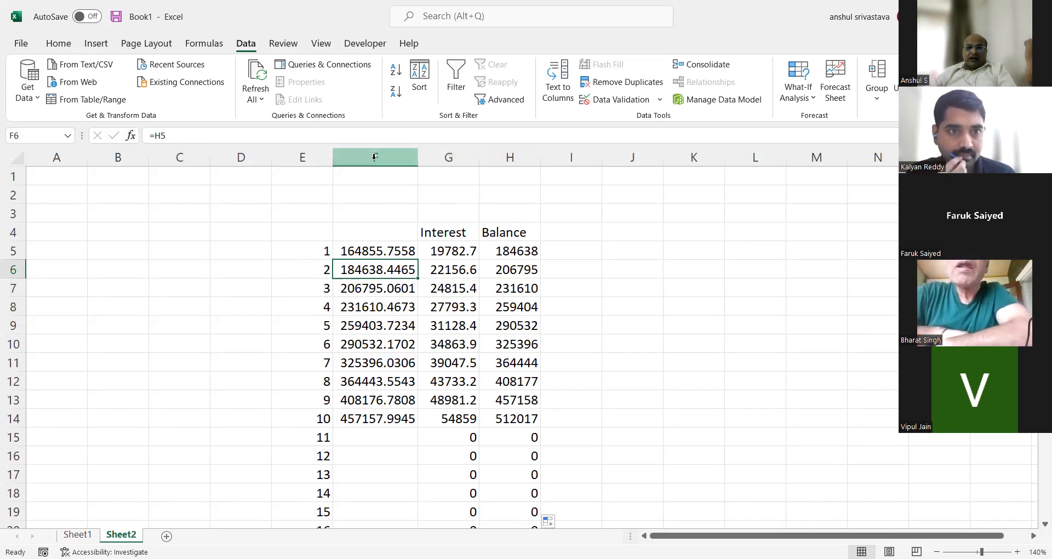
right_click(374, 157)
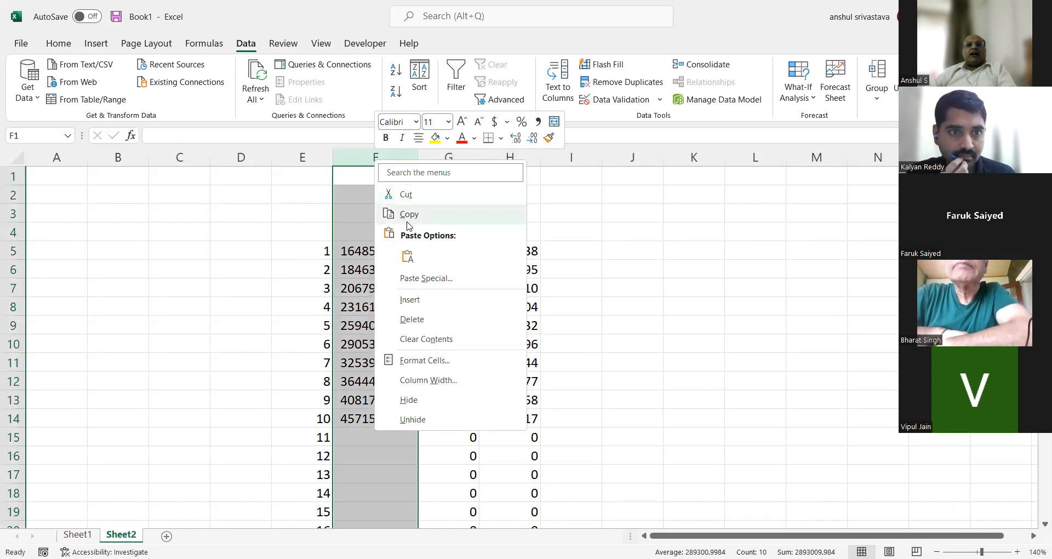
left_click(409, 299)
left_click(373, 244)
left_click(365, 219)
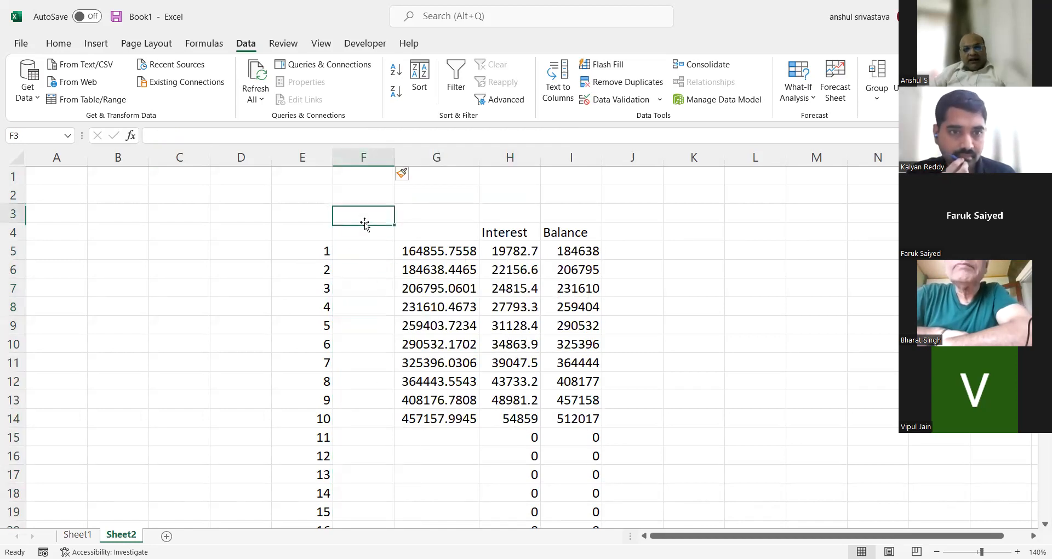
left_click(373, 238)
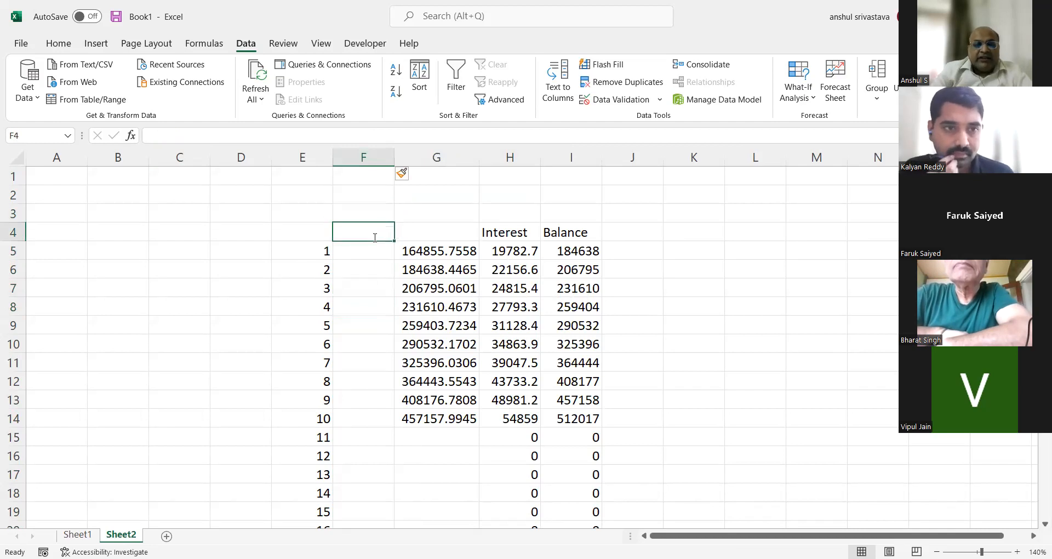
type("Investemtn")
key("Return")
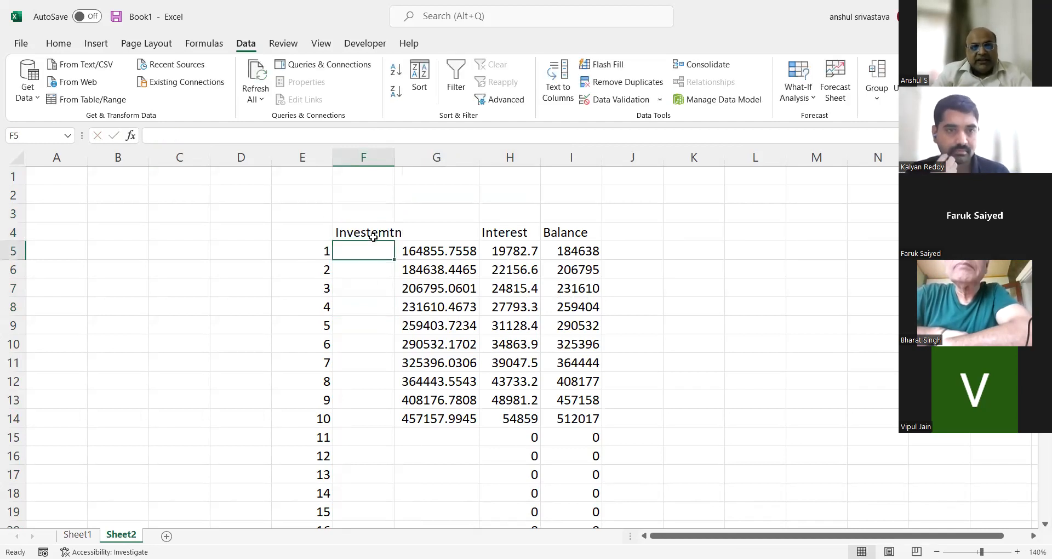
Step: Try to link the year 1 investment in F5 to the negated annual payment in Sheet1 cell F115
type("=")
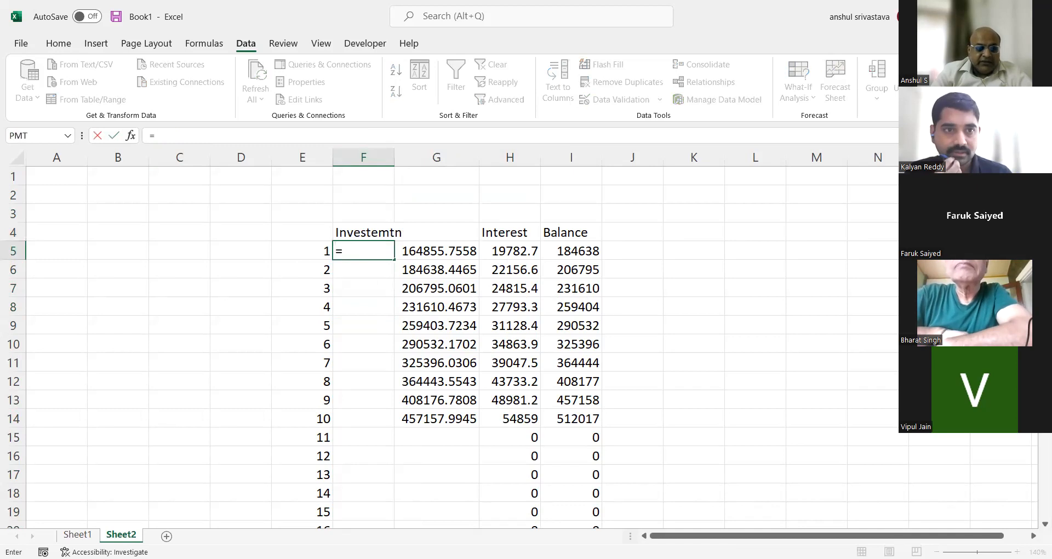
key("ctrl+Page_Up")
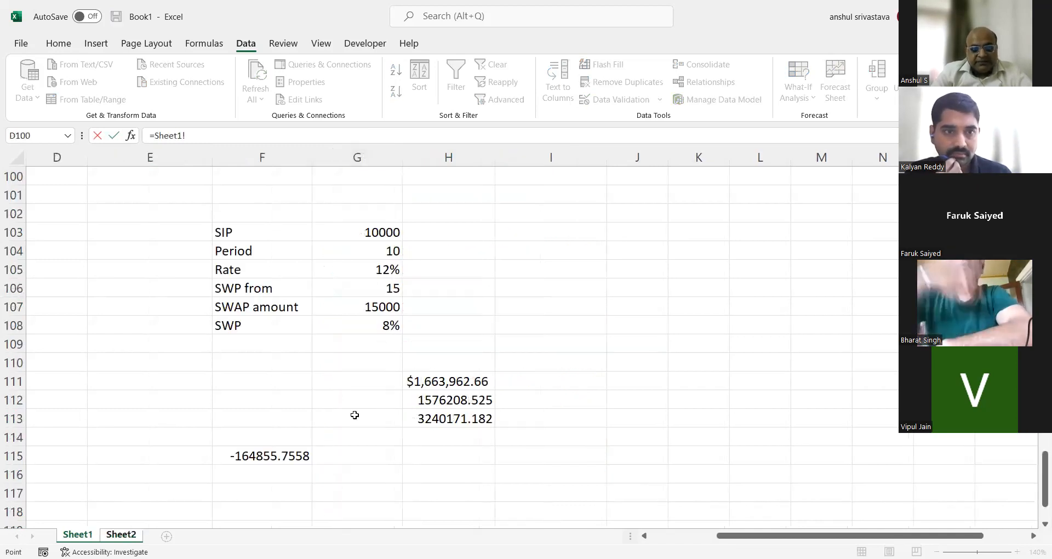
type("-")
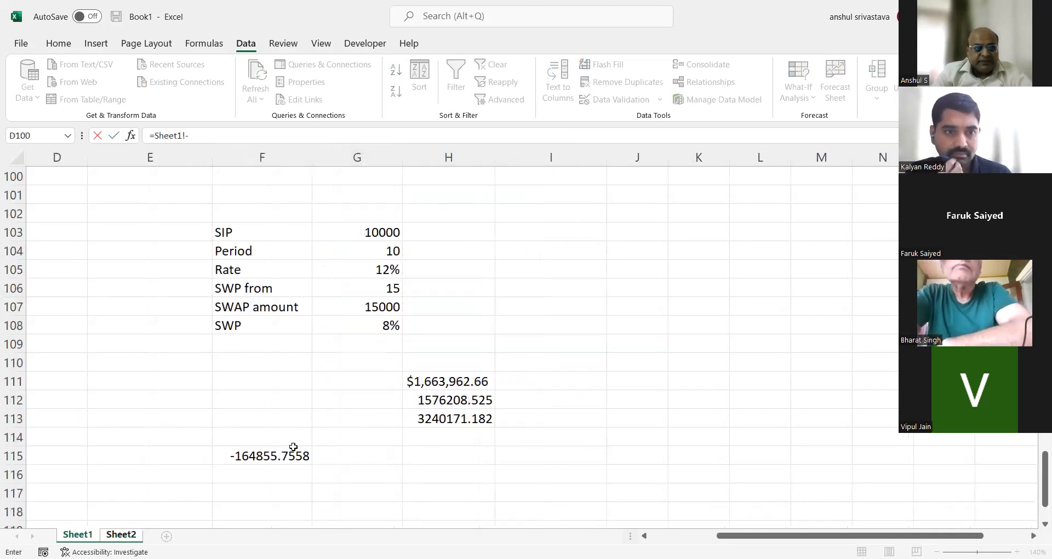
key("BackSpace")
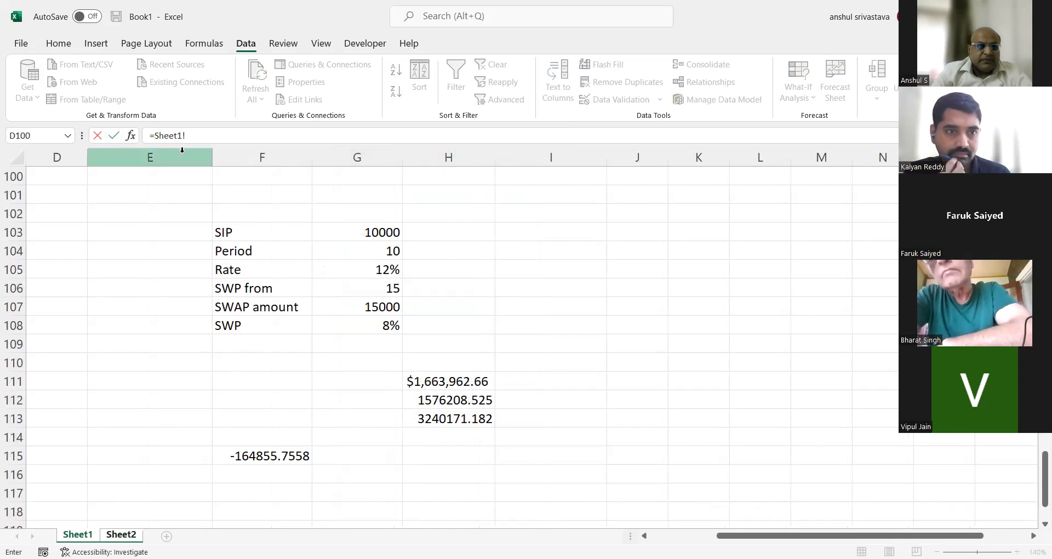
left_click(154, 136)
type("-")
left_click(262, 456)
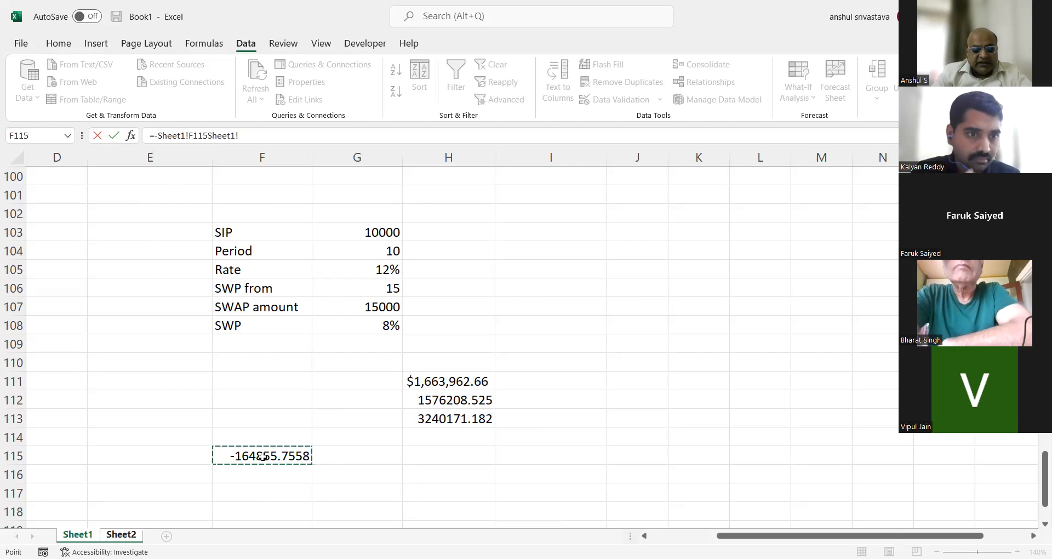
key("Return")
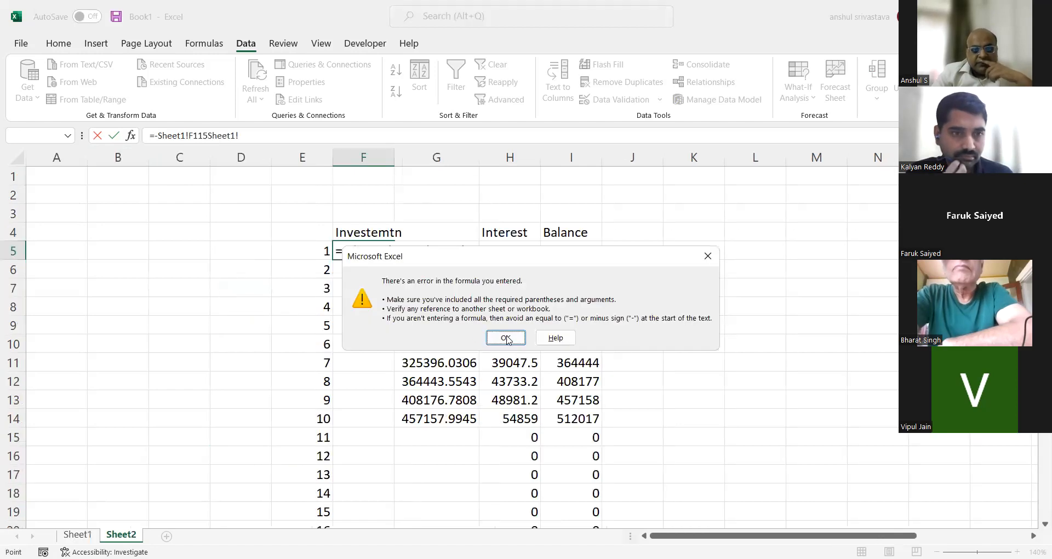
left_click(506, 338)
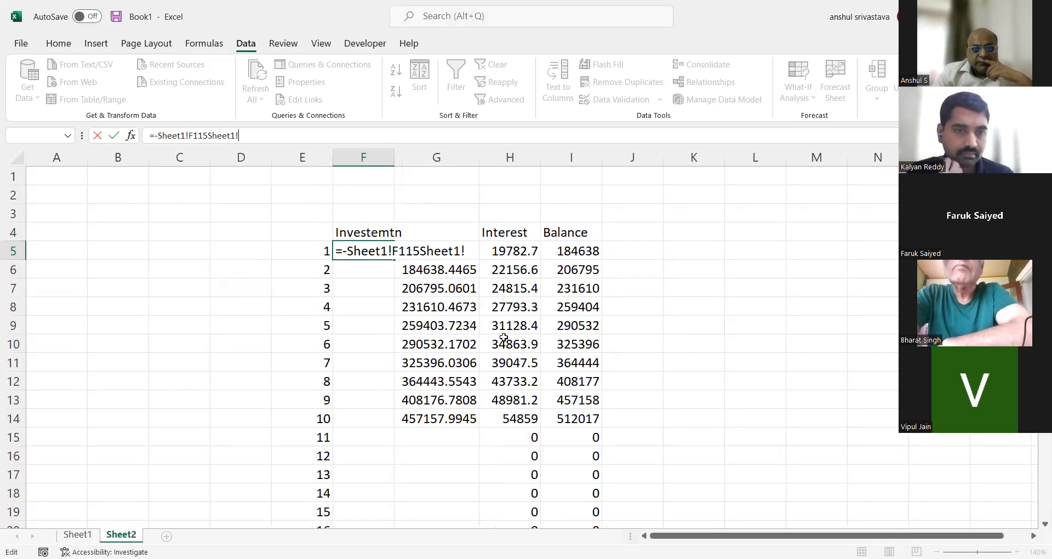
key("Return")
key("Return")
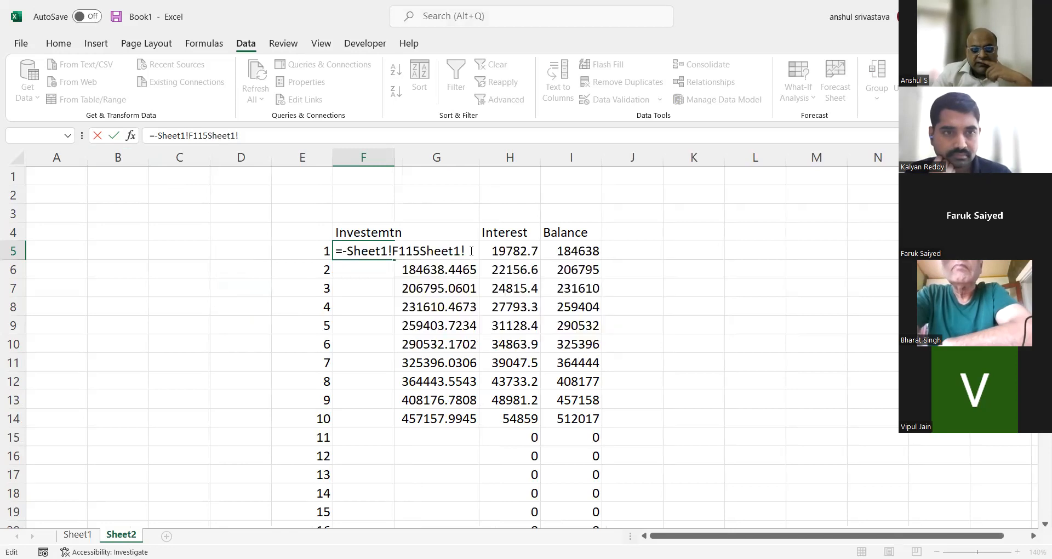
Step: Remove the faulty sheet references from the F5 formula and re-enter it as =-Sheet1!F115
key("BackSpace")
key("BackSpace")
key("BackSpace")
key("BackSpace")
key("BackSpace")
key("BackSpace")
key("BackSpace")
key("BackSpace")
key("BackSpace")
key("BackSpace")
key("BackSpace")
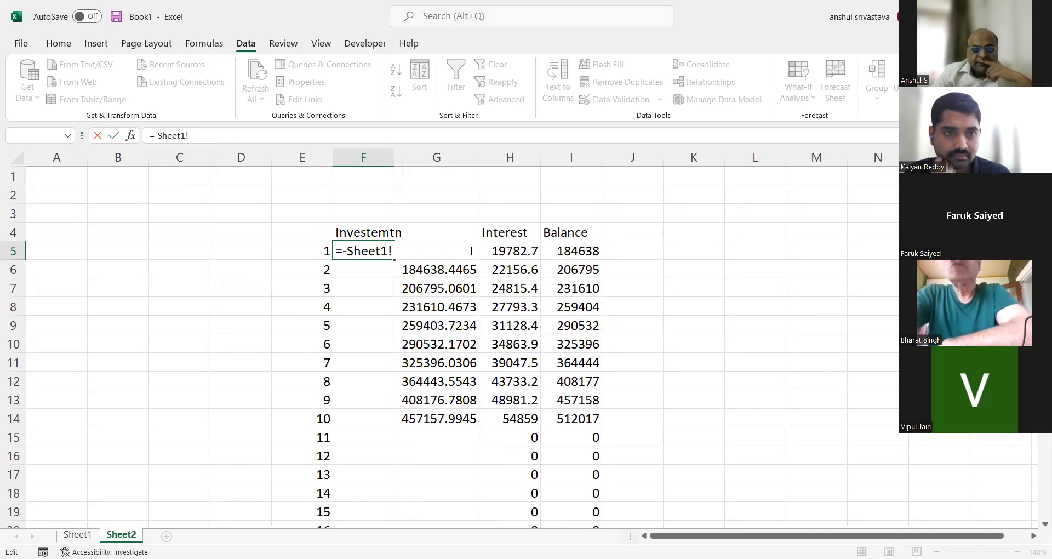
key("BackSpace")
key("BackSpace")
key("BackSpace")
key("BackSpace")
key("BackSpace")
key("BackSpace")
left_click(77, 534)
left_click(258, 448)
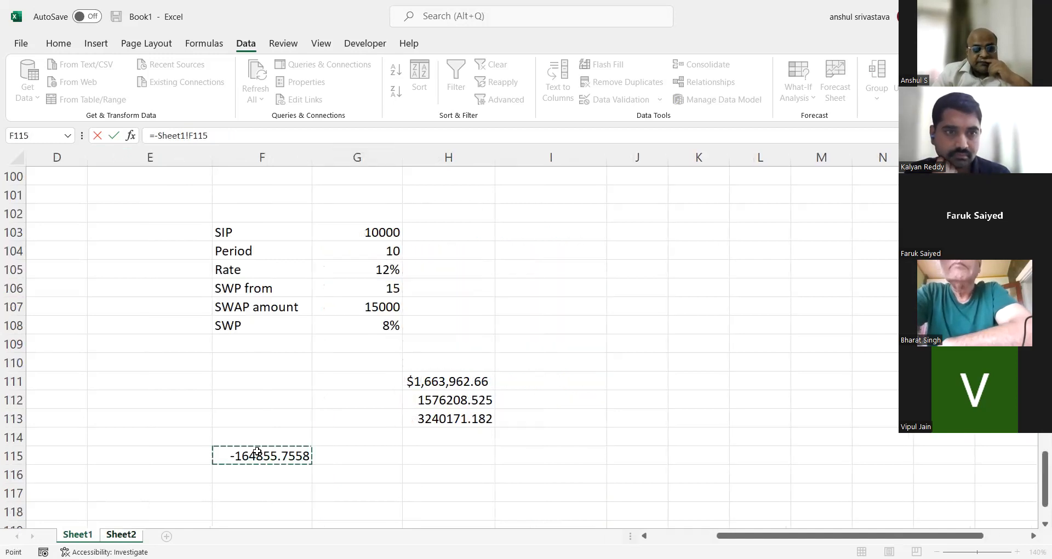
key("Return")
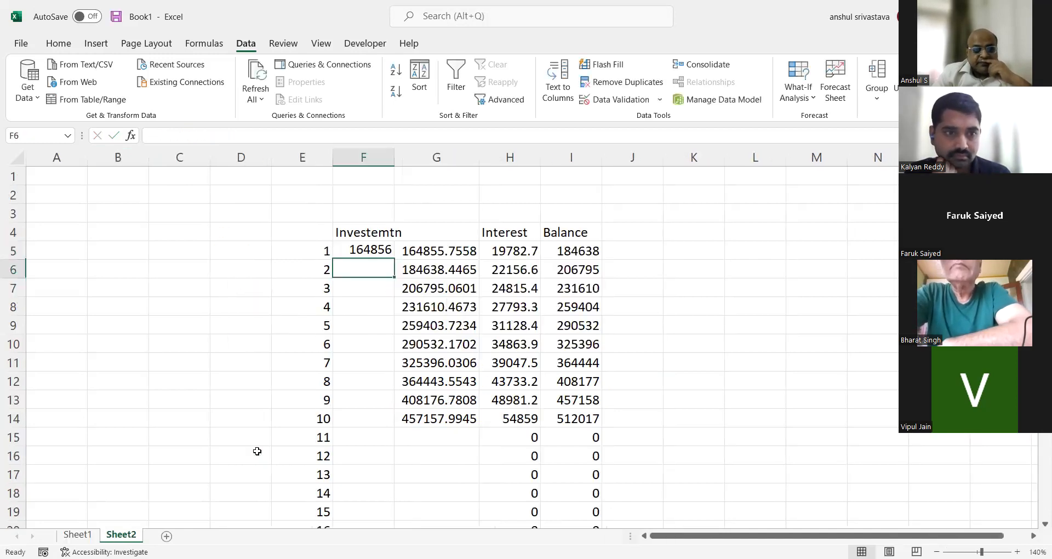
Step: Change the year 2 amount in G6 to =I5+$F$5 and fill the formula down through G14
left_click(418, 250)
left_click(242, 136)
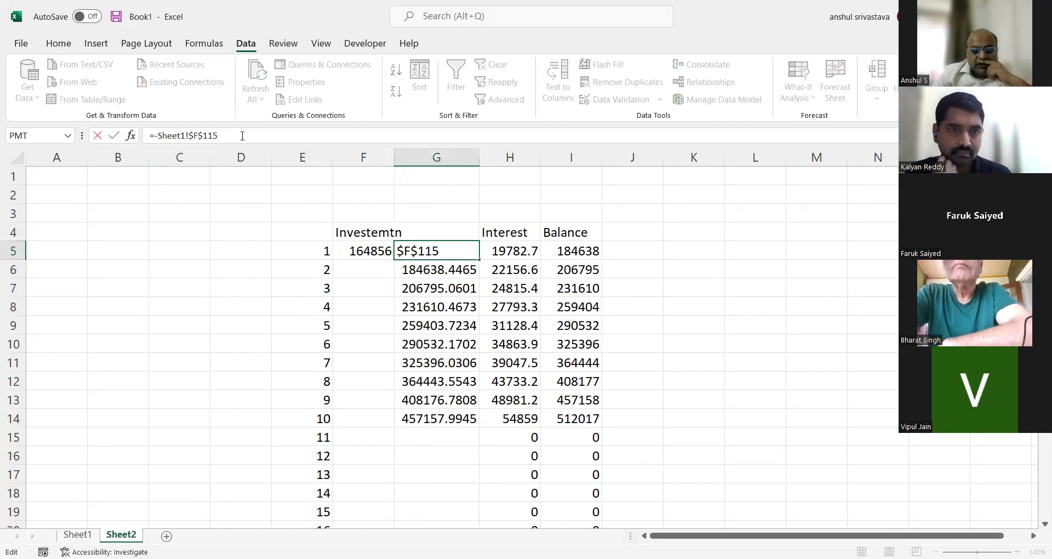
key("Return")
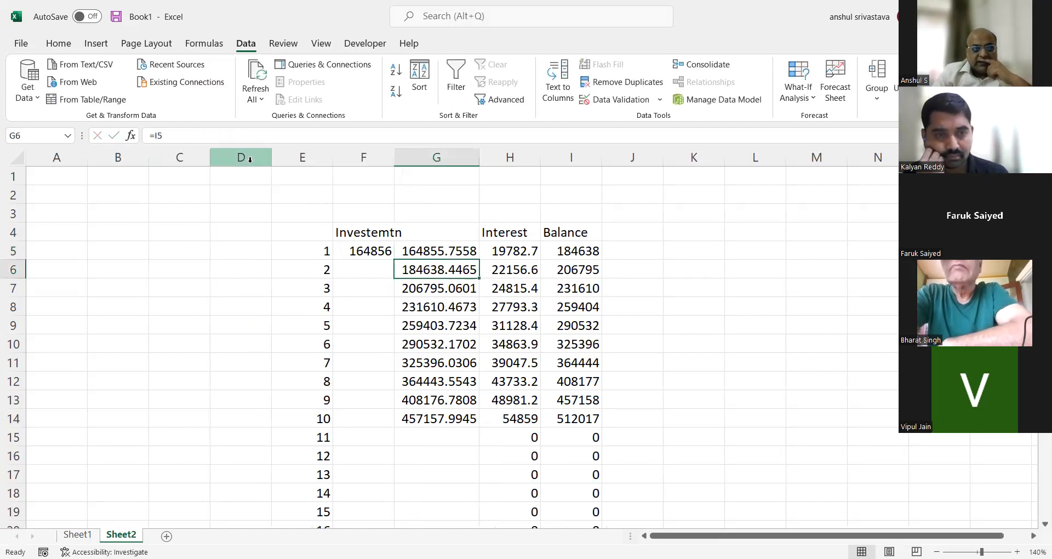
left_click(209, 138)
type("+")
left_click(365, 251)
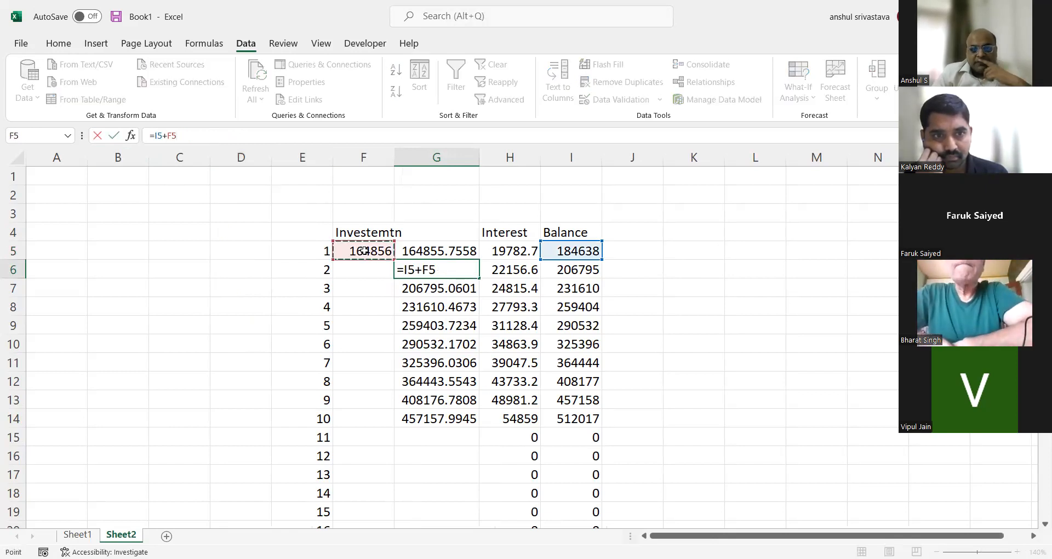
key("F4")
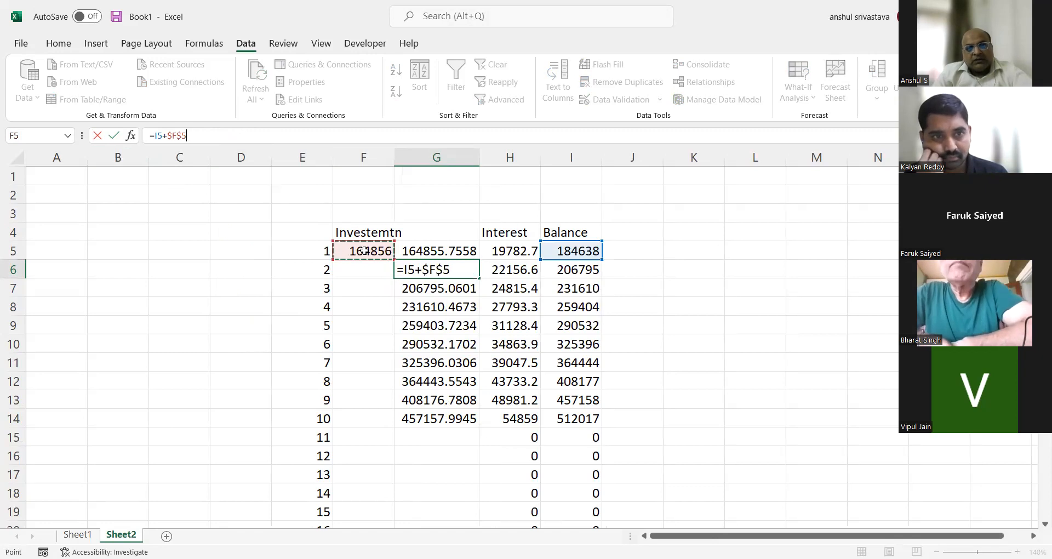
key("Return")
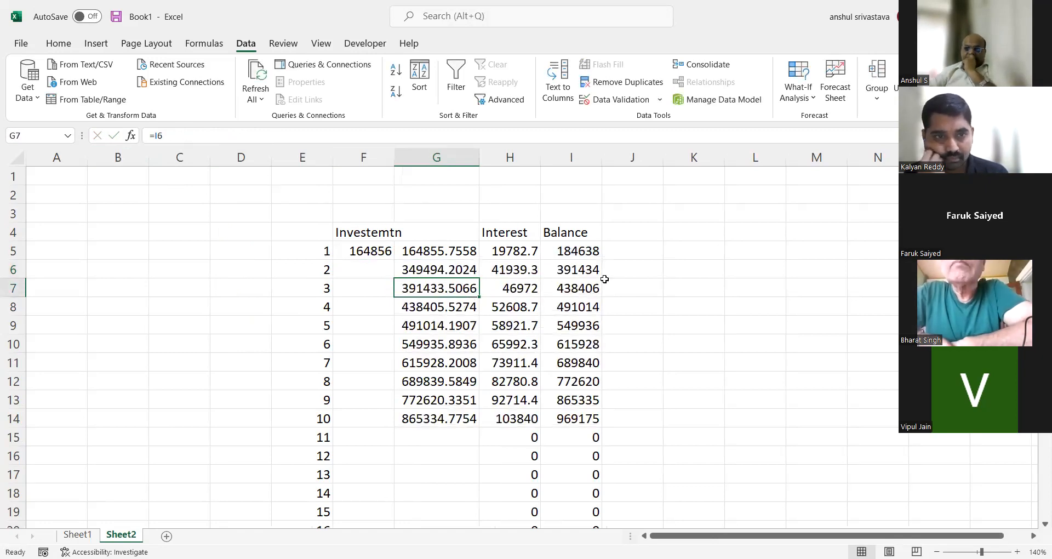
left_click(474, 274)
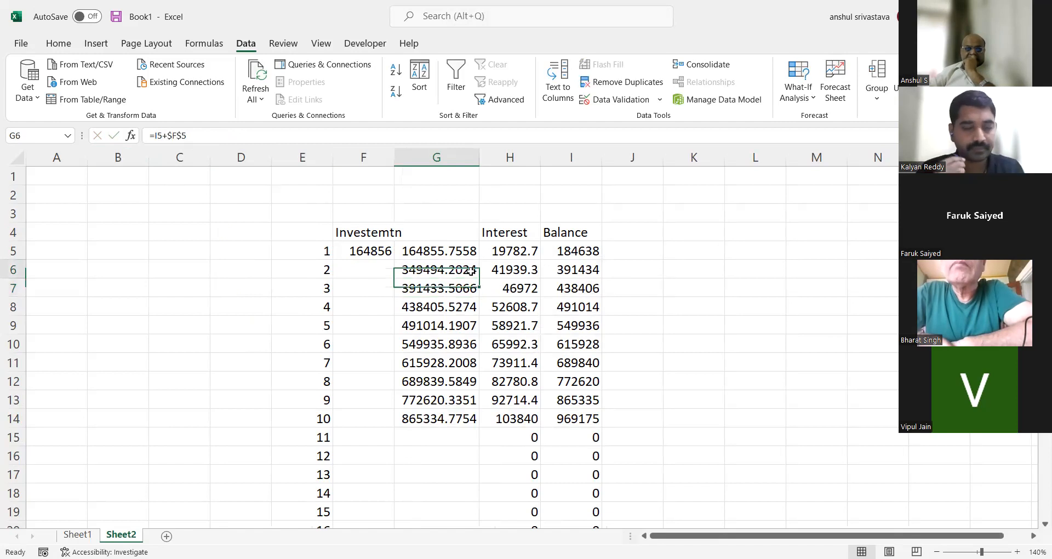
left_click_drag(478, 276, 478, 425)
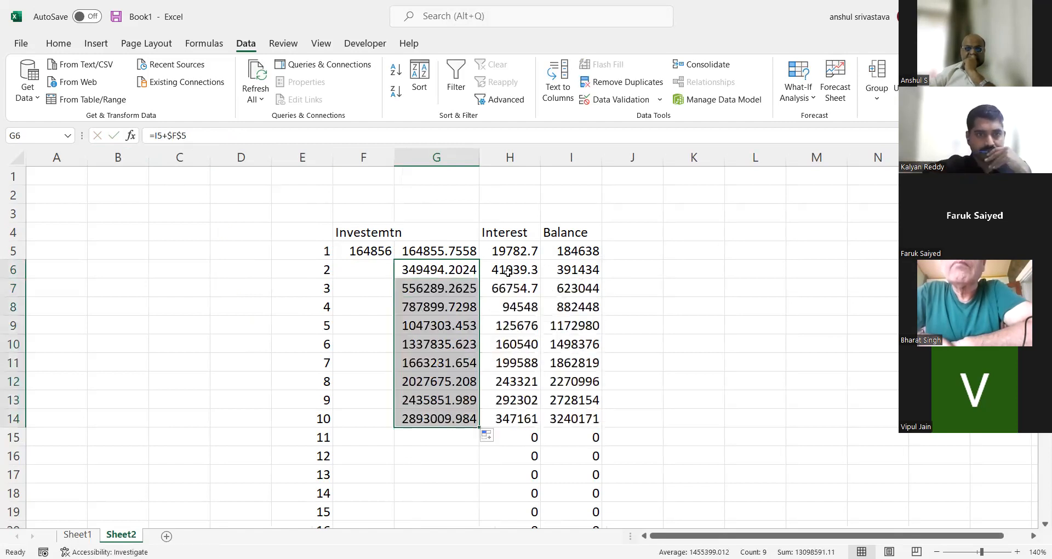
Step: Refill the interest formula from H6 and the balance formula from I6 down to the last year of the schedule
left_click(523, 274)
double_click(542, 277)
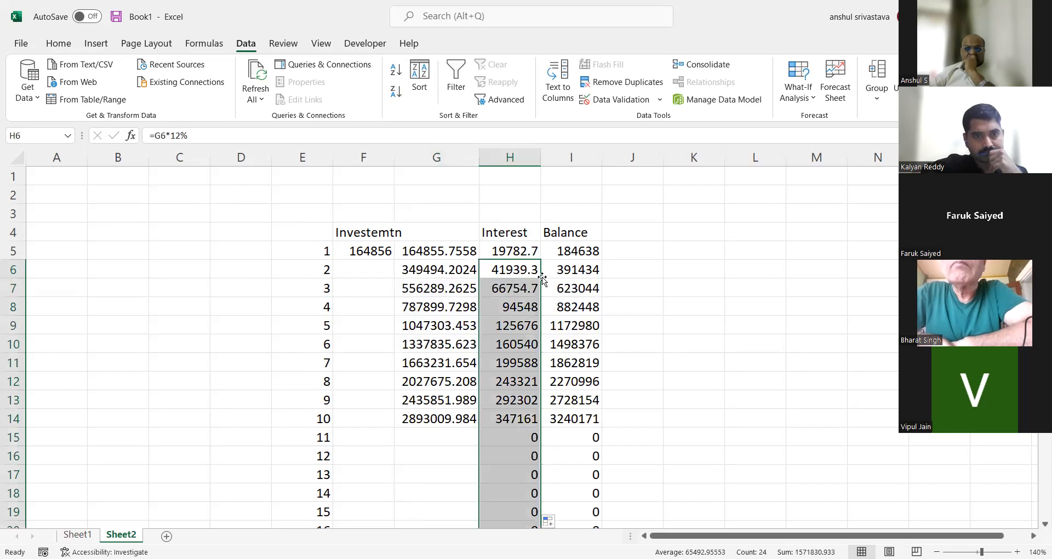
left_click(571, 273)
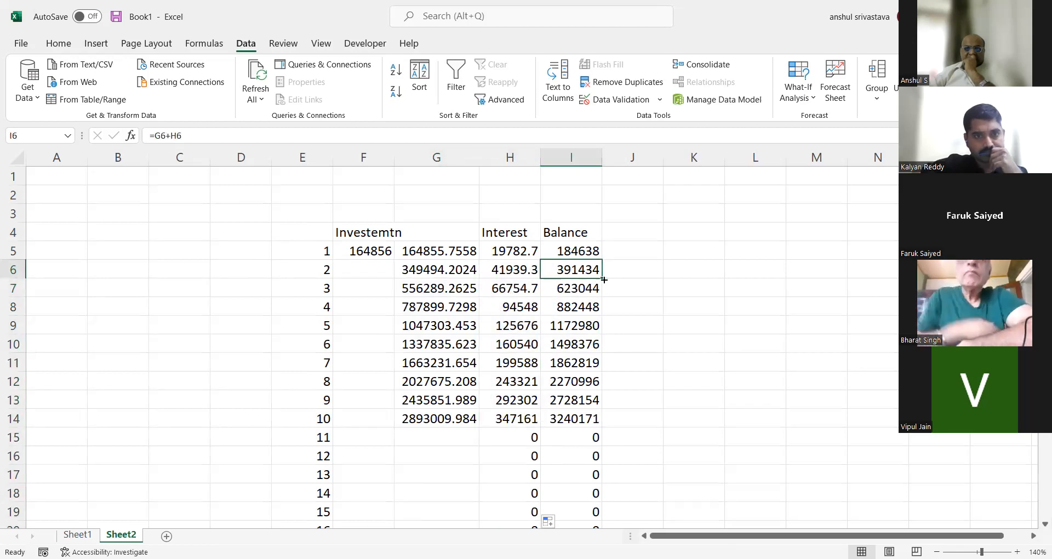
double_click(604, 279)
left_click(547, 344)
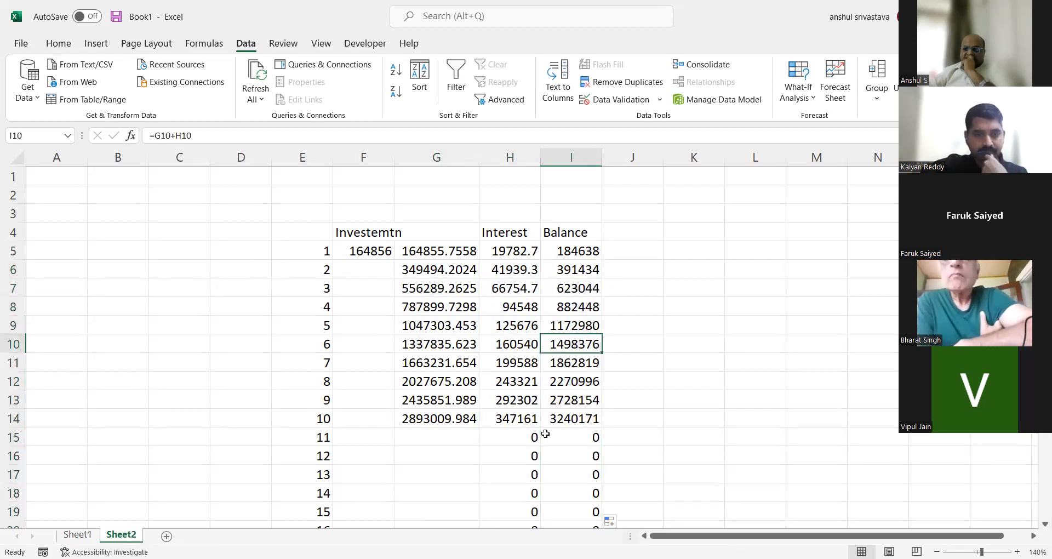
left_click(367, 442)
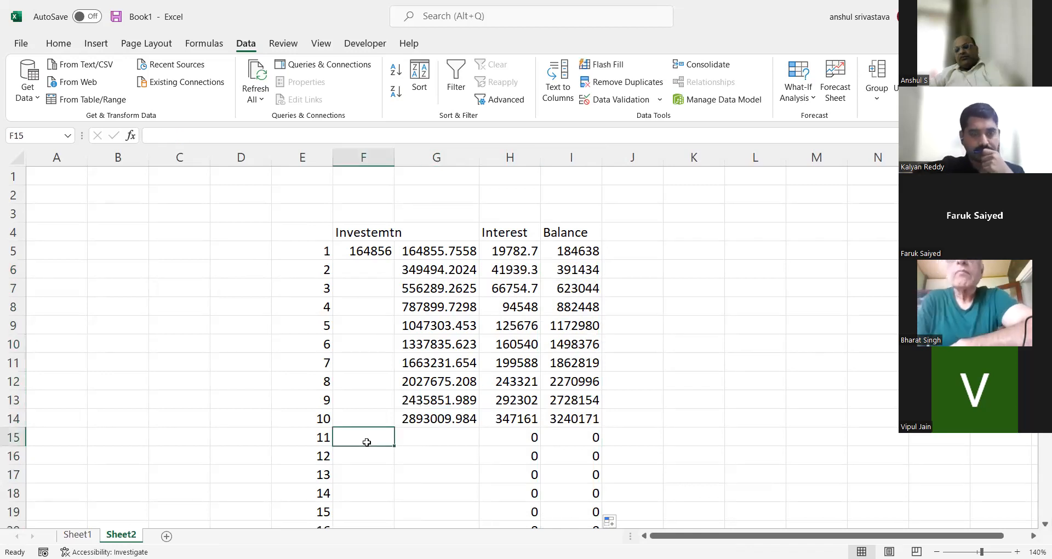
left_click(428, 441)
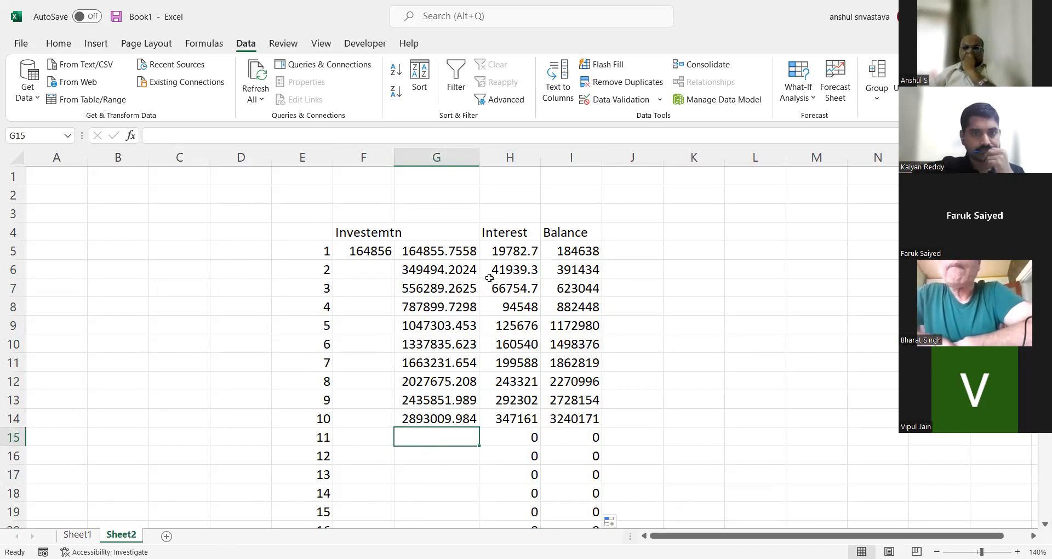
Step: Insert a blank column before the Balance column and head it "Withdrawal" in I4
left_click(559, 157)
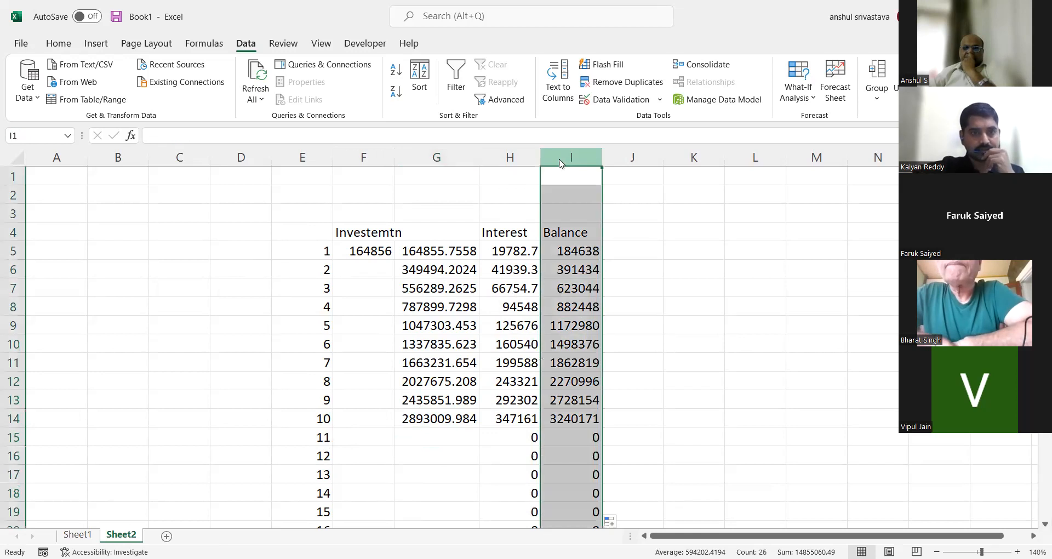
right_click(560, 162)
left_click(590, 300)
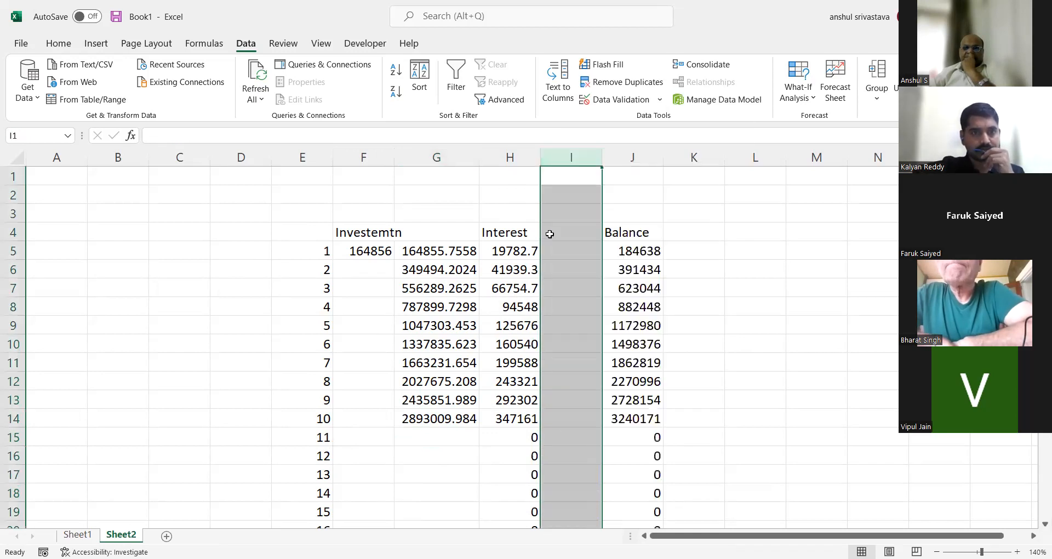
left_click(549, 234)
type("Withdrwa")
key("BackSpace")
key("BackSpace")
key("BackSpace")
key("BackSpace")
type("awal")
key("Return")
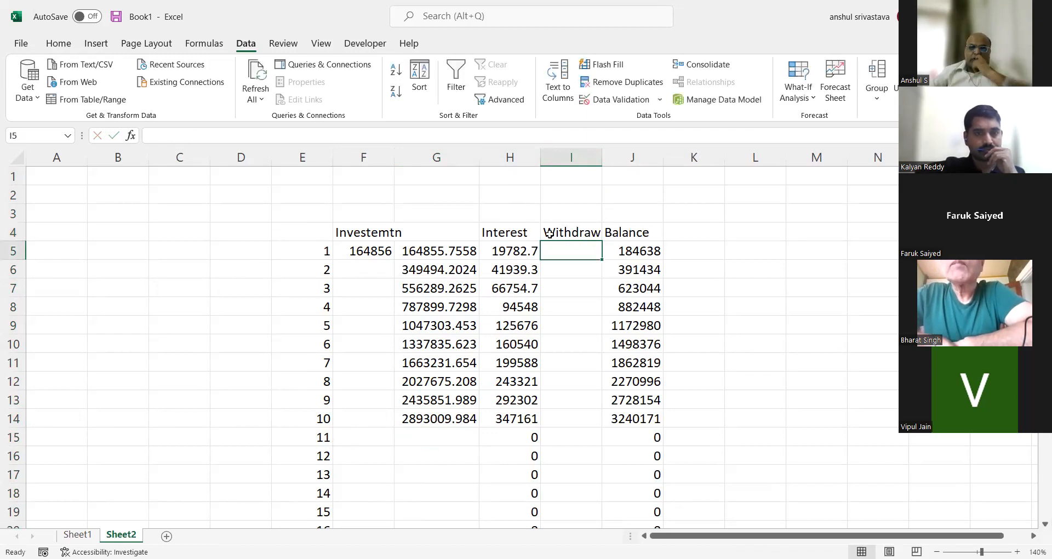
Step: Enter 0 as the withdrawal for years 1 to 10, in cells I5 through I14
type("0")
key("Return")
type("0")
key("Return")
type("0")
key("Return")
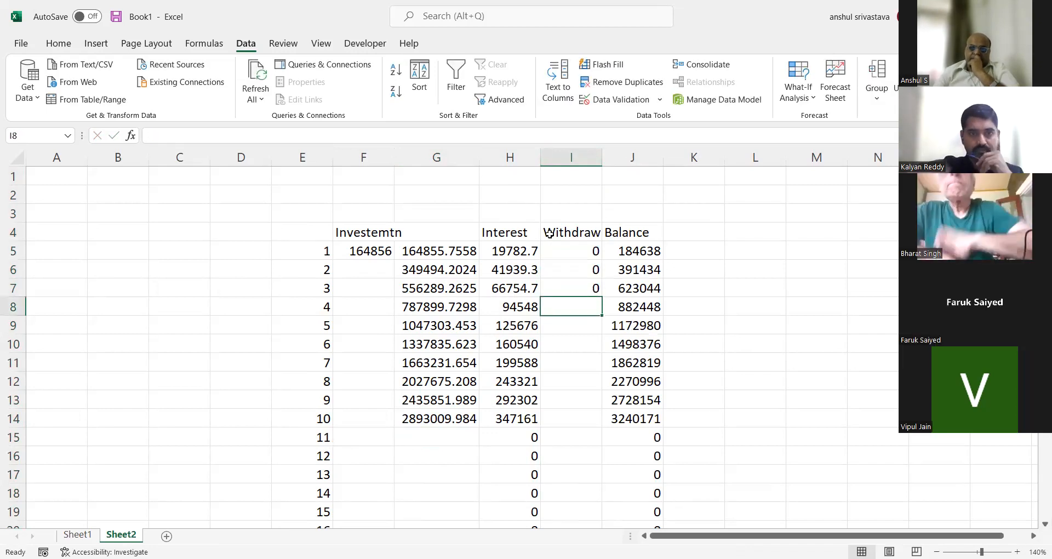
left_click_drag(592, 250, 564, 424)
Step: Enter =180000 as the year 11 withdrawal in I15 and fill it down through year 25 in I29
left_click(558, 438)
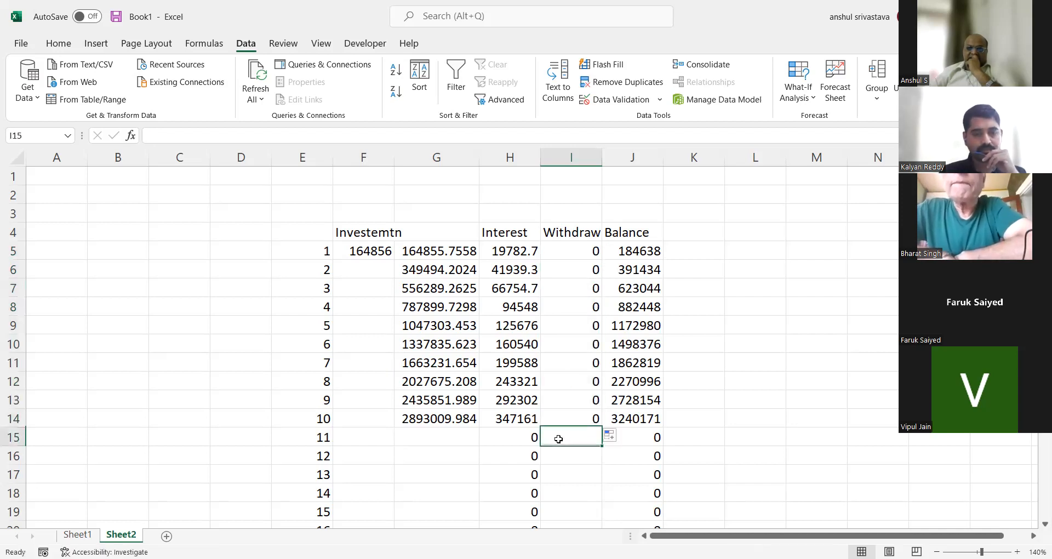
type("=180000")
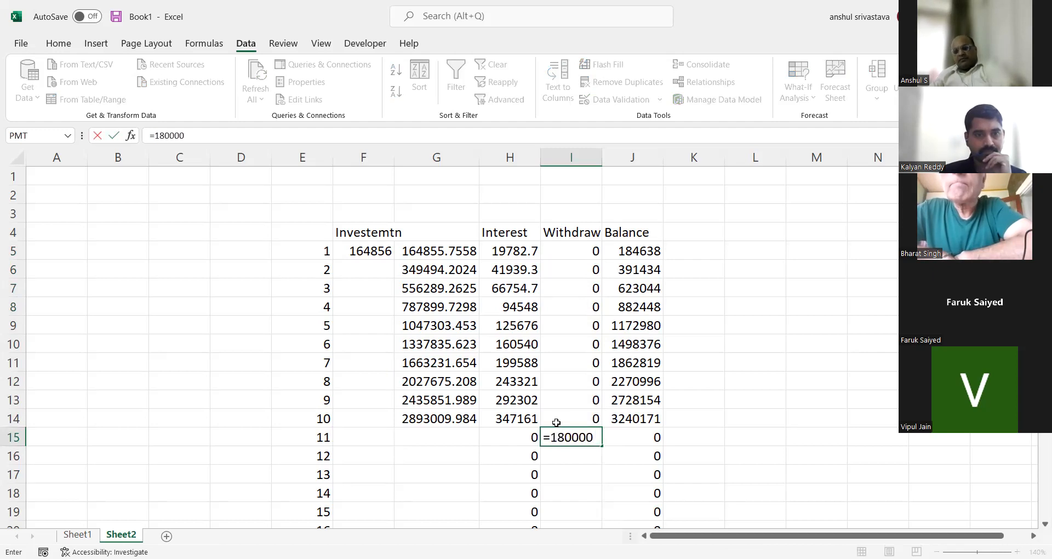
key("Return")
scroll(585, 390, "down", 1)
left_click(585, 382)
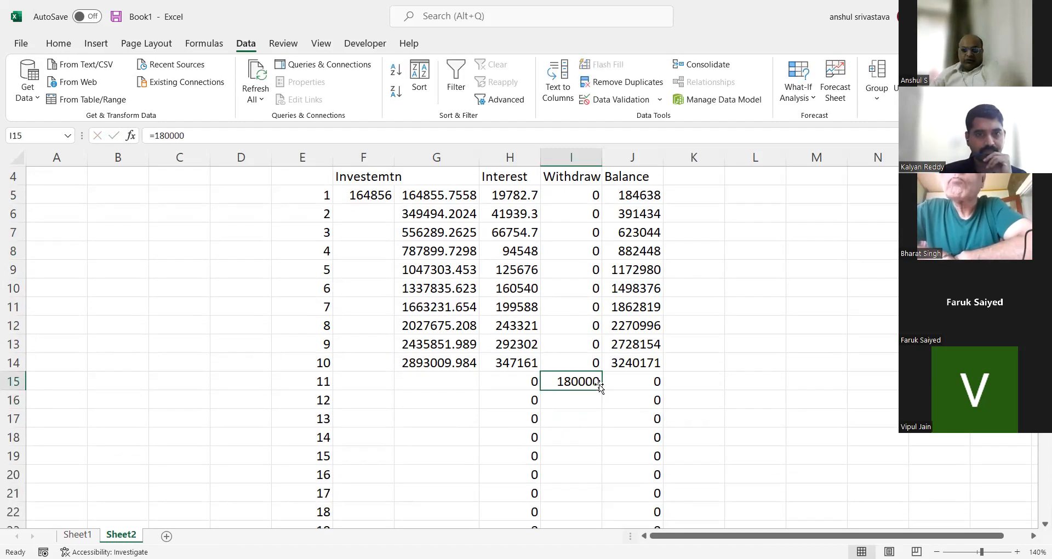
left_click_drag(604, 389, 559, 500)
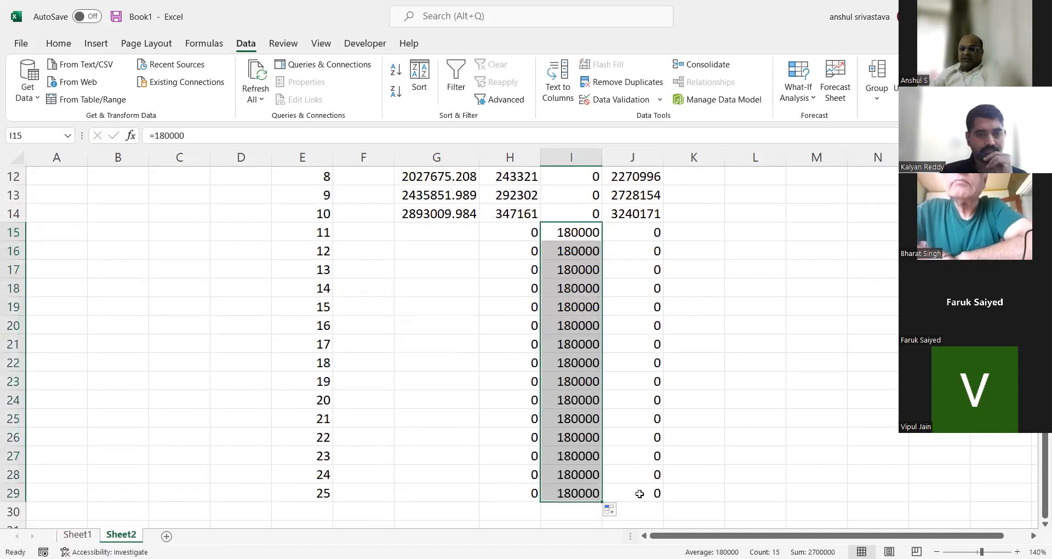
left_click(640, 494)
scroll(658, 482, "up", 3)
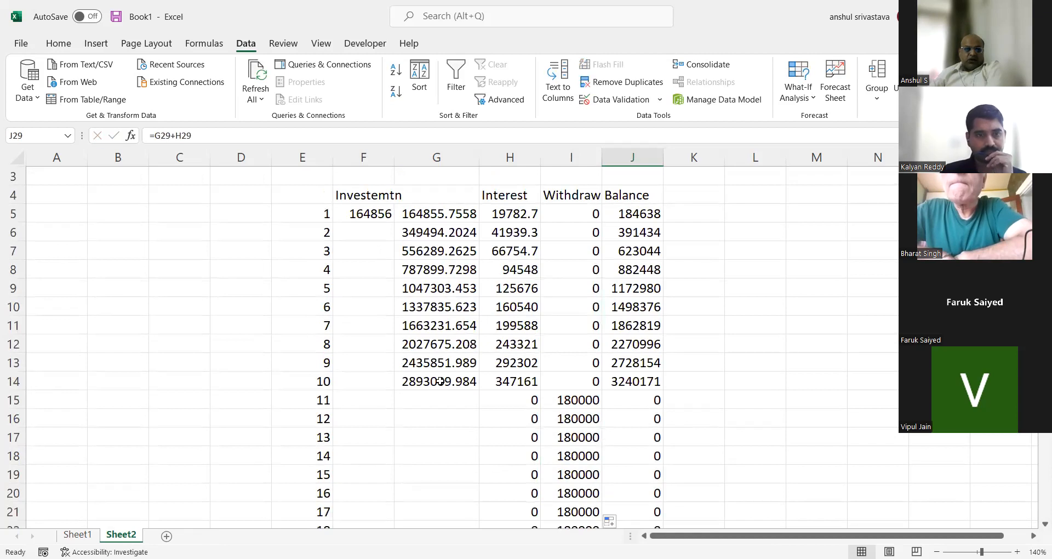
left_click(429, 397)
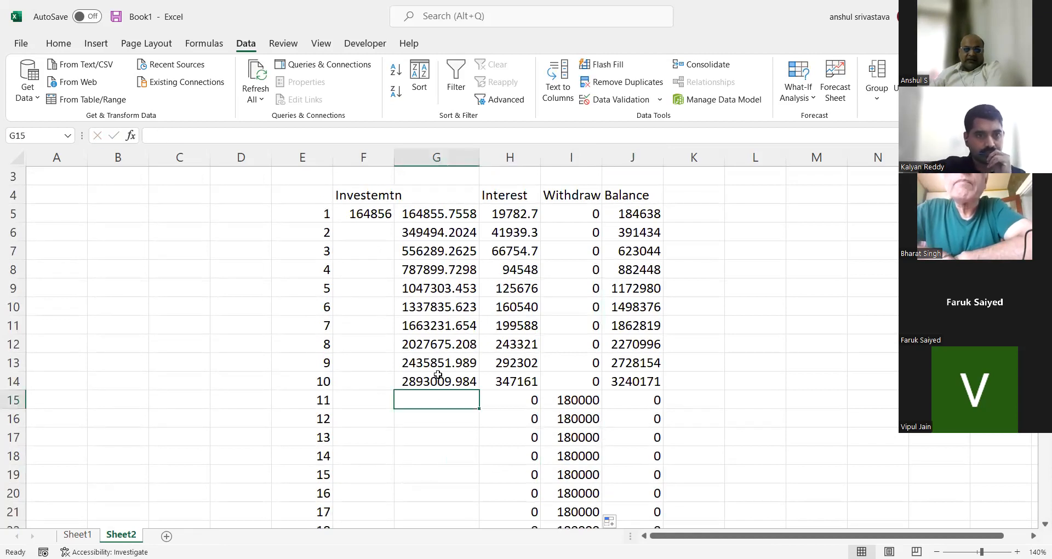
left_click(381, 403)
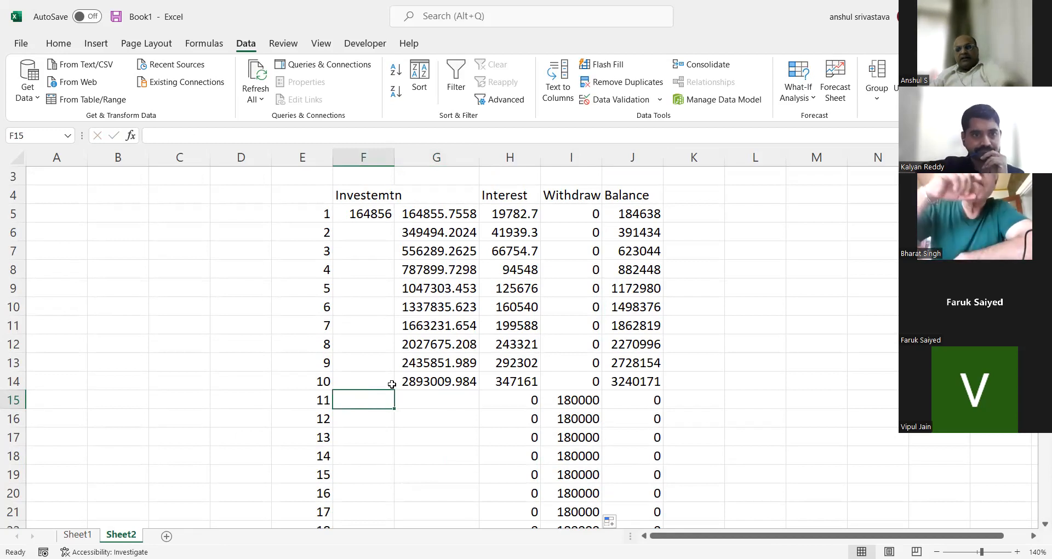
type("=")
left_click(632, 380)
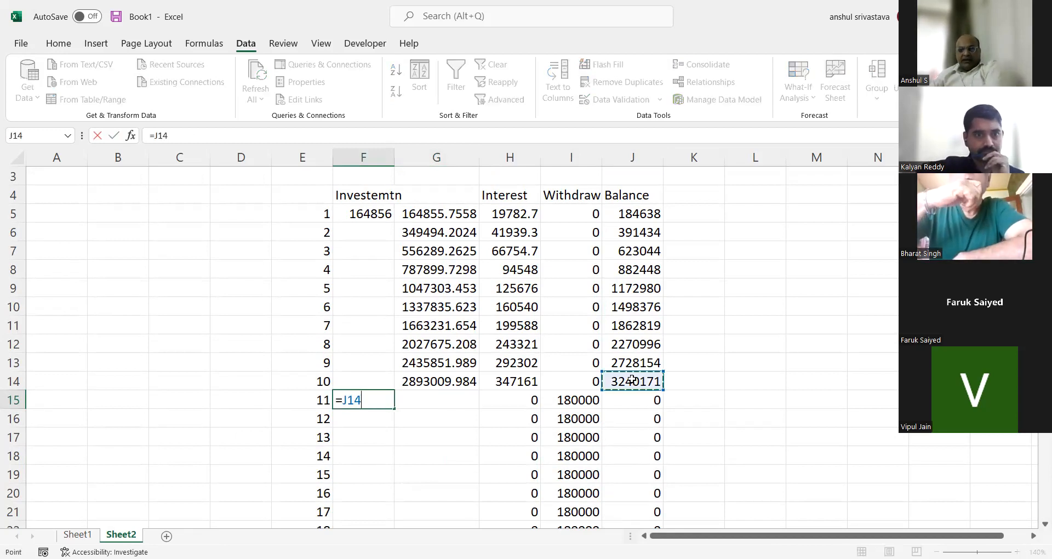
key("Return")
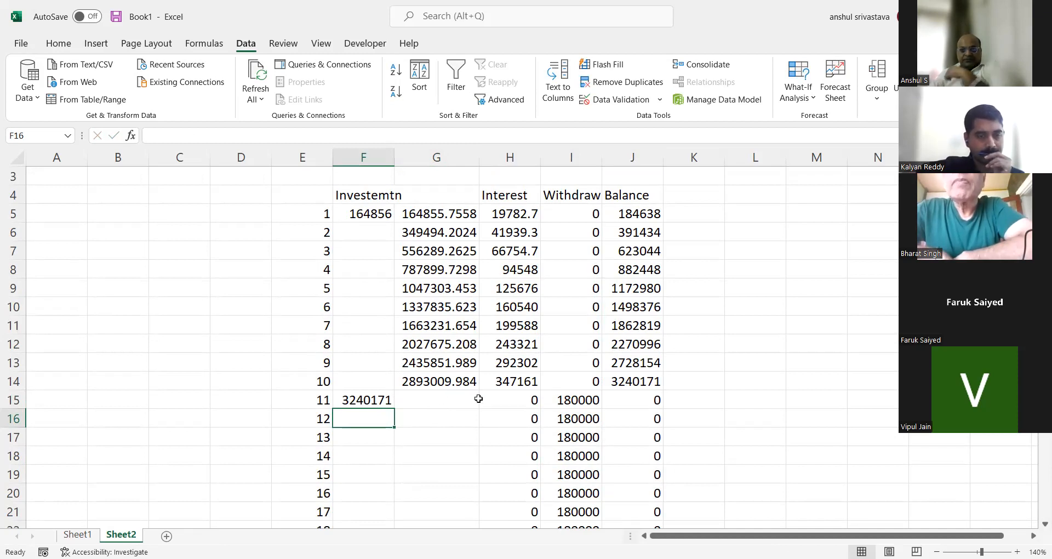
left_click(455, 402)
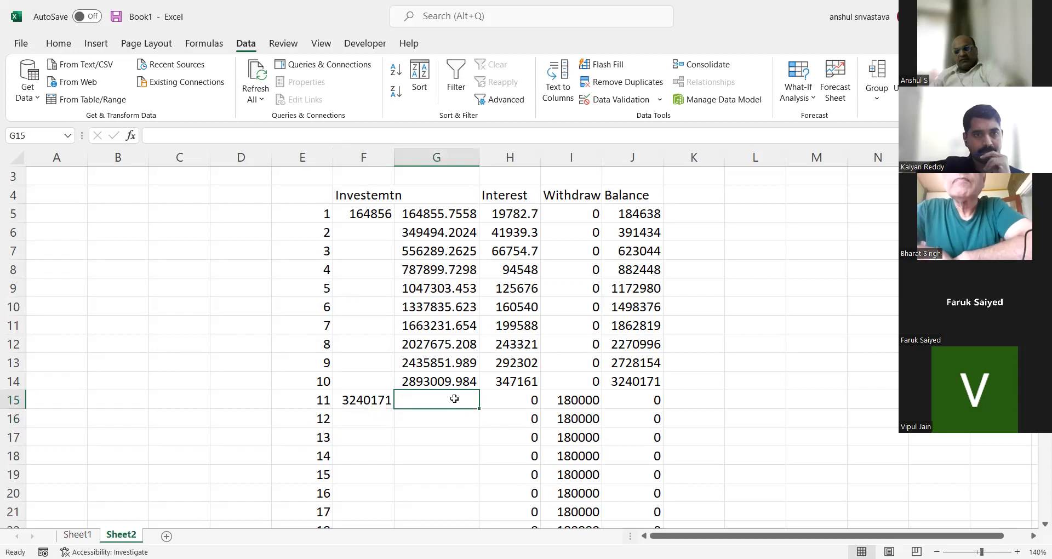
type("=")
left_click(376, 407)
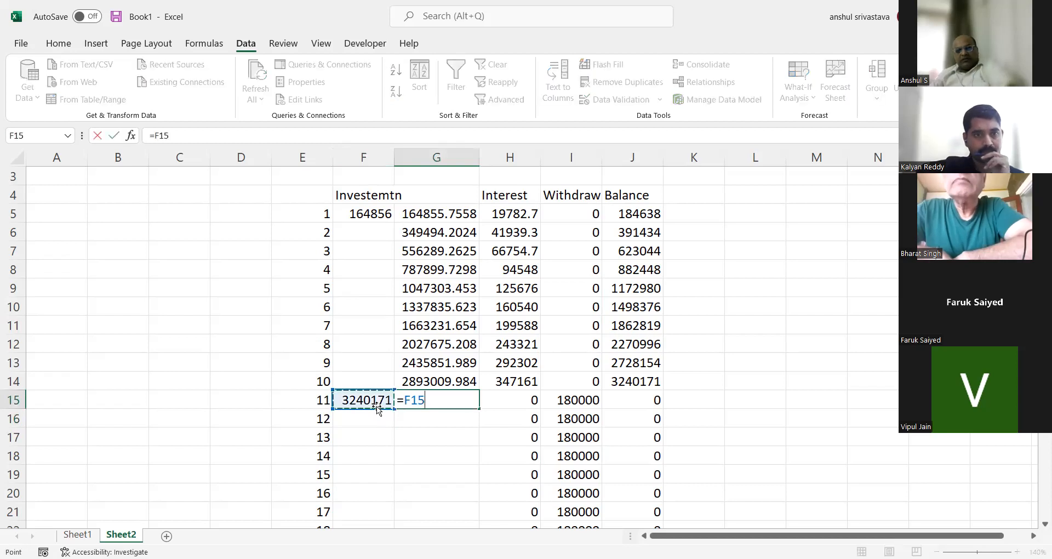
key("BackSpace")
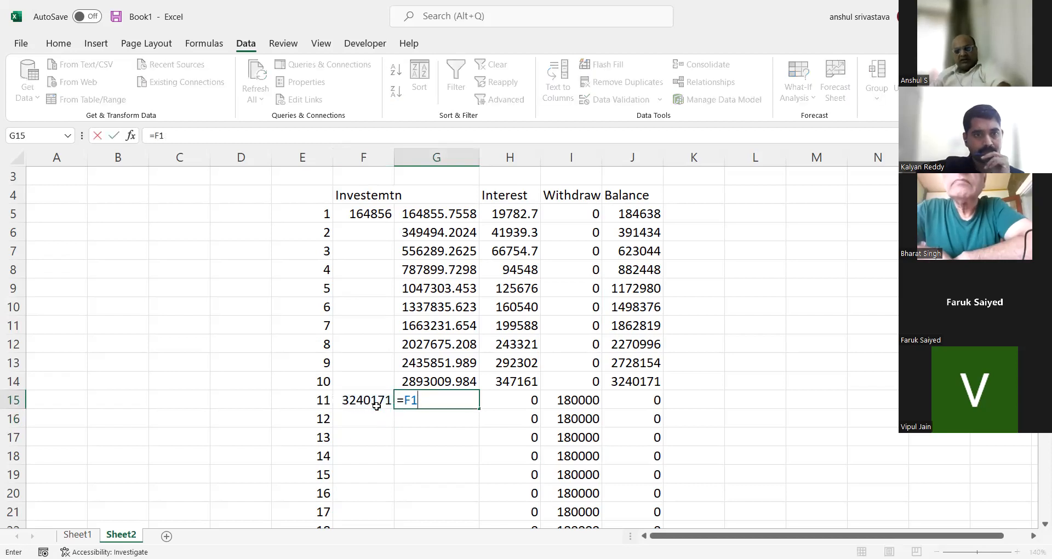
key("Escape")
left_click(377, 406)
key("Delete")
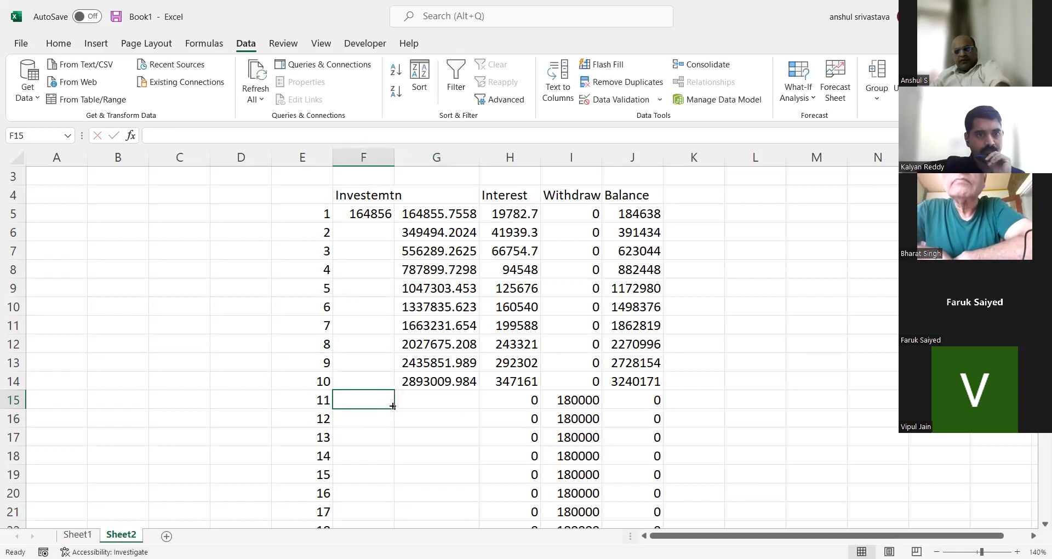
Step: Set the year 11 opening amount in G15 to the year 10 balance with =J14
left_click(443, 396)
type("=")
left_click(639, 378)
key("Return")
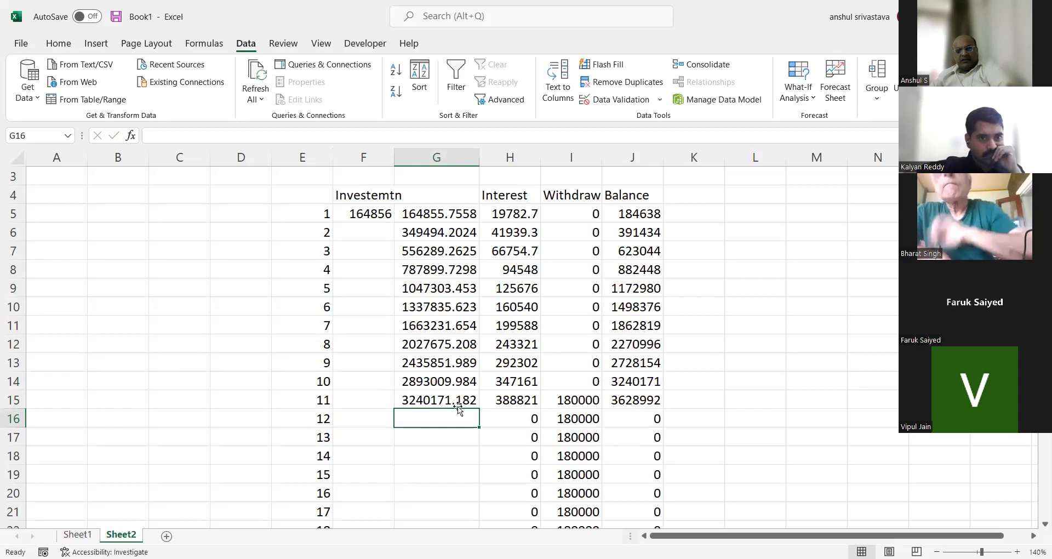
Step: Change the year 11 interest formula in H15 to =G15*8%
left_click(503, 402)
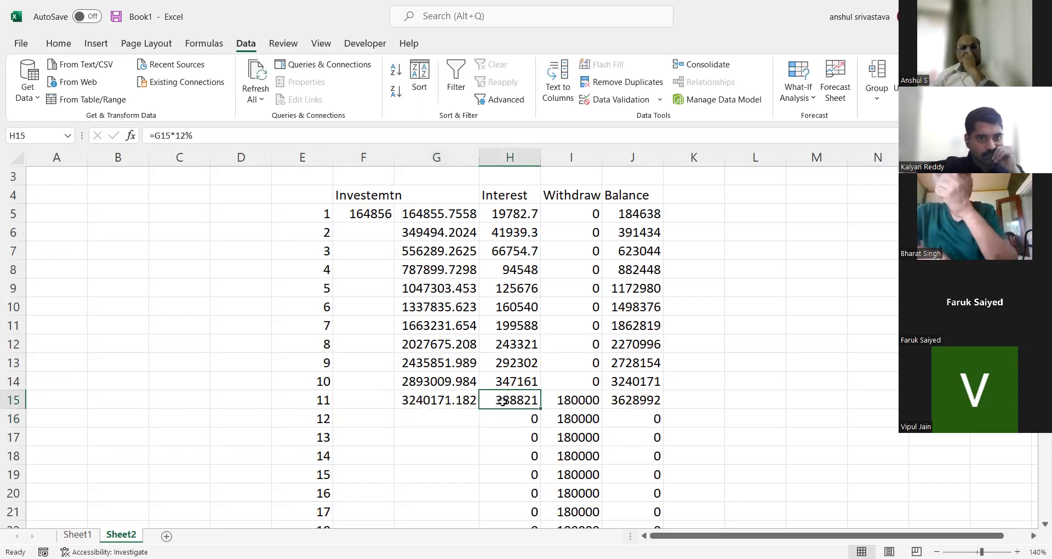
left_click(184, 135)
key("BackSpace")
key("BackSpace")
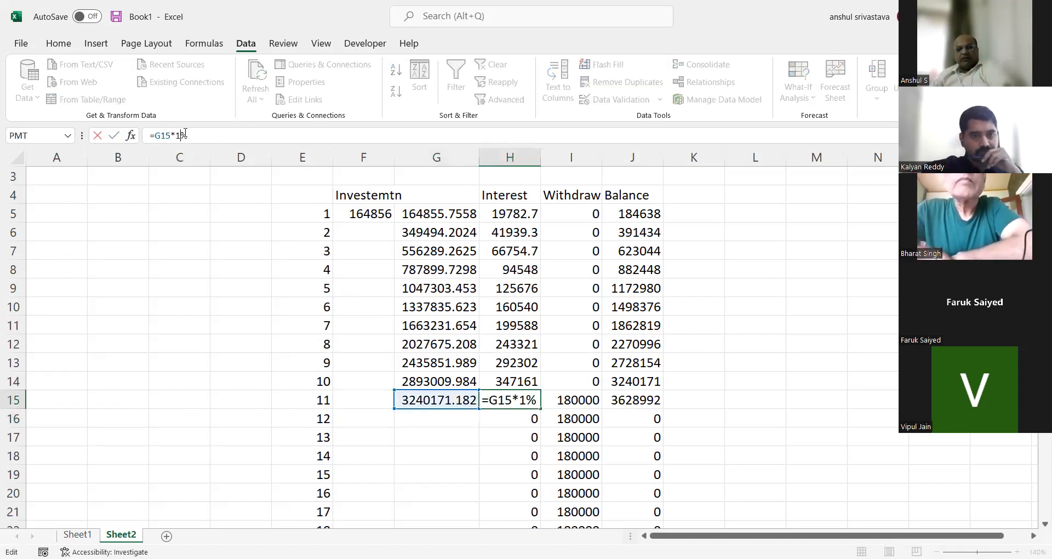
type("8")
key("Return")
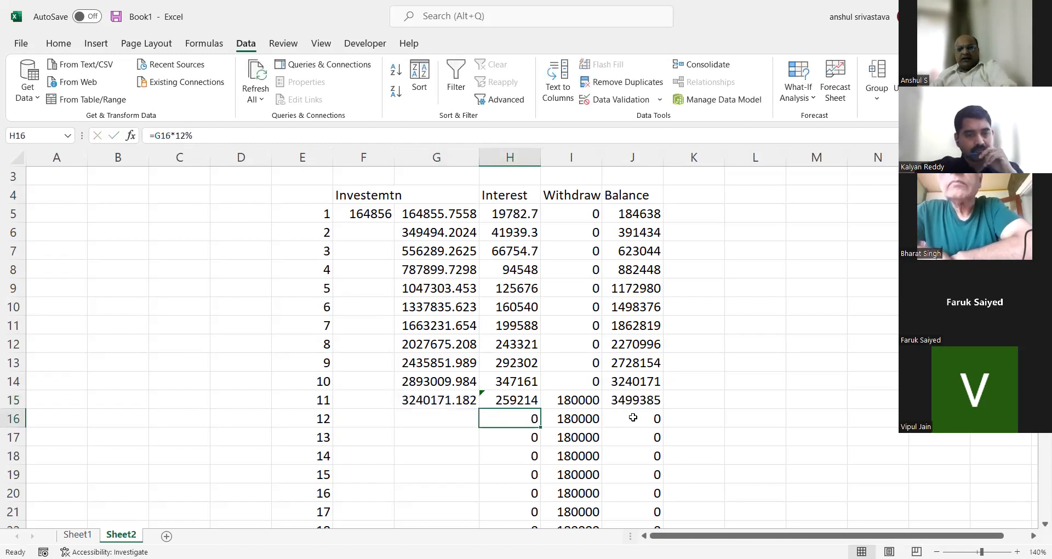
Step: Replace the year 11 balance formula in J15 with =G15+H15-I15 so the withdrawal is deducted
left_click(635, 400)
type("=")
left_click(443, 398)
type("+")
left_click(493, 398)
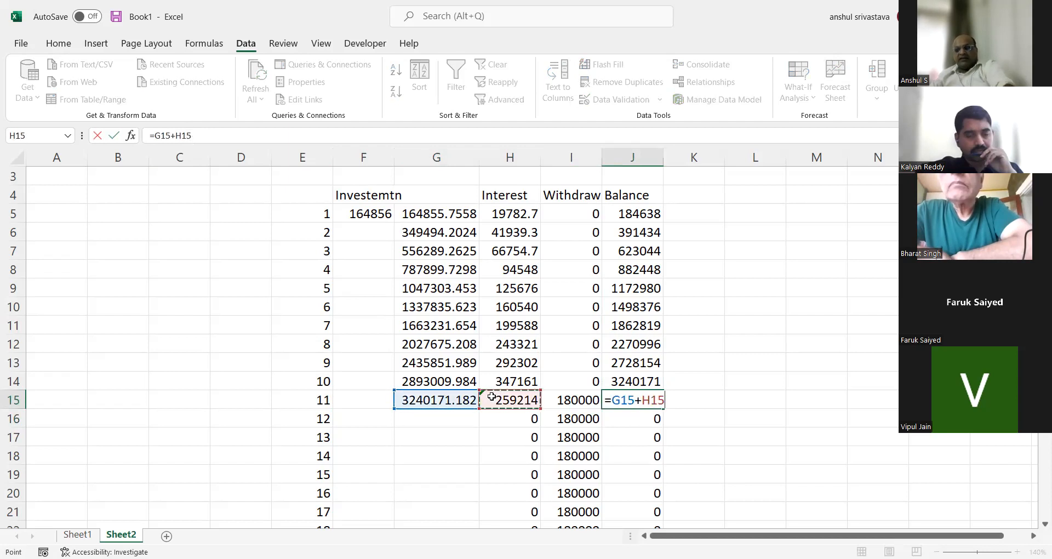
type("-")
left_click(572, 400)
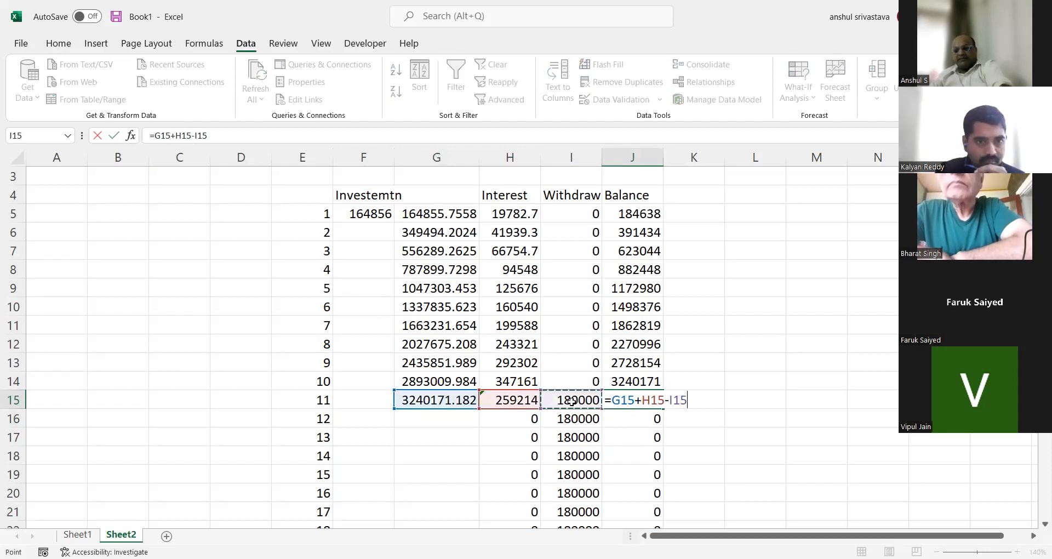
key("Return")
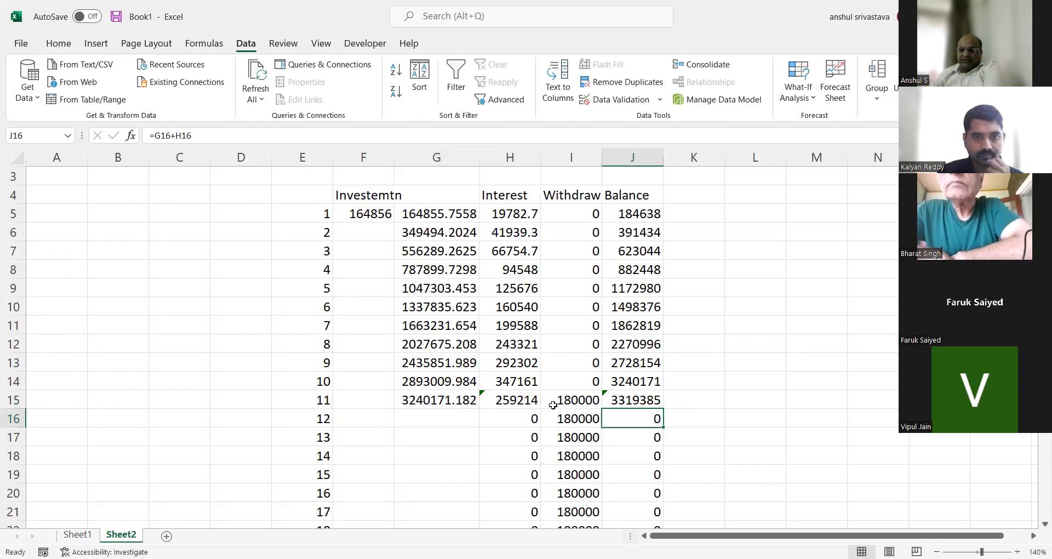
Step: Set the year 12 opening amount in G16 to the year 11 balance with =J15
left_click(444, 412)
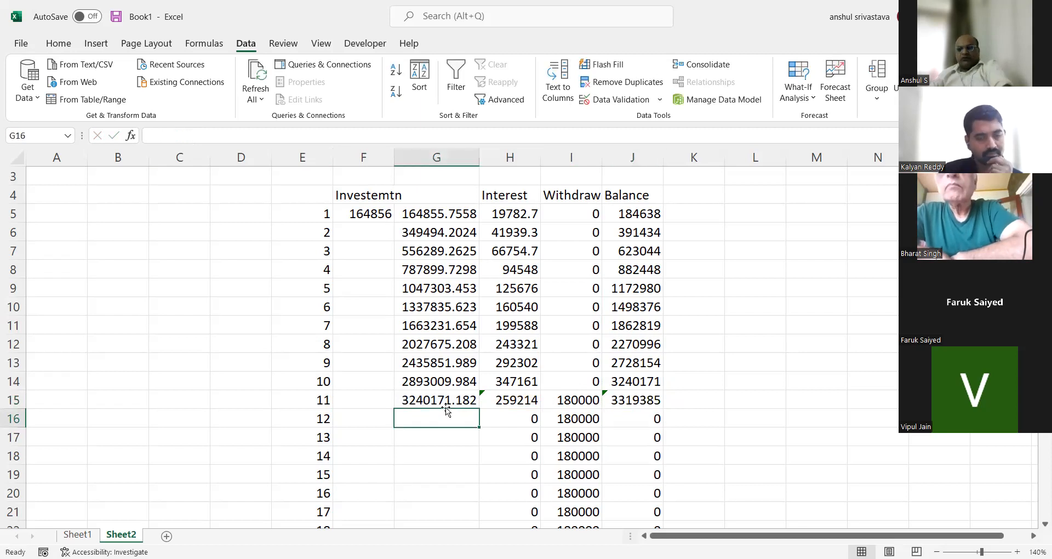
type("=")
left_click(614, 396)
key("Return")
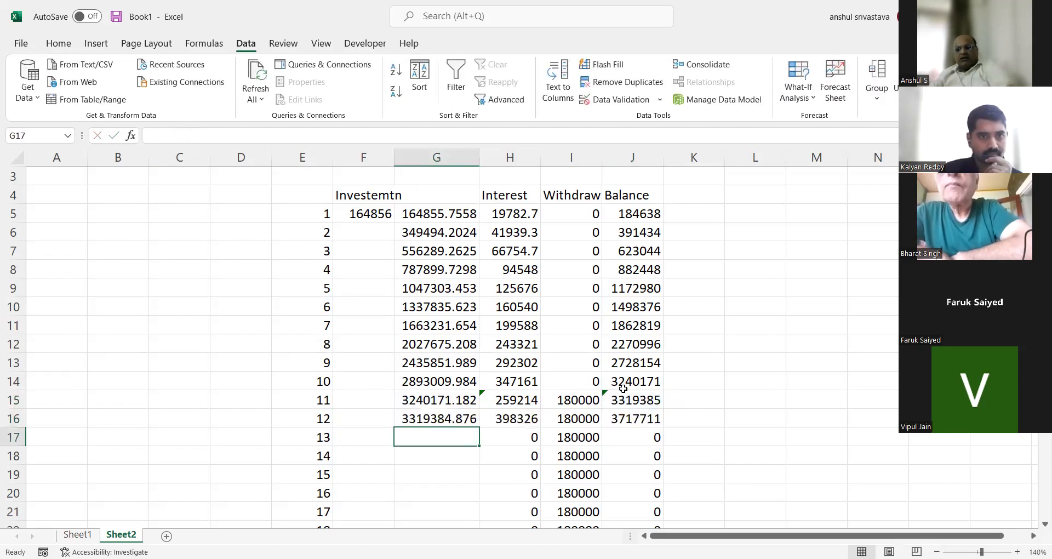
Step: Fill the 8% interest formula from H15 down through H29 and the opening amount formula from G16 down through G29
left_click(524, 419)
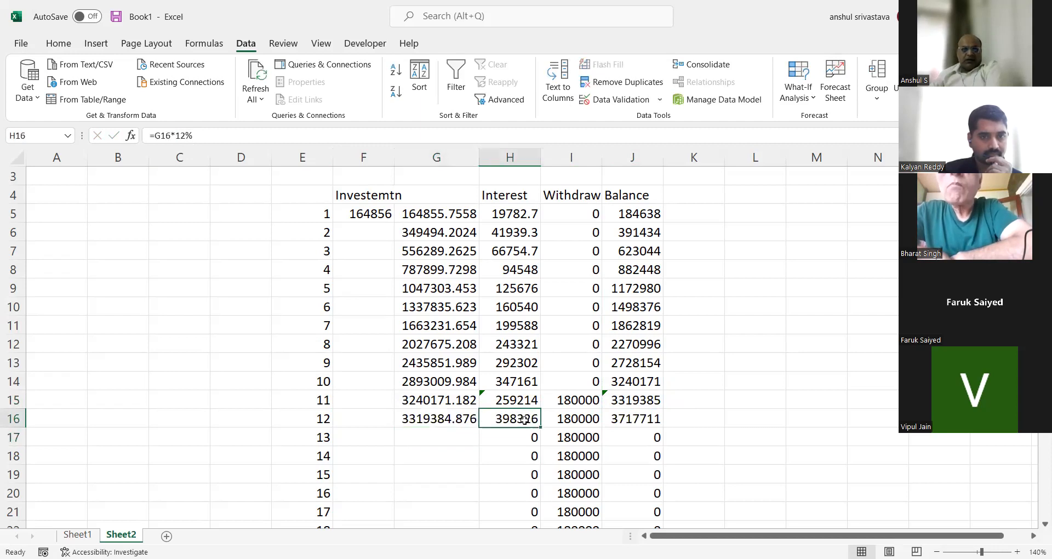
left_click(524, 402)
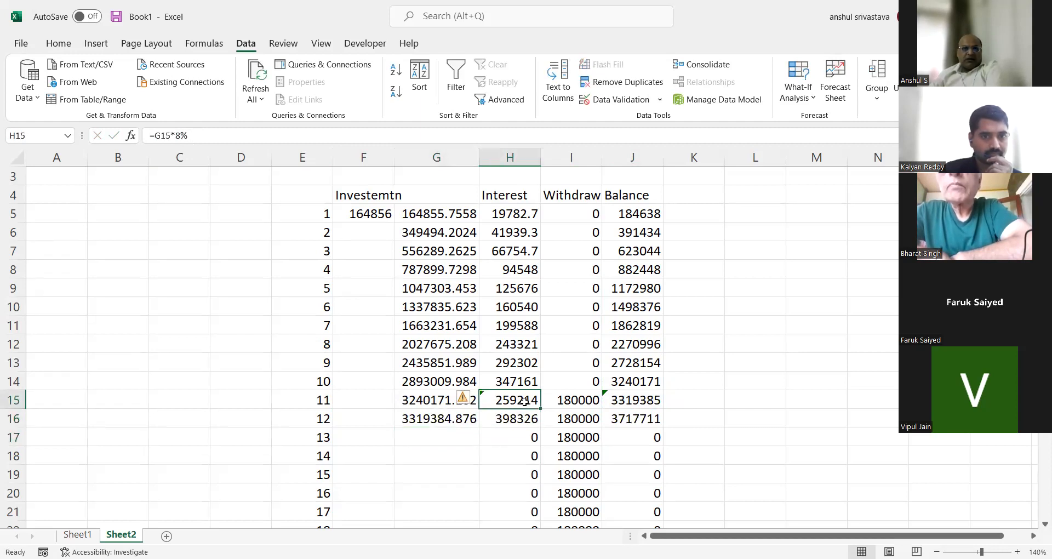
left_click_drag(540, 407, 519, 496)
left_click(449, 256)
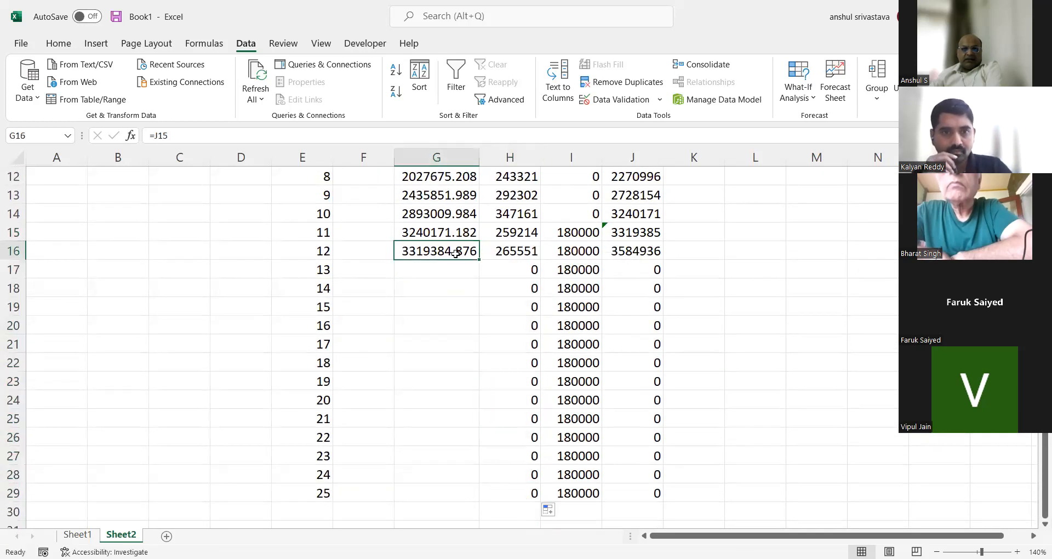
double_click(477, 260)
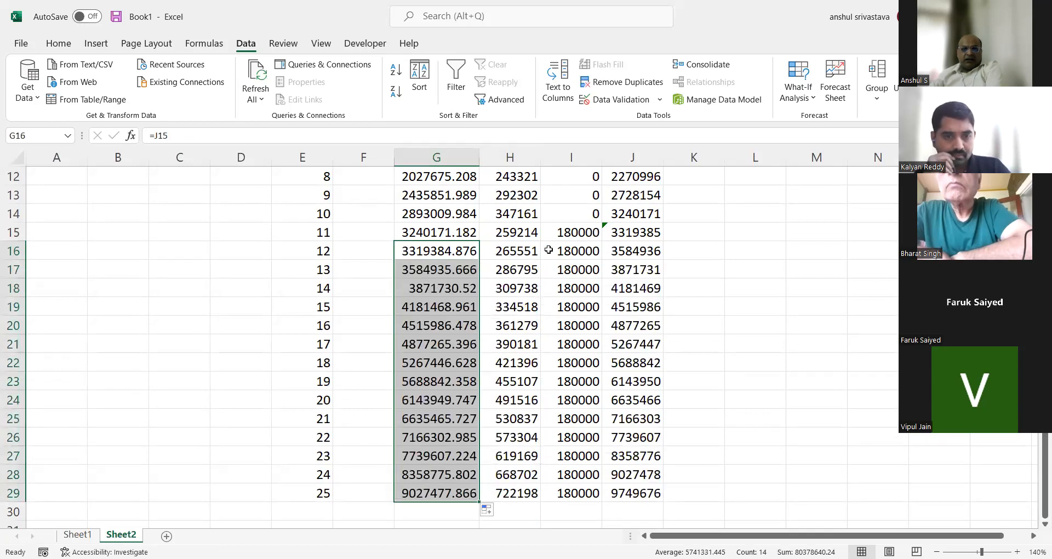
Step: Fill the balance formula with the withdrawal deduction from J15 down through year 25 in J29
left_click(572, 307)
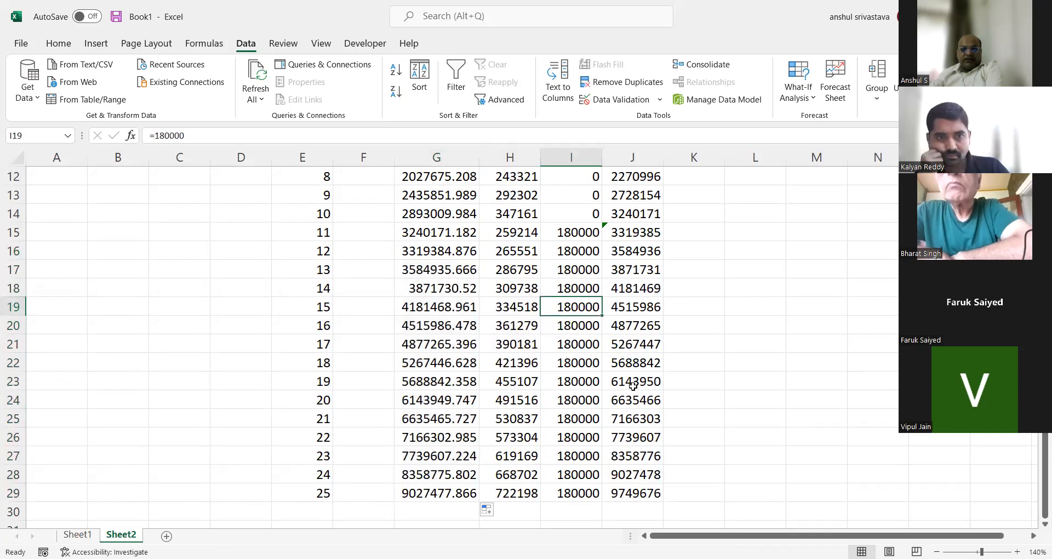
scroll(429, 401, "up", 2)
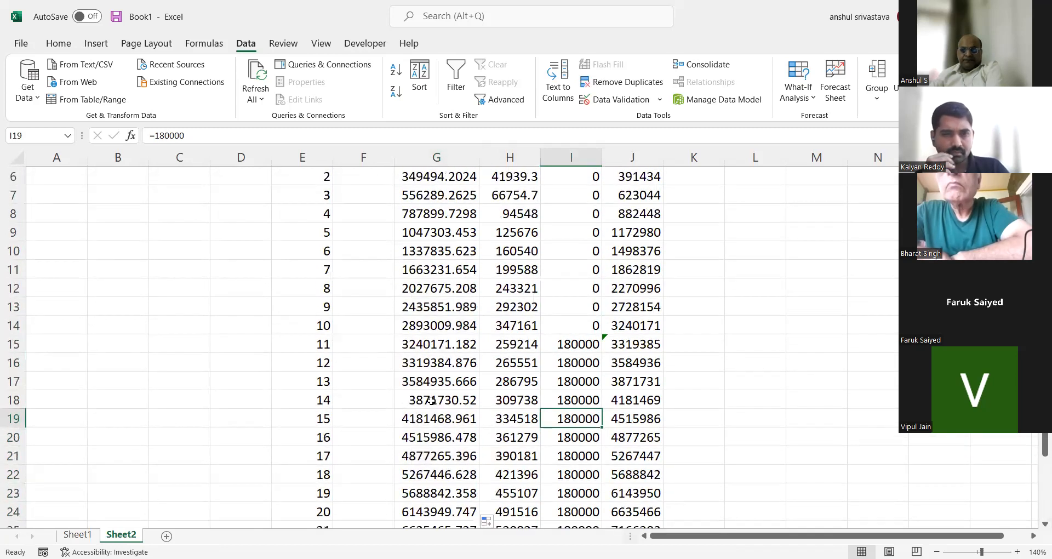
scroll(433, 377, "down", 2)
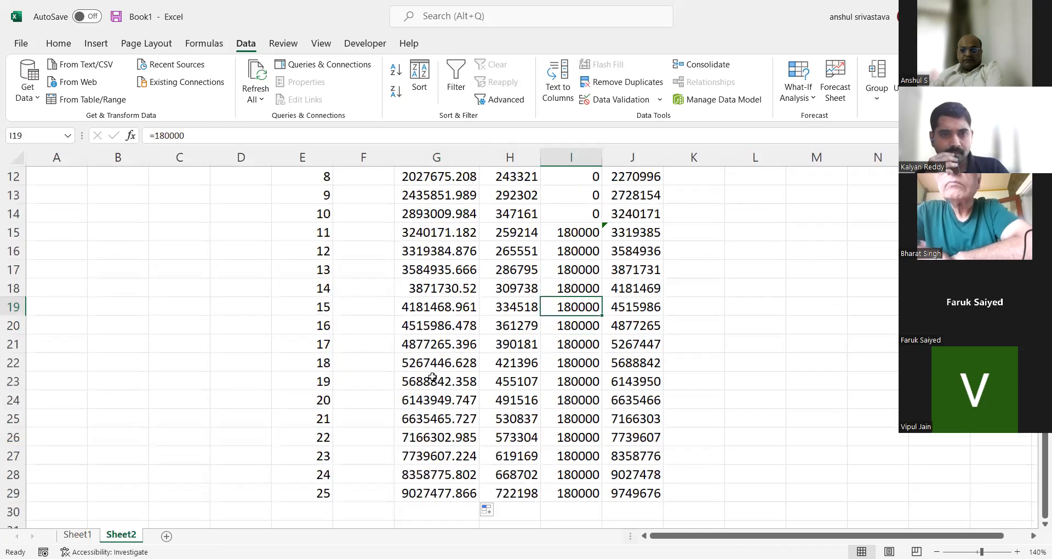
left_click(643, 495)
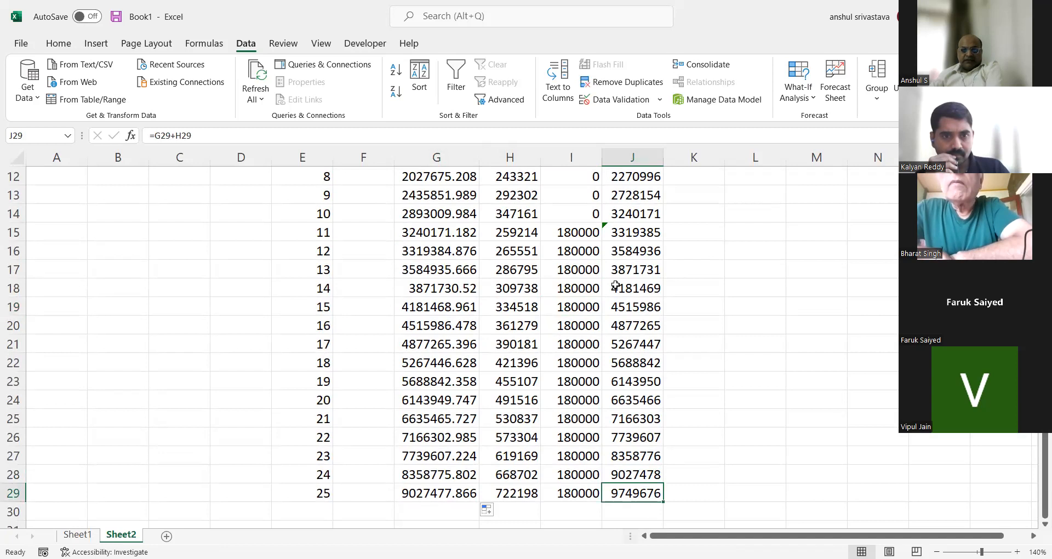
left_click(634, 234)
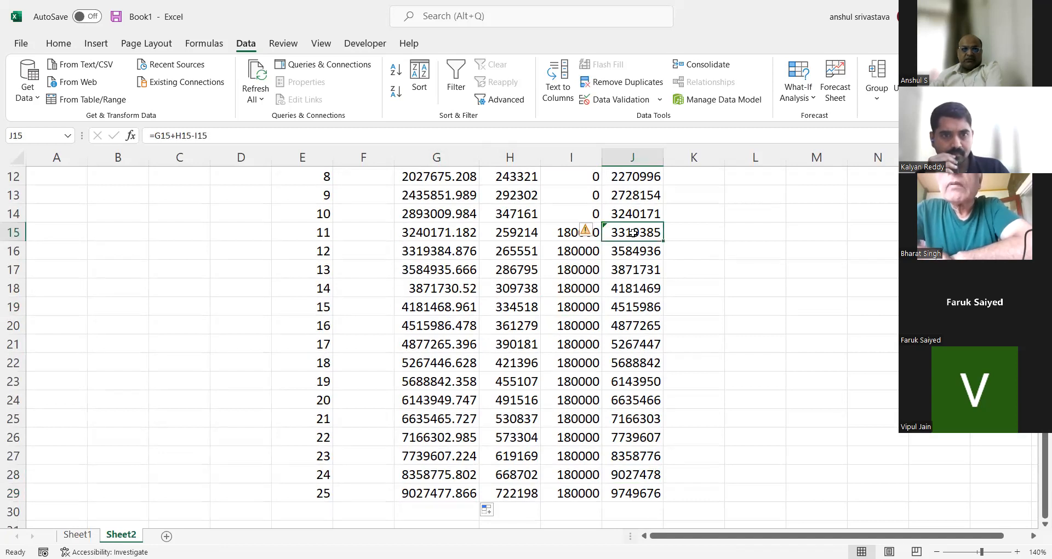
double_click(661, 240)
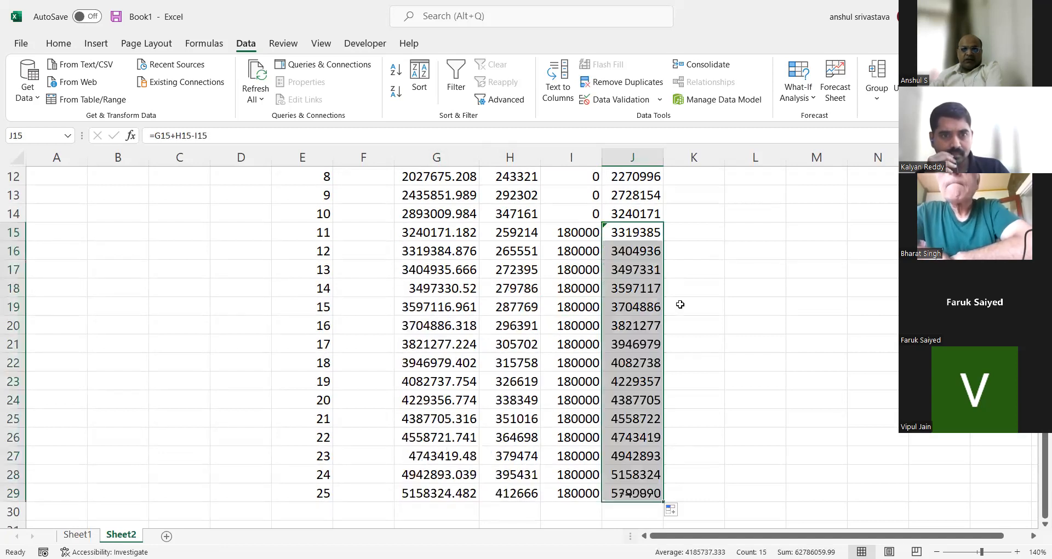
Step: Open the year 25 balance formula in J29 to examine the cells it refers to
left_click(686, 315)
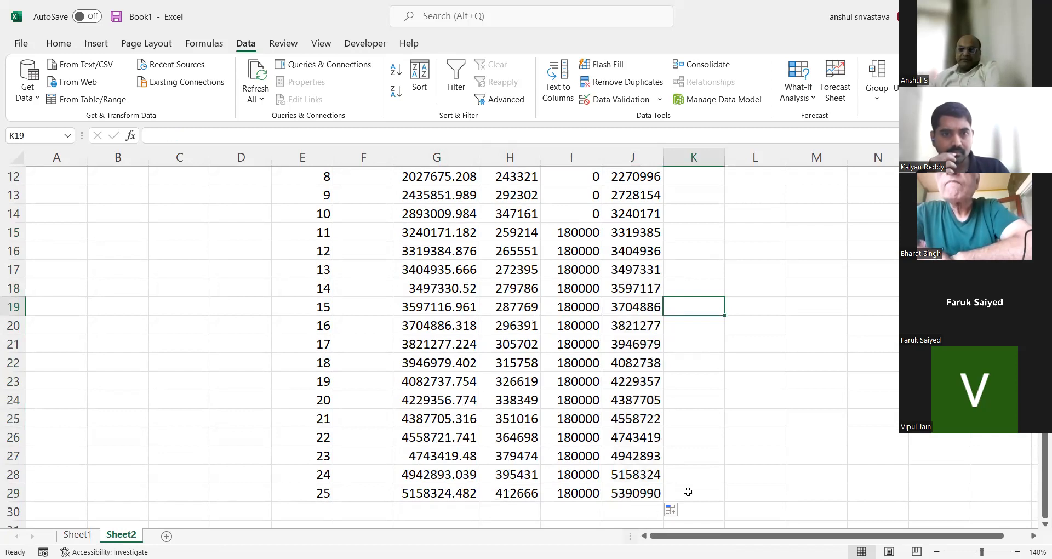
left_click(612, 492)
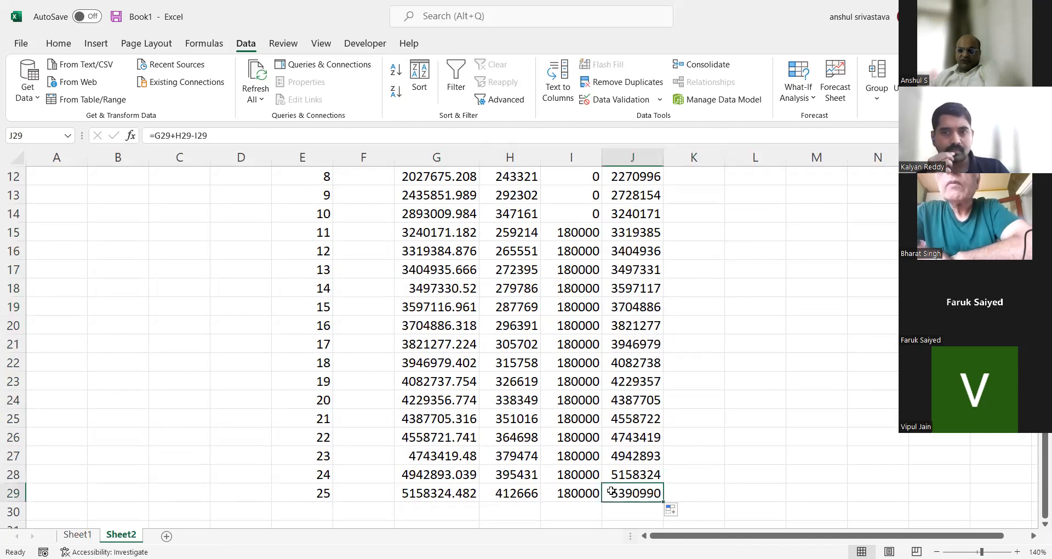
double_click(612, 492)
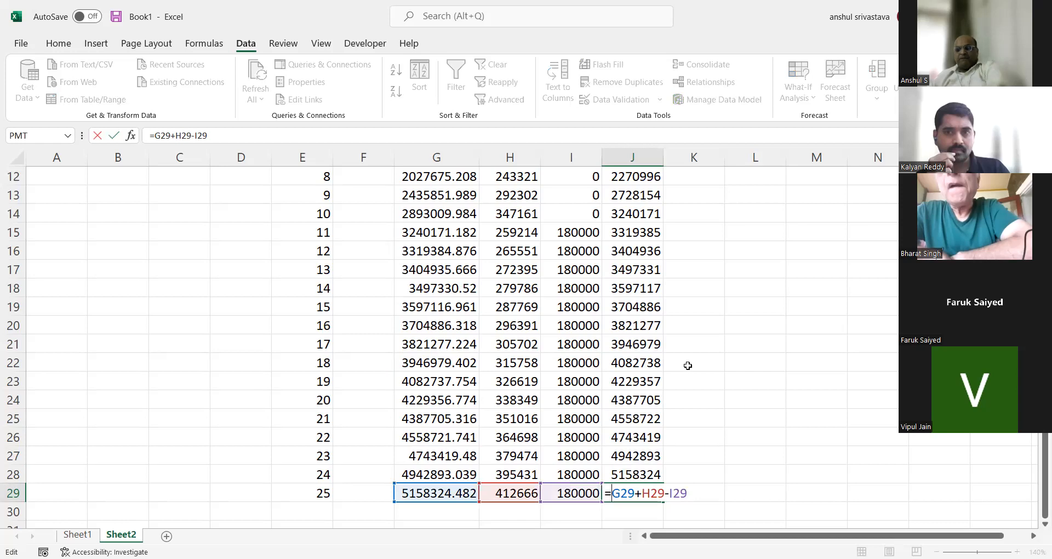
Step: Close the J29 formula and look over the schedule from year 1 through year 25
key("Return")
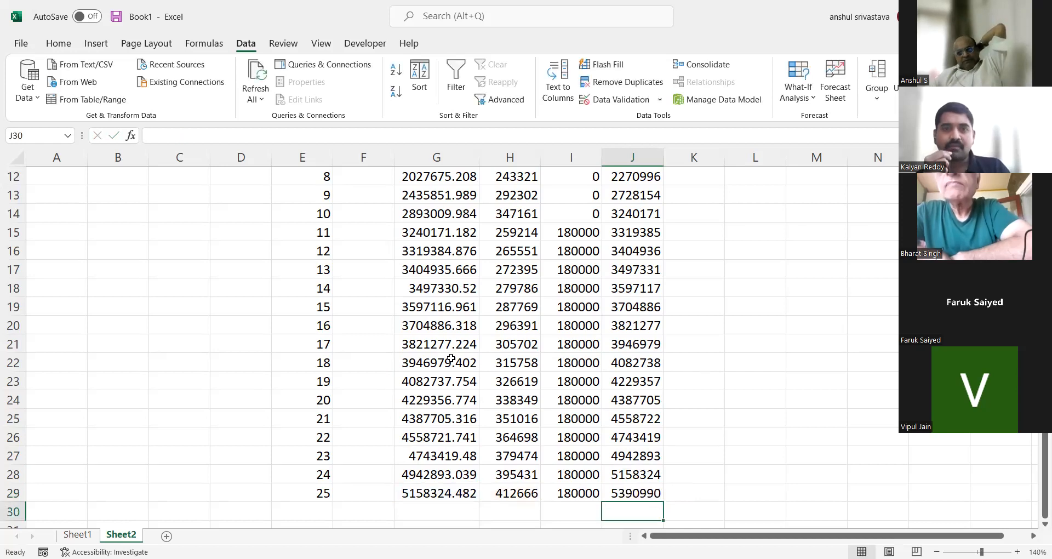
scroll(451, 358, "up", 4)
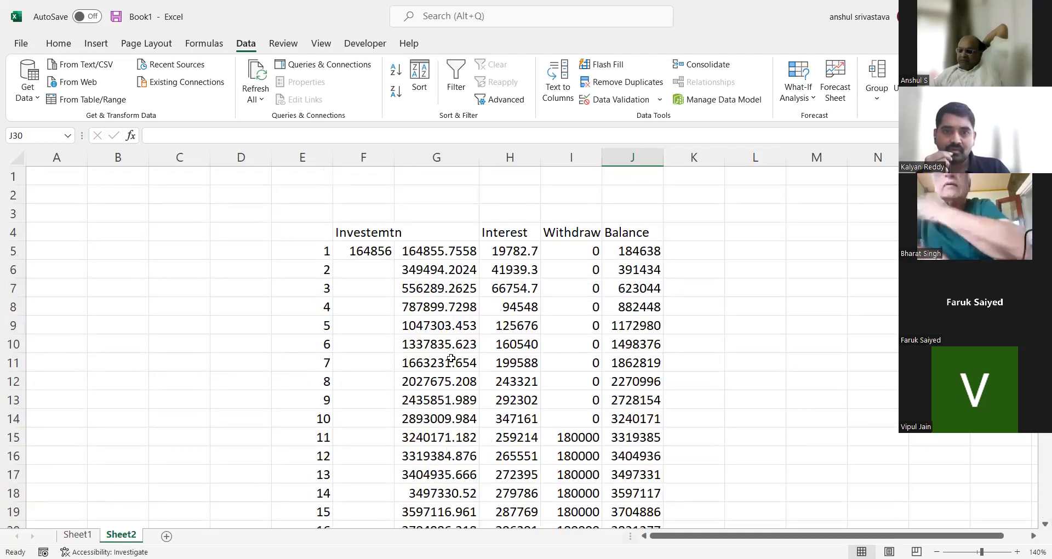
scroll(587, 340, "down", 2)
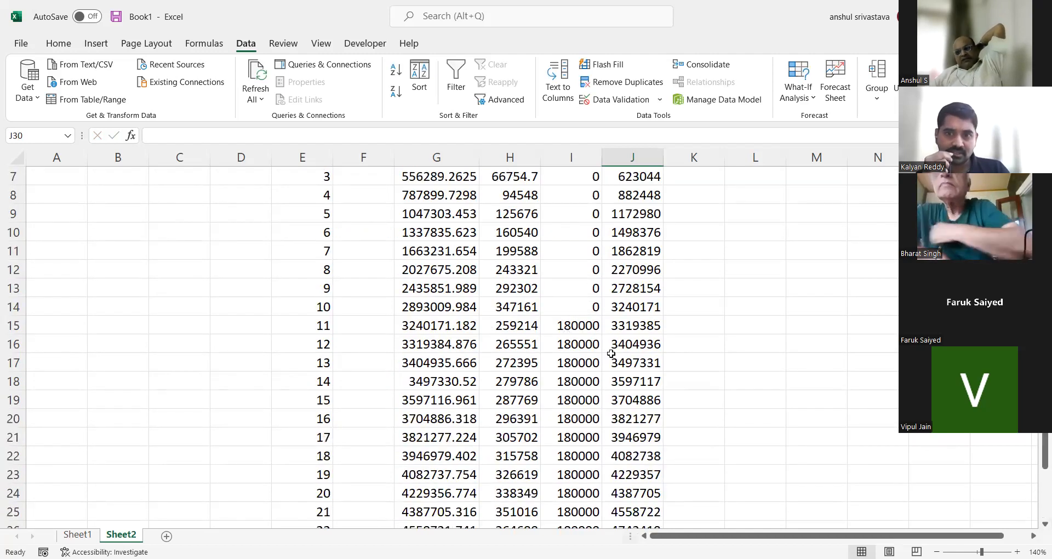
scroll(626, 490, "down", 1)
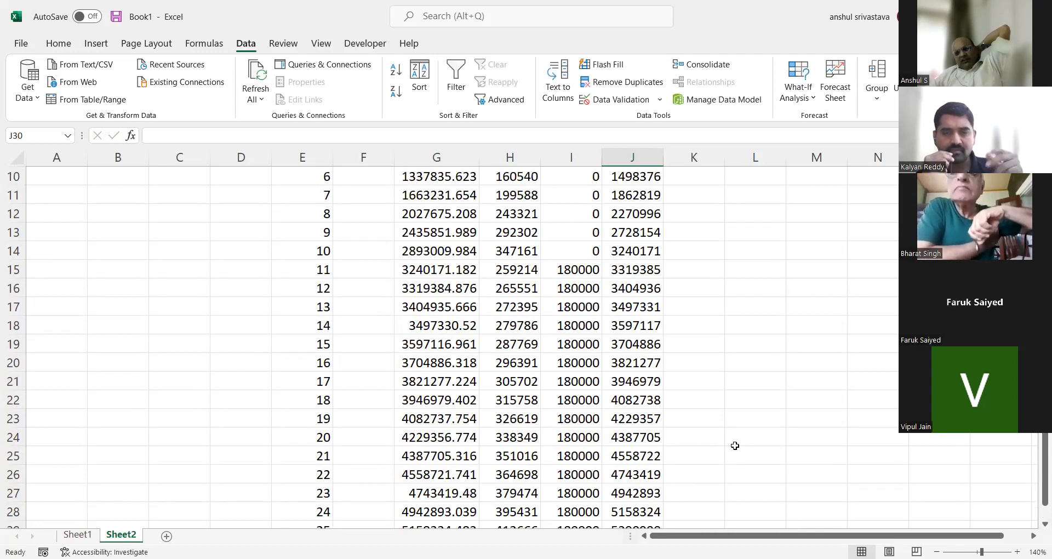
scroll(739, 446, "up", 3)
scroll(738, 446, "down", 2)
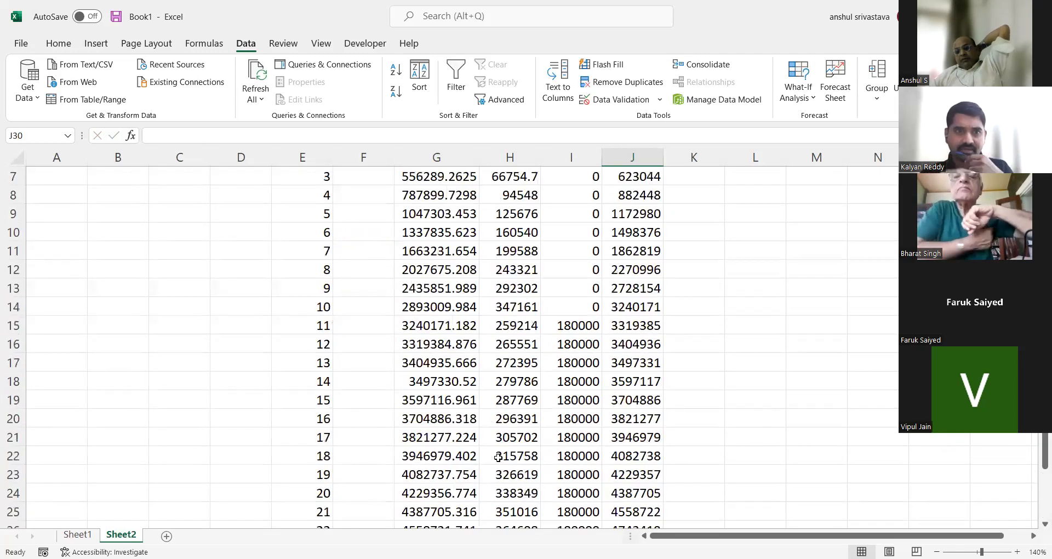
scroll(565, 324, "down", 2)
scroll(554, 370, "up", 4)
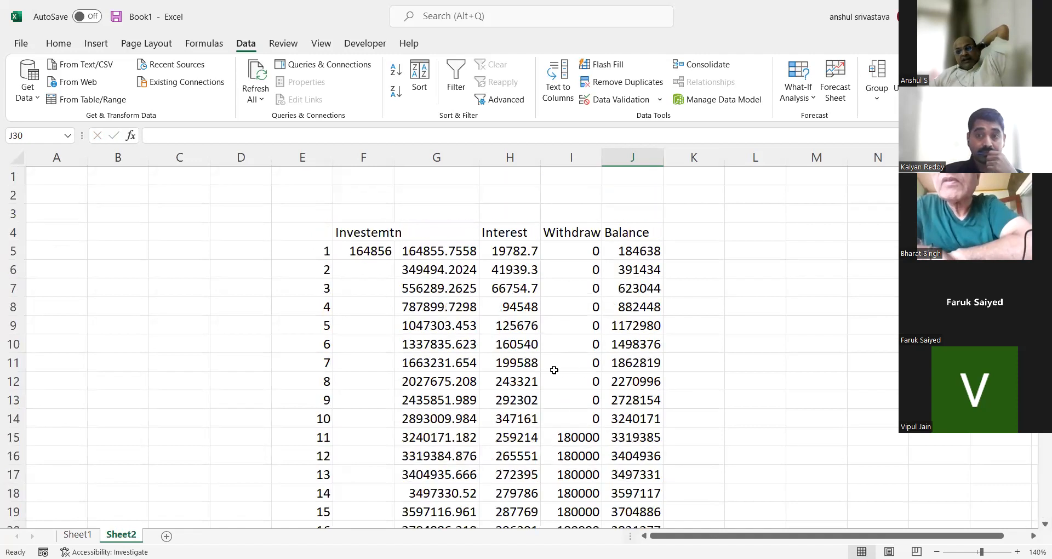
Step: Check the rates used in the Interest column formulas for the investment years and the withdrawal years
left_click(515, 437)
left_click(482, 253)
left_click(512, 344)
left_click(509, 400)
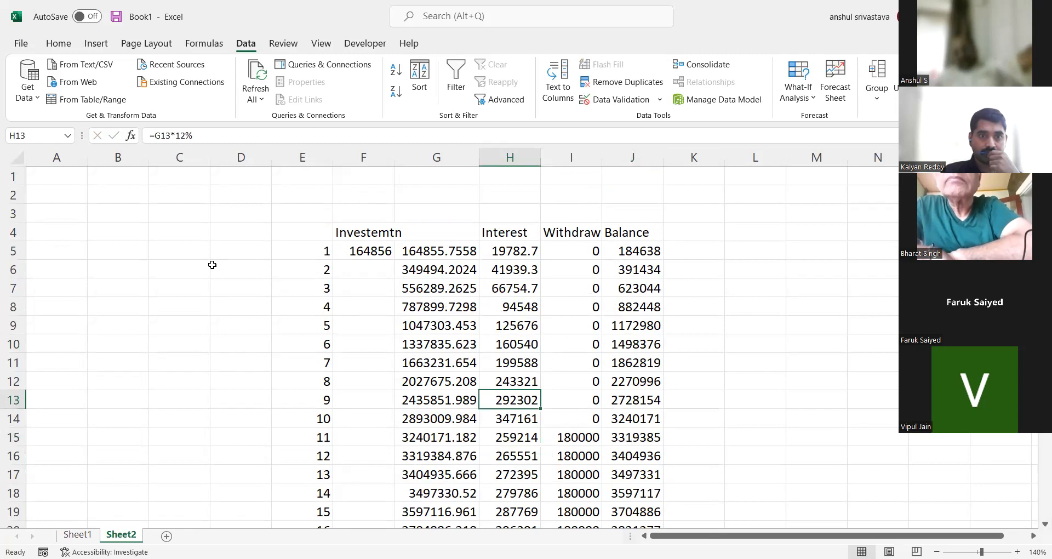
left_click(534, 251)
left_click(521, 289)
left_click(518, 345)
left_click(518, 381)
left_click(520, 437)
left_click(523, 451)
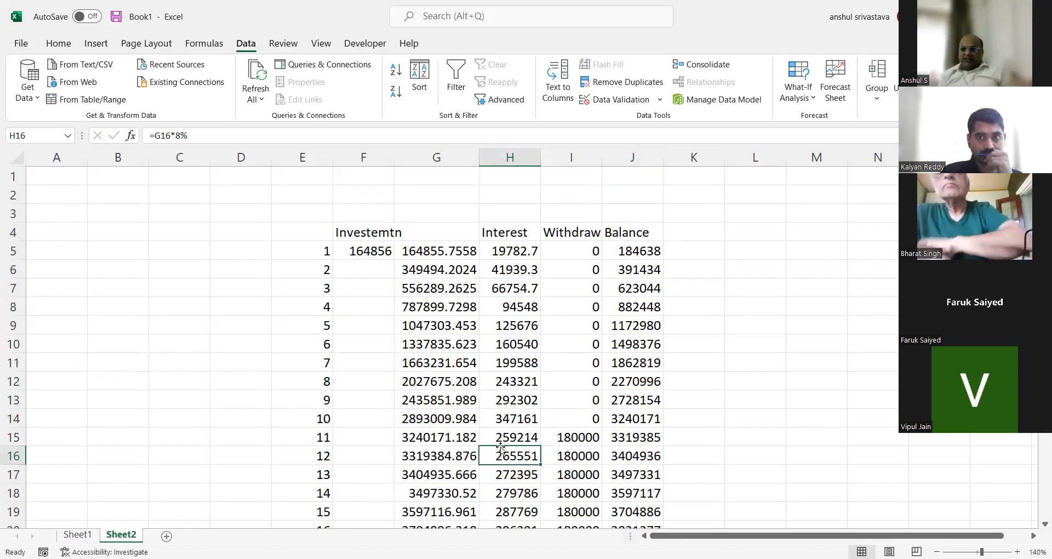
Step: Add a Rate label in B2 with 12% in C2 and 8% in C3
left_click(107, 188)
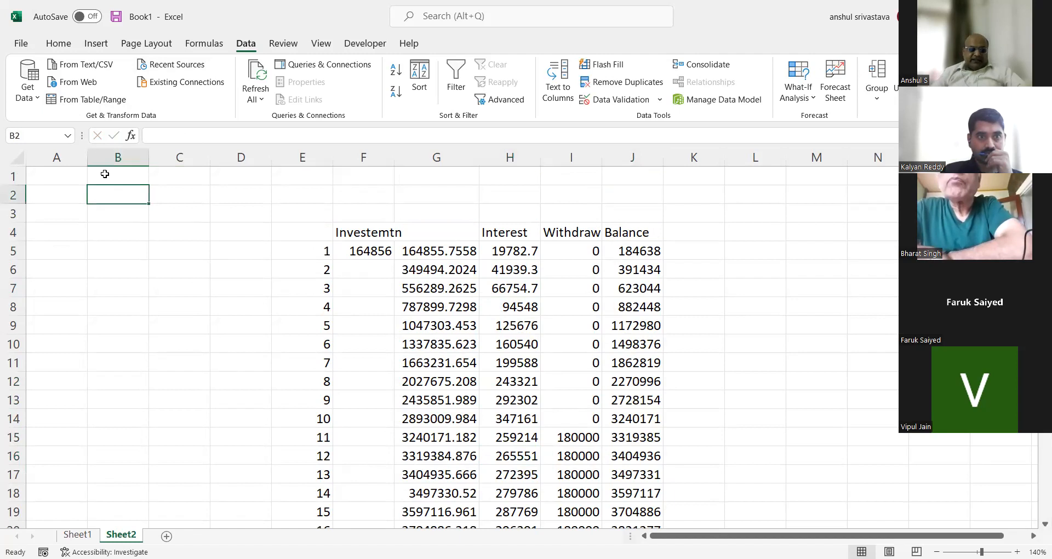
type("Rate")
key("Tab")
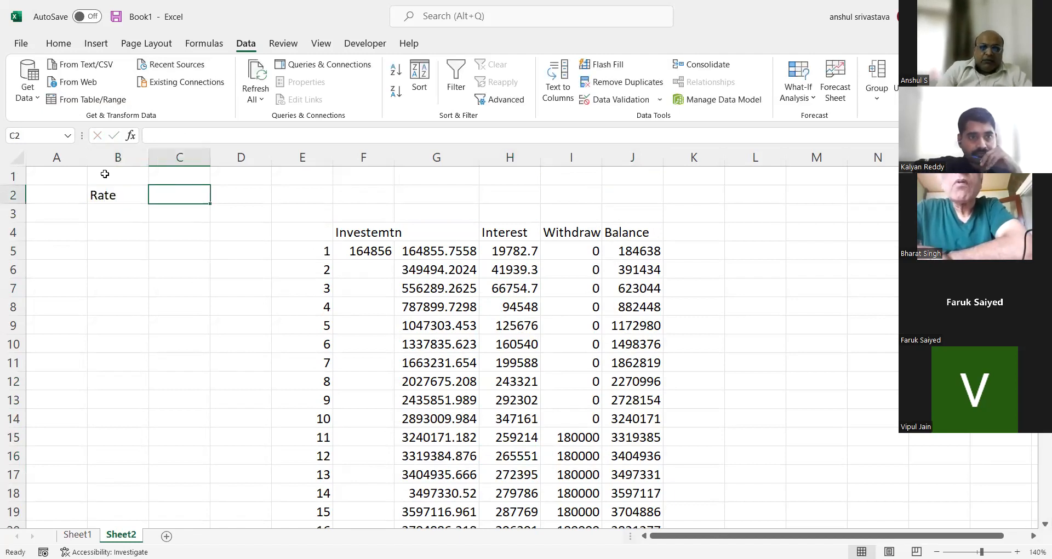
type("12%")
key("Return")
type("\\")
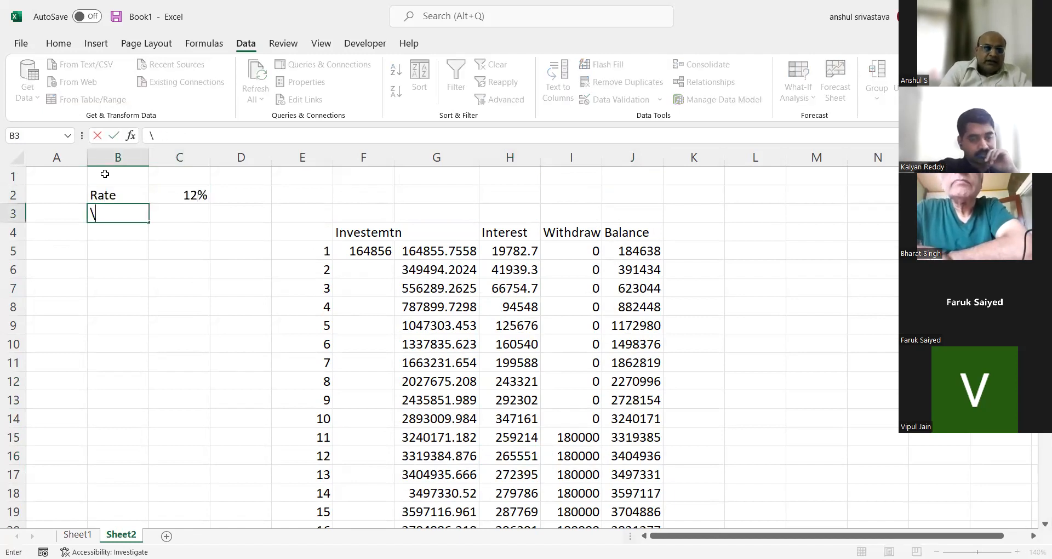
key("Tab")
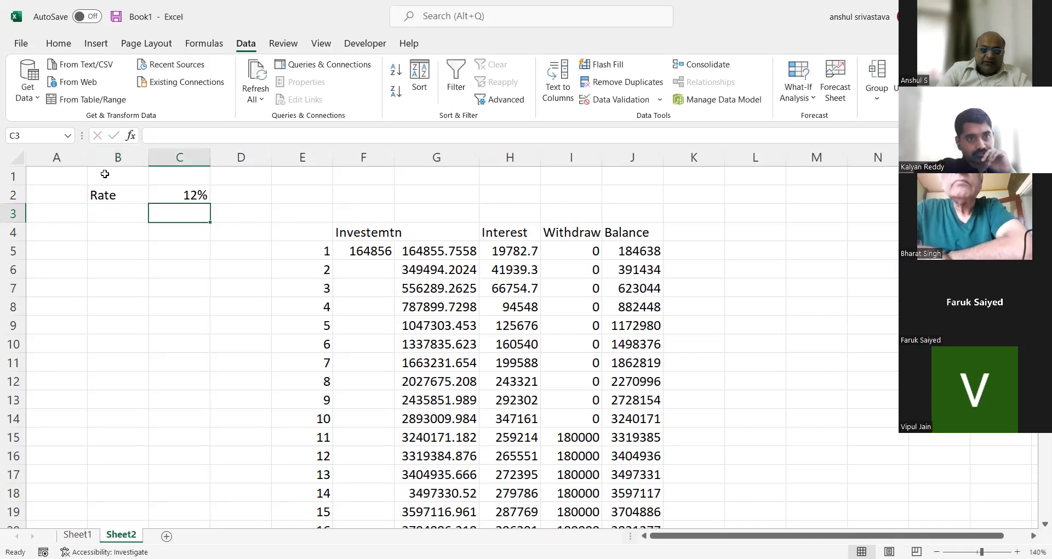
type("8%")
key("Return")
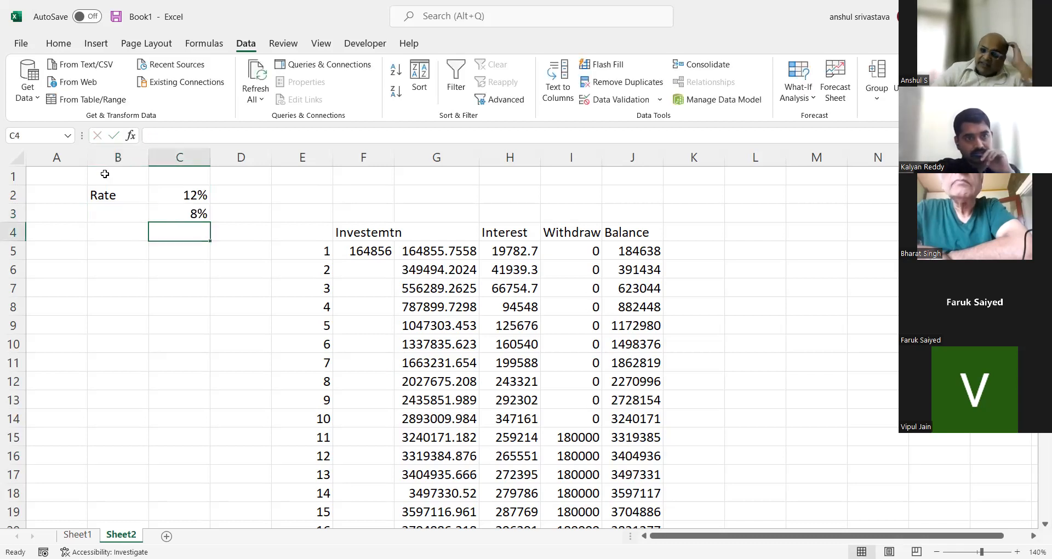
Step: Replace the fixed percentage in the year 1 interest formula in H5 with the rate cell, giving =G5*C2
left_click(506, 252)
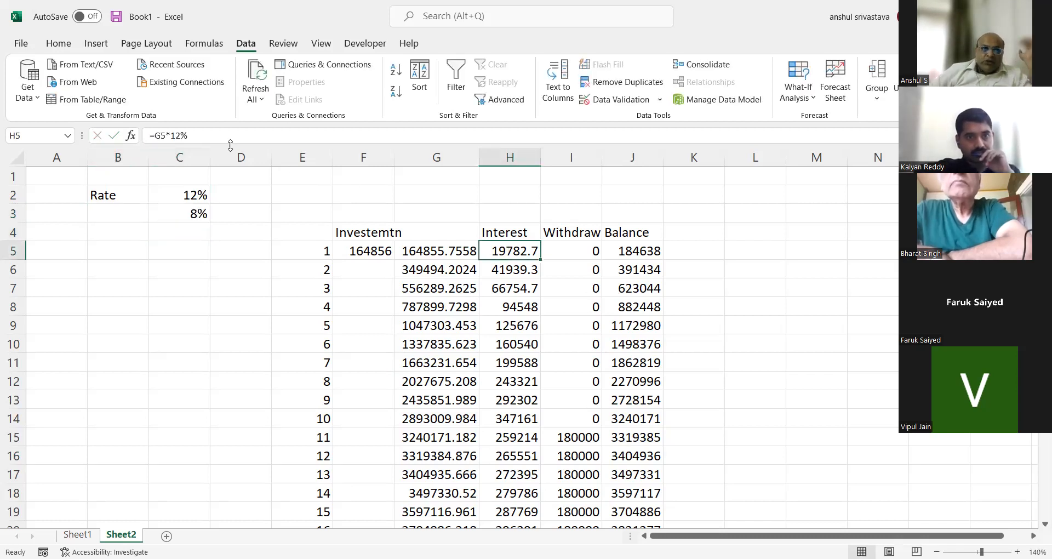
left_click(184, 134)
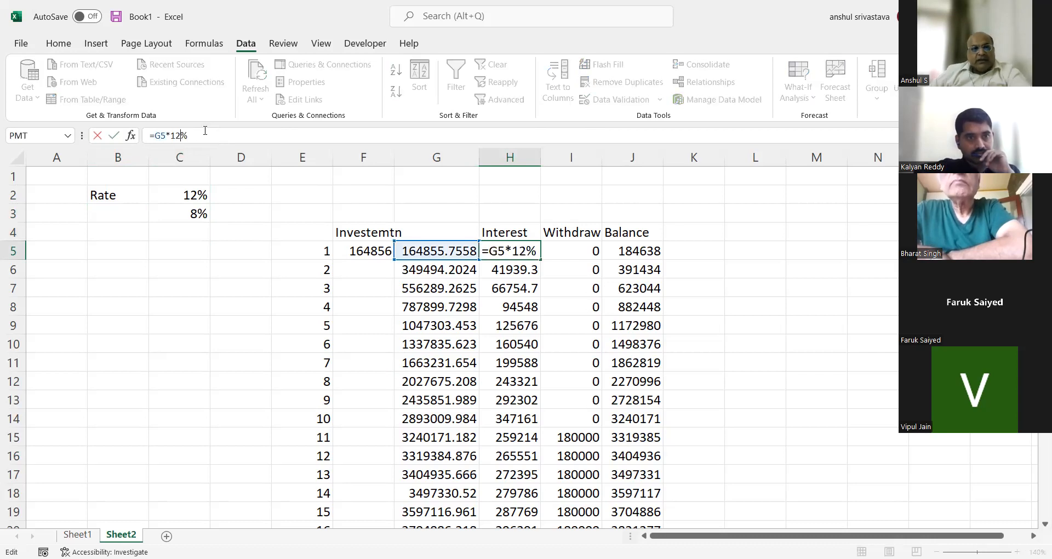
key("BackSpace")
key("BackSpace")
key("BackSpace")
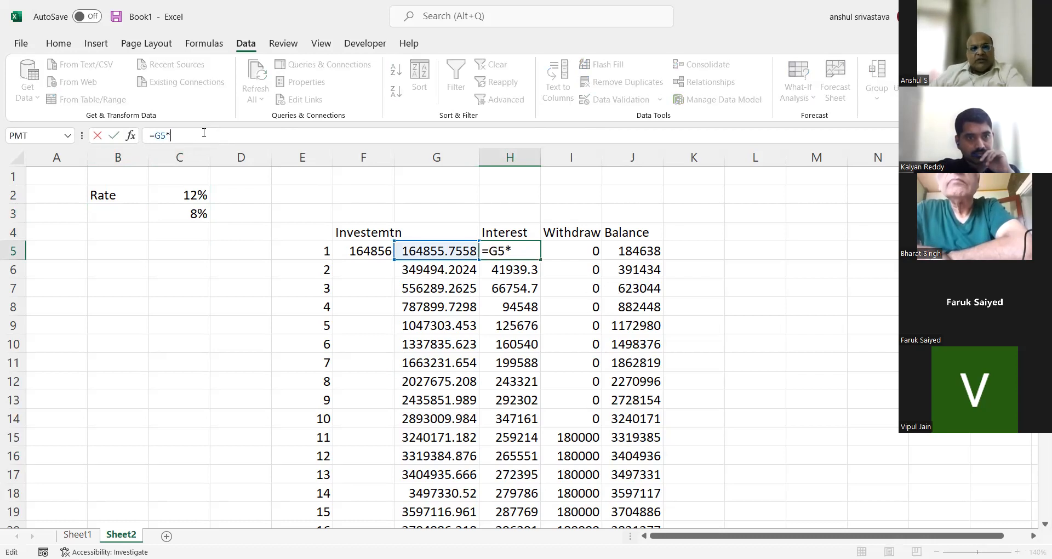
left_click(197, 190)
key("Return")
Step: Make the rate reference in H5 absolute as =G5*$C$2 and fill the formula down through year 10 in H14
left_click(525, 252)
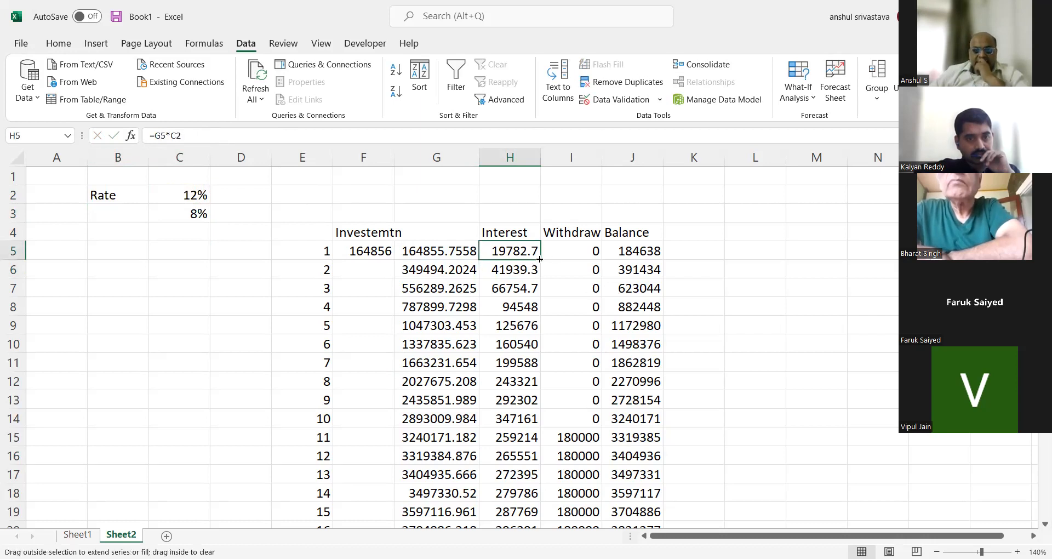
left_click(175, 135)
key("F4")
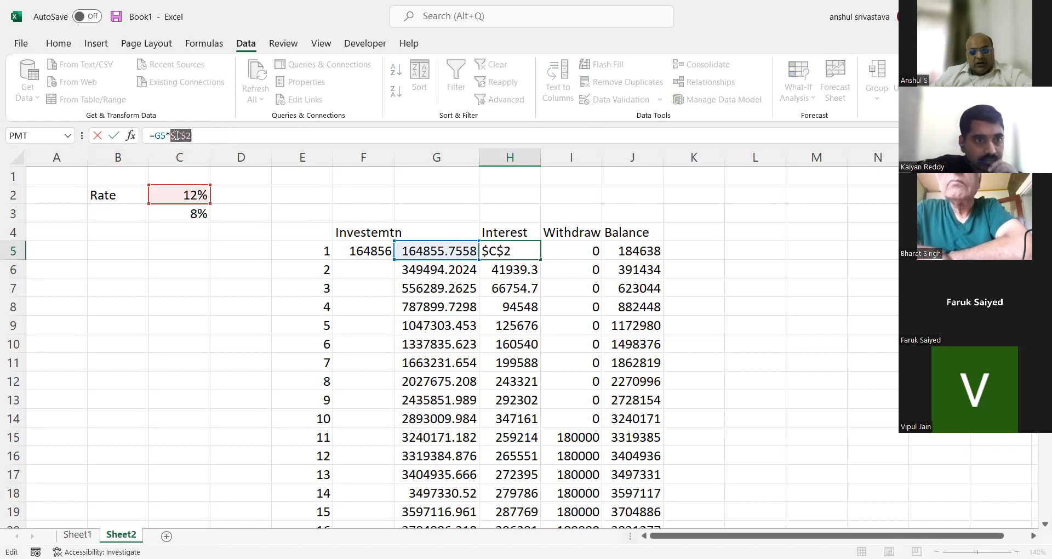
key("Return")
left_click(535, 254)
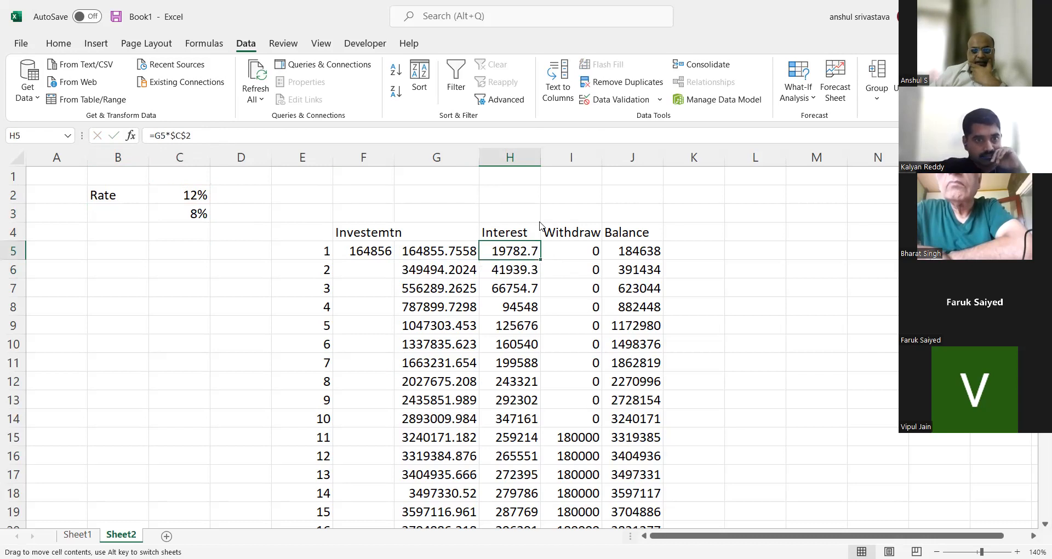
left_click_drag(536, 260, 535, 423)
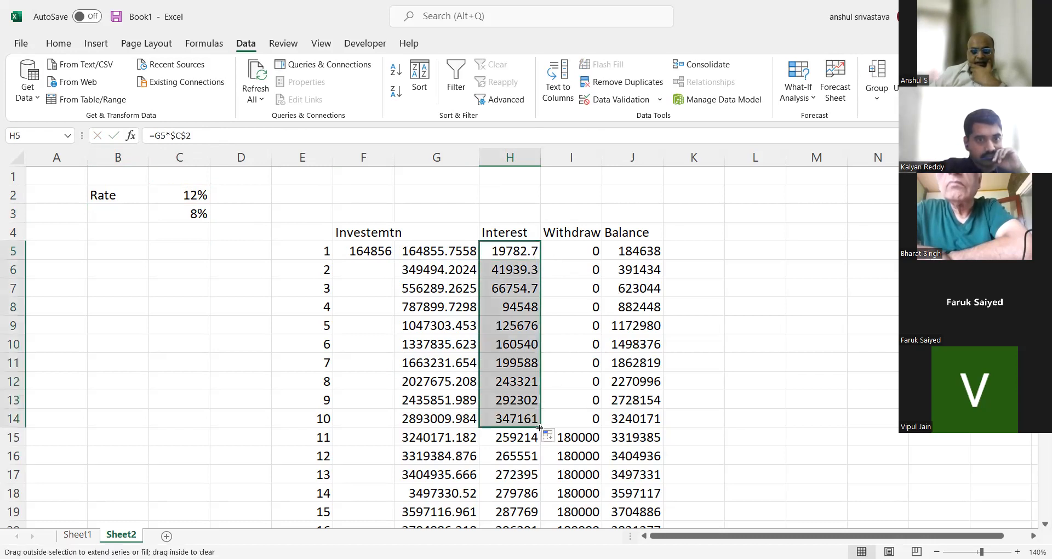
Step: Change the year 11 interest formula in H15 to =G15*$C$3 and fill it down through year 25 in H29
left_click(513, 446)
scroll(514, 402, "down", 1)
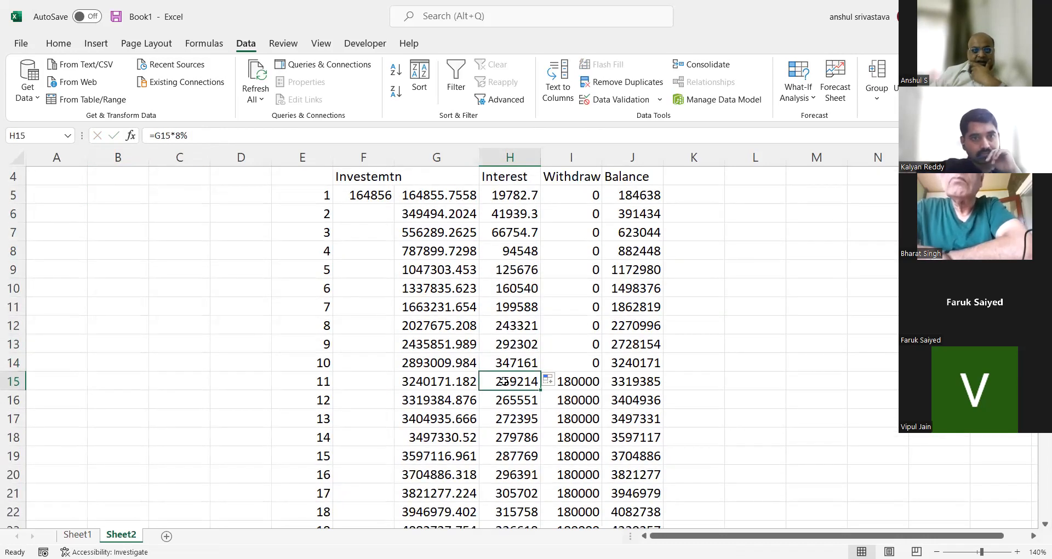
left_click(202, 137)
key("BackSpace")
key("BackSpace")
scroll(212, 258, "up", 1)
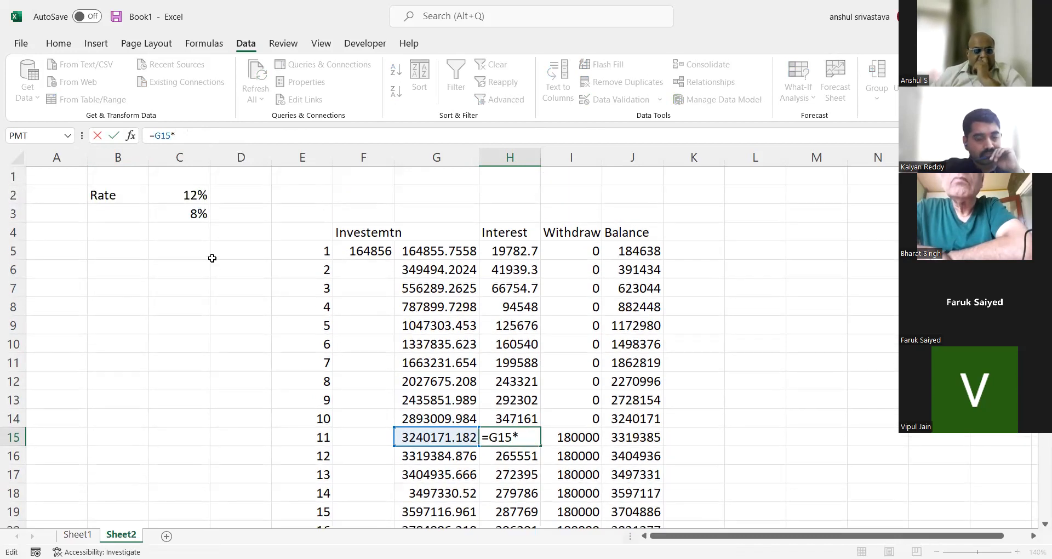
left_click(185, 212)
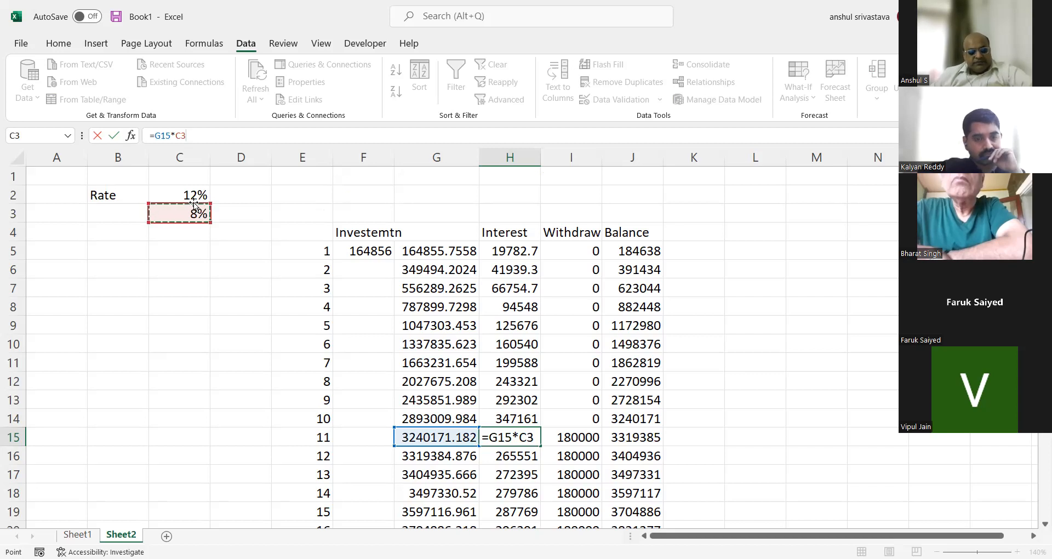
key("F4")
key("Return")
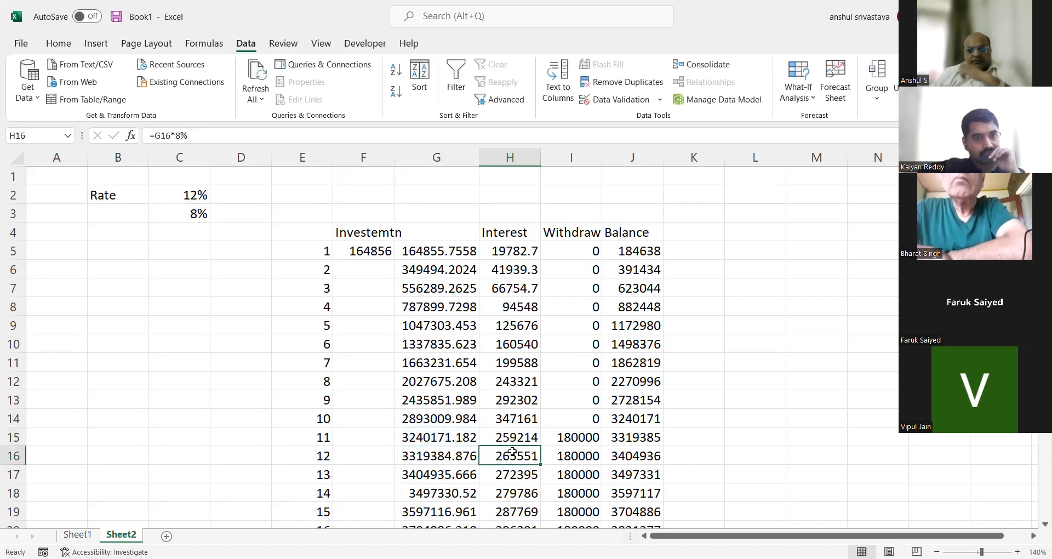
left_click(520, 439)
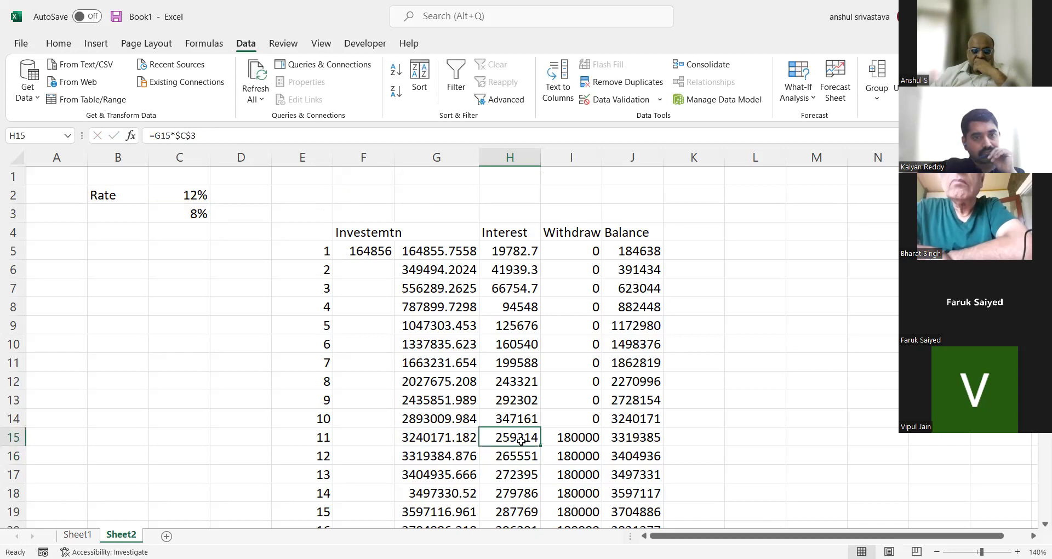
left_click_drag(543, 445, 541, 480)
Step: Examine the formulas behind the opening amounts in G20 and G5 and the investment in F5
left_click(436, 307)
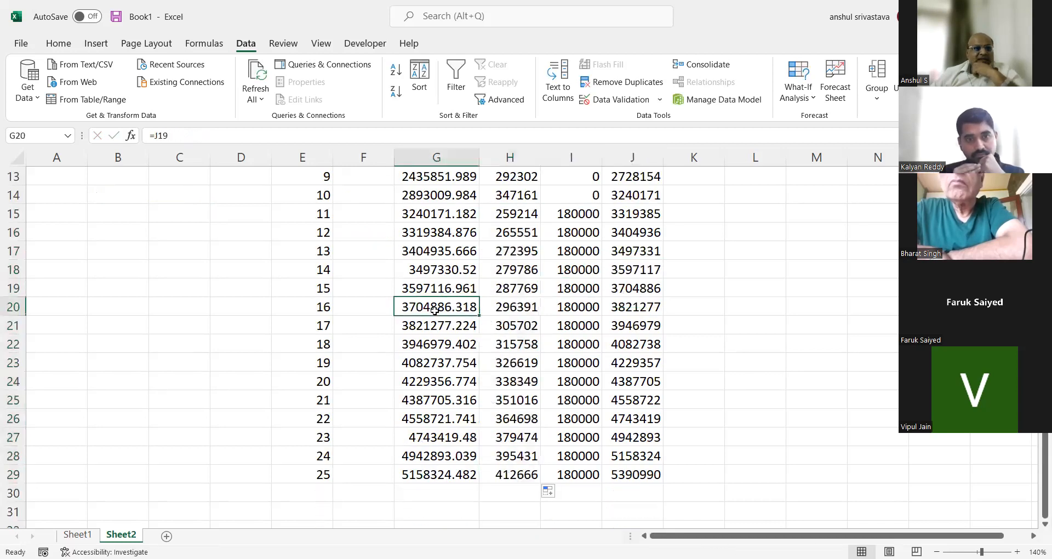
scroll(437, 296, "up", 4)
left_click(436, 249)
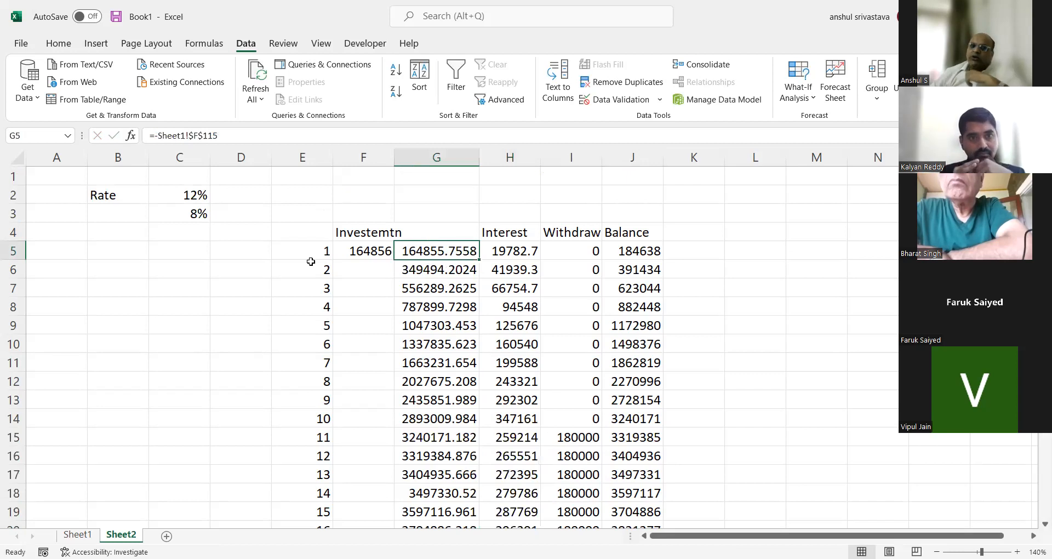
left_click(354, 252)
scroll(675, 337, "down", 4)
scroll(675, 337, "down", 1)
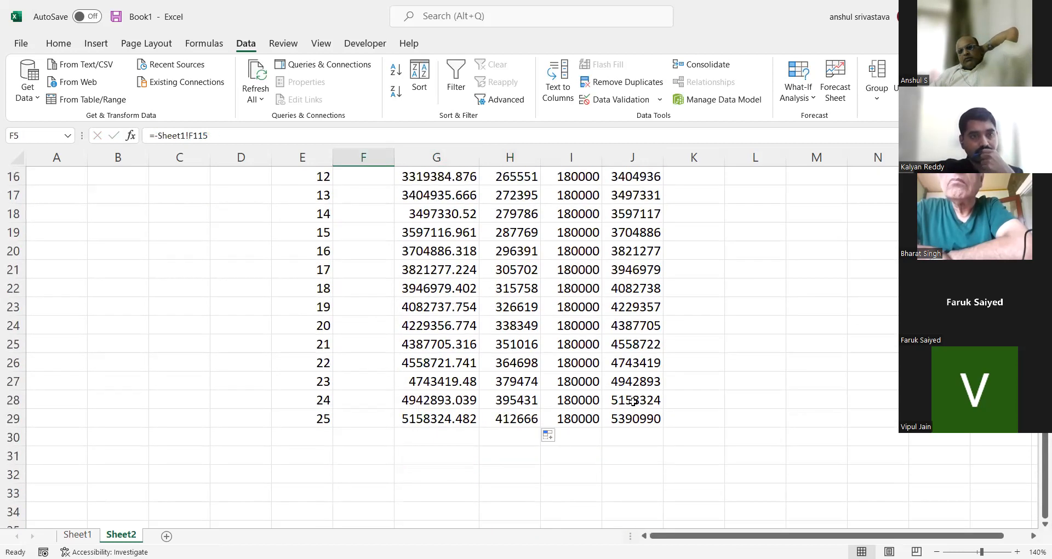
left_click(630, 418)
left_click(130, 136)
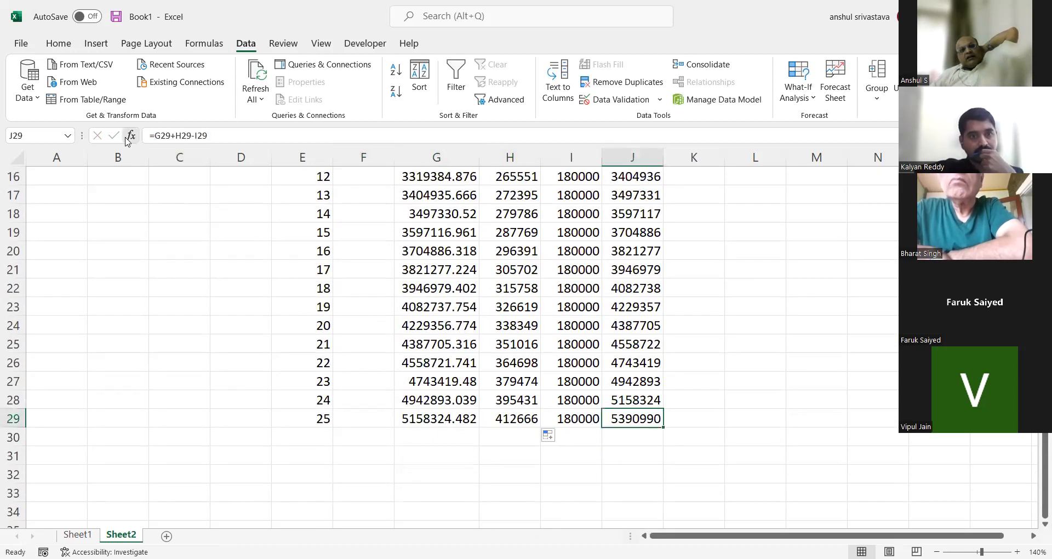
left_click(798, 380)
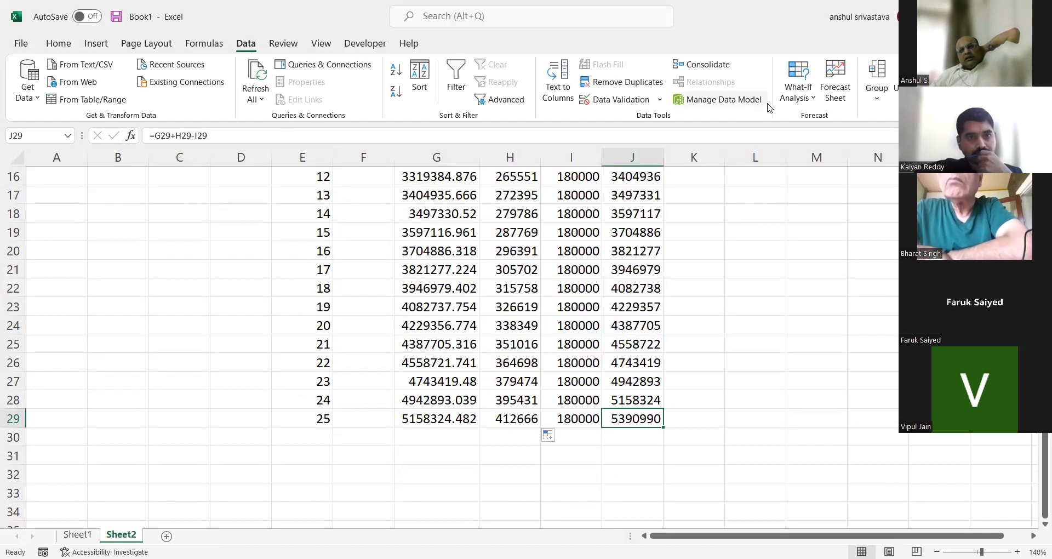
left_click(798, 105)
left_click(827, 139)
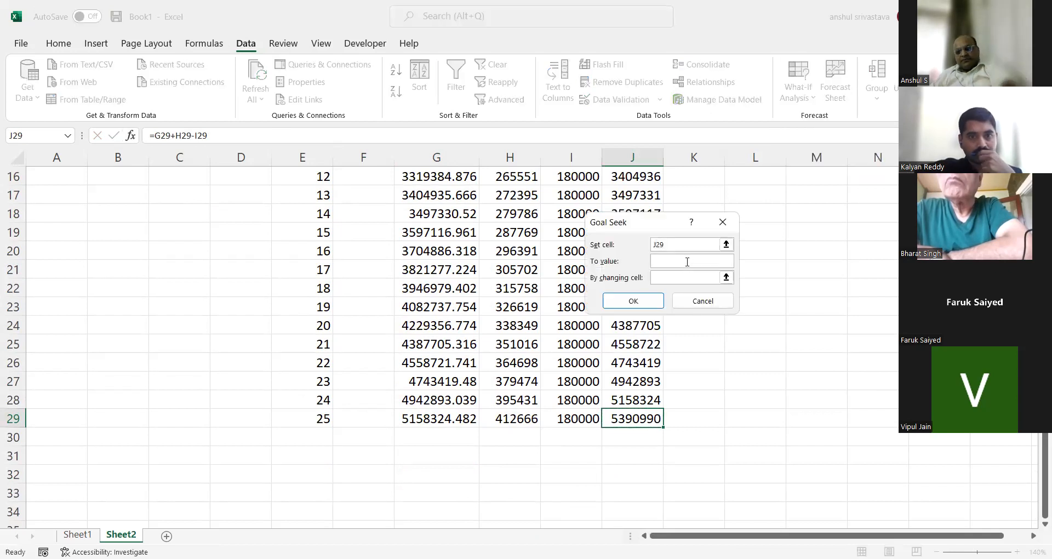
type("5000000")
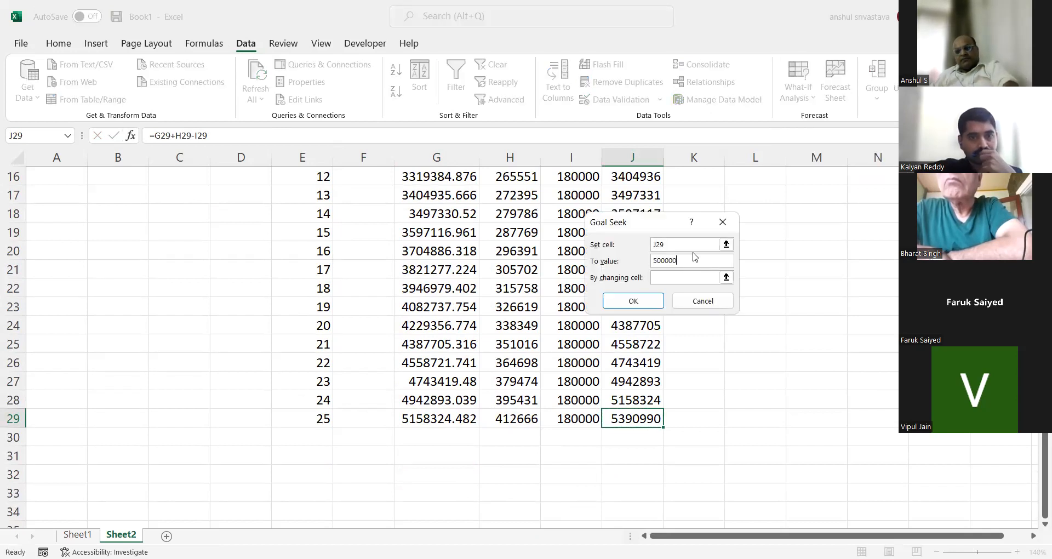
left_click(690, 278)
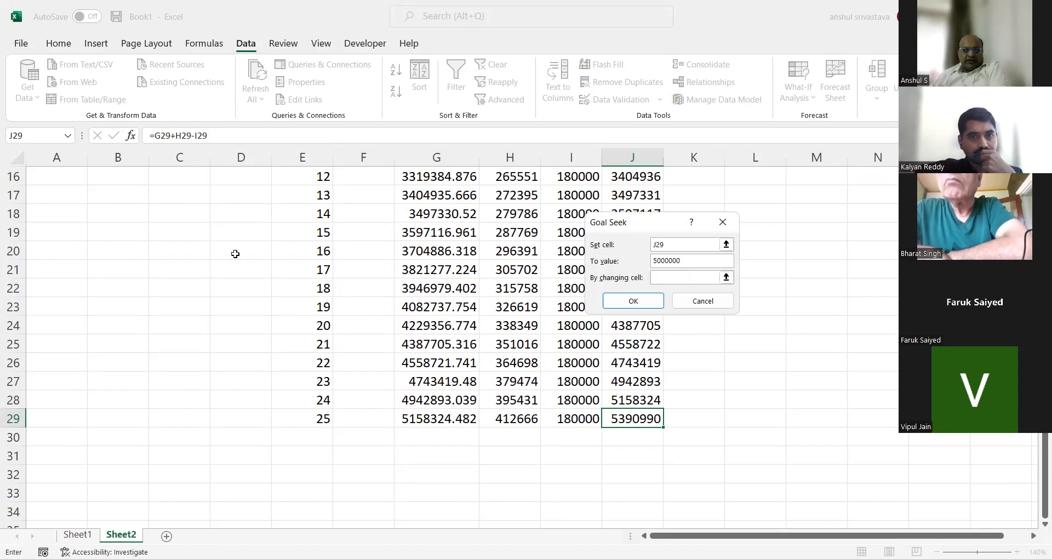
scroll(235, 252, "up", 5)
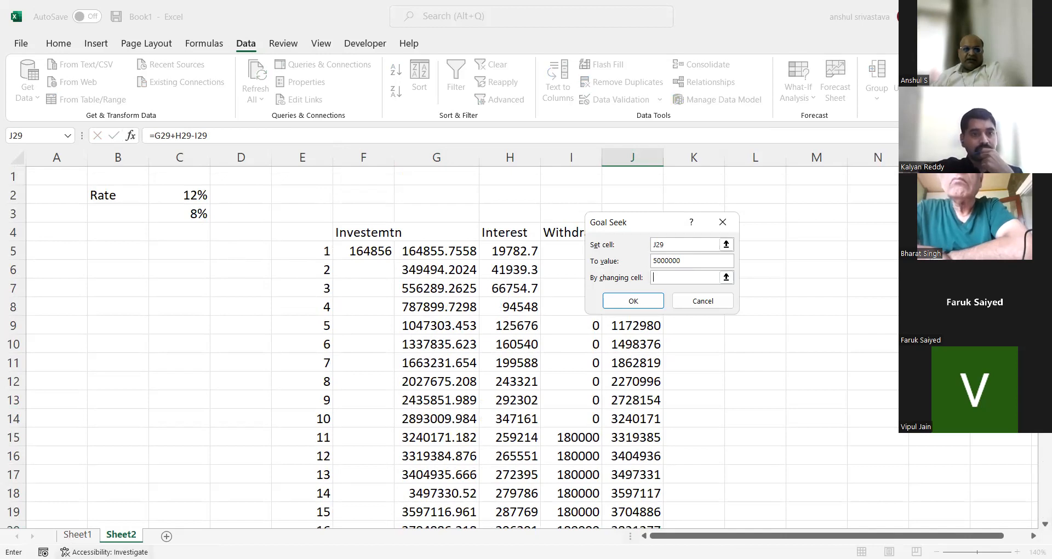
left_click(71, 537)
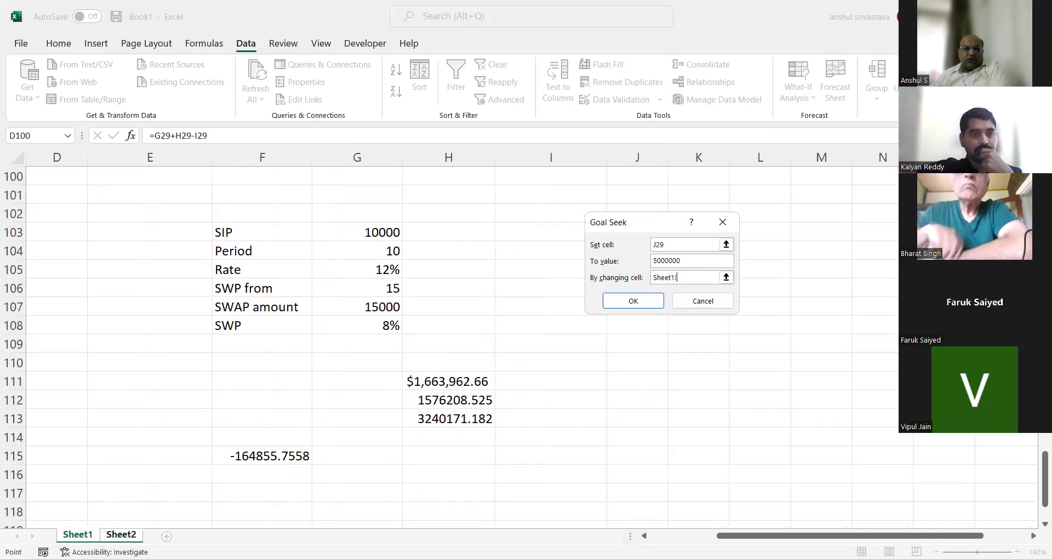
left_click(254, 456)
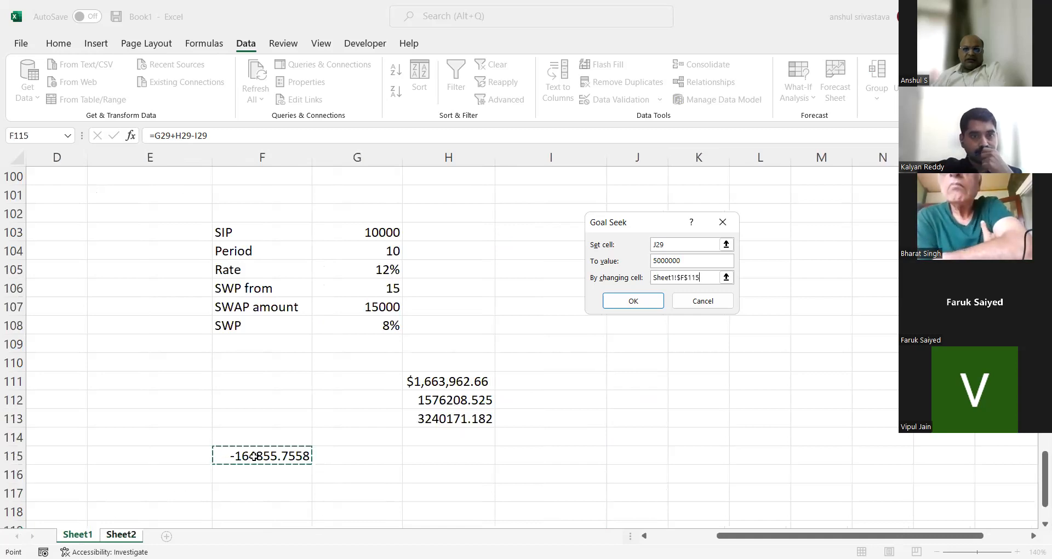
left_click(685, 302)
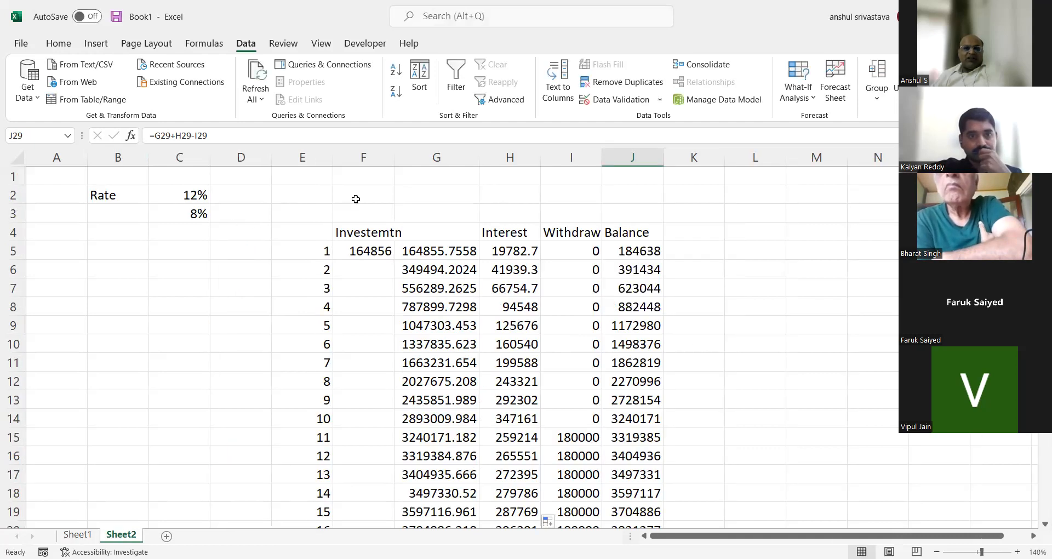
Step: Replace the linked investment formula in F5 with the fixed value 164856
left_click(357, 197)
left_click(366, 251)
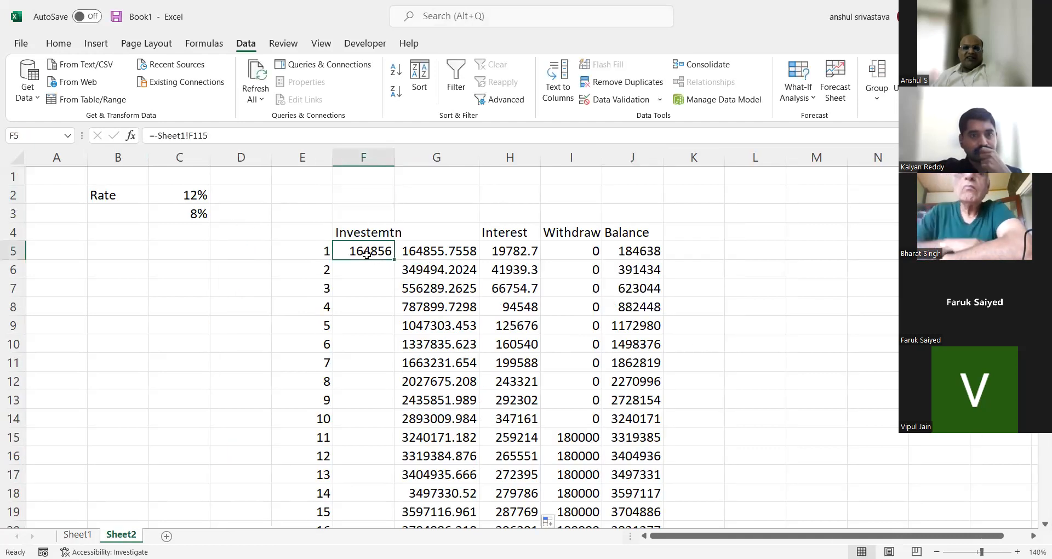
type("16")
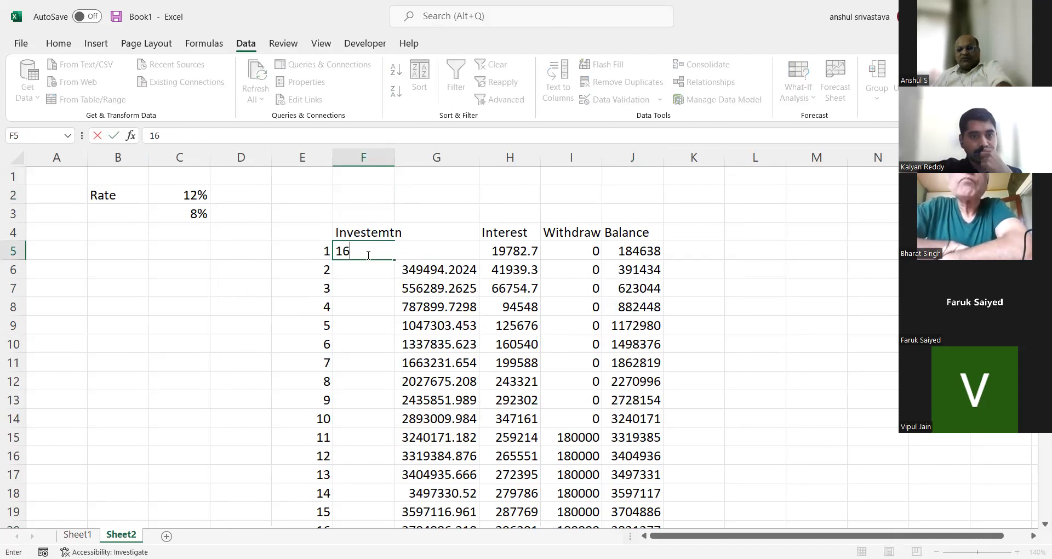
type("4856")
key("Return")
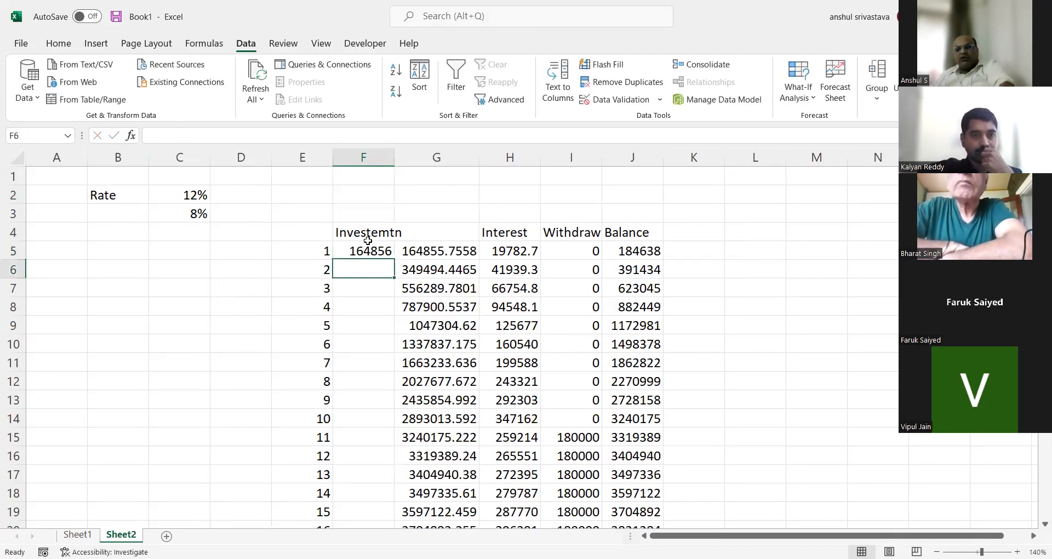
Step: Run Goal Seek to bring the year 25 balance in J29 to 5000000 by changing the investment in F5, and keep the solution
scroll(387, 229, "down", 4)
left_click(646, 475)
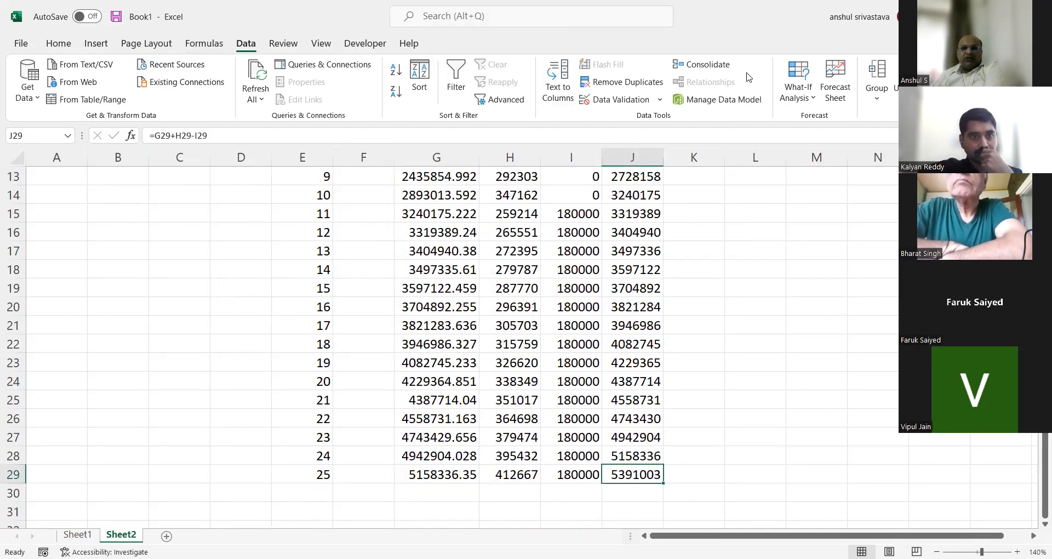
left_click(792, 101)
left_click(804, 148)
left_click(696, 260)
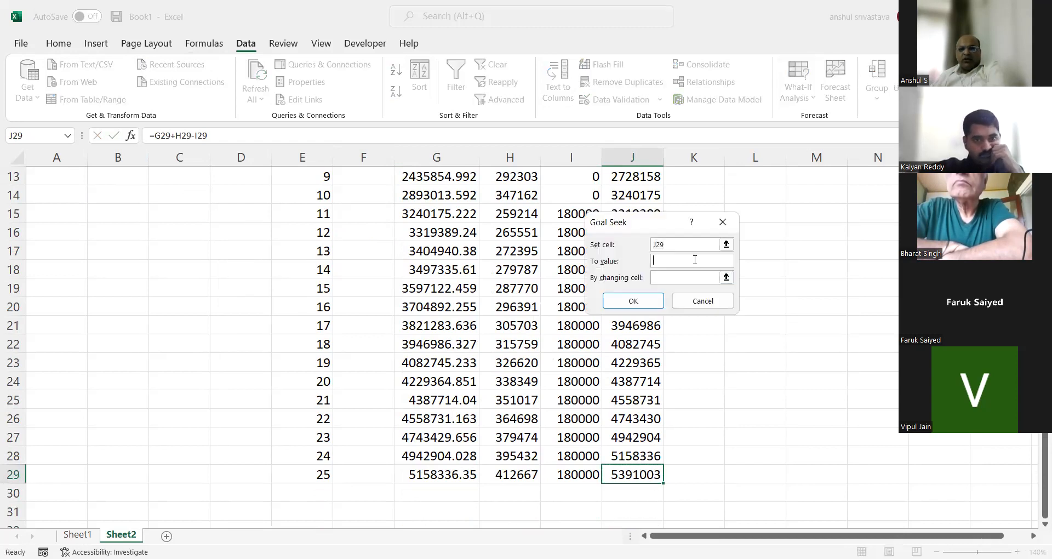
type("5000000")
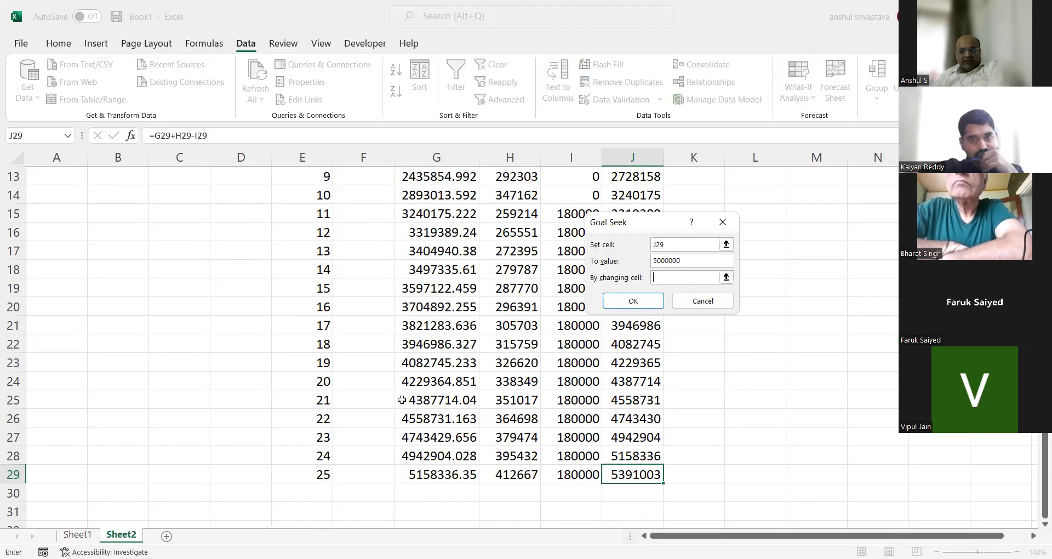
scroll(296, 282, "up", 4)
key("Tab")
left_click(351, 245)
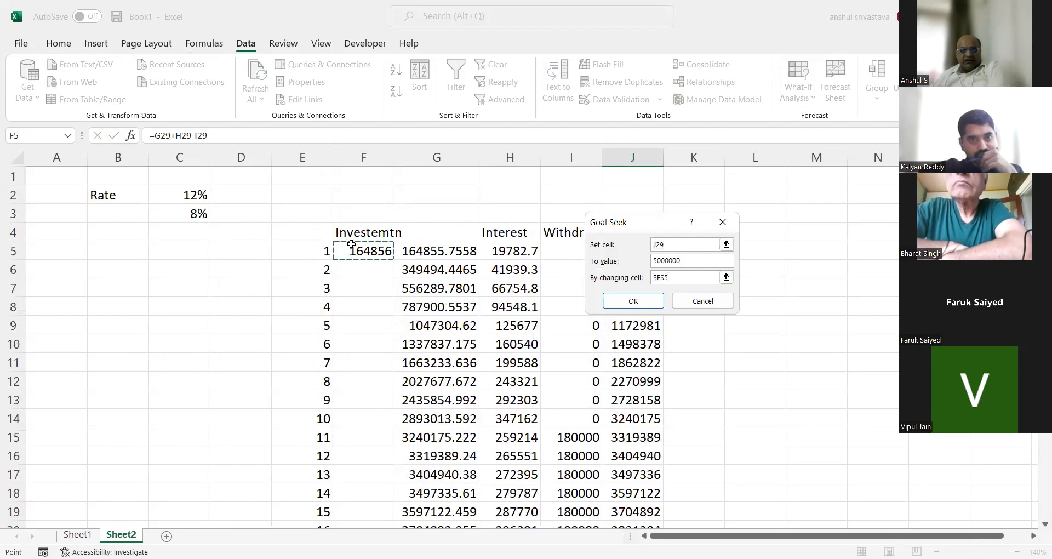
left_click(631, 301)
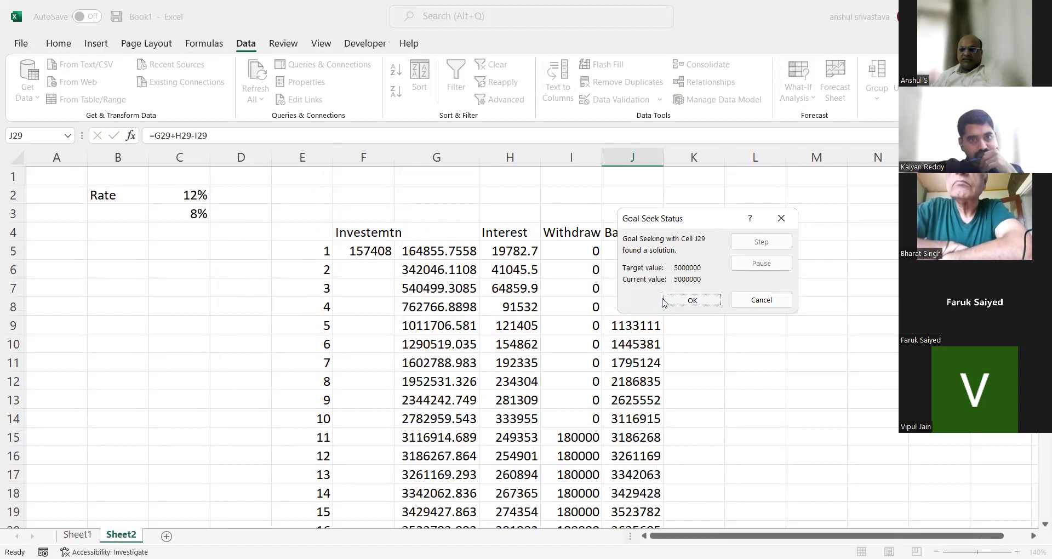
left_click(692, 300)
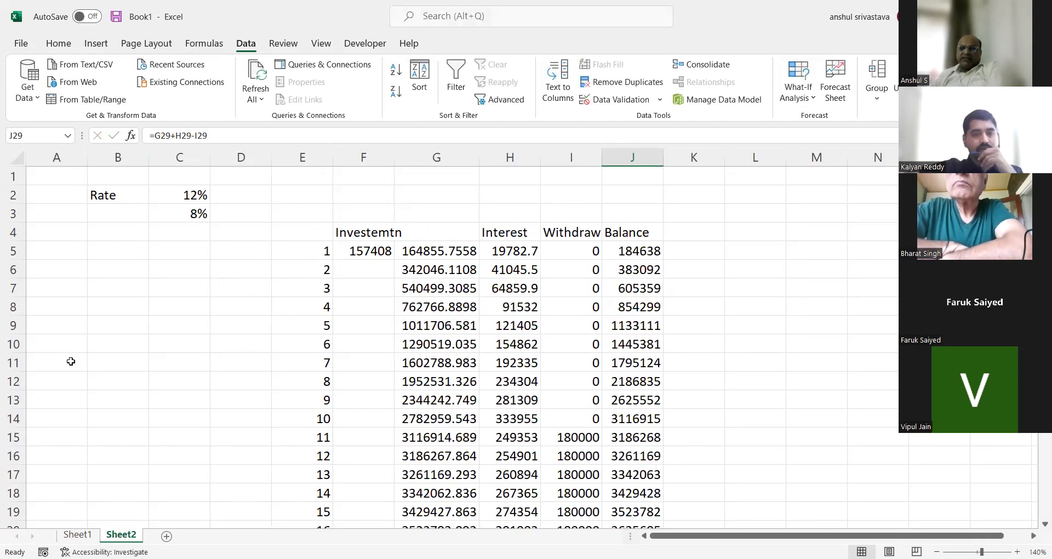
scroll(453, 465, "down", 5)
scroll(542, 413, "up", 5)
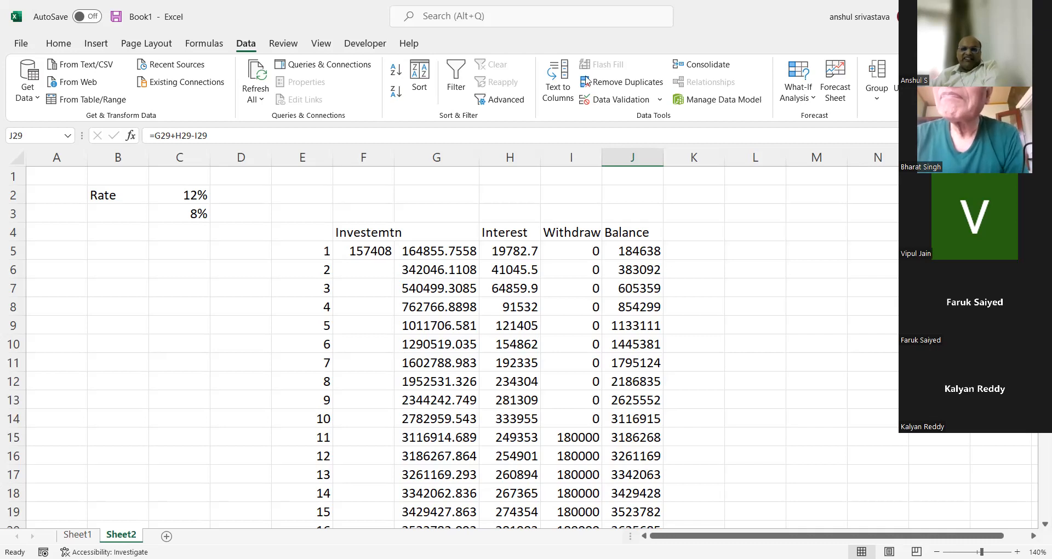
left_click(616, 81)
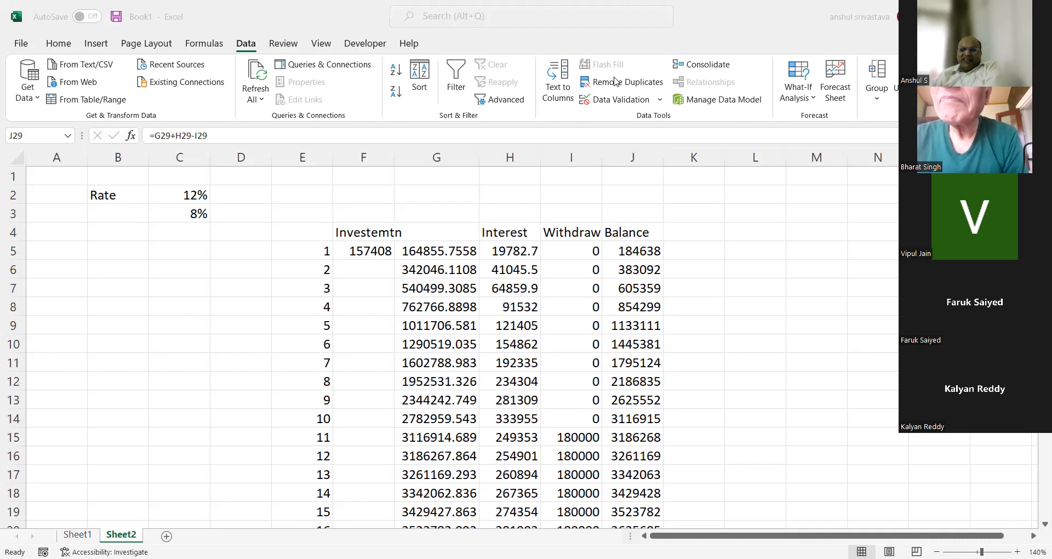